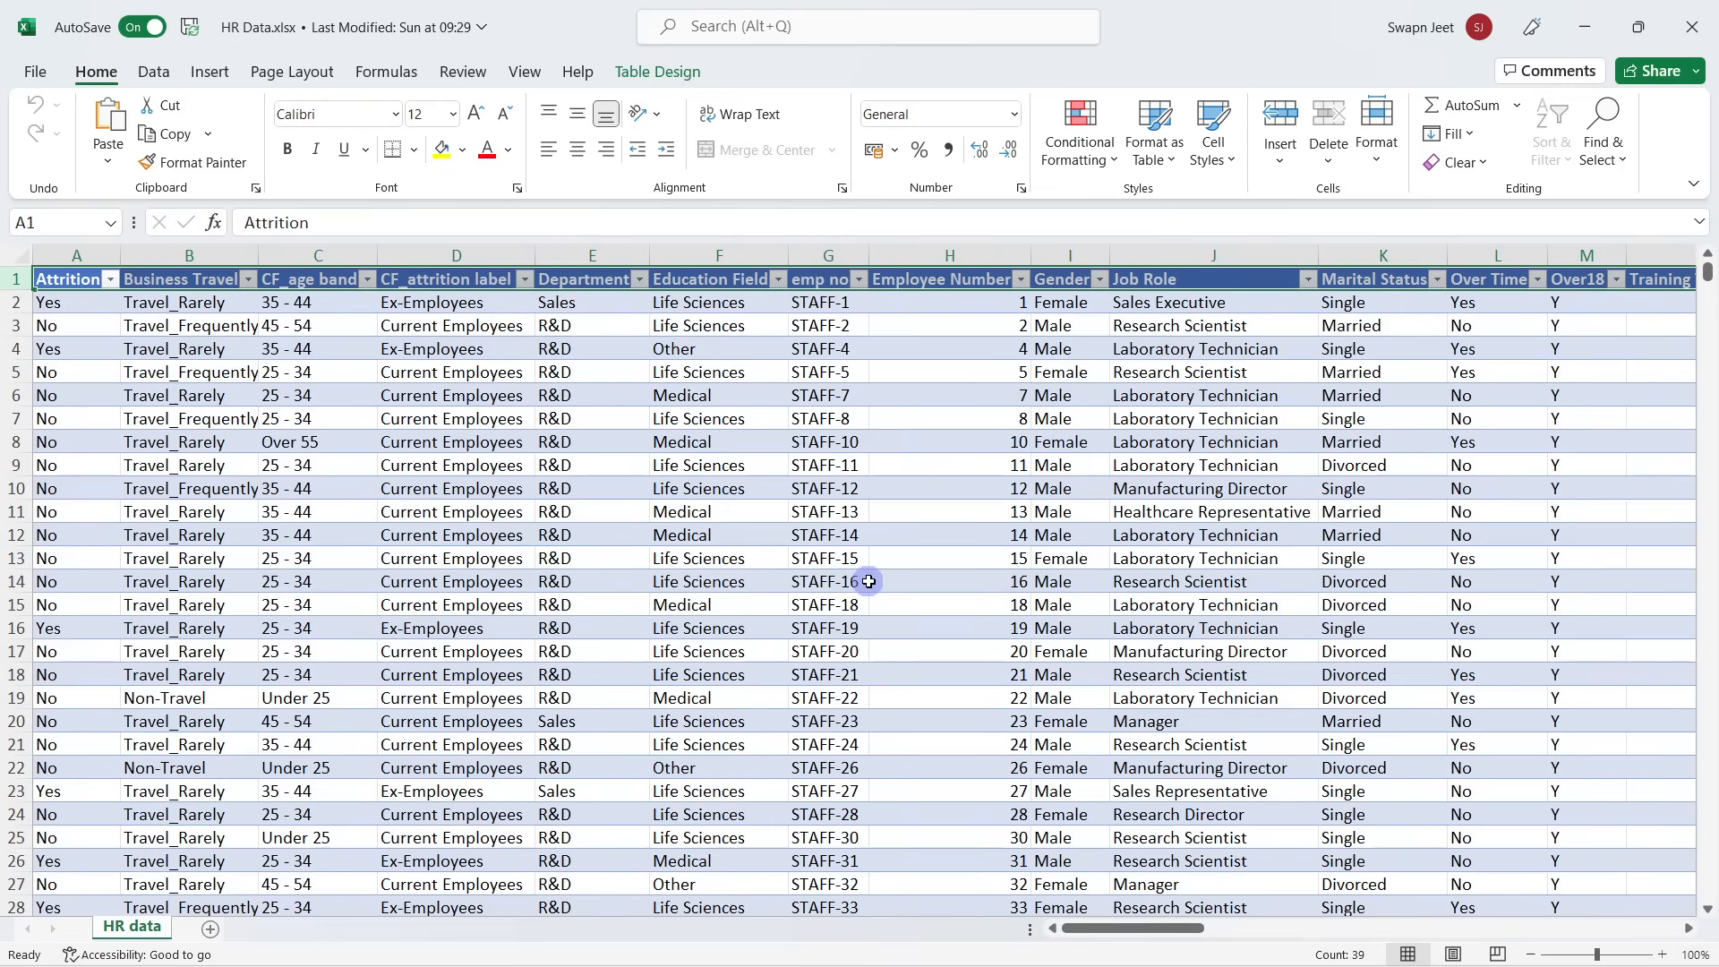
# Step: Examine the employee records and columns of the HR data sheet, such as age band, department, education field and job role
pyautogui.click(1228, 720)
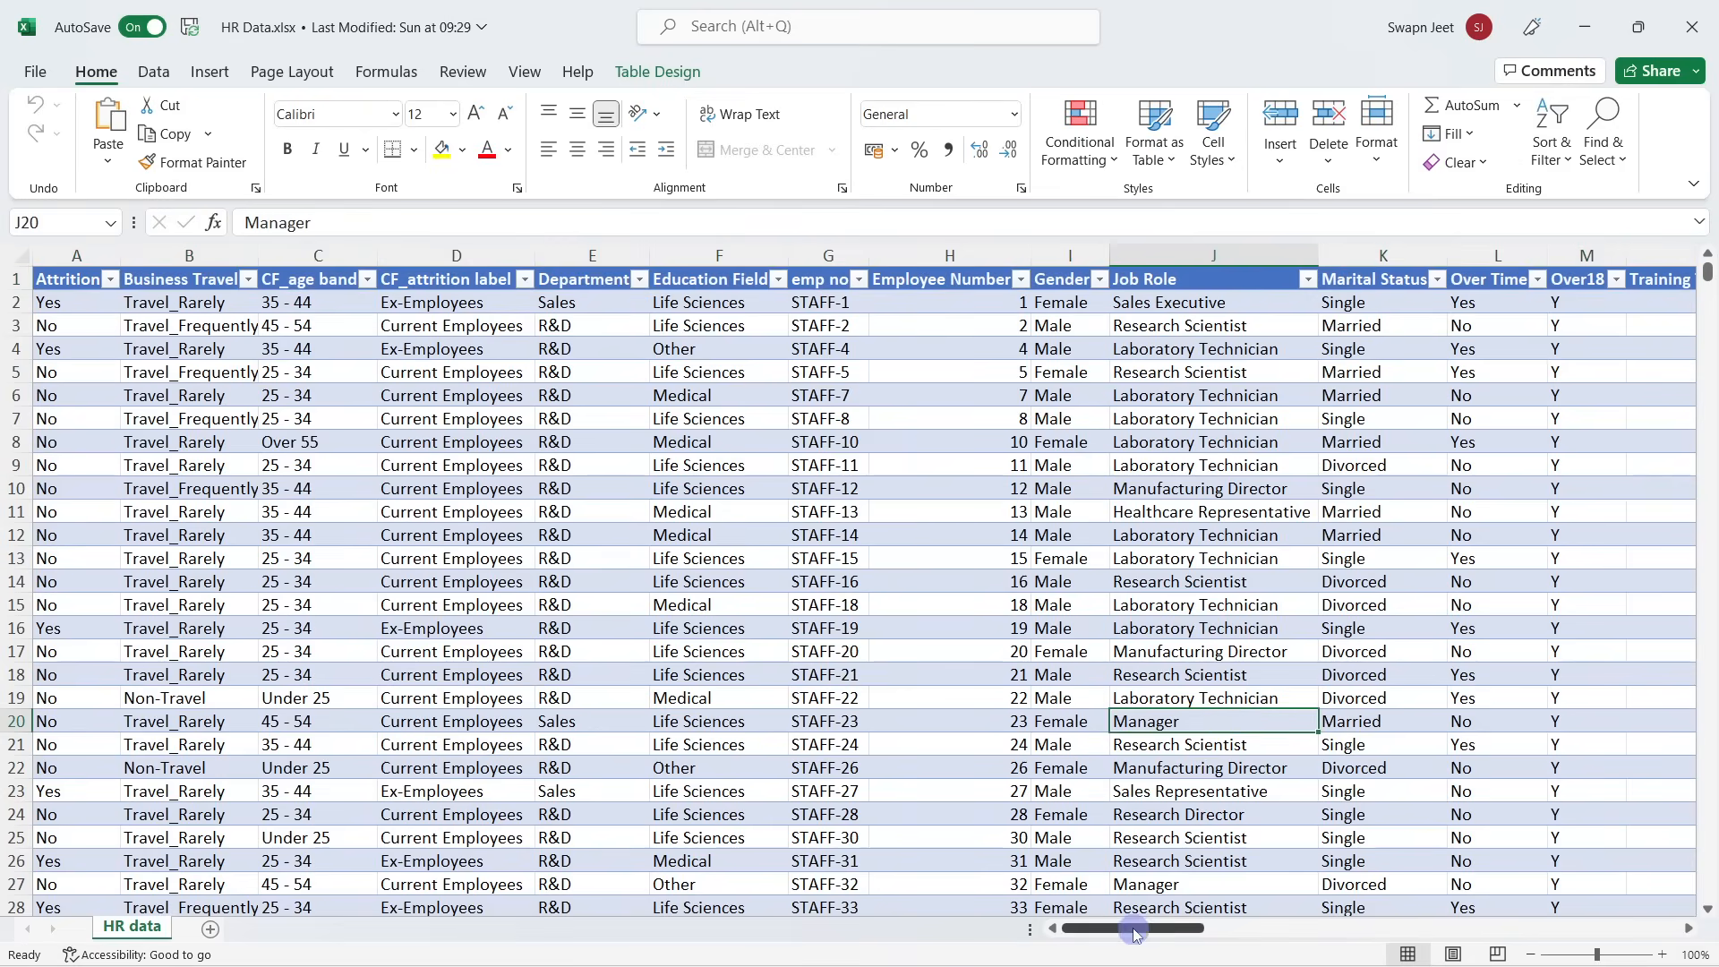
pyautogui.moveTo(1132, 928); pyautogui.dragTo(641, 606)
pyautogui.click(644, 603)
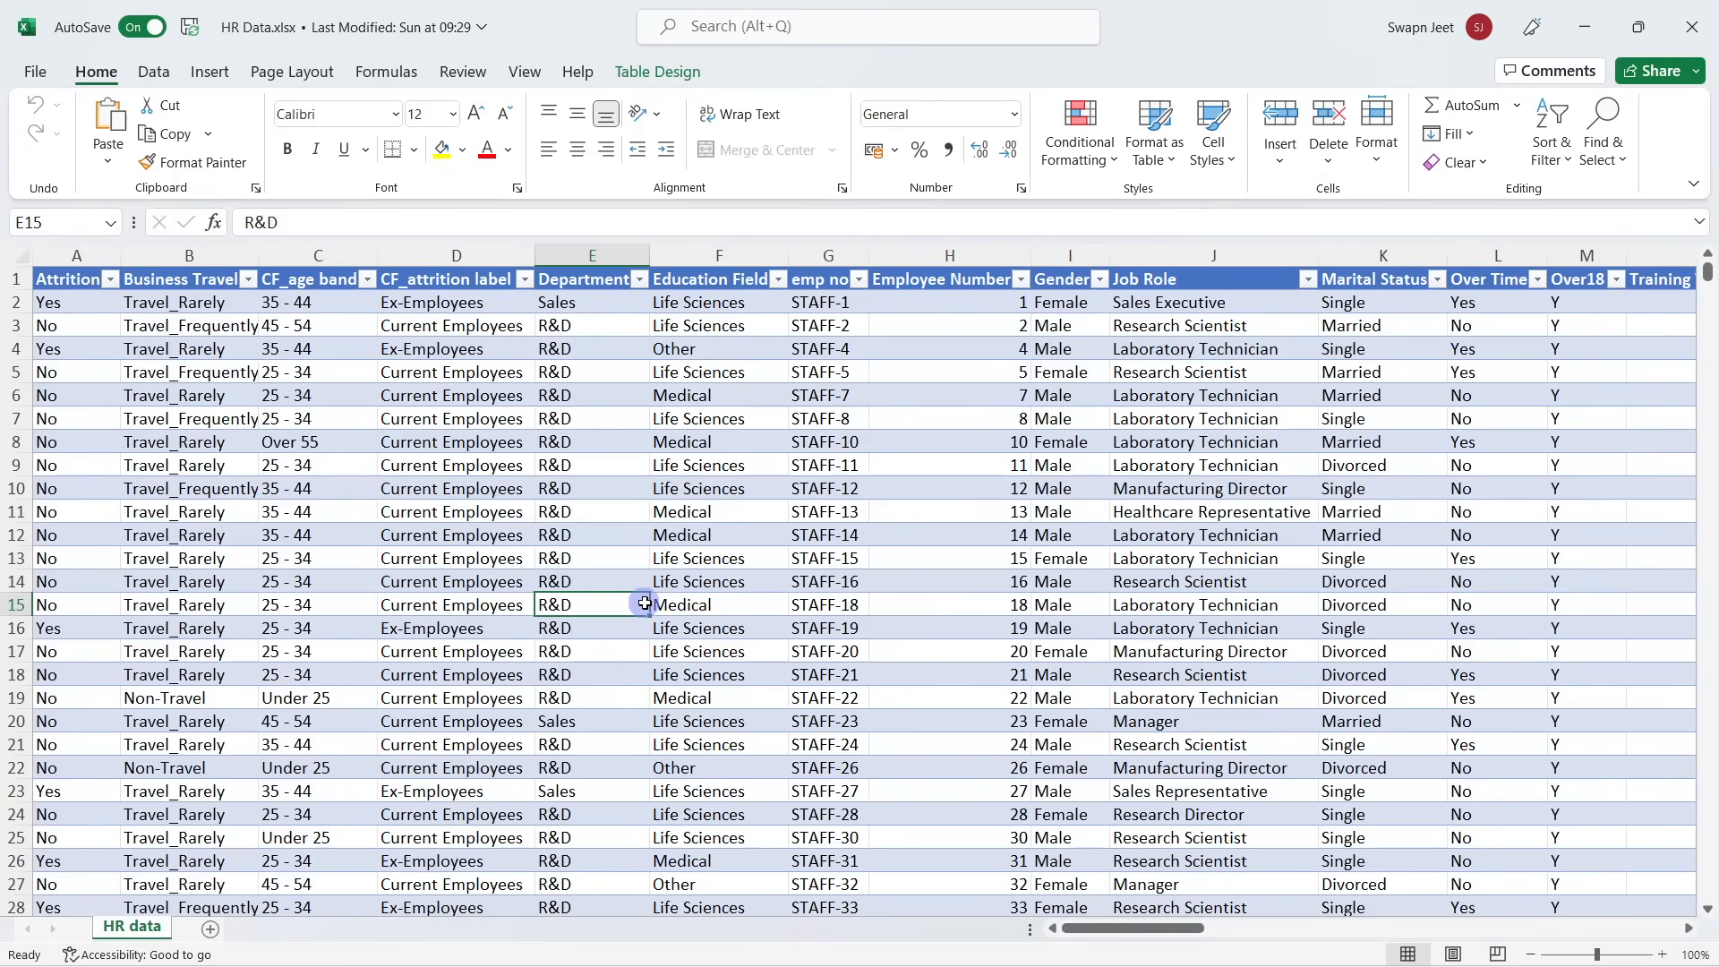
pyautogui.click(288, 488)
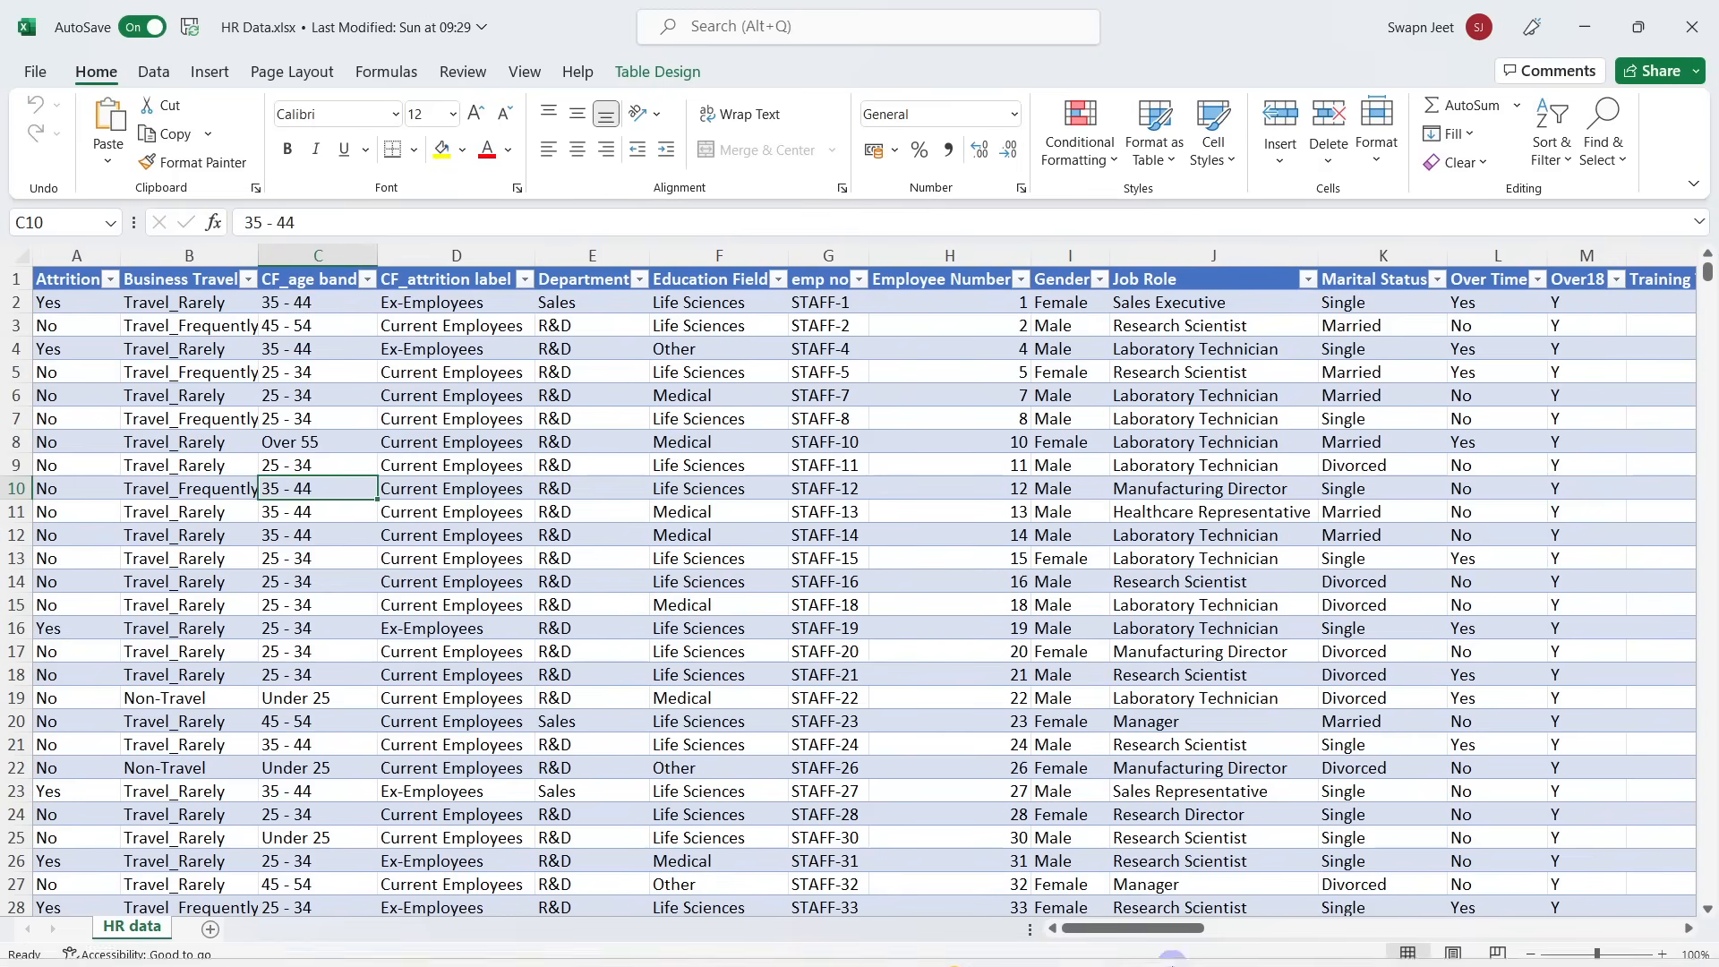
pyautogui.click(1463, 653)
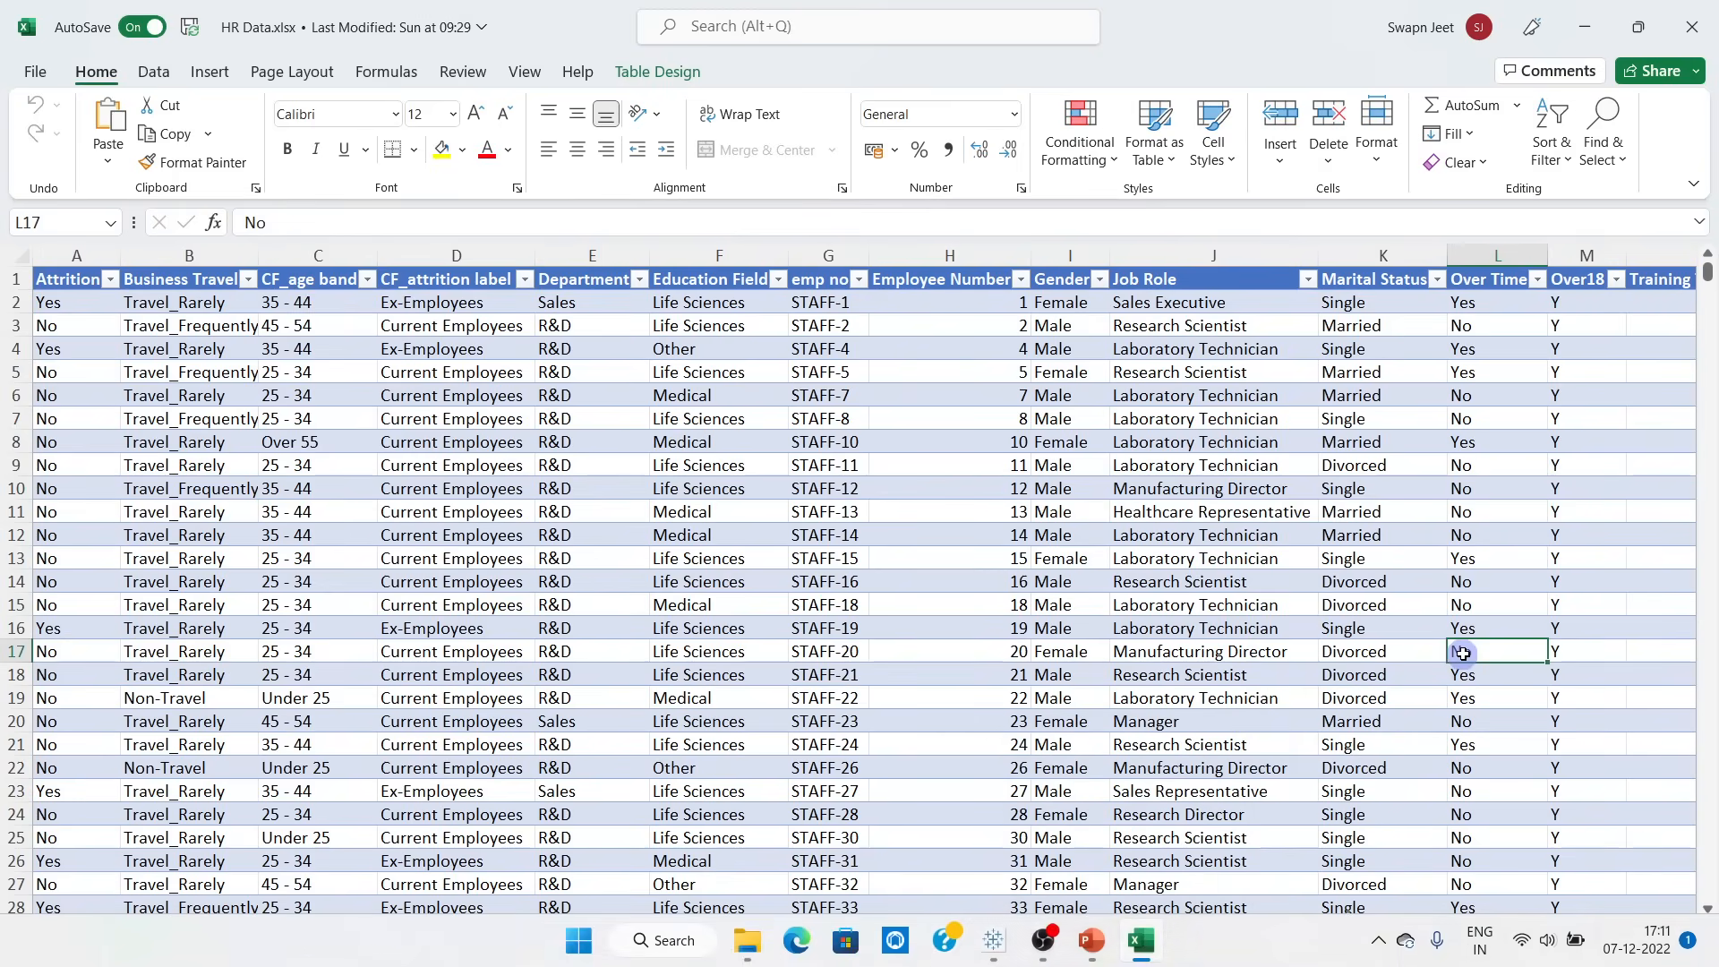
pyautogui.moveTo(1070, 928); pyautogui.dragTo(891, 891)
pyautogui.click(647, 612)
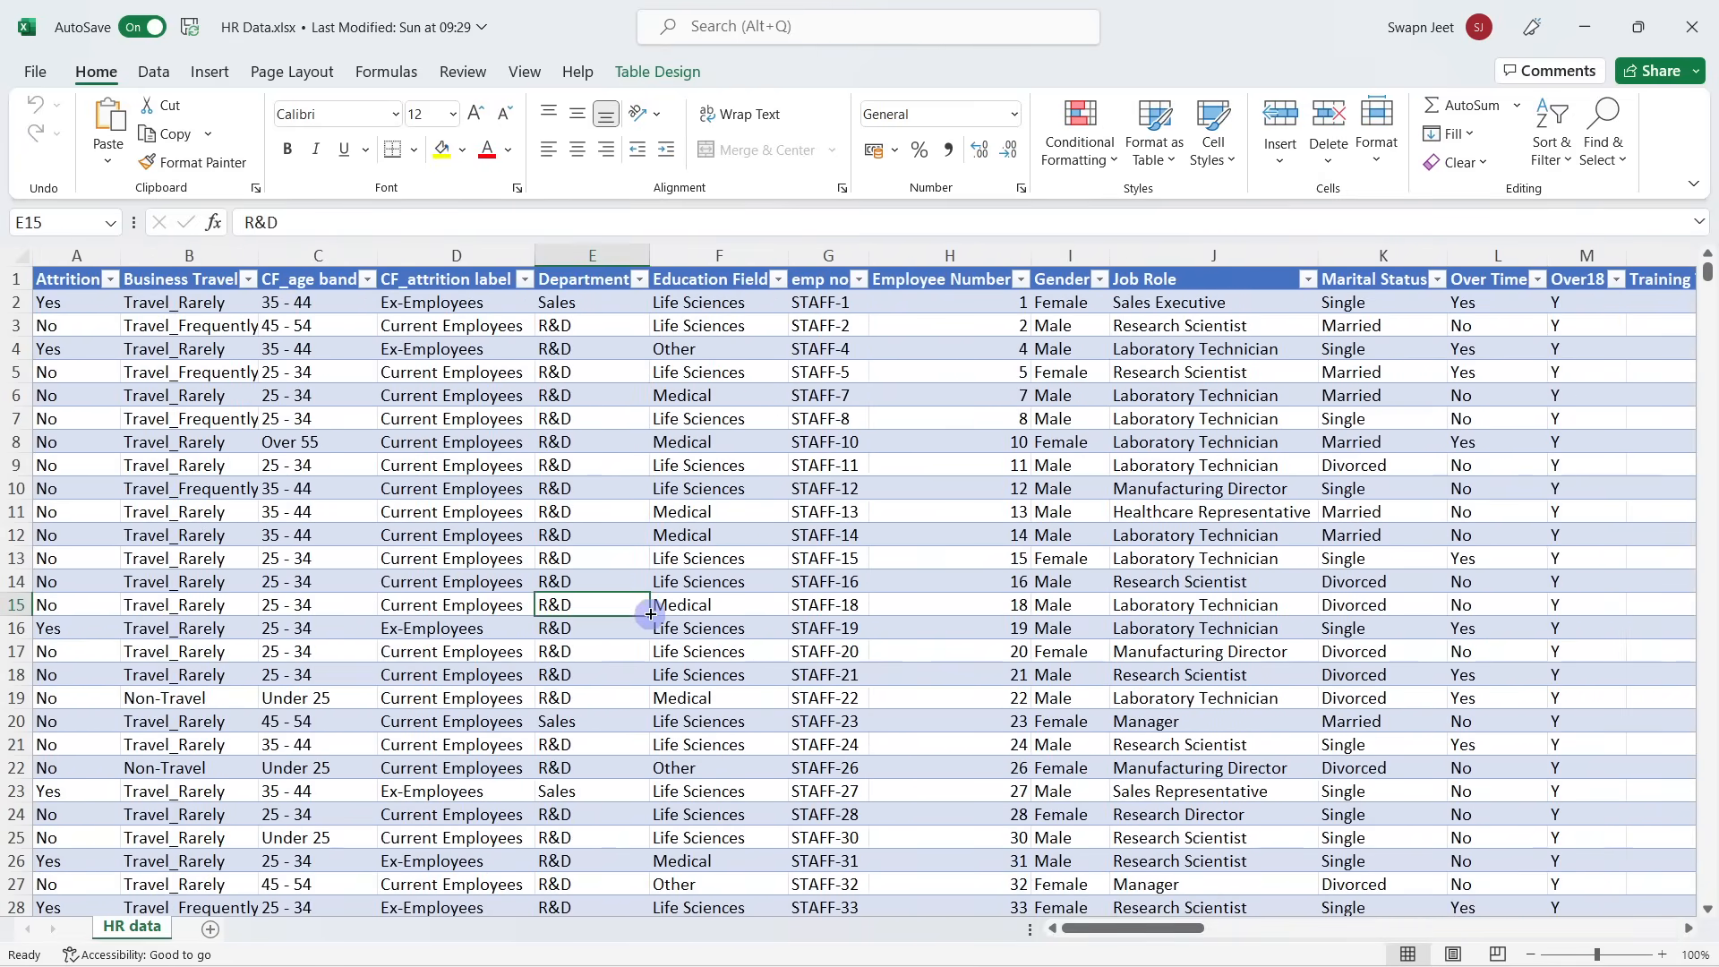
pyautogui.click(557, 531)
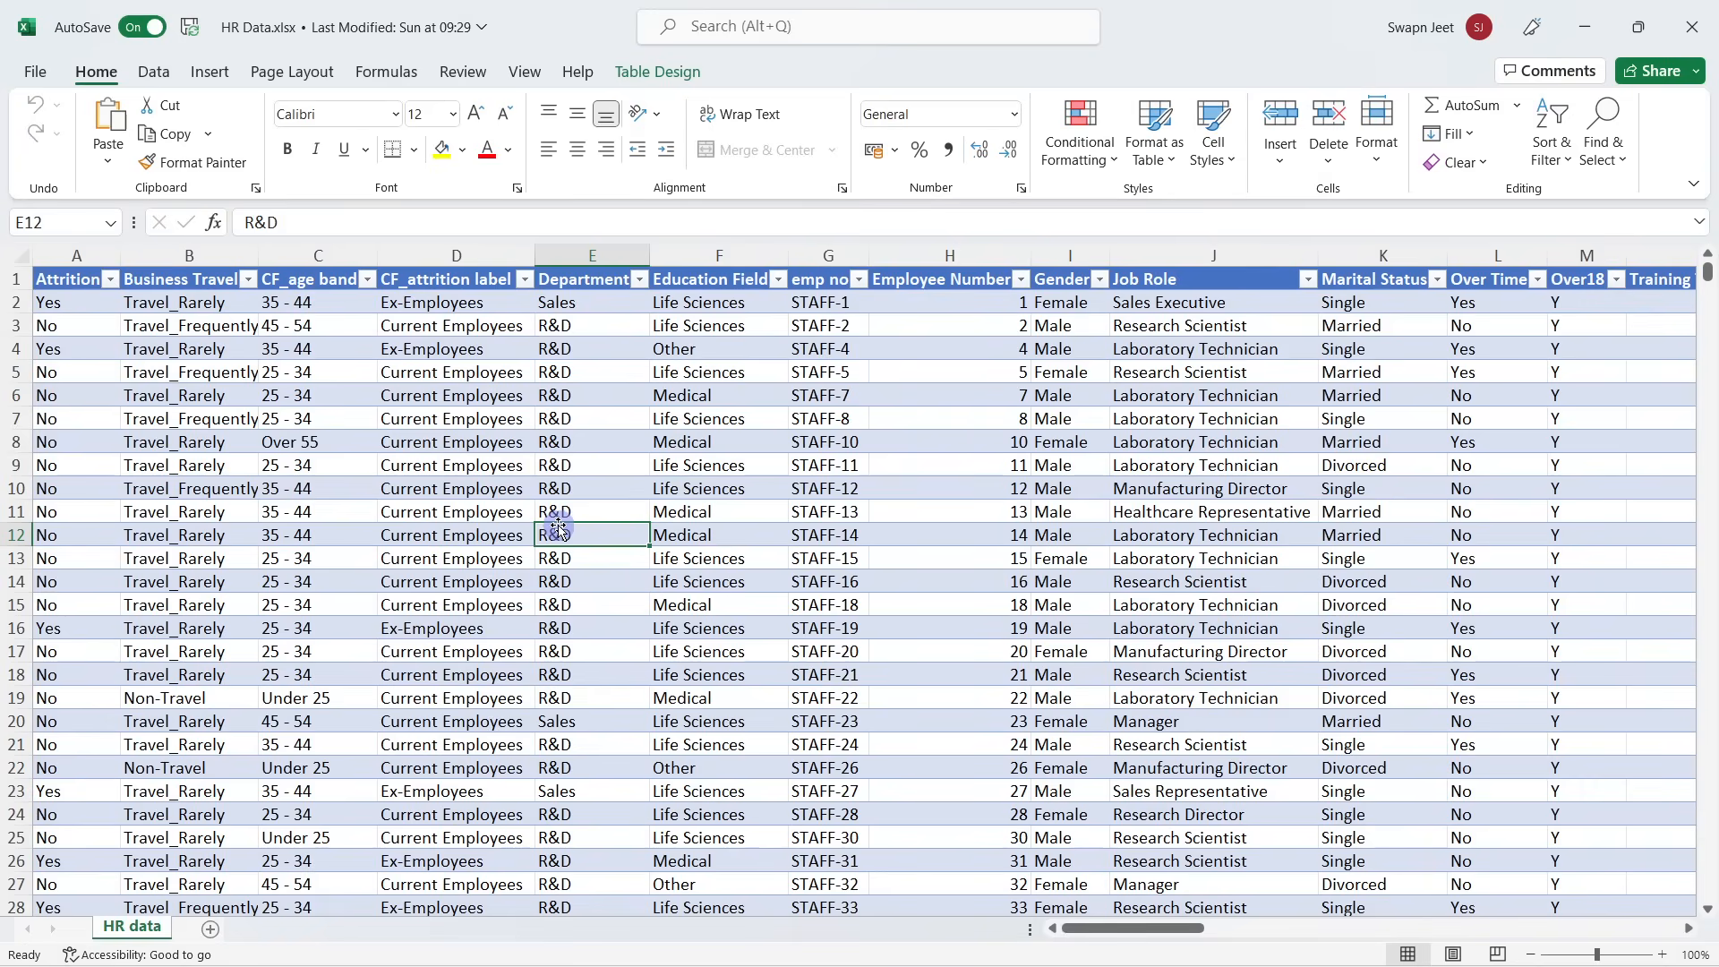
pyautogui.click(410, 441)
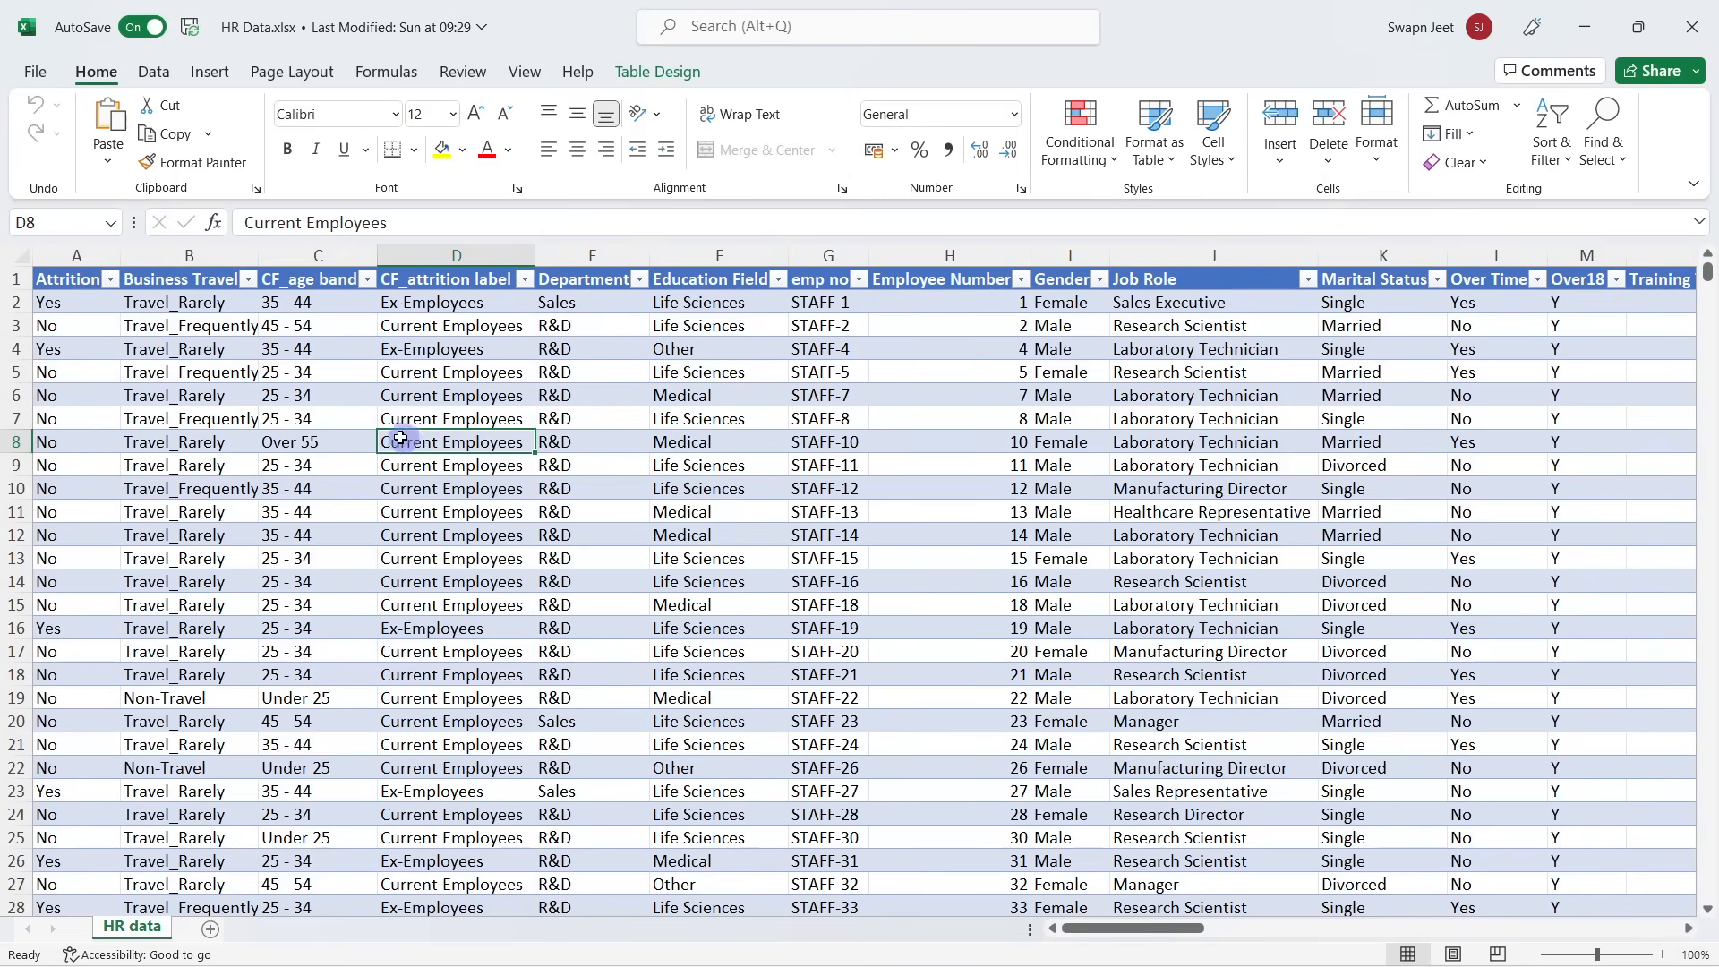
pyautogui.click(341, 421)
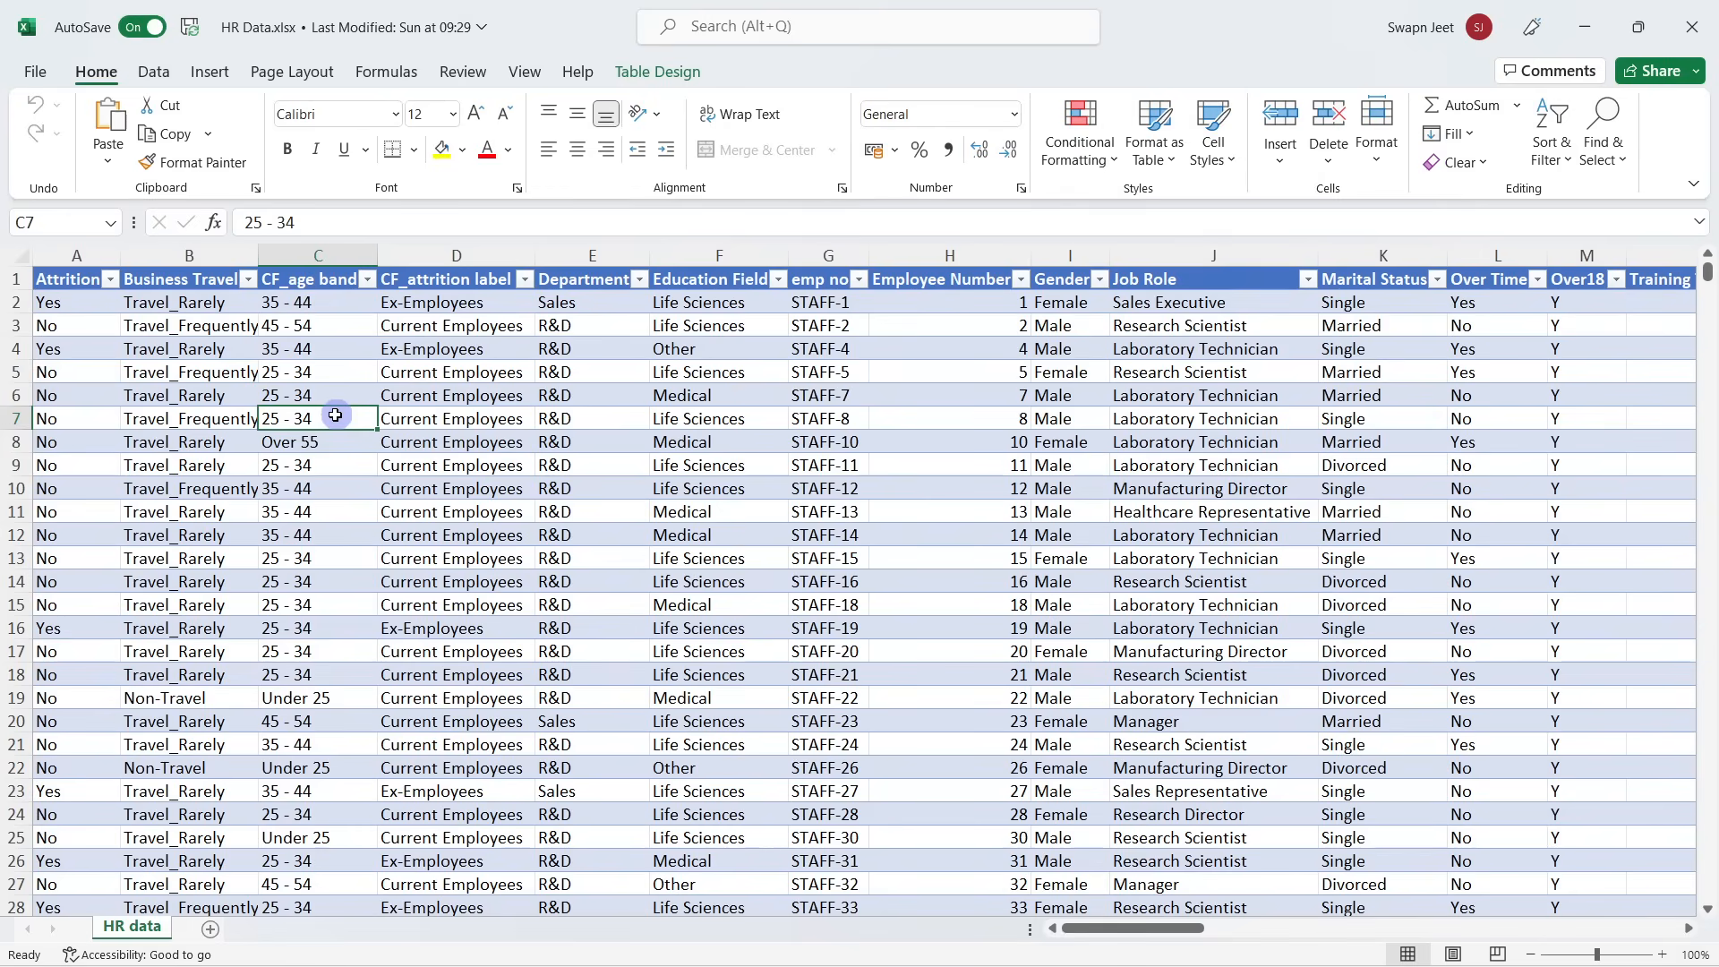
pyautogui.click(395, 488)
pyautogui.moveTo(215, 376); pyautogui.dragTo(1028, 634)
pyautogui.click(694, 660)
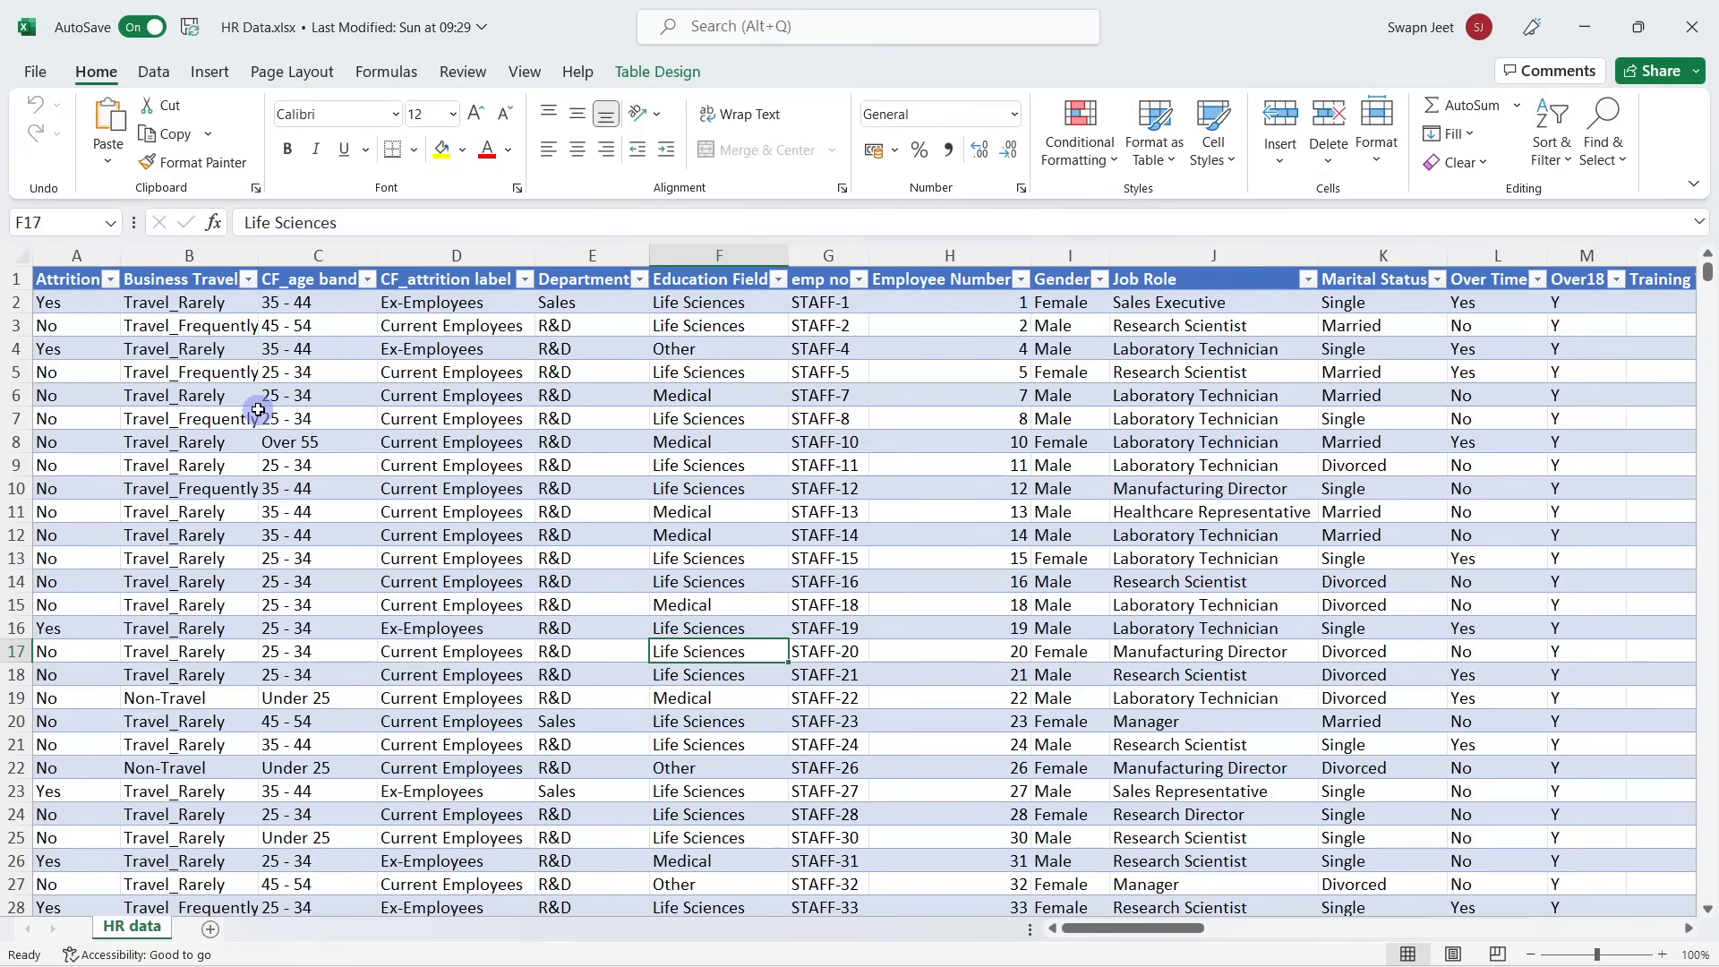
pyautogui.click(957, 467)
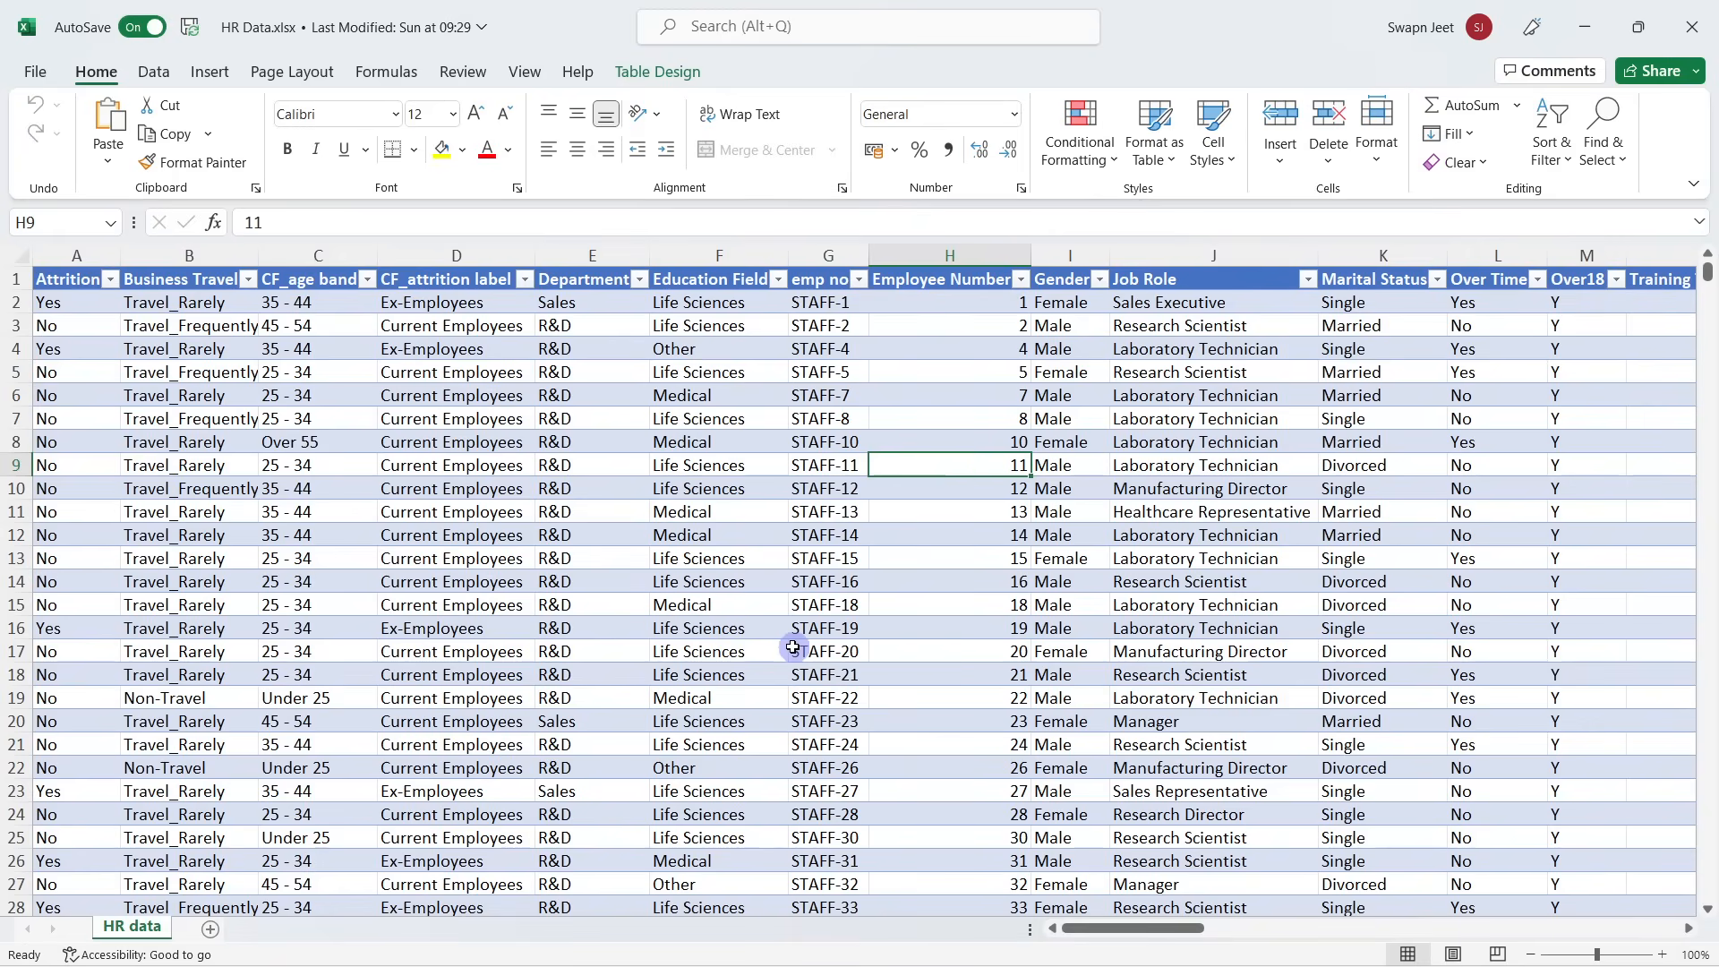
pyautogui.scroll(-10, 788, 636)
pyautogui.scroll(10, 654, 624)
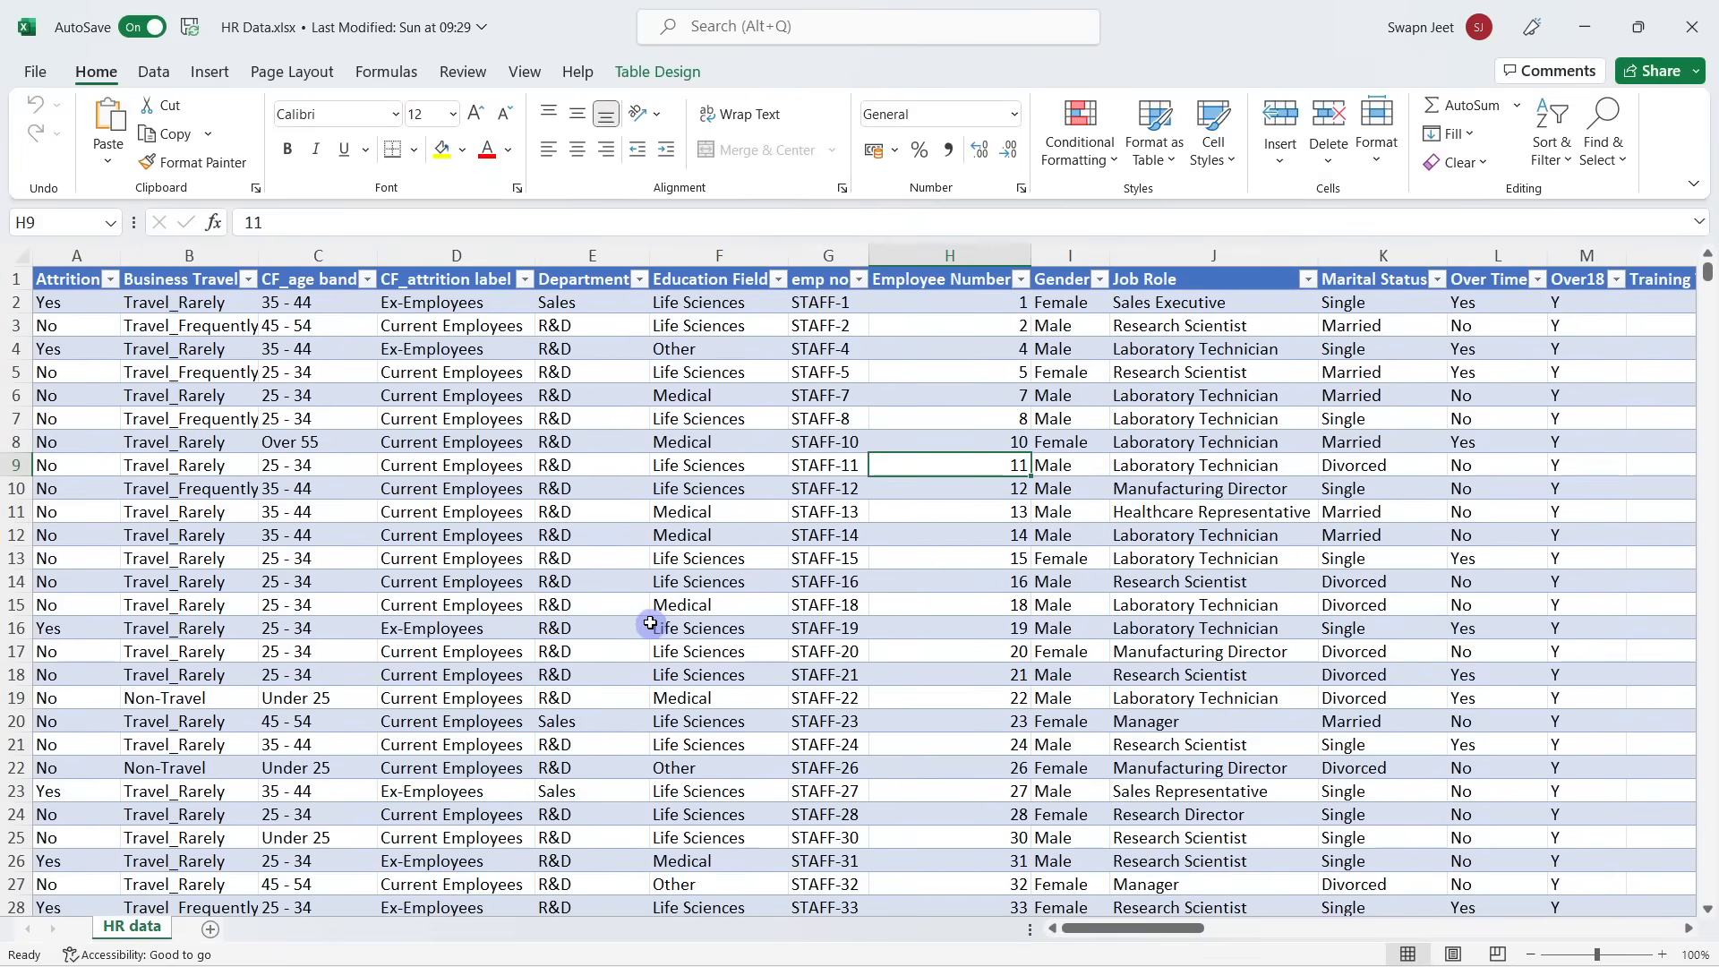
# Step: Minimize the HR Data workbook and switch to the blank Tableau workbook Book1
pyautogui.click(1609, 26)
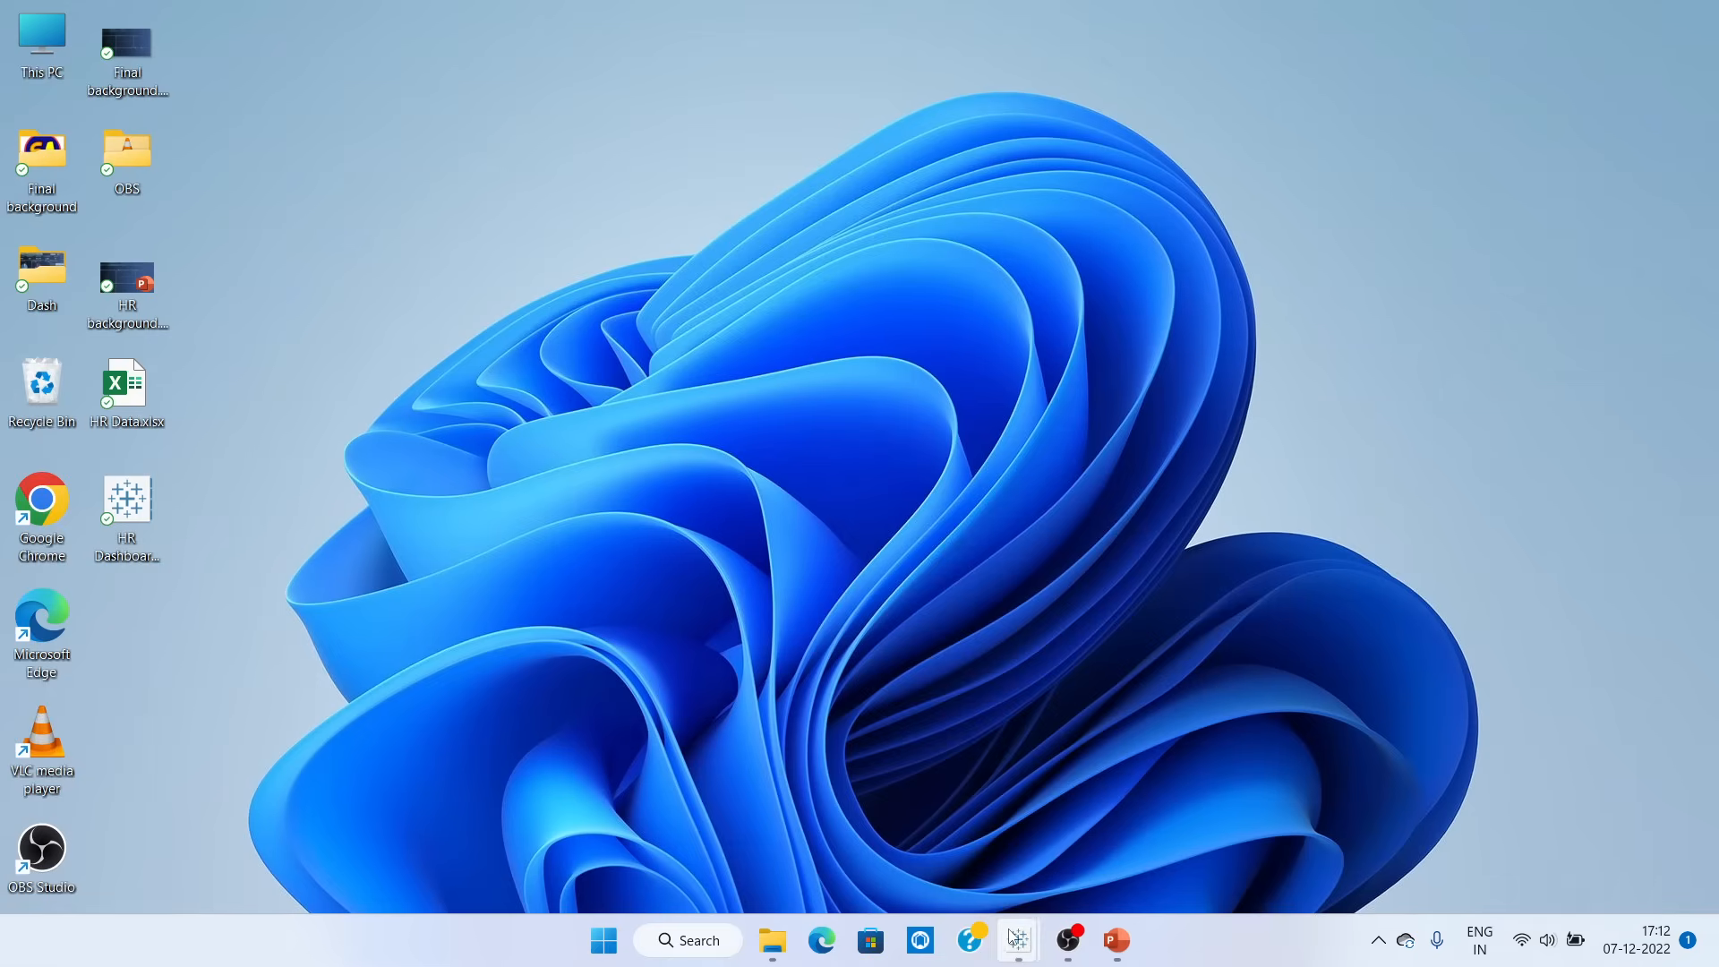
pyautogui.moveTo(1018, 940)
pyautogui.click(1099, 864)
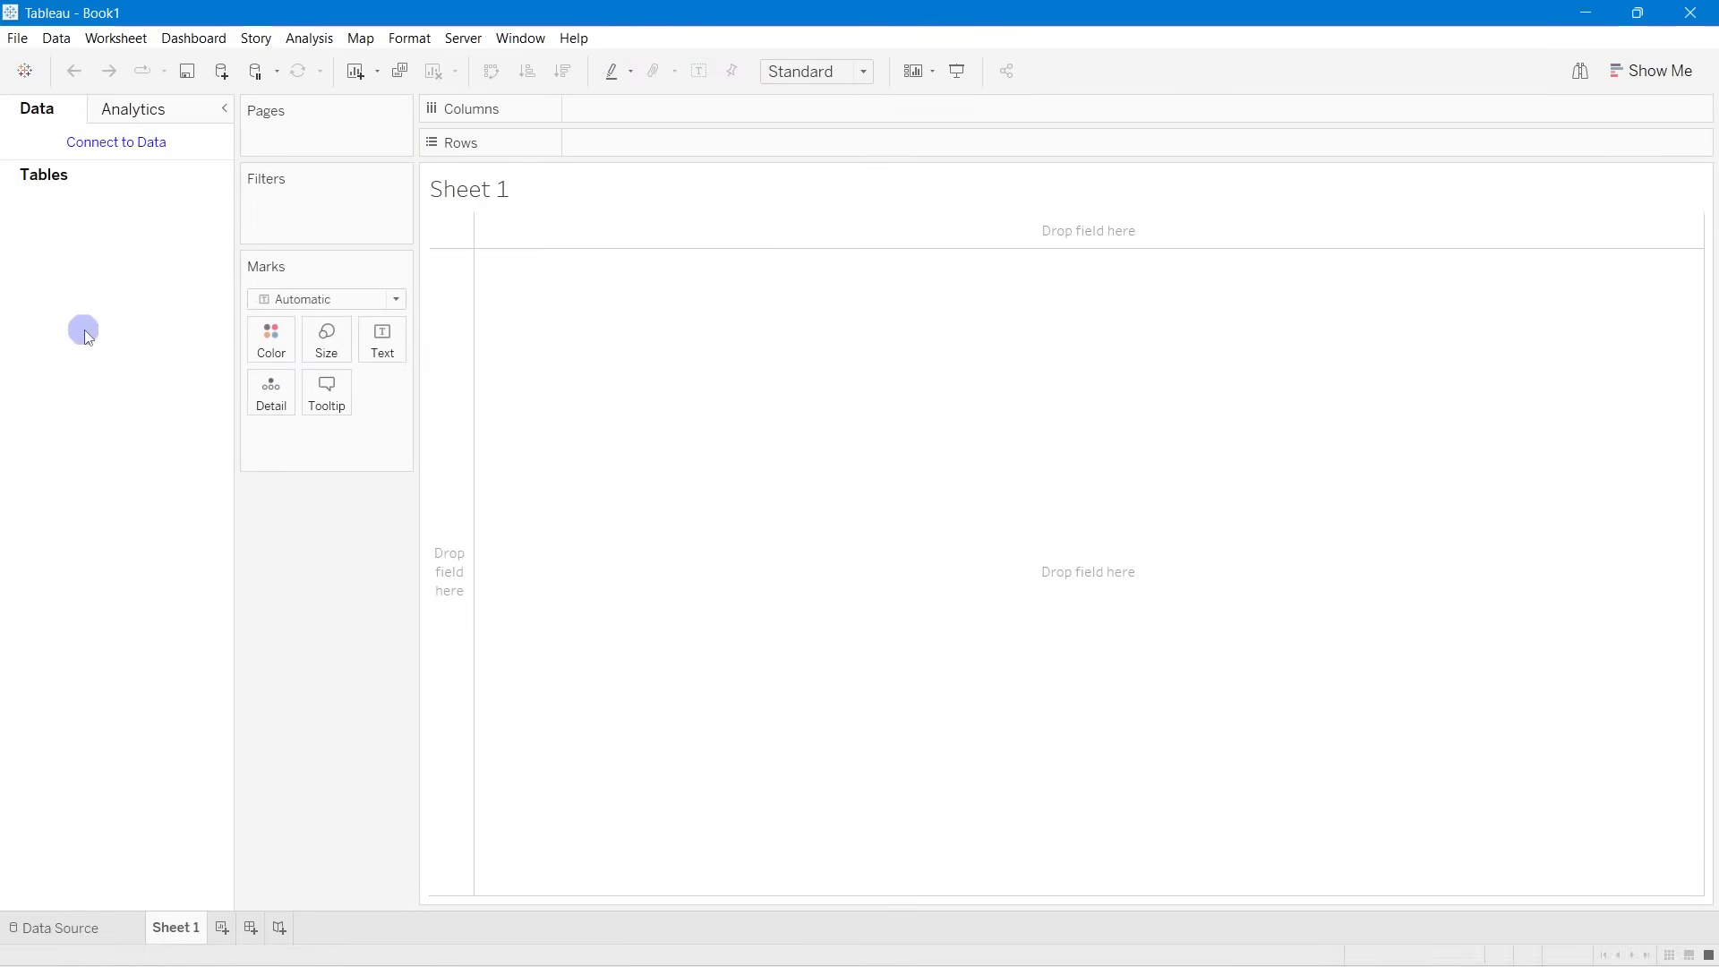
# Step: Connect to the Microsoft Excel file HR Data.xlsx from the Desktop as the data source
pyautogui.click(123, 159)
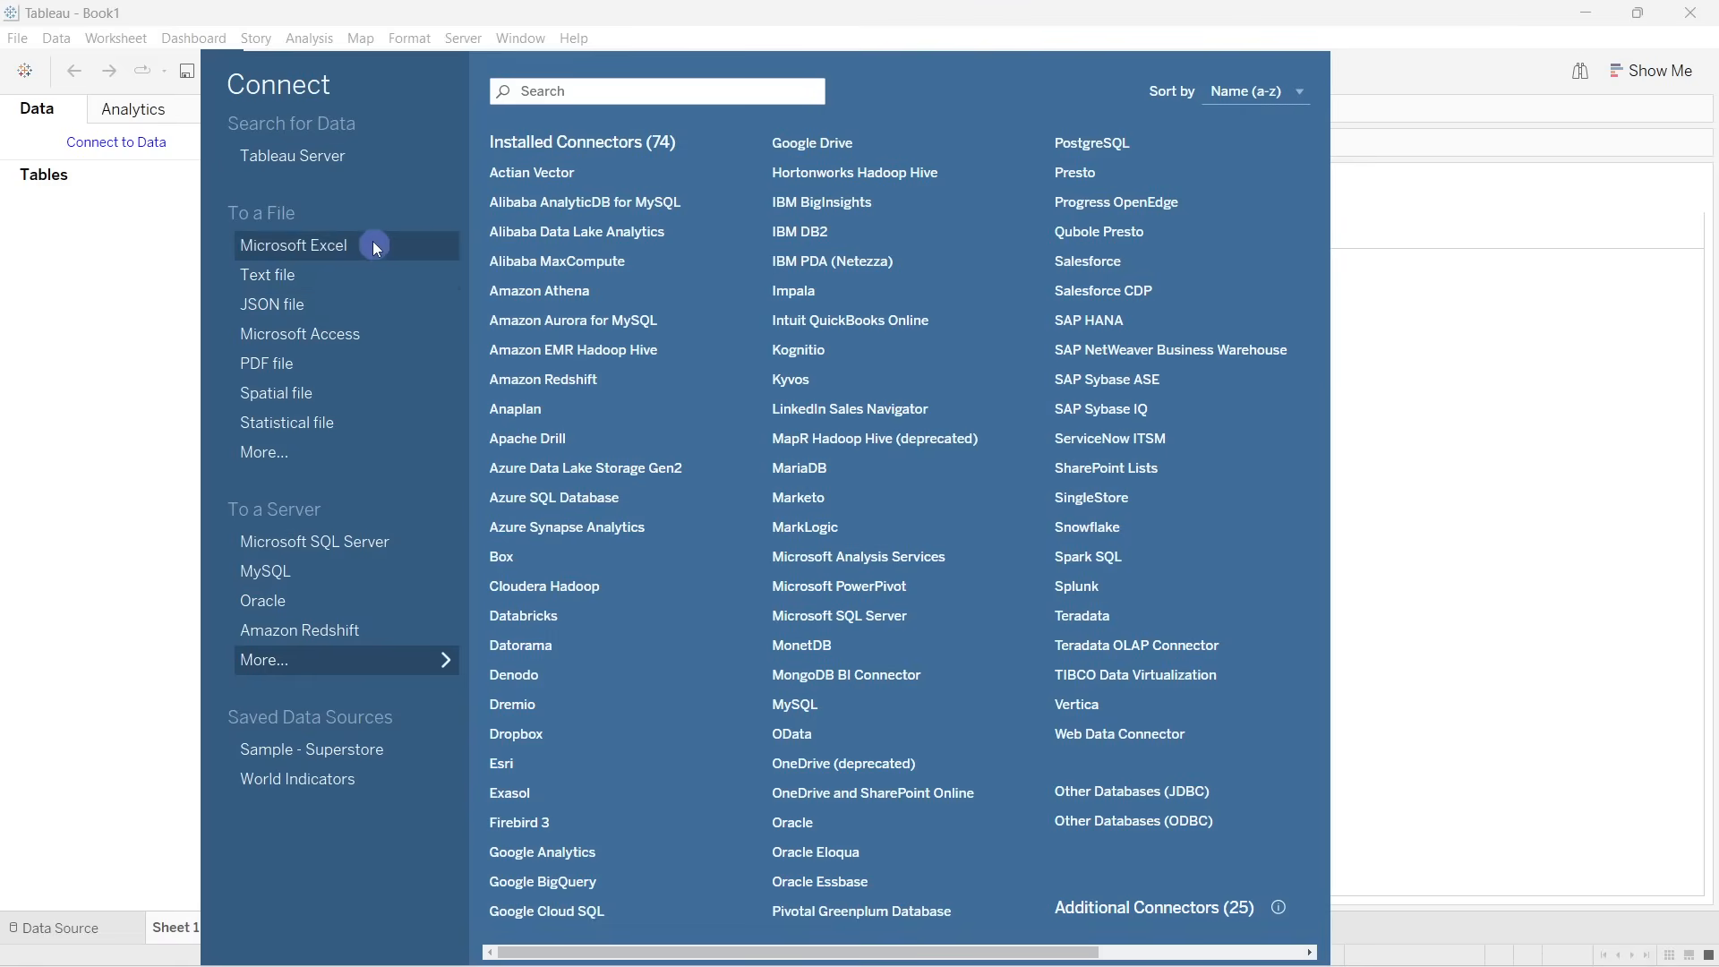
pyautogui.click(331, 254)
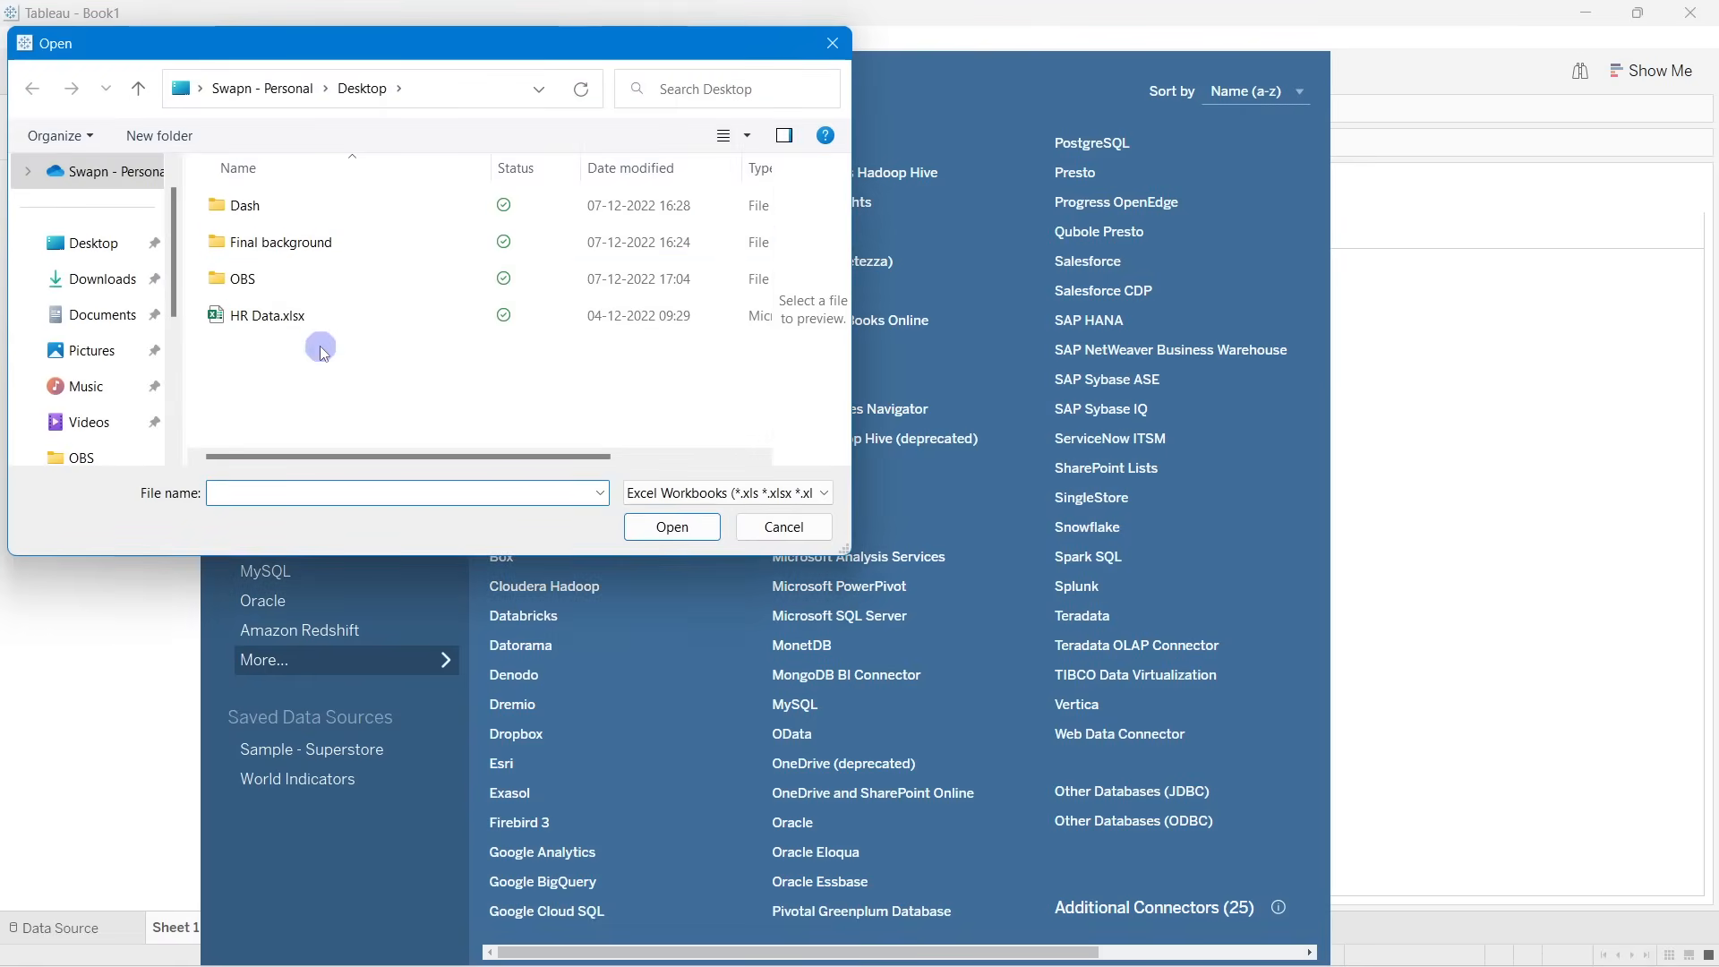
pyautogui.click(270, 318)
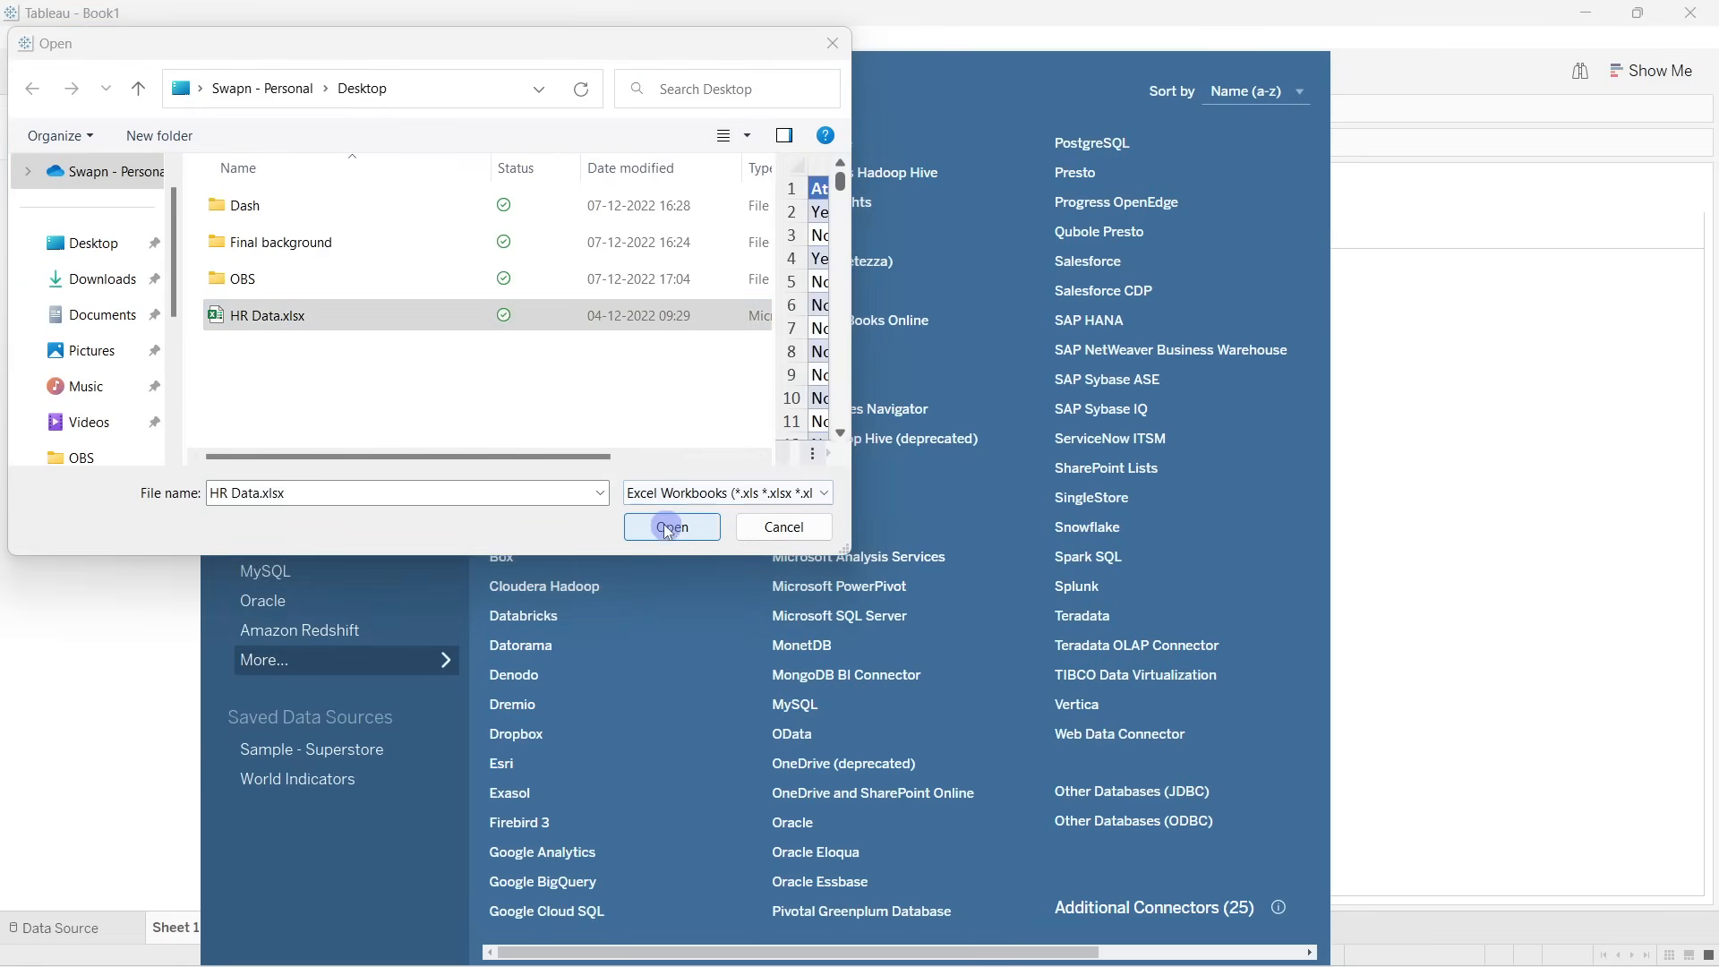
pyautogui.click(671, 527)
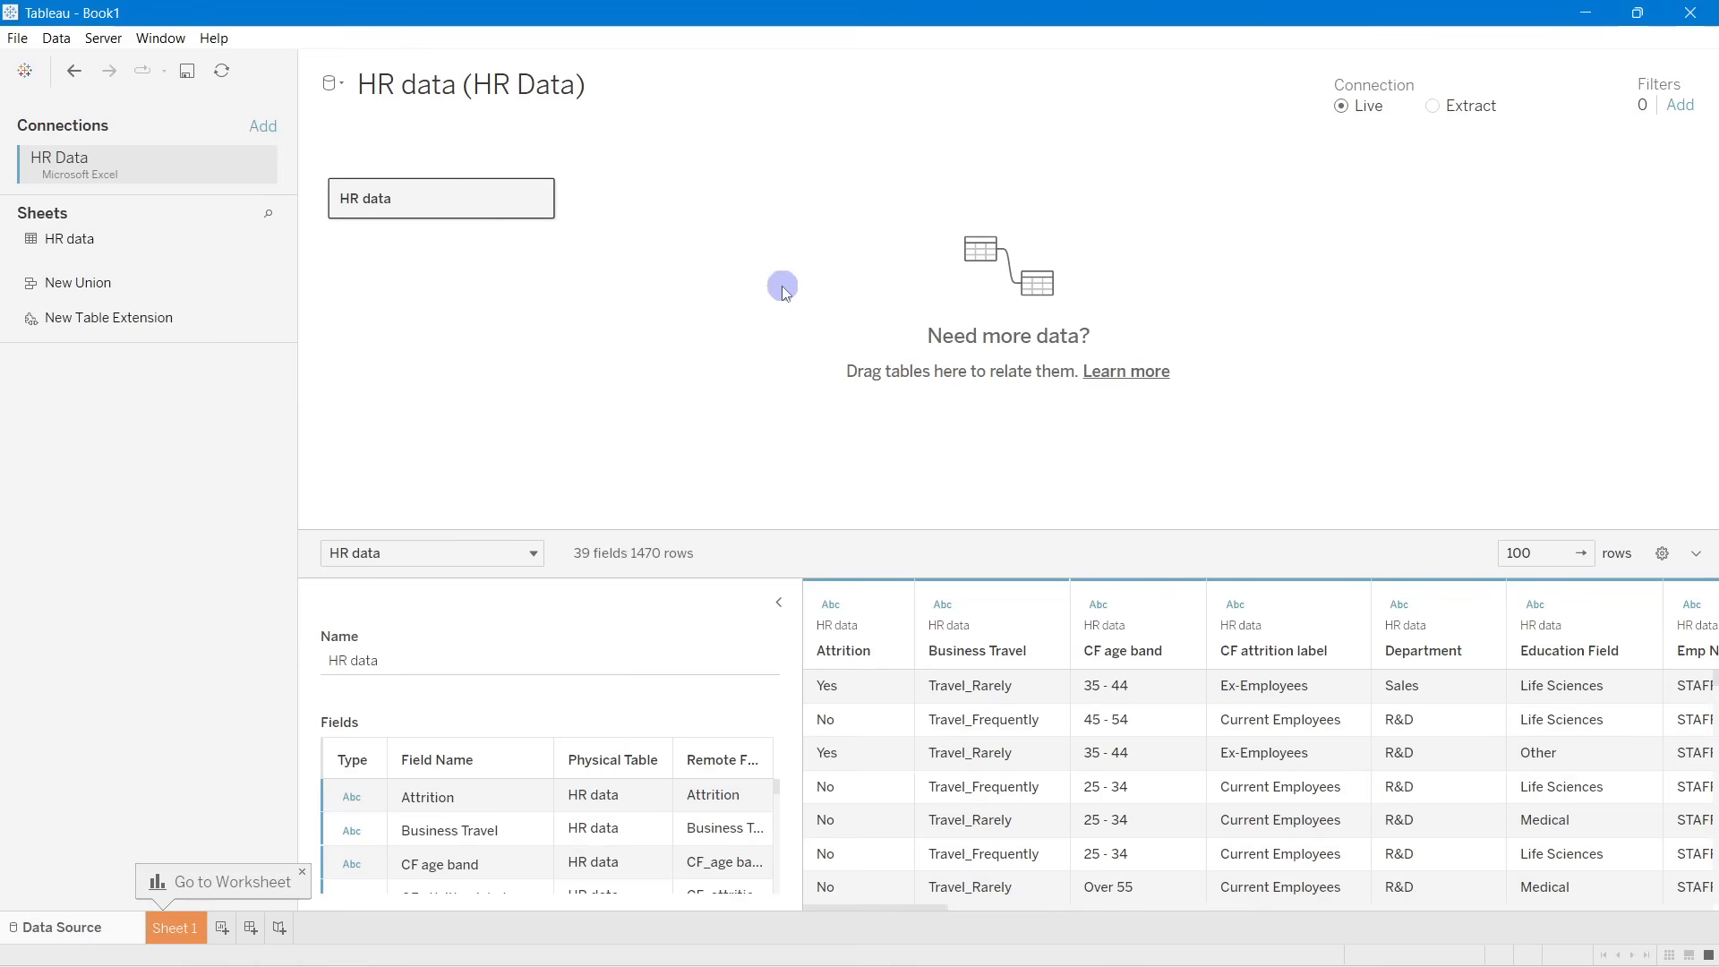
# Step: Collapse the table details and enlarge the preview grid of the HR data table
pyautogui.click(779, 601)
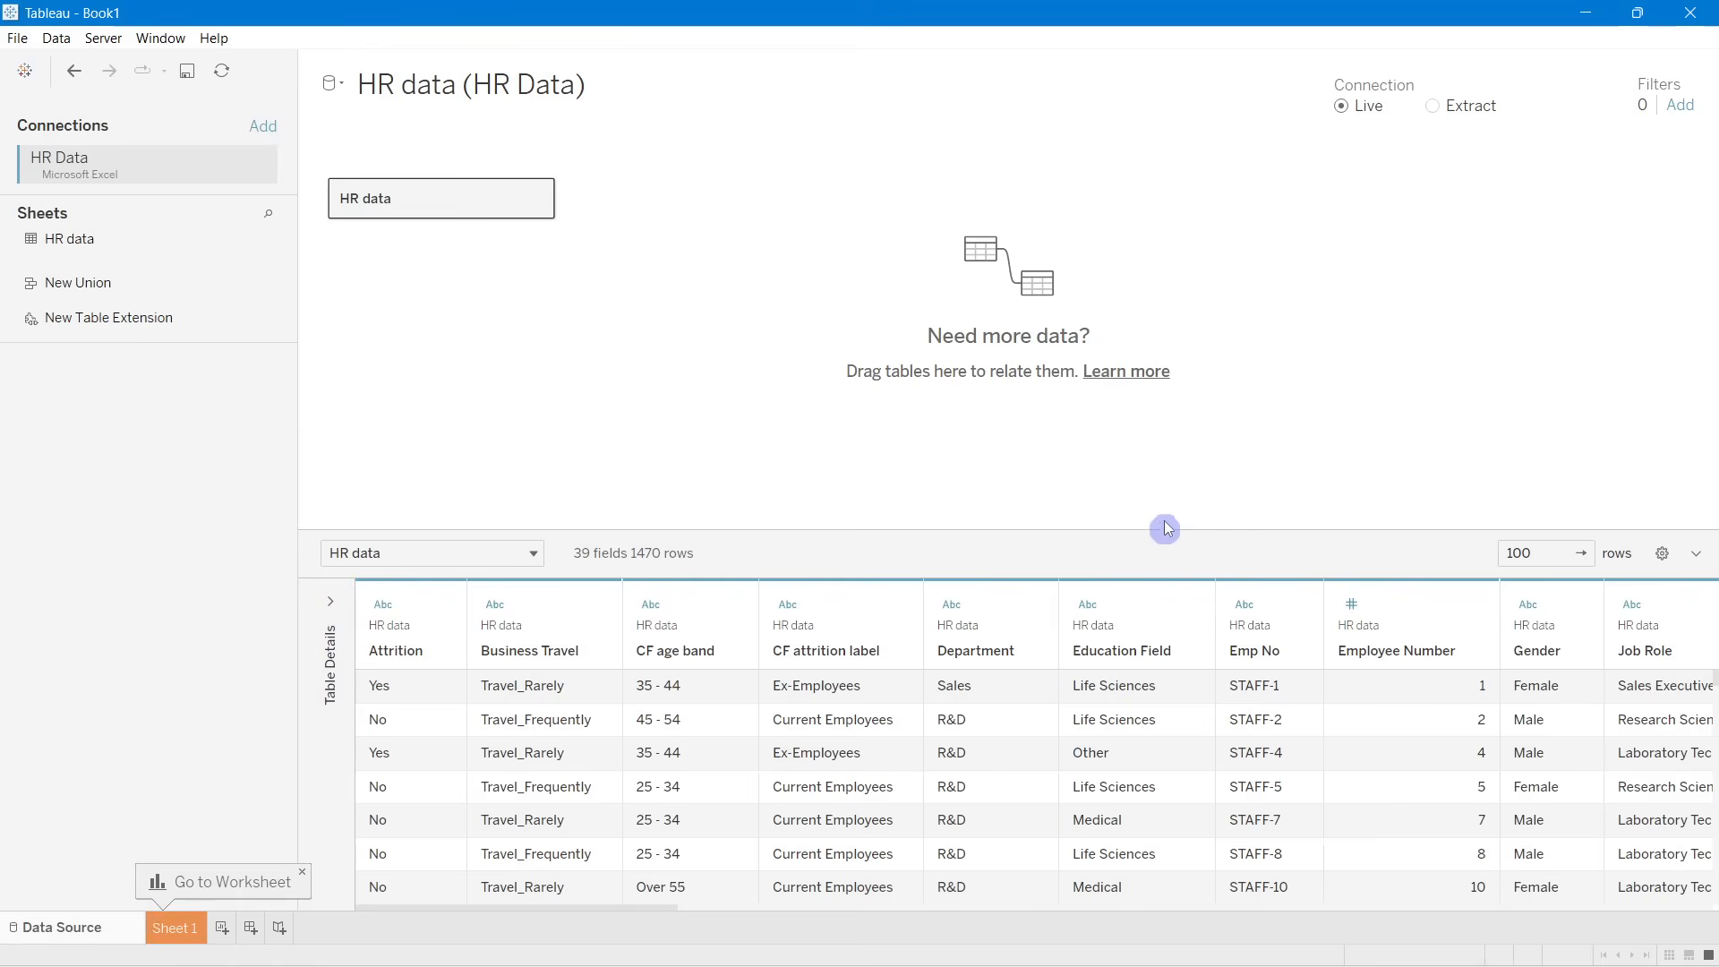
pyautogui.moveTo(1167, 525); pyautogui.dragTo(1170, 373)
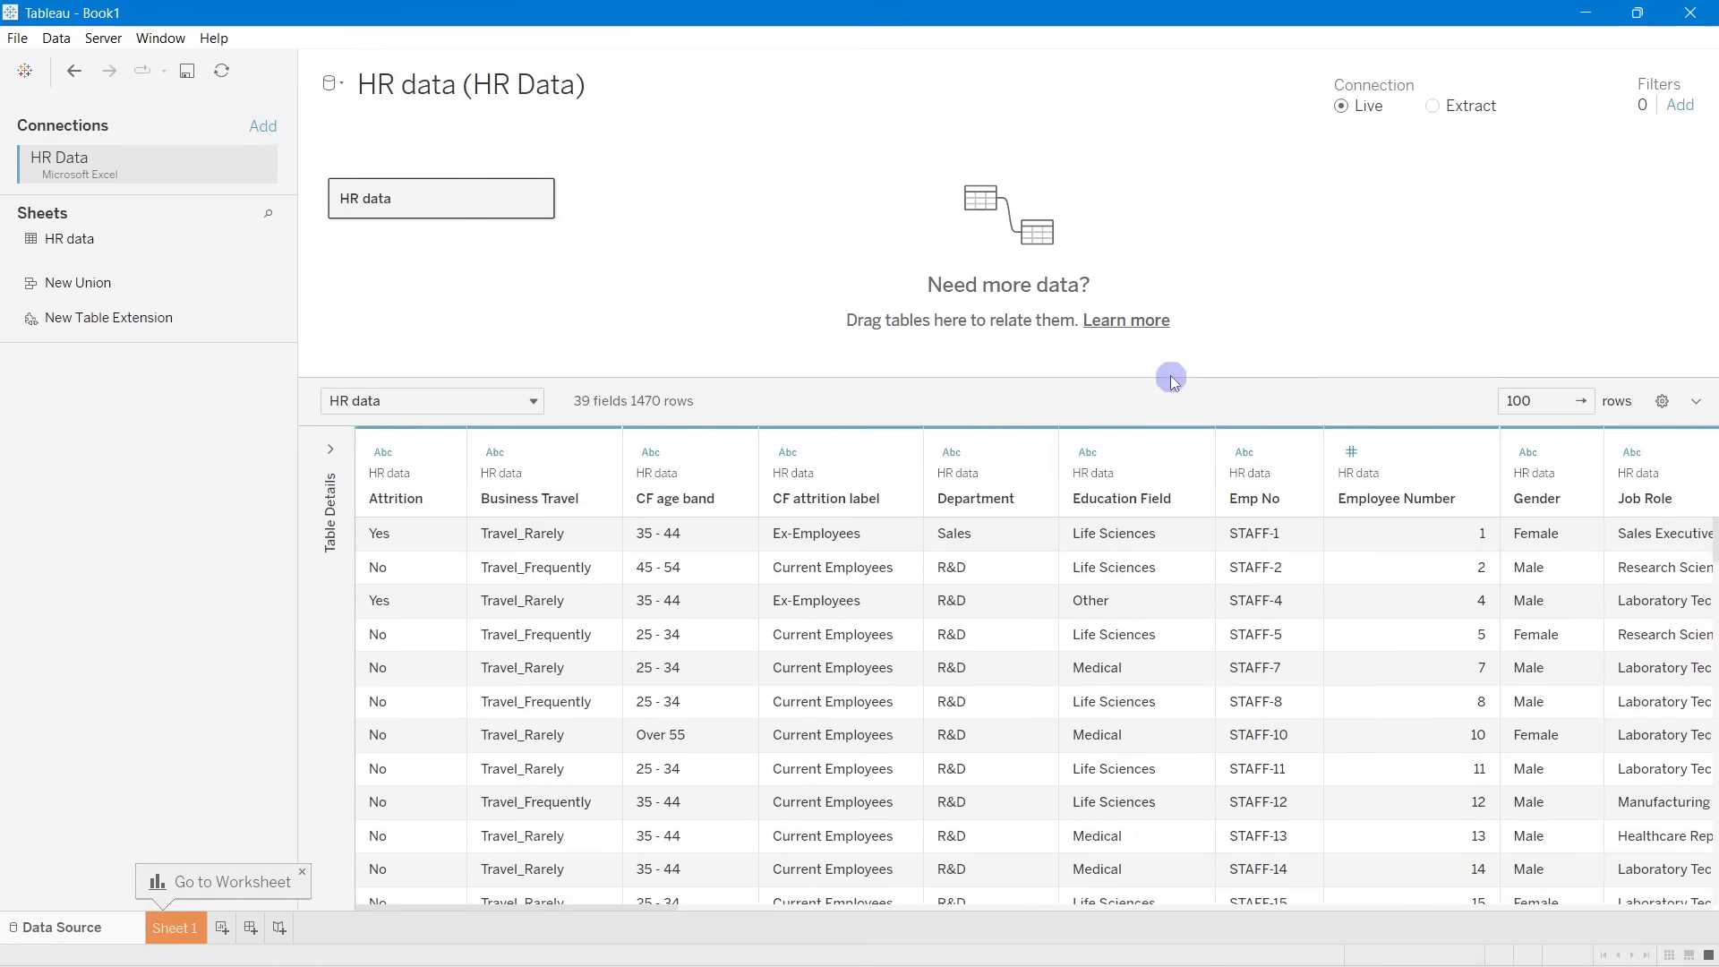
# Step: Examine the HR data table's field list and preview columns, including the Attrition column's operations and data type options
pyautogui.click(331, 448)
pyautogui.scroll(-3, 489, 779)
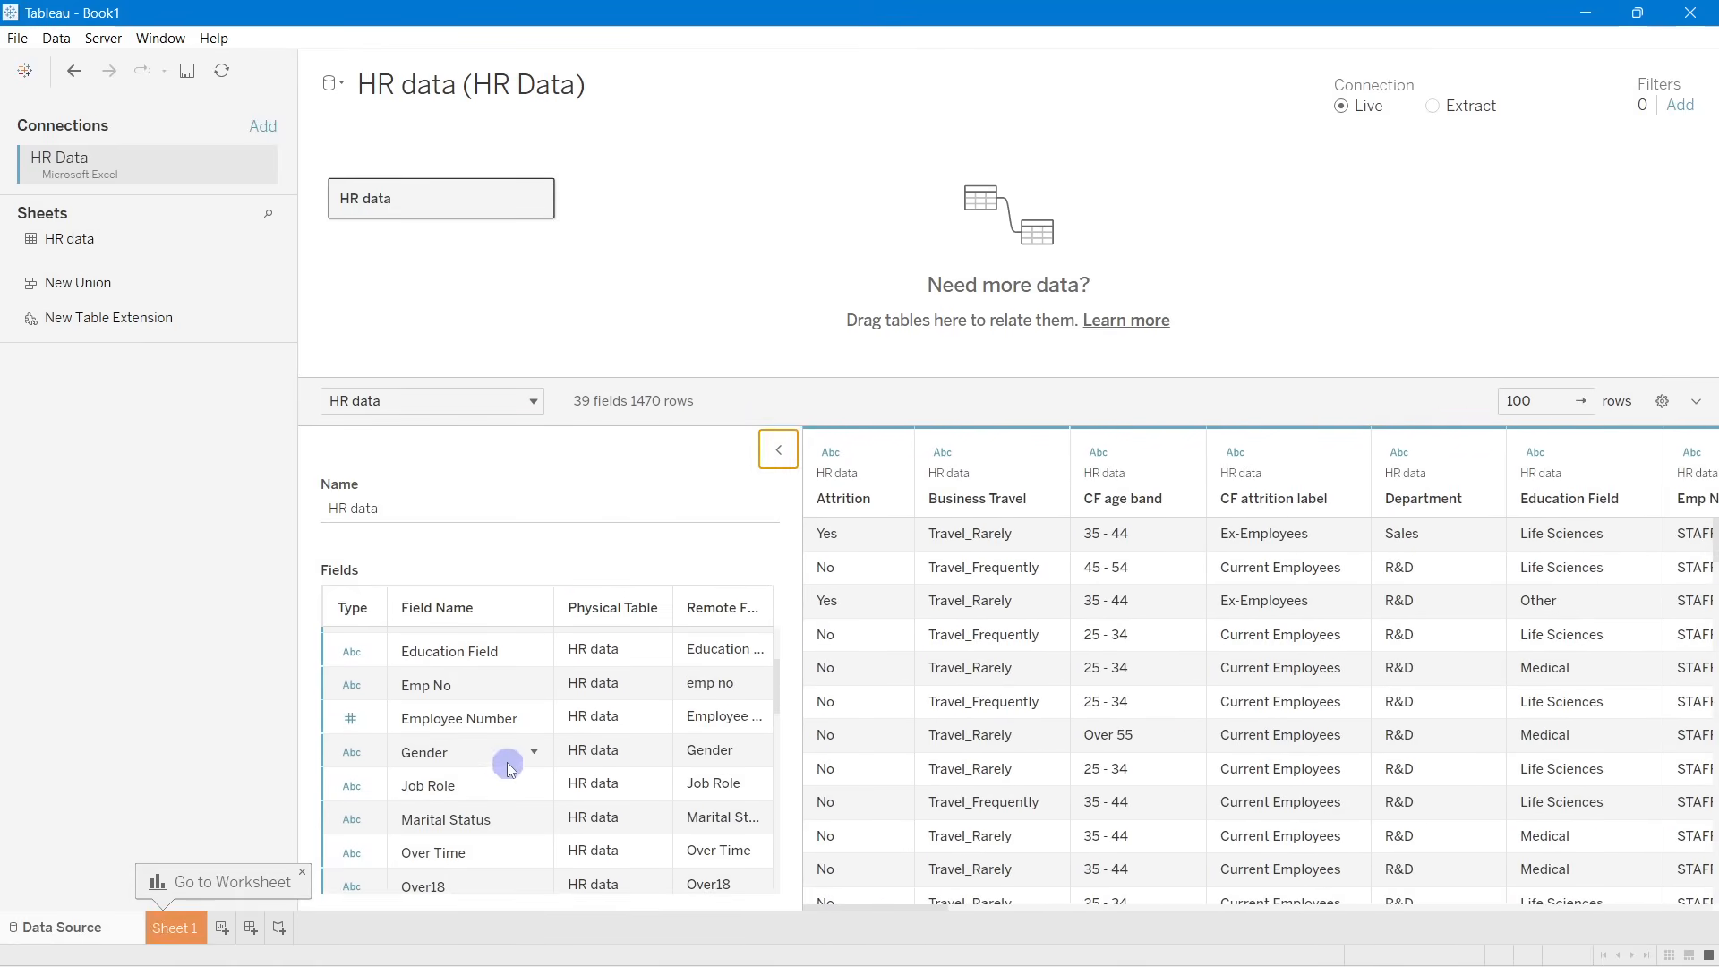
pyautogui.scroll(3, 491, 774)
pyautogui.moveTo(791, 661); pyautogui.dragTo(778, 606)
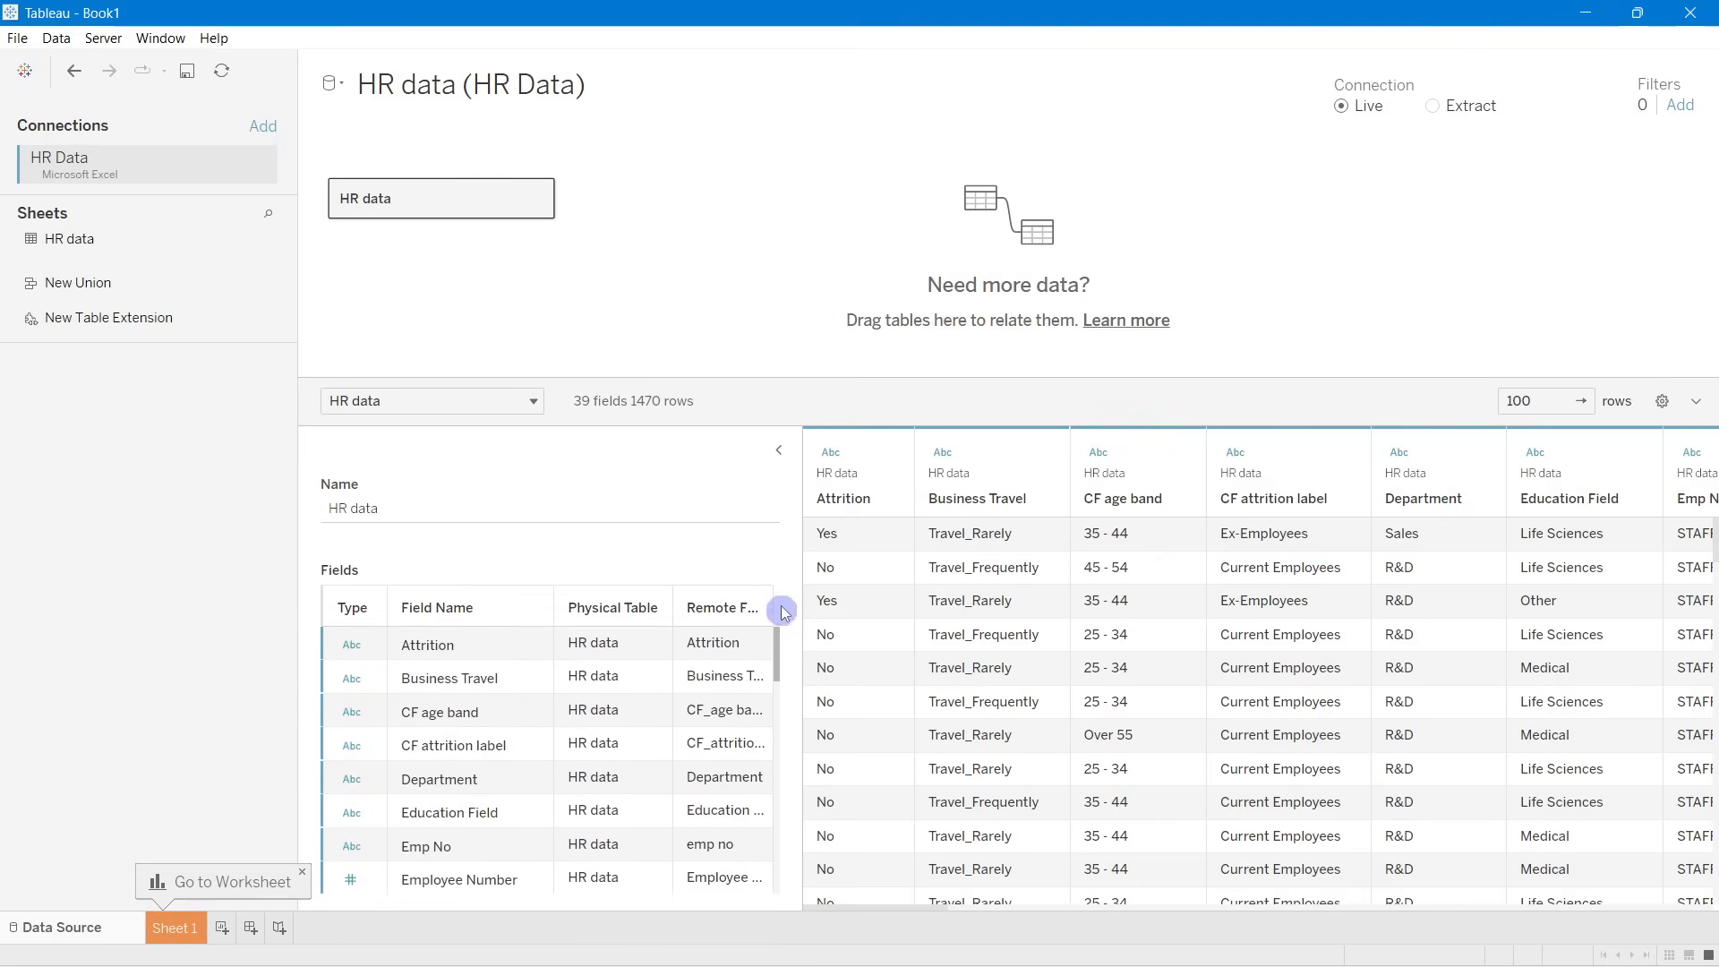
pyautogui.click(778, 450)
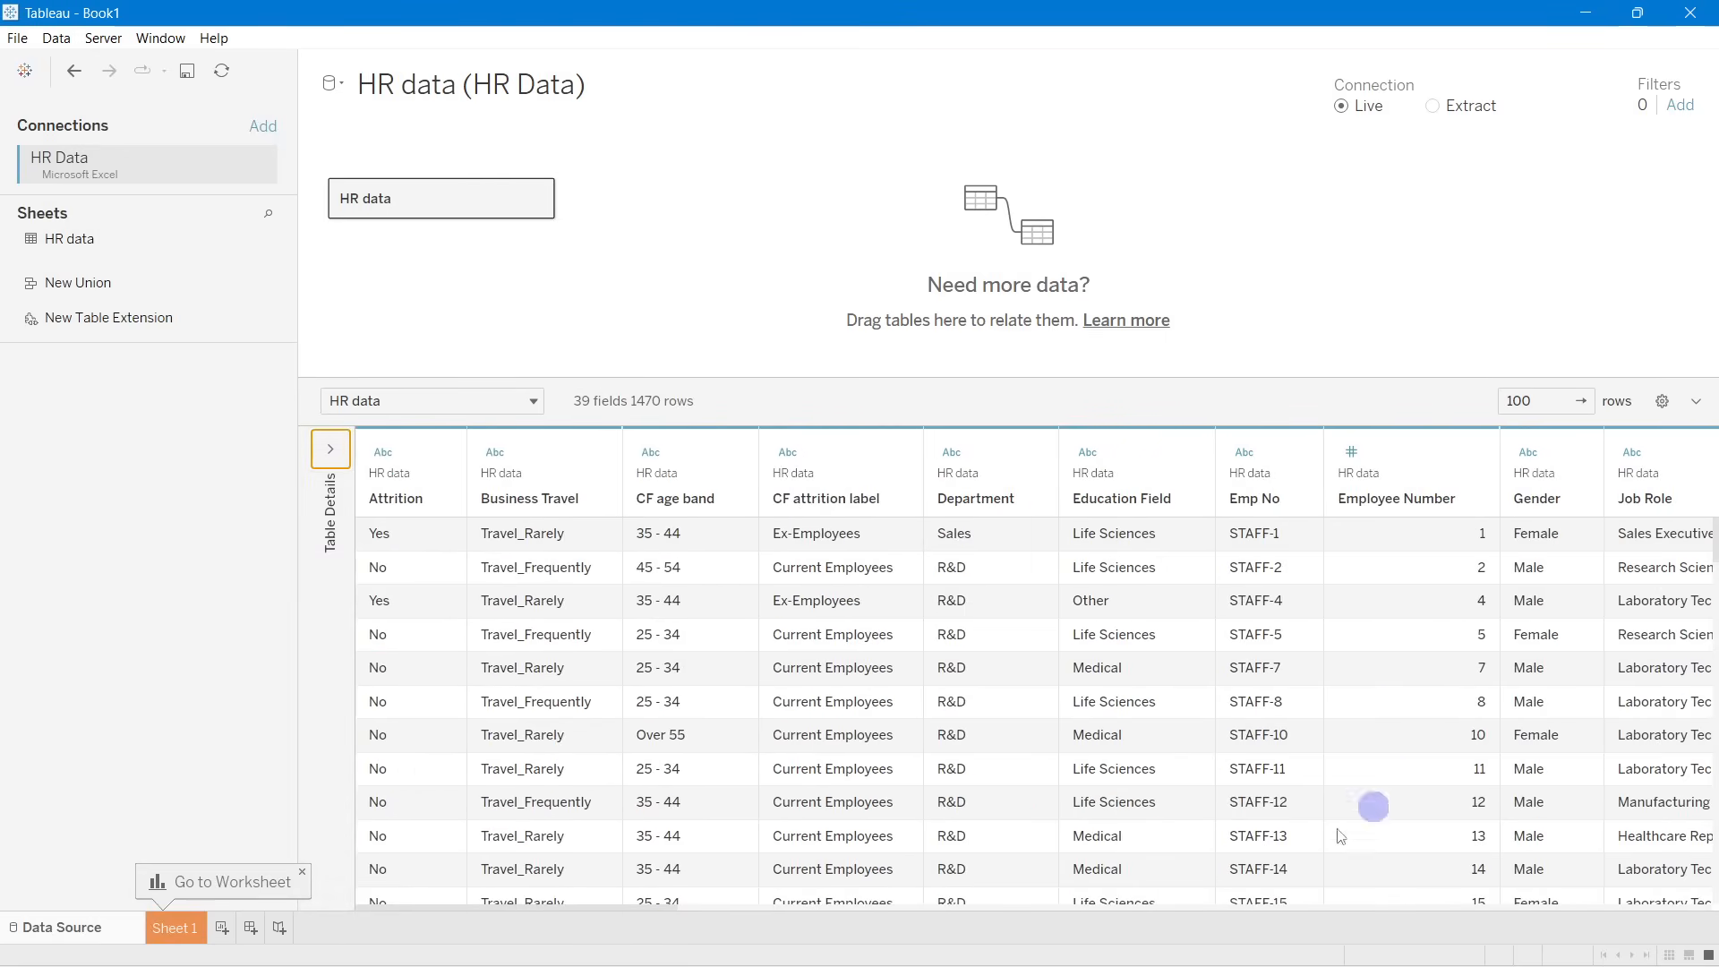
pyautogui.moveTo(414, 907); pyautogui.dragTo(1616, 940)
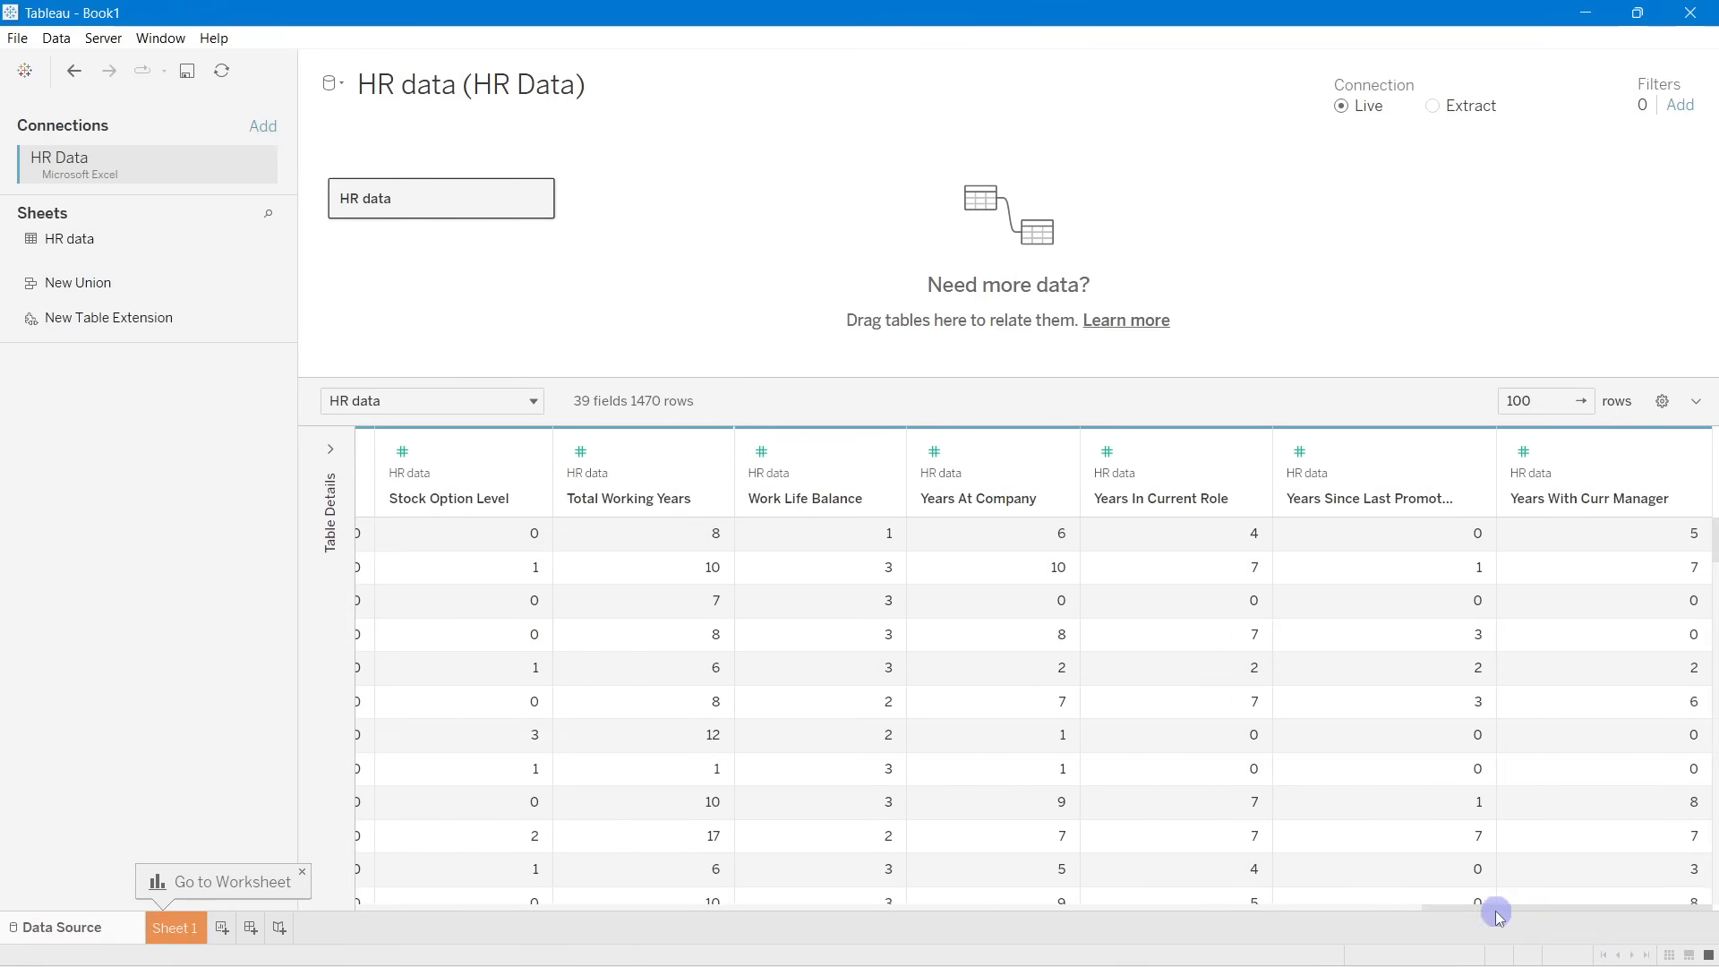
pyautogui.moveTo(1497, 907); pyautogui.dragTo(1228, 874)
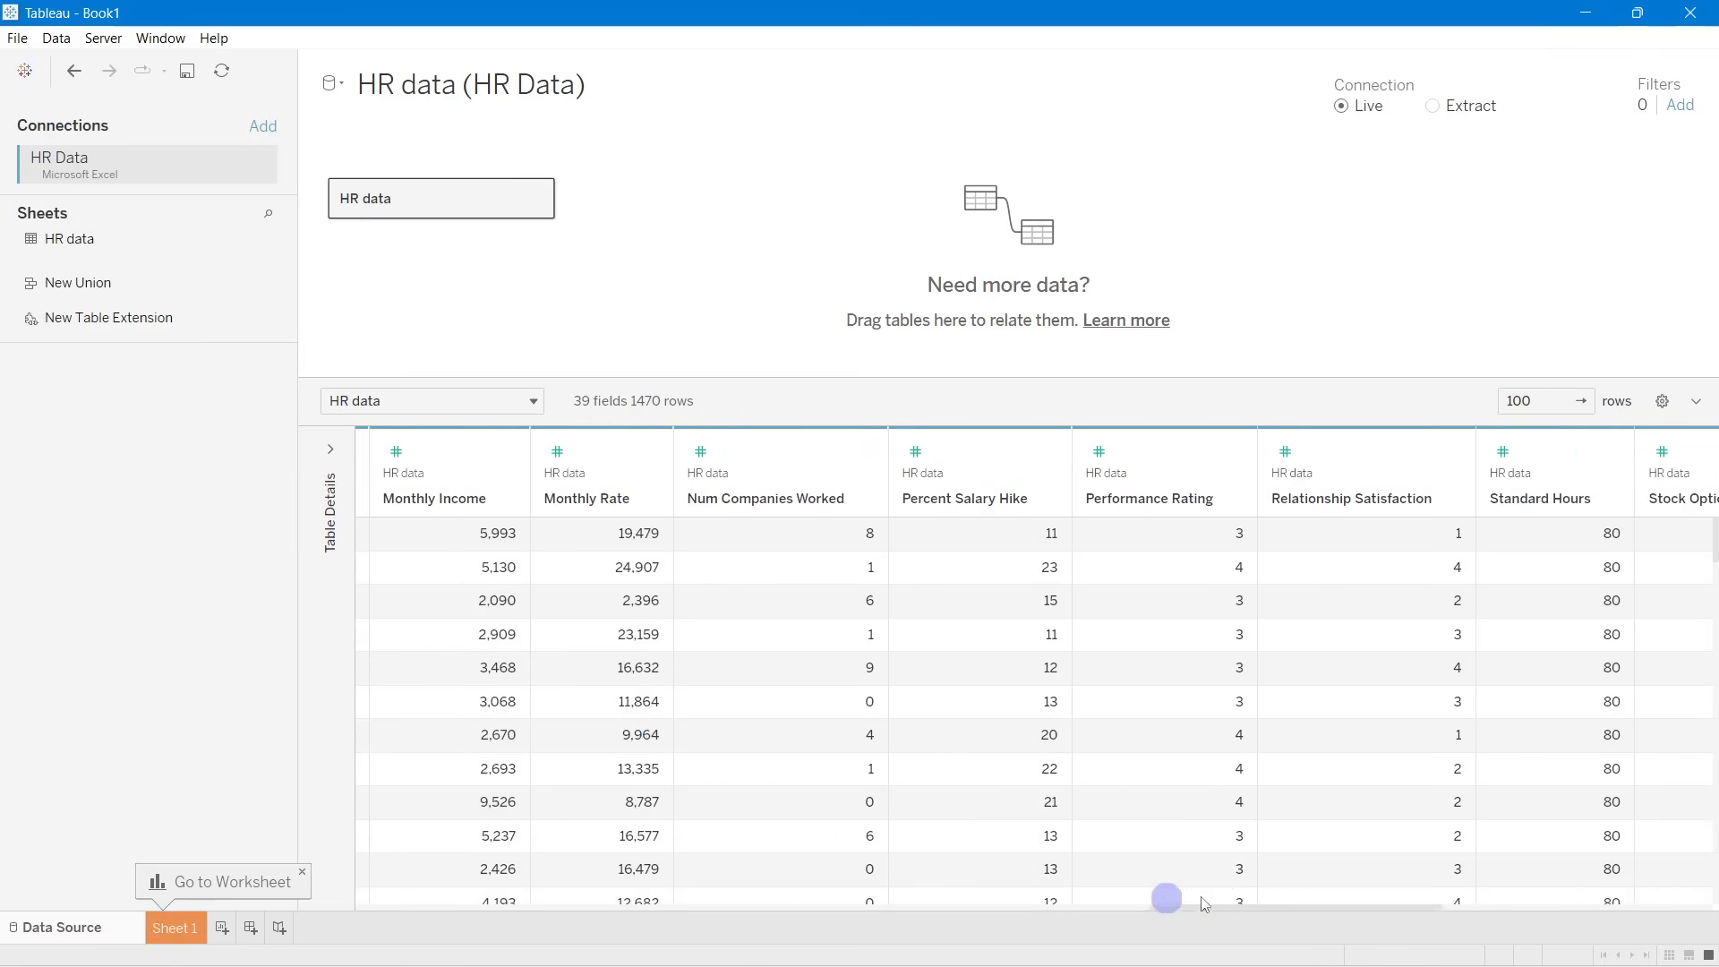
pyautogui.moveTo(1208, 906); pyautogui.dragTo(359, 804)
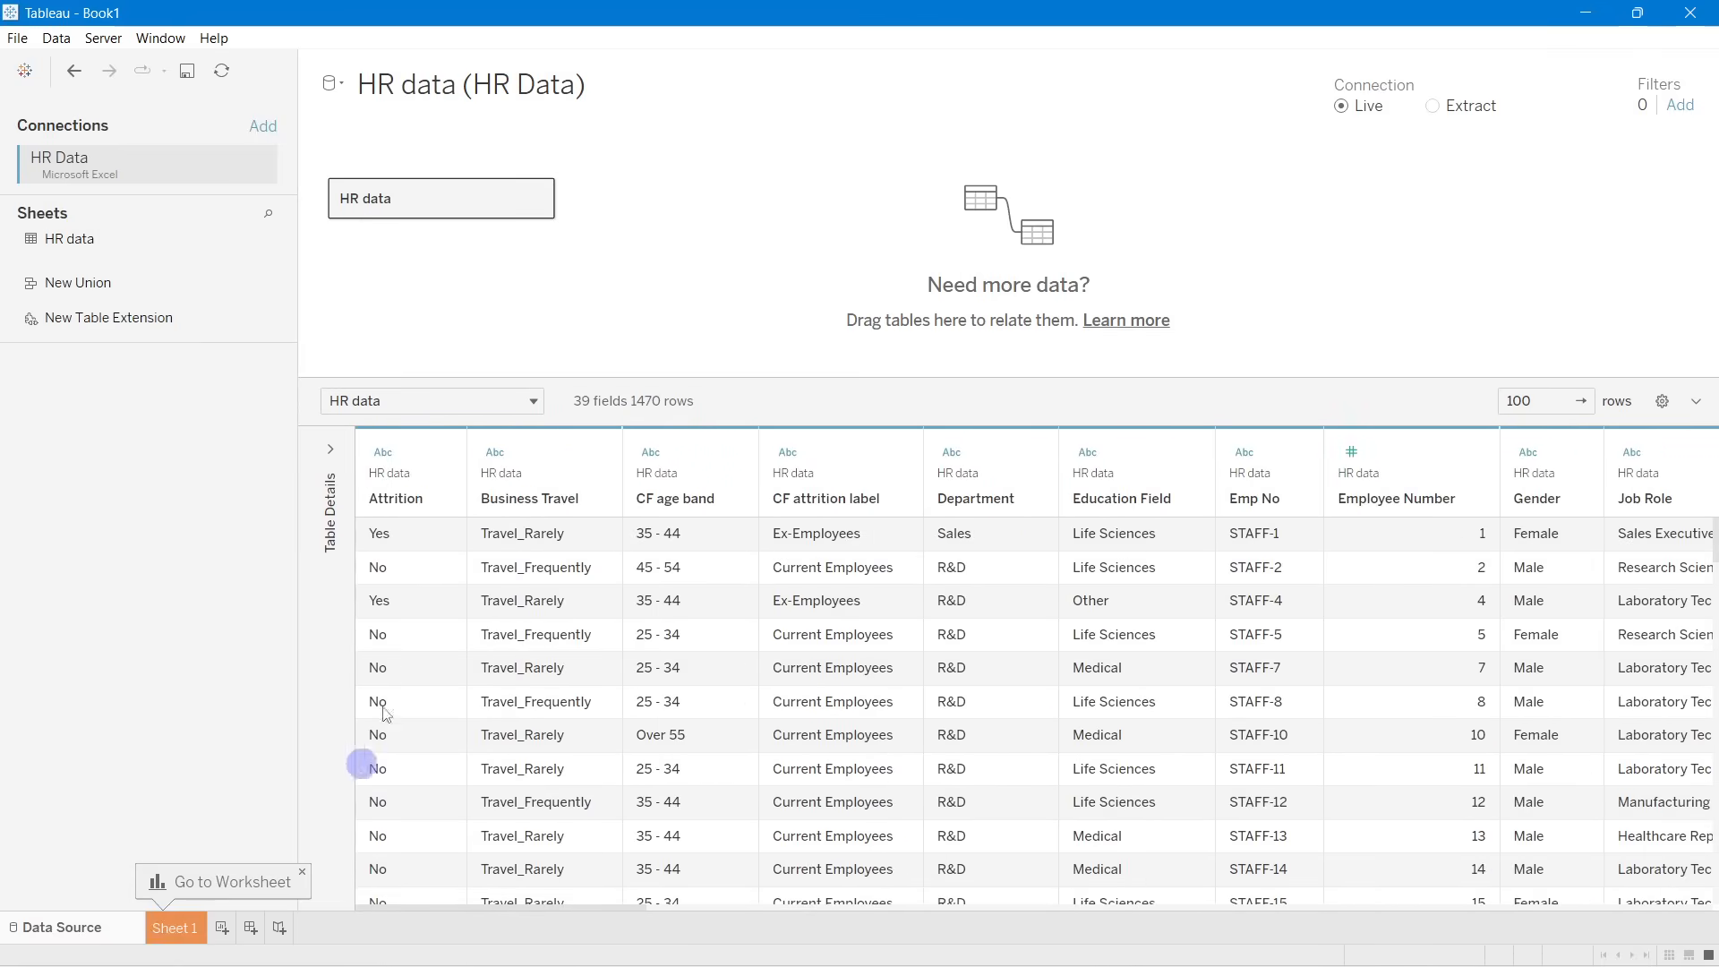
pyautogui.click(439, 452)
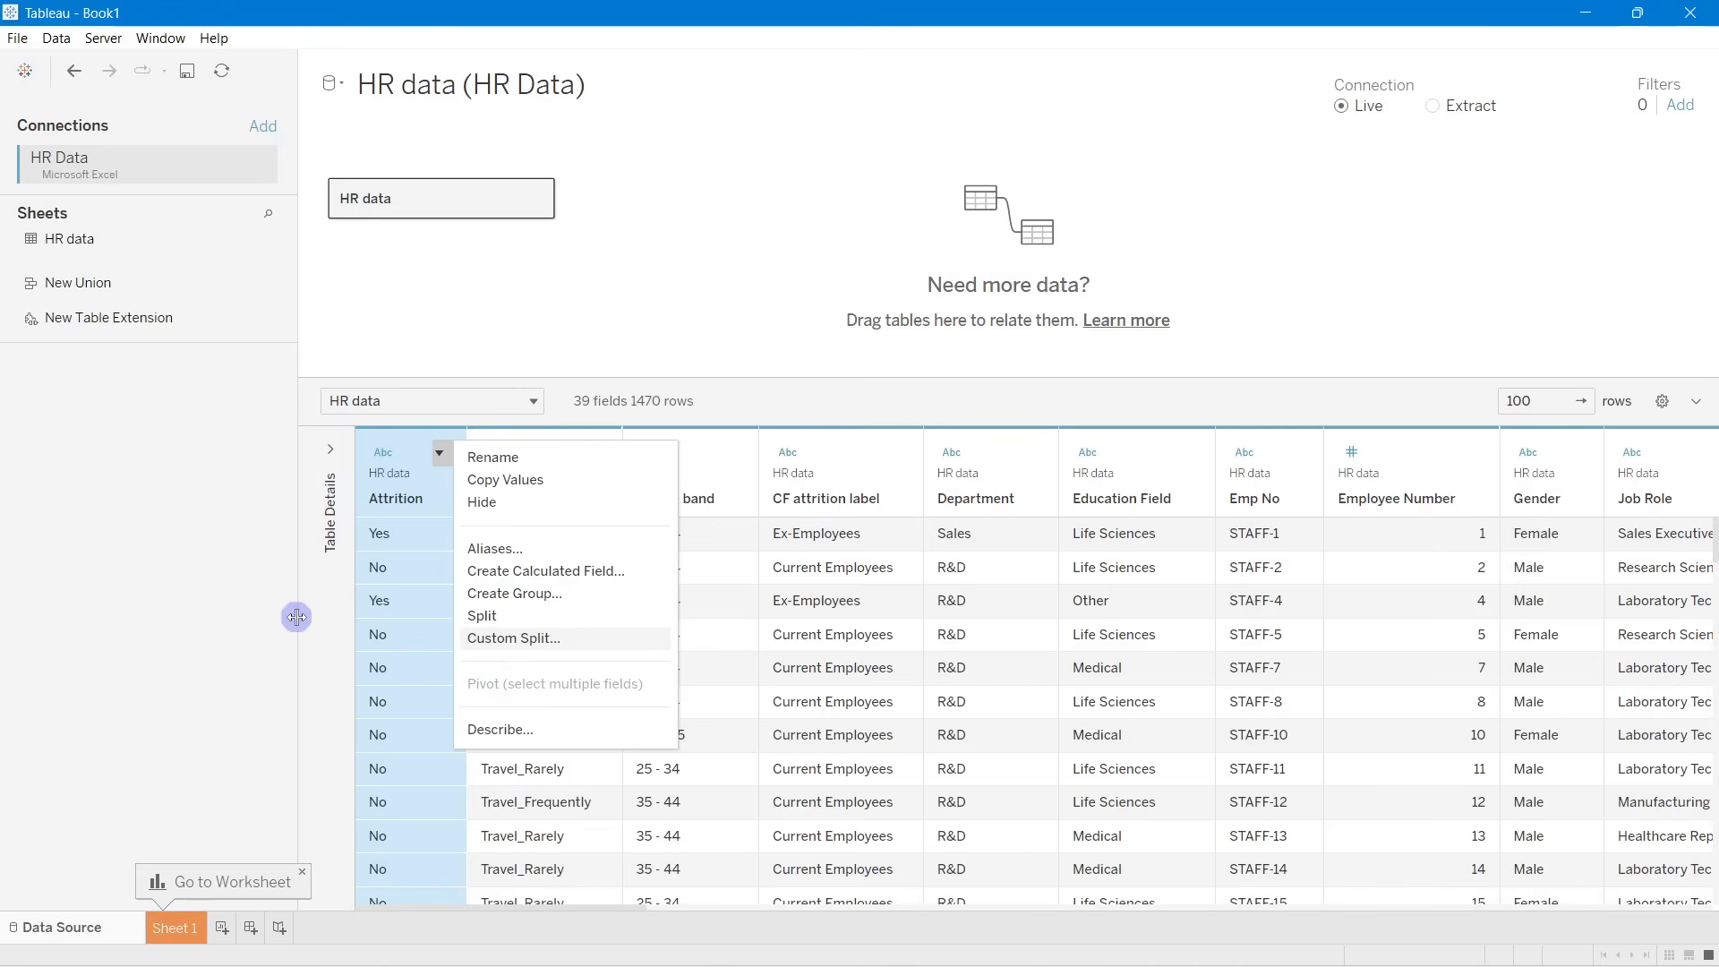
pyautogui.click(389, 458)
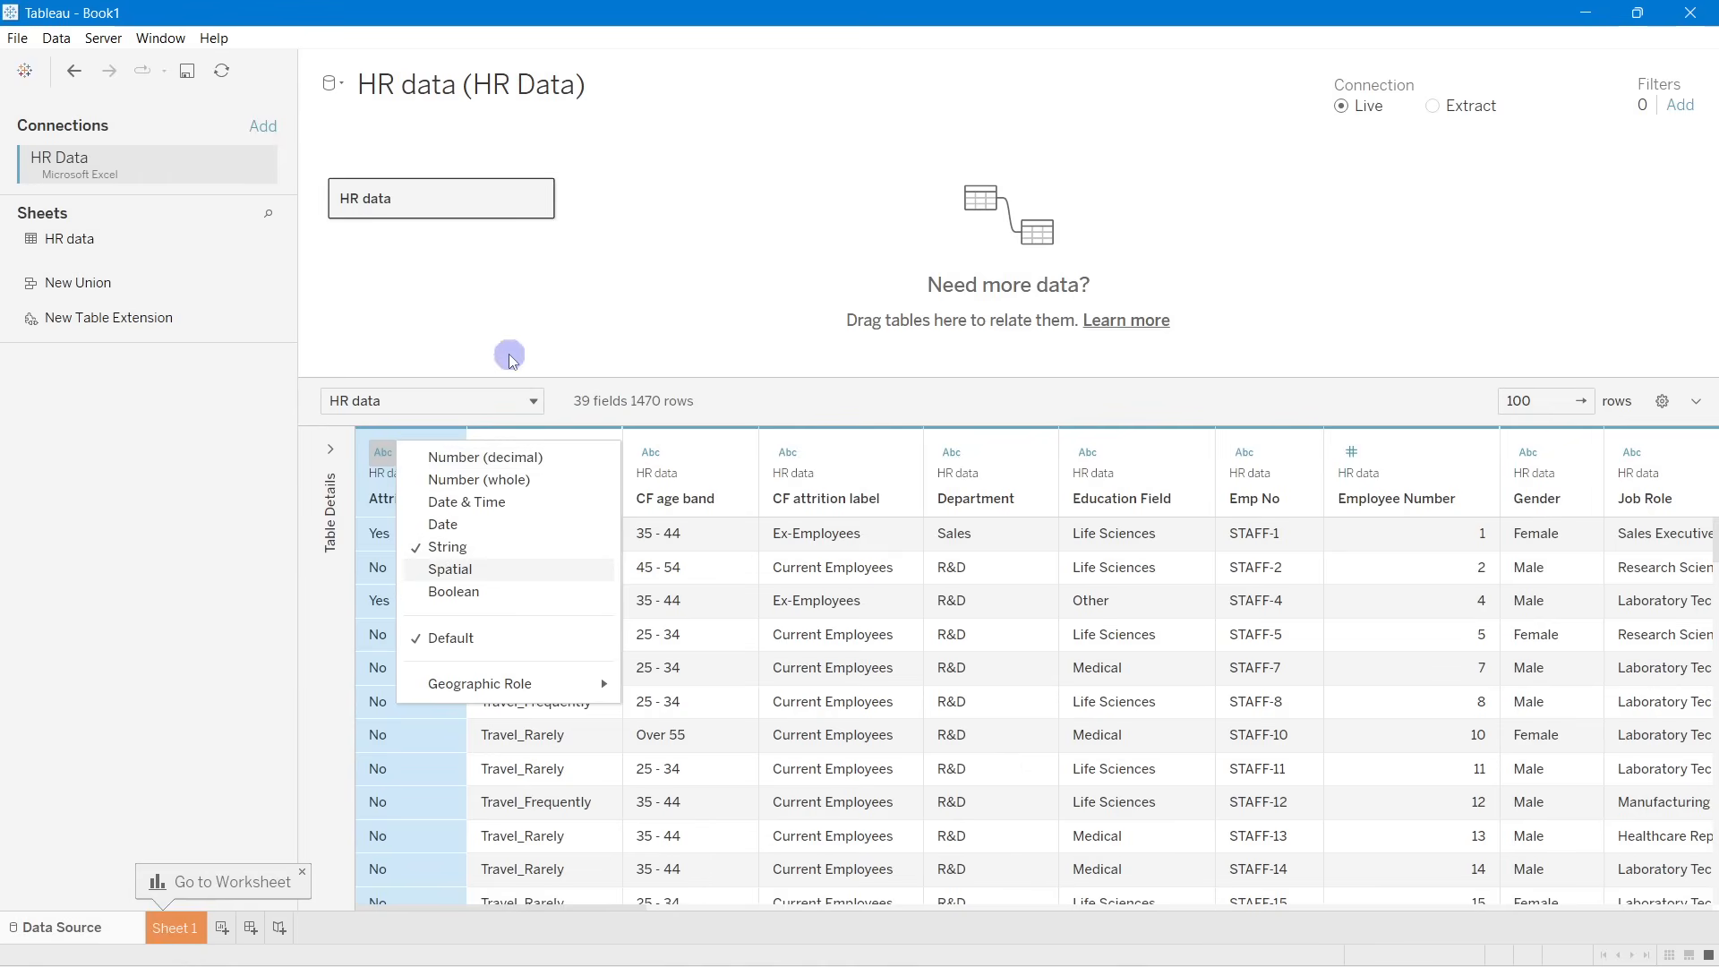
pyautogui.click(513, 279)
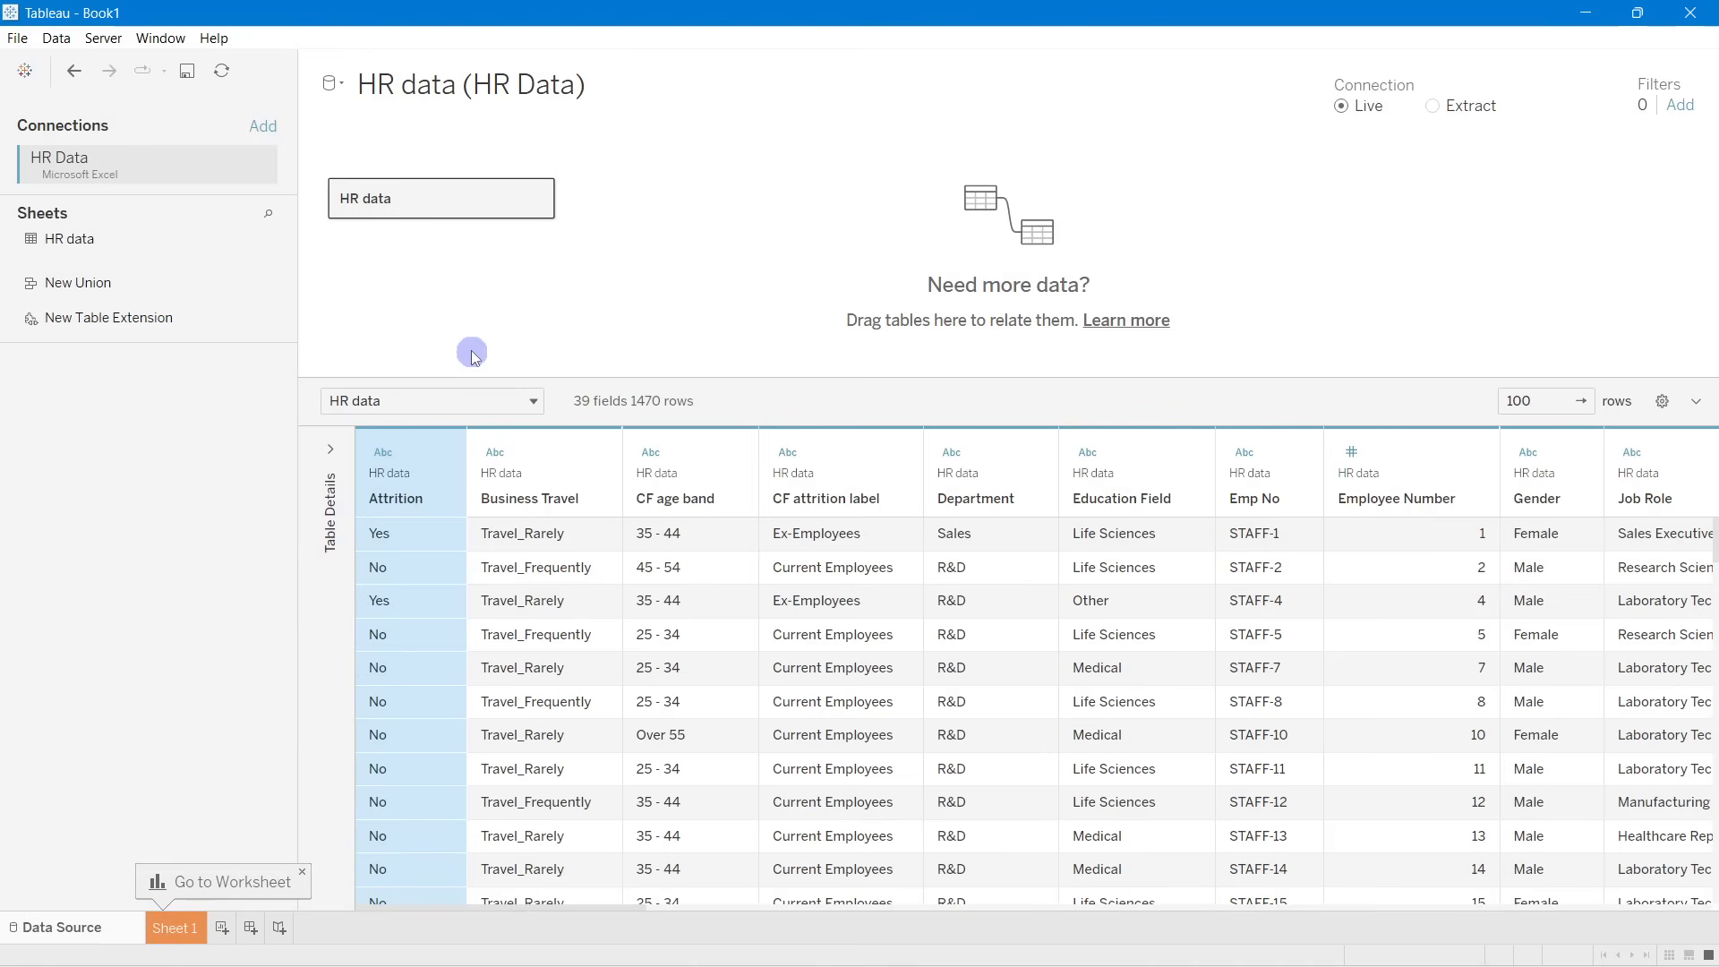
# Step: Open the worksheet Sheet 1 and rename it KPI
pyautogui.click(174, 928)
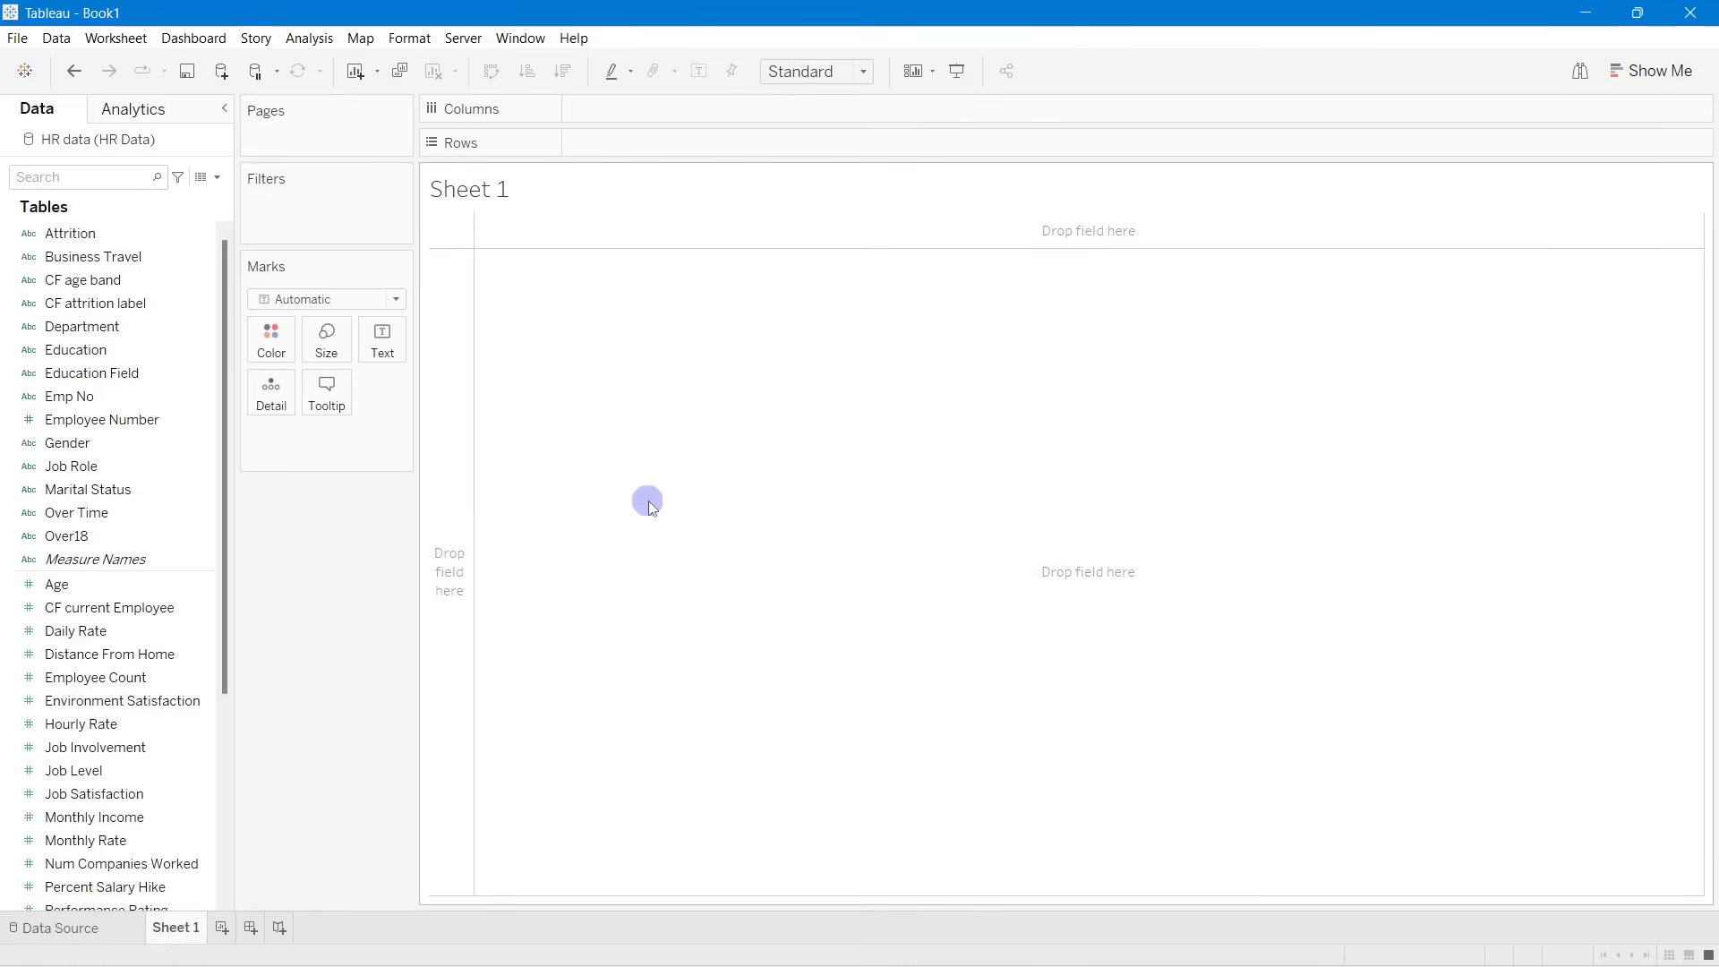
pyautogui.doubleClick(173, 928)
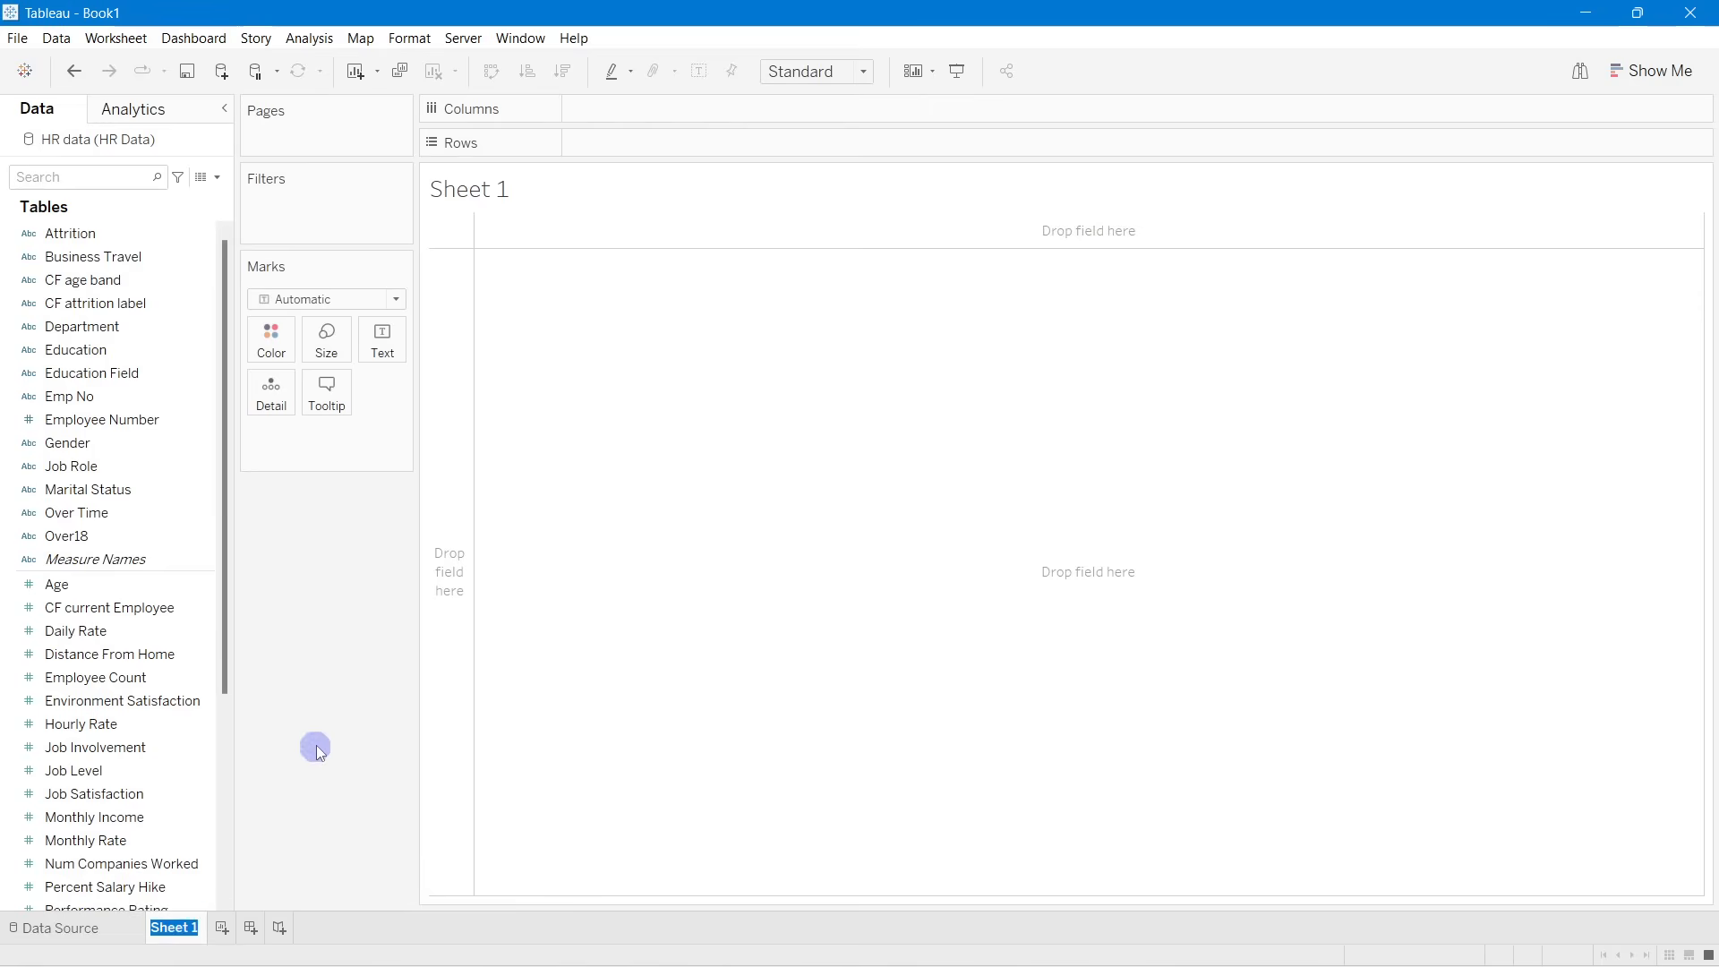
pyautogui.write('KPI')
pyautogui.press('Return')
# Step: Try the sum of Employee Count on Rows of the KPI worksheet, and remove it from the view
pyautogui.click(69, 919)
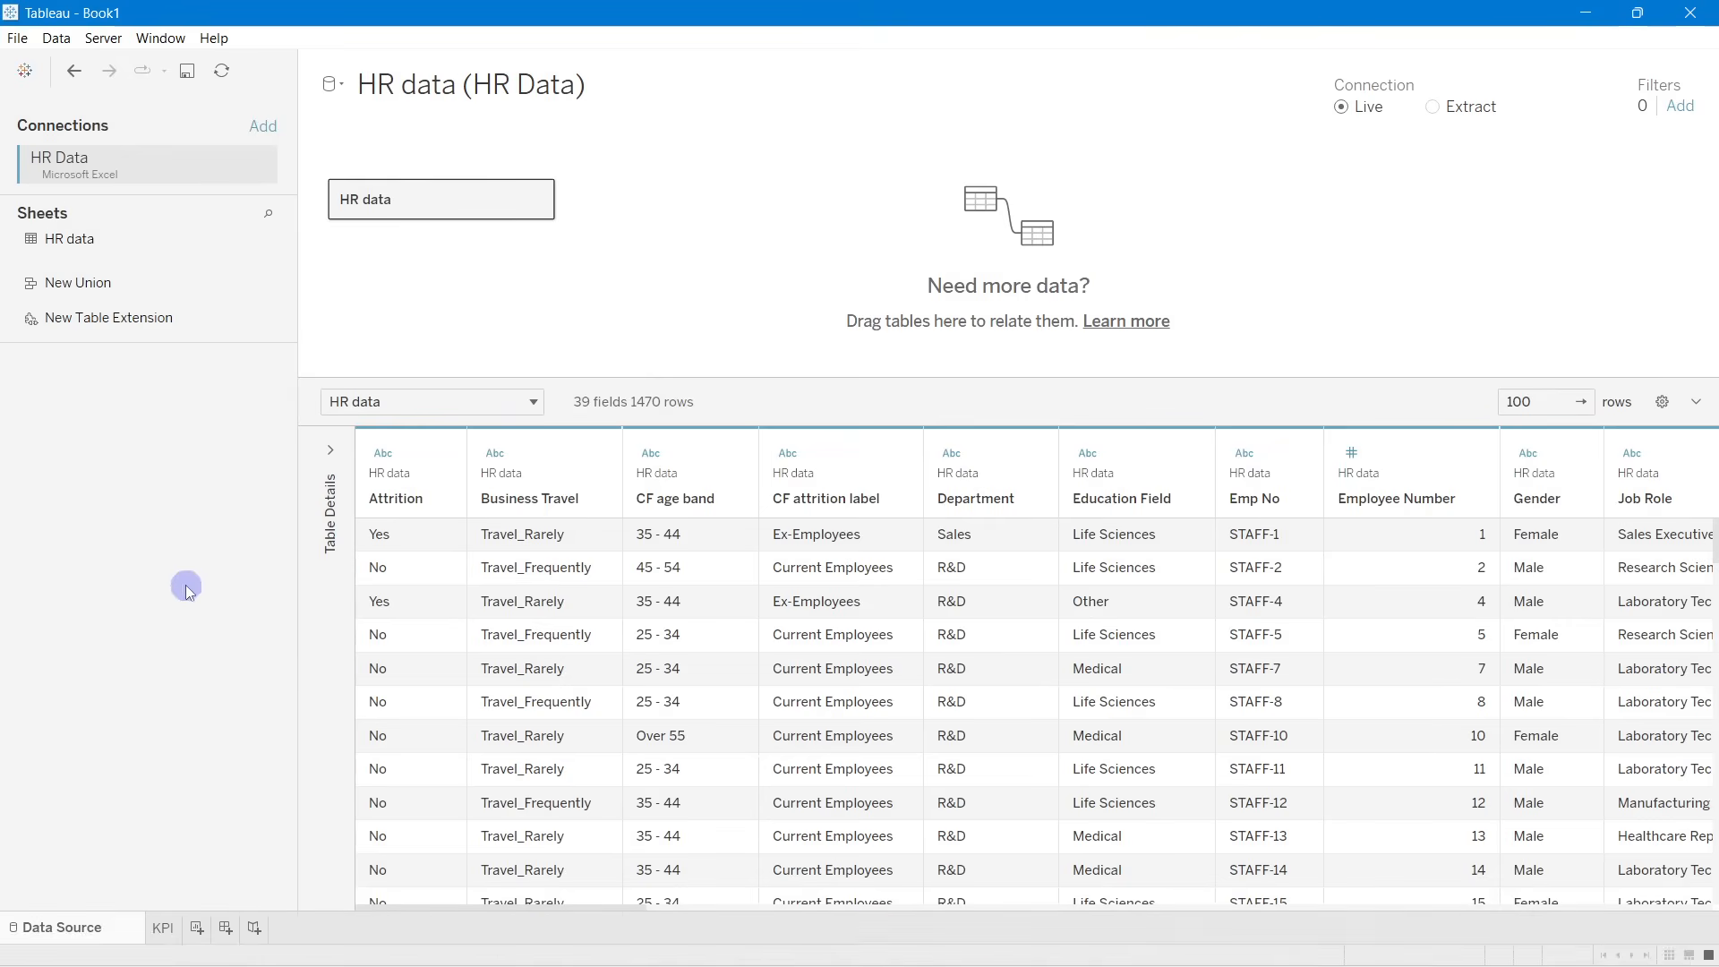
pyautogui.click(169, 927)
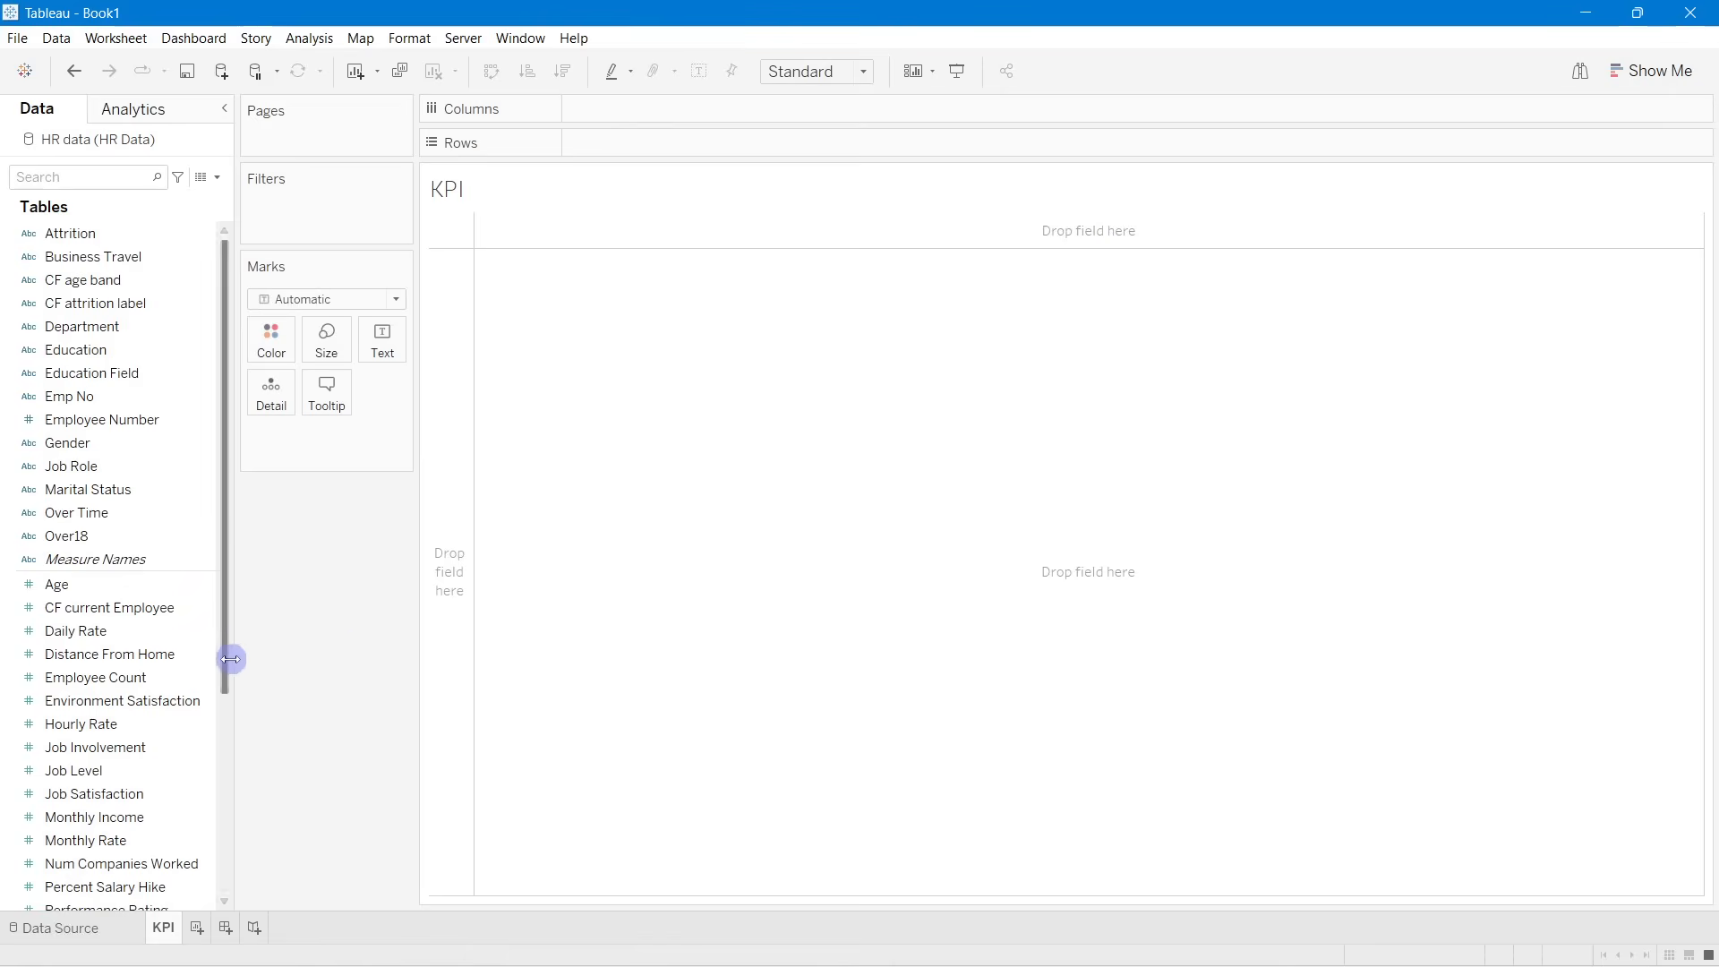
pyautogui.moveTo(224, 632); pyautogui.dragTo(224, 664)
pyautogui.click(79, 634)
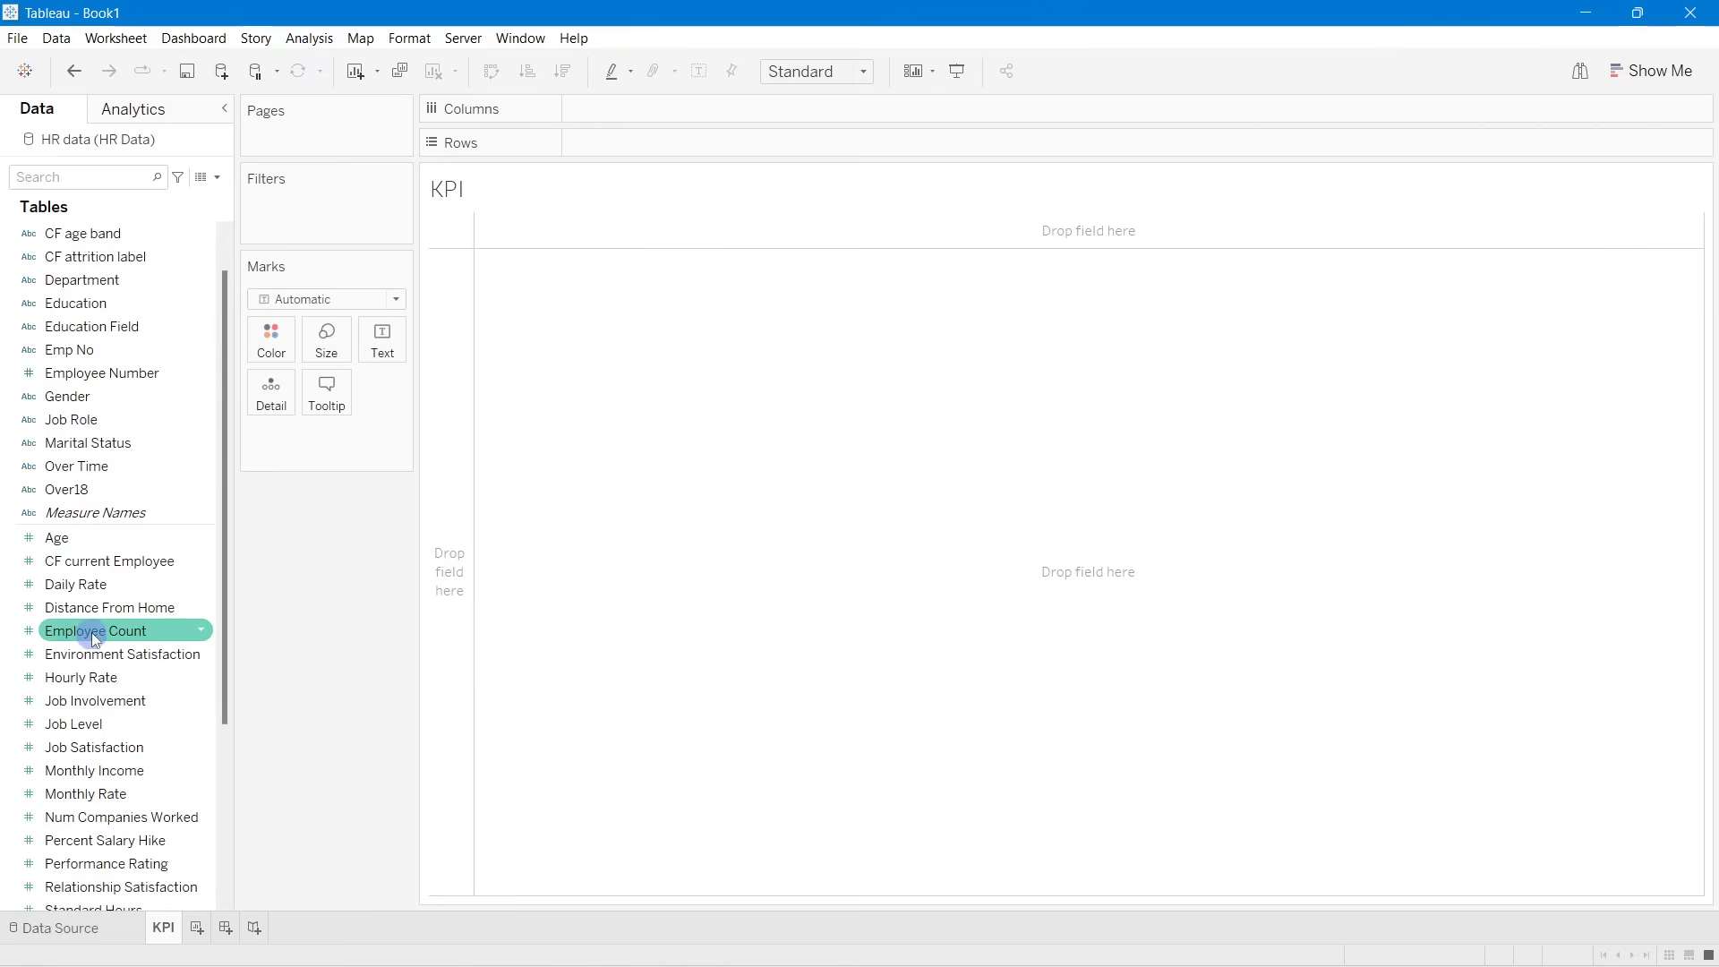
pyautogui.doubleClick(91, 632)
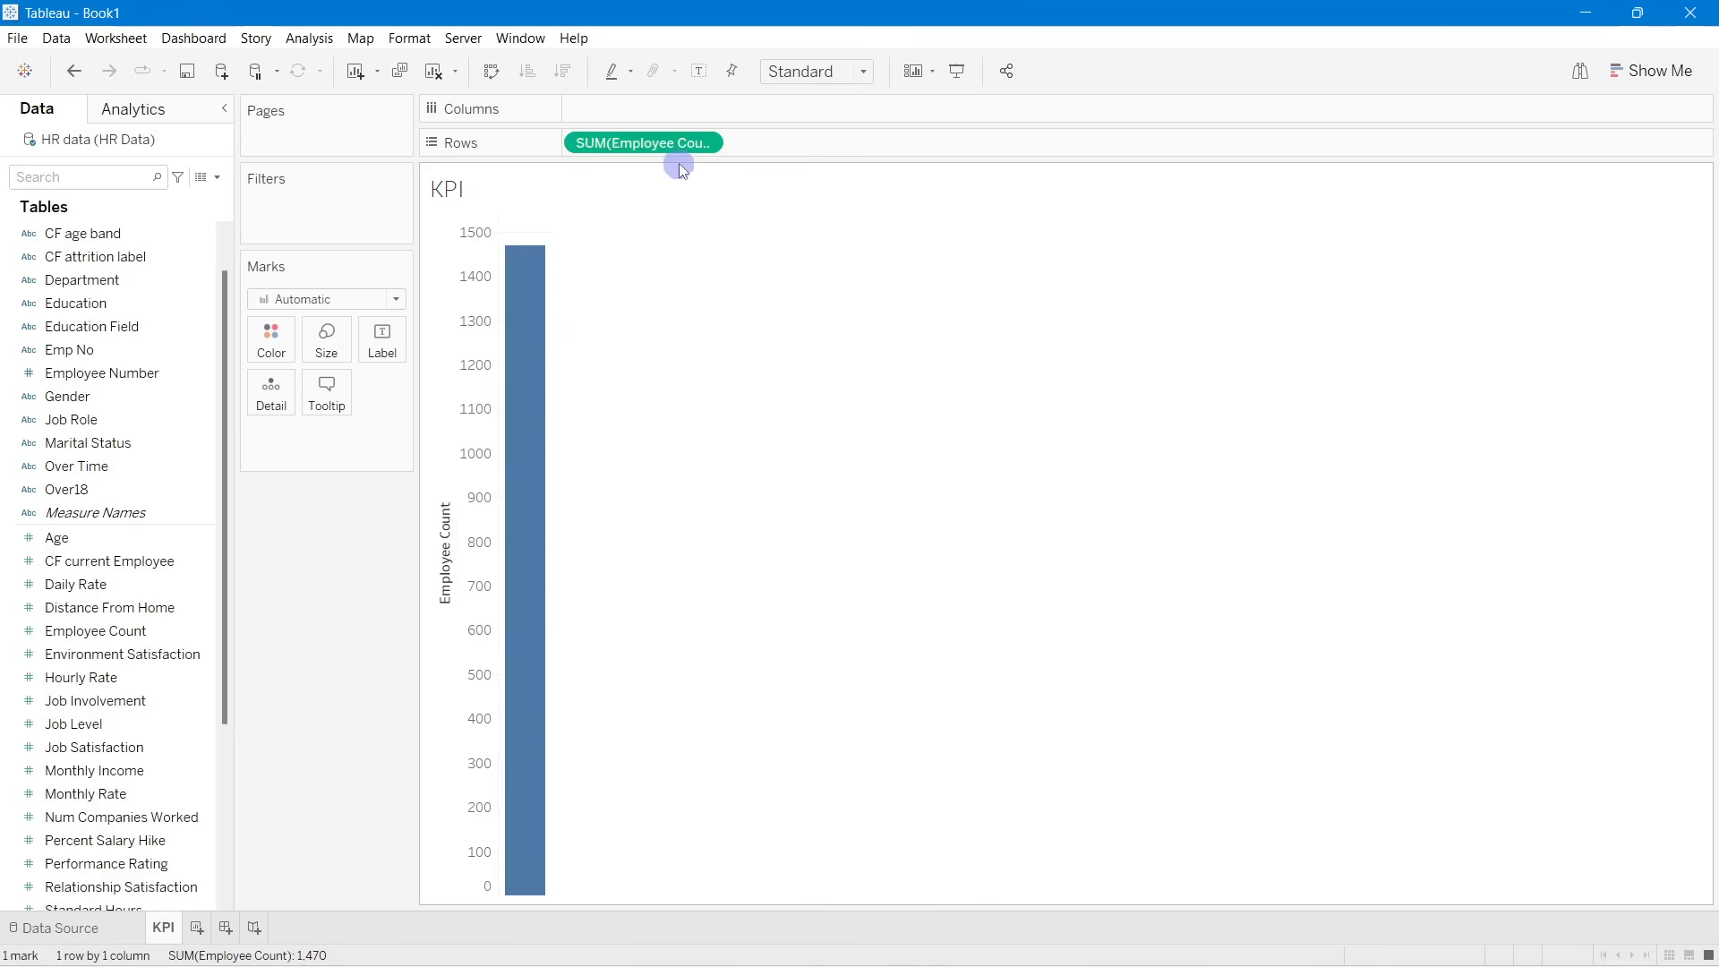
pyautogui.moveTo(615, 143); pyautogui.dragTo(313, 566)
pyautogui.click(148, 678)
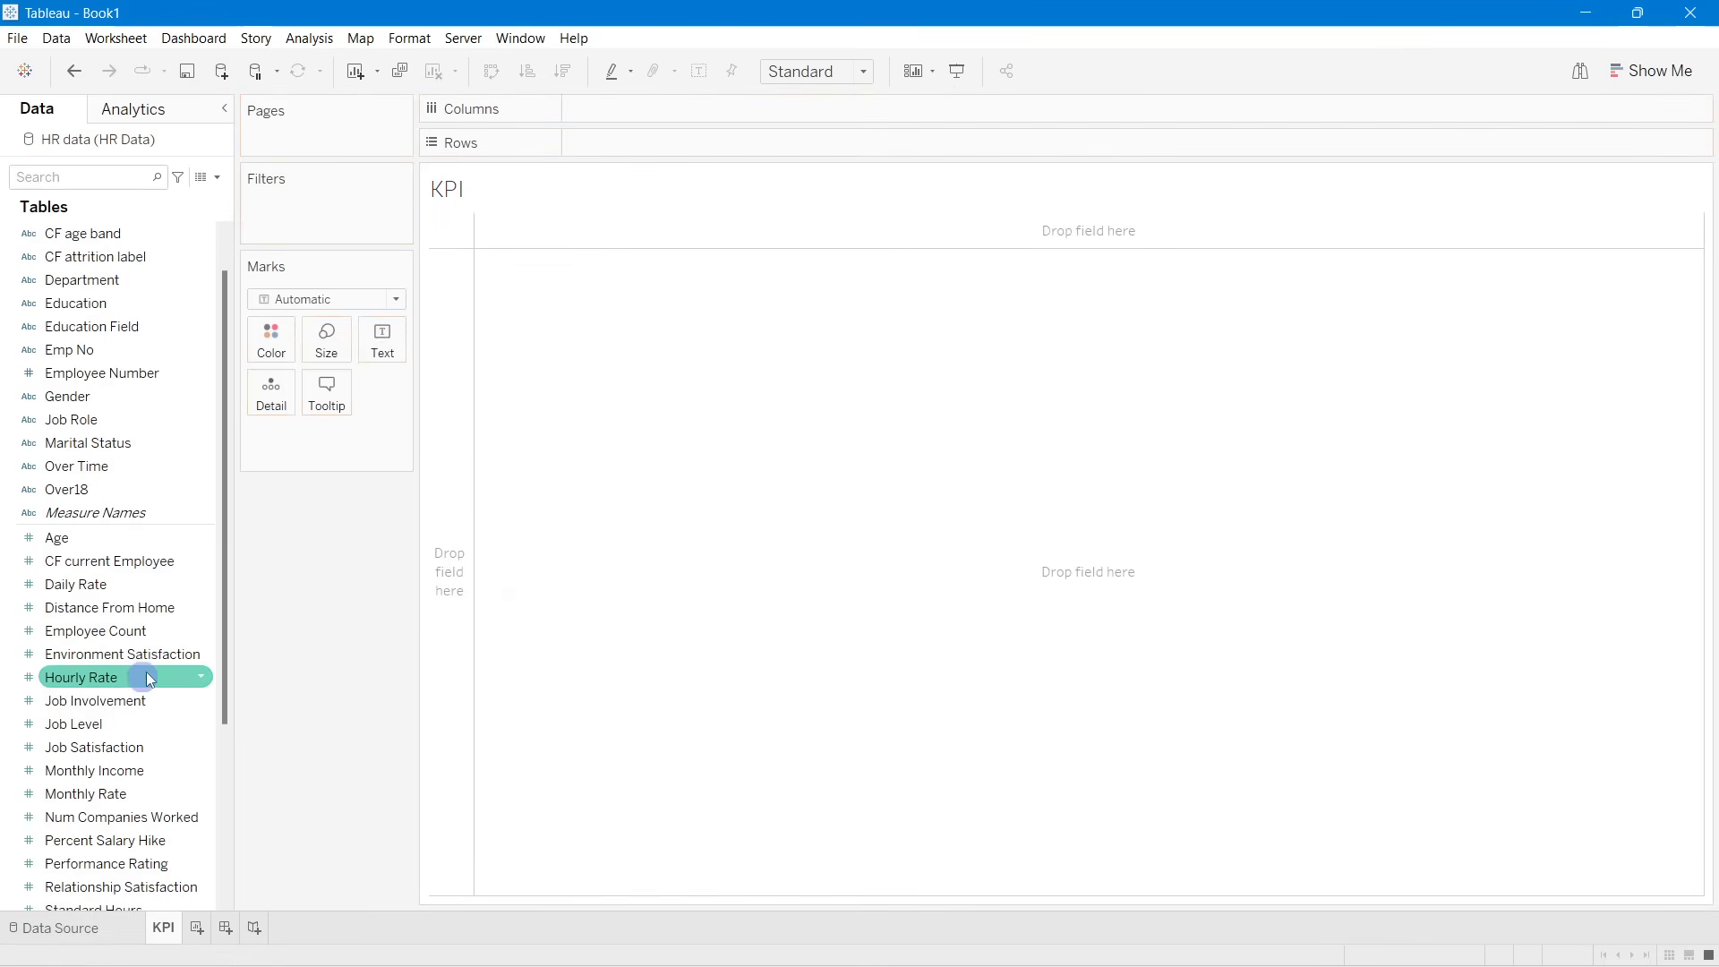
# Step: Show the sum of Employee Count as text on the KPI worksheet and check the Employee Count column in the data source
pyautogui.moveTo(96, 631); pyautogui.dragTo(378, 339)
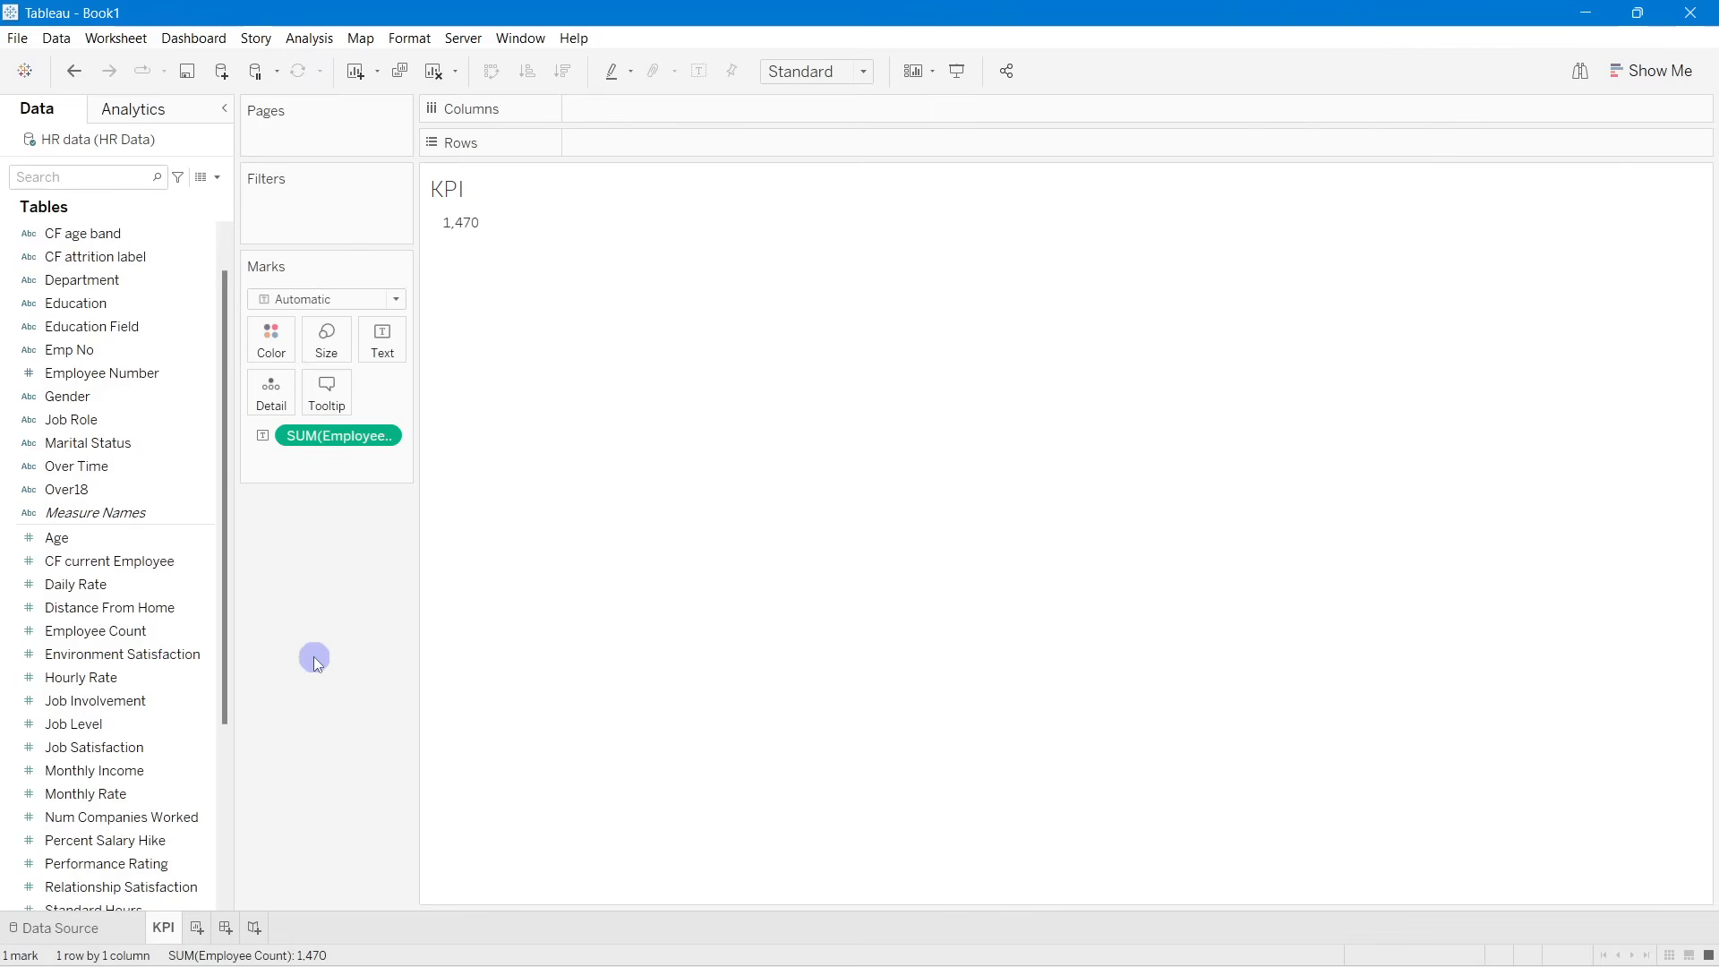
pyautogui.click(34, 928)
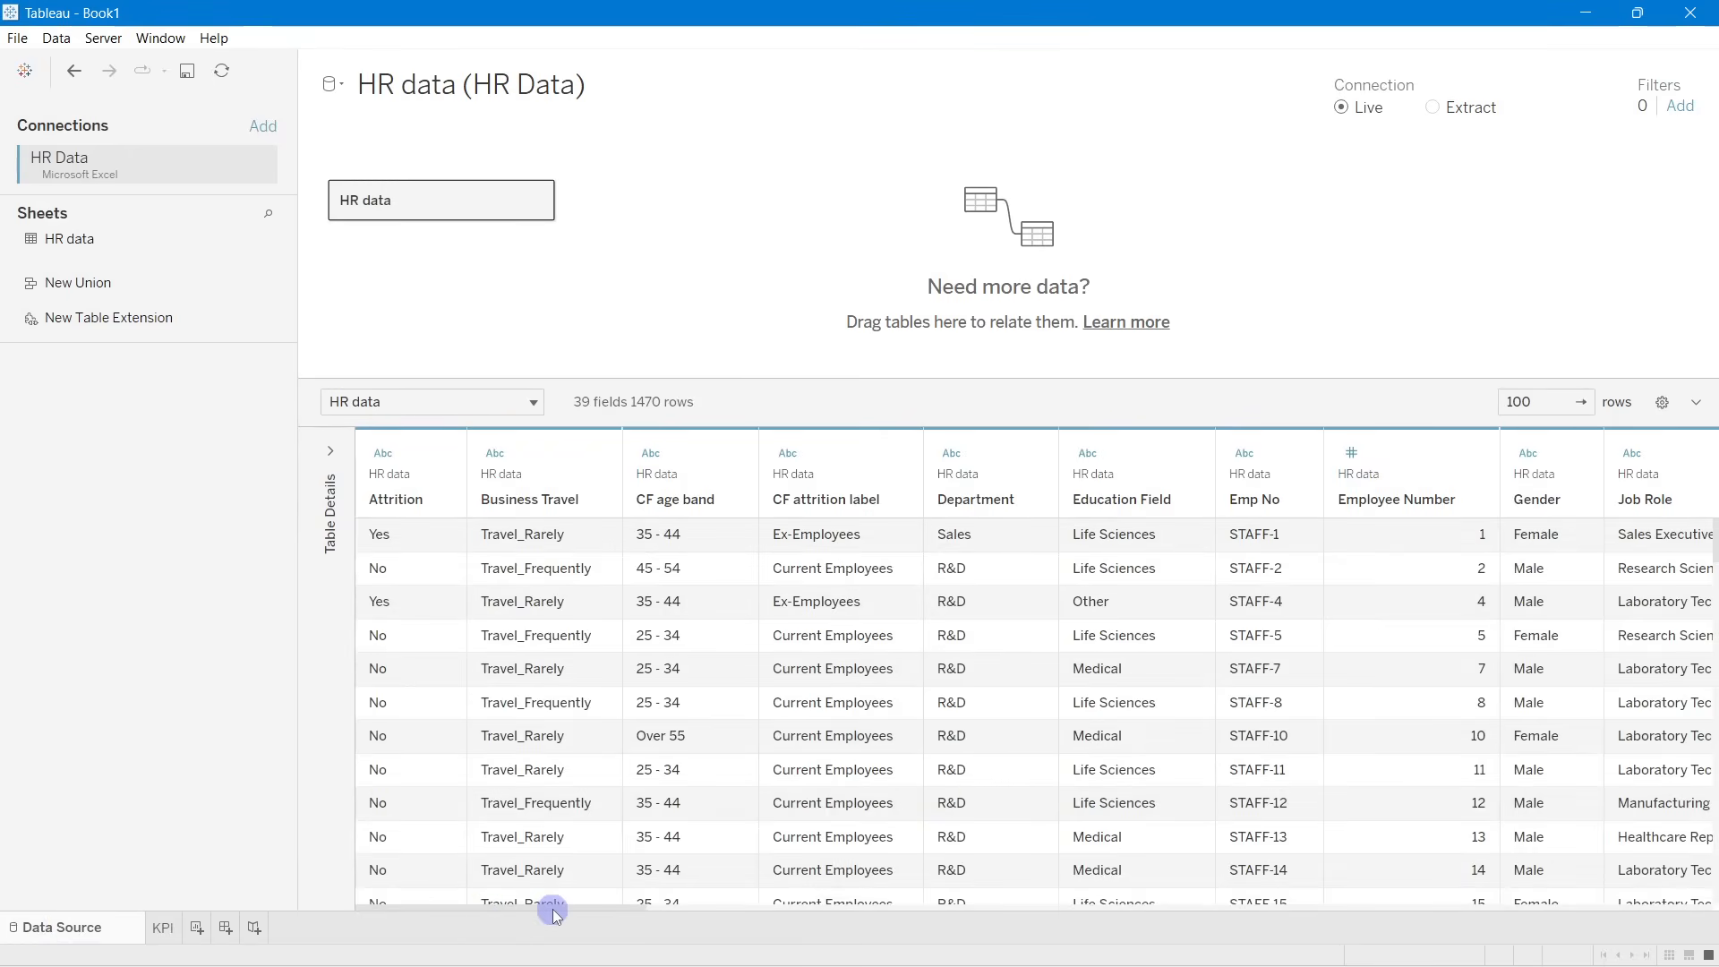
pyautogui.moveTo(544, 908); pyautogui.dragTo(1081, 904)
pyautogui.scroll(-6, 827, 548)
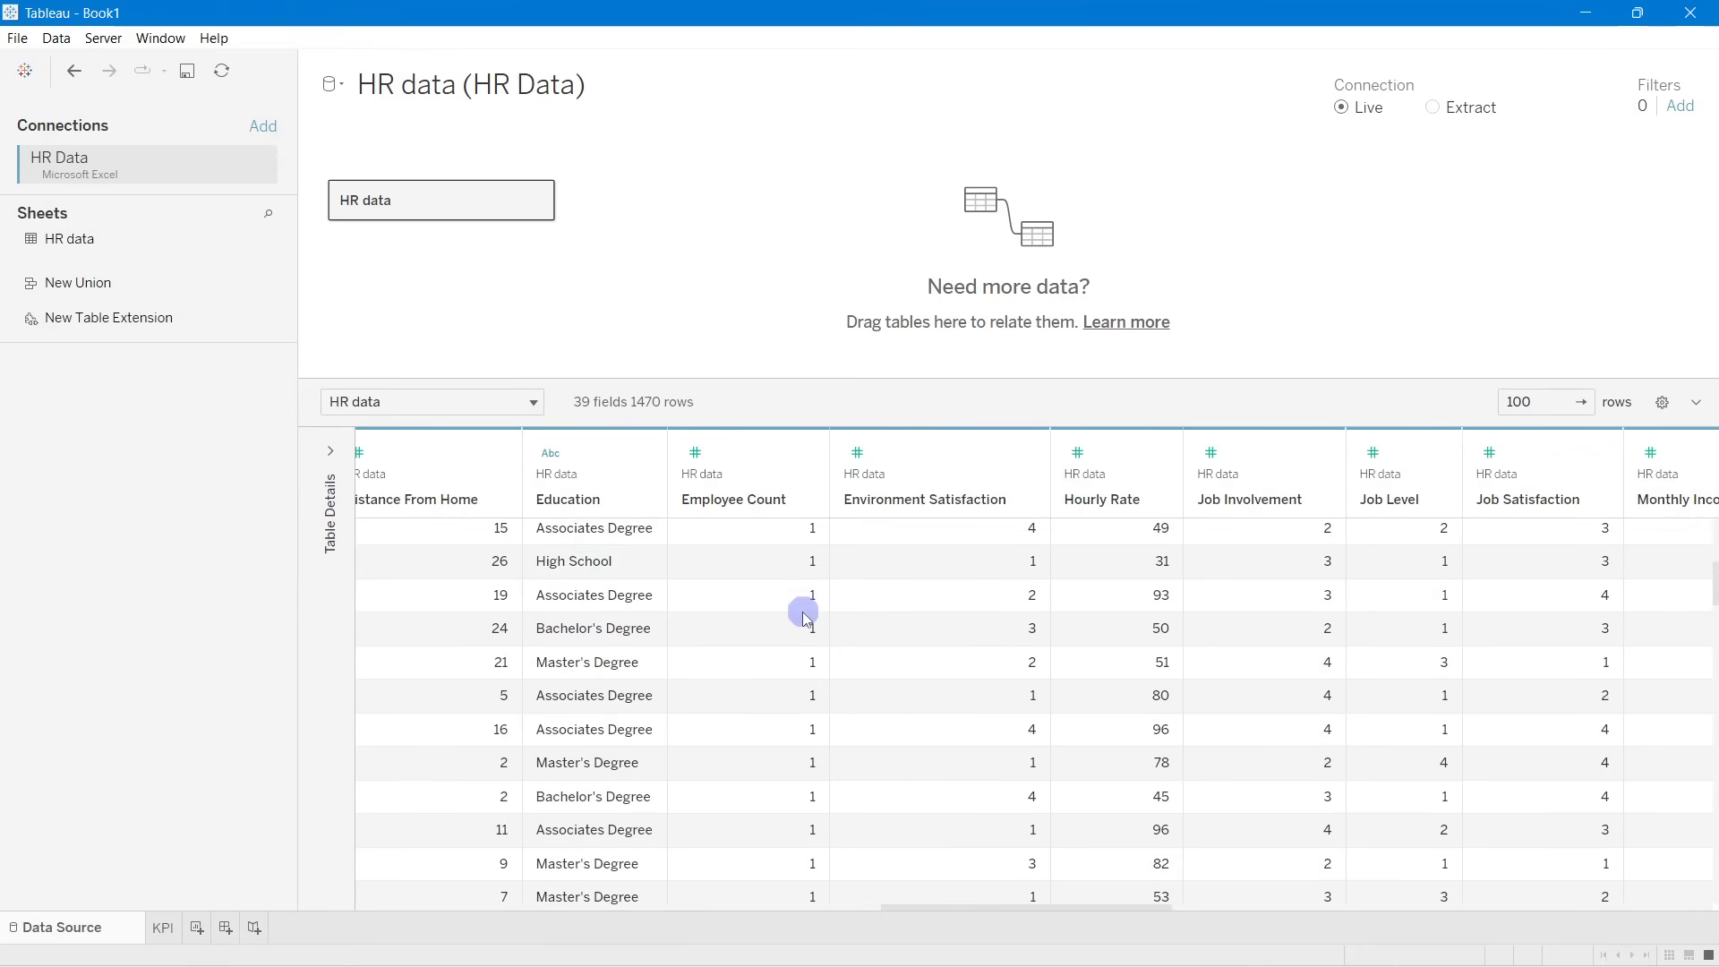
pyautogui.scroll(-3, 802, 615)
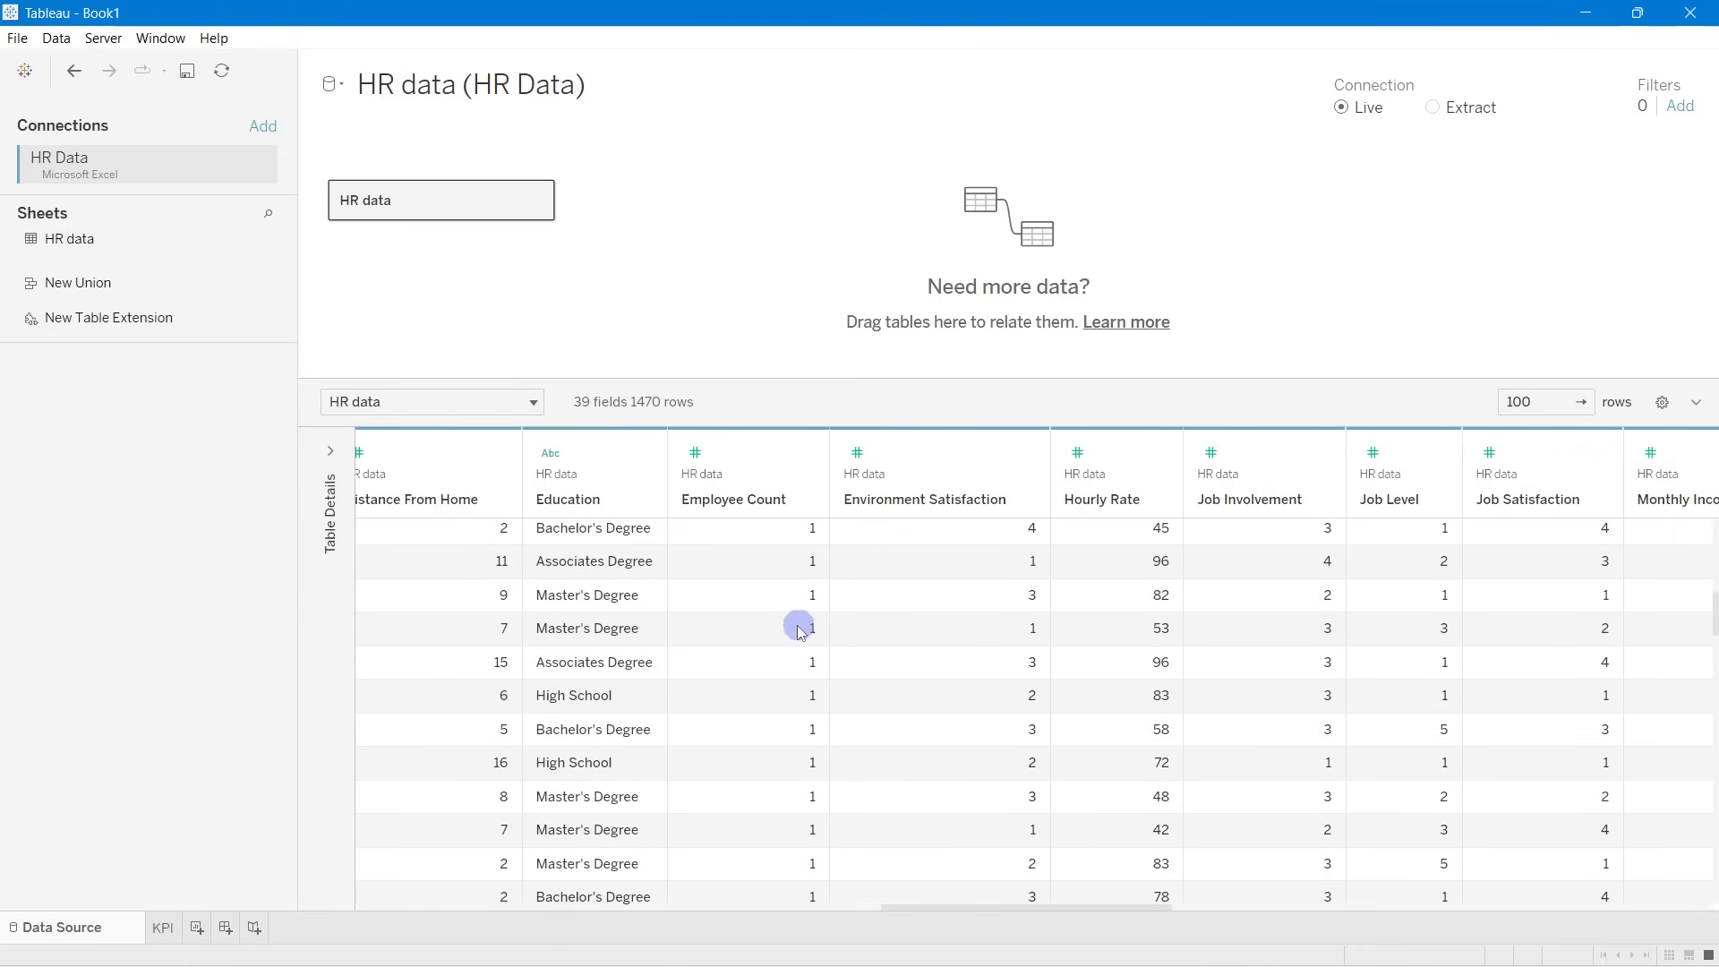
pyautogui.scroll(-5, 802, 716)
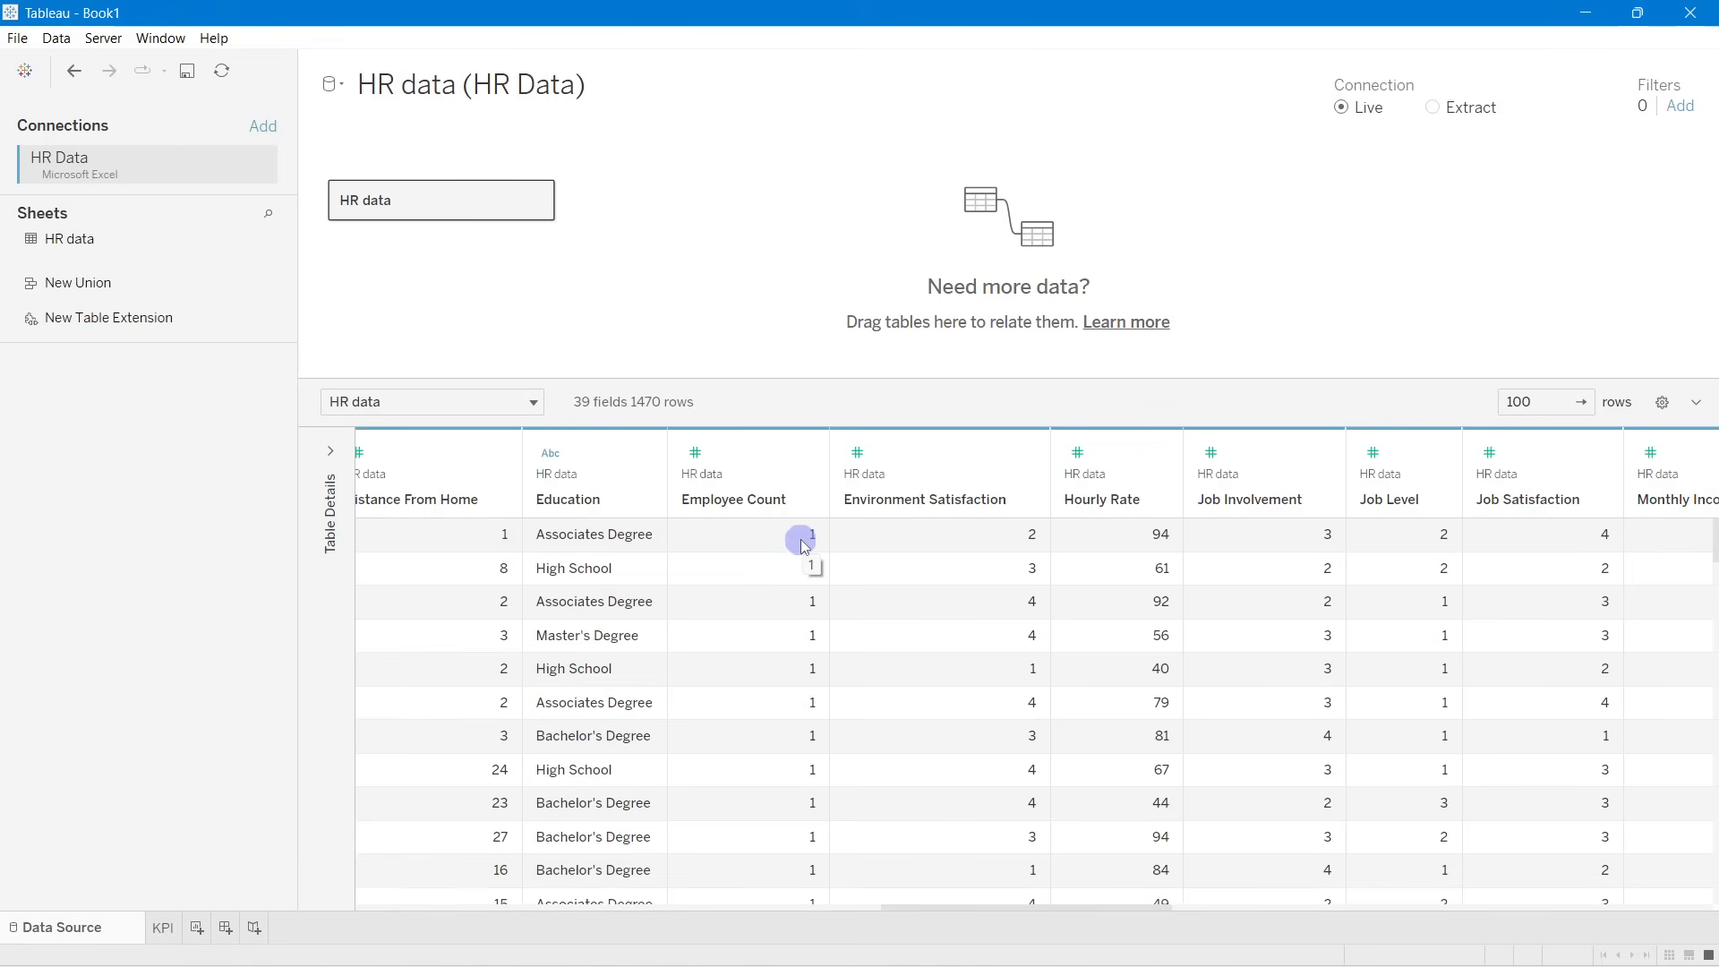
pyautogui.click(163, 927)
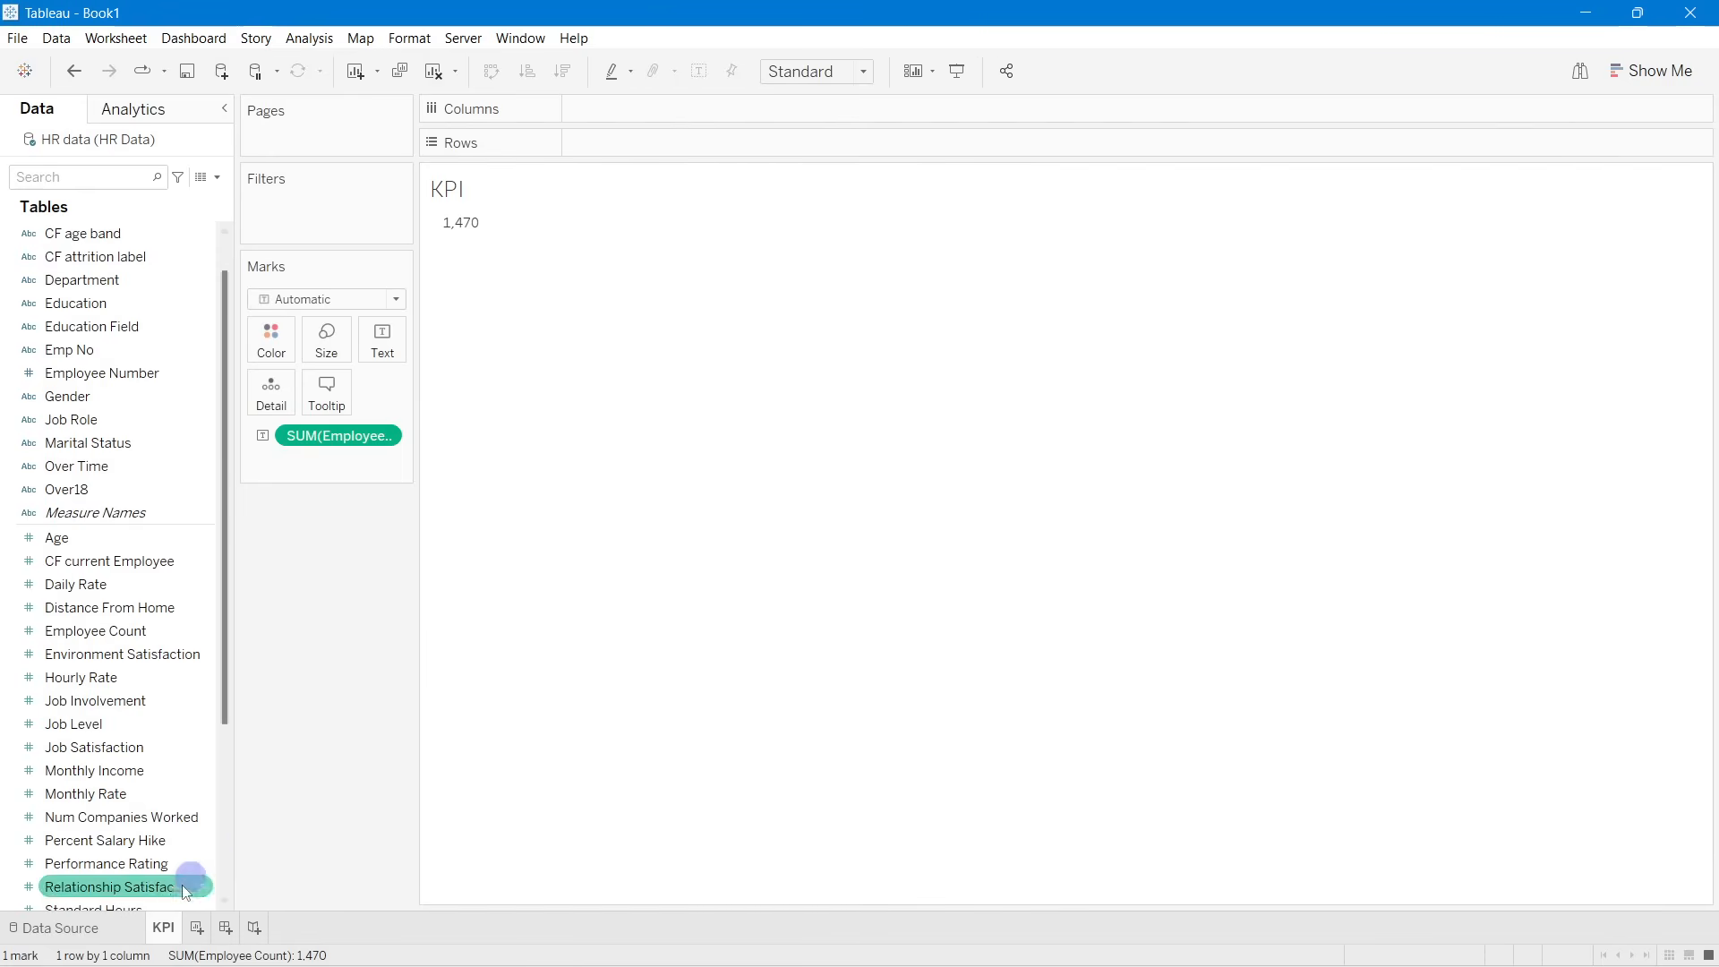
# Step: Examine the Attrition column's values in the data source preview and return to the KPI worksheet
pyautogui.click(110, 927)
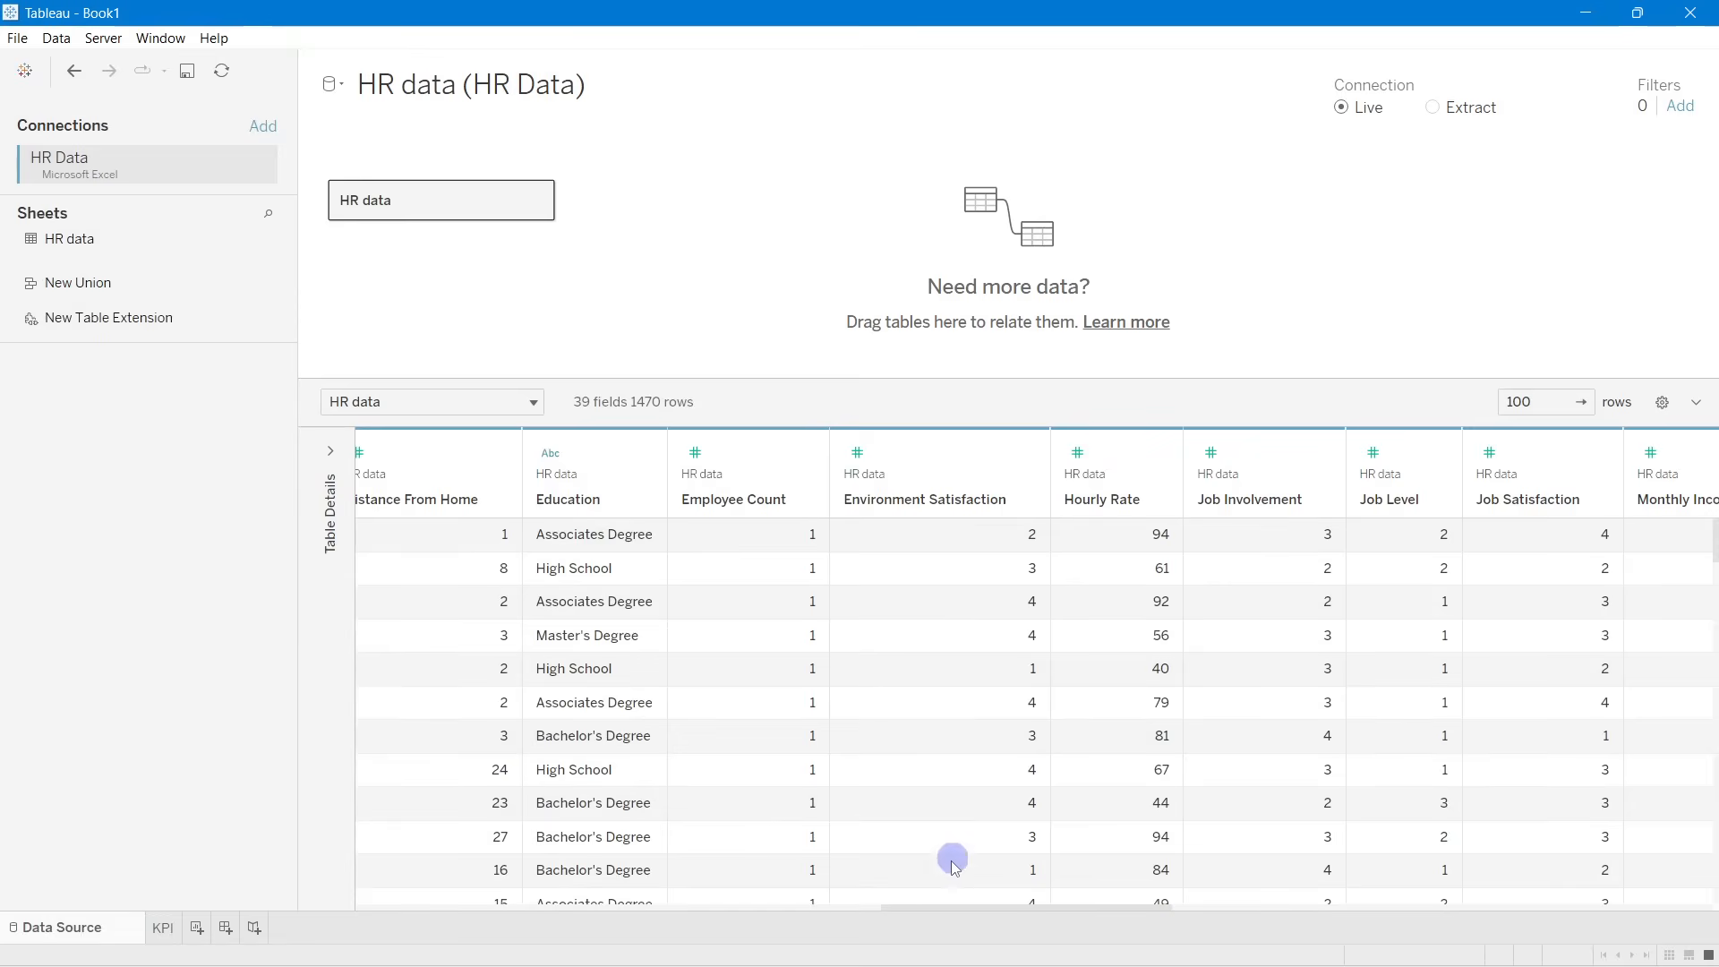
pyautogui.moveTo(938, 910); pyautogui.dragTo(391, 897)
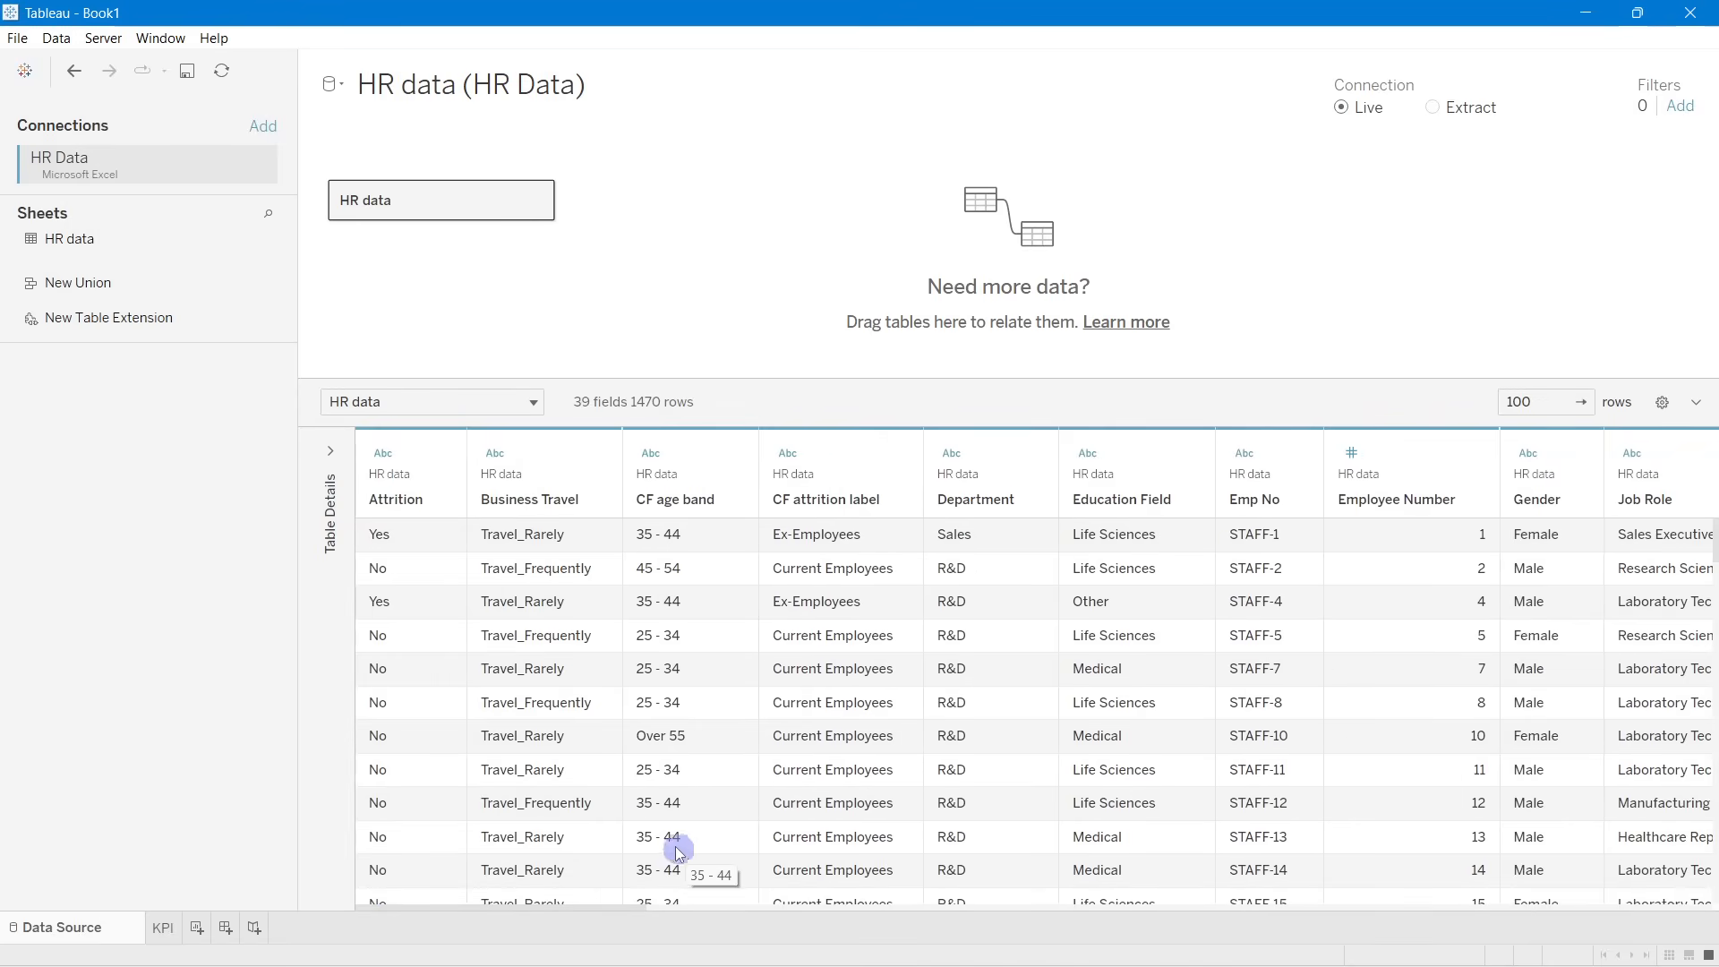
pyautogui.click(398, 507)
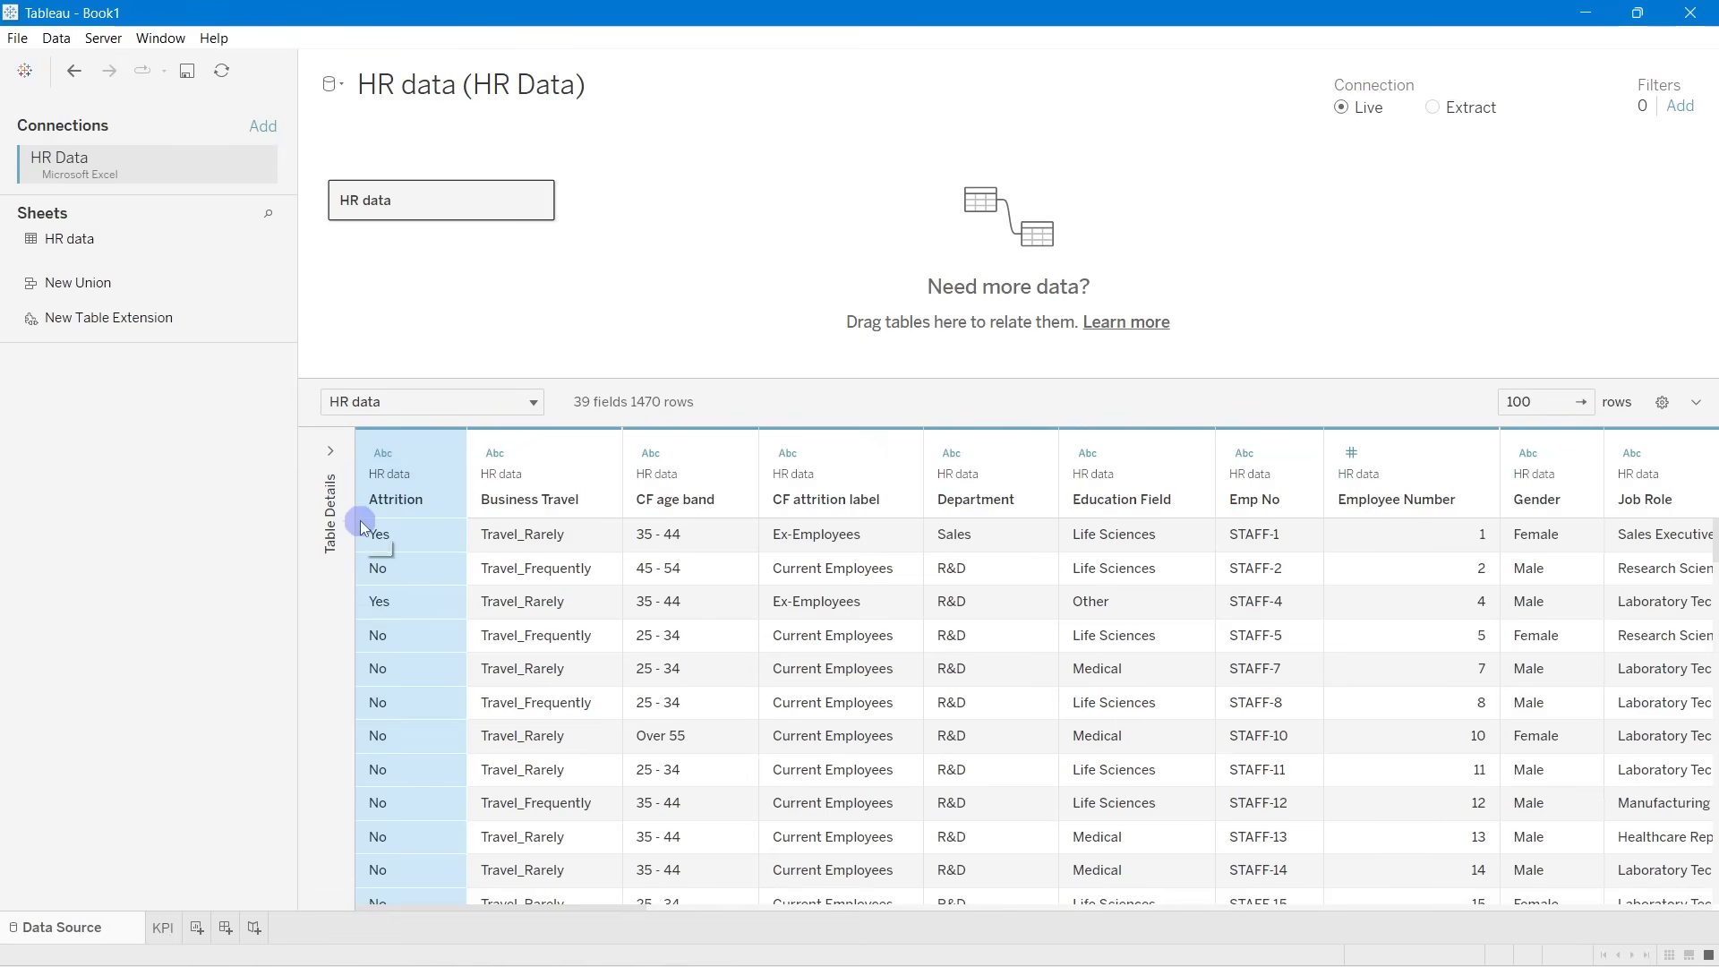
pyautogui.moveTo(391, 593); pyautogui.dragTo(430, 579)
pyautogui.click(158, 934)
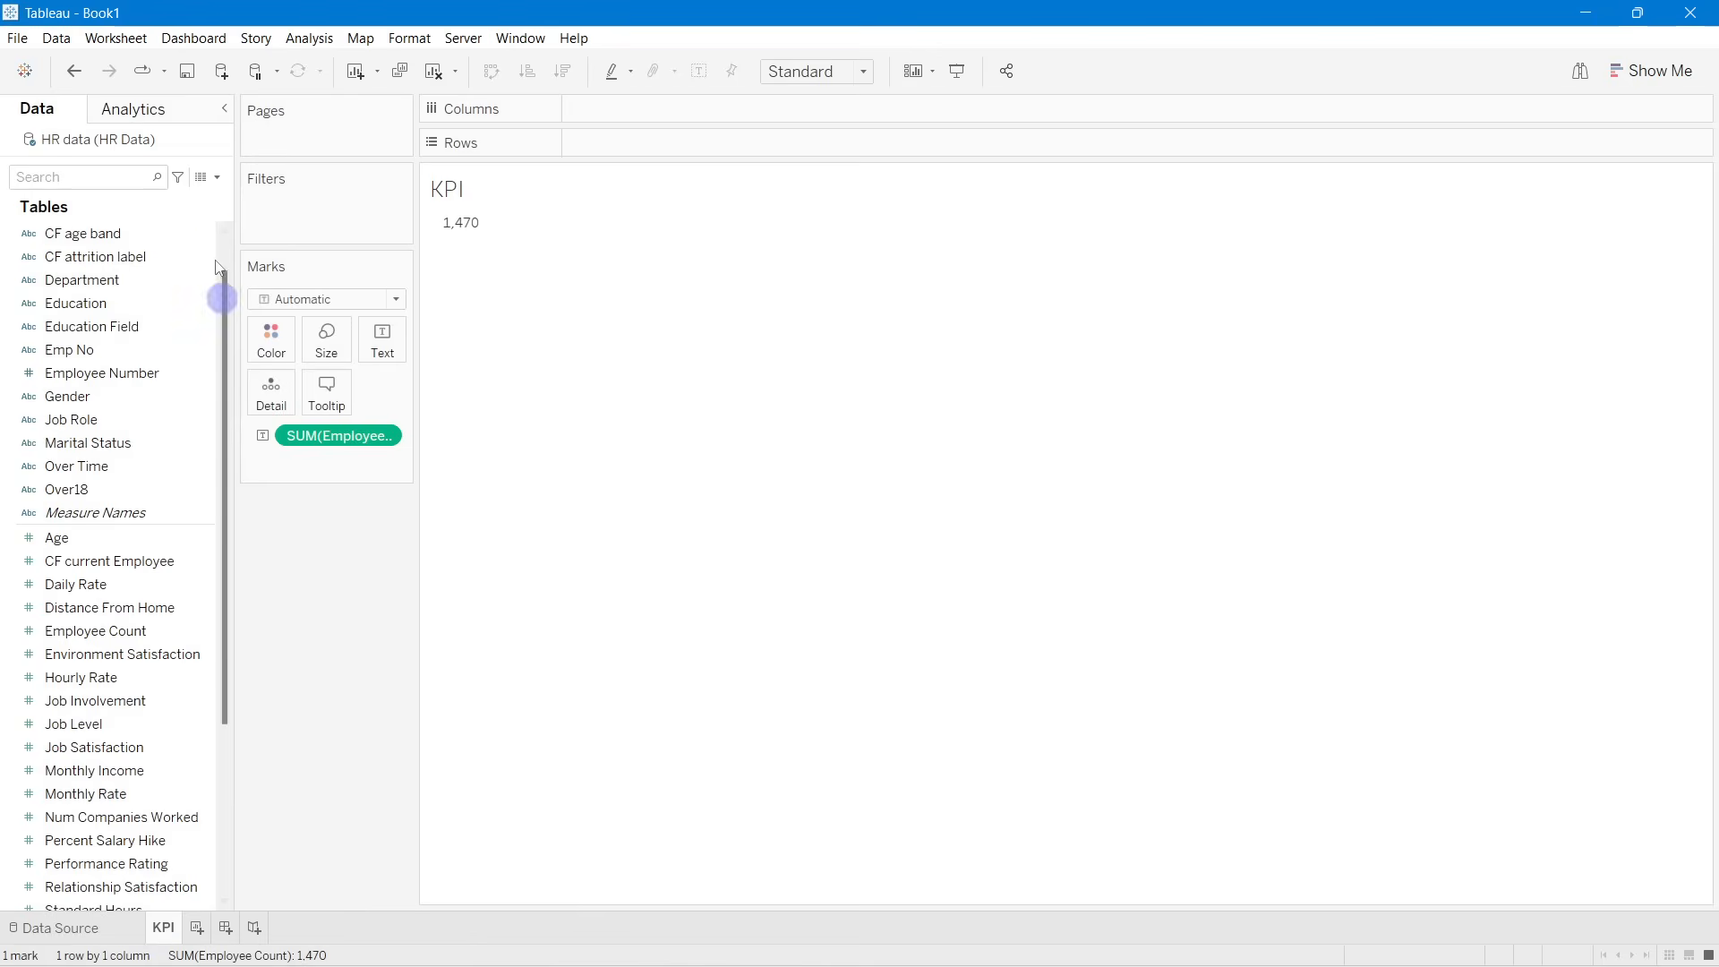
# Step: Start a new calculated field on the KPI worksheet and name it Attrition
pyautogui.click(217, 179)
pyautogui.click(176, 193)
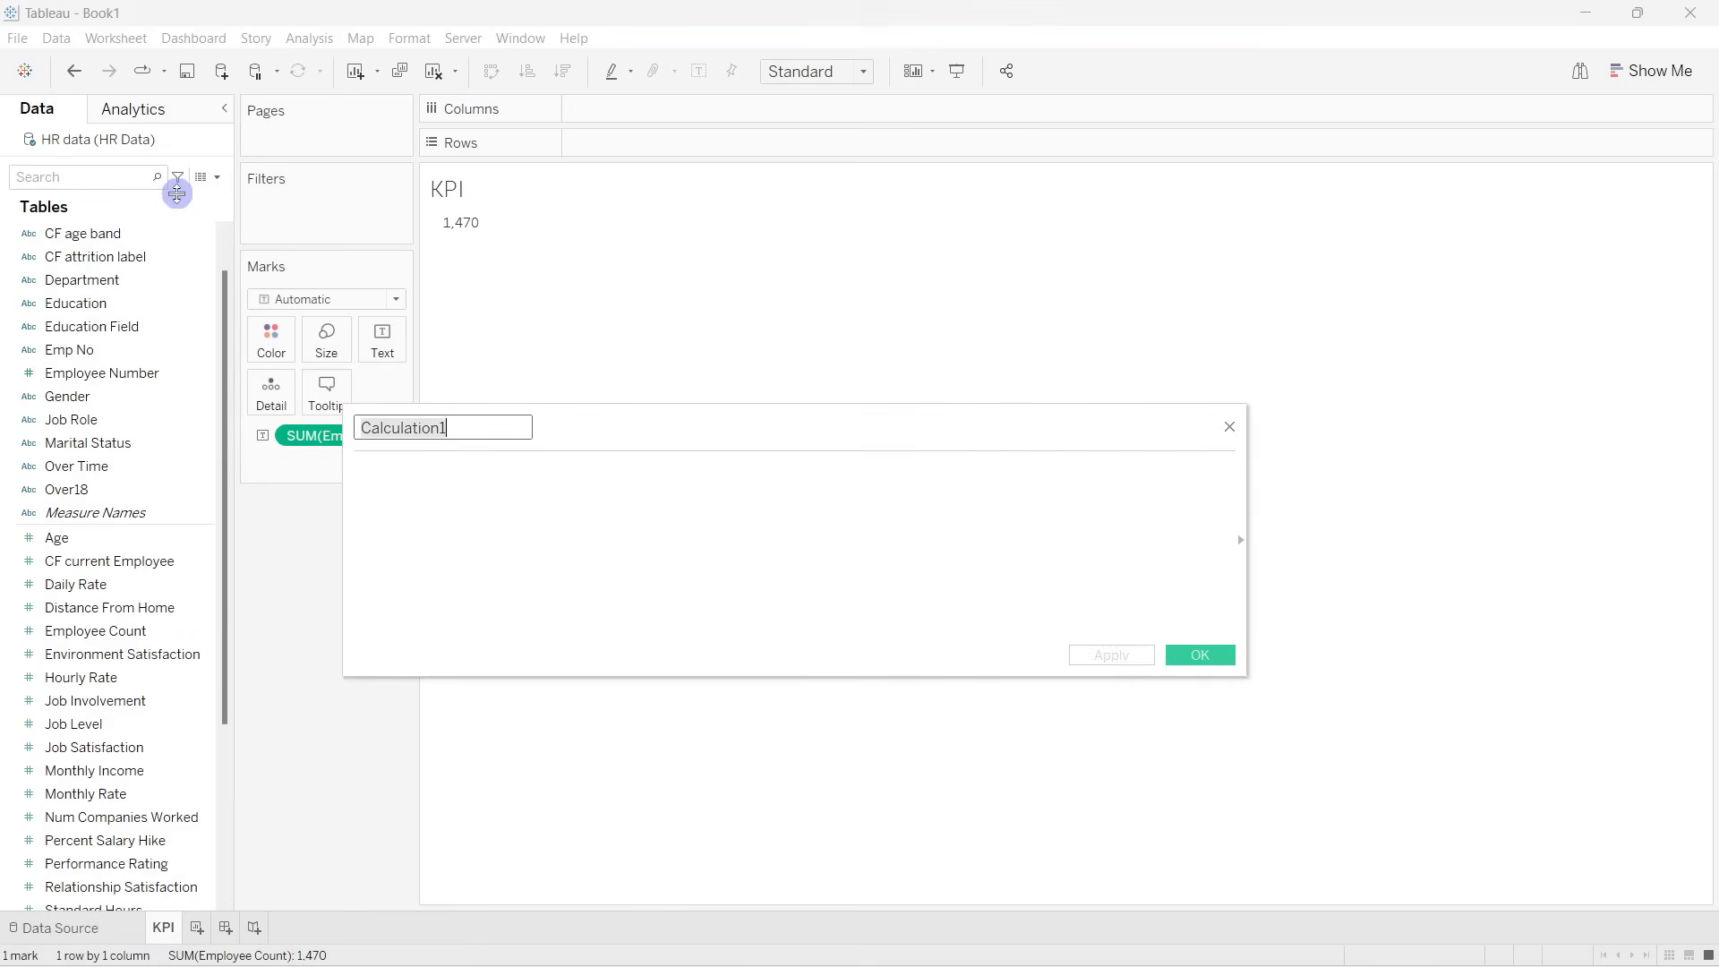
pyautogui.click(515, 464)
pyautogui.write('Attriron')
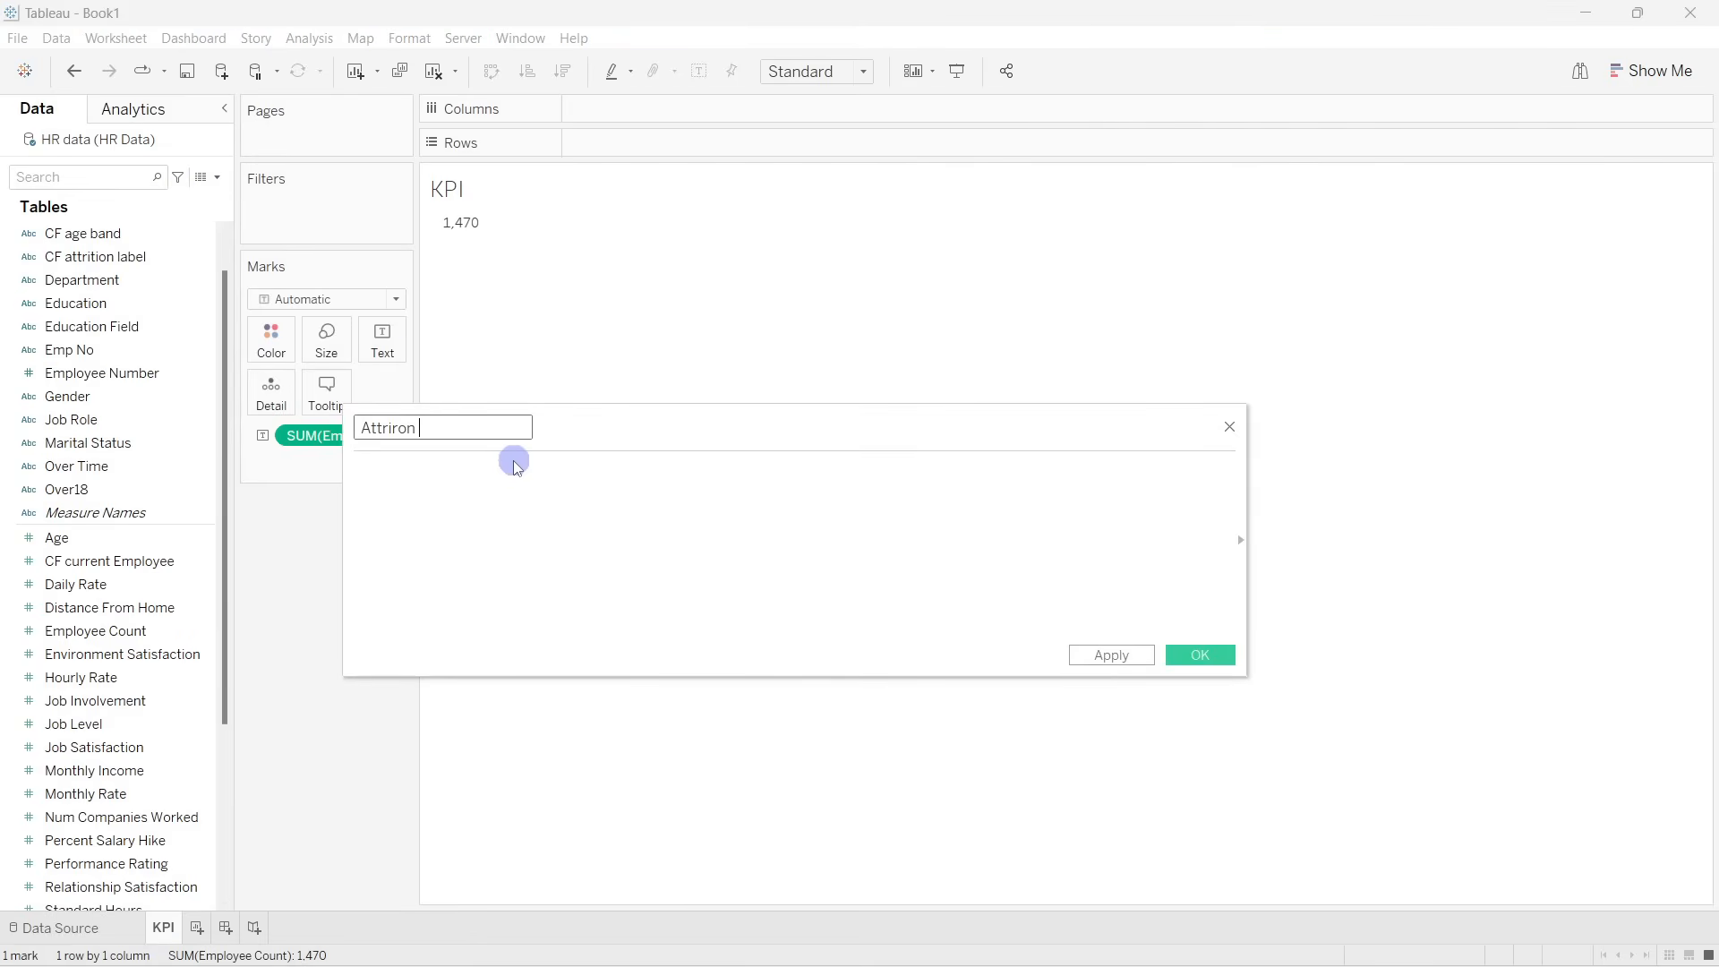
pyautogui.press('BackSpace')
pyautogui.press('BackSpace')
pyautogui.press('BackSpace')
pyautogui.press('BackSpace')
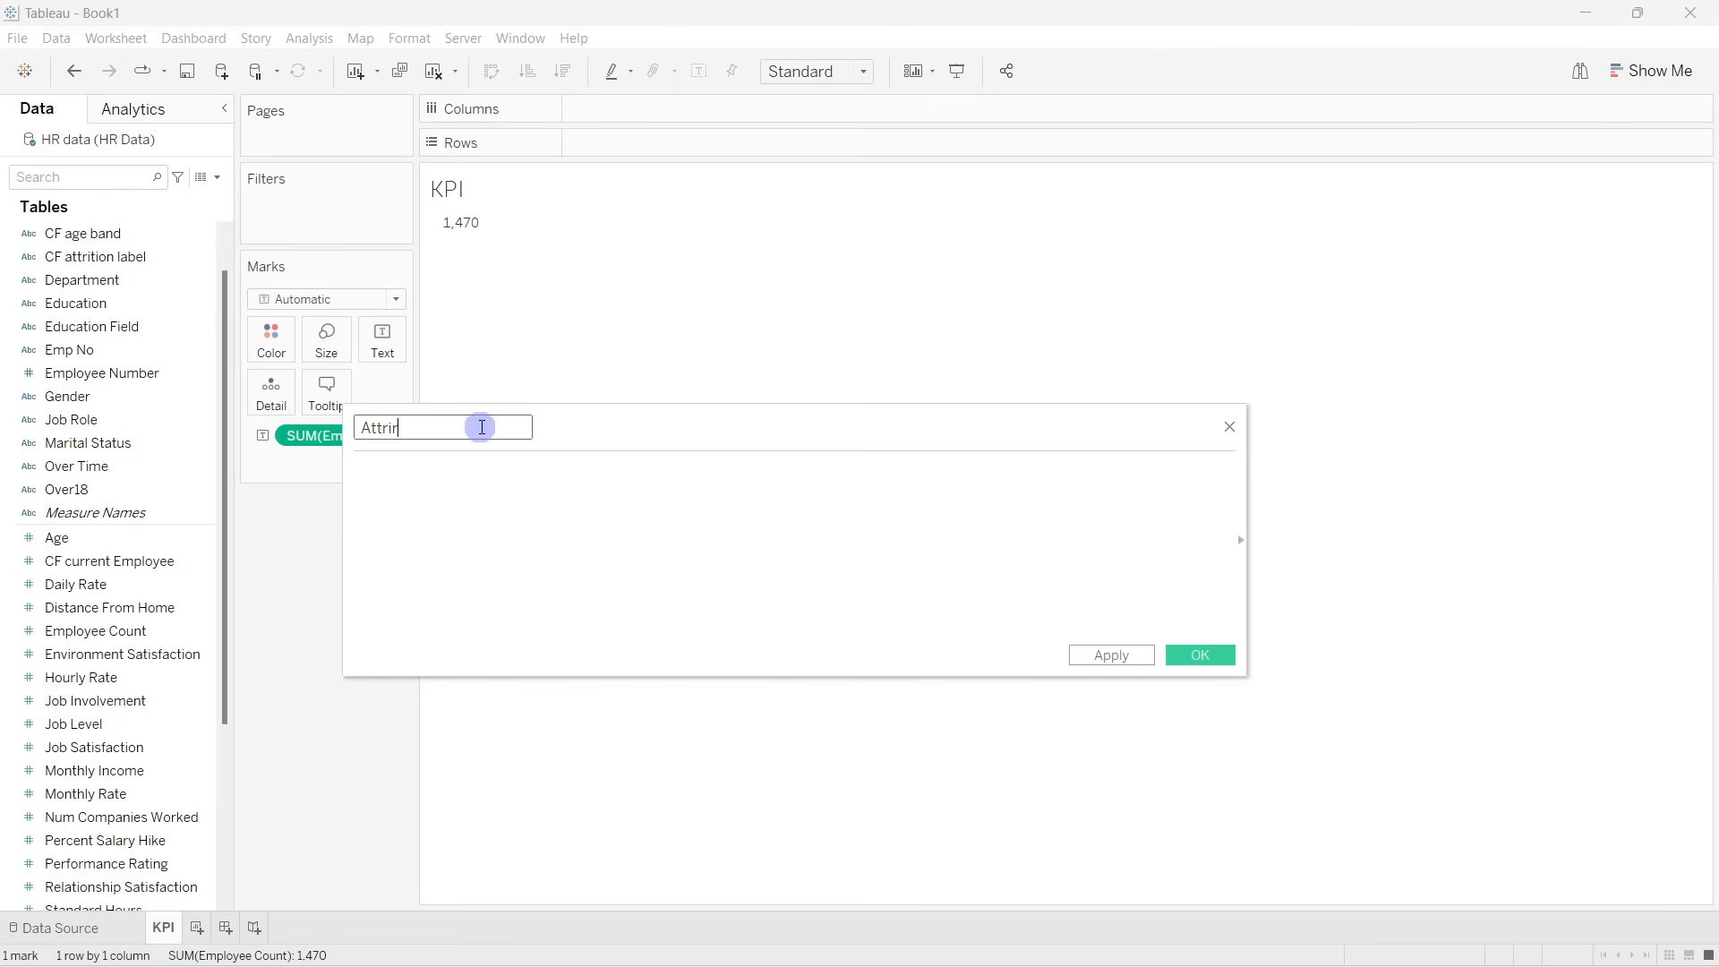
pyautogui.write('ition')
# Step: Enter the calculated field's formula IF [Attrition]='Yes' THEN 1 ELSE 0 END
pyautogui.click(518, 500)
pyautogui.write('if')
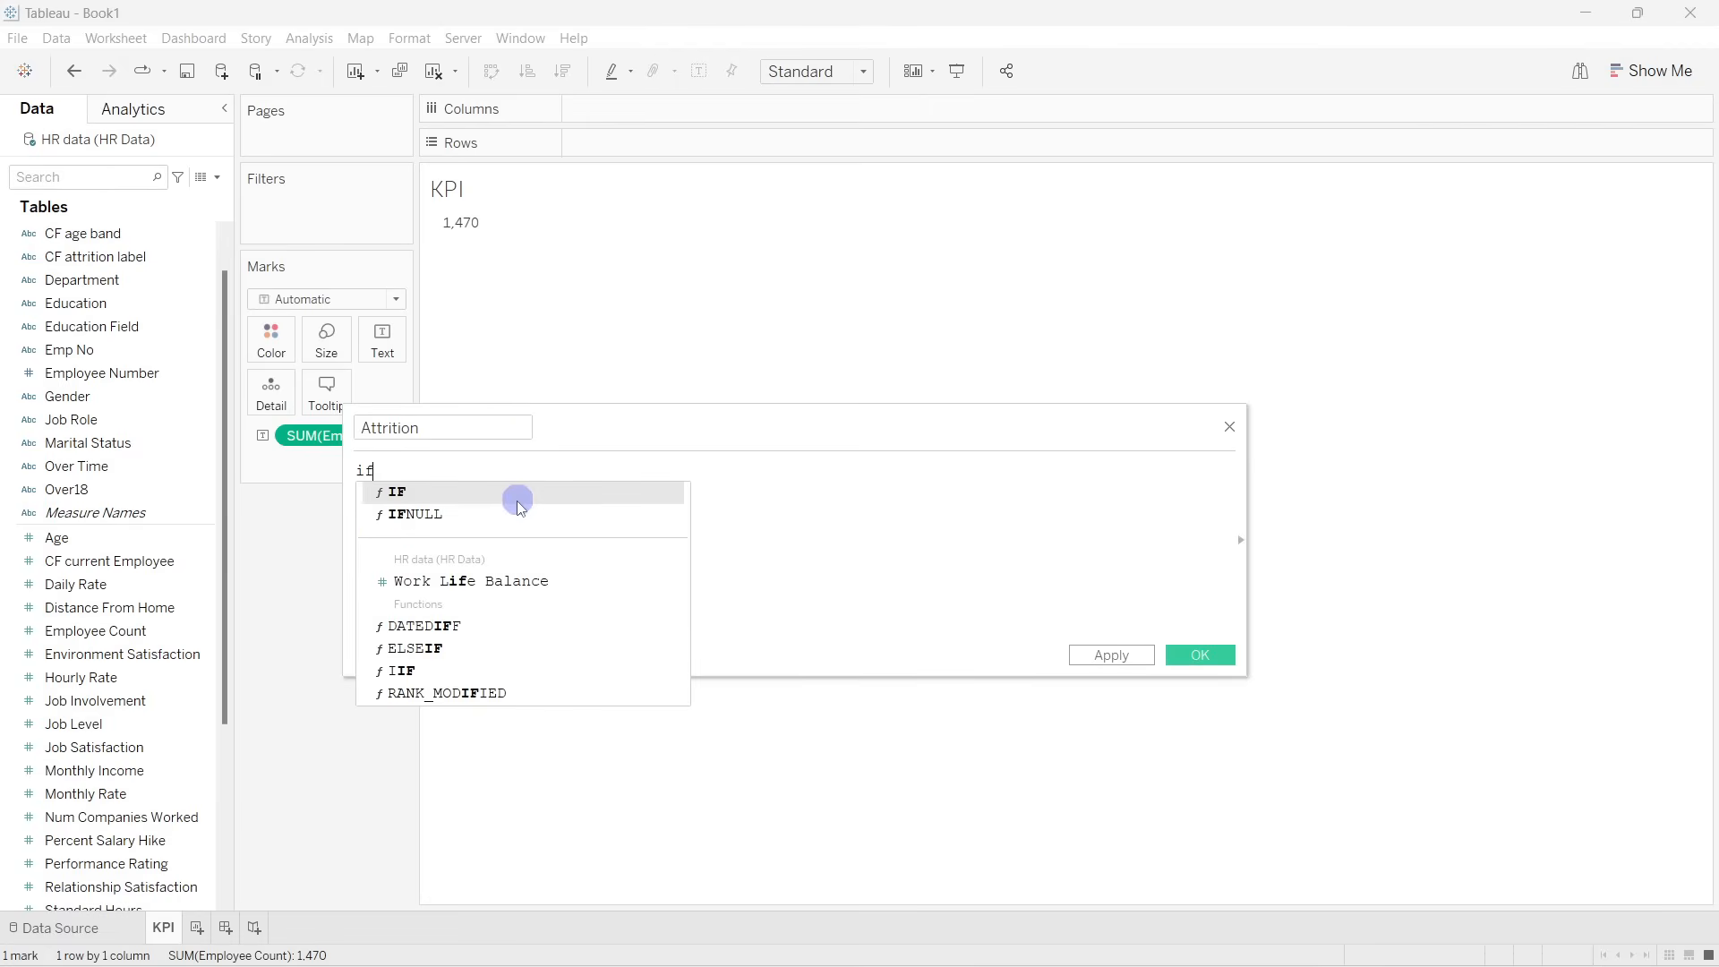
pyautogui.press('Return')
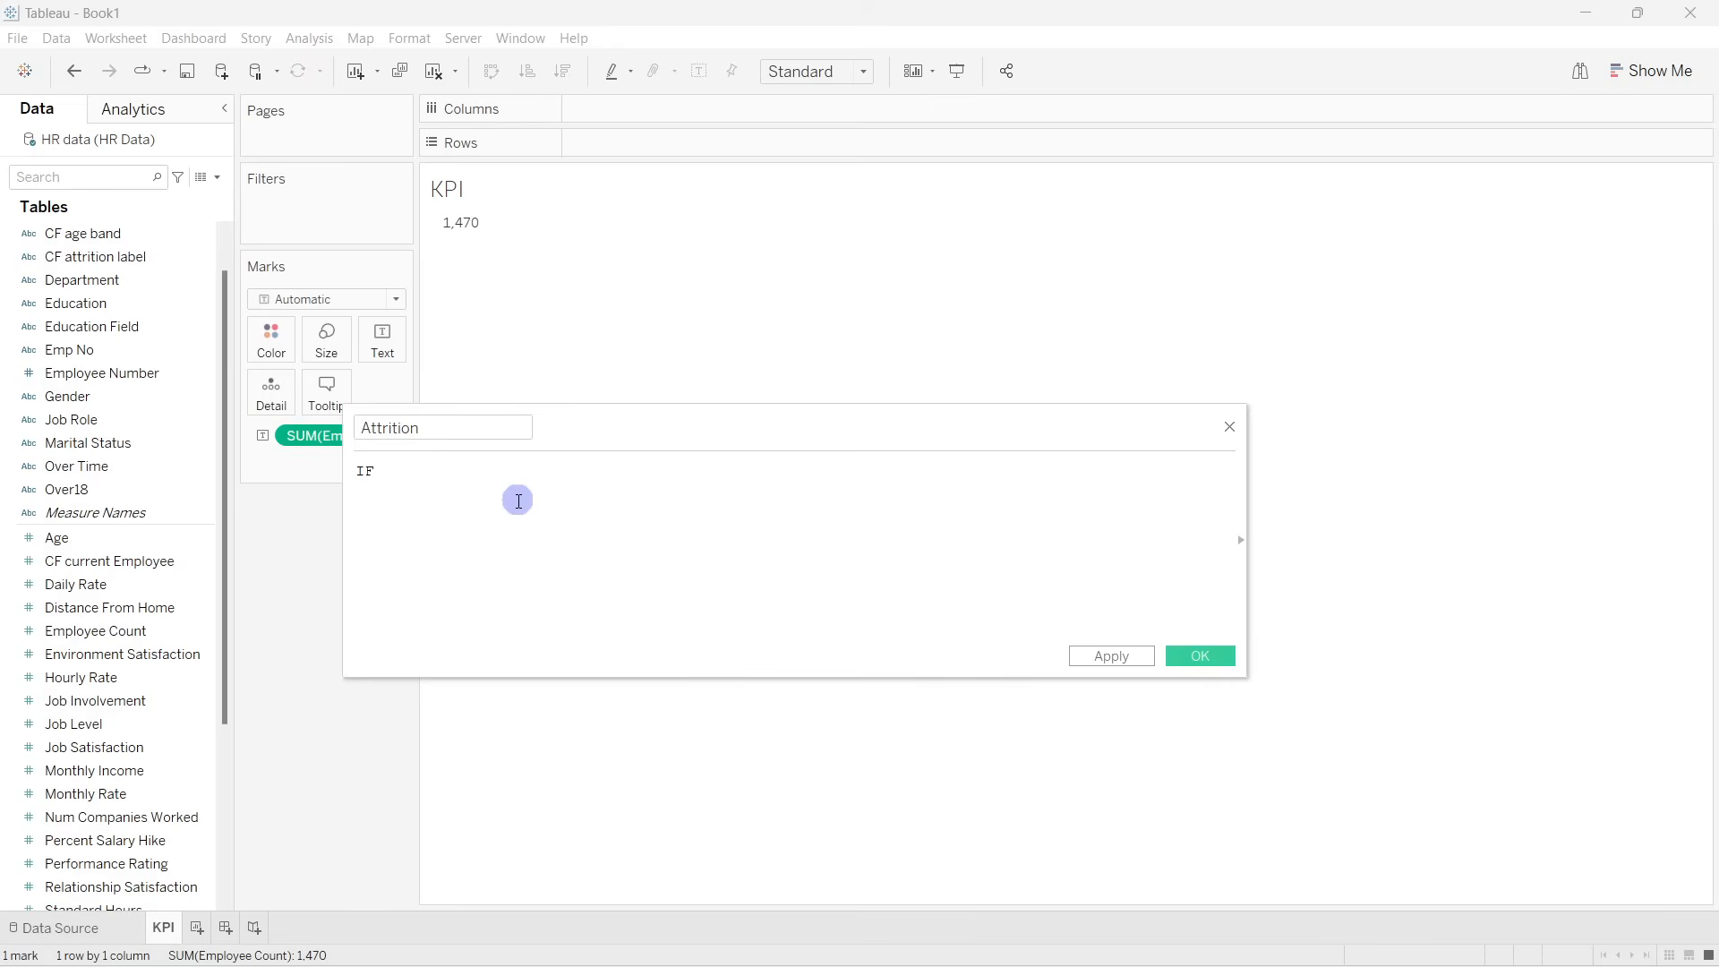
pyautogui.write('att')
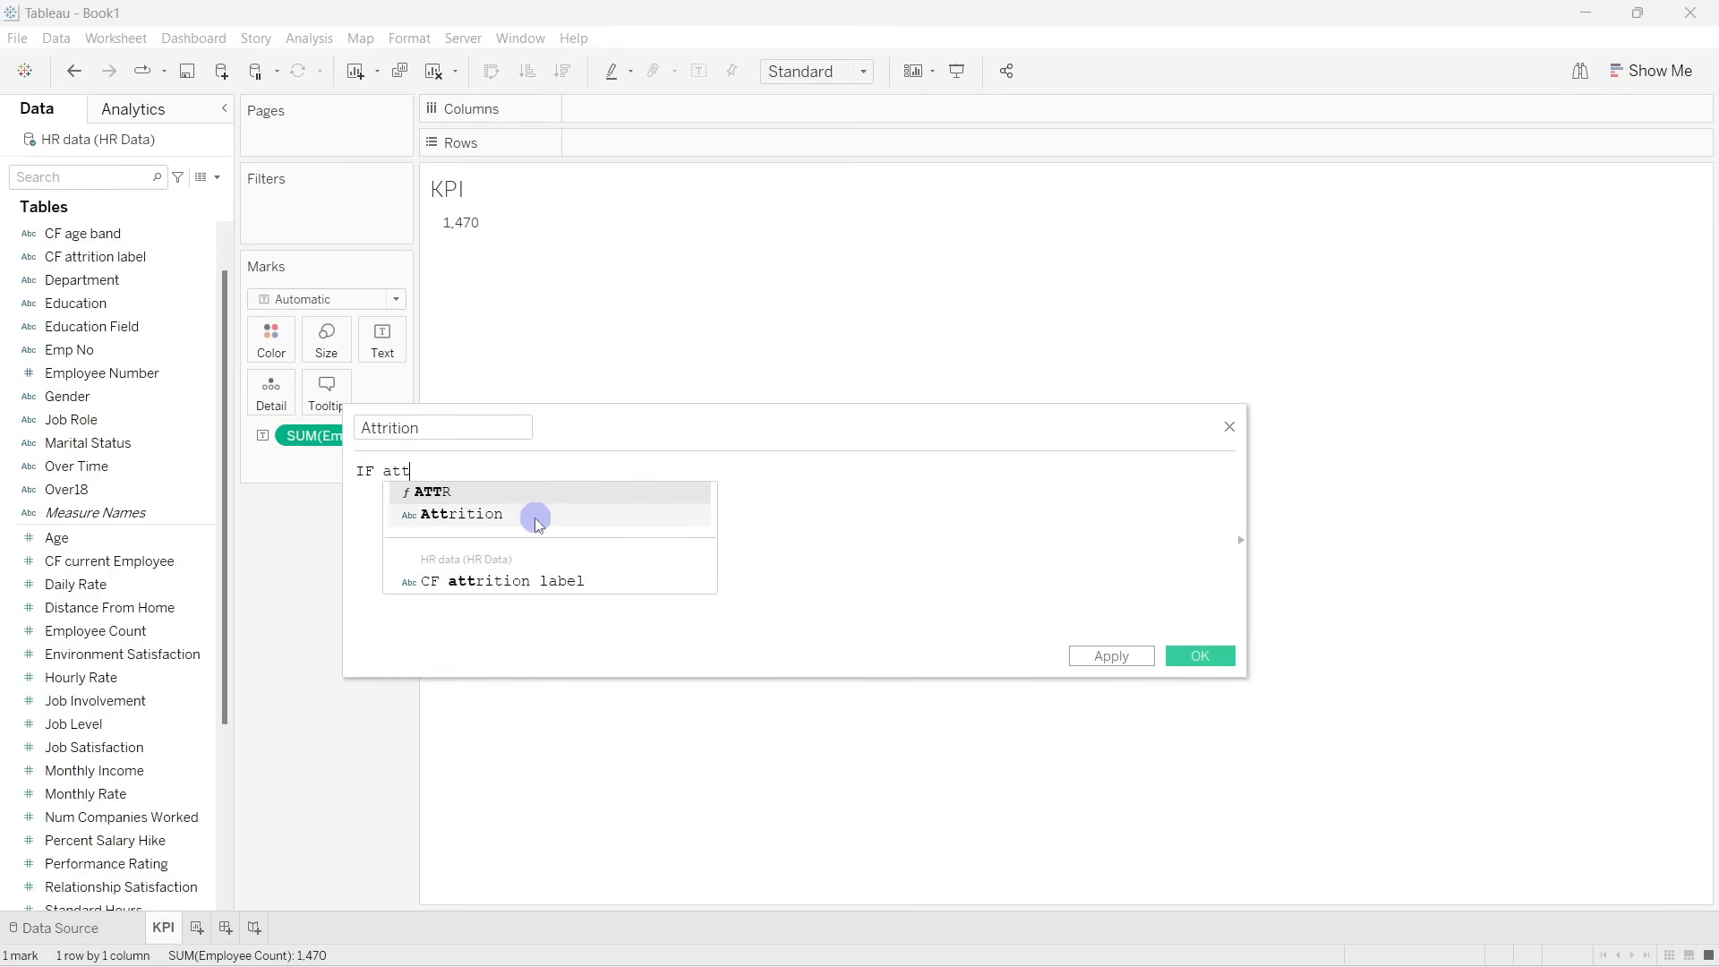
pyautogui.click(537, 515)
pyautogui.write('=')
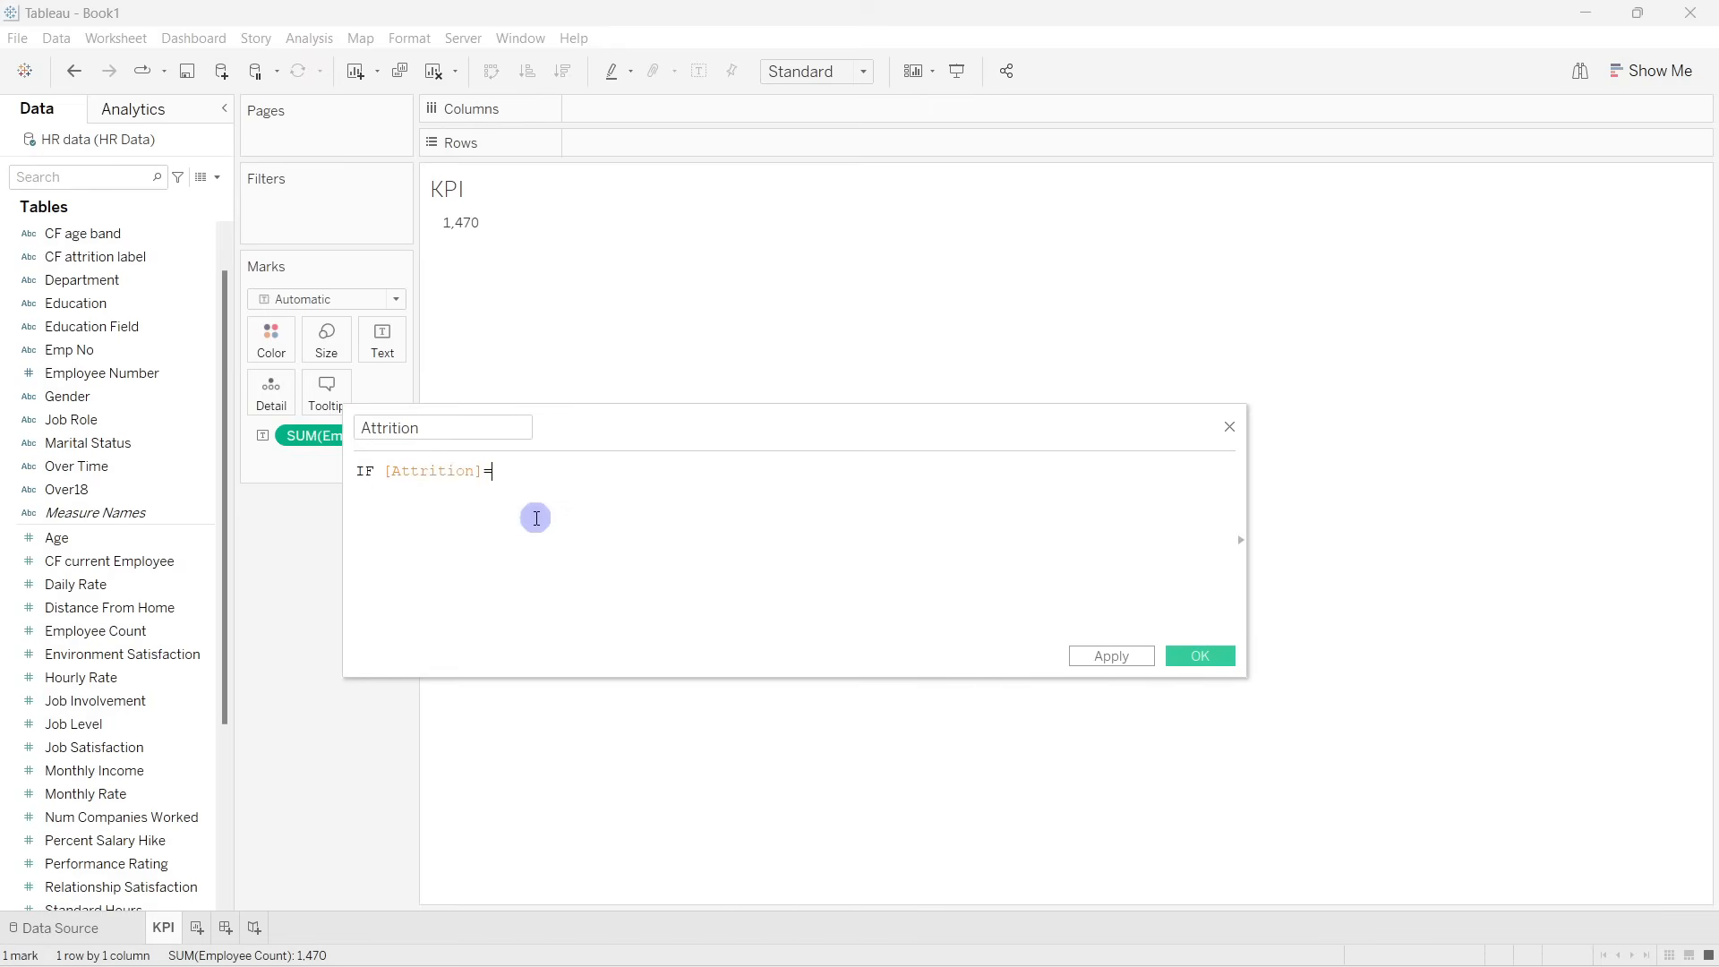
pyautogui.write("'Ye")
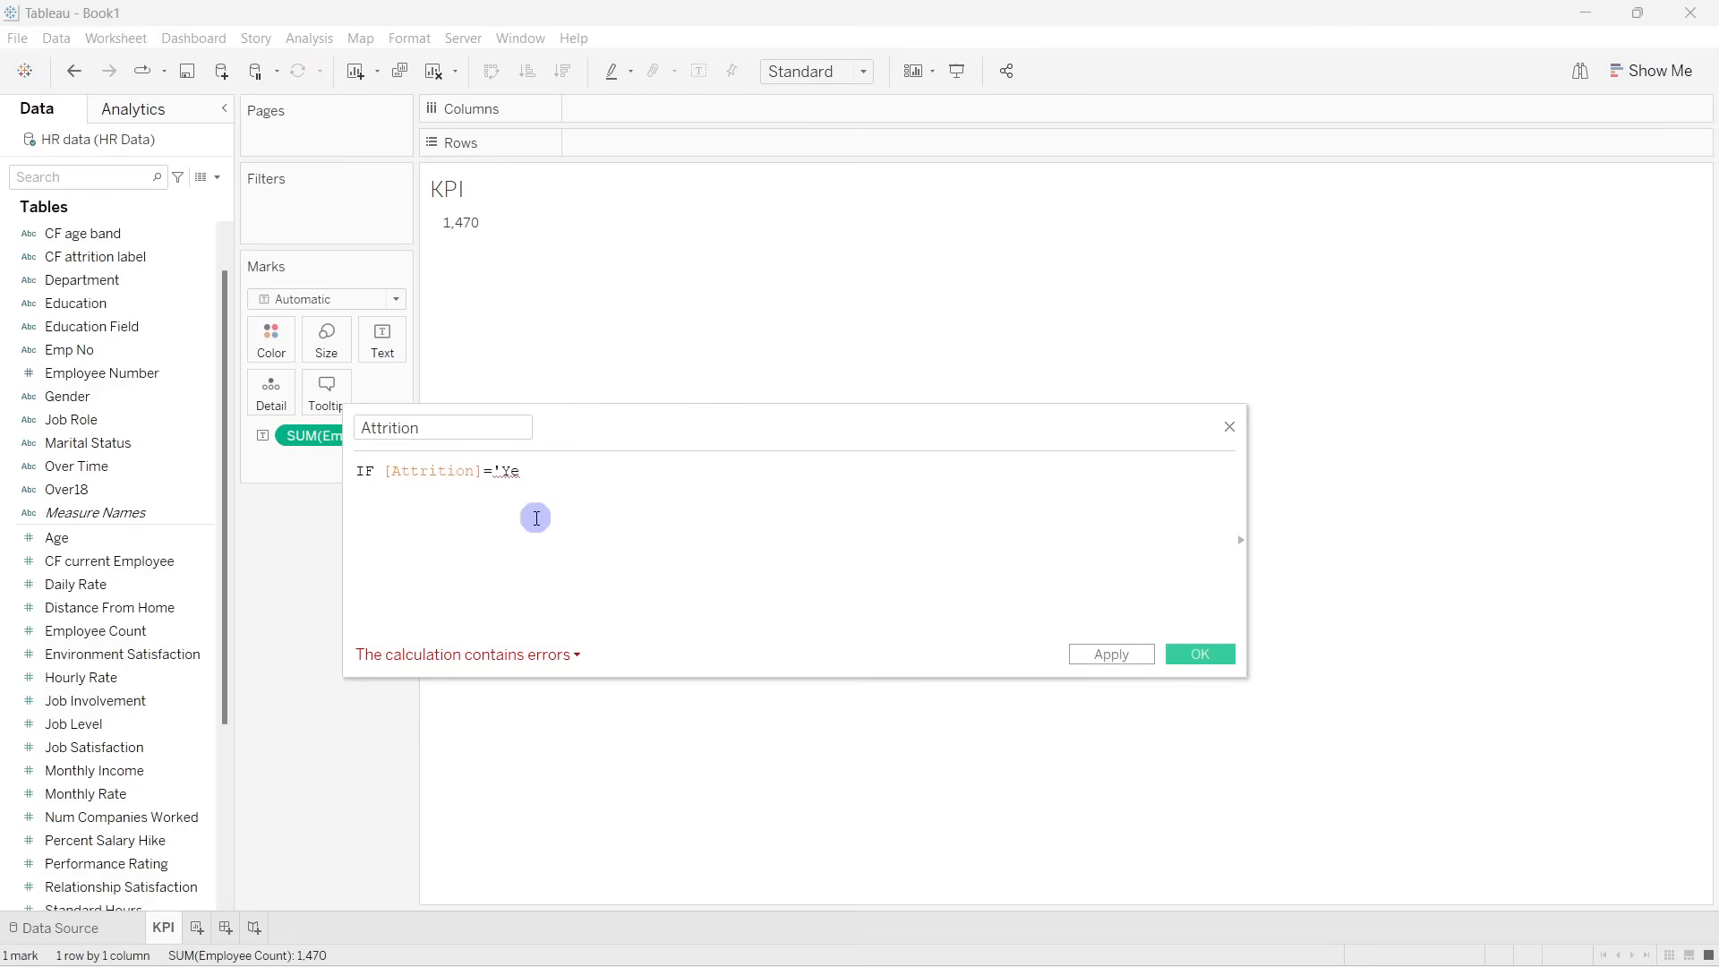
pyautogui.write("s' THEN")
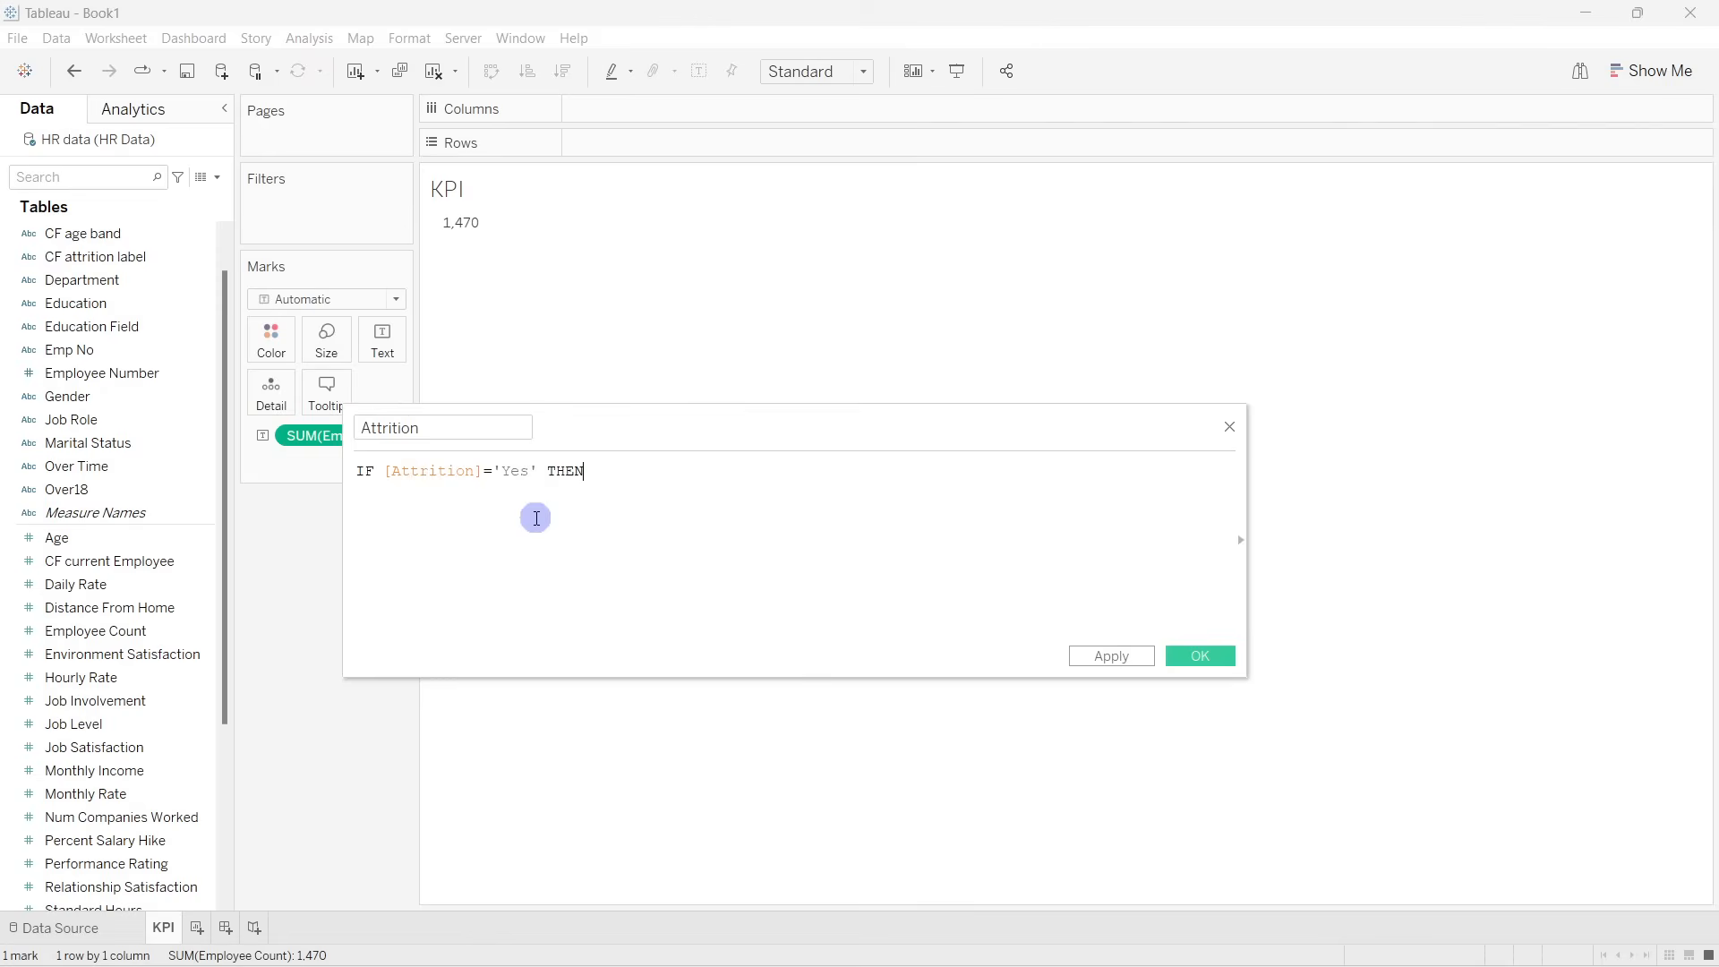
pyautogui.write(' 1 ELSE 0')
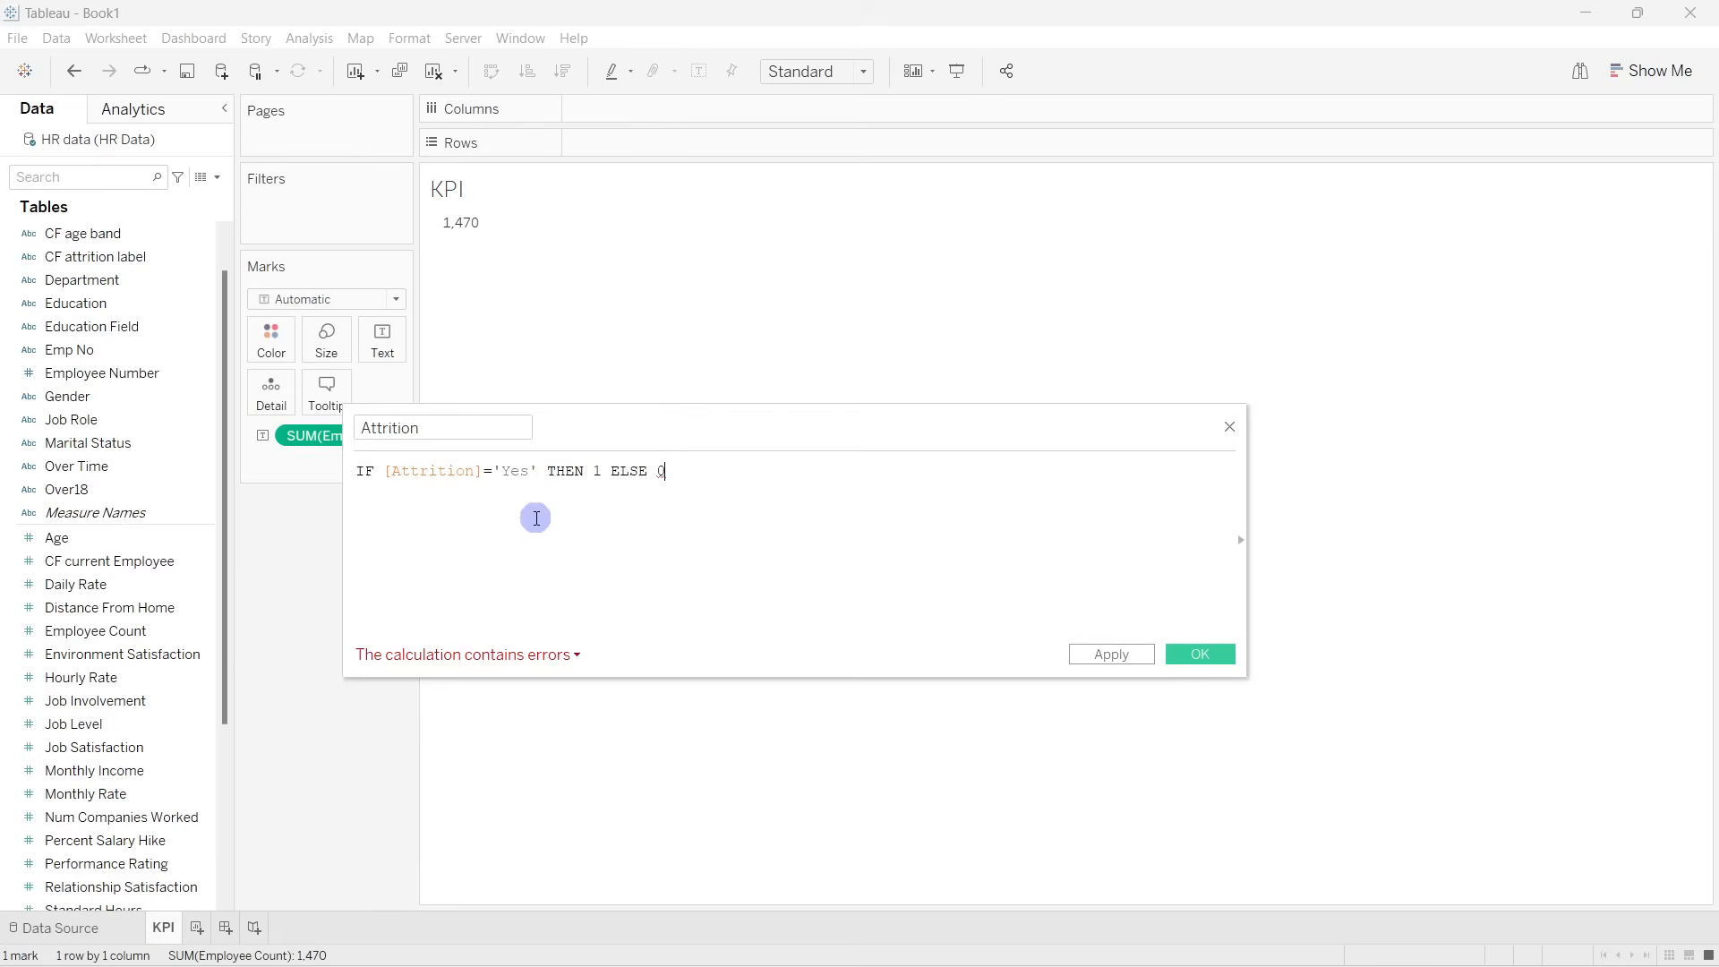
pyautogui.click(528, 653)
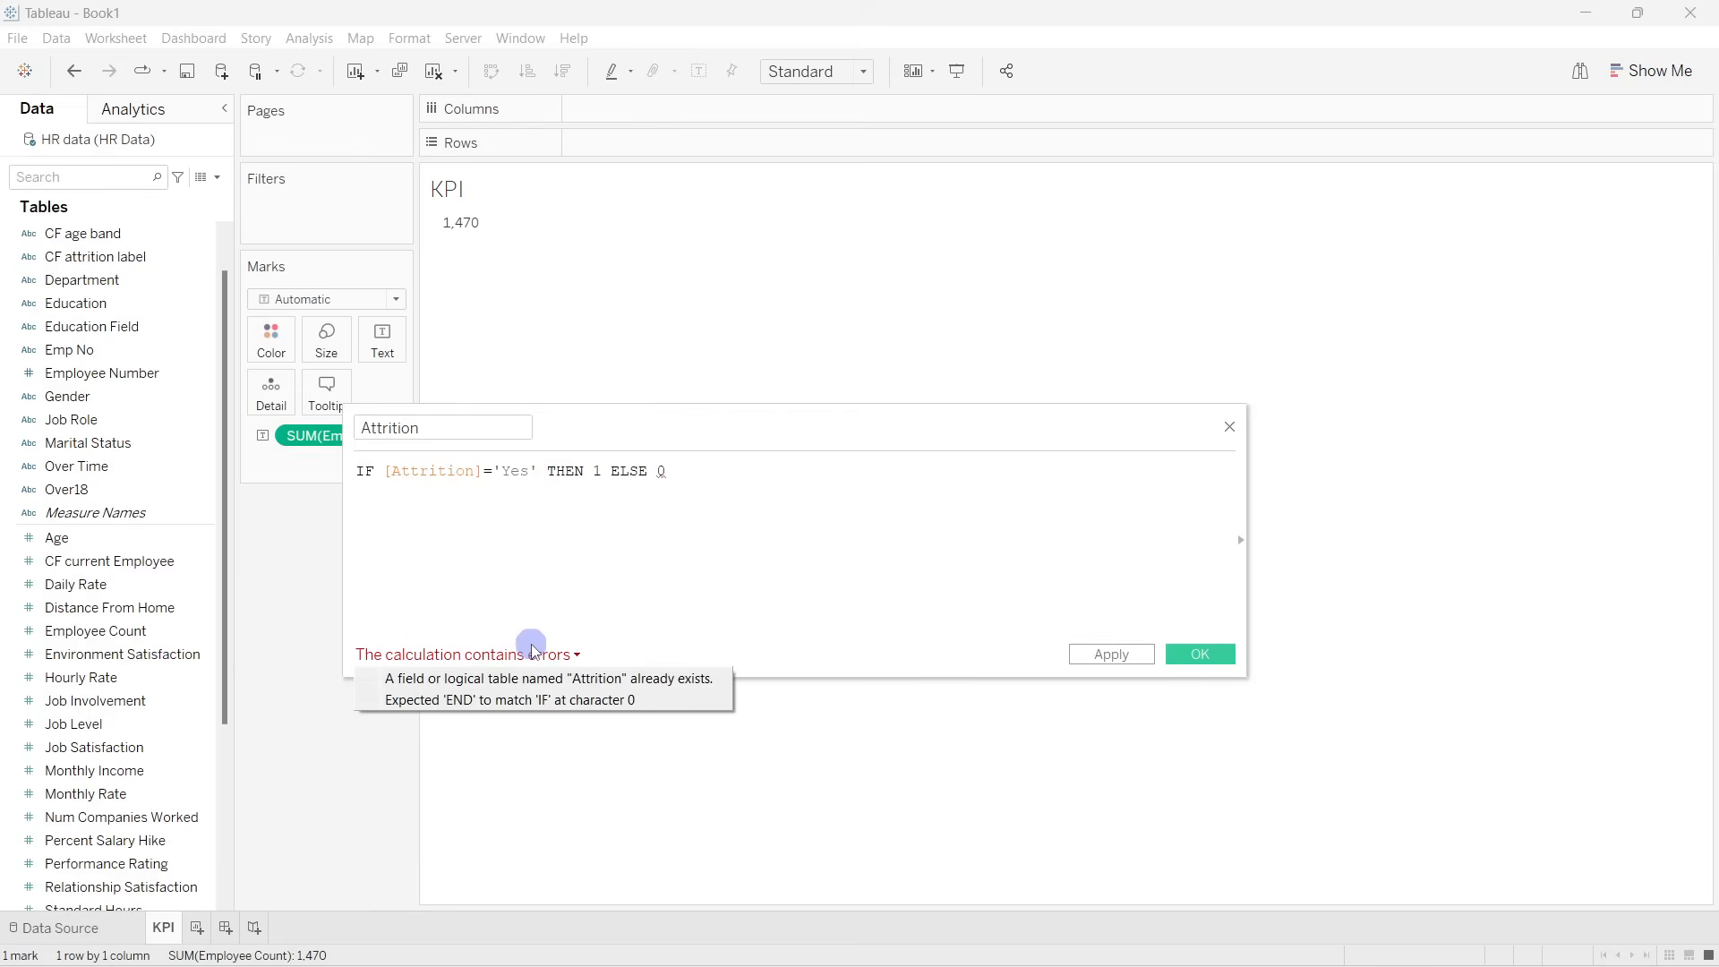
pyautogui.click(809, 469)
pyautogui.write('END')
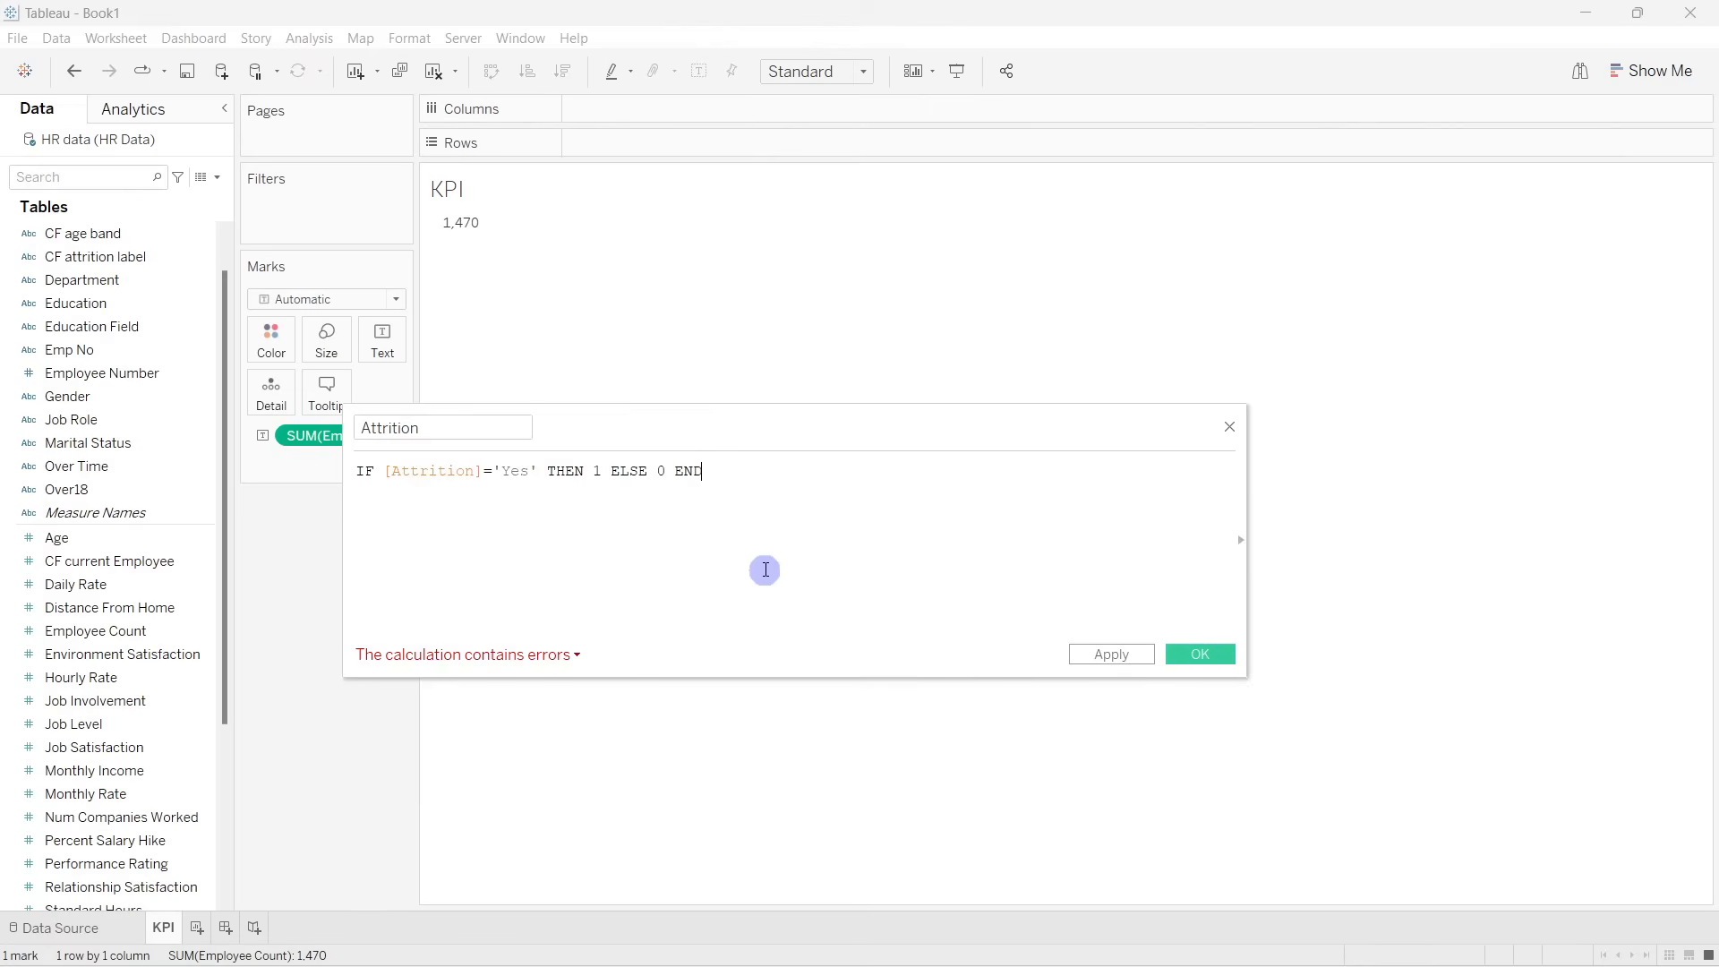
# Step: Check the calculation's remaining error, rename the field as Attrition Count and save it
pyautogui.click(472, 654)
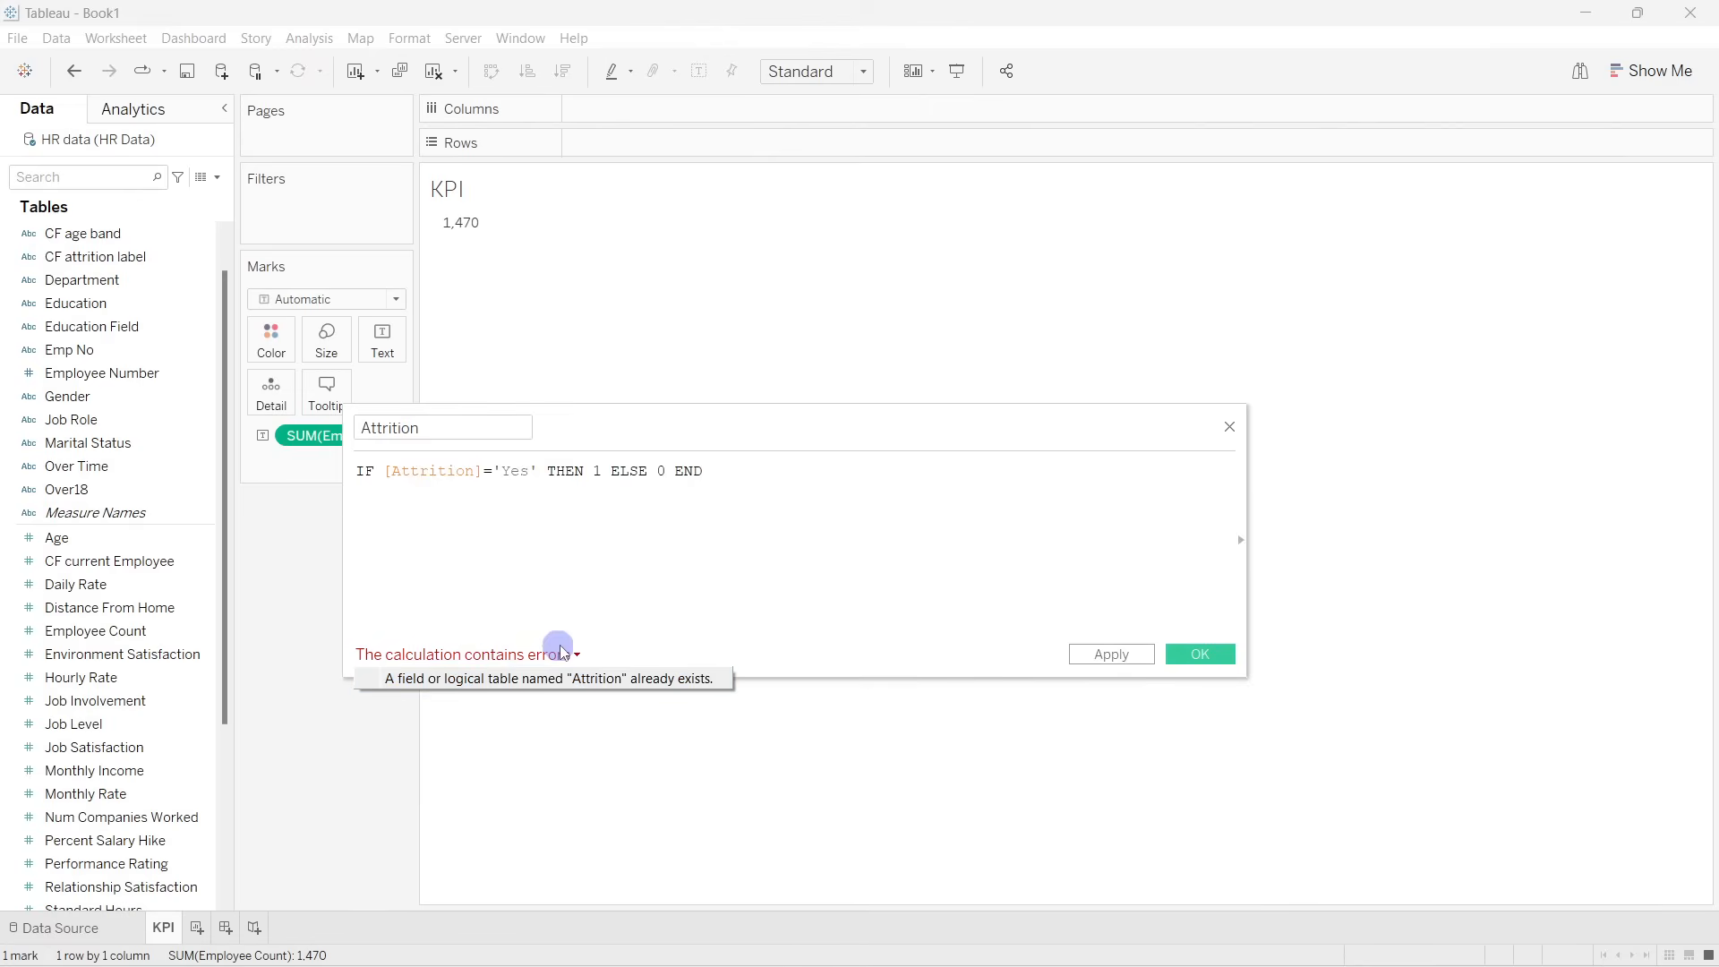
pyautogui.click(510, 535)
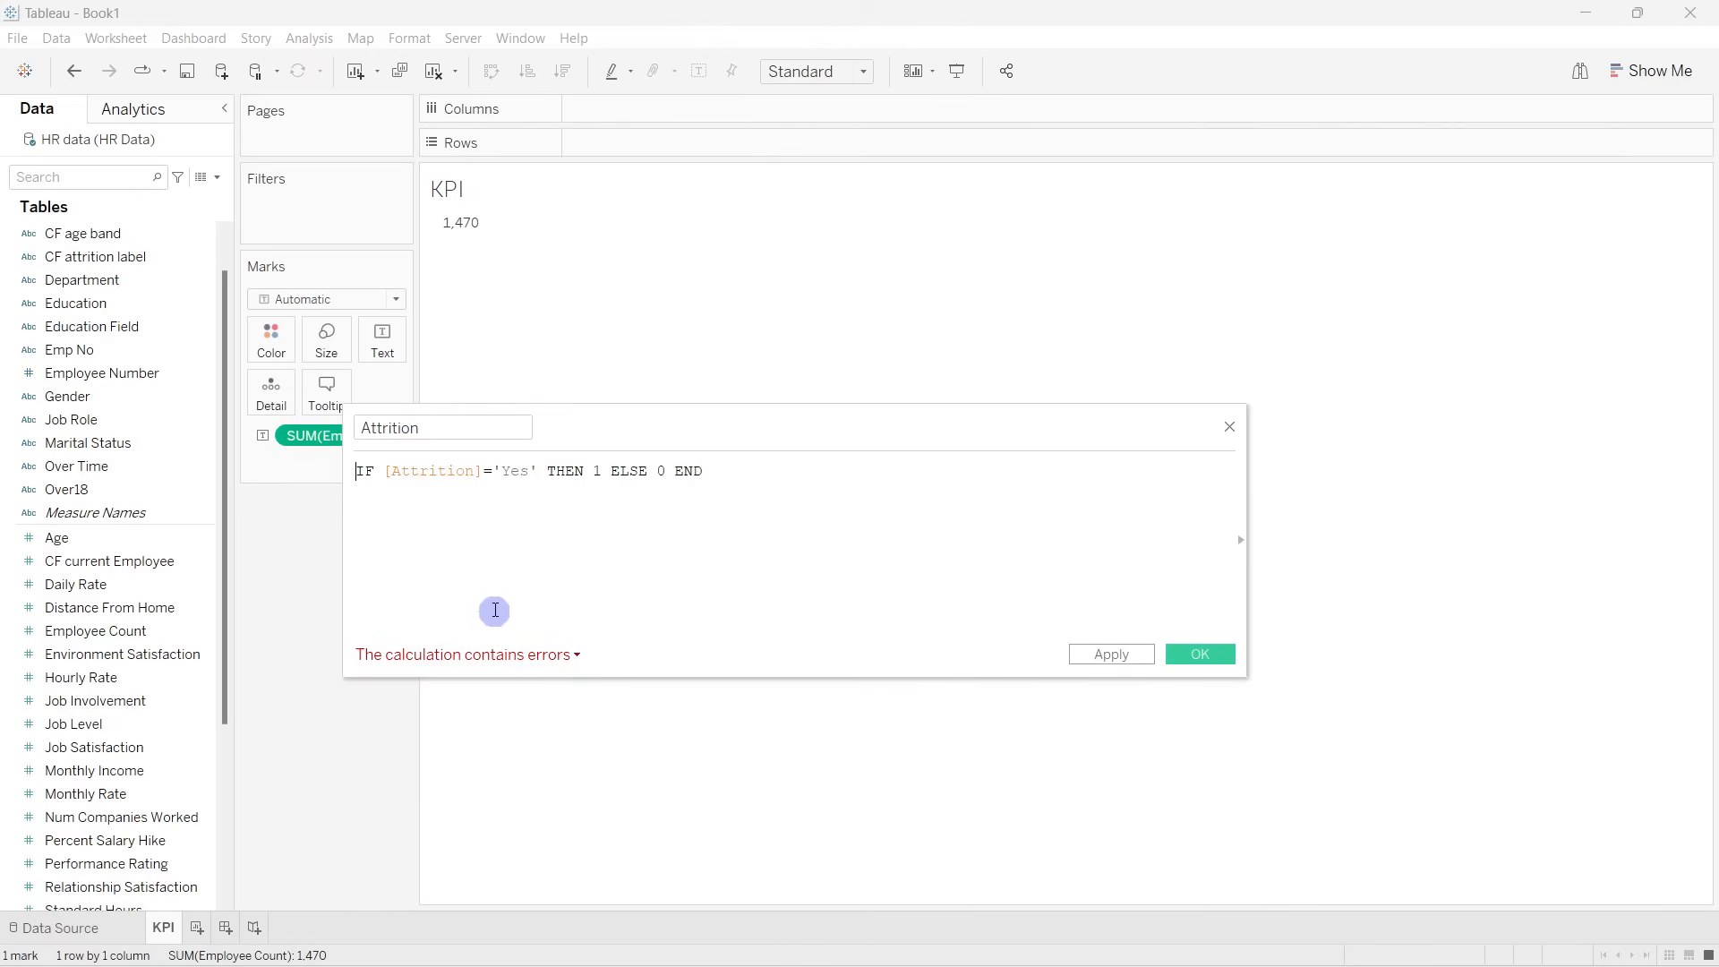
pyautogui.click(440, 430)
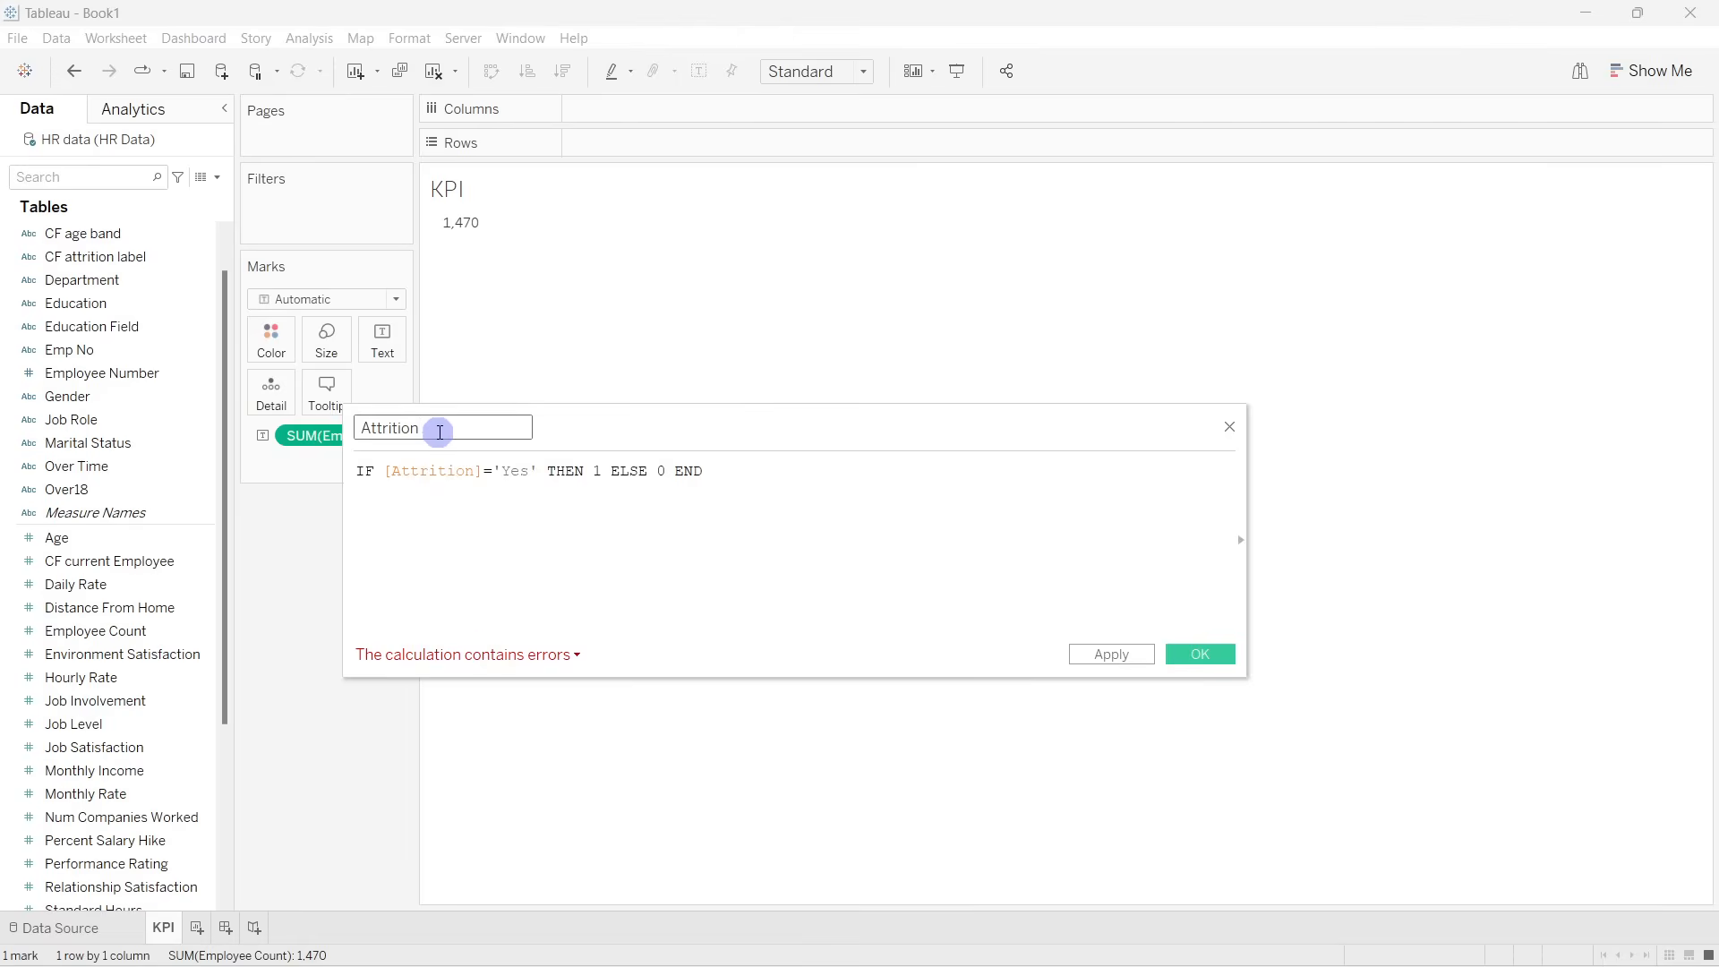
pyautogui.write('Count')
pyautogui.click(476, 530)
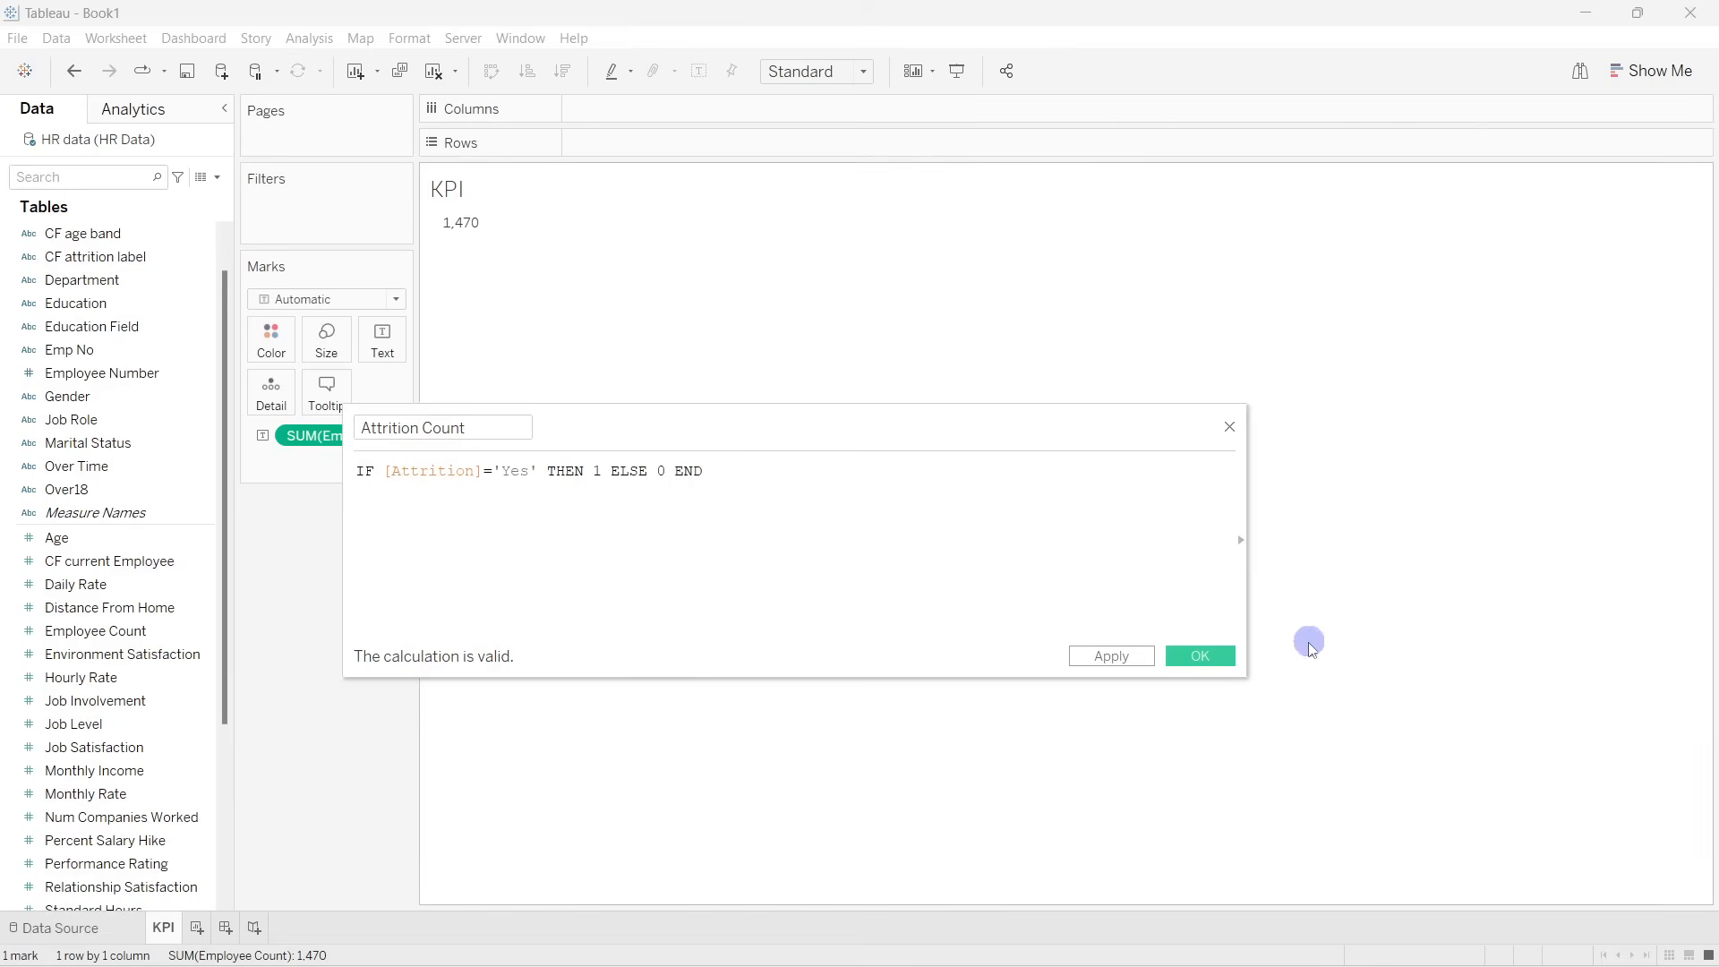
pyautogui.click(1233, 660)
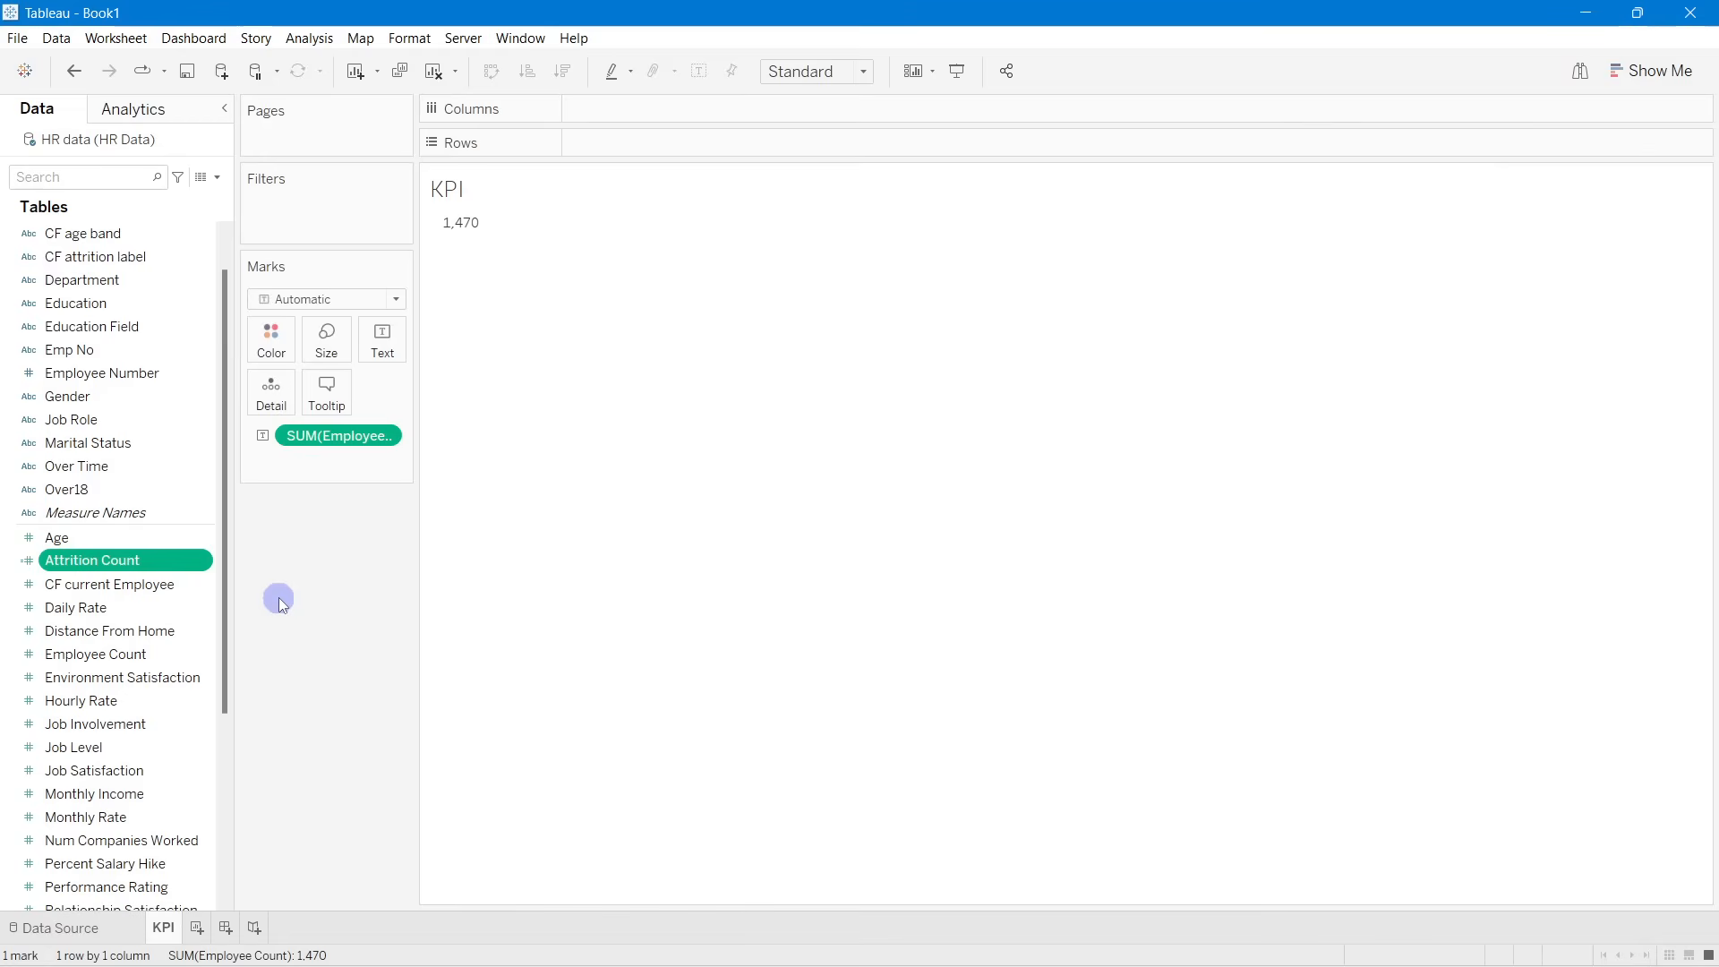
# Step: Add Attrition Count to the KPI table and swap its rows and columns
pyautogui.doubleClick(148, 563)
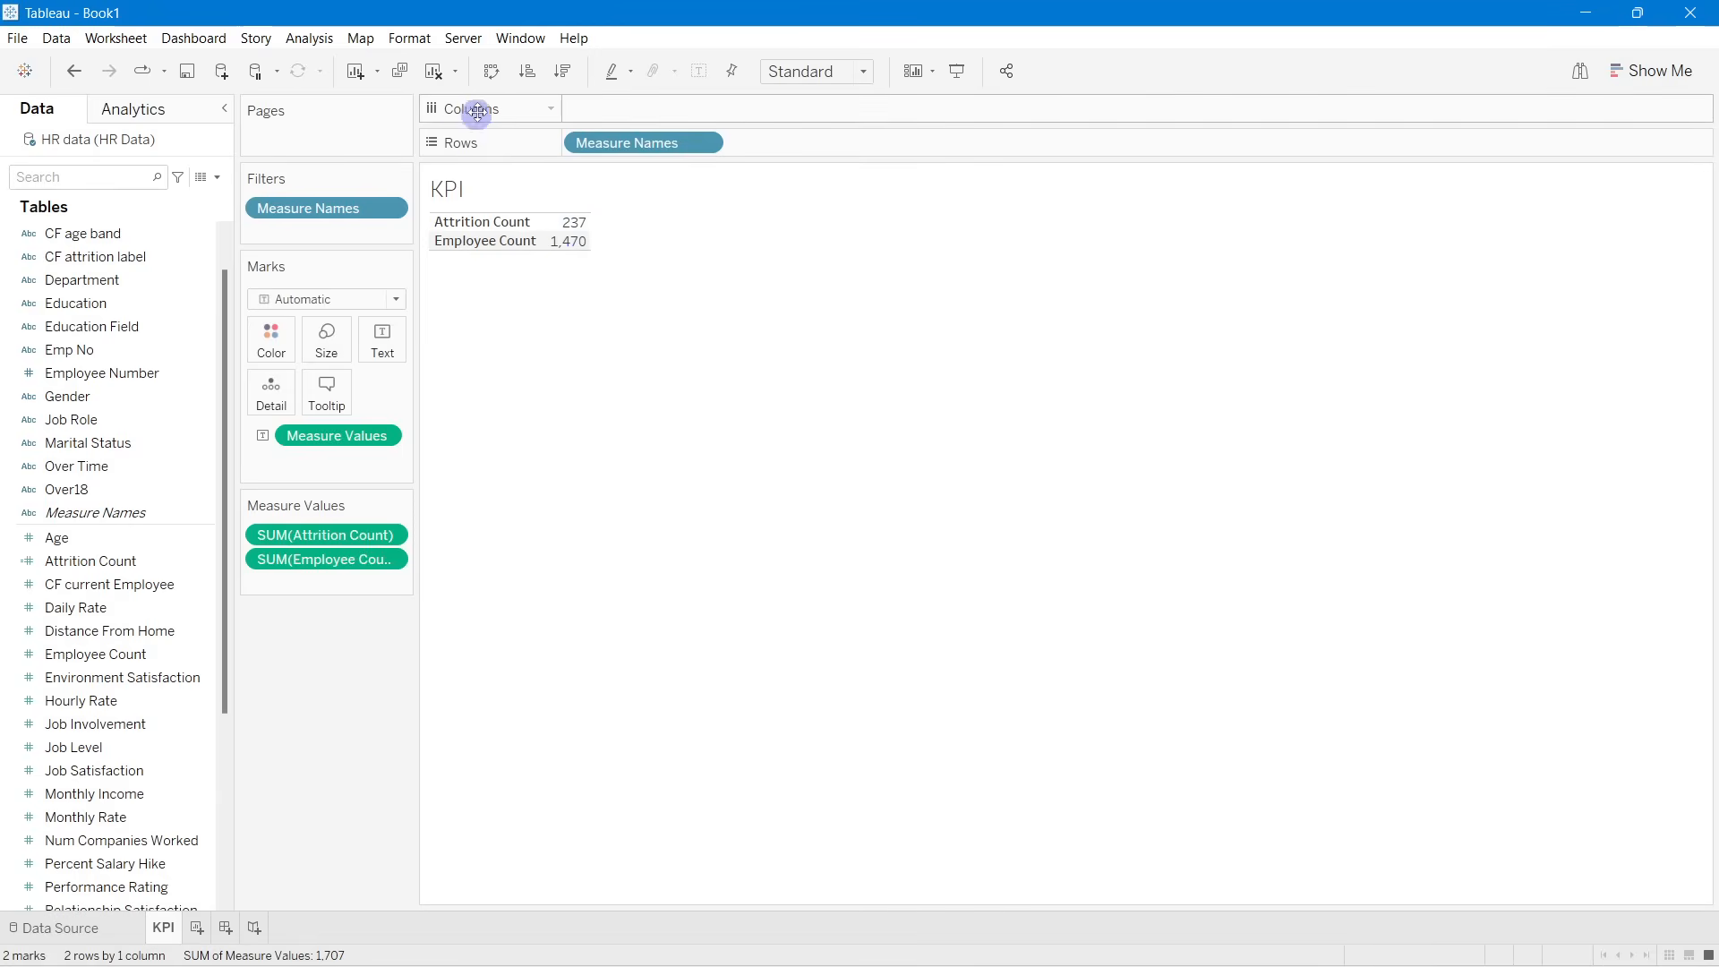
pyautogui.click(492, 77)
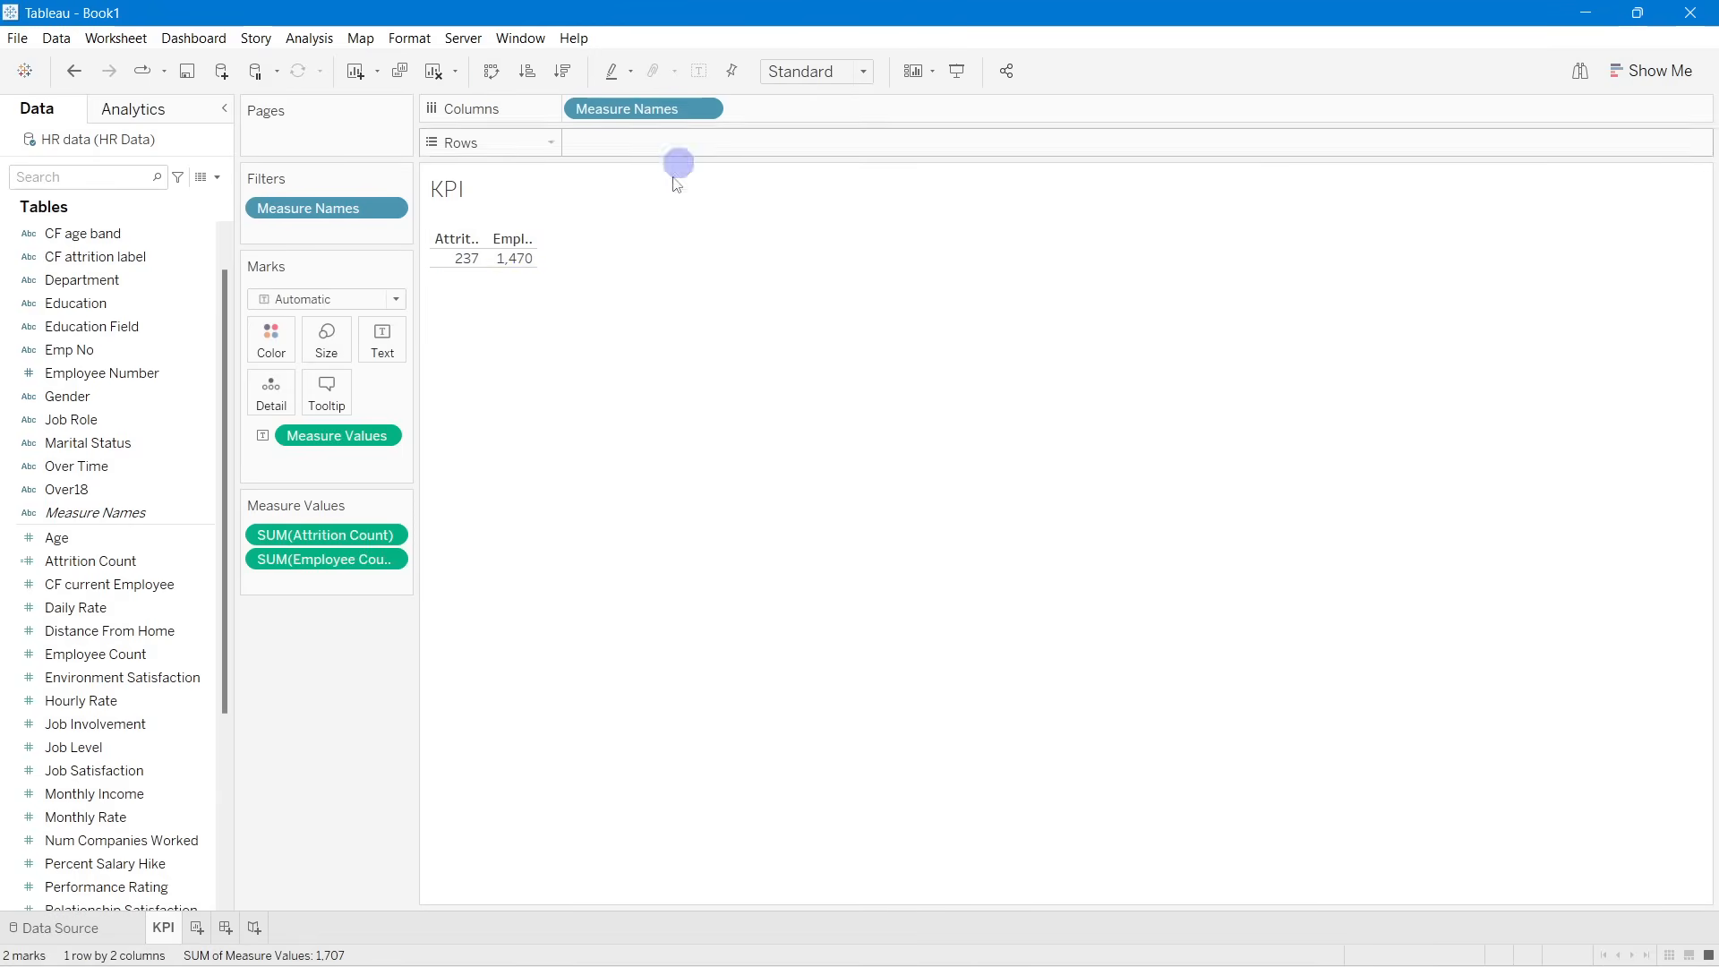
# Step: Place Employee Count before Attrition Count in the measure values and set the KPI table's fit to Entire View
pyautogui.moveTo(454, 250)
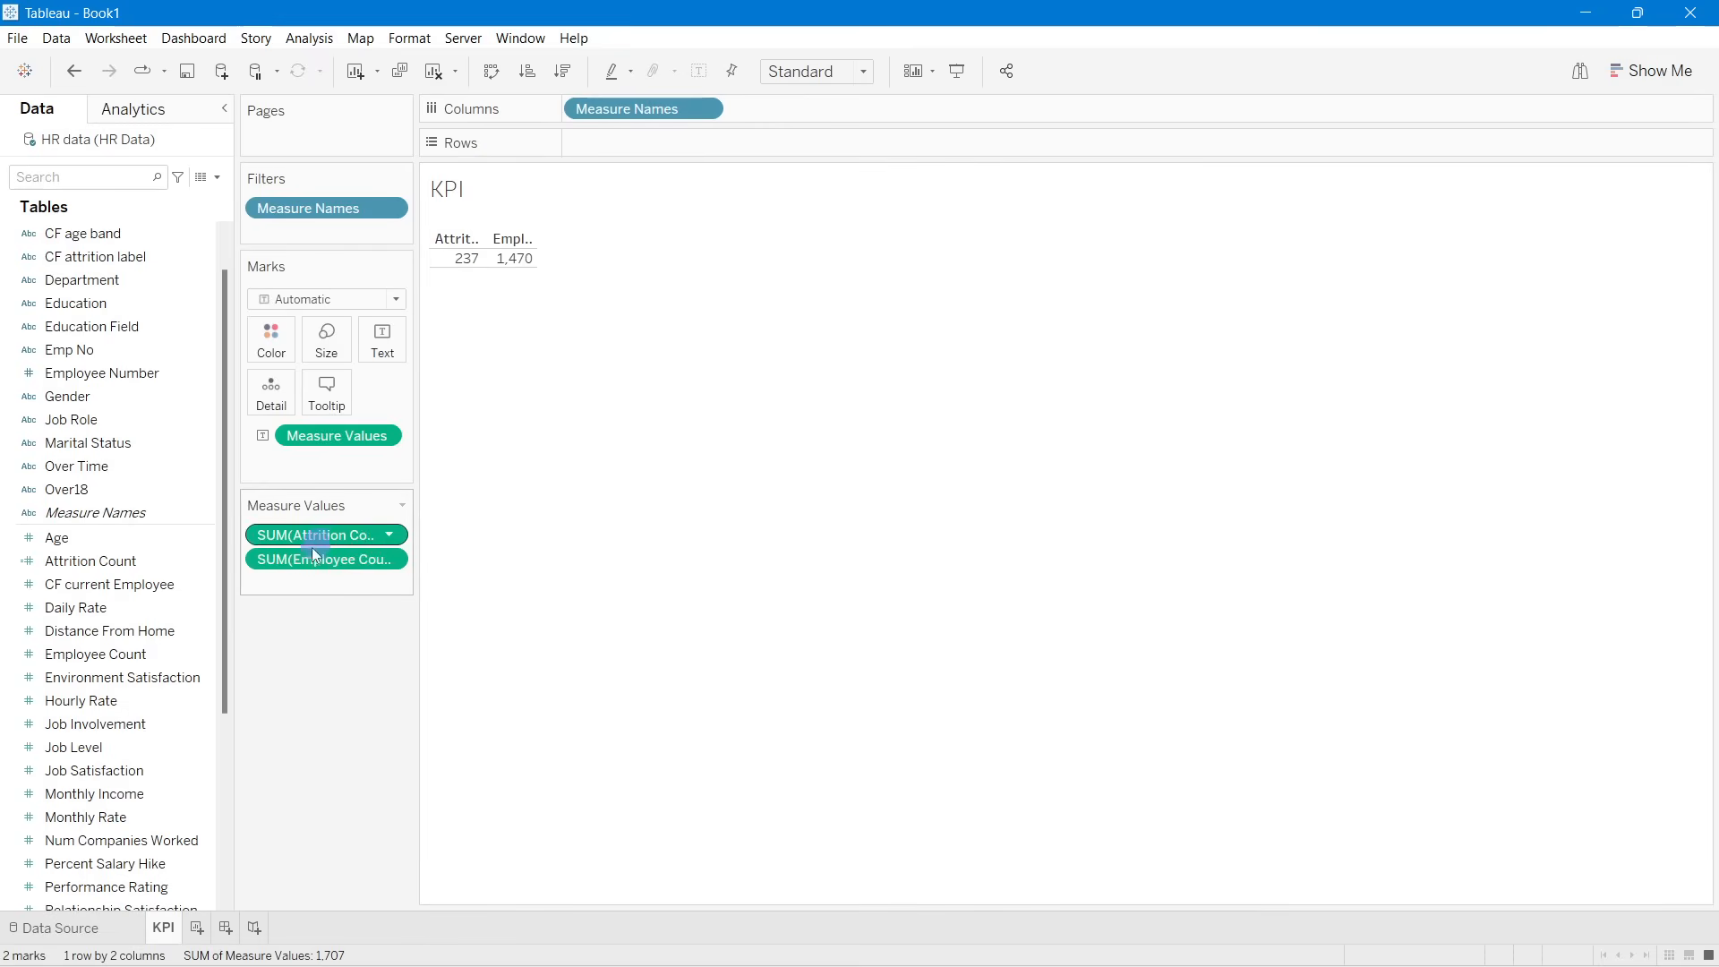
pyautogui.moveTo(319, 557)
pyautogui.mouseDown()
pyautogui.moveTo(317, 519)
pyautogui.moveTo(304, 530)
pyautogui.mouseUp()
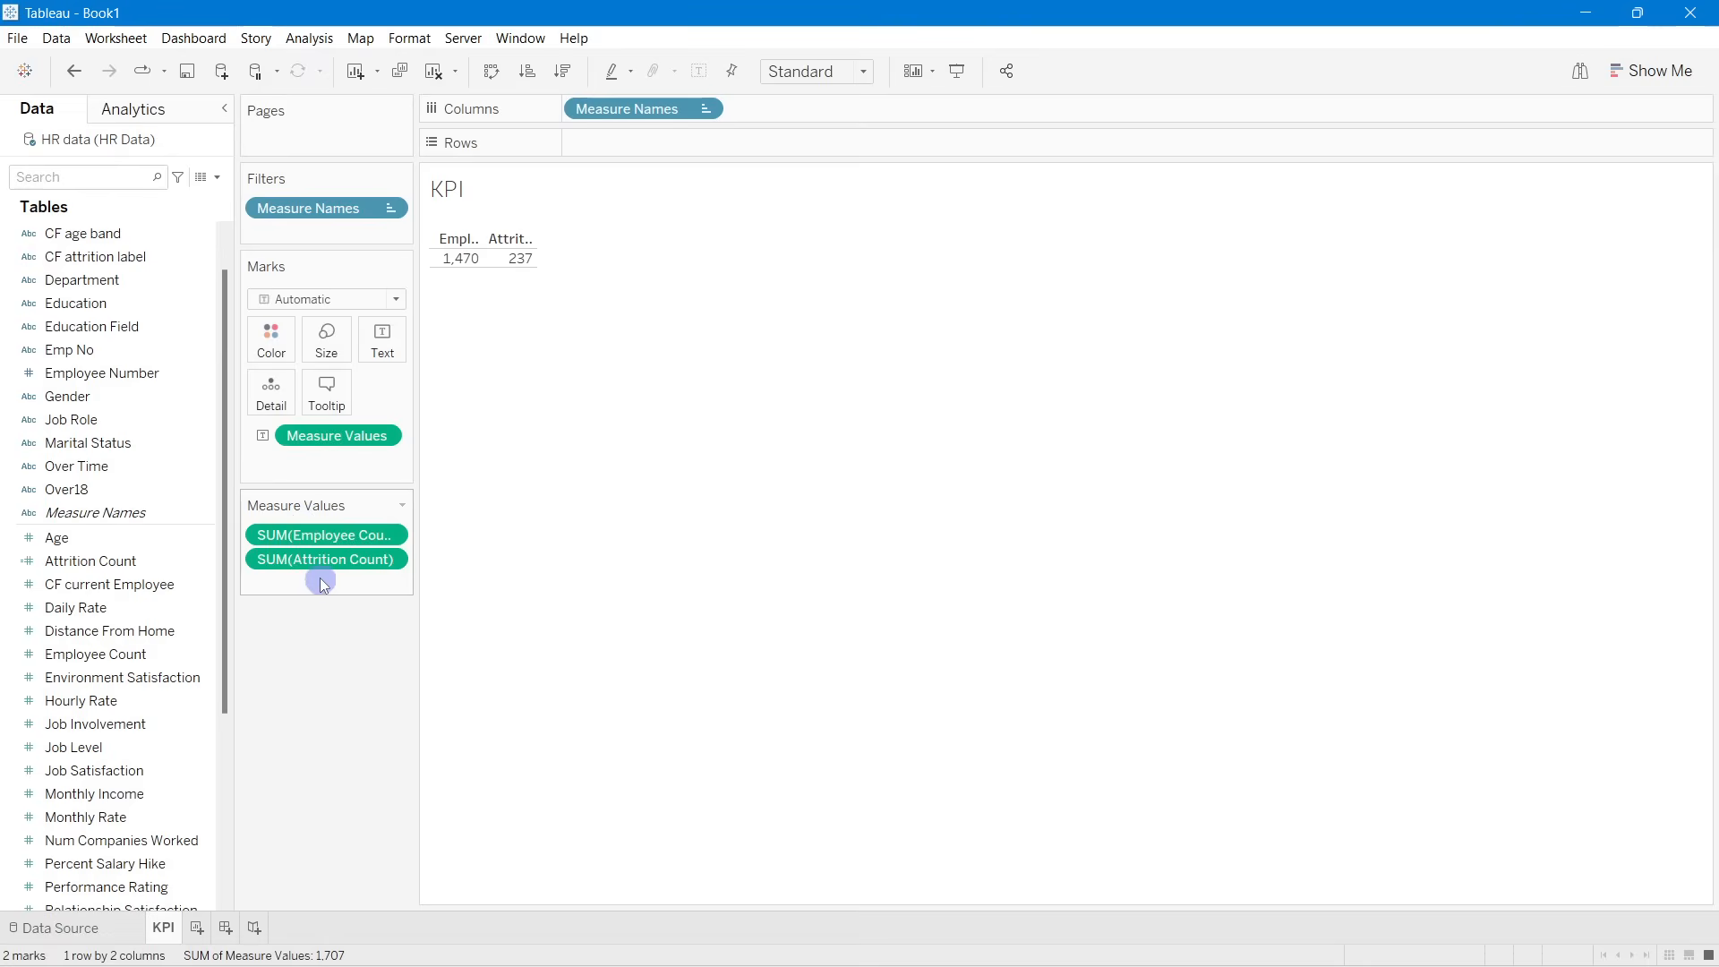
pyautogui.click(799, 77)
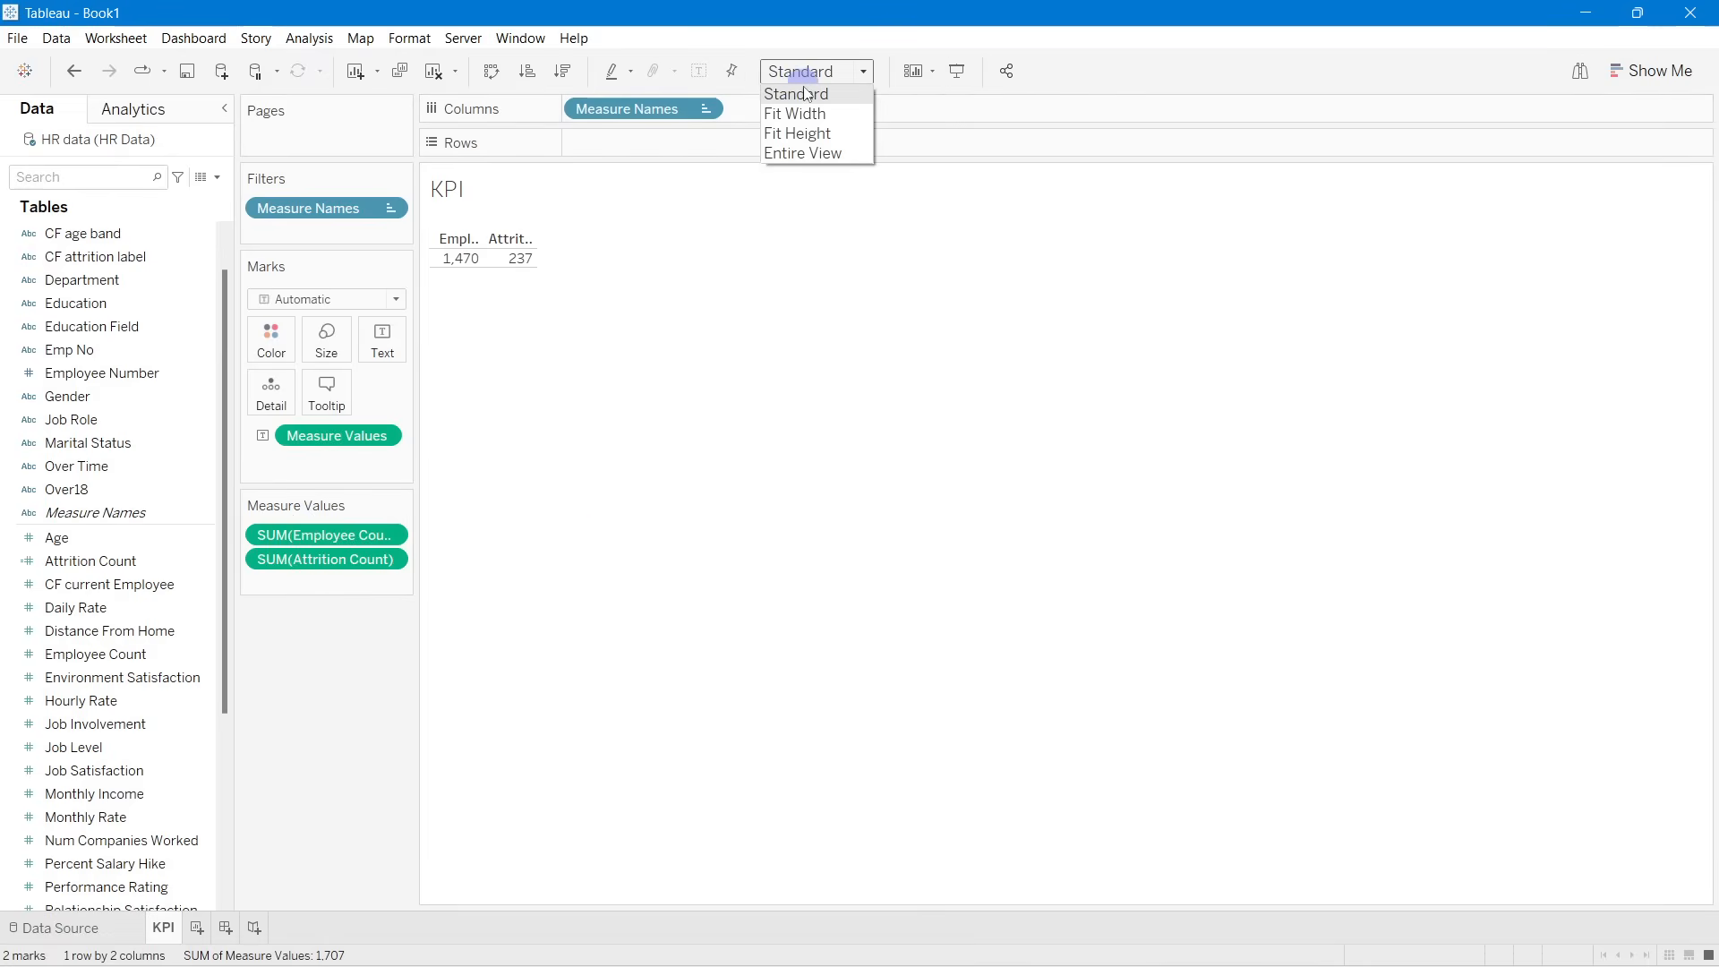
pyautogui.click(810, 152)
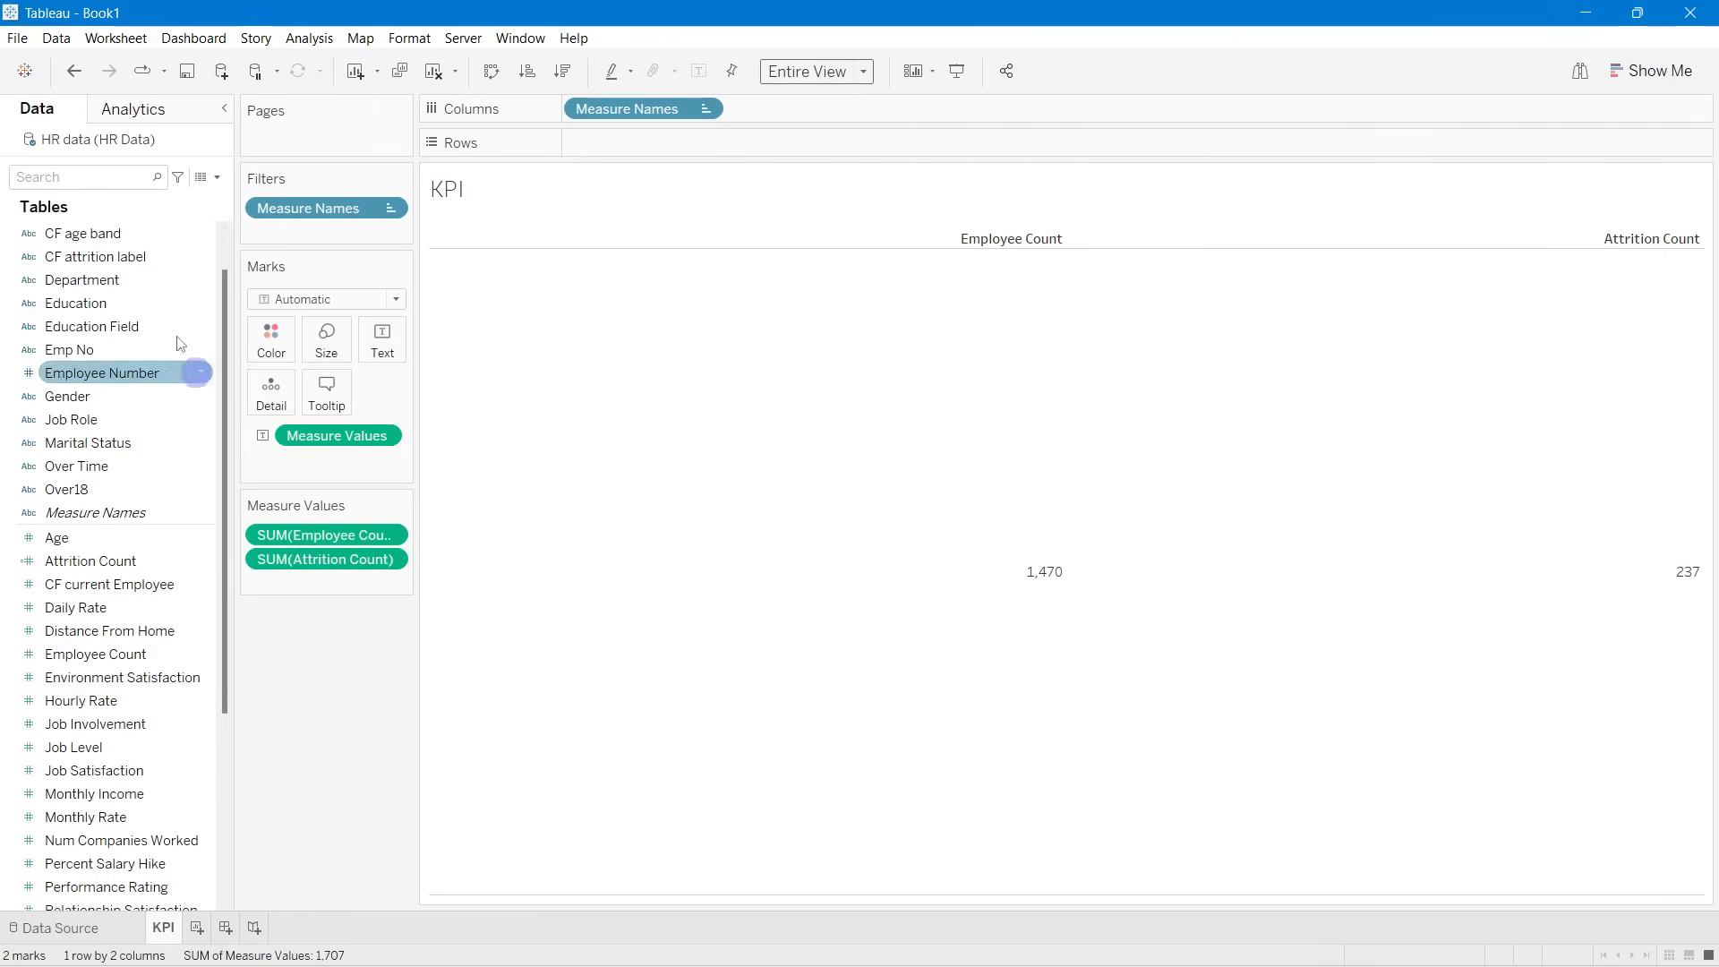
pyautogui.click(78, 176)
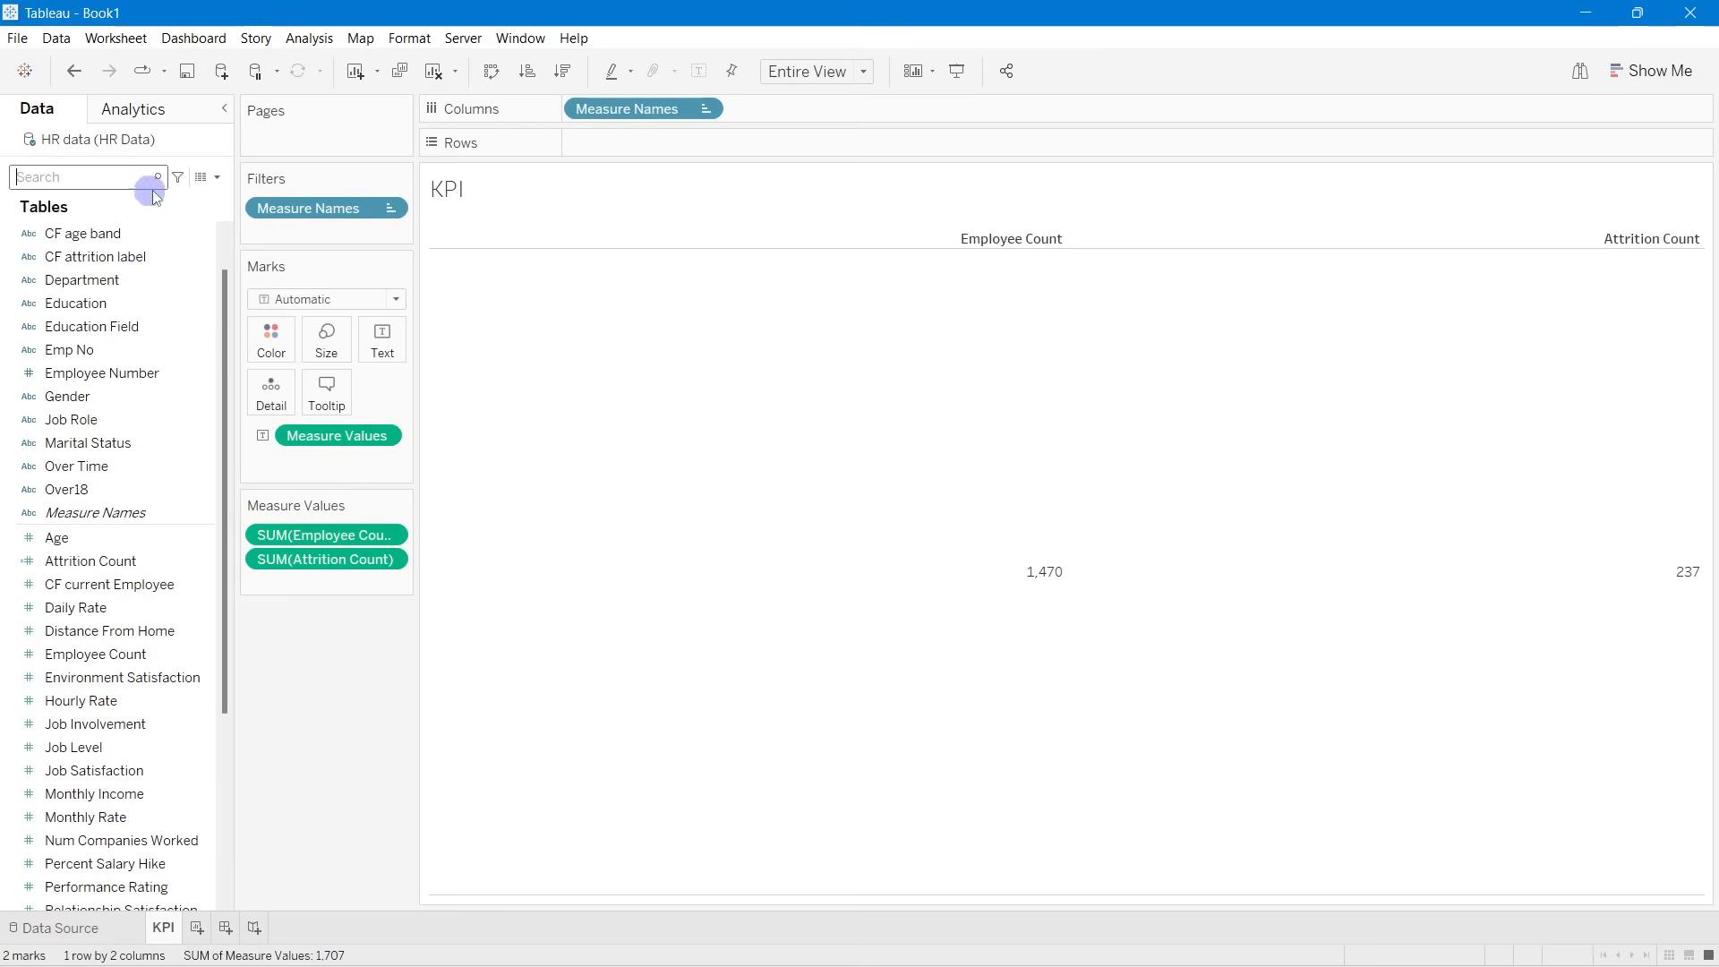
pyautogui.click(330, 739)
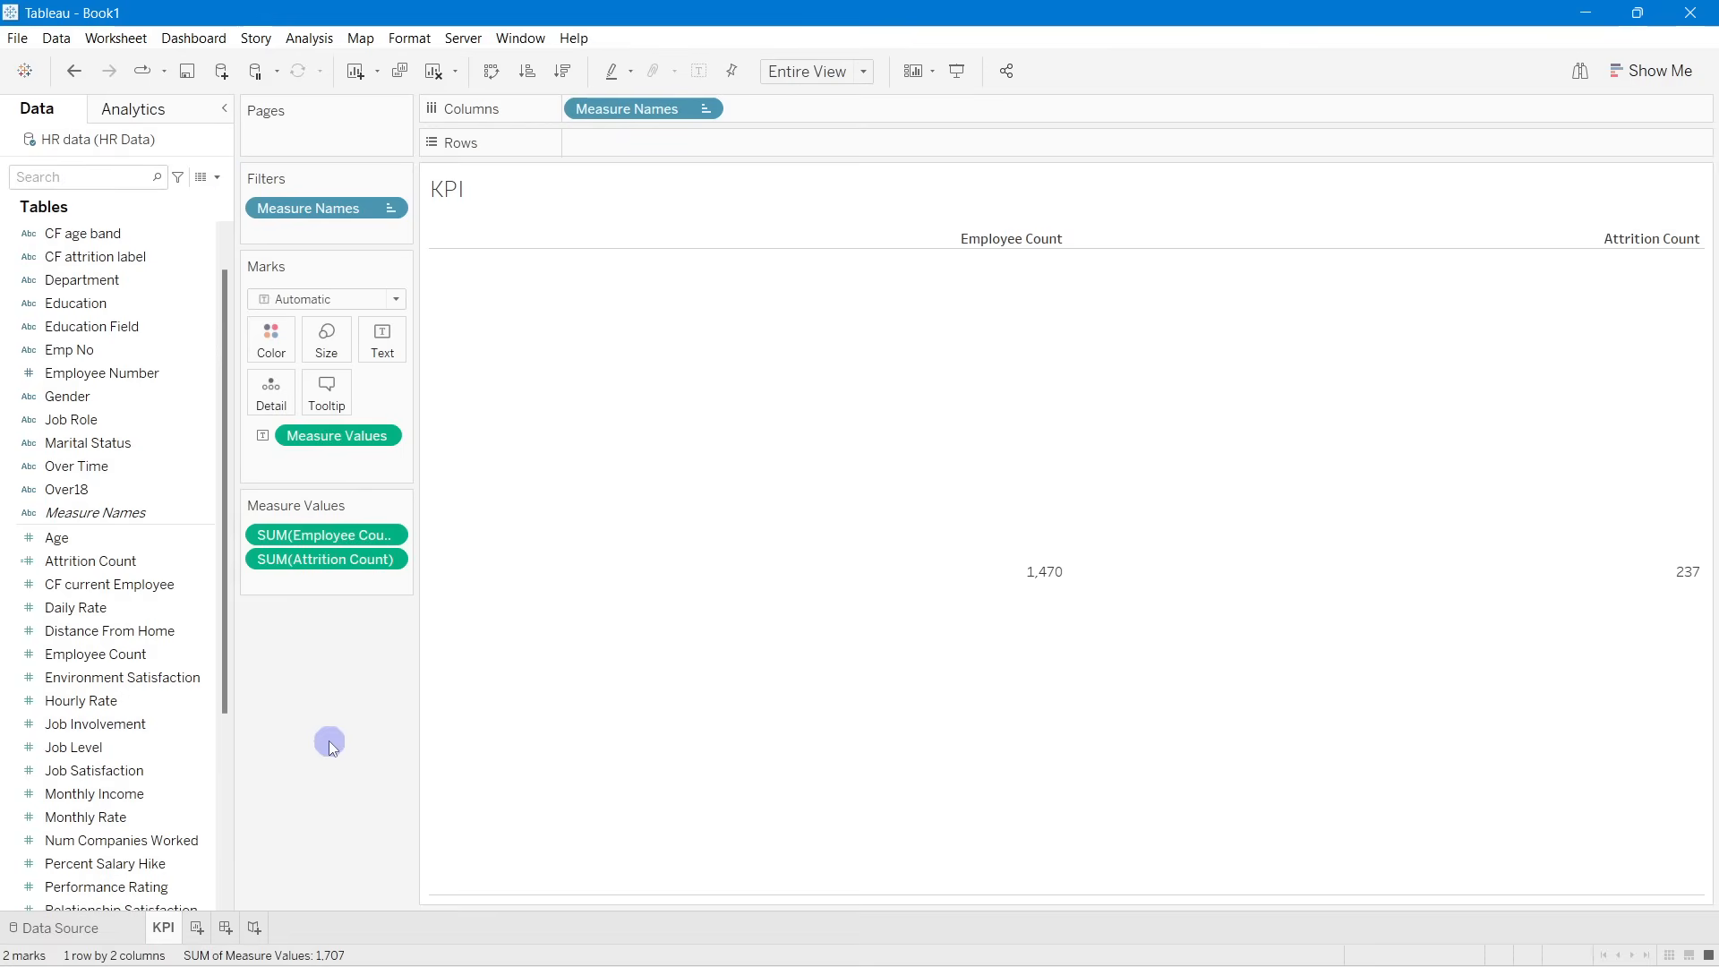
# Step: Start a new calculated field and name it Attrition Rate
pyautogui.moveTo(1522, 631)
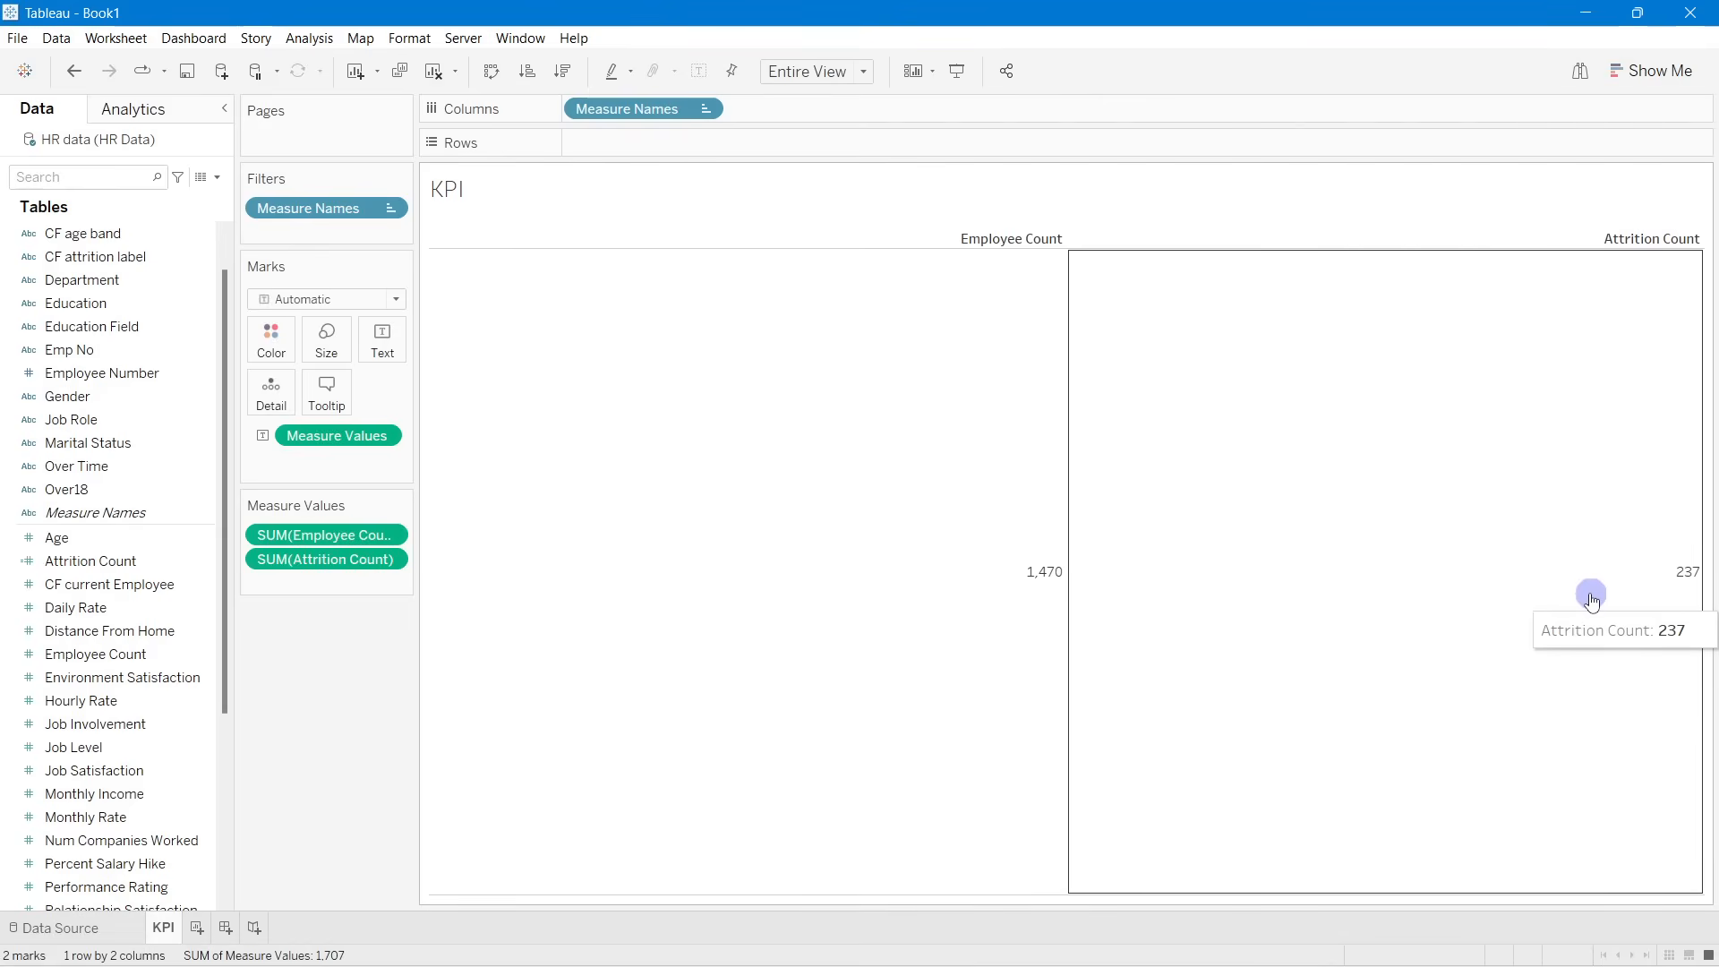
pyautogui.moveTo(926, 632)
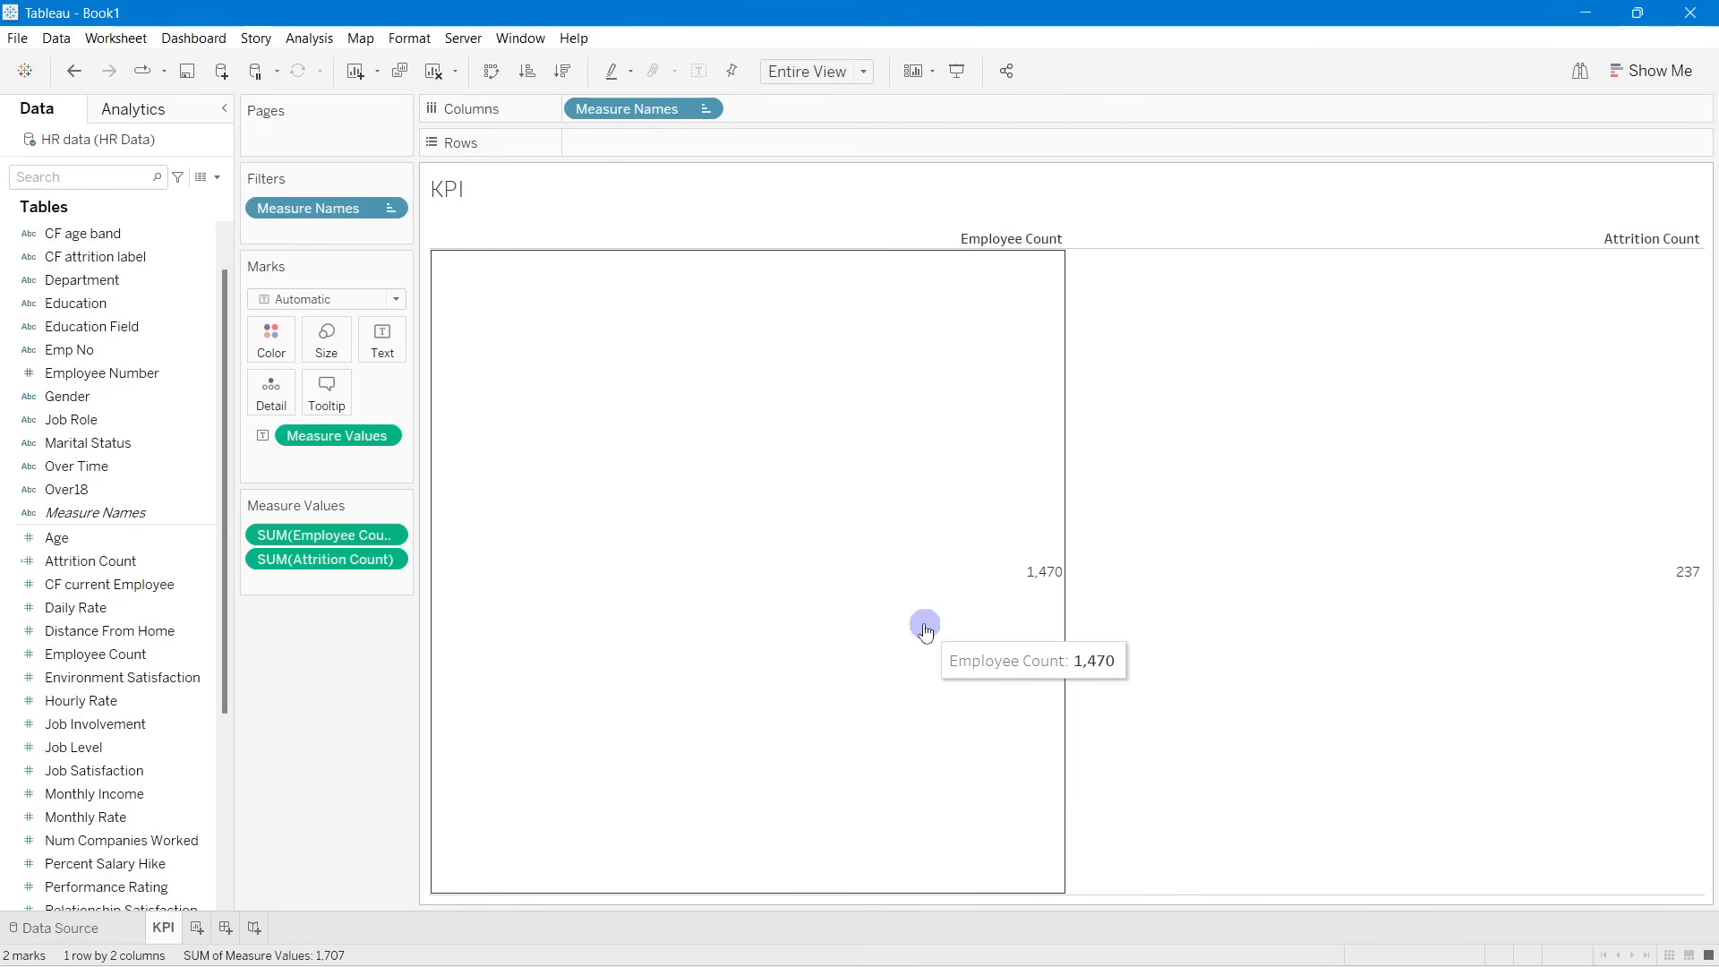
pyautogui.click(217, 178)
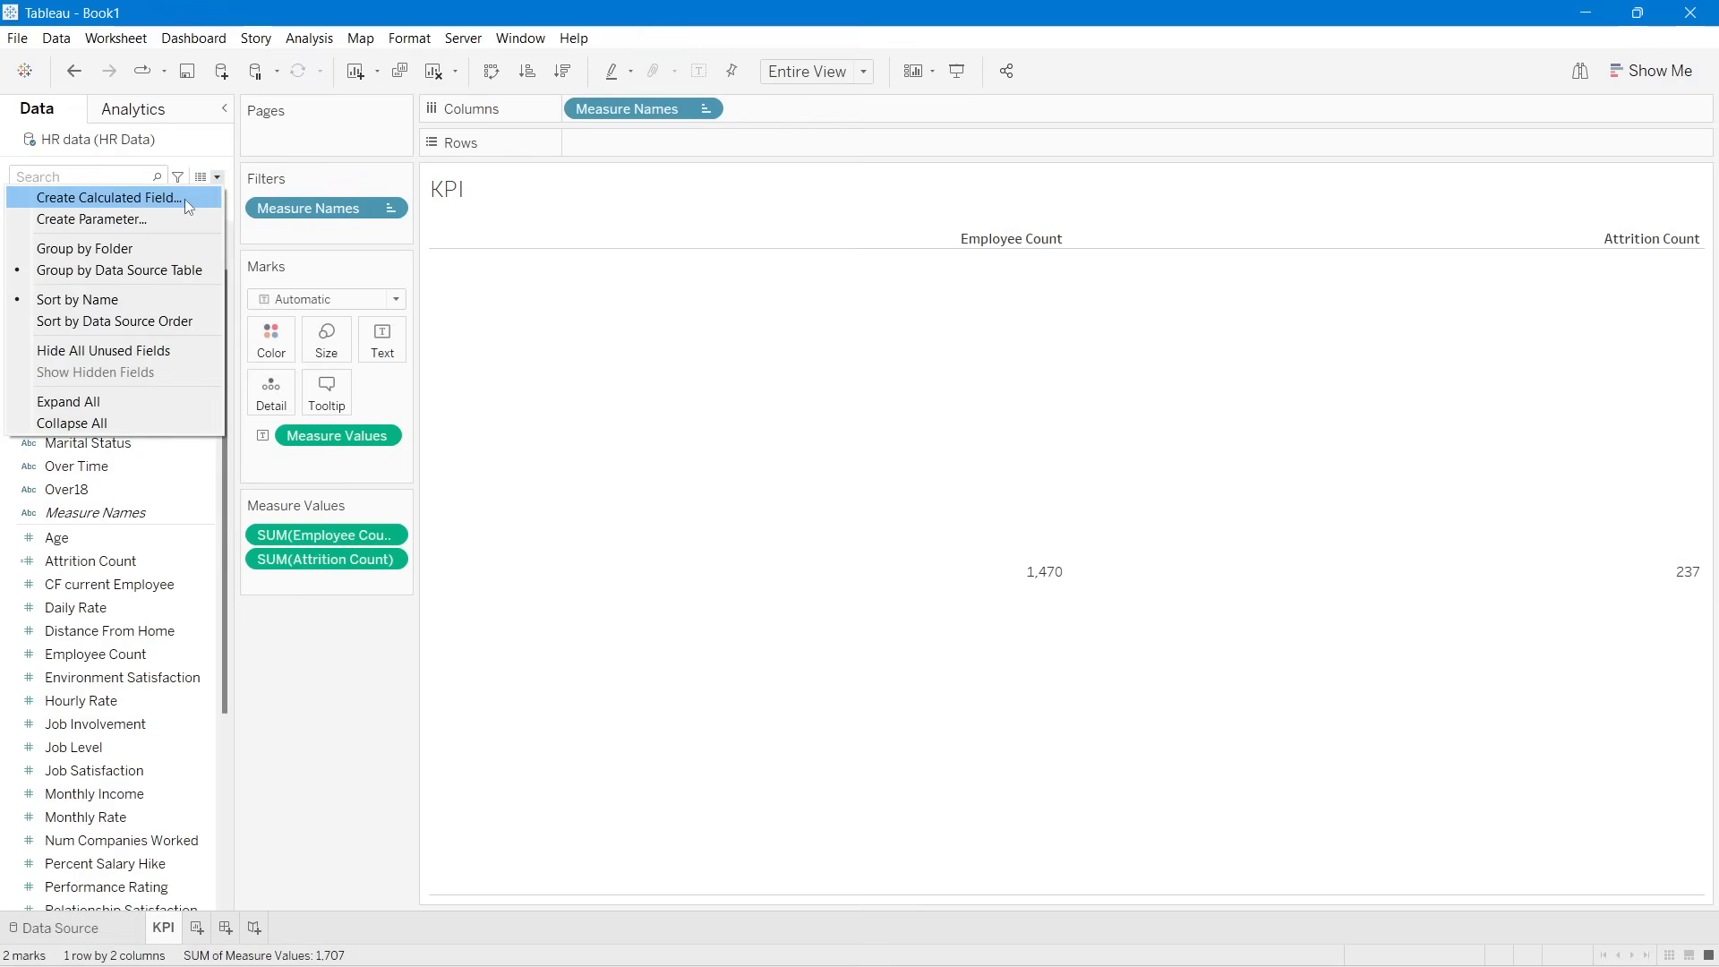
pyautogui.click(184, 199)
pyautogui.write('A')
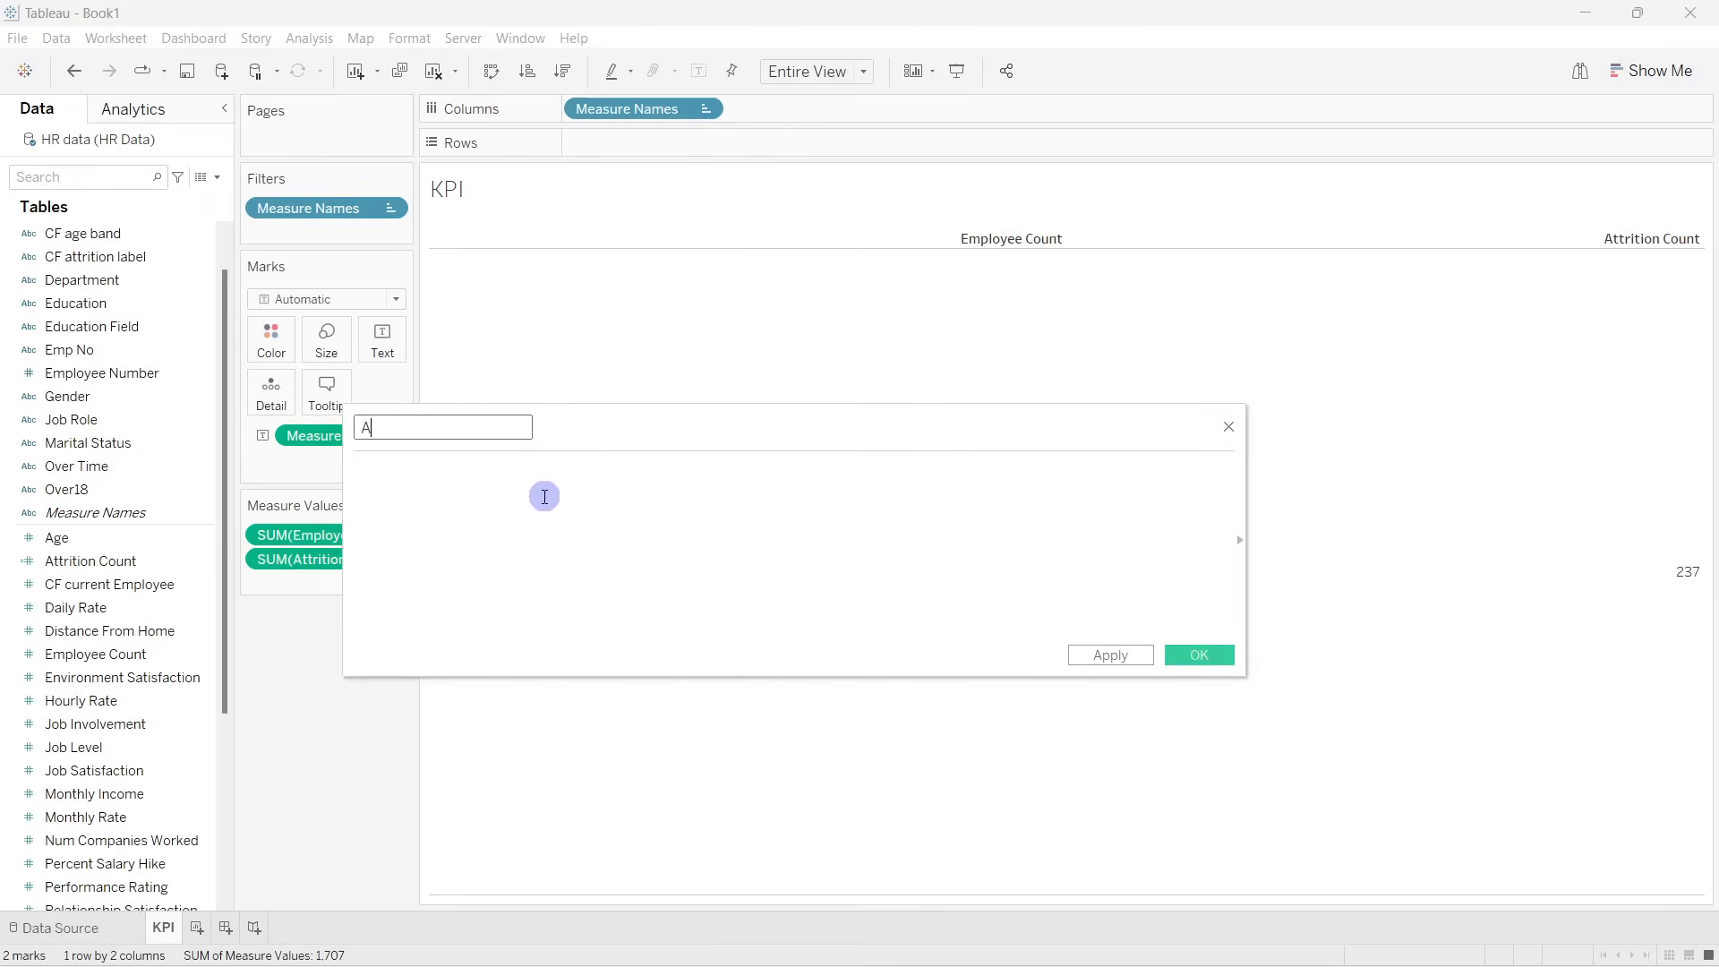
pyautogui.write('ttrition Rate')
pyautogui.press('Tab')
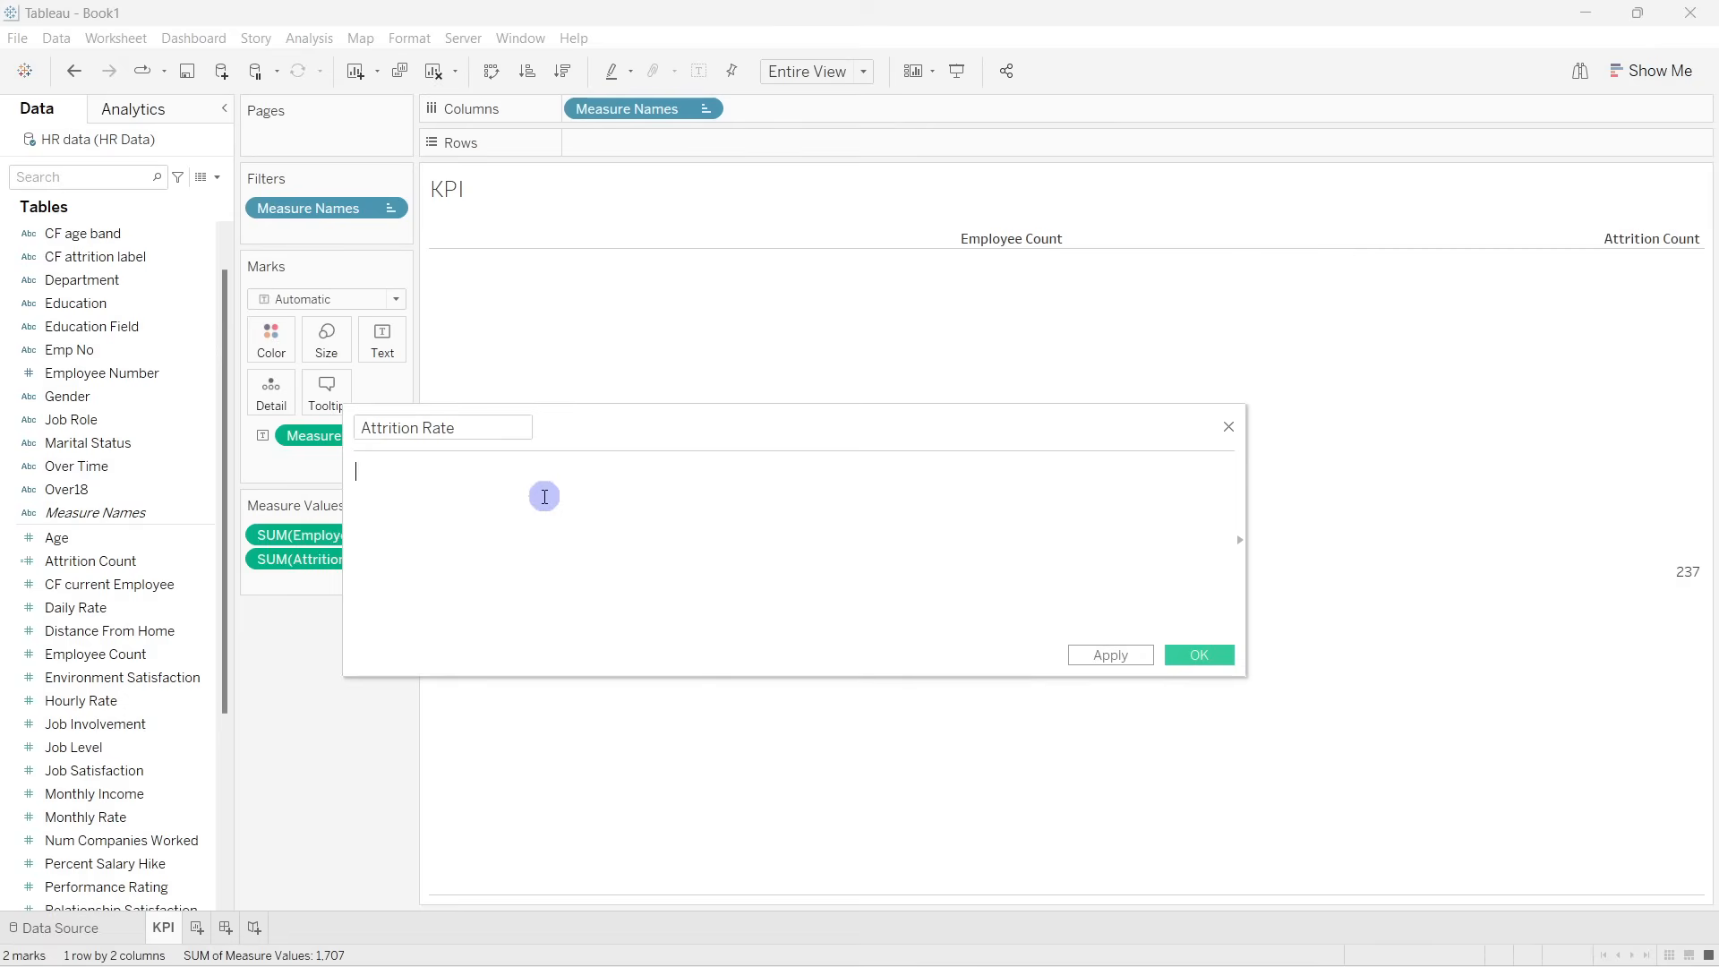
# Step: Enter the Attrition Rate formula SUM([Attrition Count])/SUM([Employee Count]) and save the calculated field
pyautogui.write('sum')
pyautogui.press('Return')
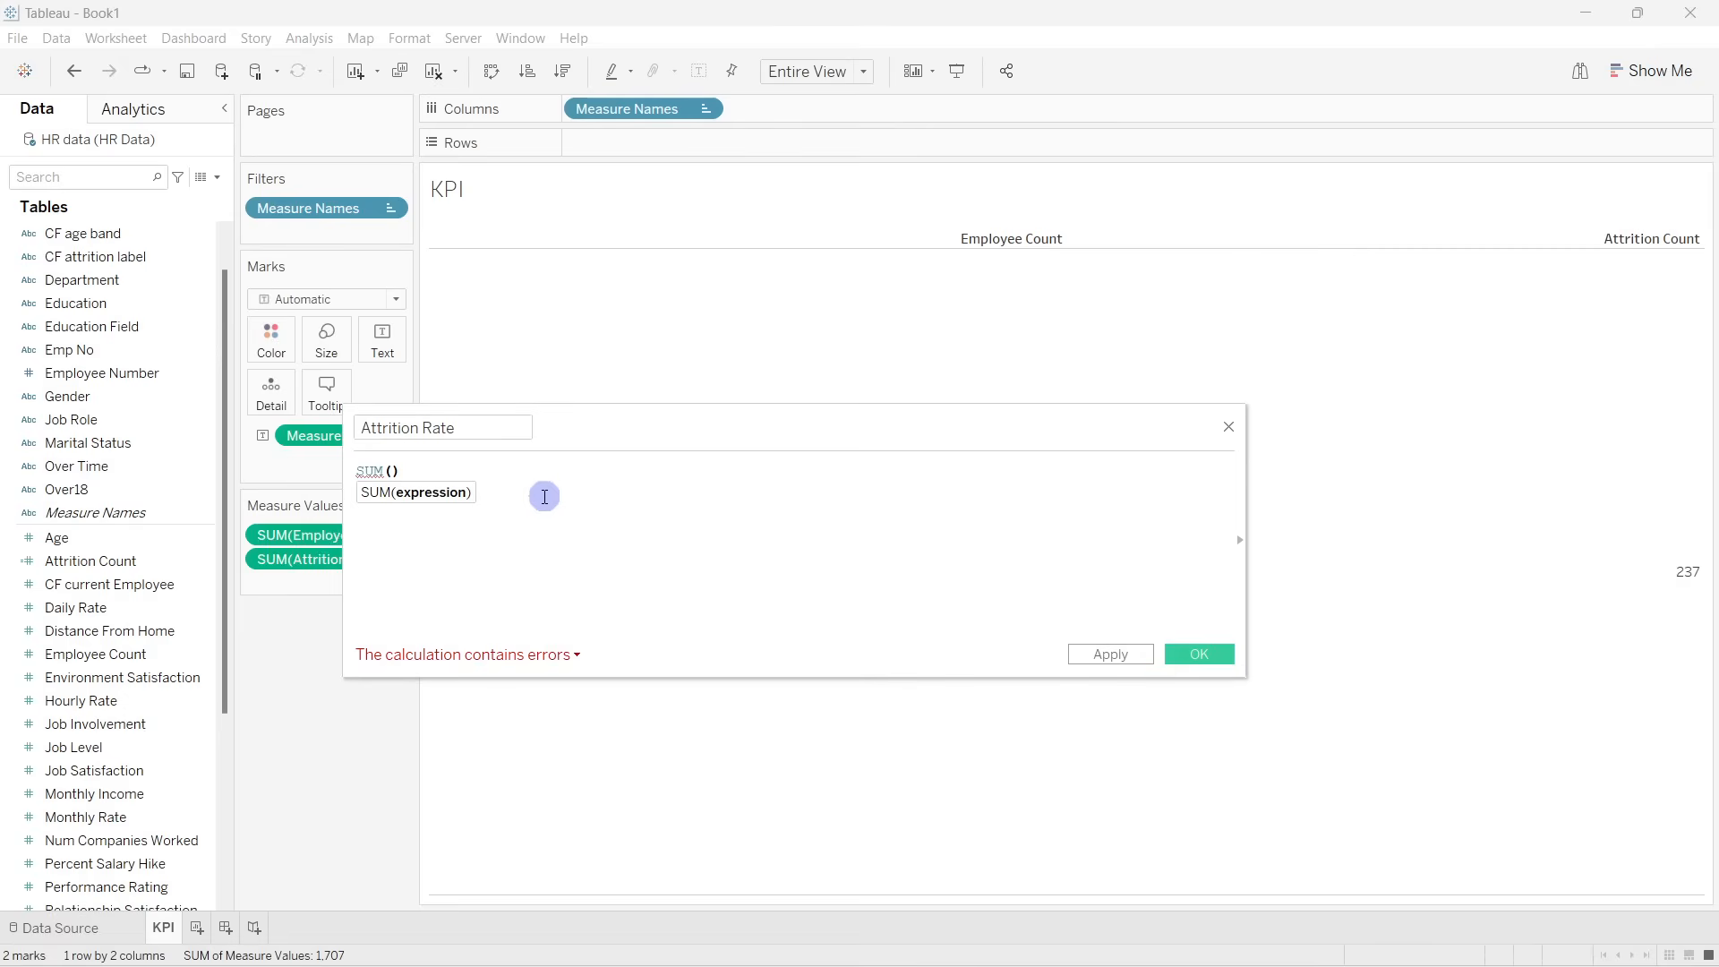
pyautogui.write('ATT')
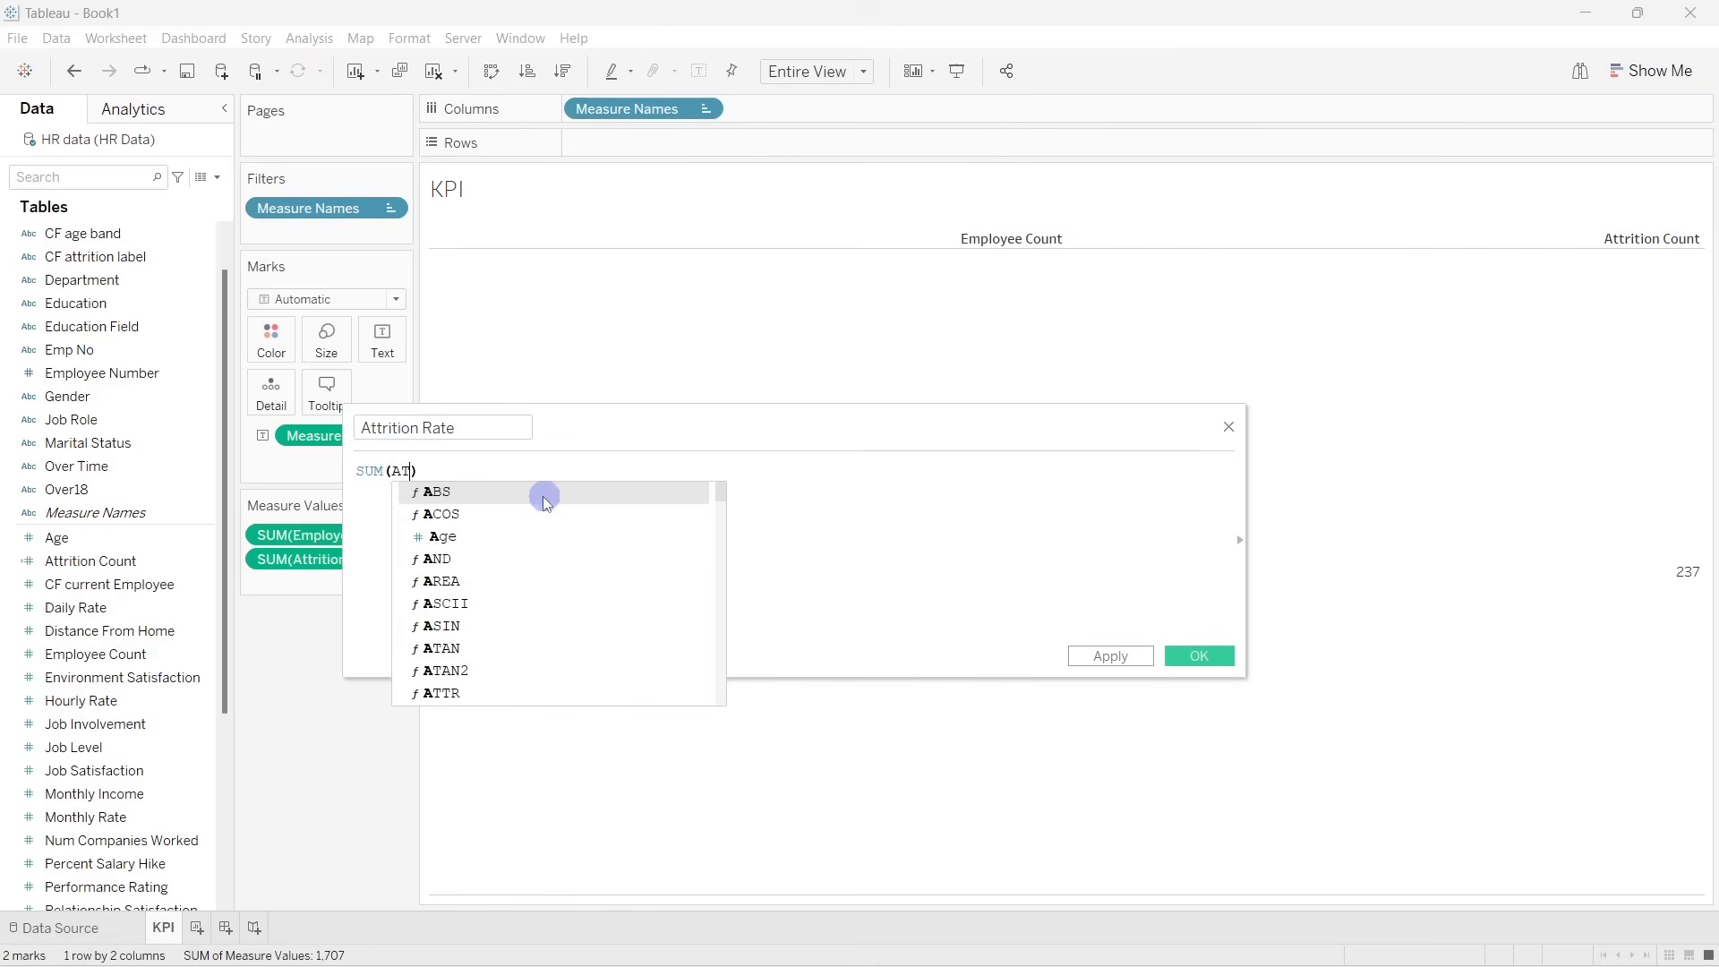
pyautogui.click(533, 542)
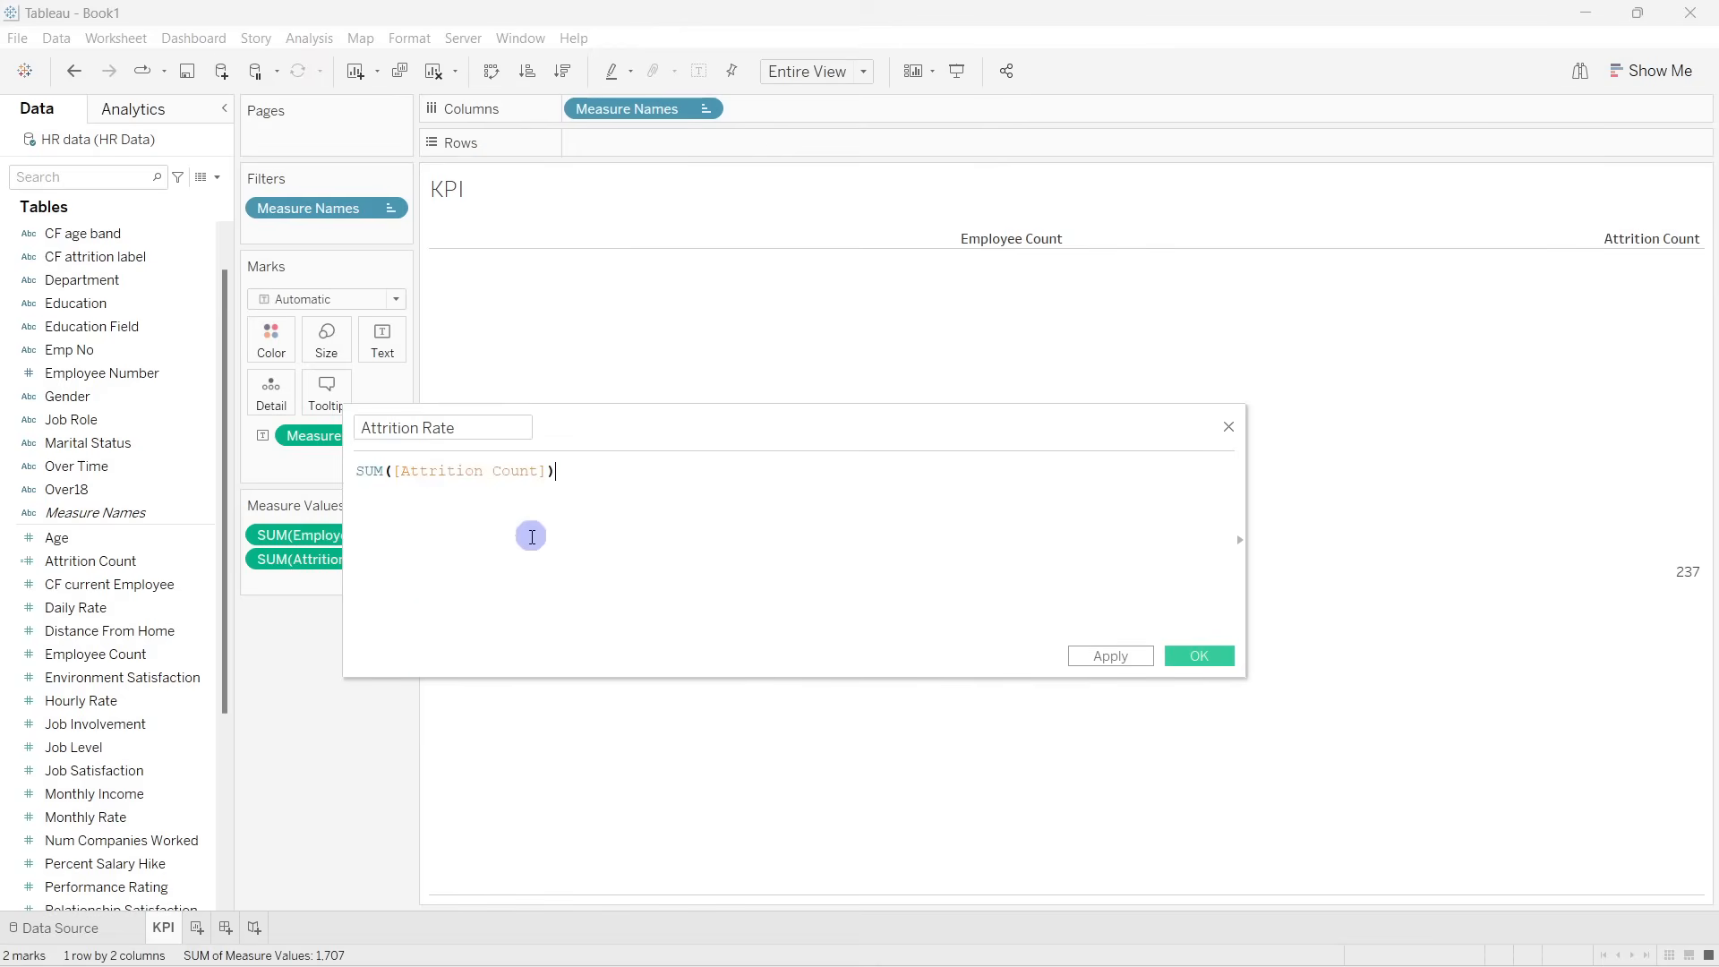
pyautogui.write('/SUM')
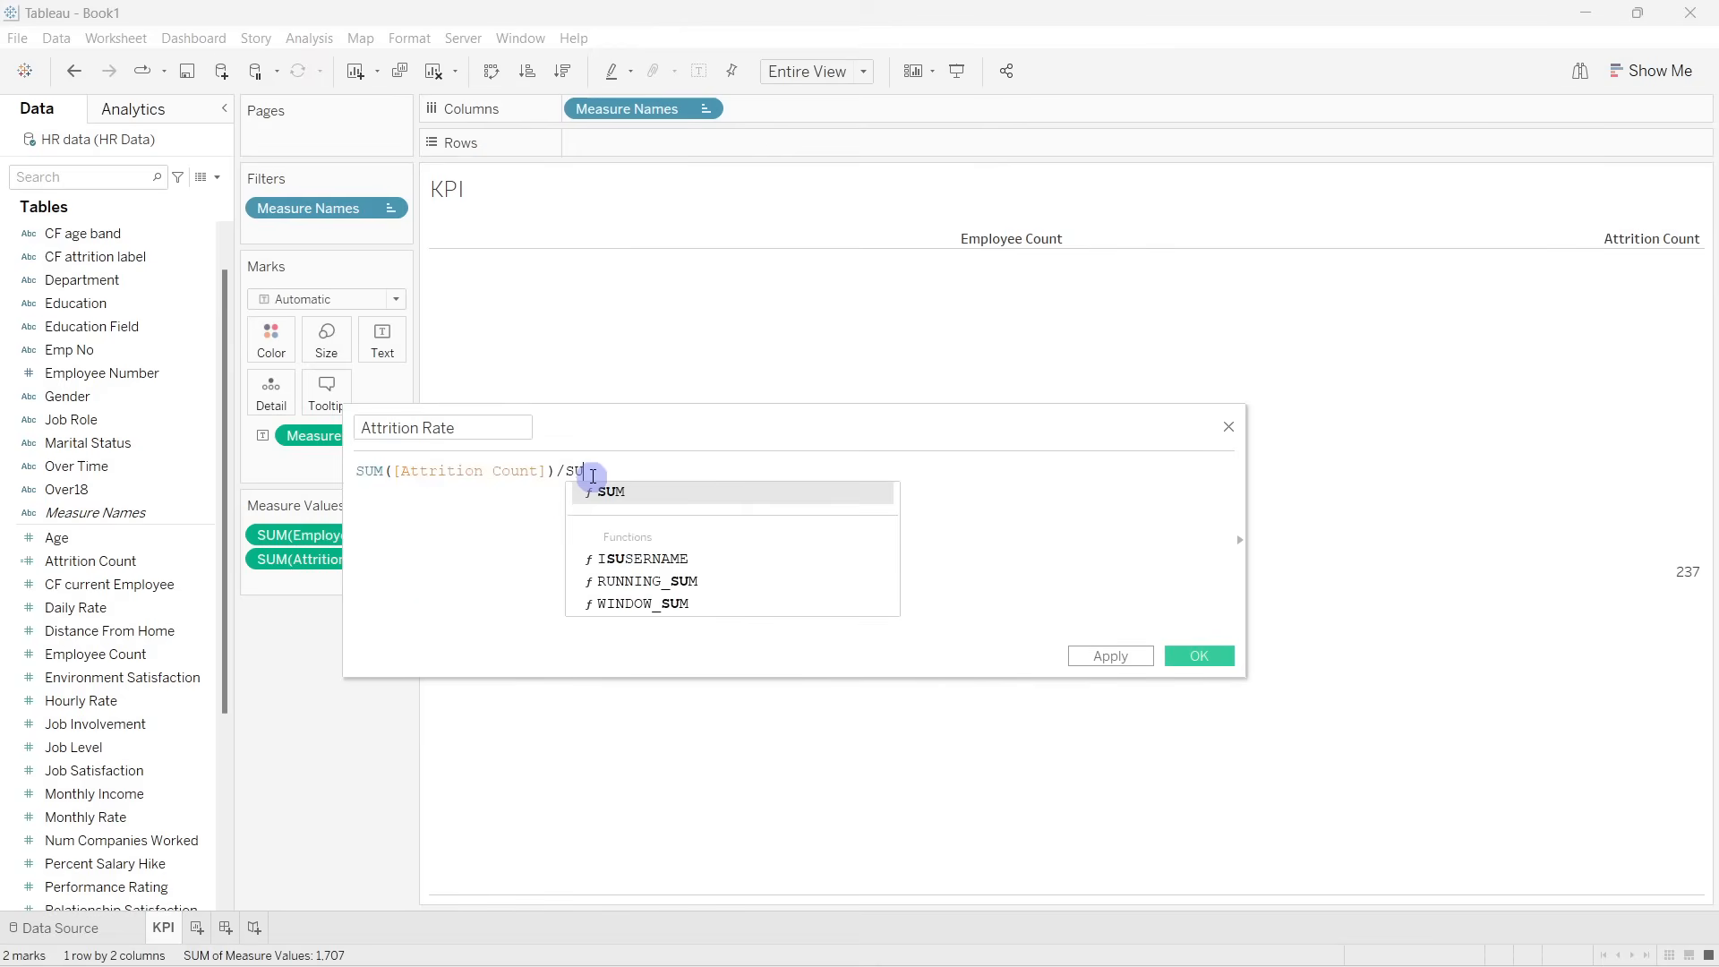
pyautogui.press('Return')
pyautogui.write('EMP')
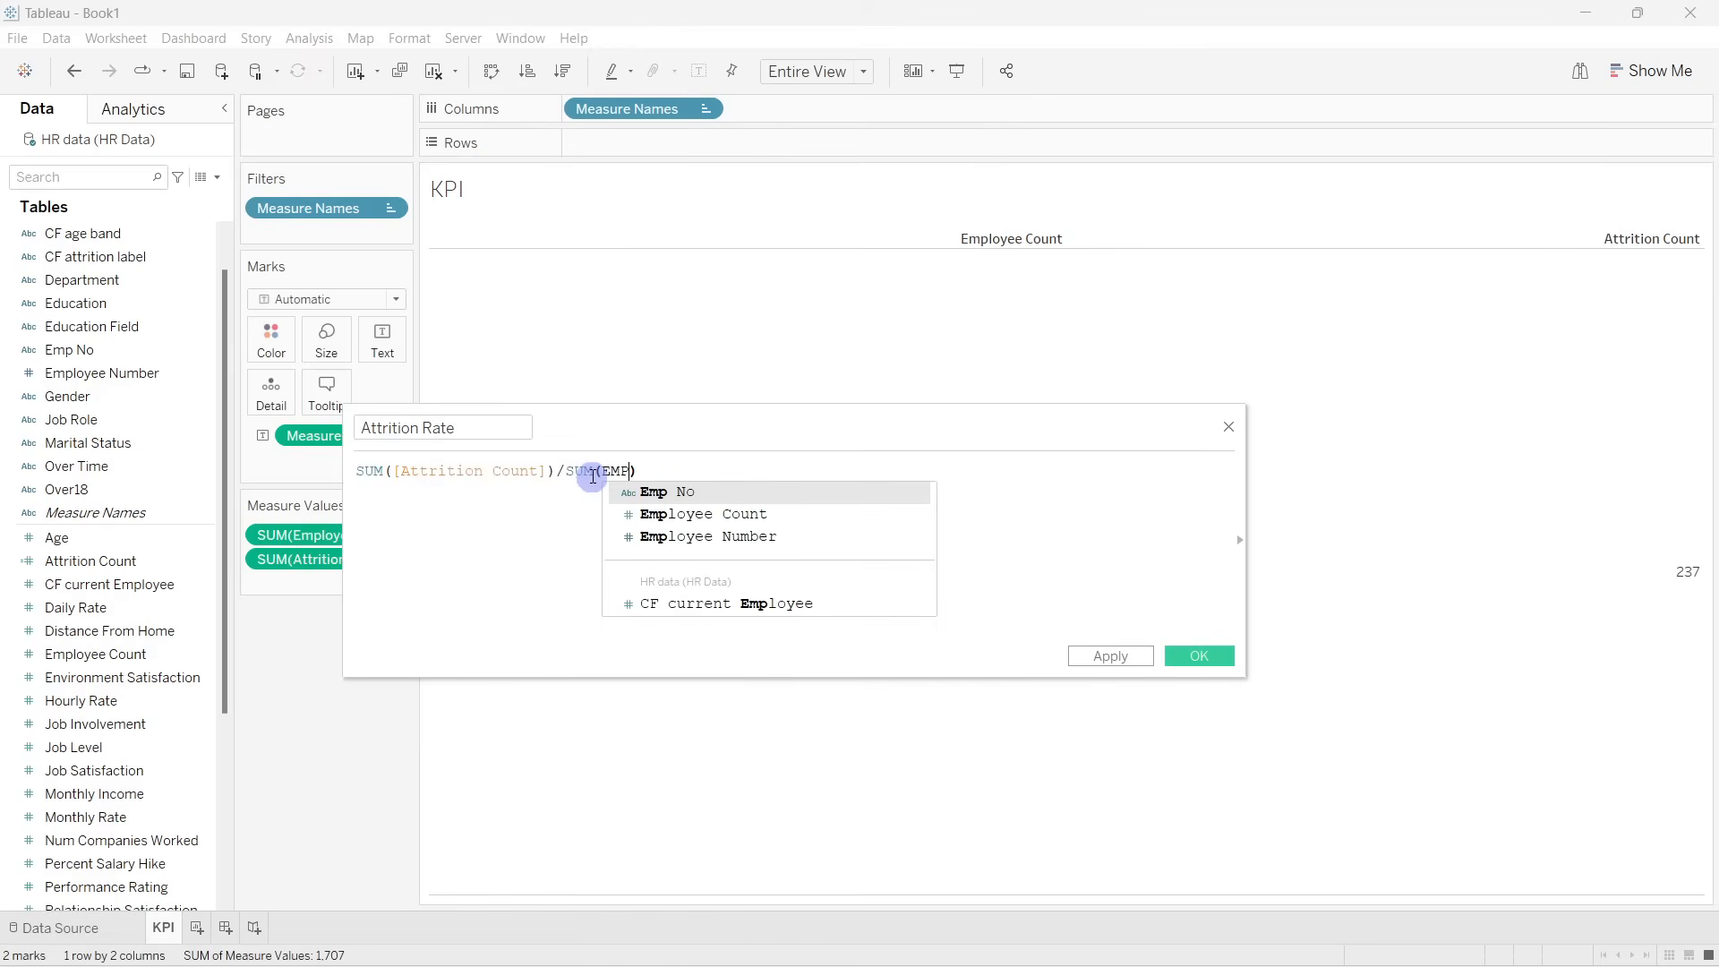
pyautogui.click(707, 514)
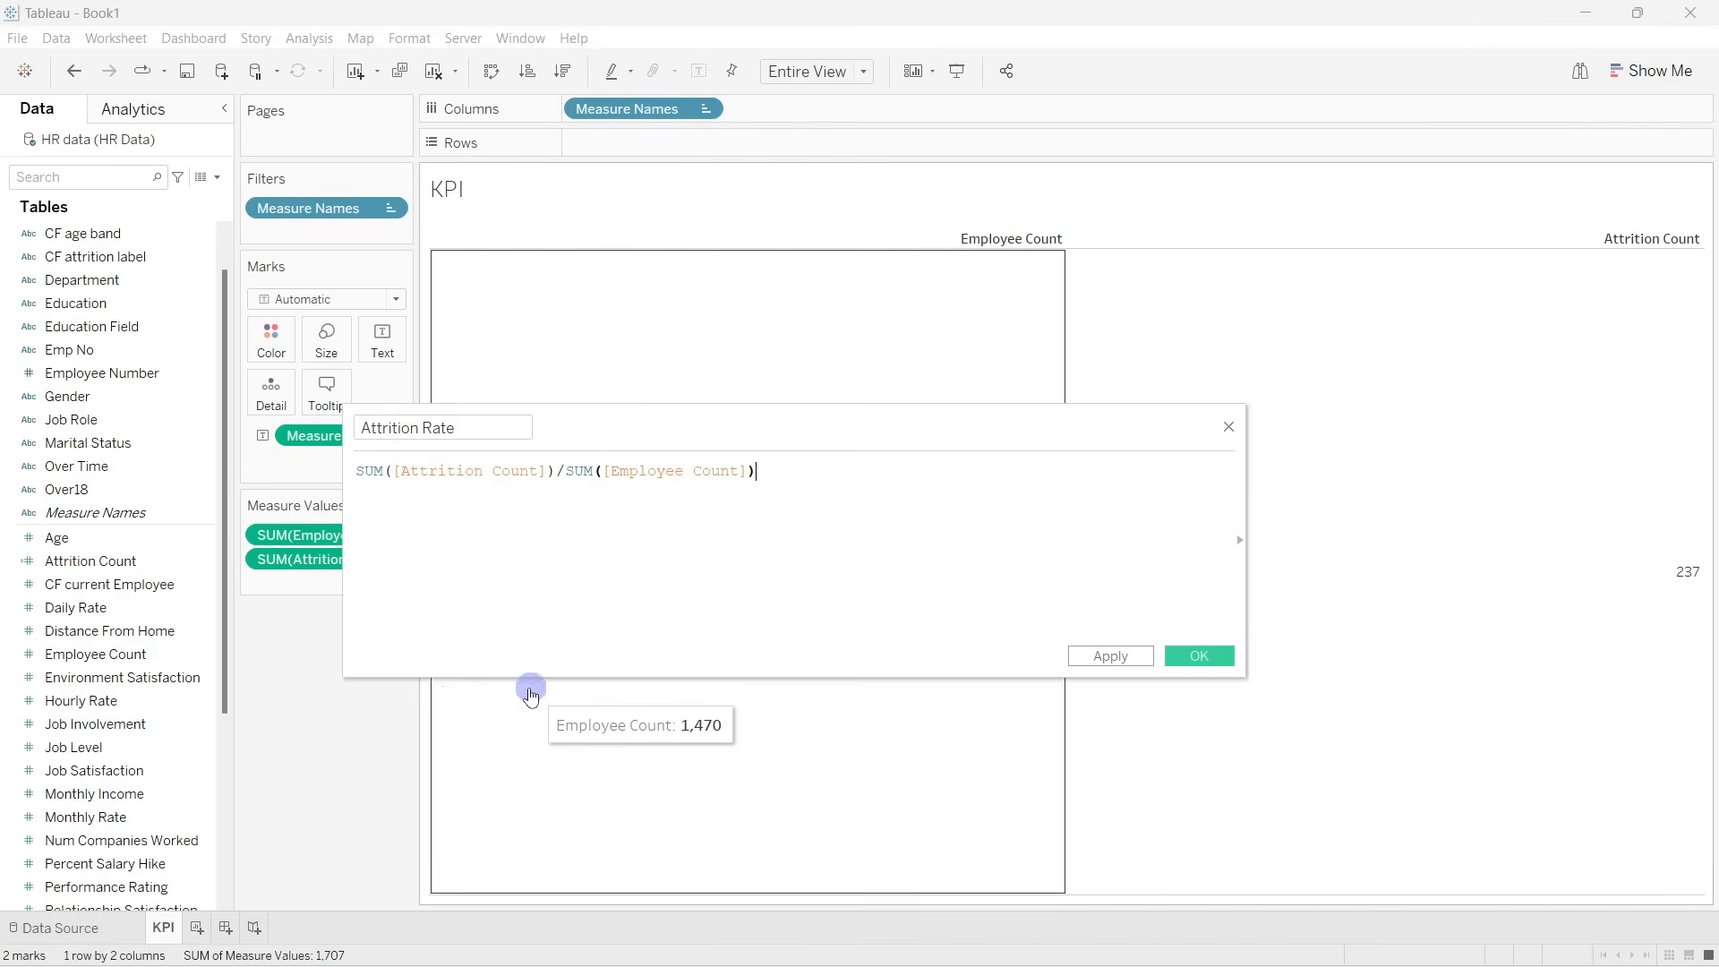
pyautogui.click(1216, 659)
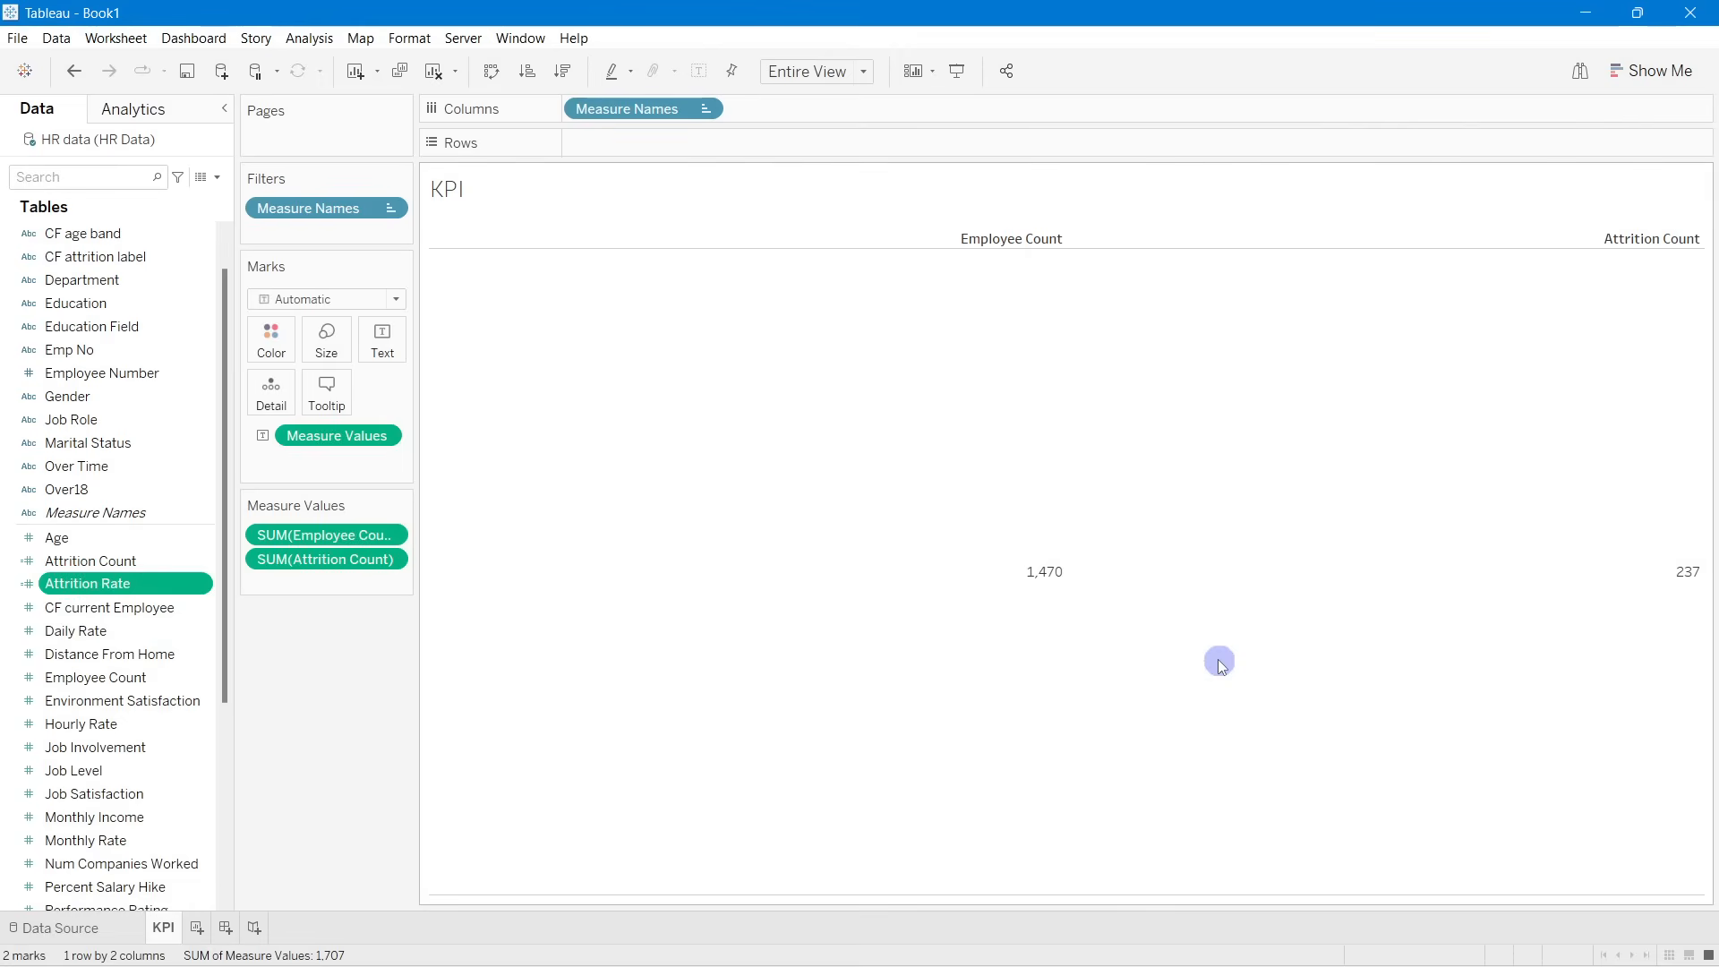
# Step: Add Attrition Rate to the KPI table and format its numbers as a percentage with 2 decimal places
pyautogui.doubleClick(140, 582)
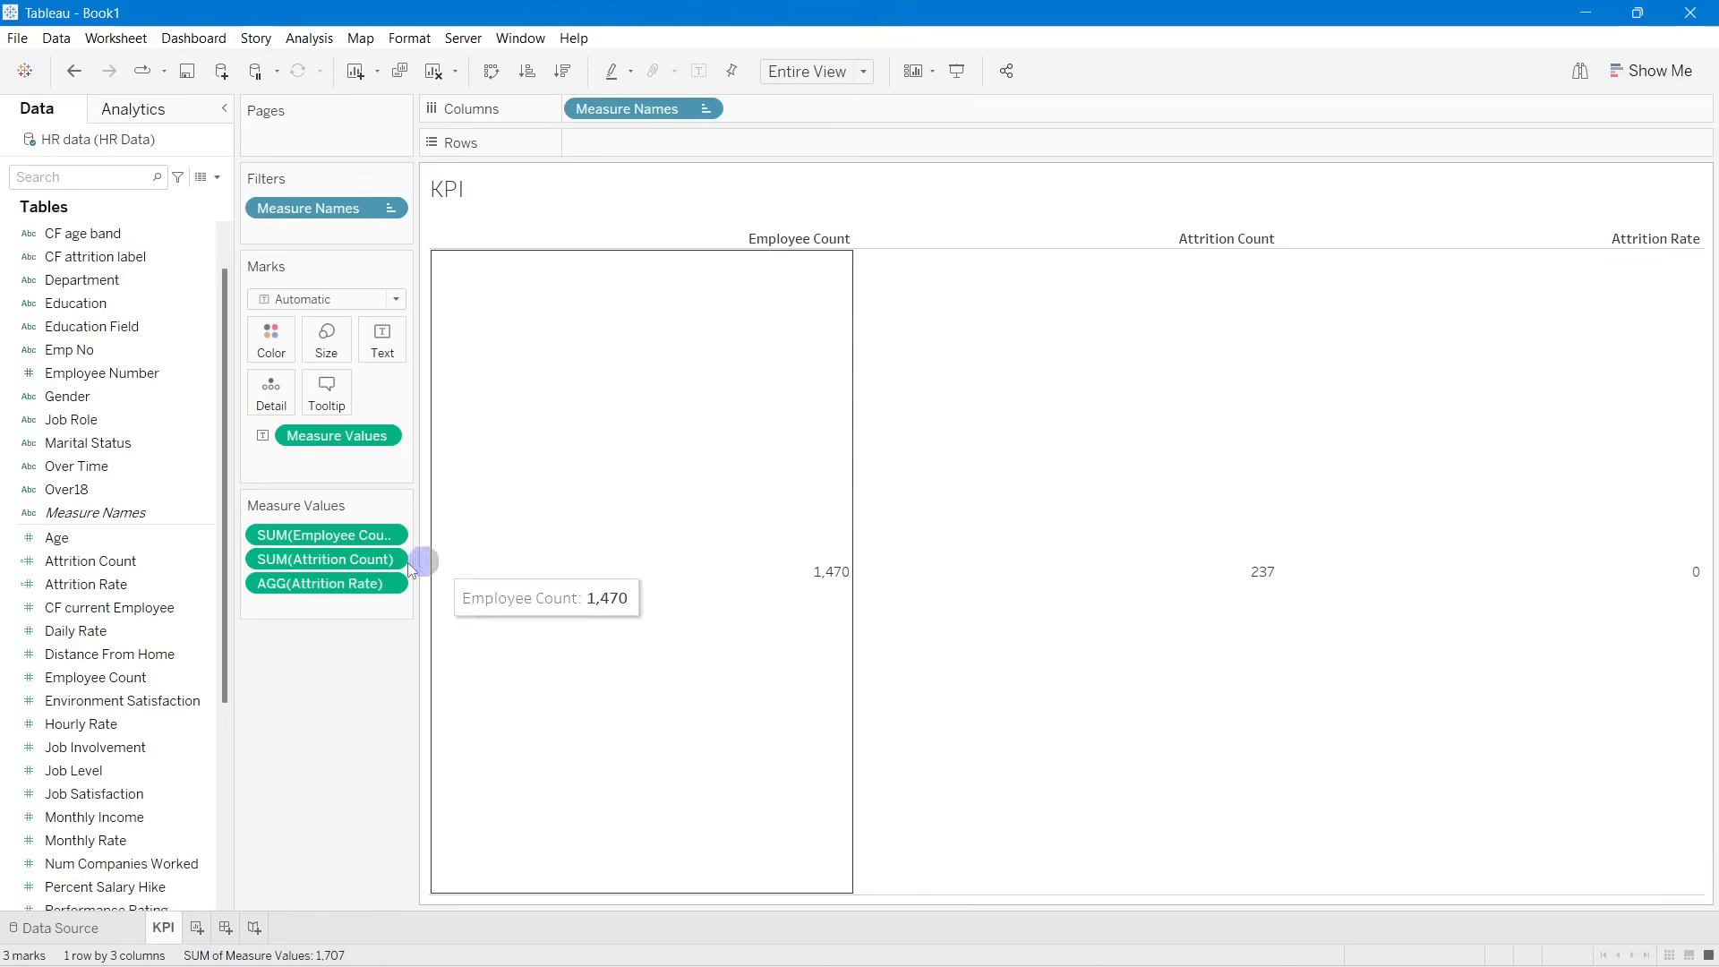
pyautogui.rightClick(308, 587)
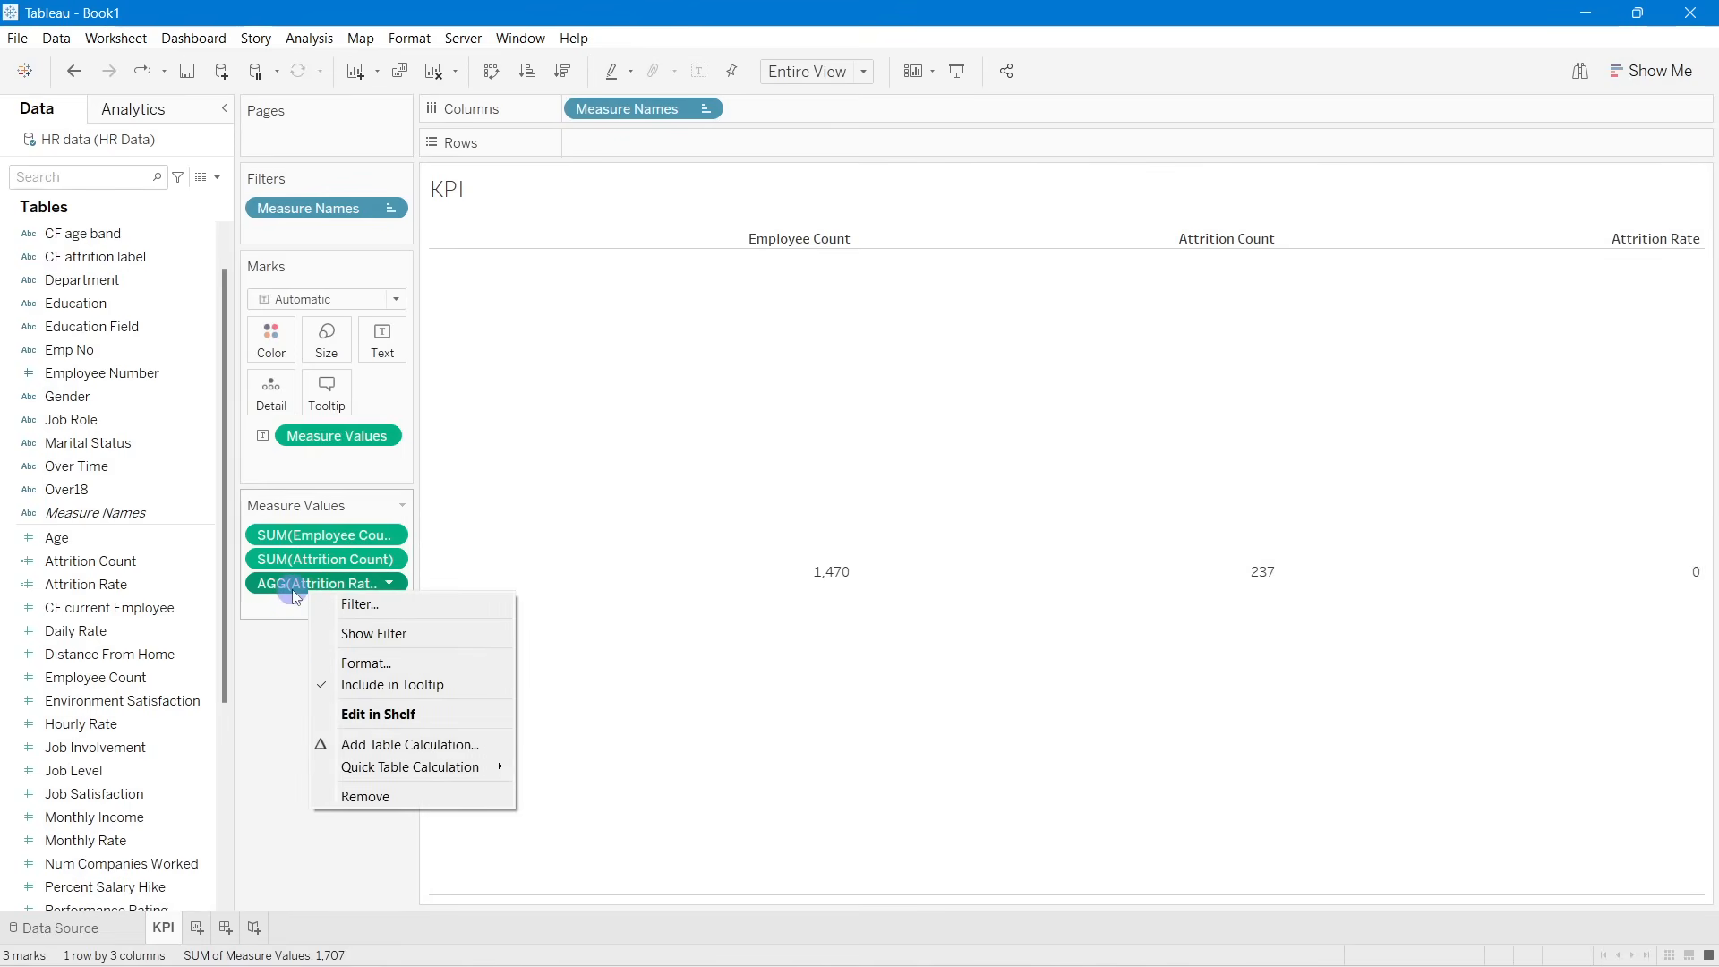
pyautogui.click(388, 662)
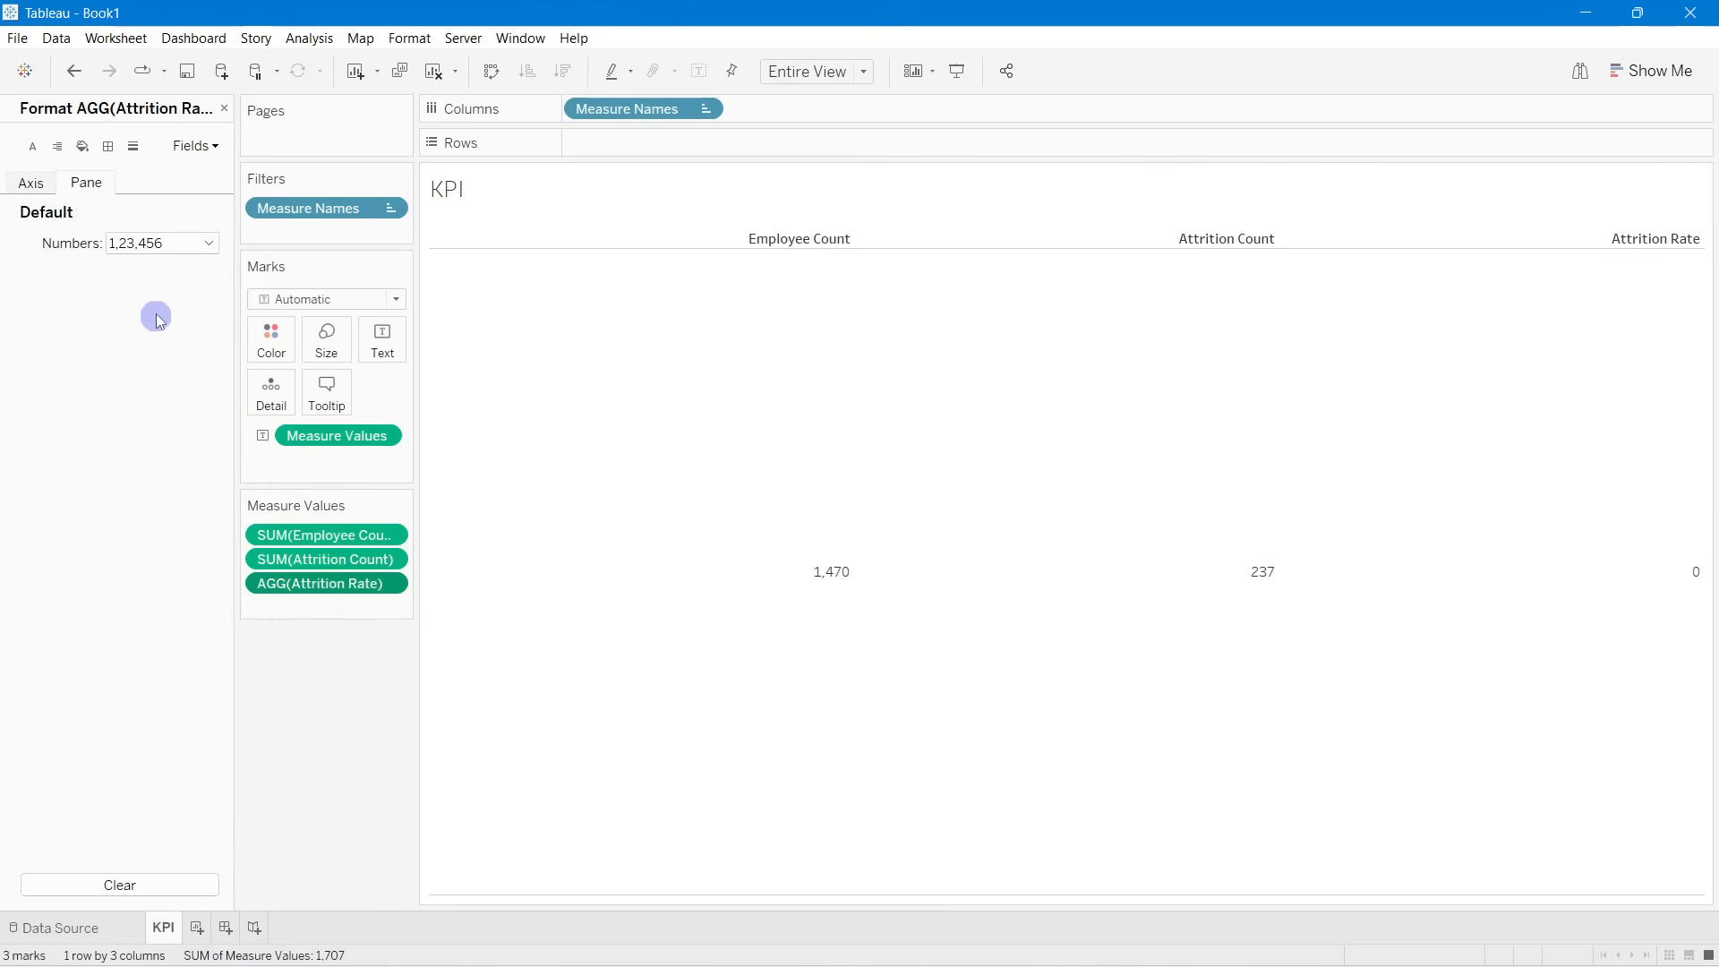
pyautogui.click(152, 242)
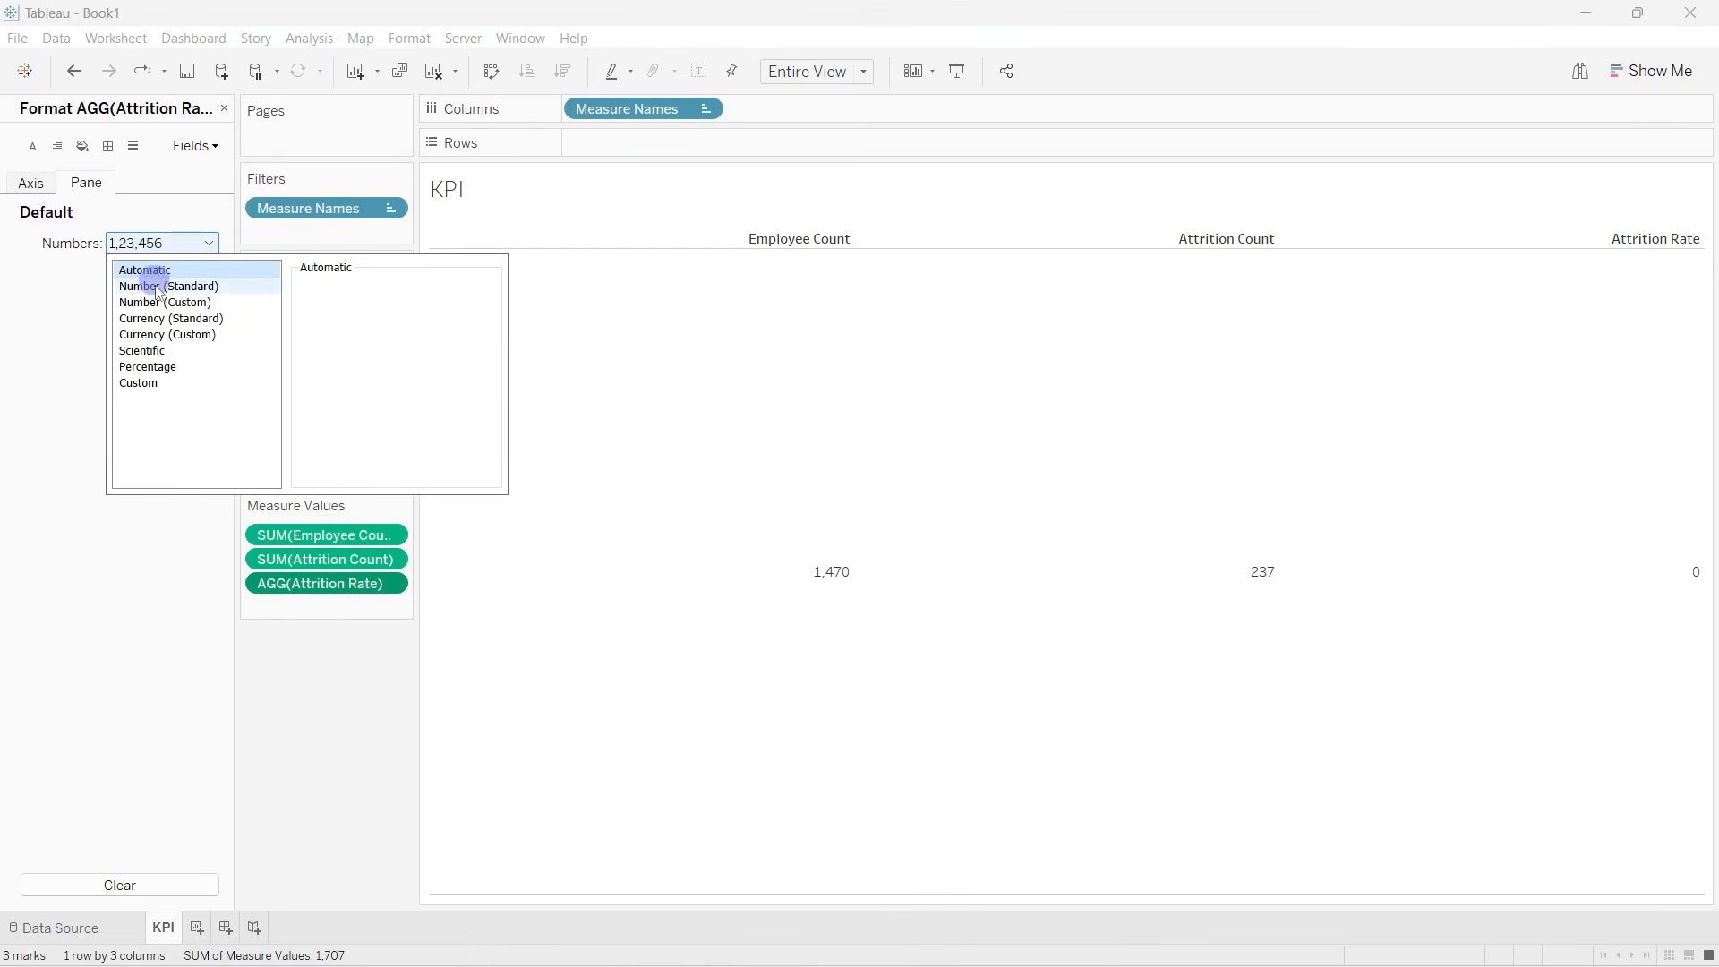
pyautogui.click(149, 366)
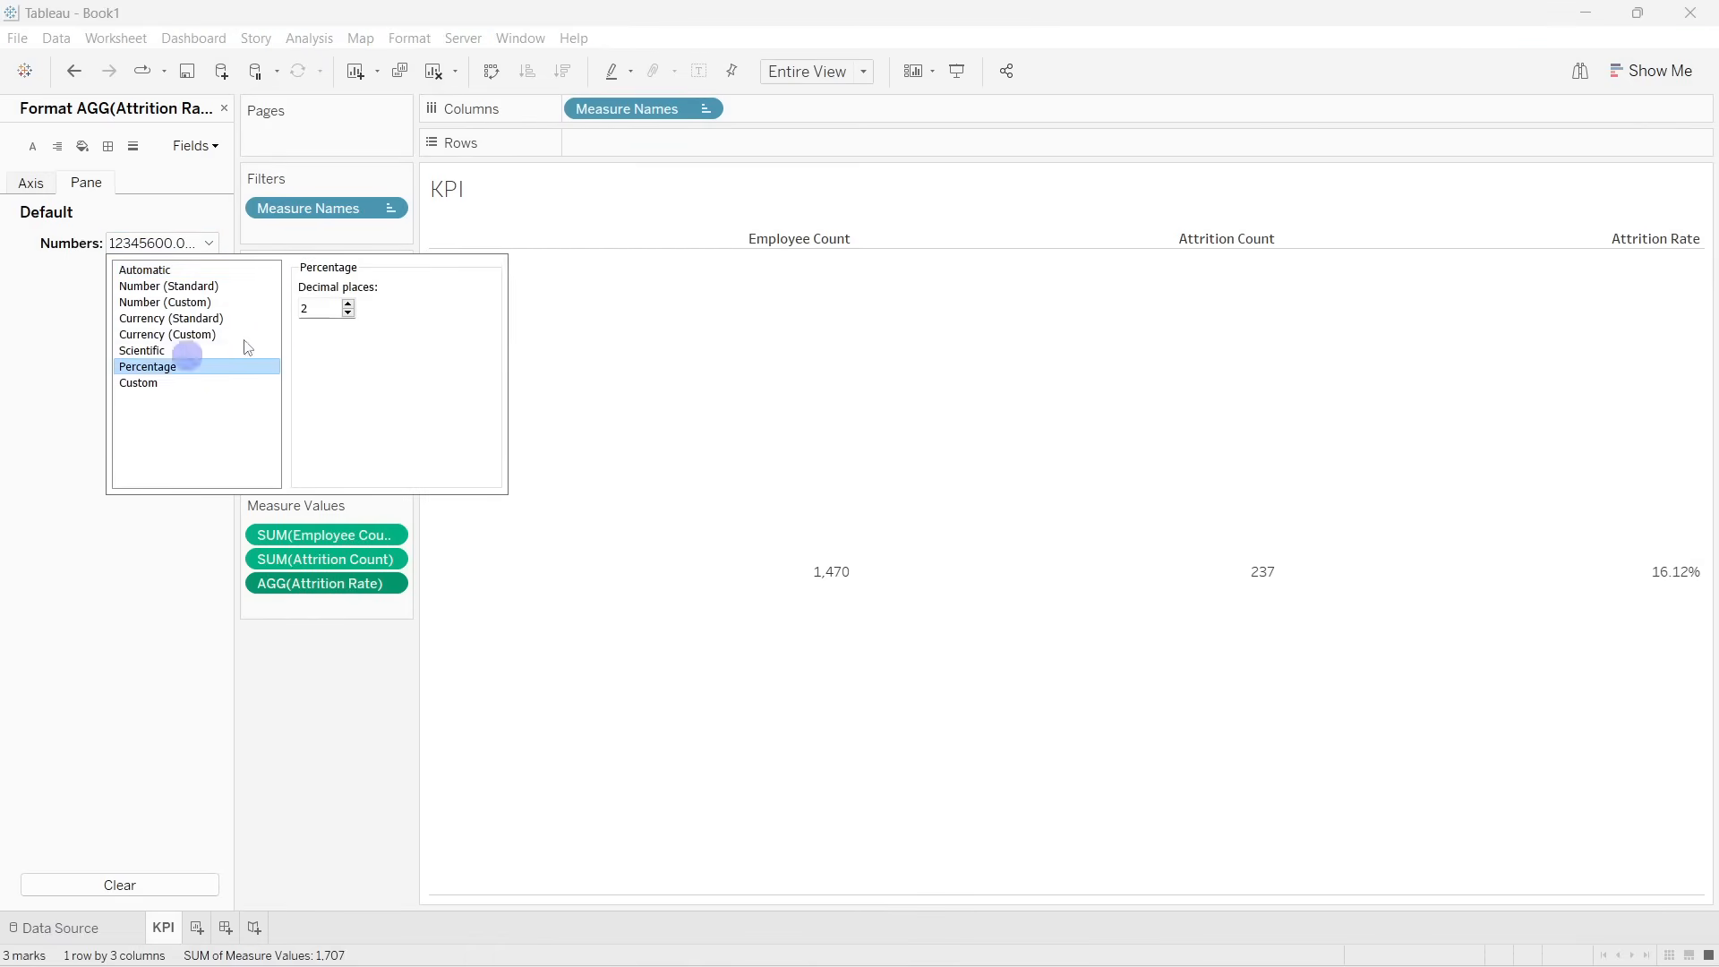
pyautogui.doubleClick(307, 310)
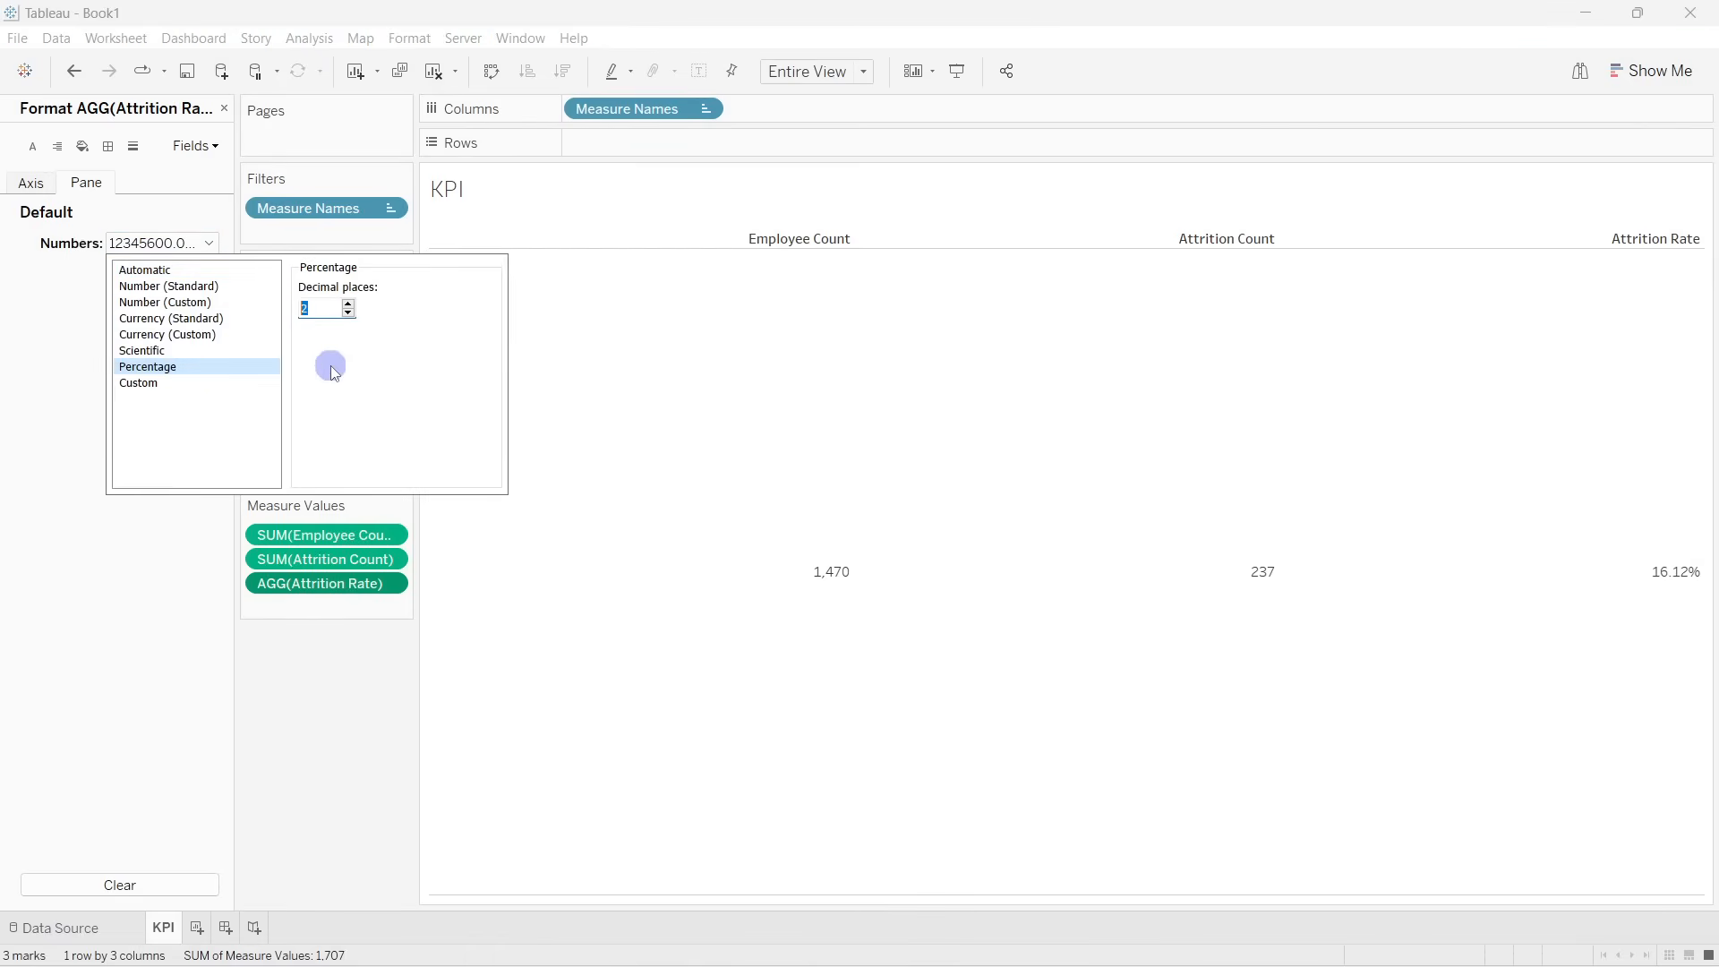
pyautogui.click(335, 743)
pyautogui.moveTo(1690, 551)
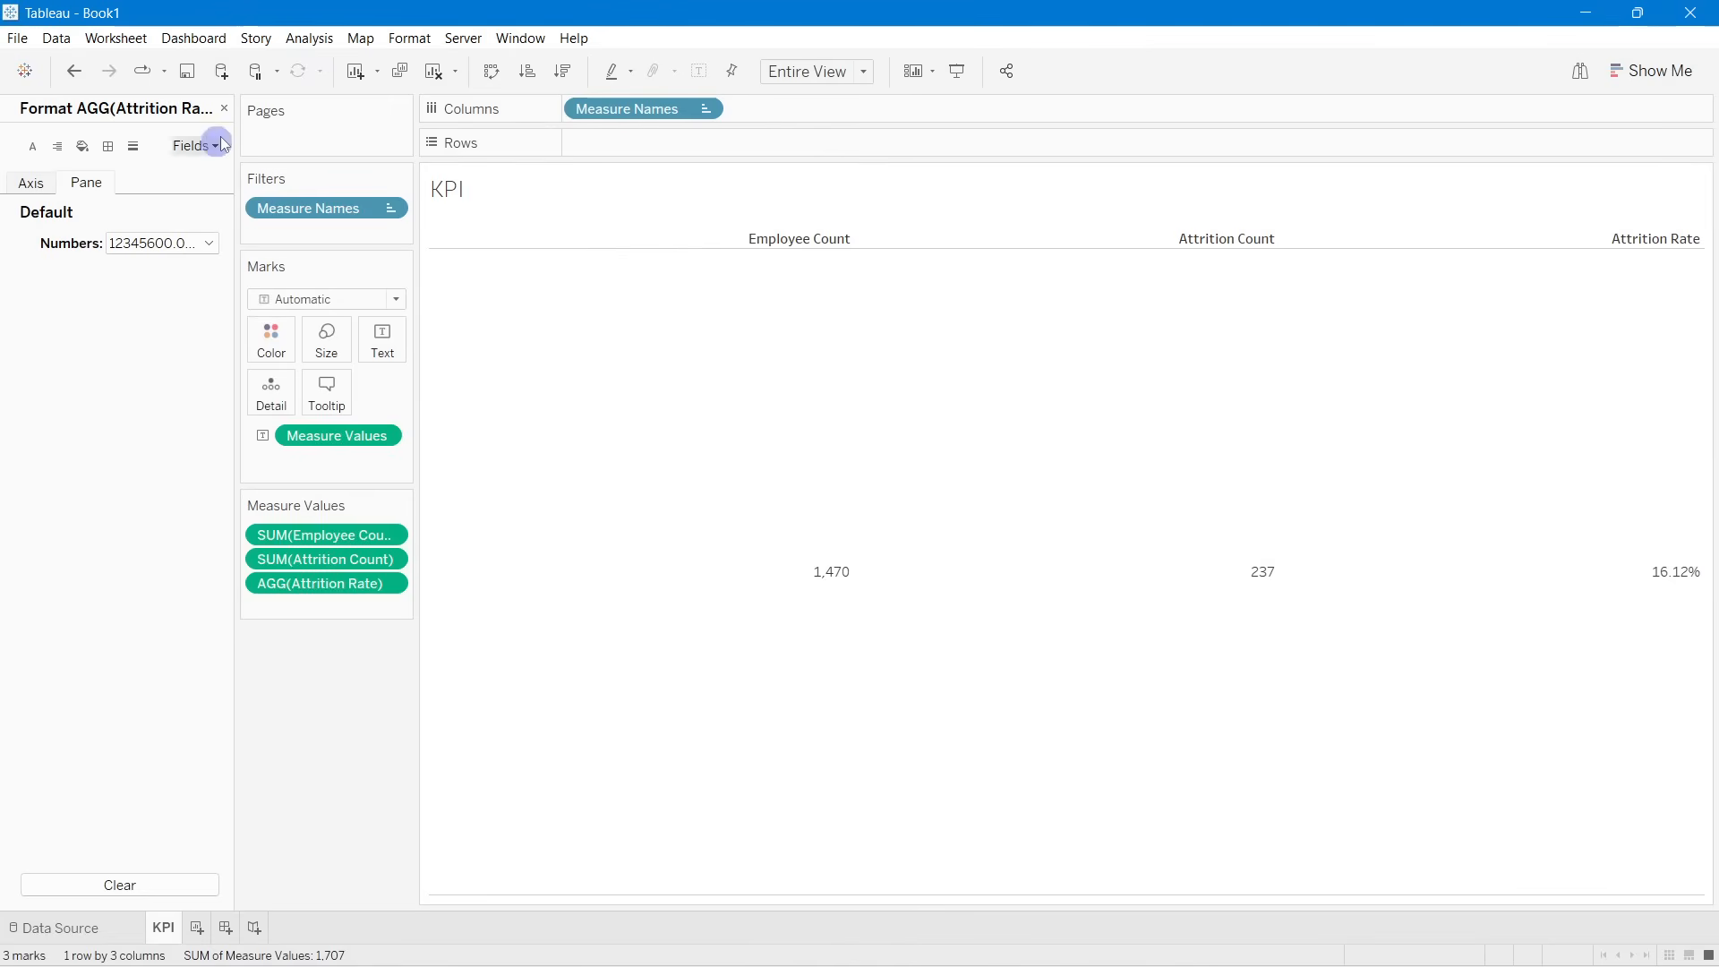
pyautogui.click(225, 108)
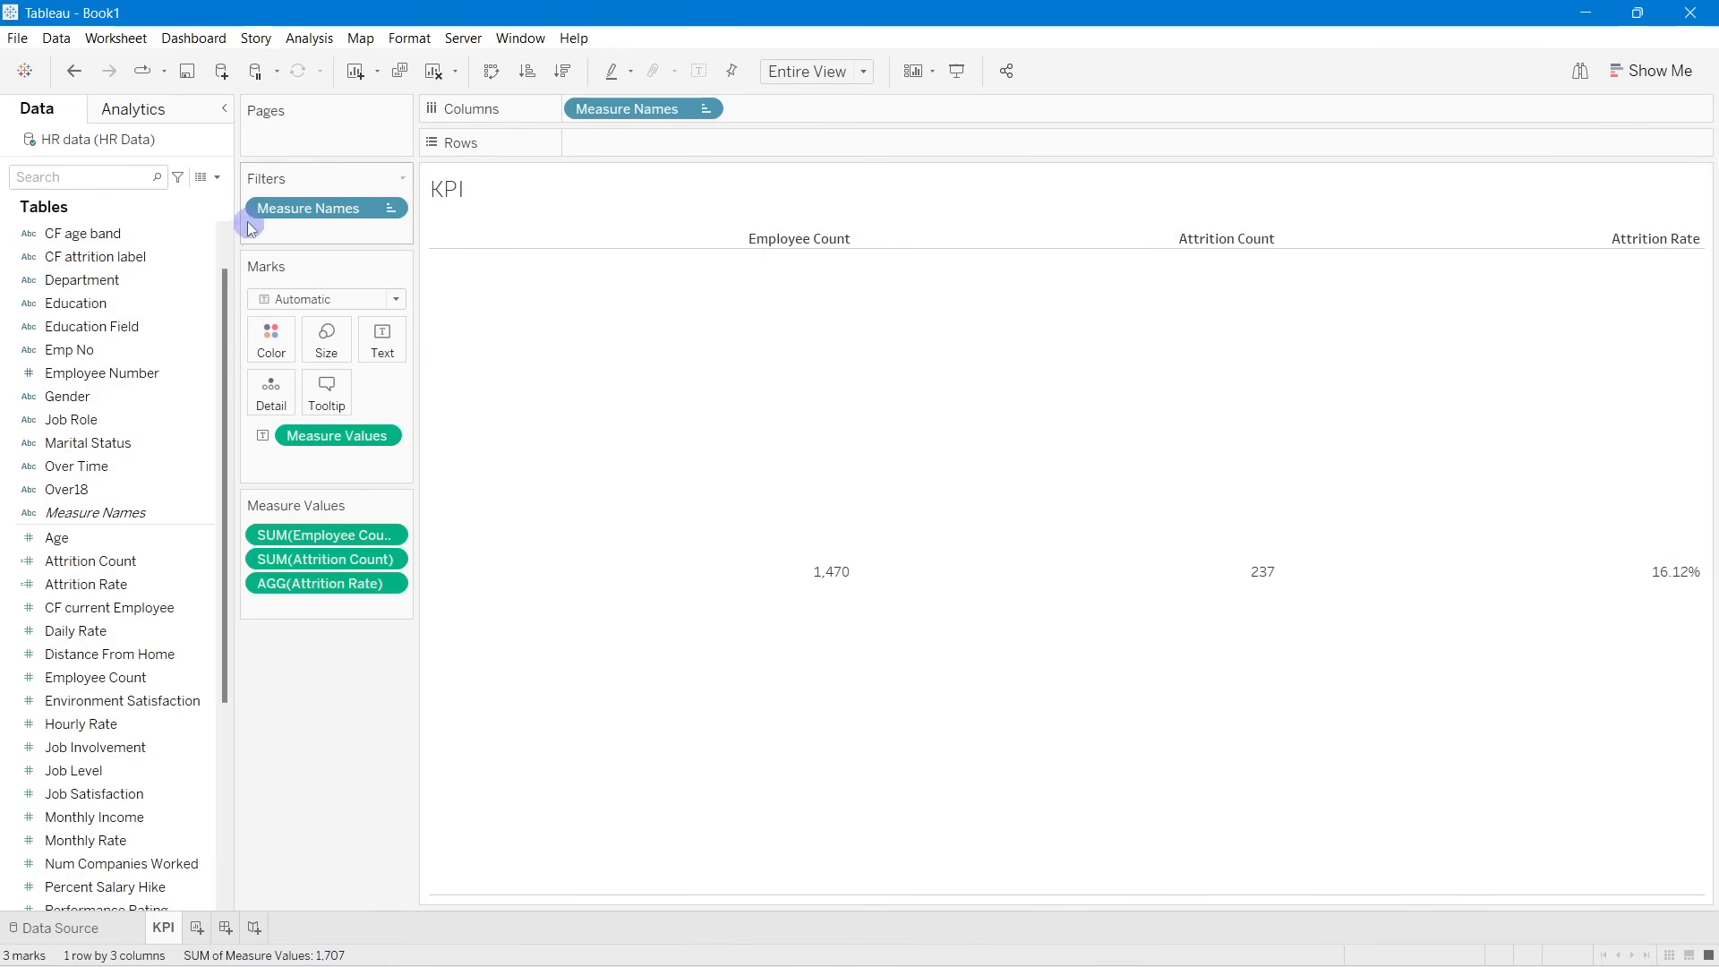
# Step: Start another calculated field and name it Active Employees
pyautogui.click(215, 177)
pyautogui.click(146, 192)
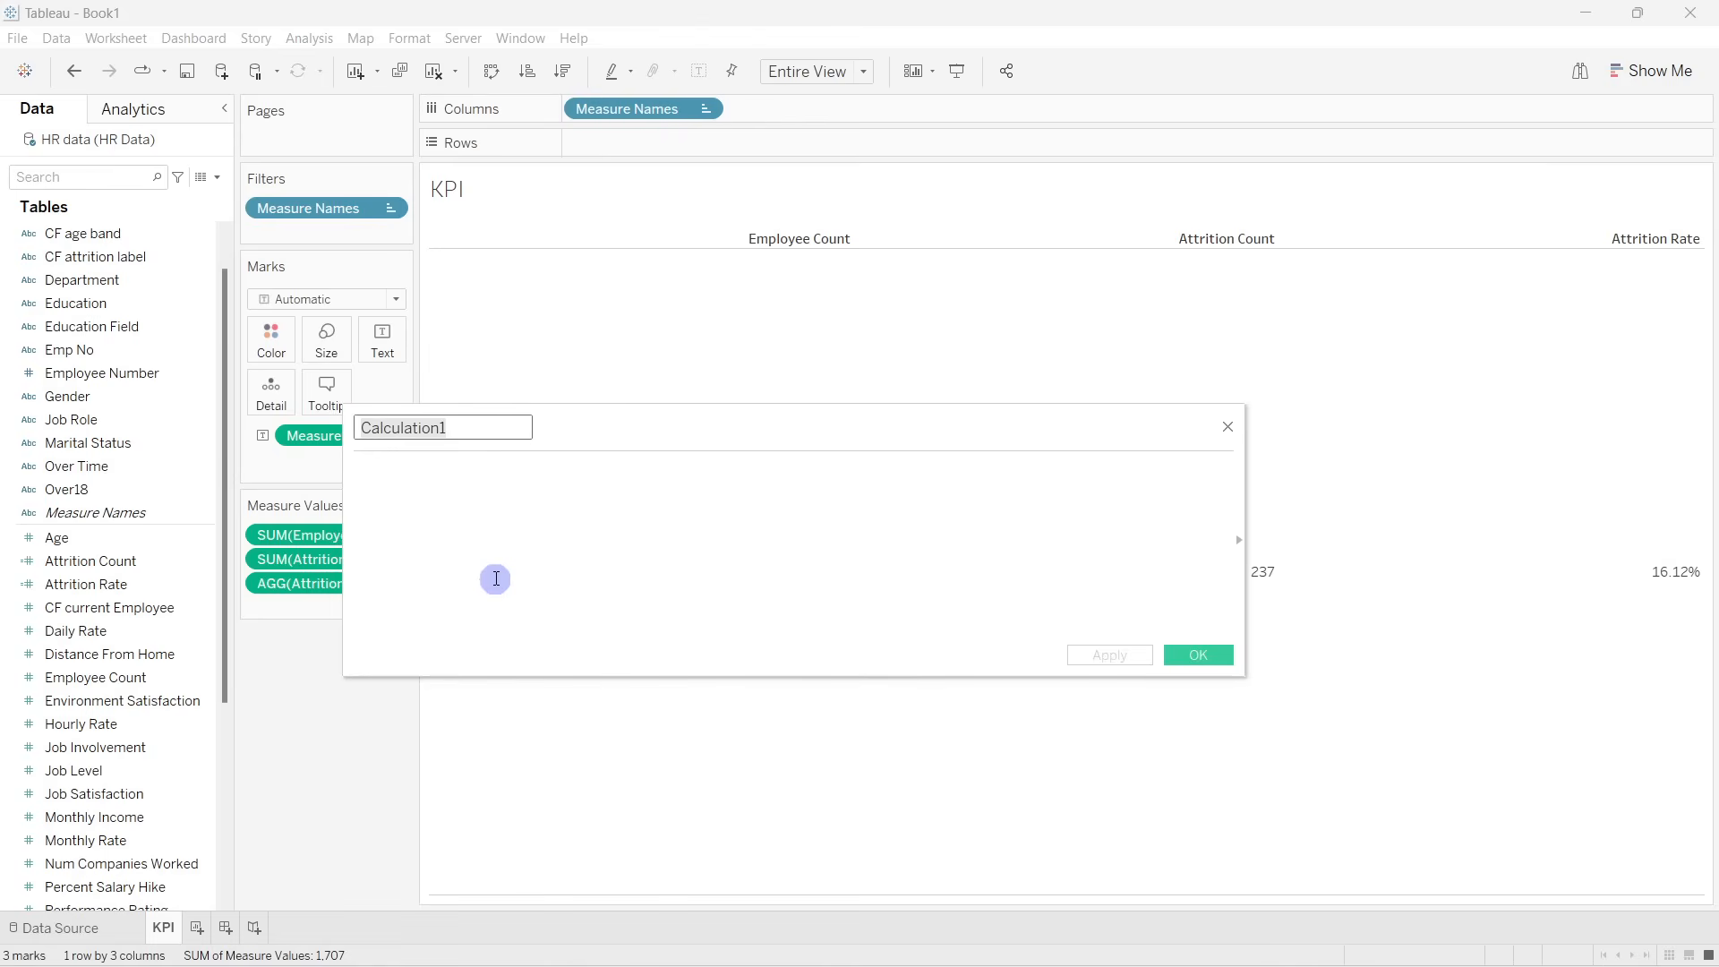
pyautogui.write('a')
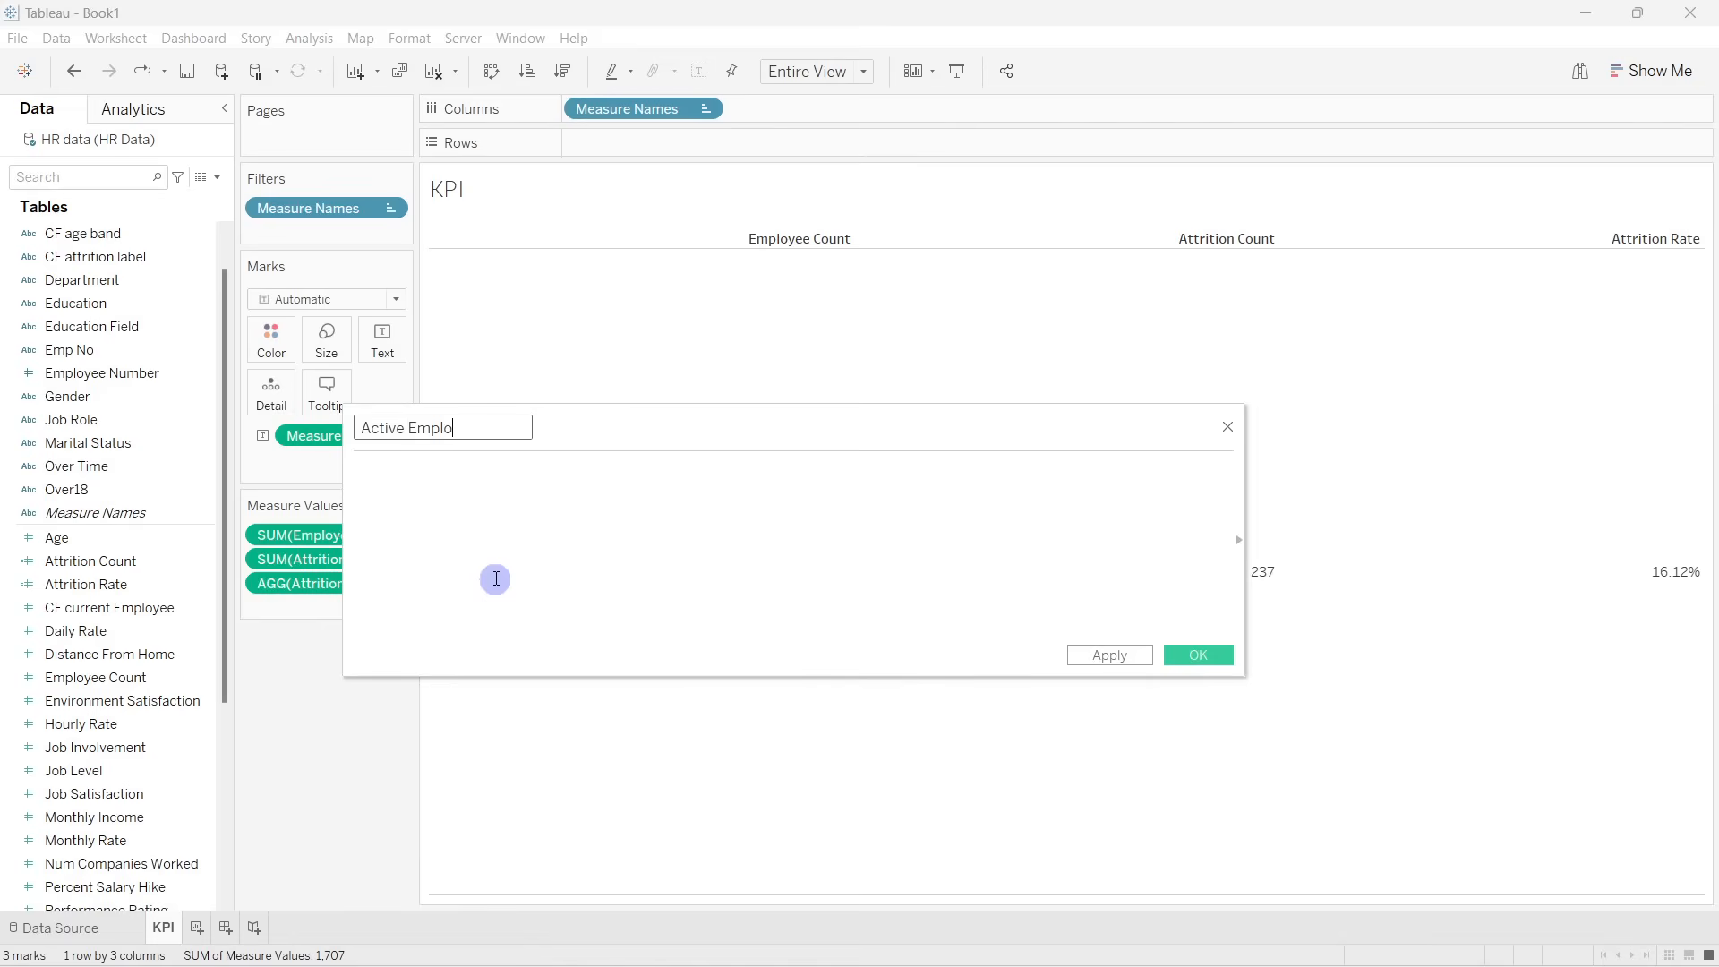
pyautogui.write('s')
# Step: Enter the Active Employees formula SUM([Employee Count])-SUM([Attrition Count]) and save the calculated field
pyautogui.click(496, 580)
pyautogui.write('su')
pyautogui.press('Return')
pyautogui.write('emp')
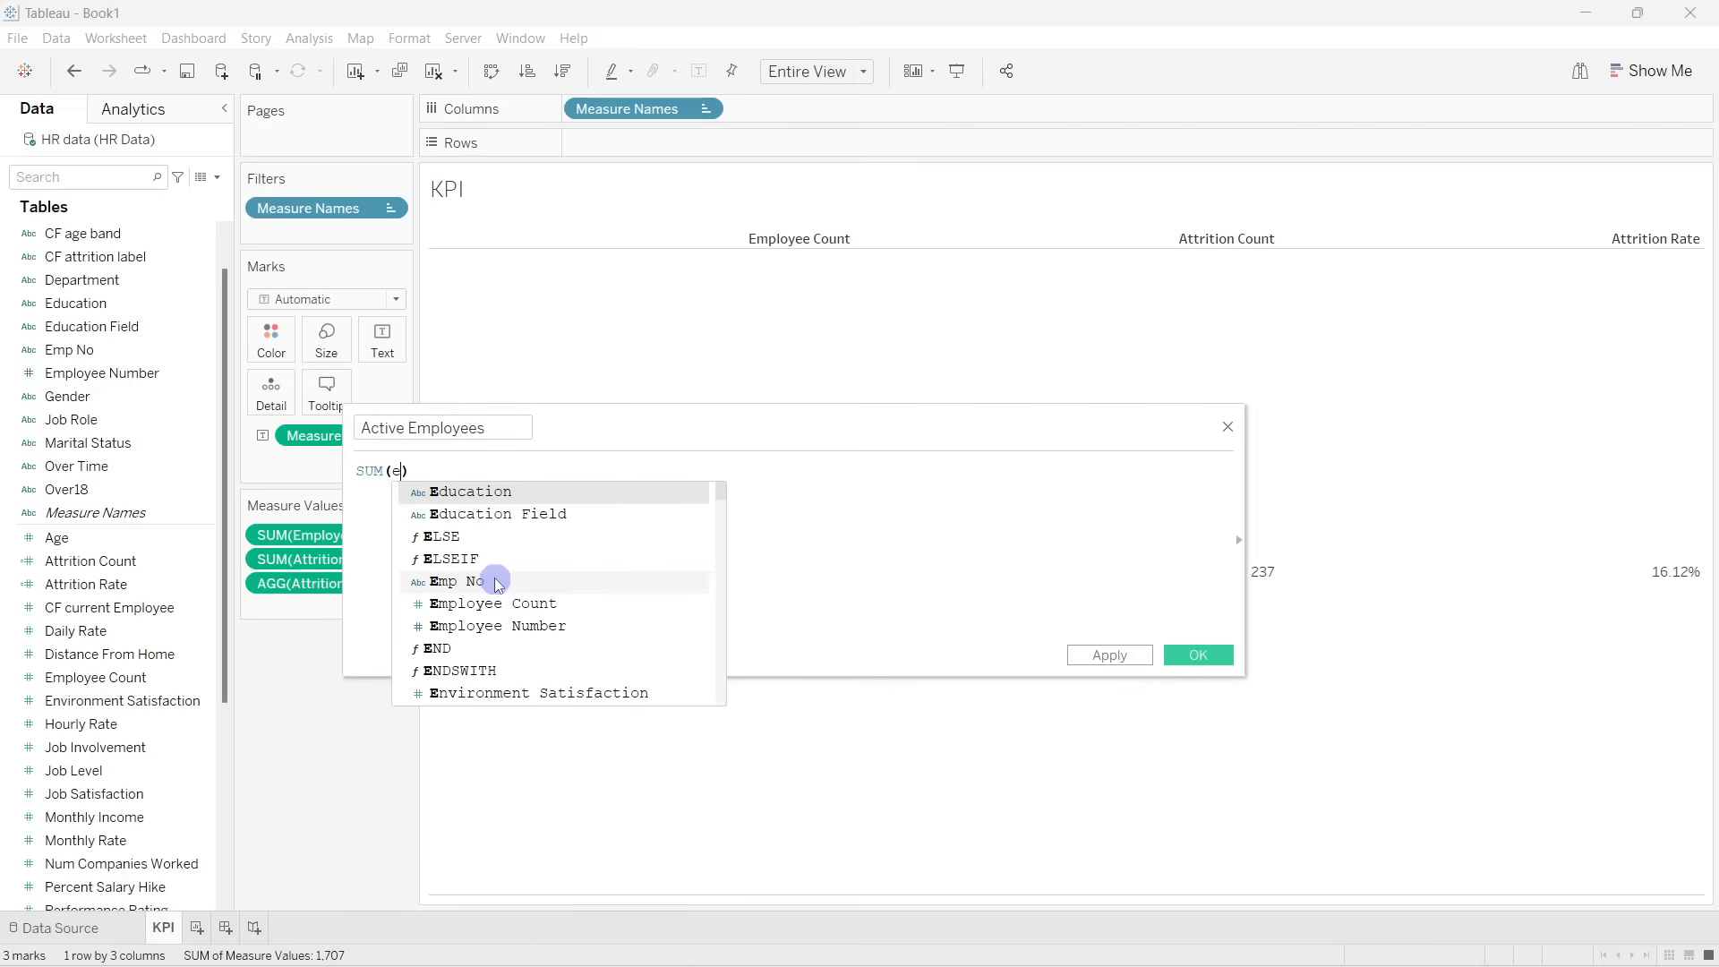
pyautogui.press('Down')
pyautogui.press('Return')
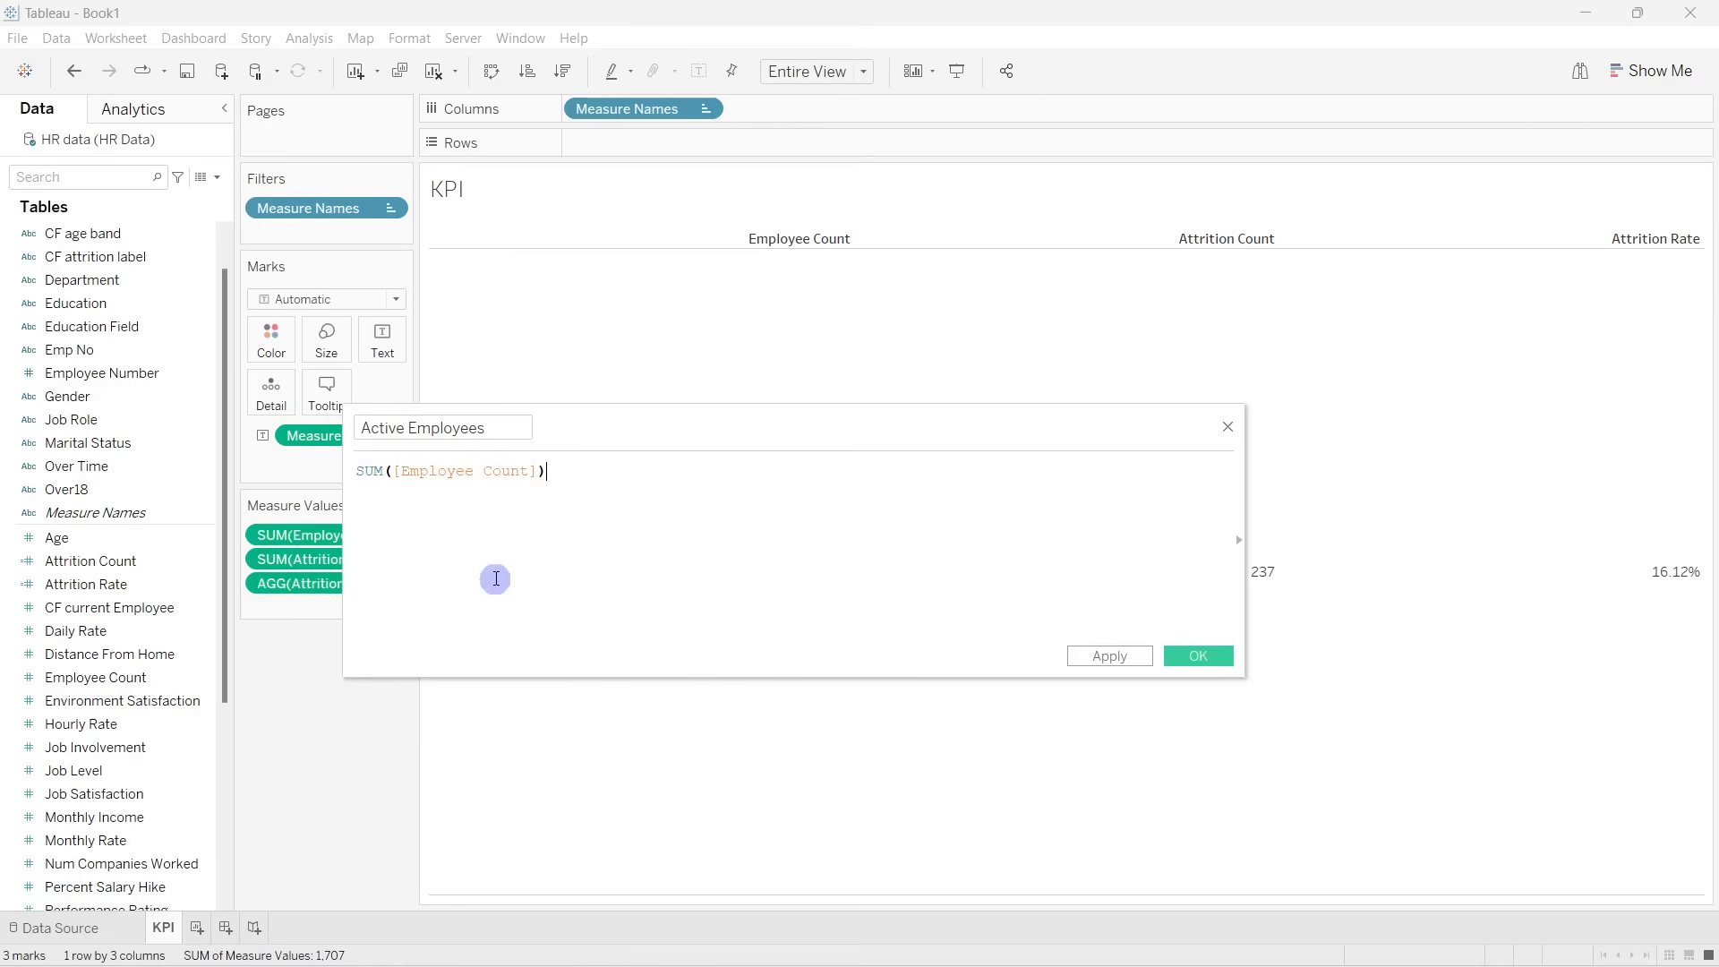
pyautogui.write('-sum')
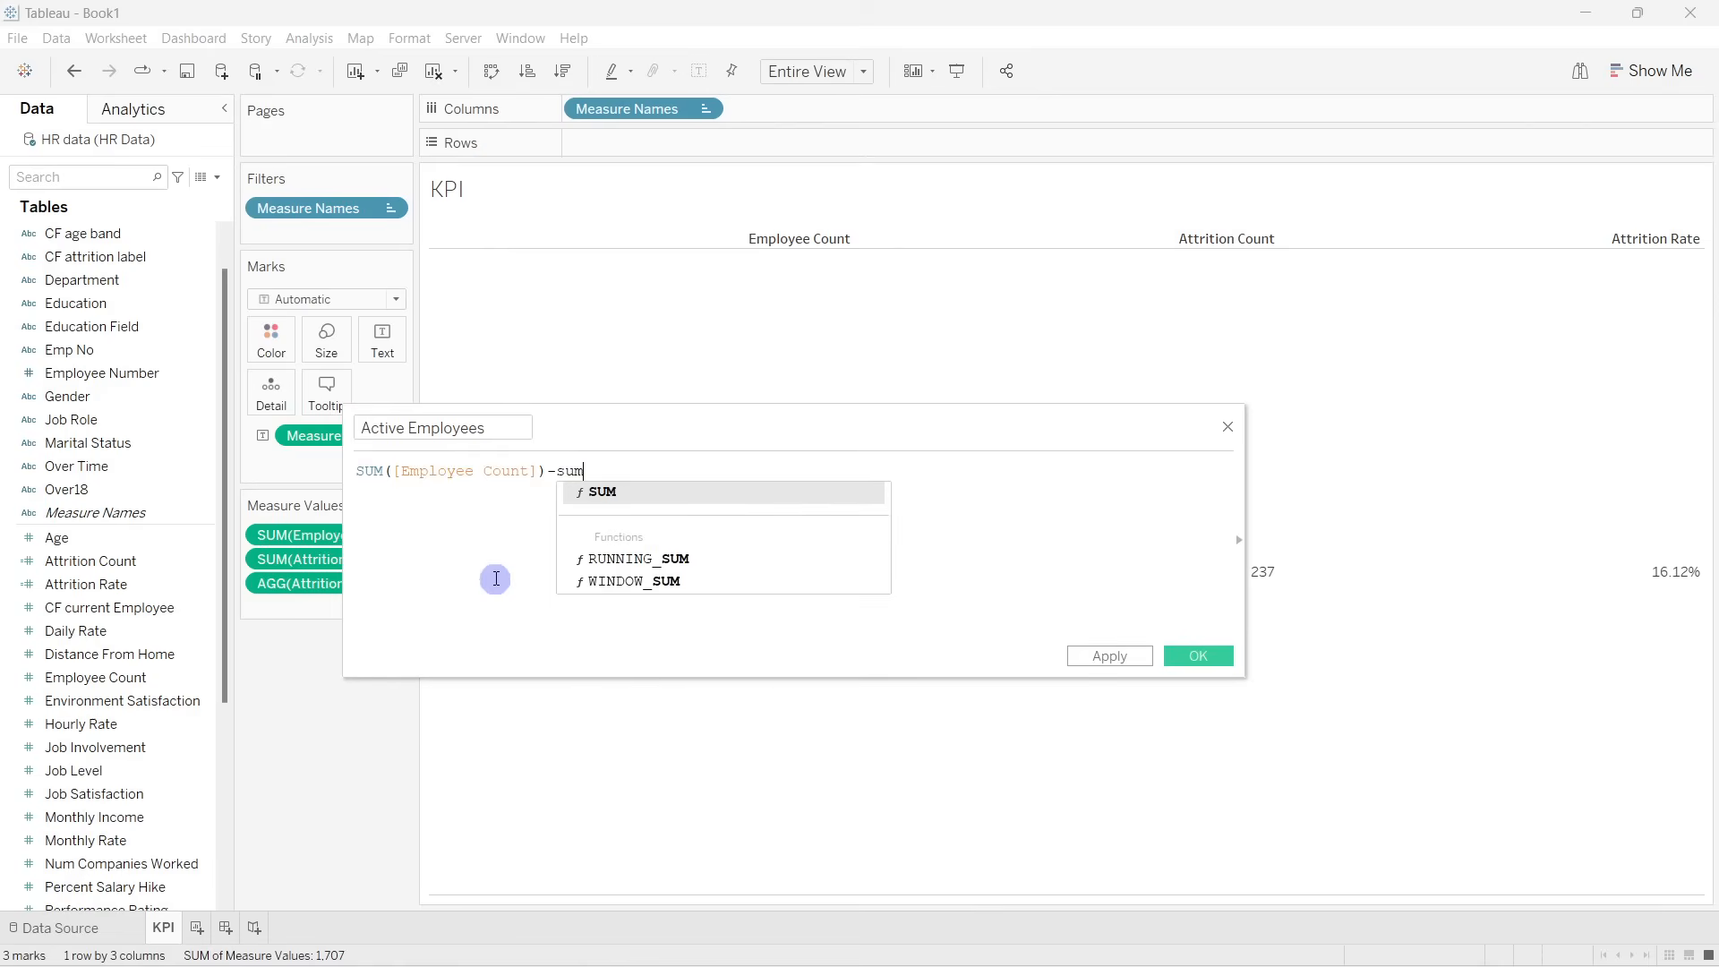
pyautogui.press('Return')
pyautogui.write('att')
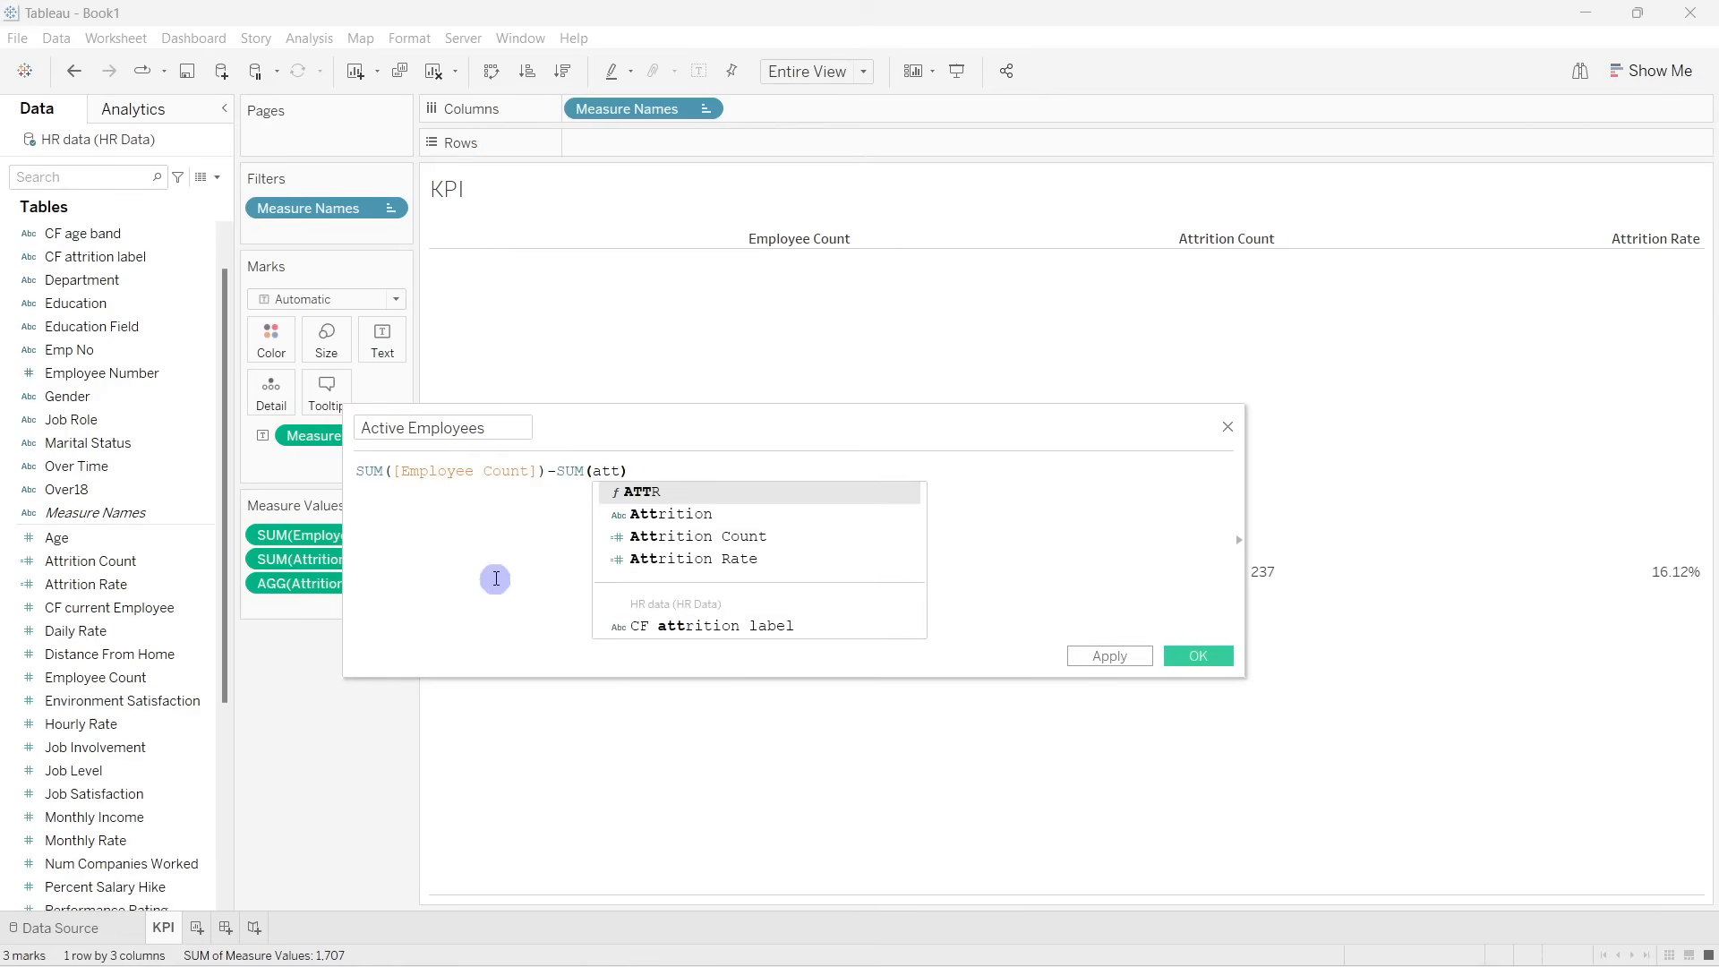
pyautogui.press('Right')
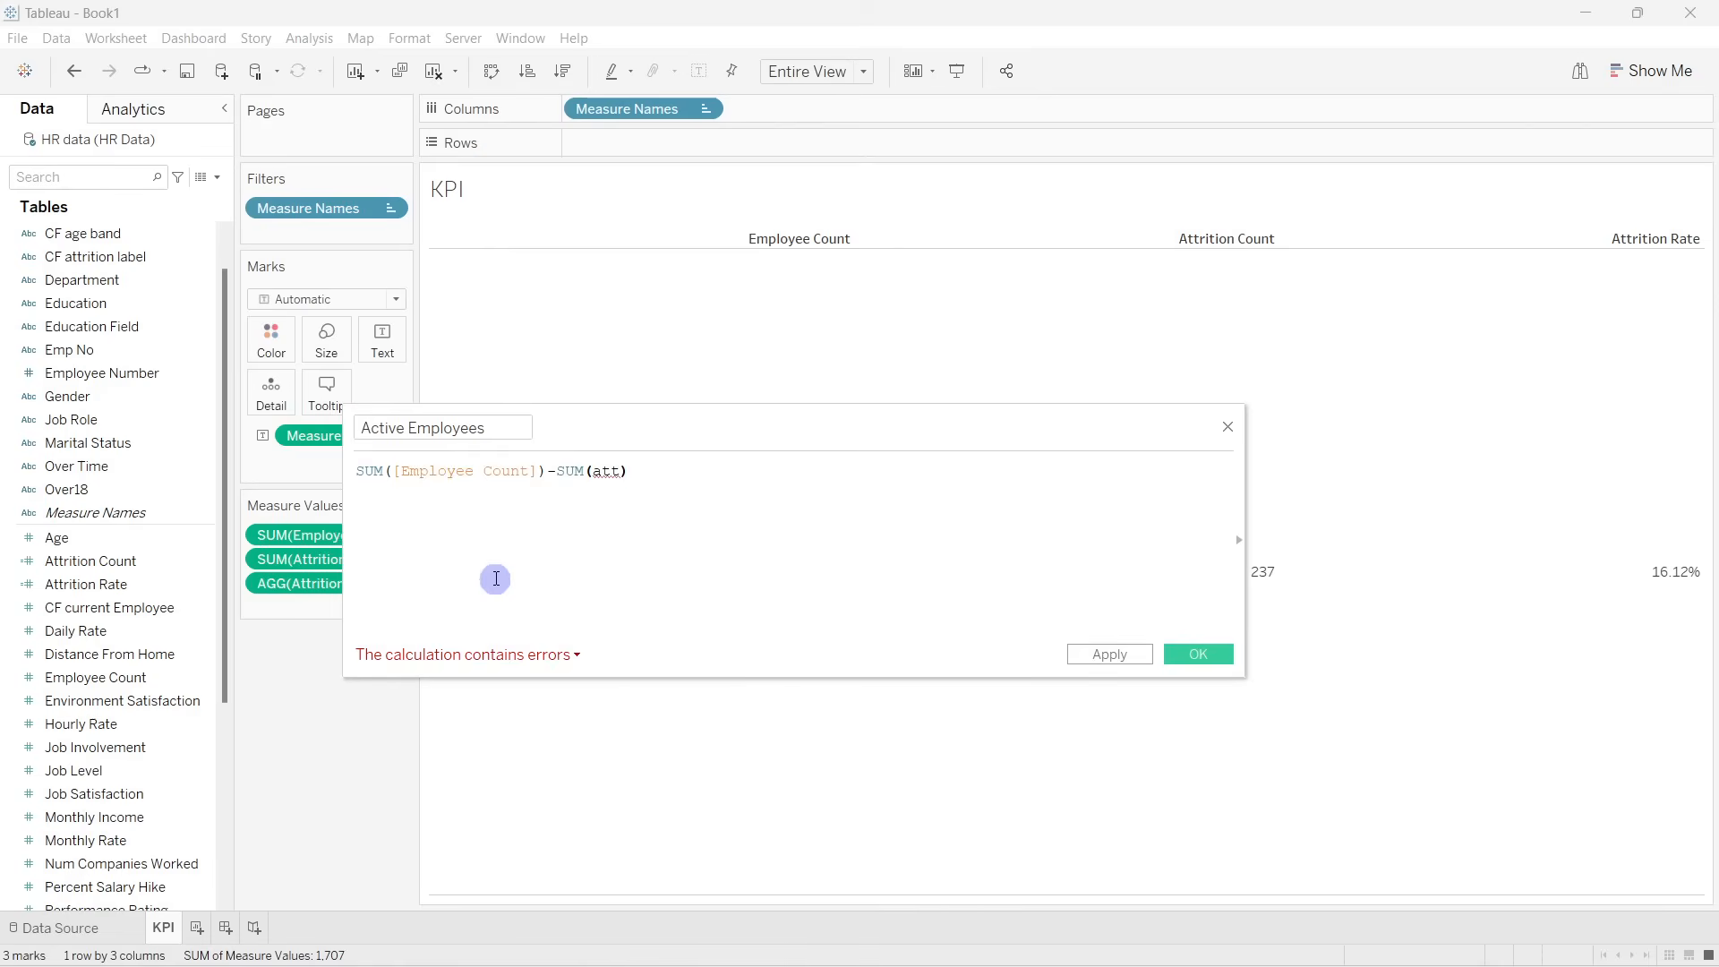
pyautogui.click(621, 469)
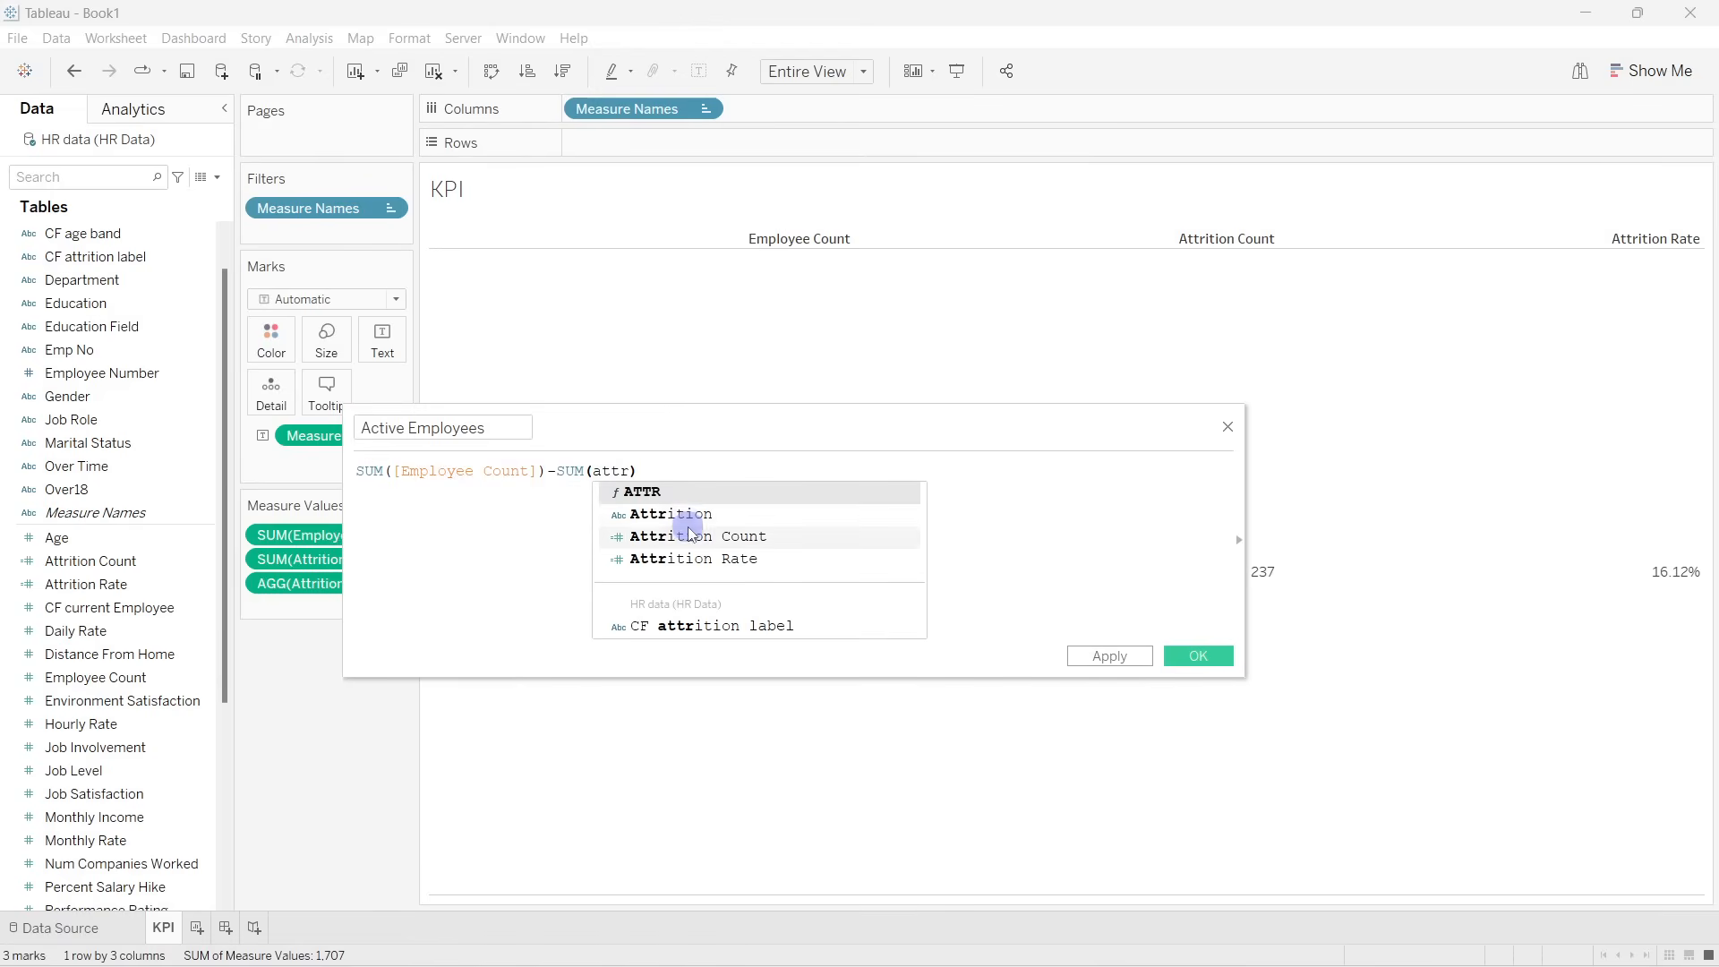
pyautogui.click(687, 528)
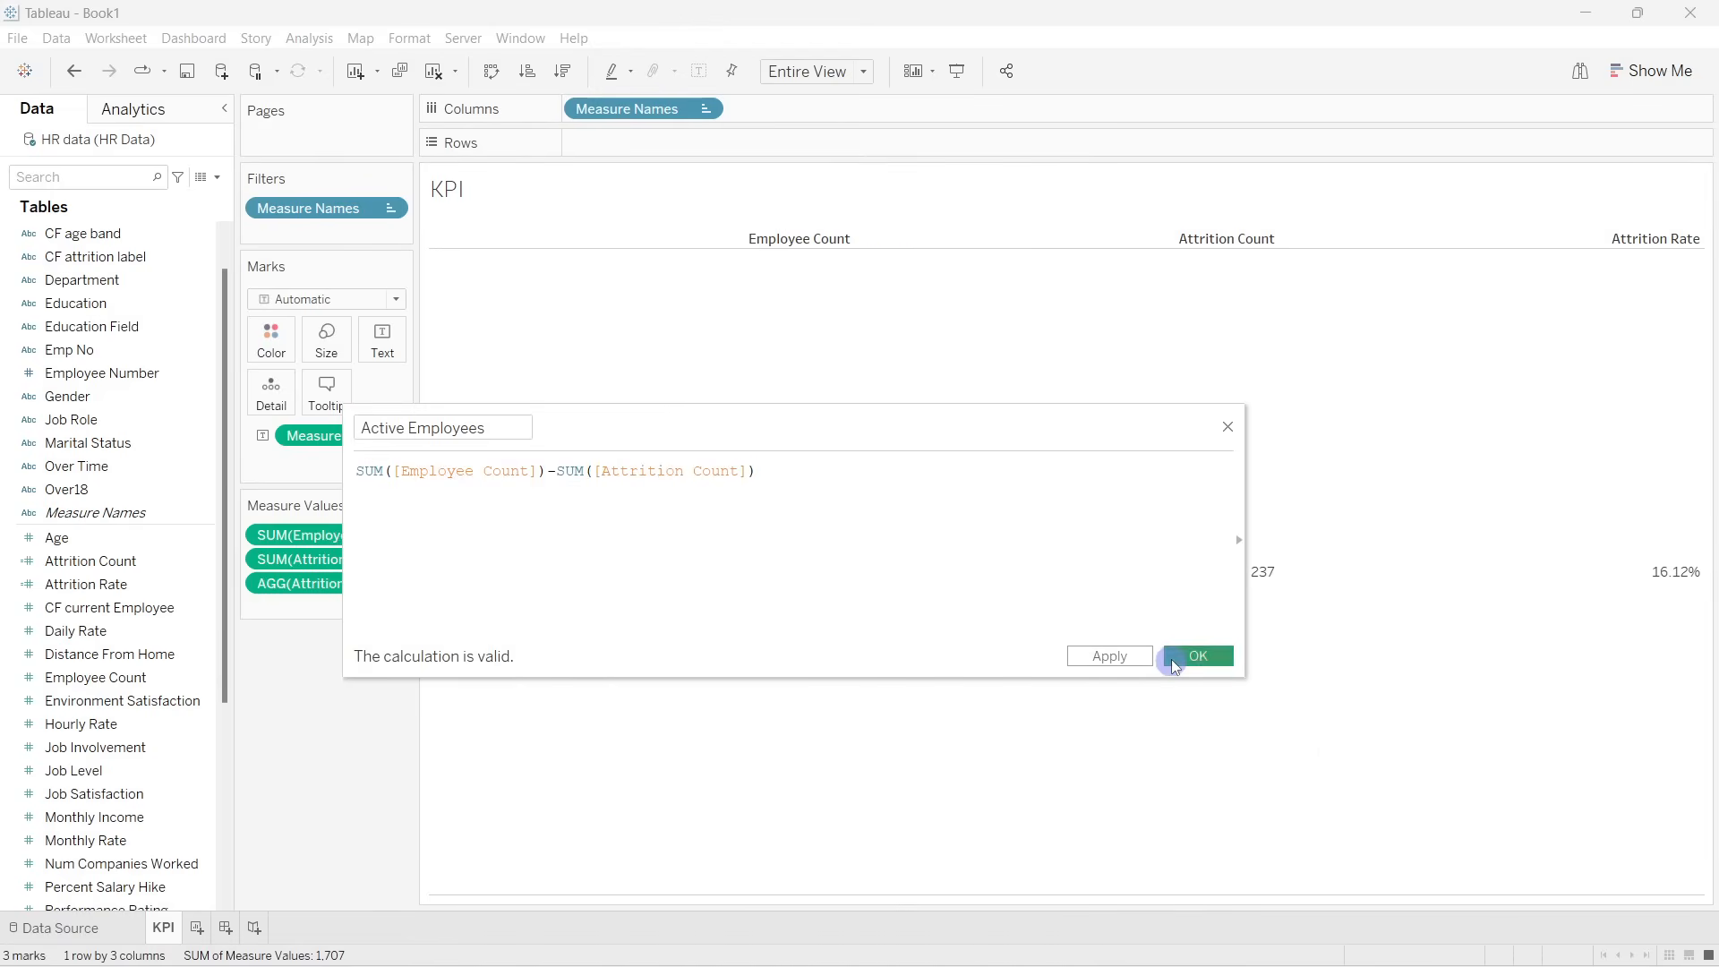
pyautogui.click(1171, 659)
# Step: Add Active Employees to the KPI table and place it after Attrition Rate in the measure values
pyautogui.doubleClick(63, 541)
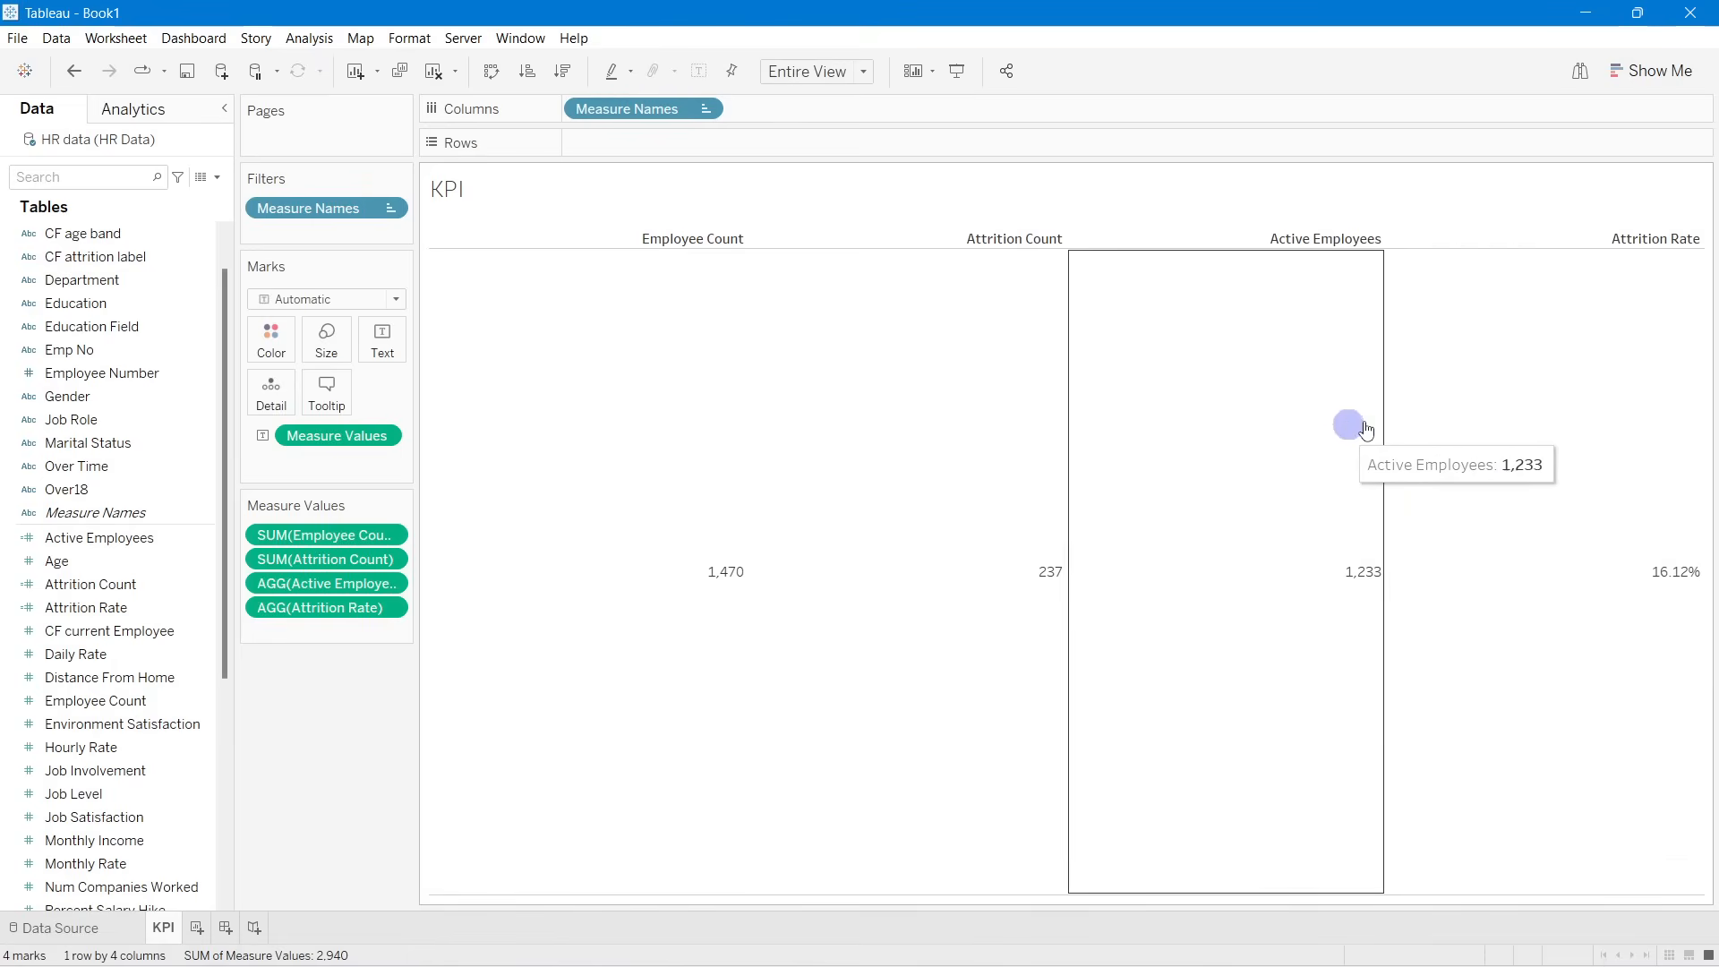
pyautogui.moveTo(345, 597); pyautogui.dragTo(353, 635)
pyautogui.click(316, 574)
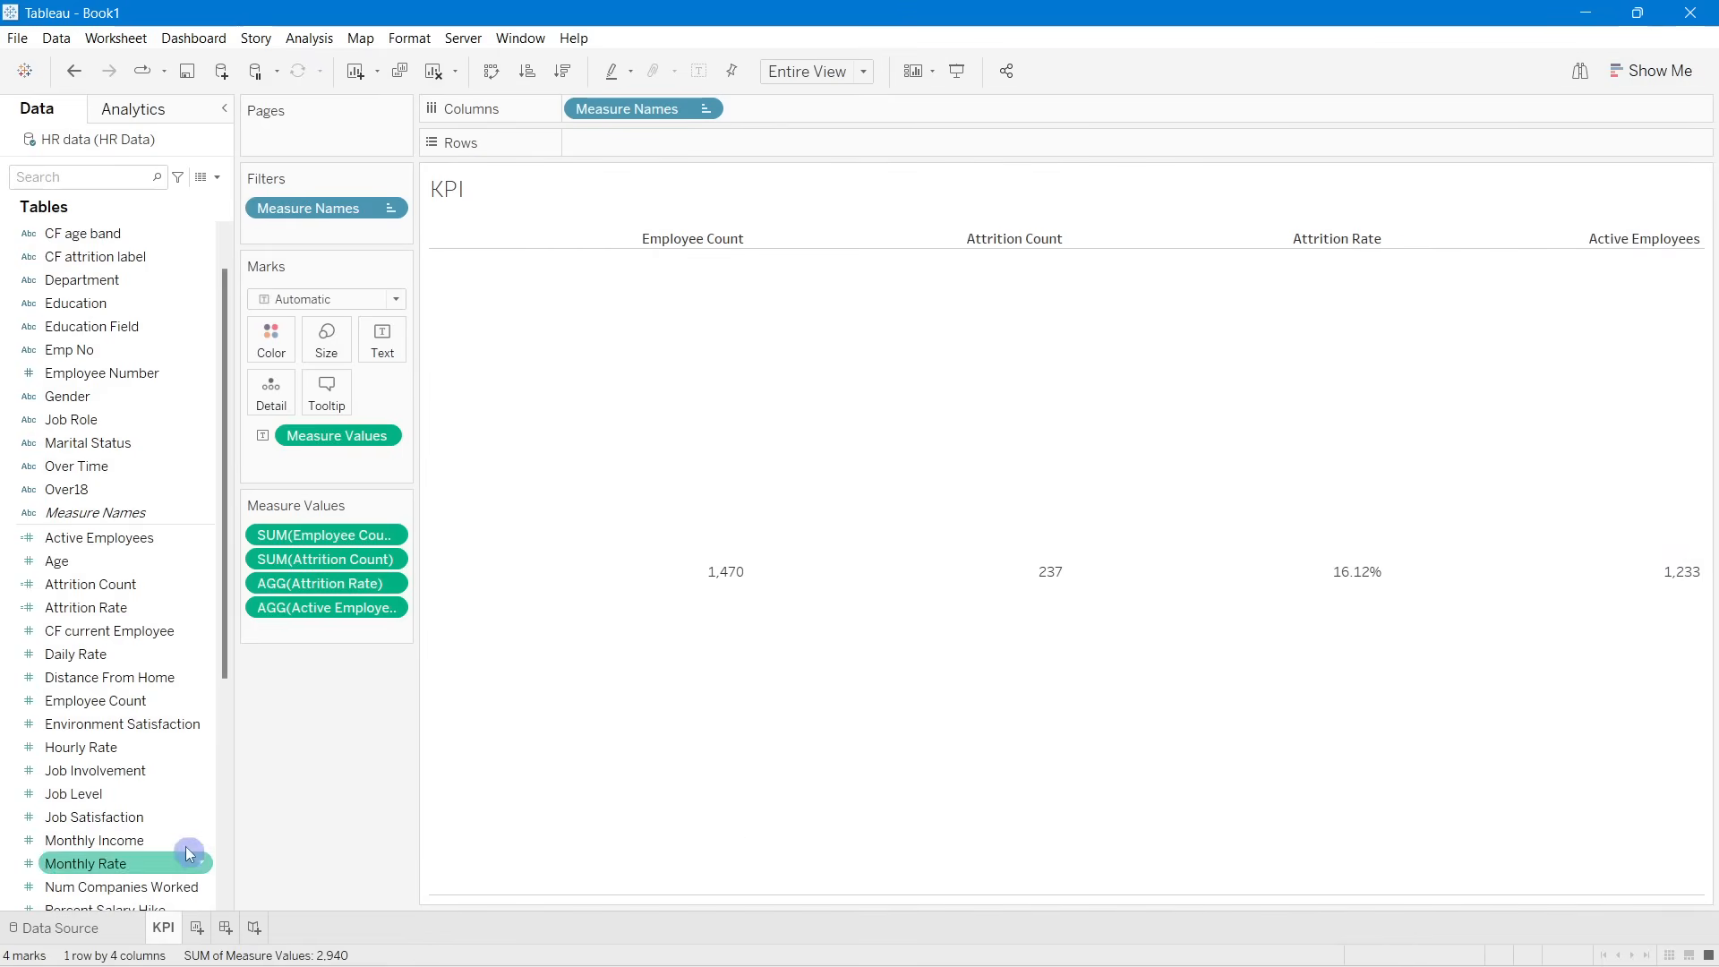
# Step: Search the data fields for age, add the Age measure to the KPI table and clear the search
pyautogui.click(42, 186)
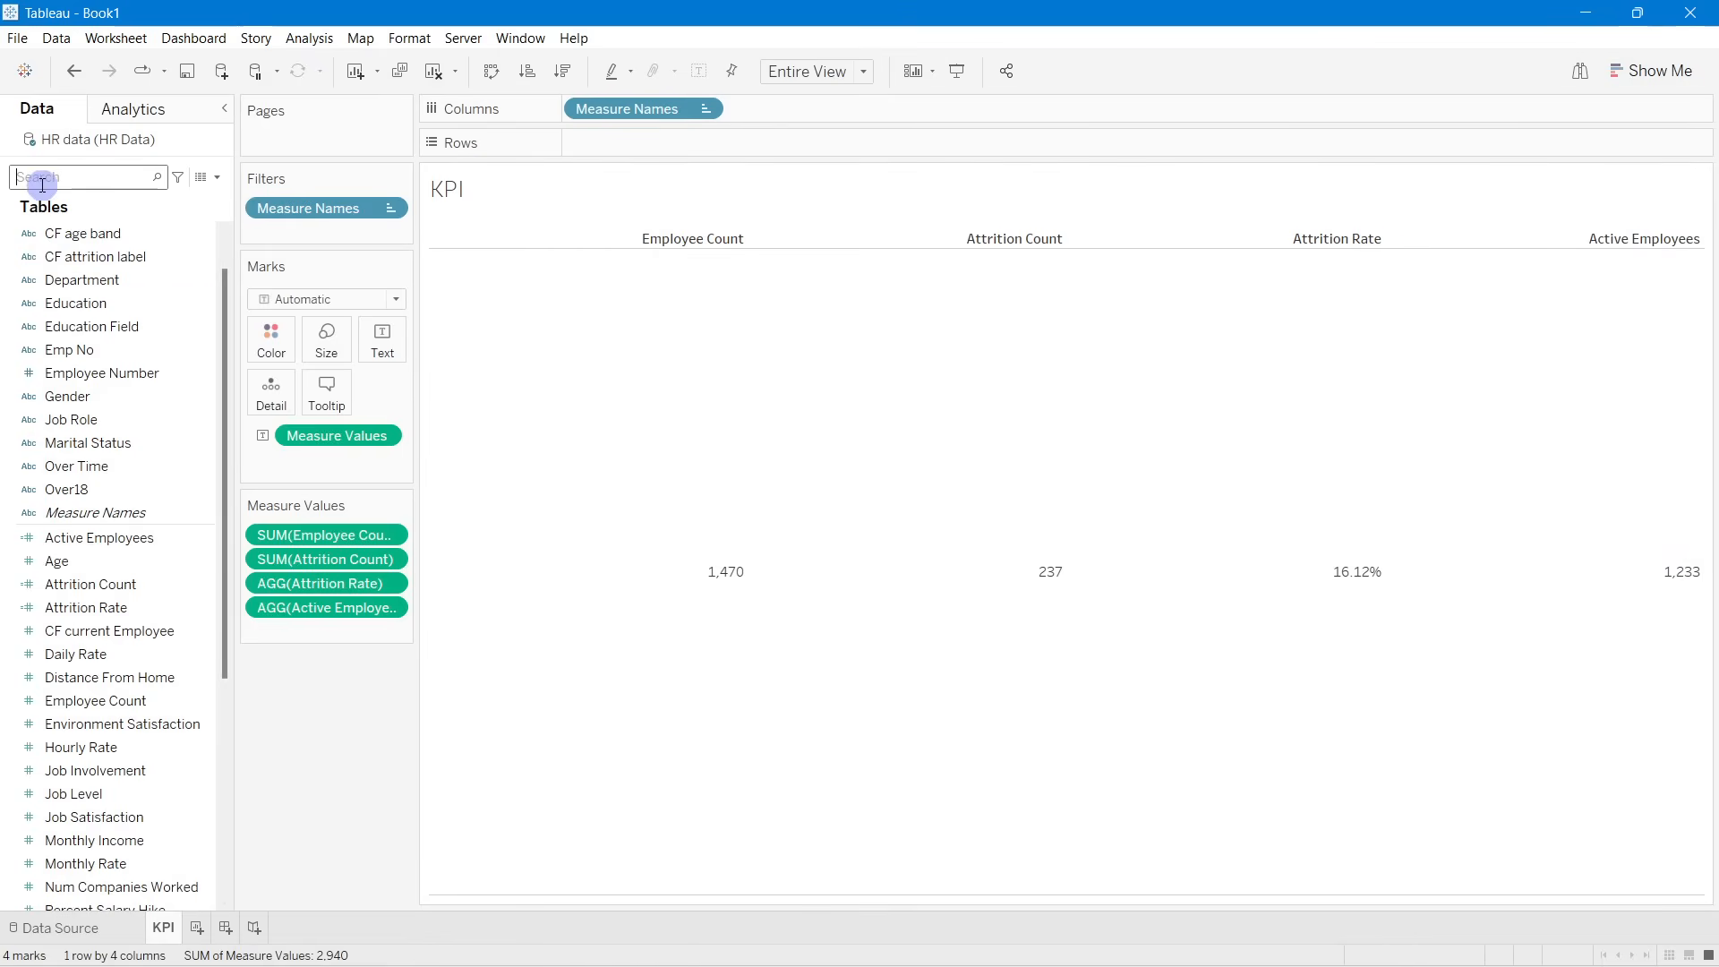
pyautogui.write('age')
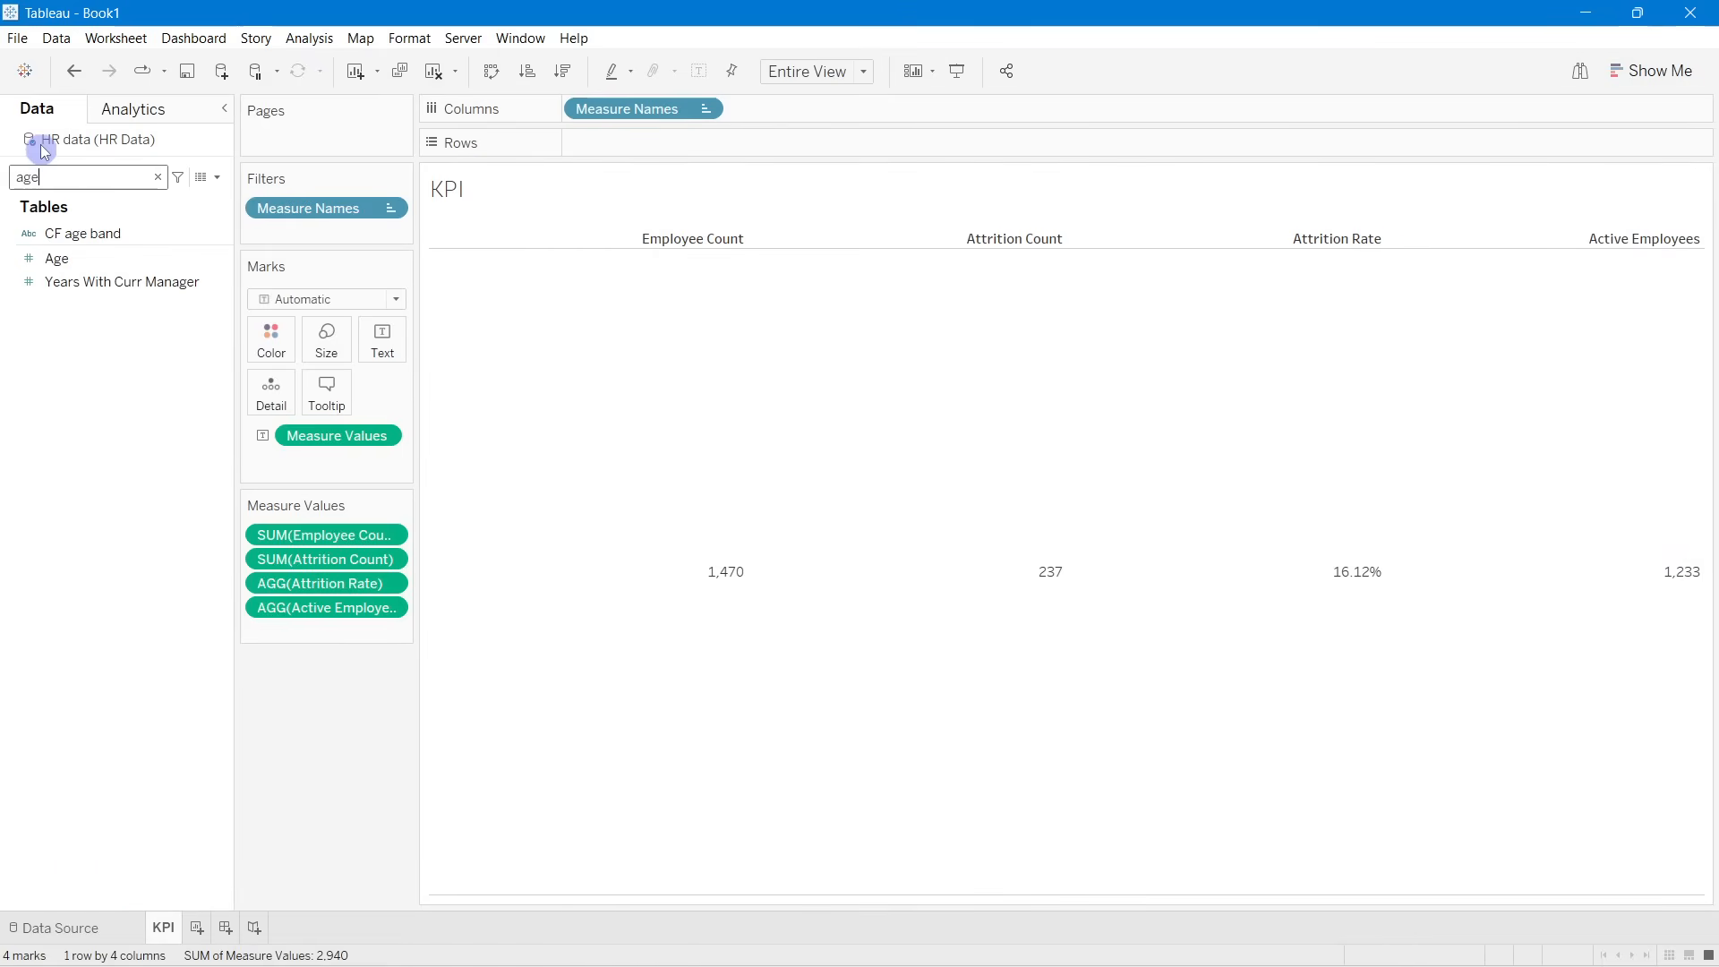
pyautogui.click(77, 264)
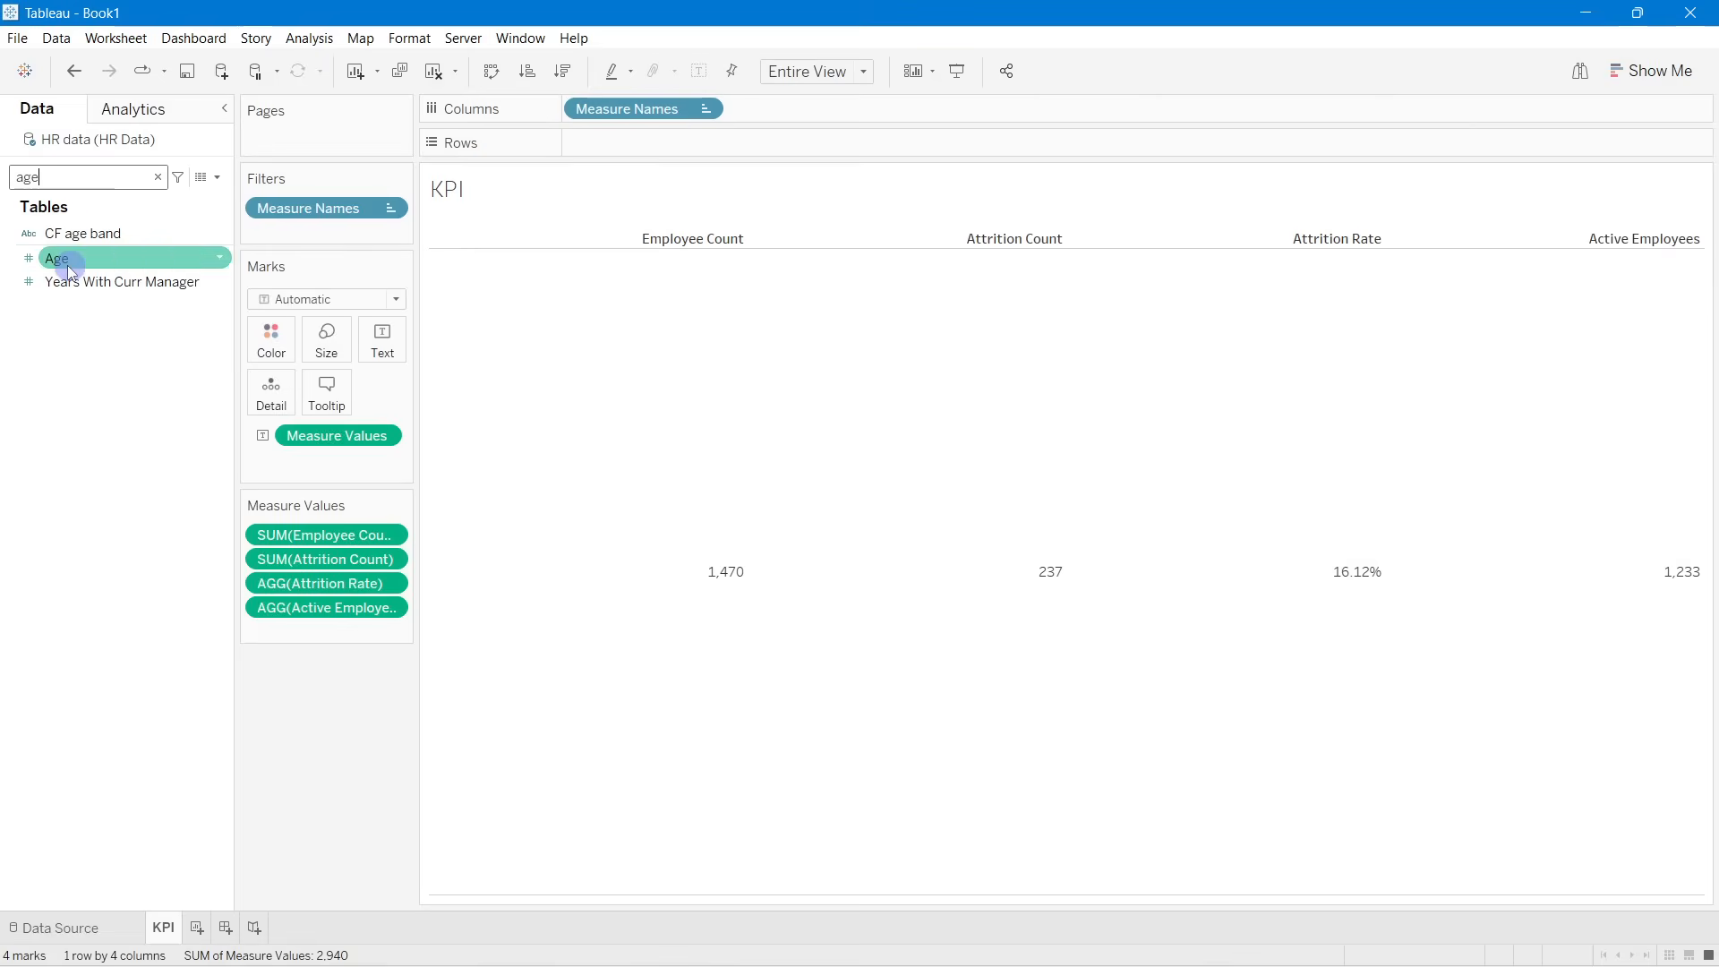
pyautogui.doubleClick(71, 269)
pyautogui.click(158, 176)
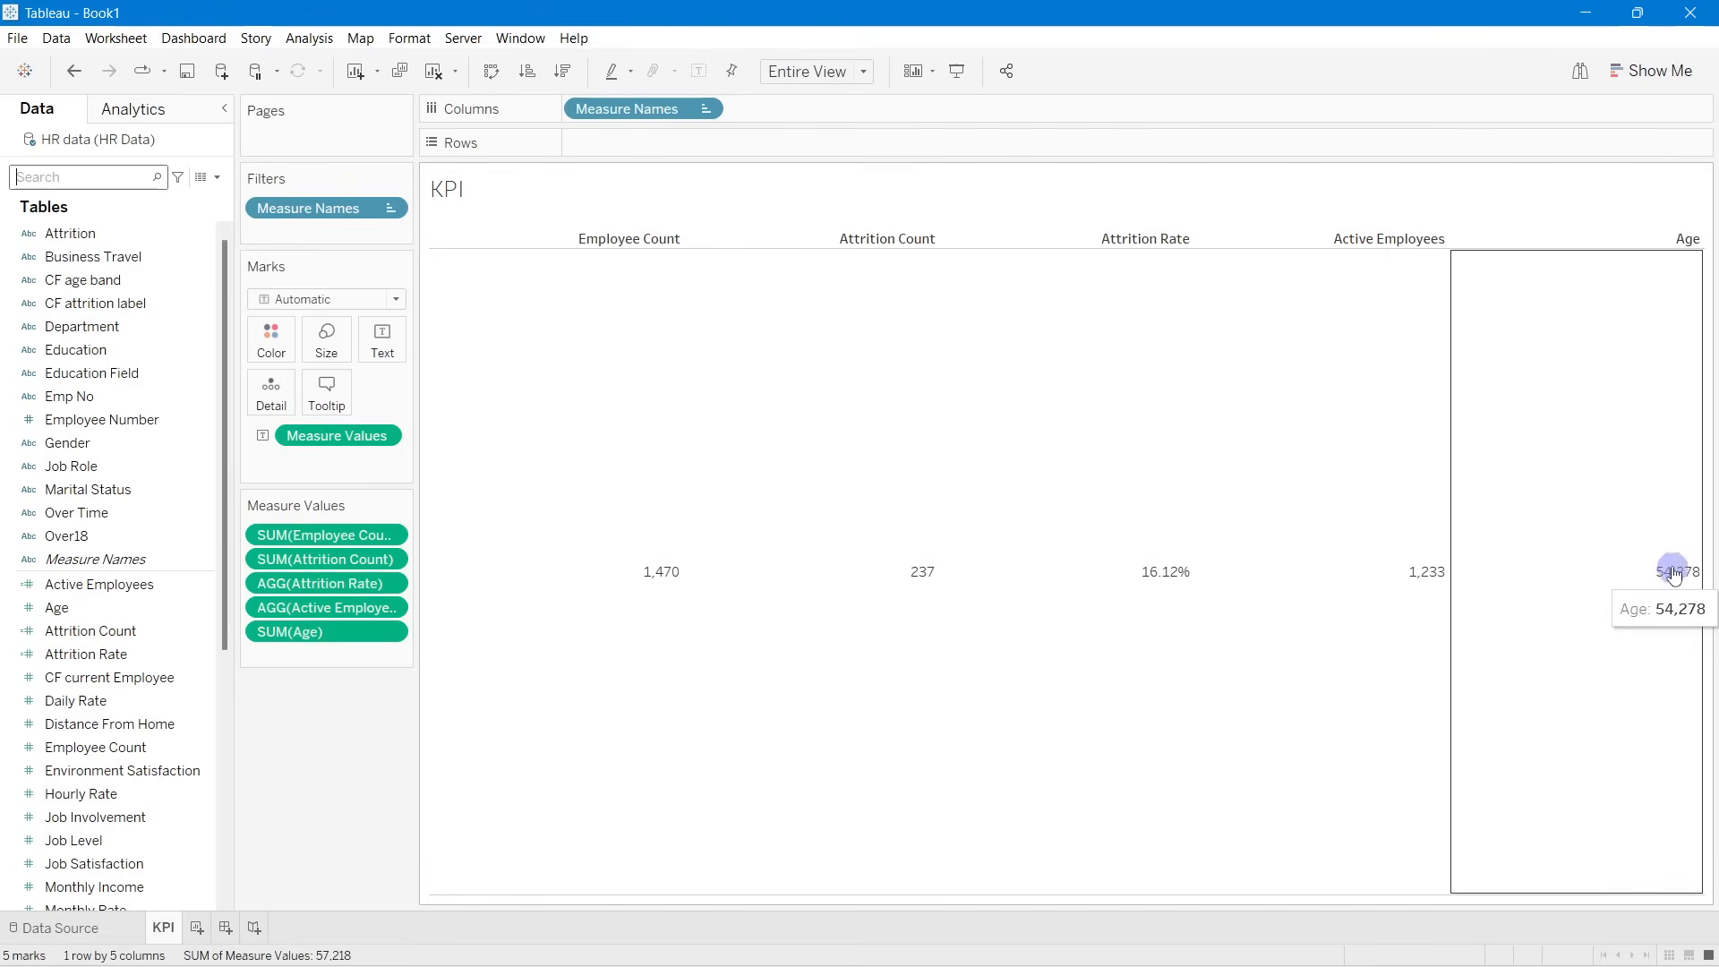
# Step: Set the aggregation of the Age measure in the KPI table to Average
pyautogui.rightClick(292, 636)
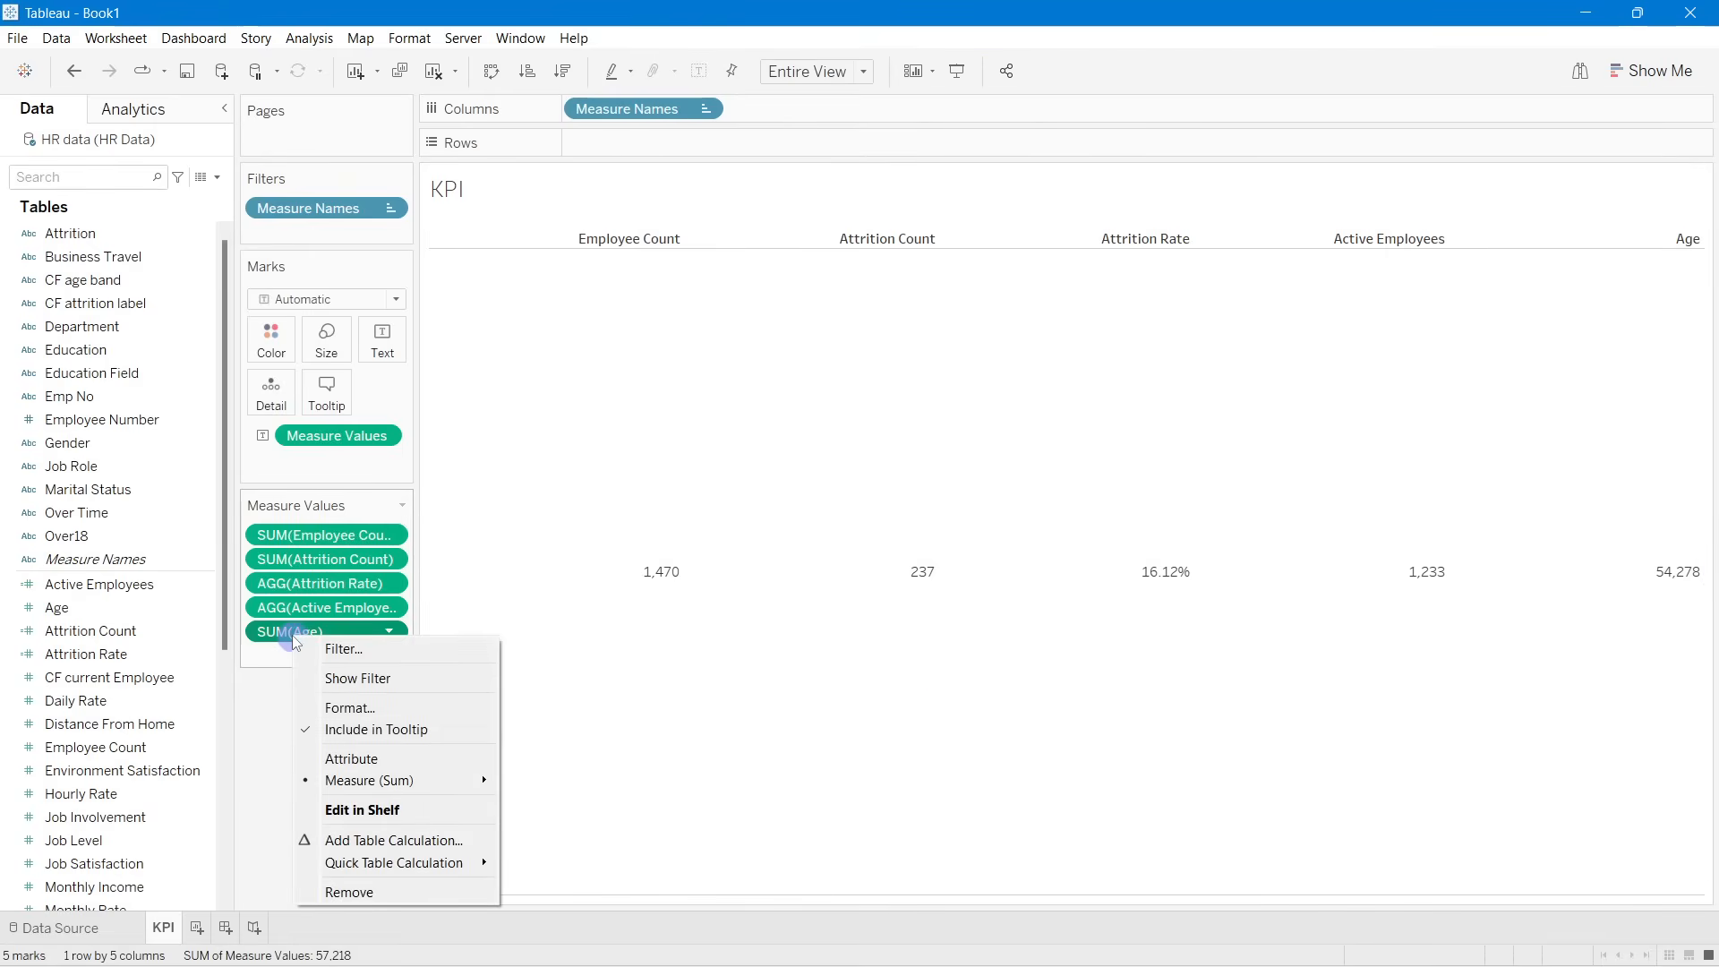
pyautogui.moveTo(404, 780)
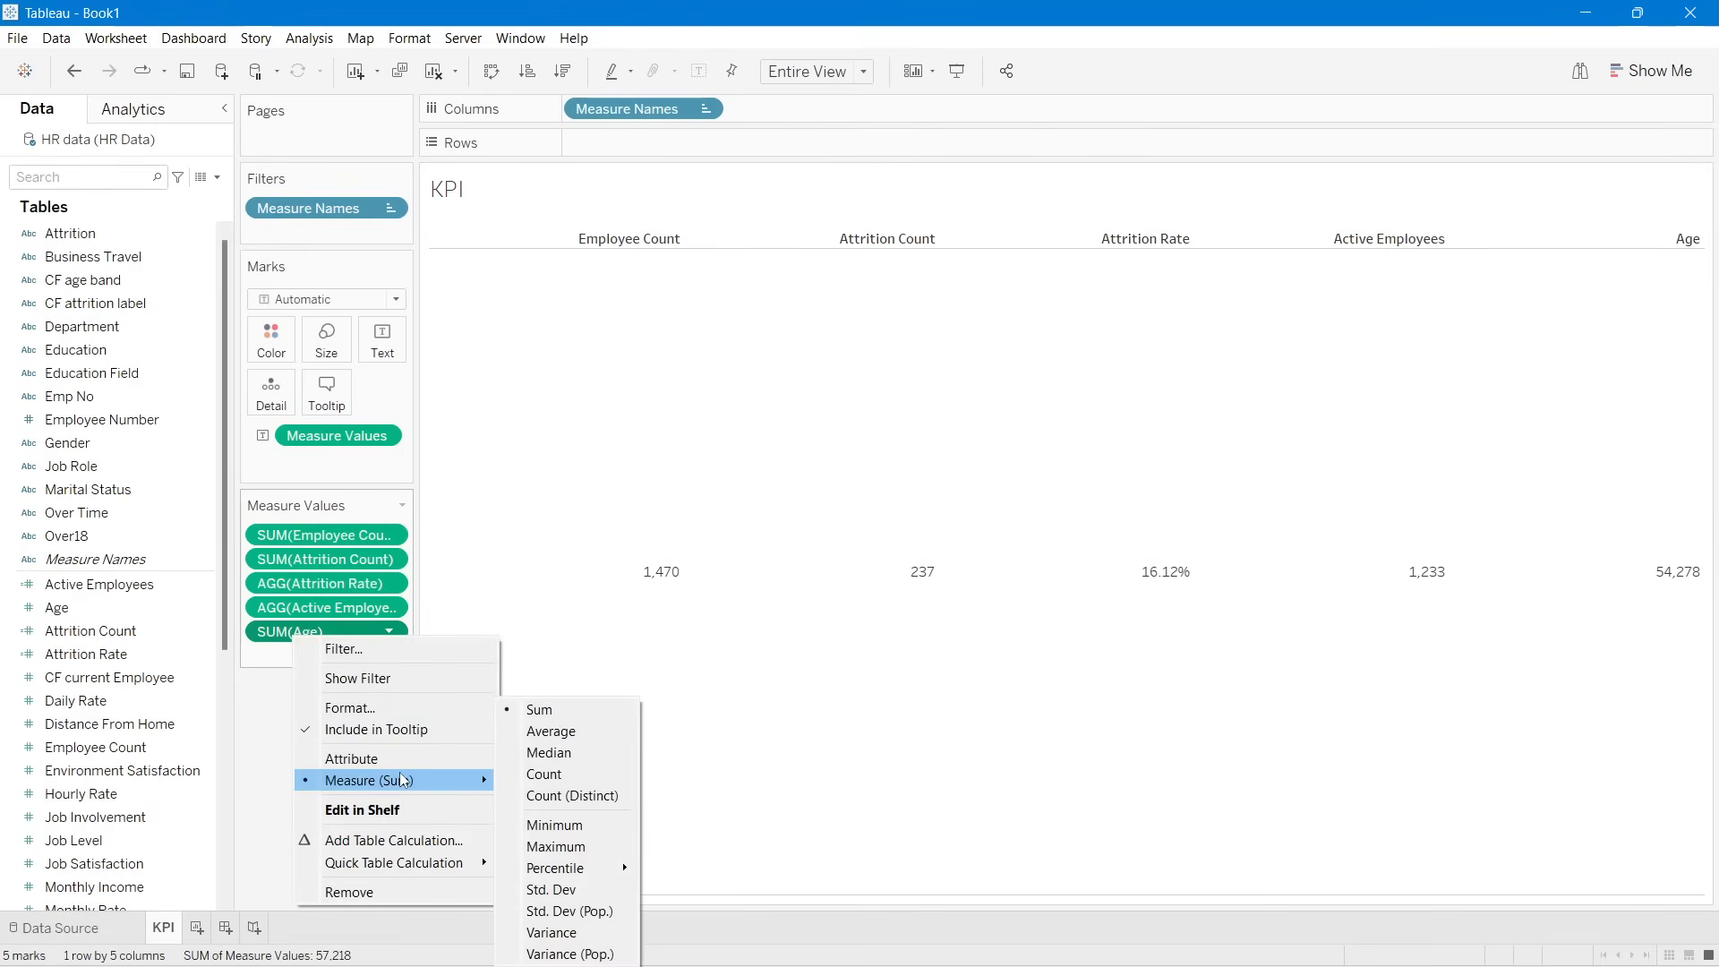
pyautogui.click(551, 741)
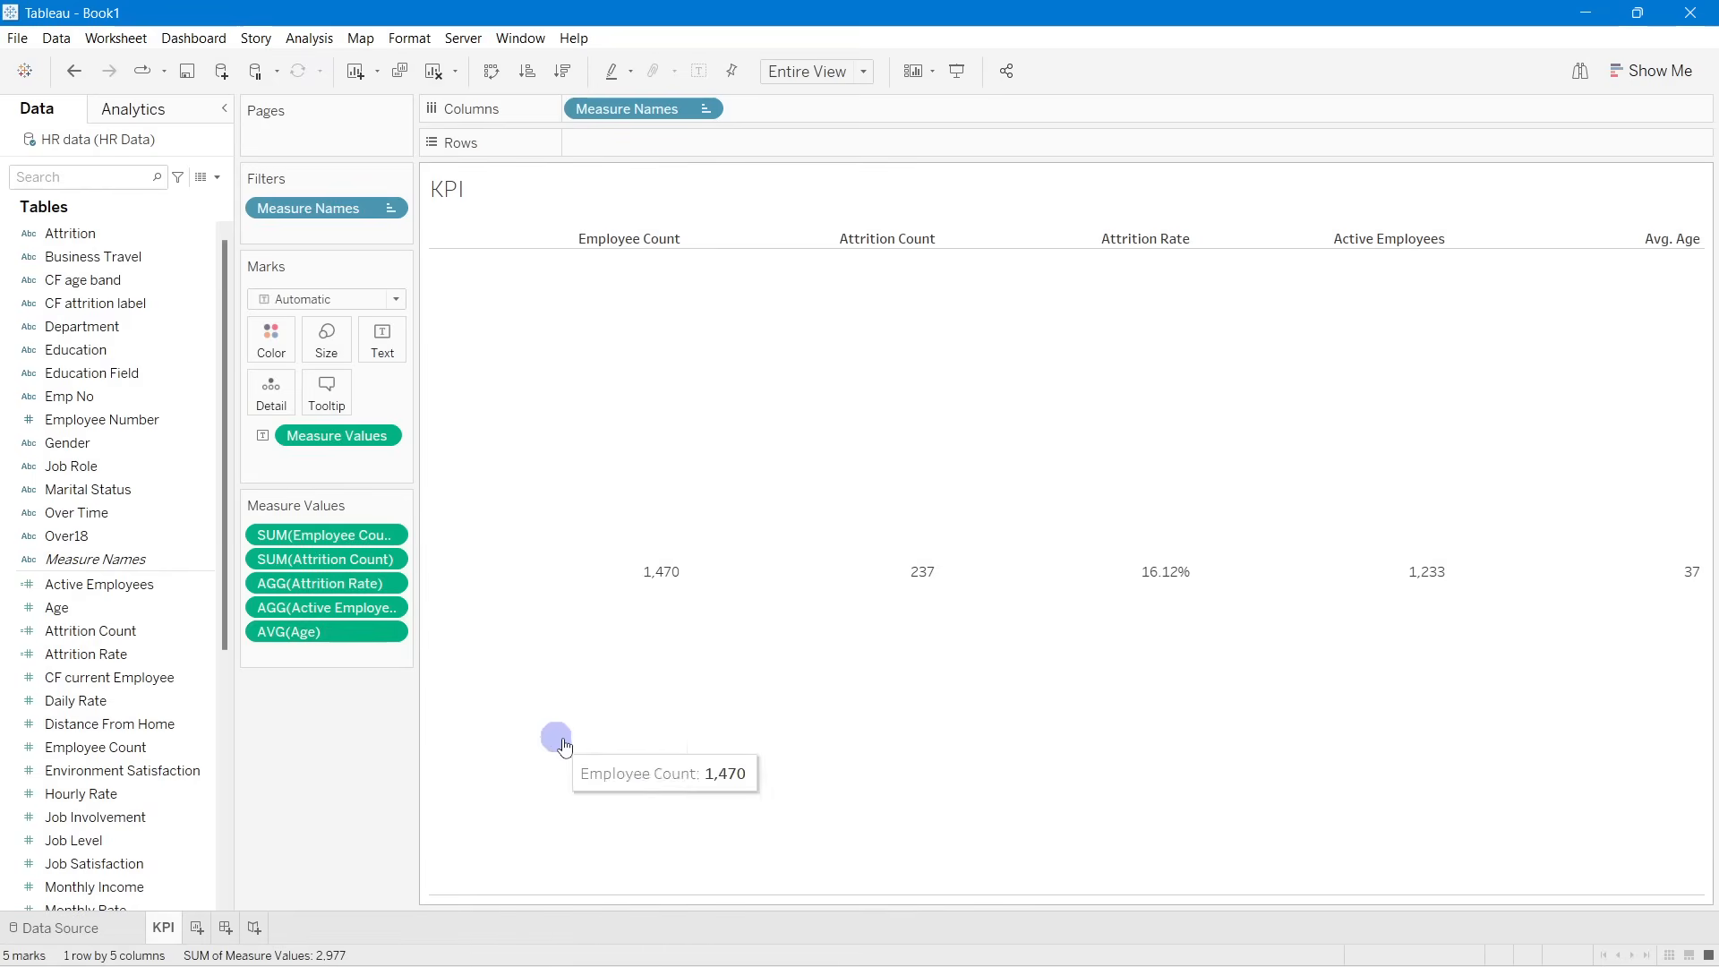
pyautogui.rightClick(297, 636)
pyautogui.moveTo(363, 781)
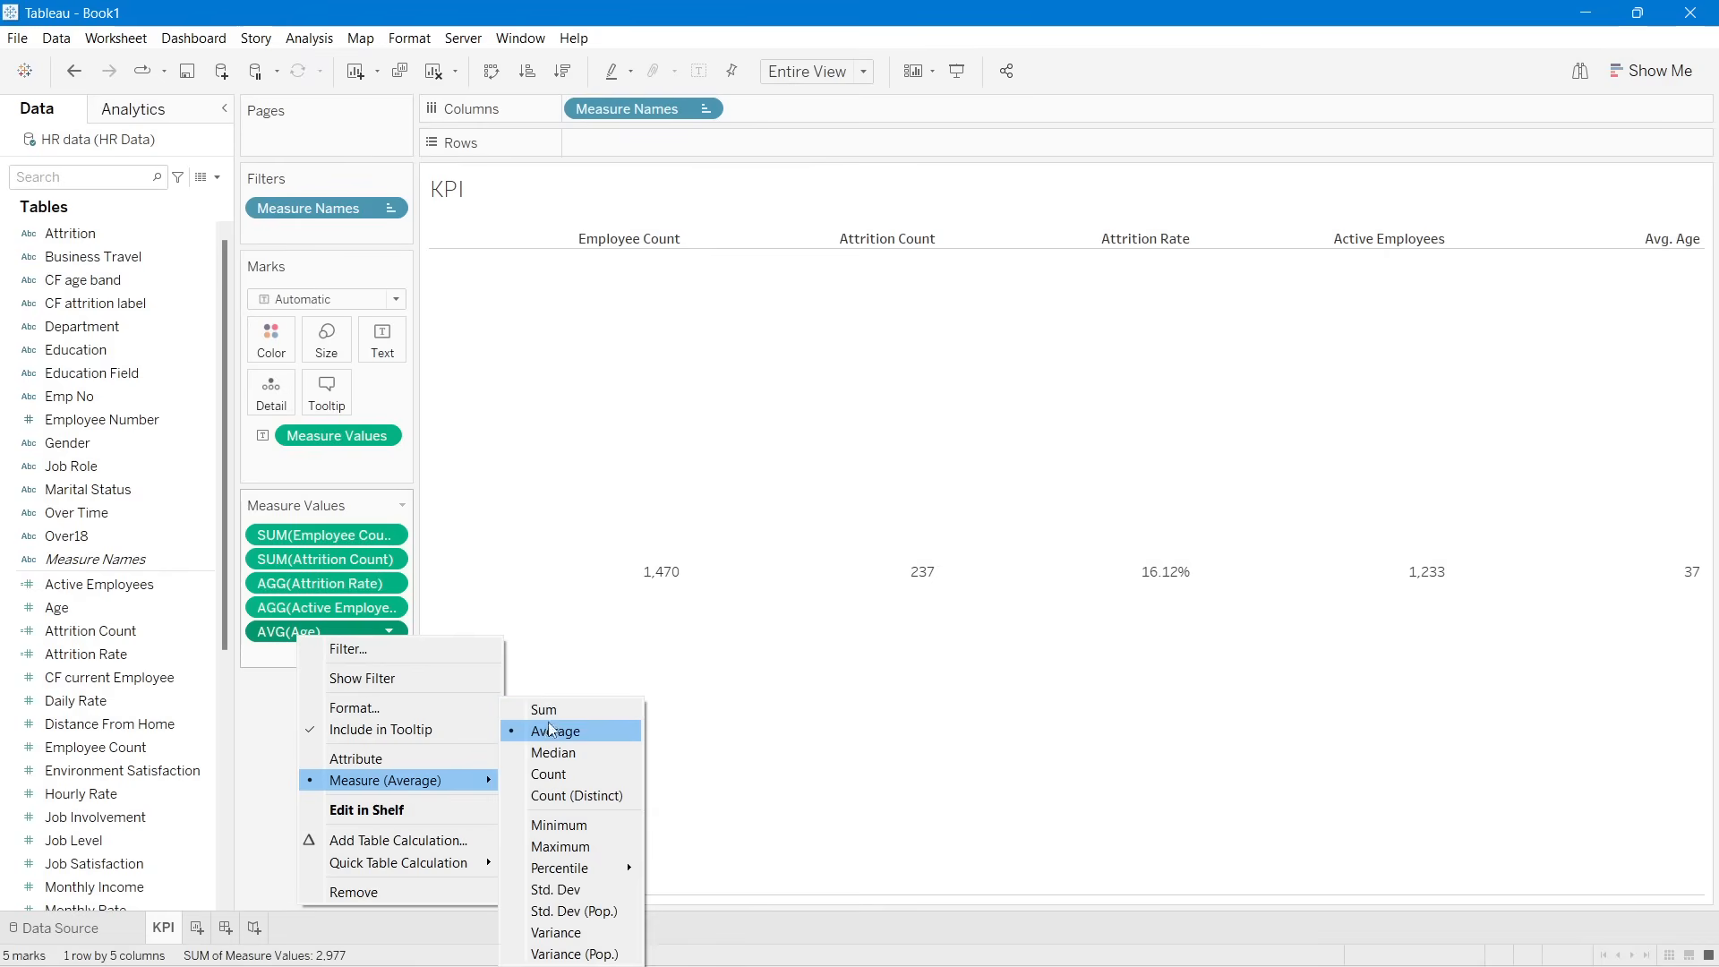
pyautogui.click(280, 810)
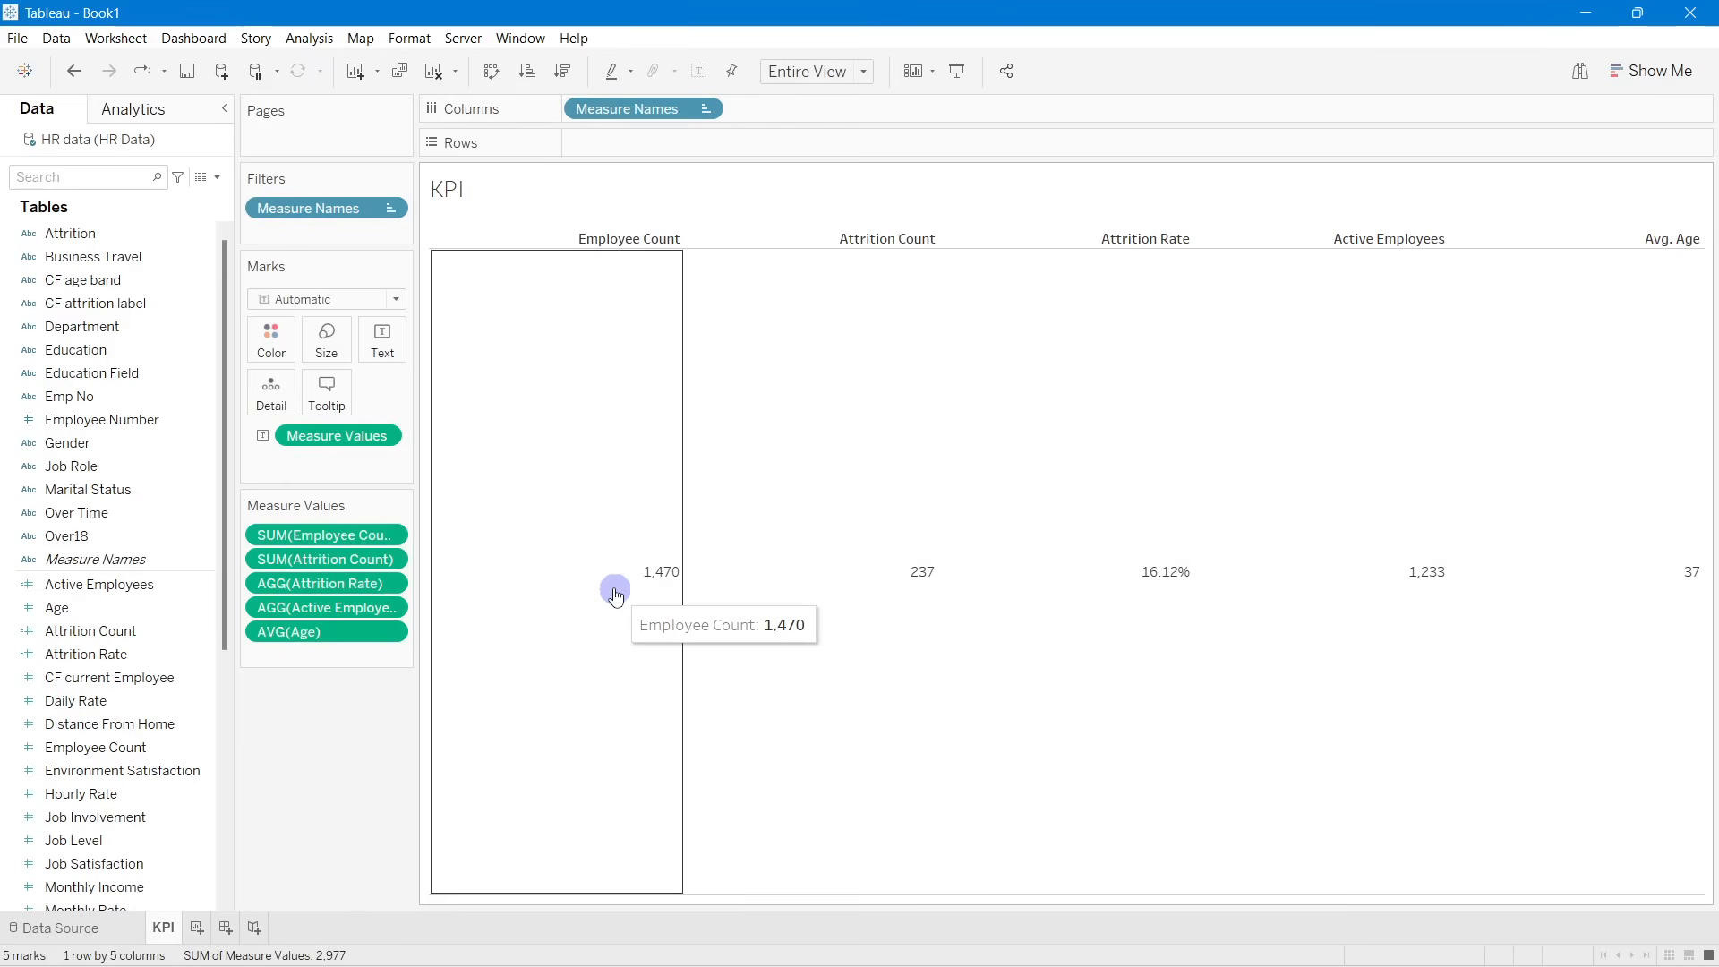
pyautogui.rightClick(616, 595)
pyautogui.click(281, 734)
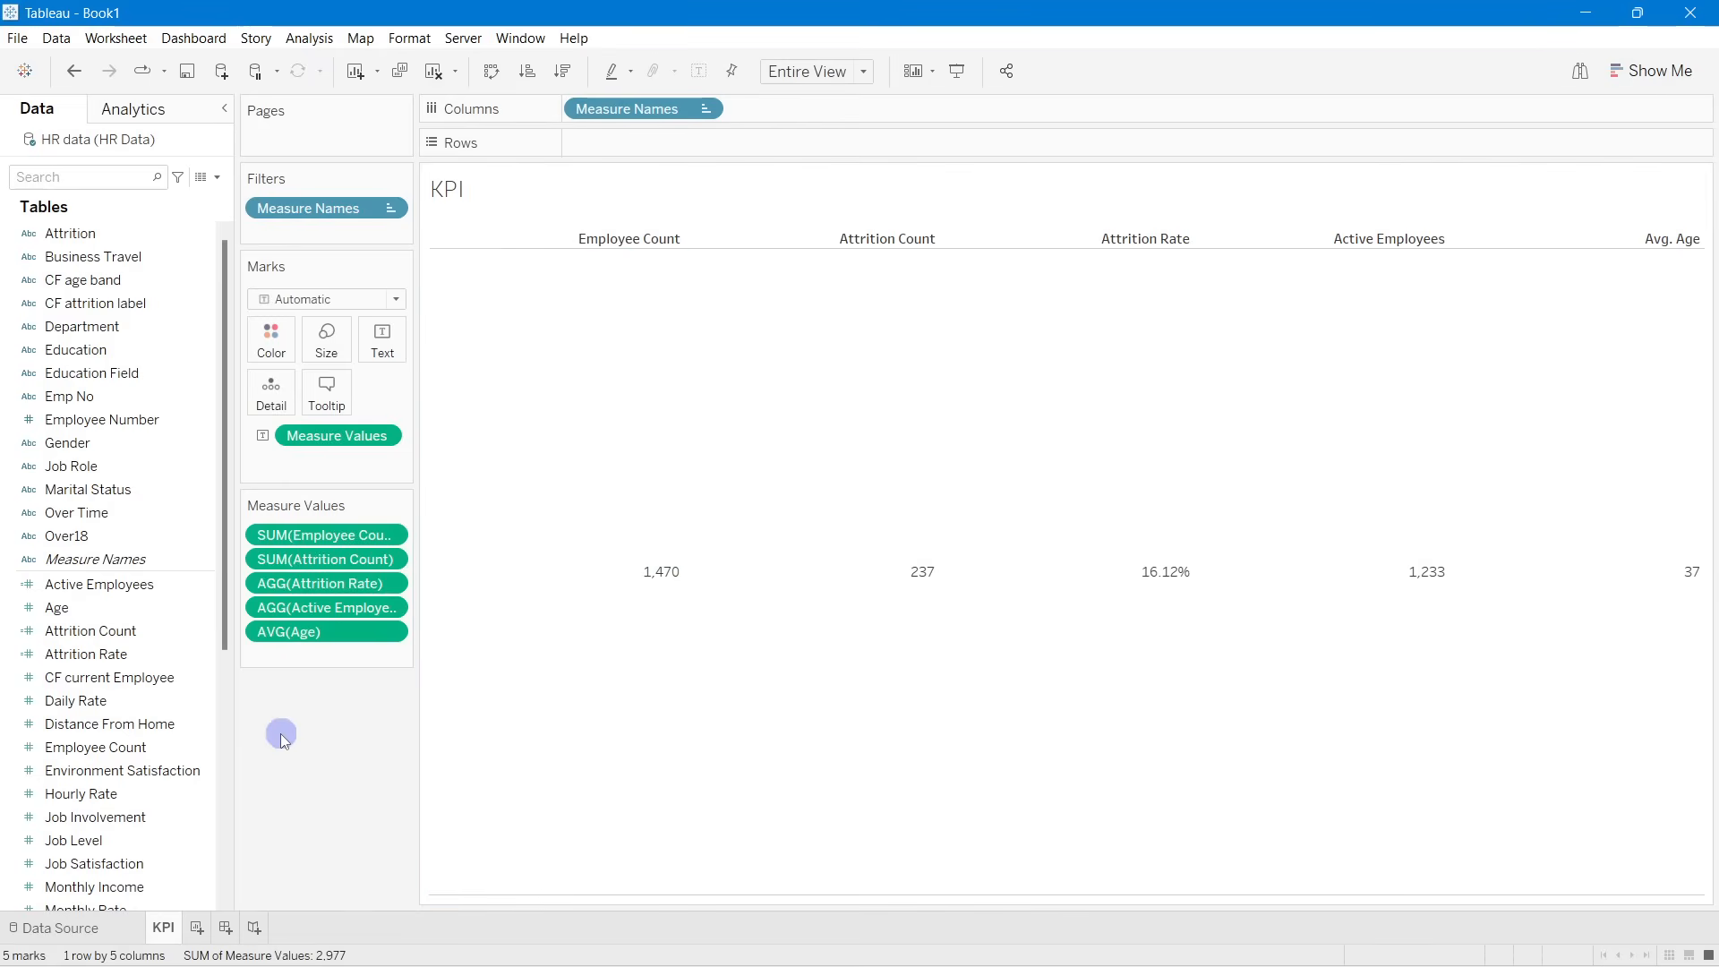
# Step: Format the Employee Count values as Number (Custom) with 2 decimal places and close the format settings
pyautogui.rightClick(314, 535)
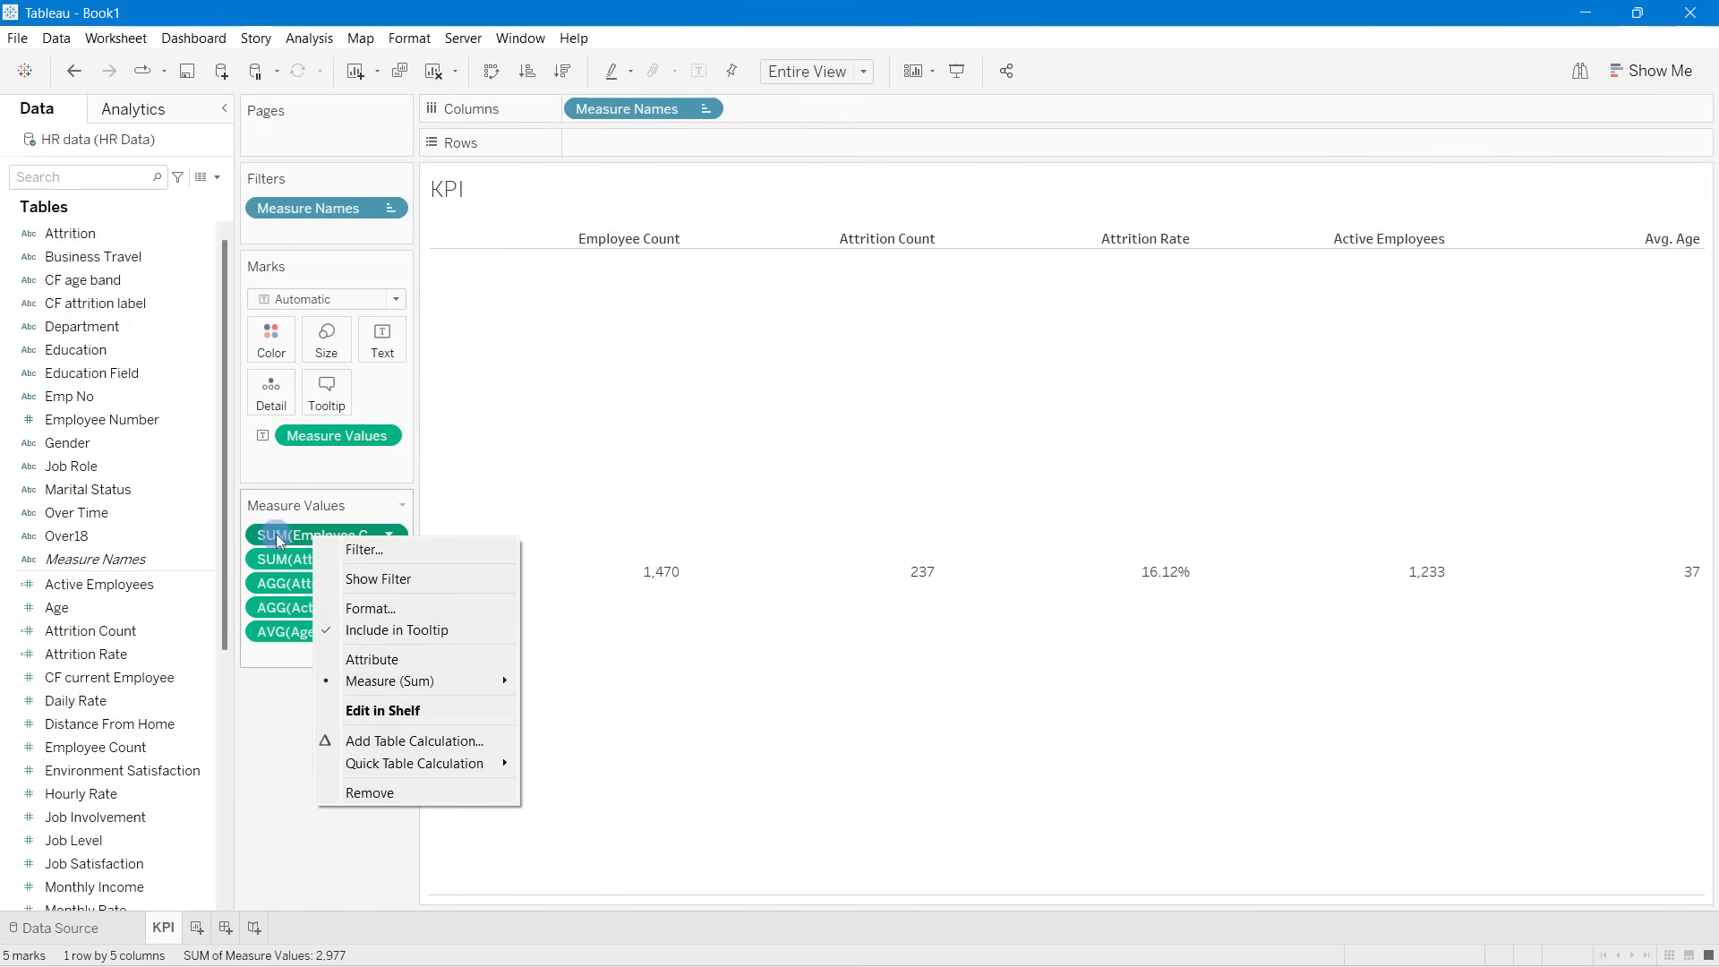
pyautogui.click(365, 612)
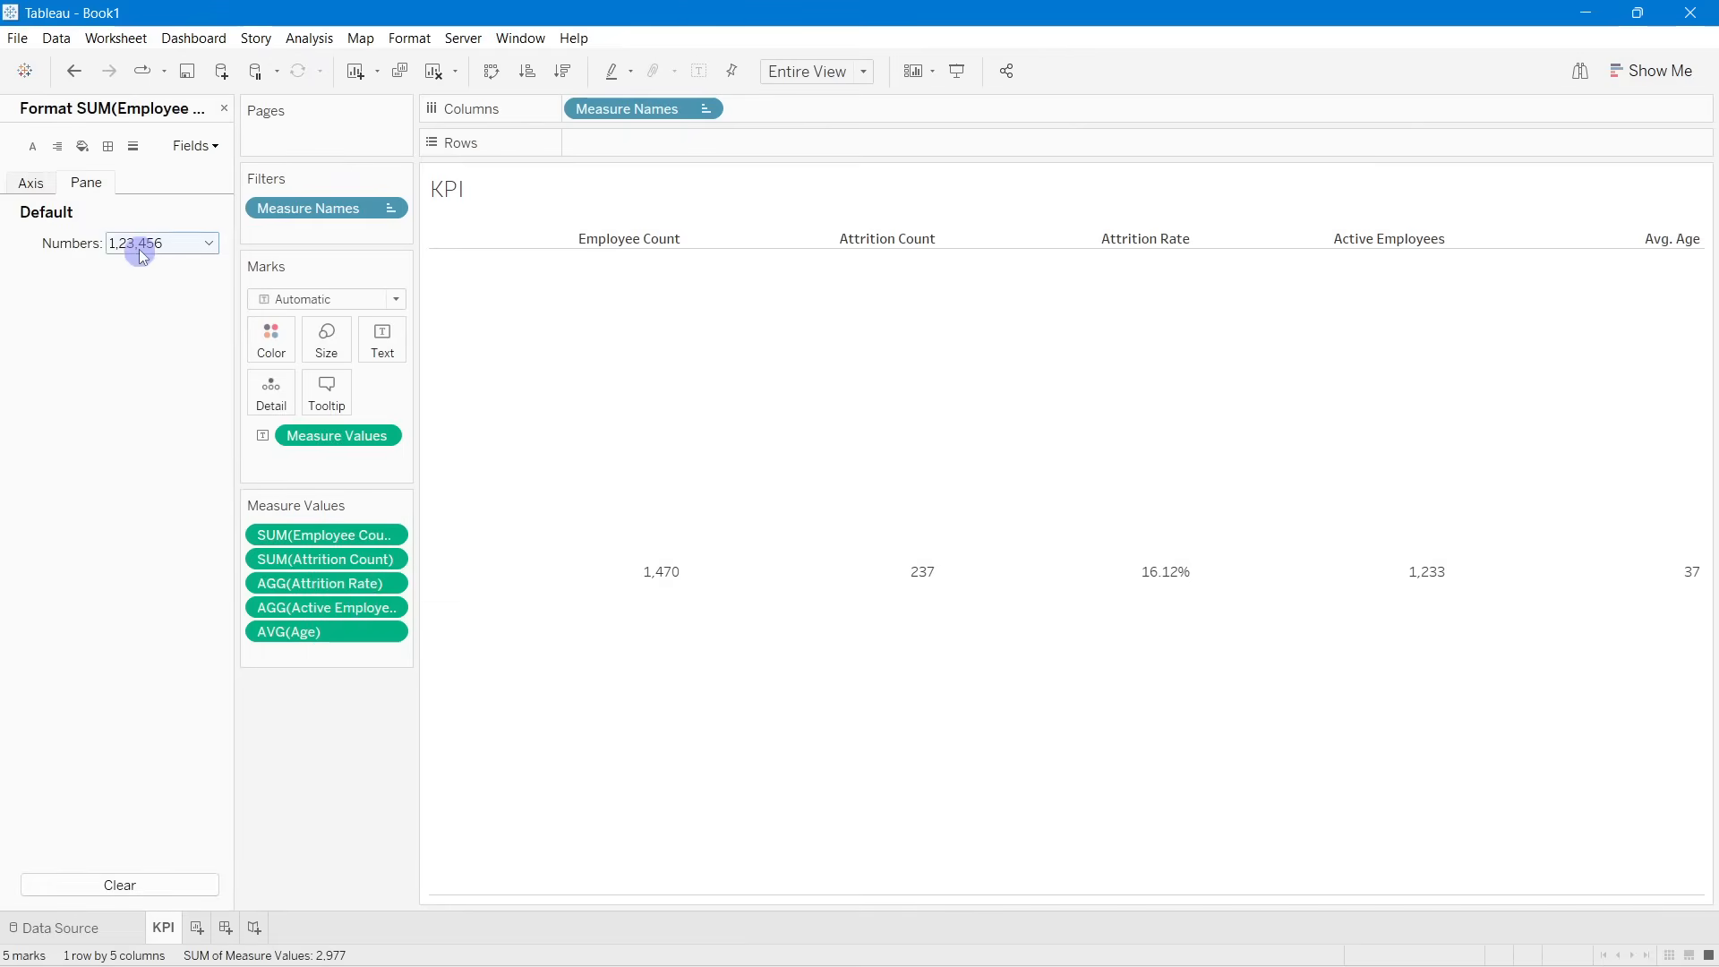
pyautogui.click(140, 245)
pyautogui.click(179, 304)
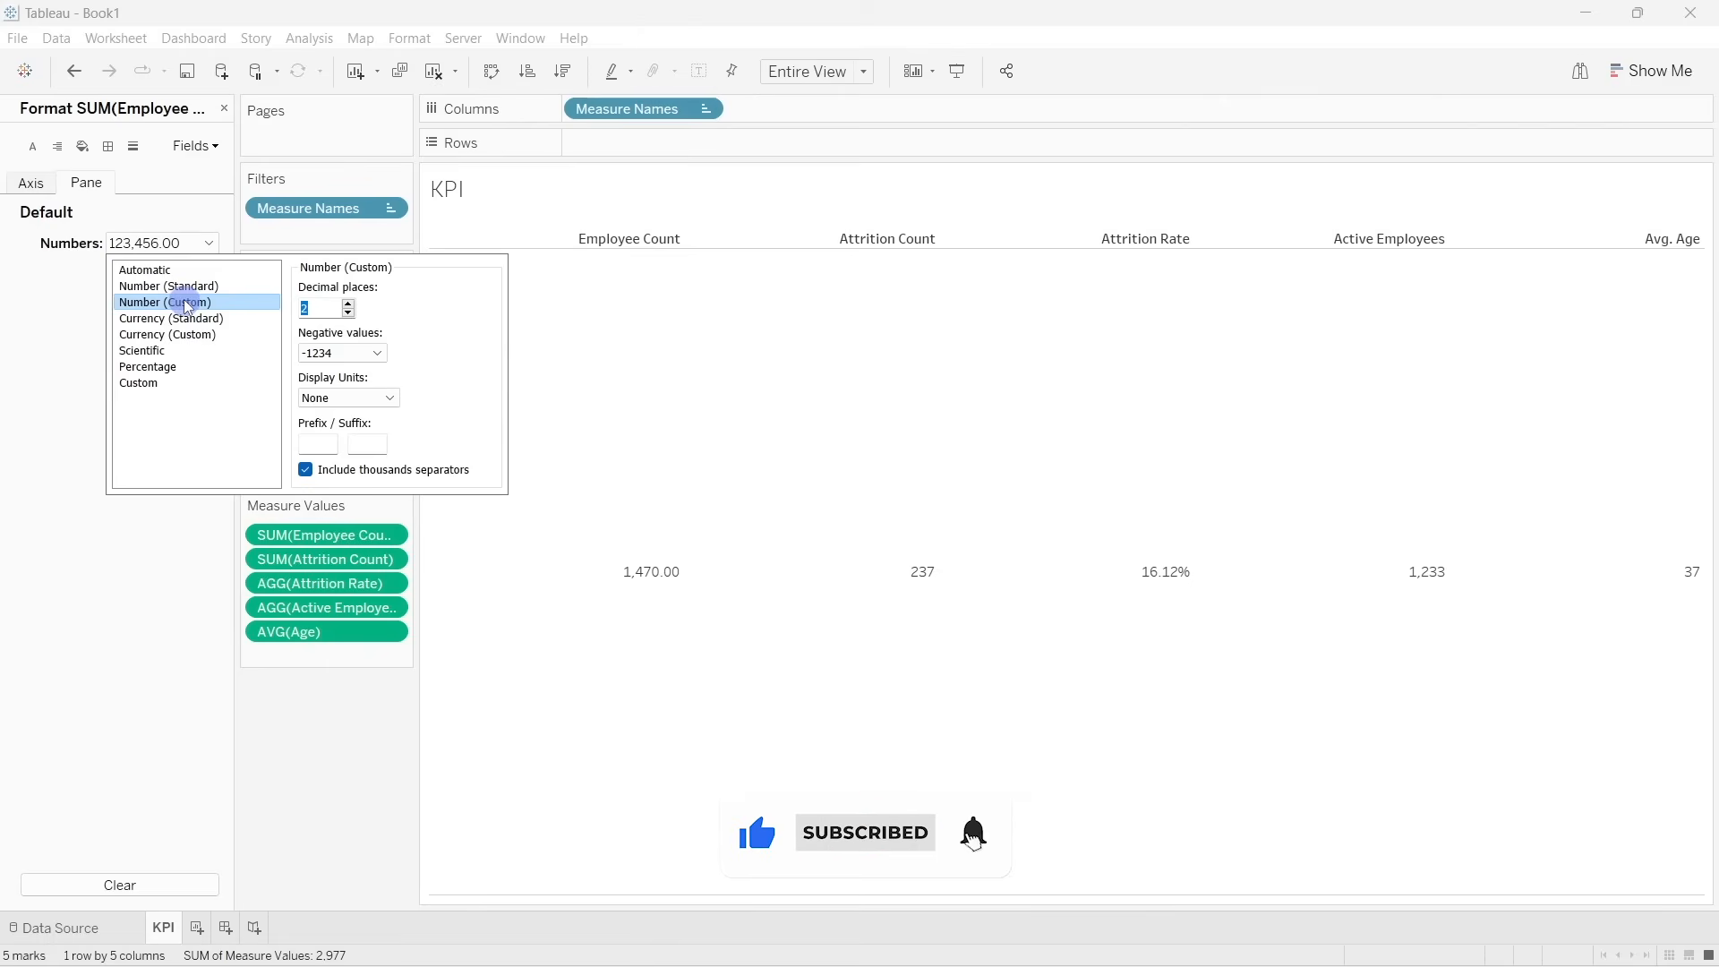
pyautogui.click(320, 299)
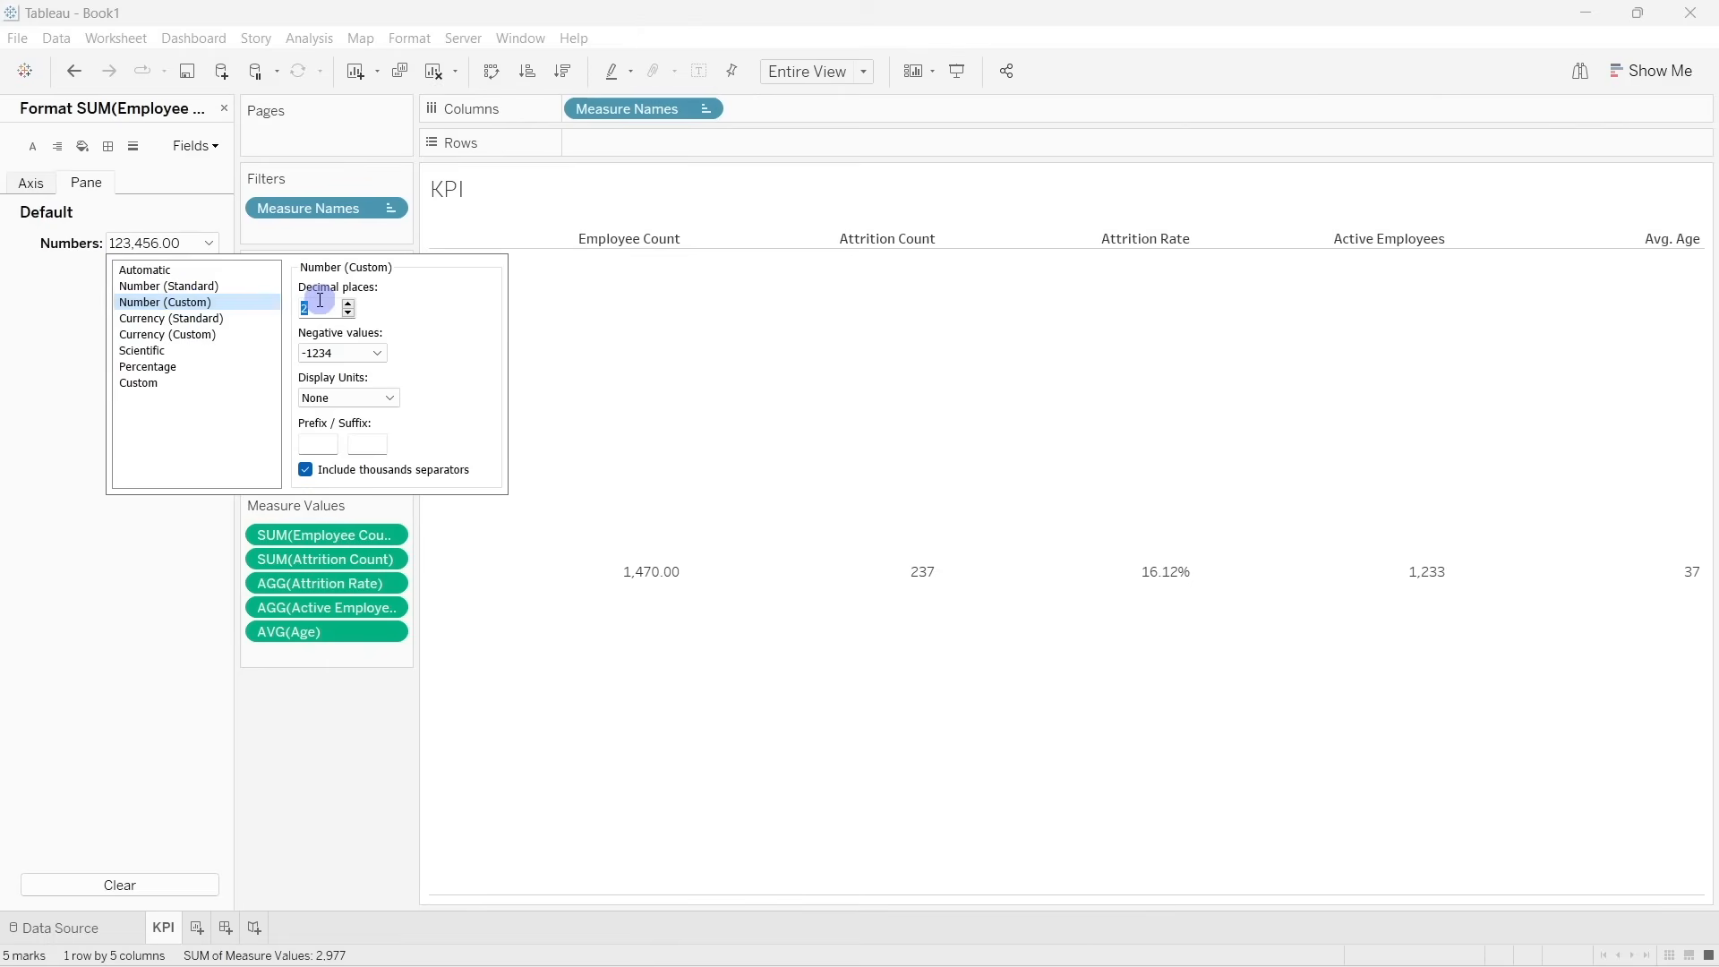
pyautogui.click(349, 313)
pyautogui.click(348, 313)
pyautogui.click(287, 893)
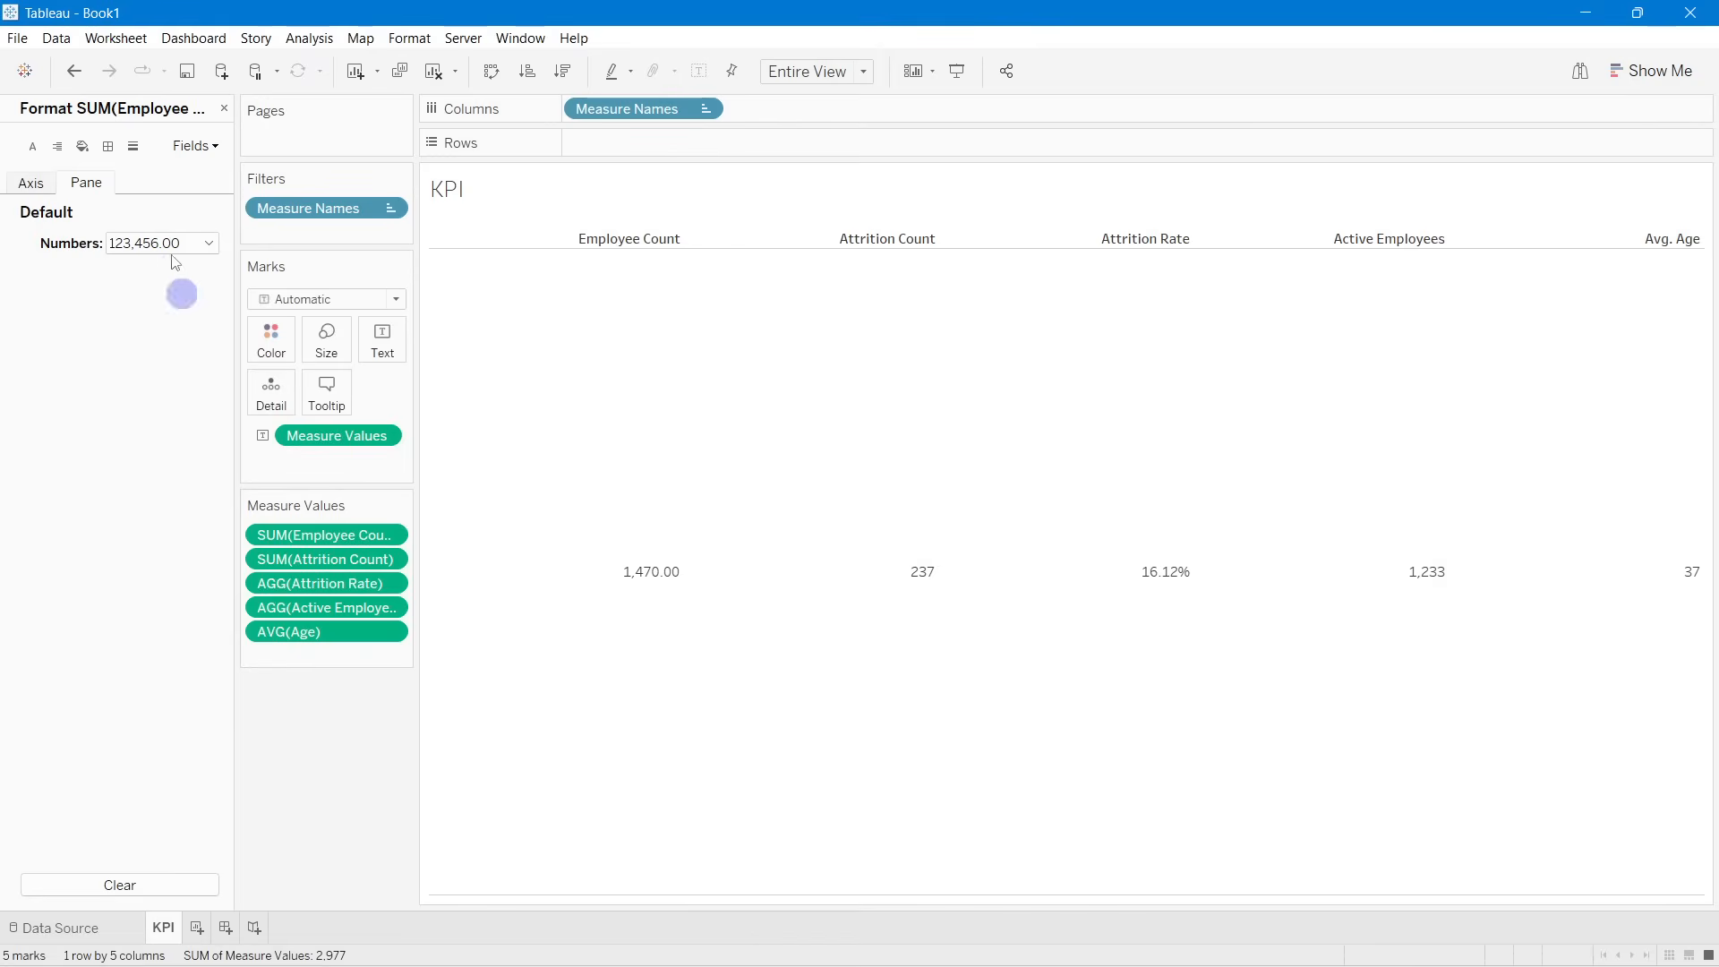
pyautogui.click(224, 109)
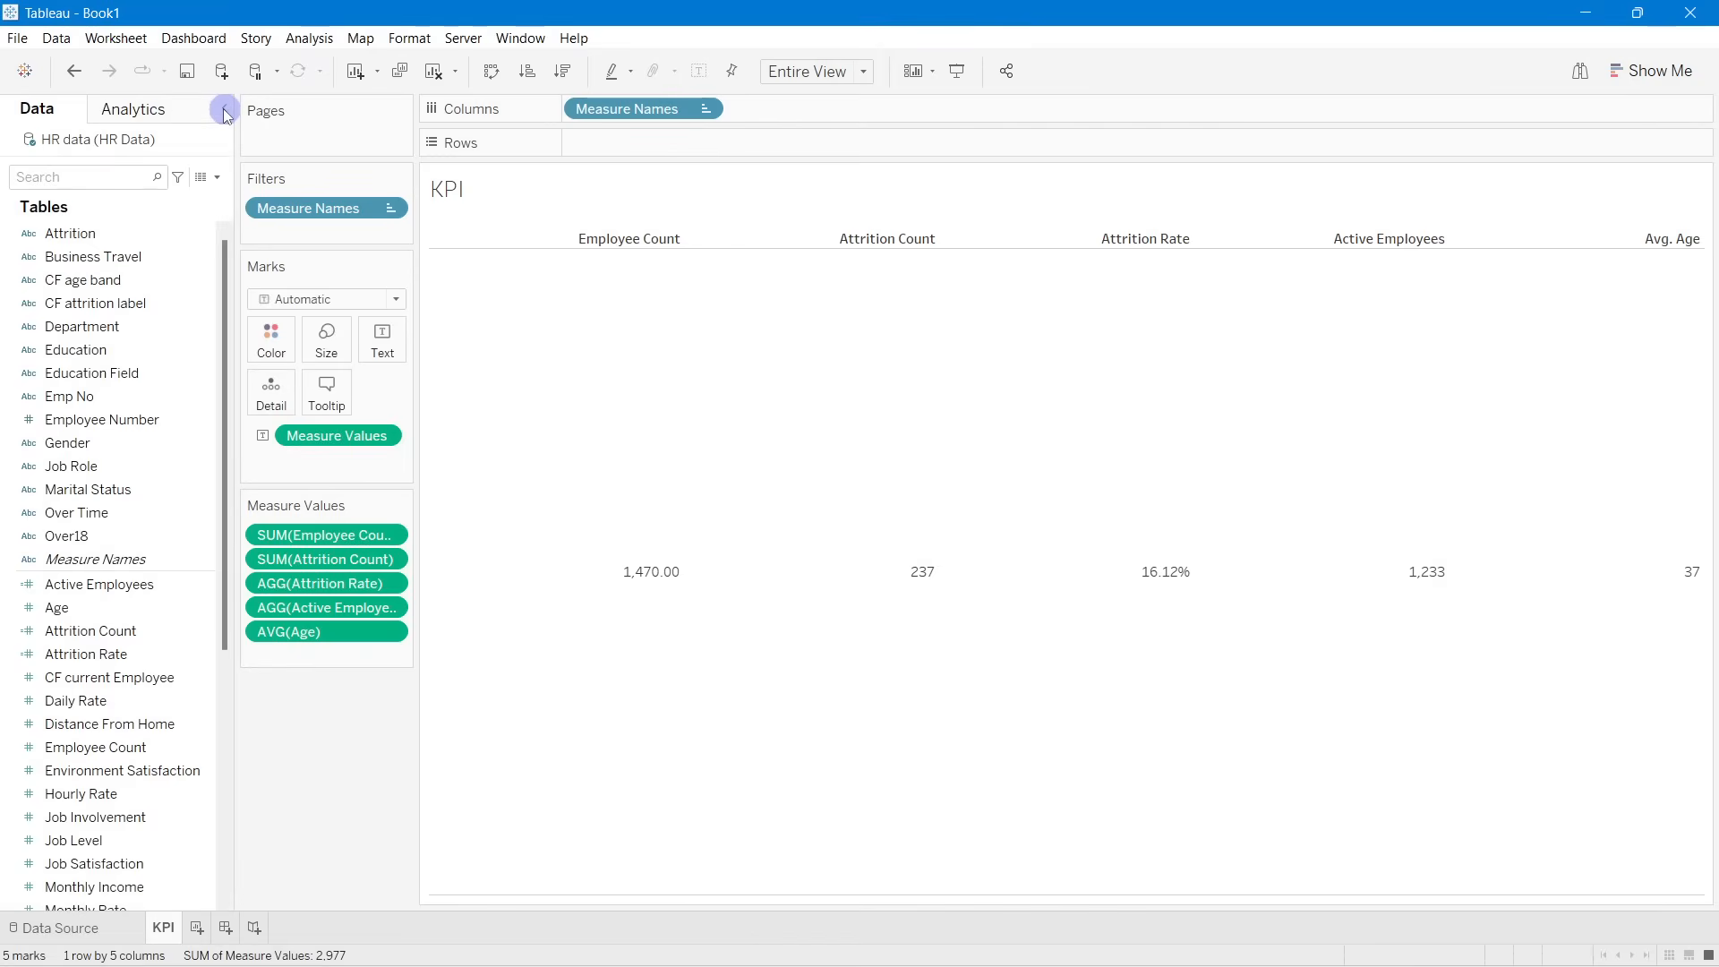
# Step: Search the data fields for edu and add Education as a worksheet filter that uses all values
pyautogui.click(78, 177)
pyautogui.write('edu')
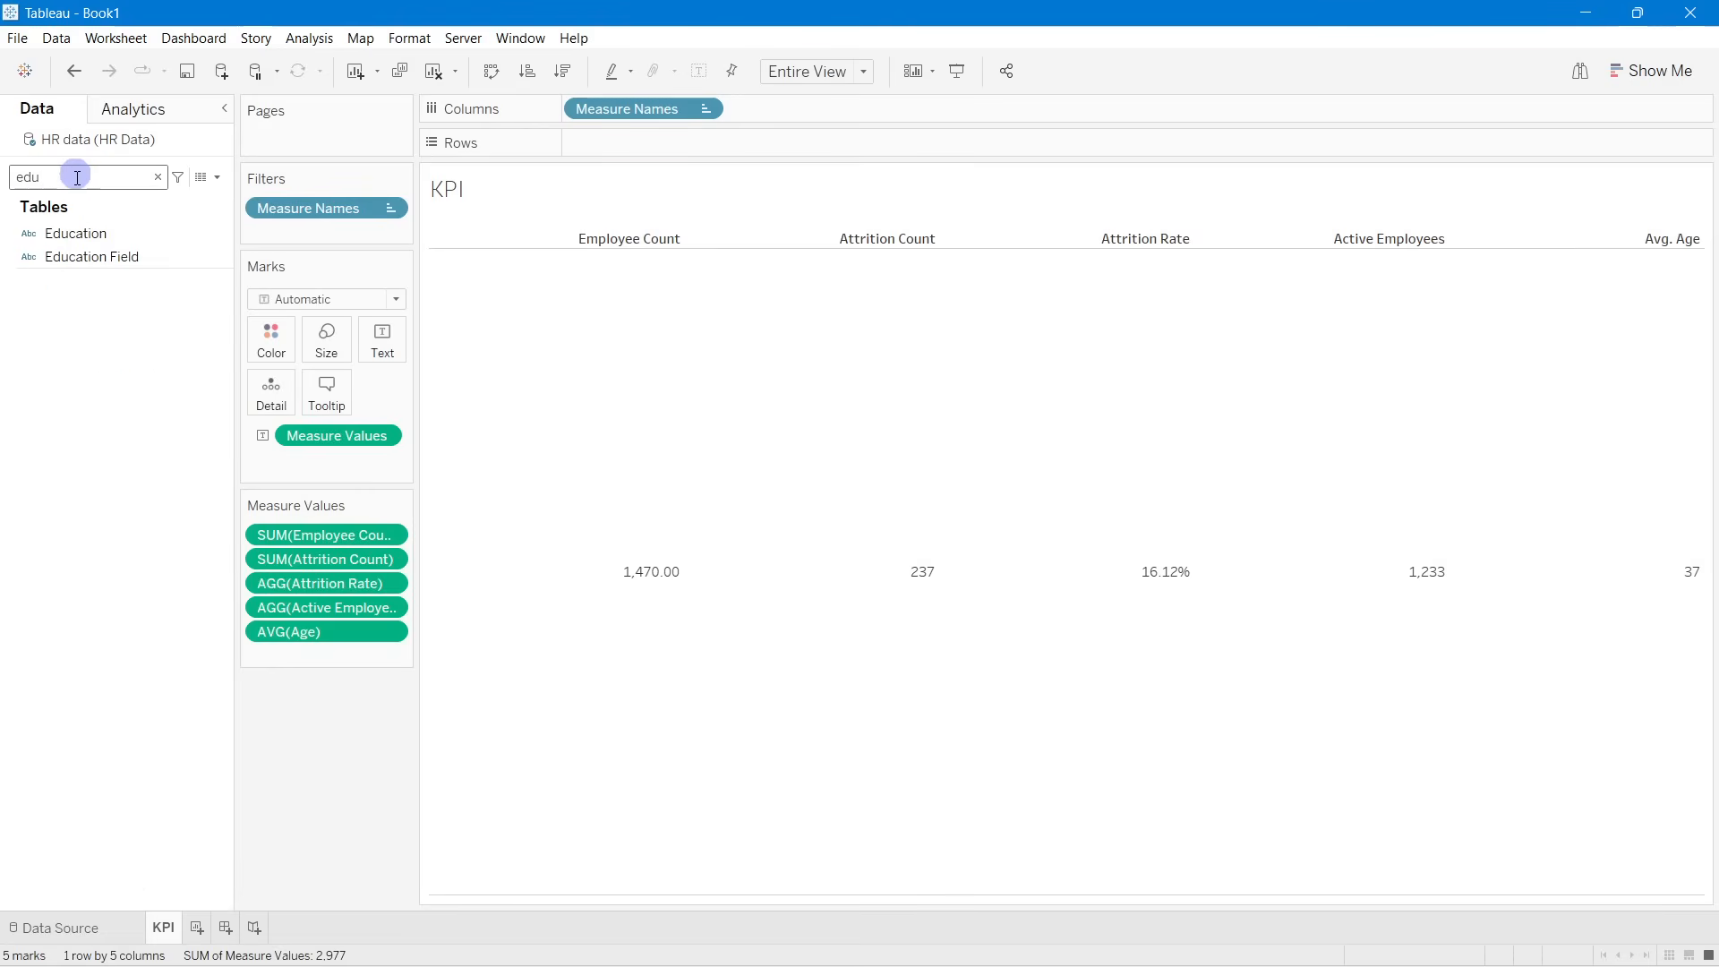
pyautogui.rightClick(82, 232)
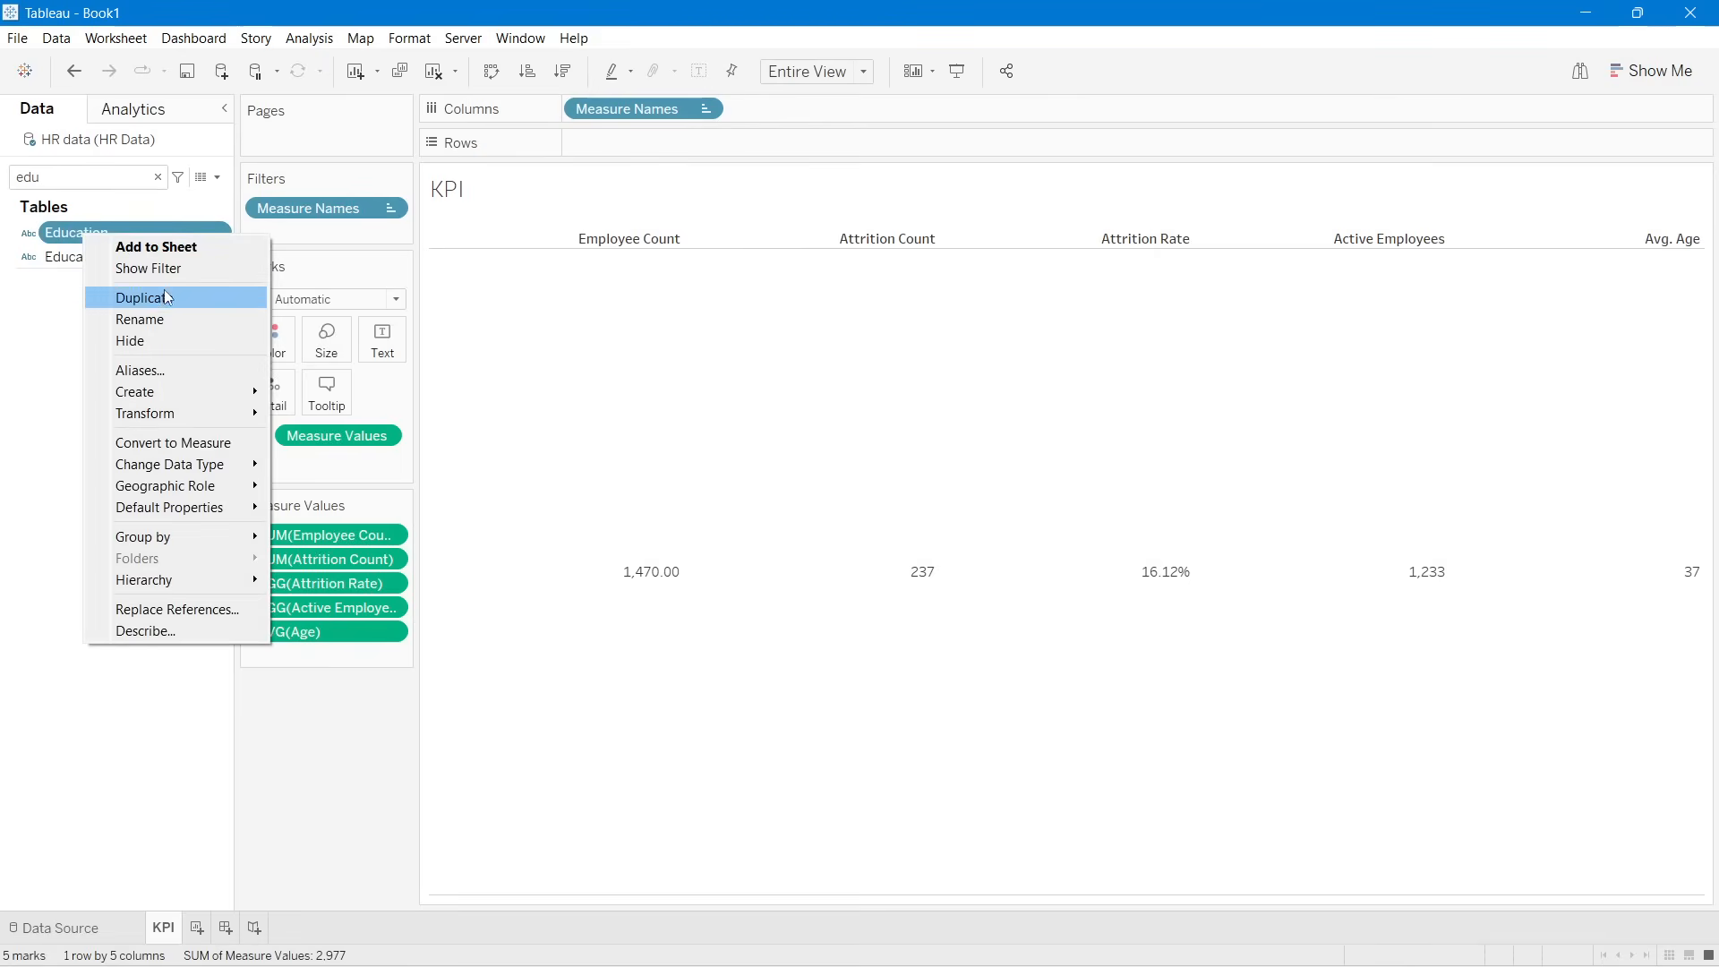
pyautogui.click(56, 244)
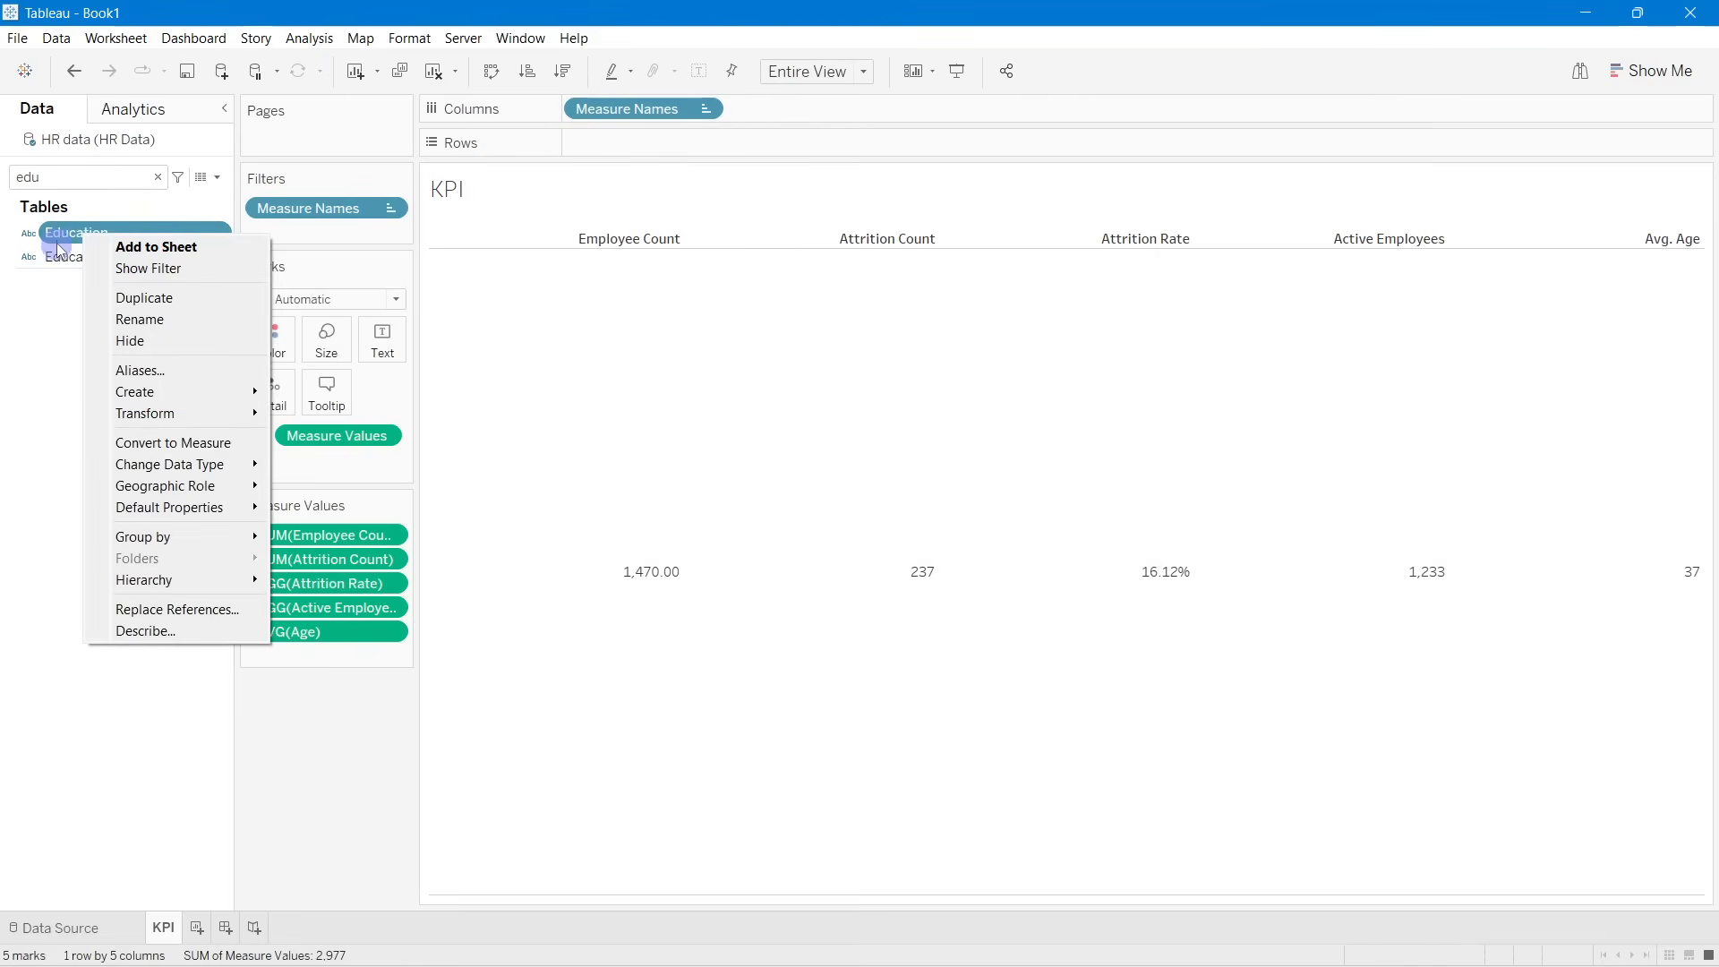
pyautogui.moveTo(59, 249); pyautogui.dragTo(284, 231)
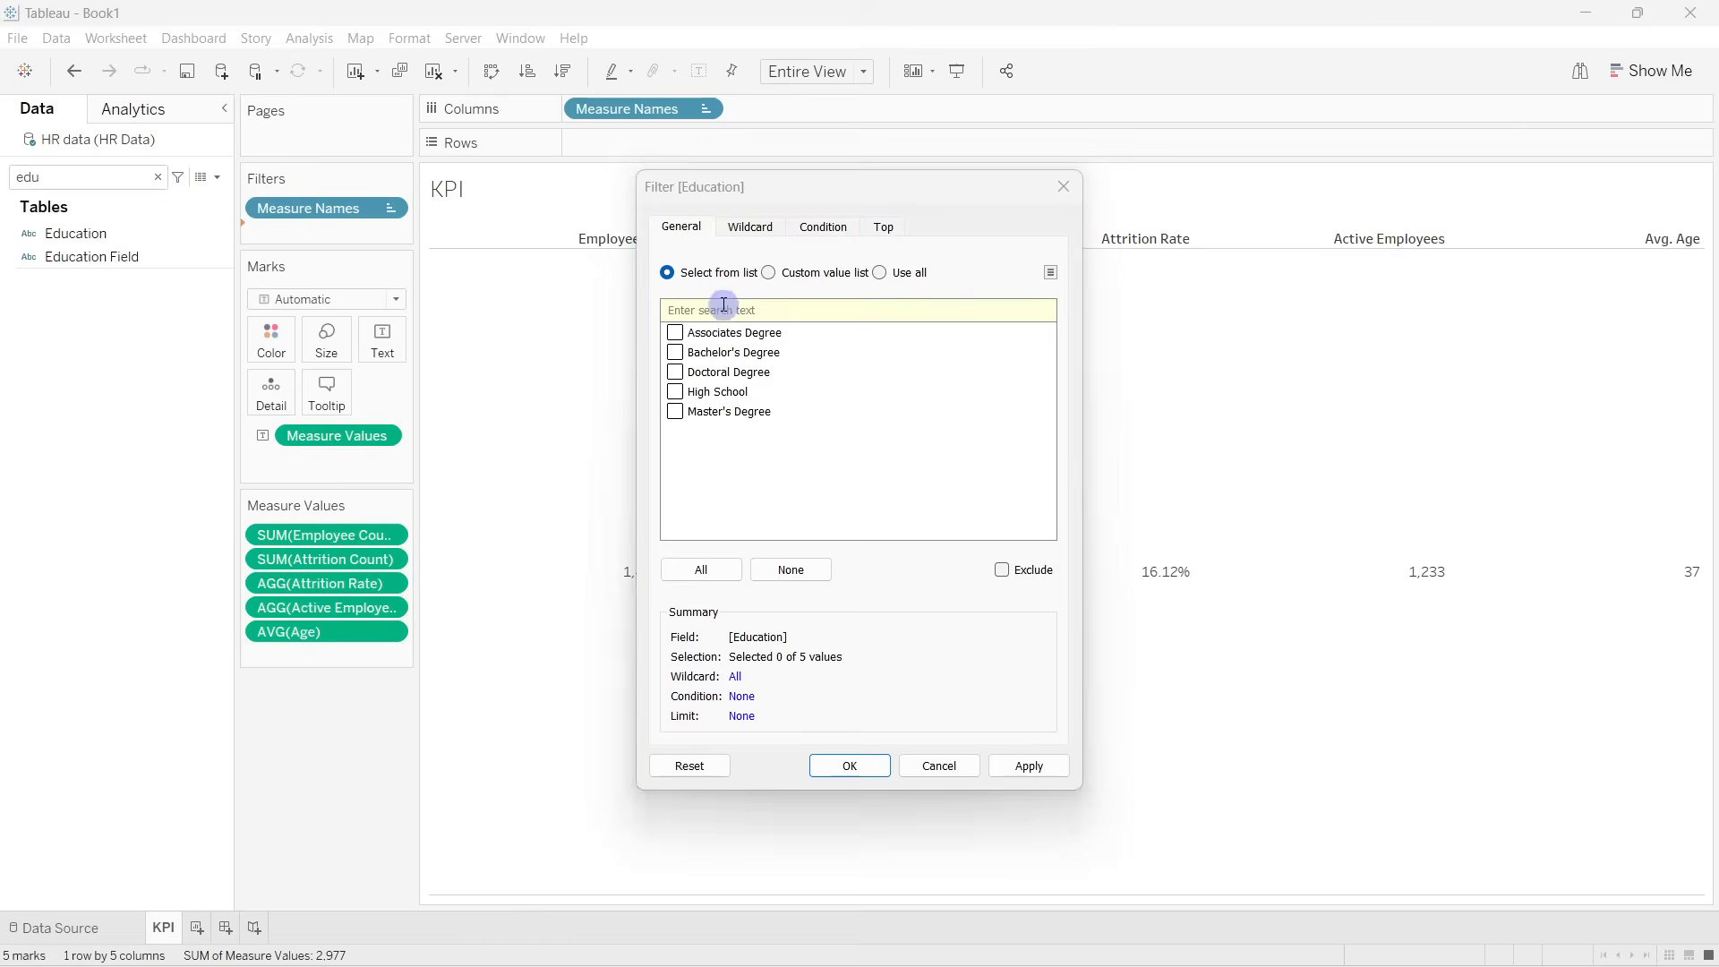
pyautogui.click(879, 270)
pyautogui.click(1028, 763)
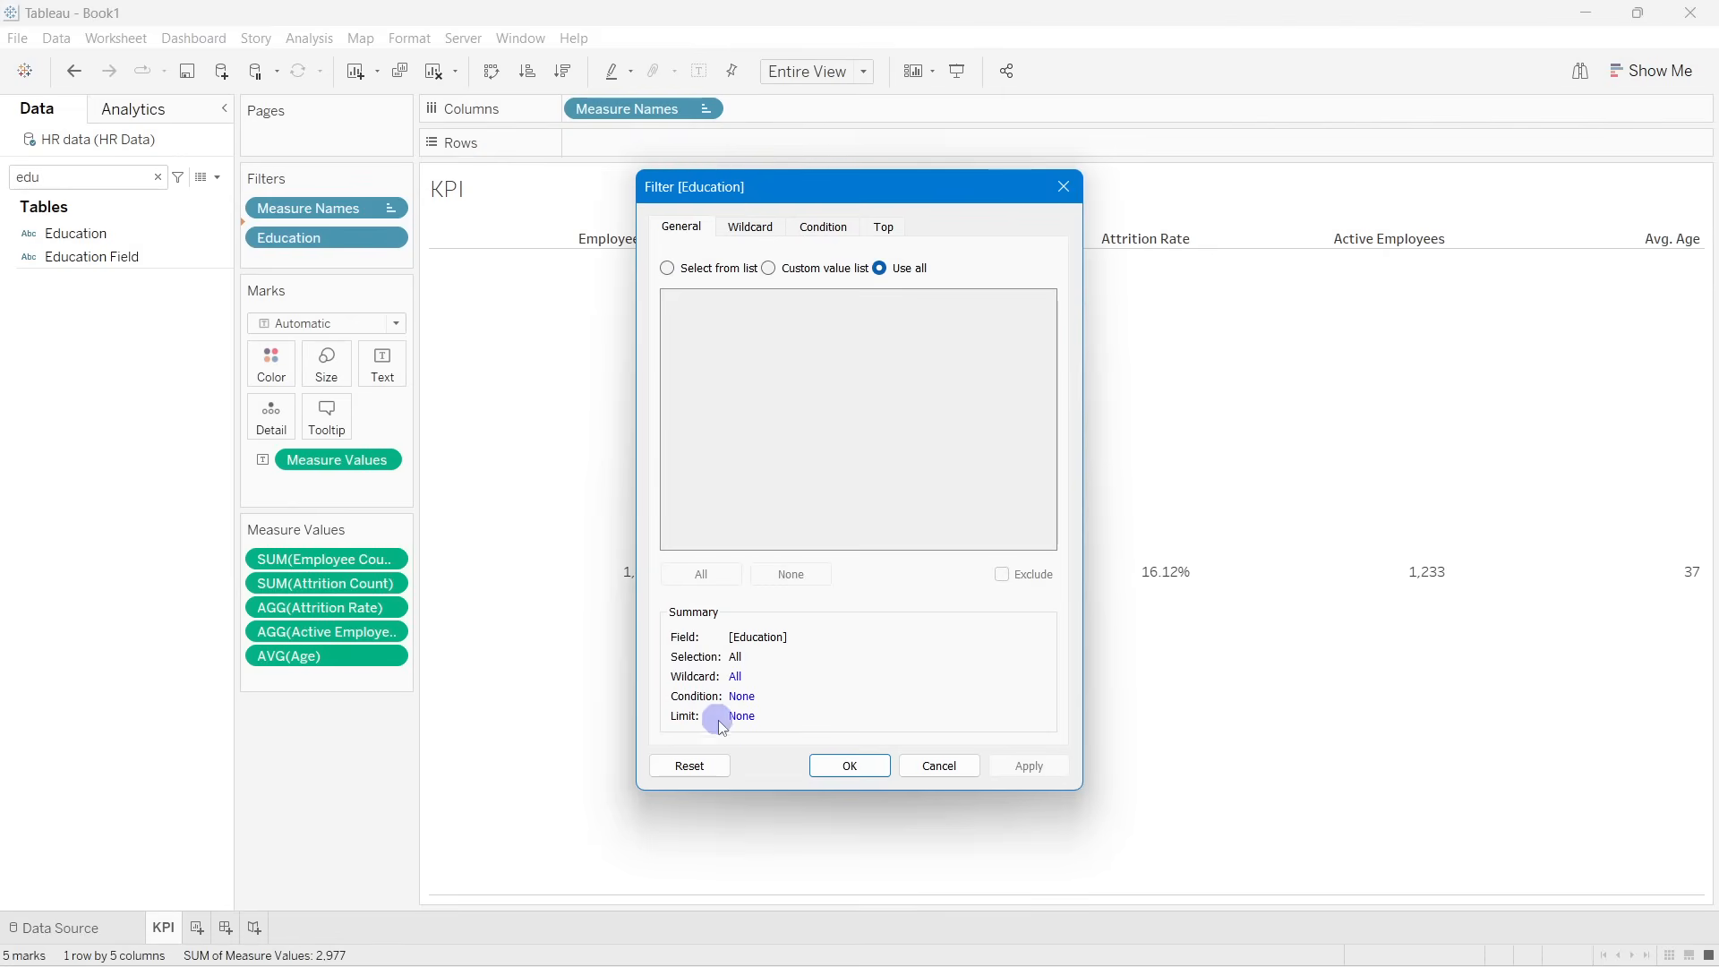
pyautogui.click(849, 766)
# Step: Show the Education filter beside the KPI table and deselect Associates Degree and Bachelor's Degree
pyautogui.rightClick(287, 238)
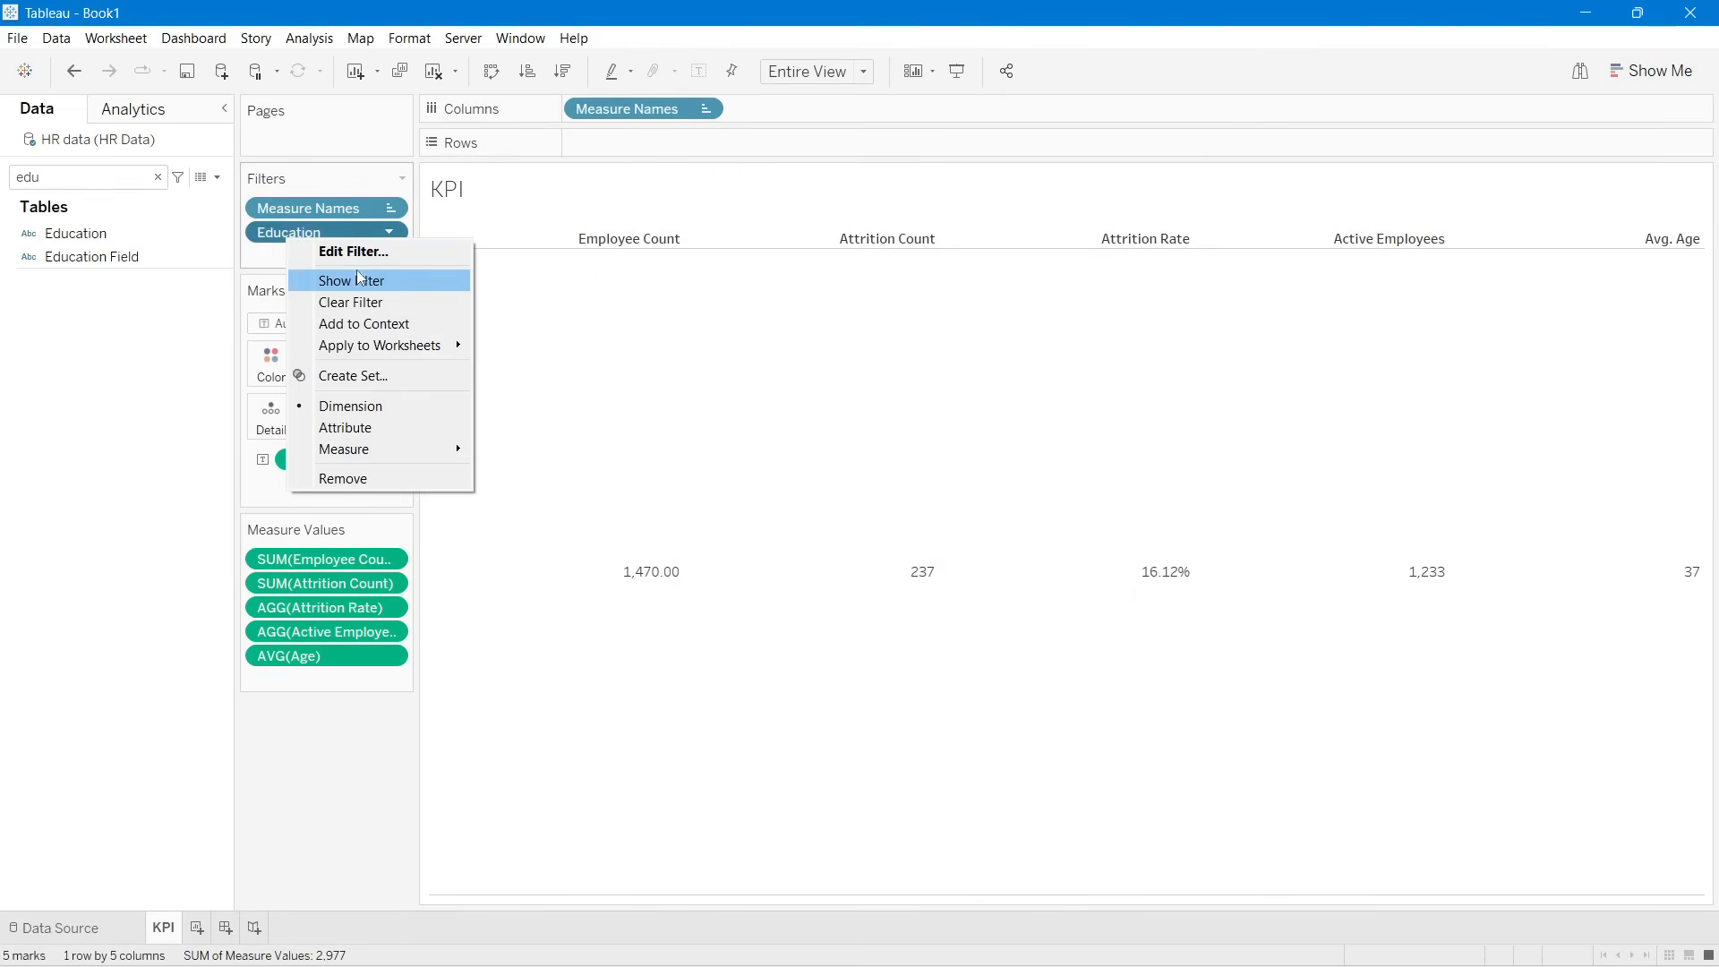
pyautogui.click(358, 279)
pyautogui.click(1557, 228)
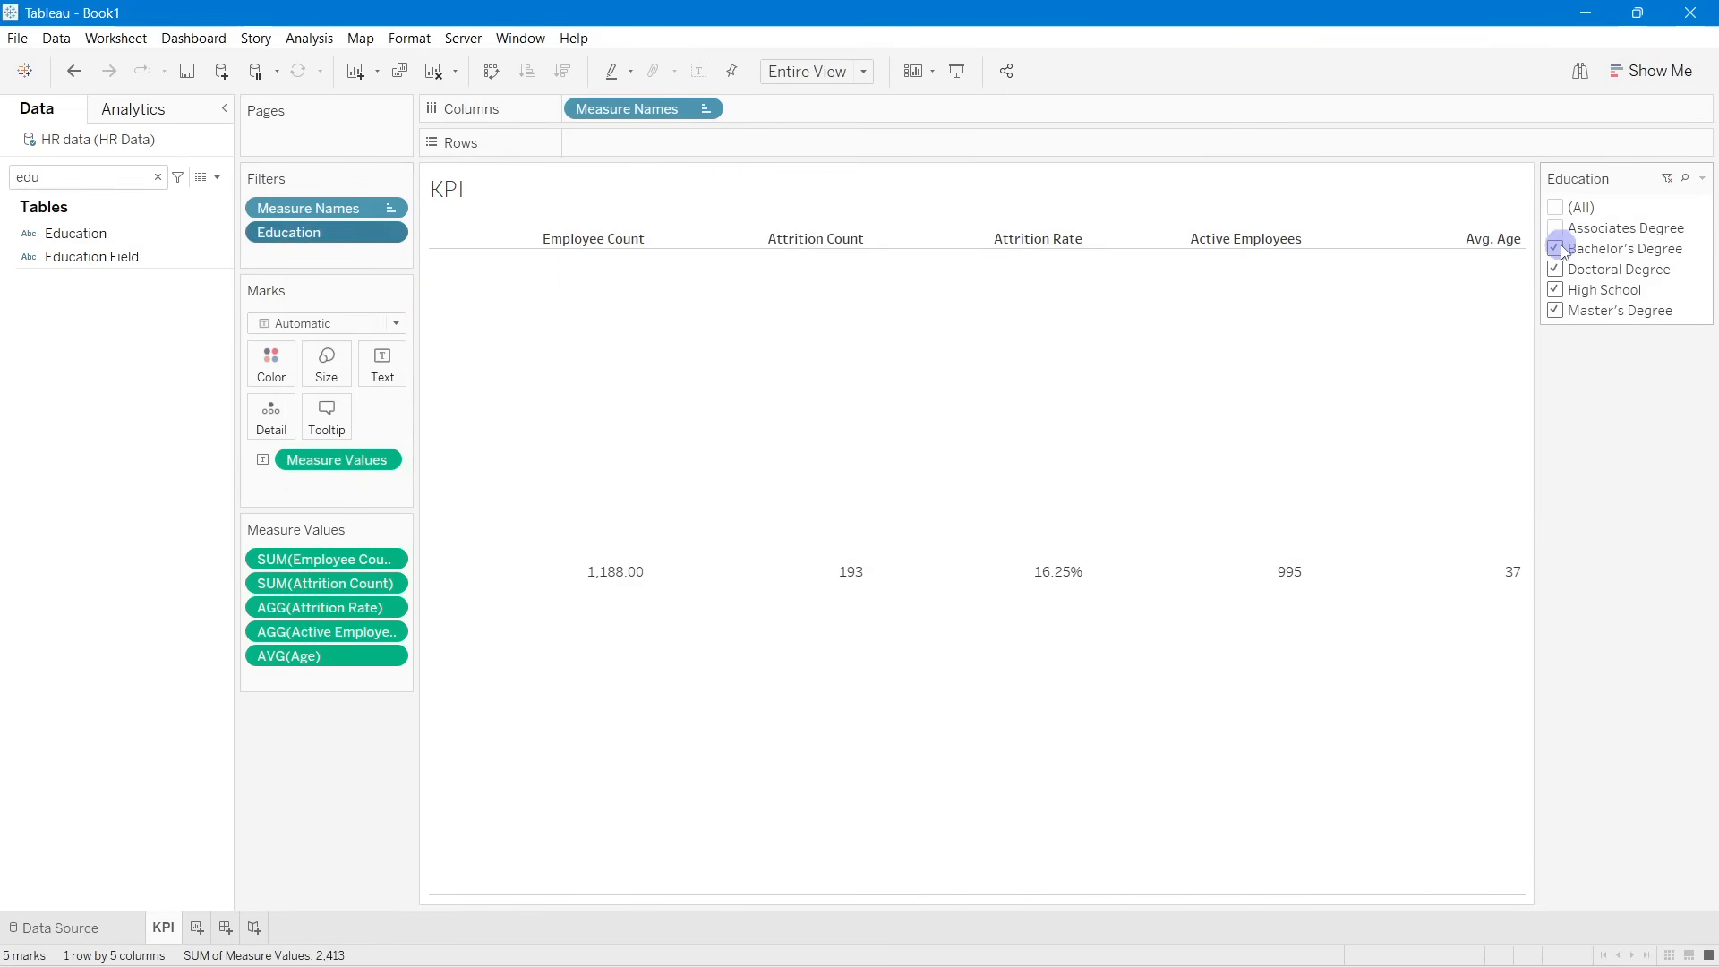
pyautogui.click(1557, 249)
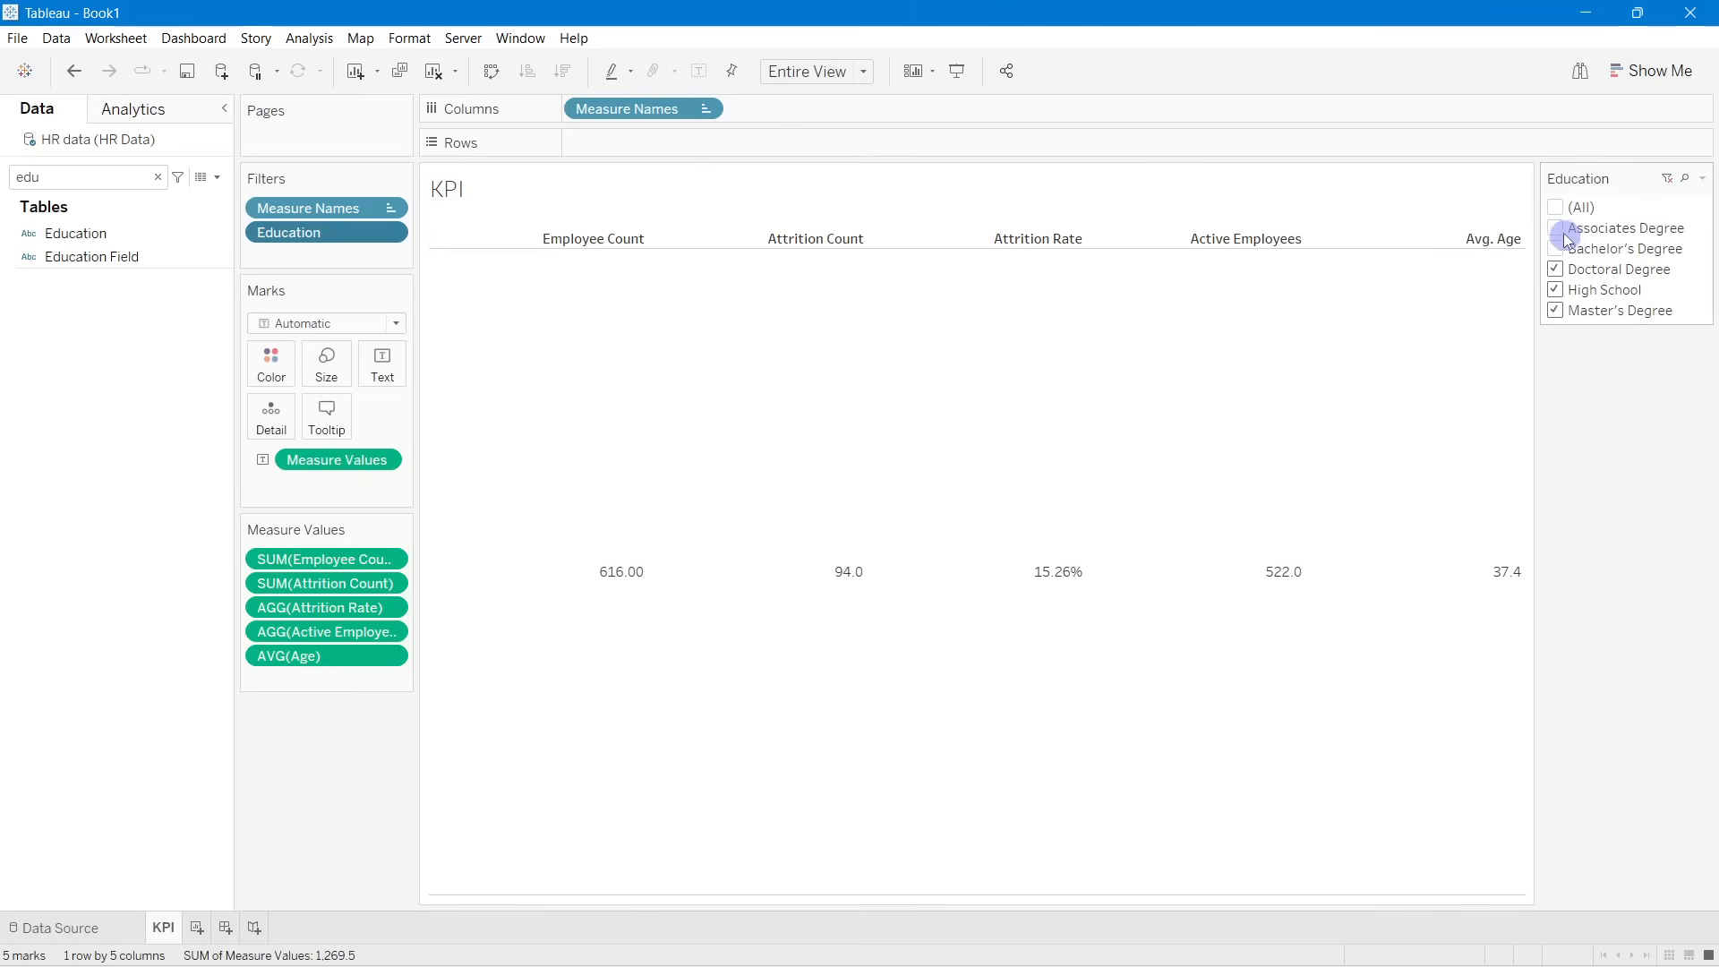
# Step: Set the number format of Employee Count to 0 decimal places
pyautogui.rightClick(304, 571)
pyautogui.click(314, 637)
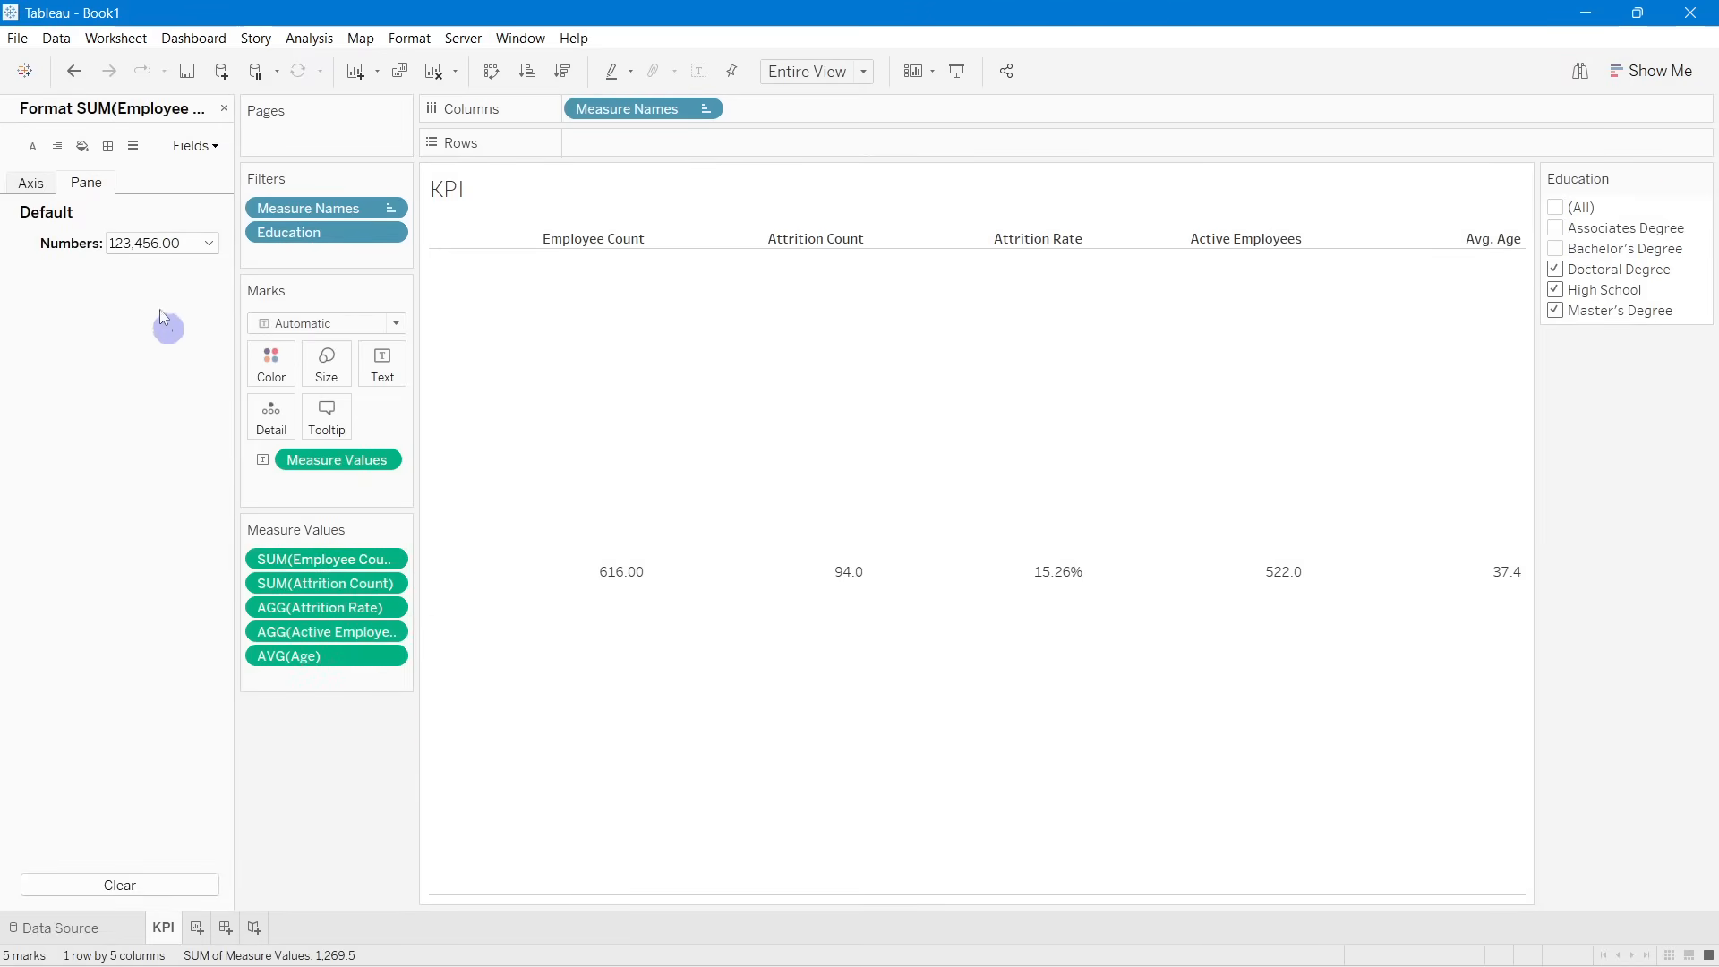
pyautogui.click(148, 250)
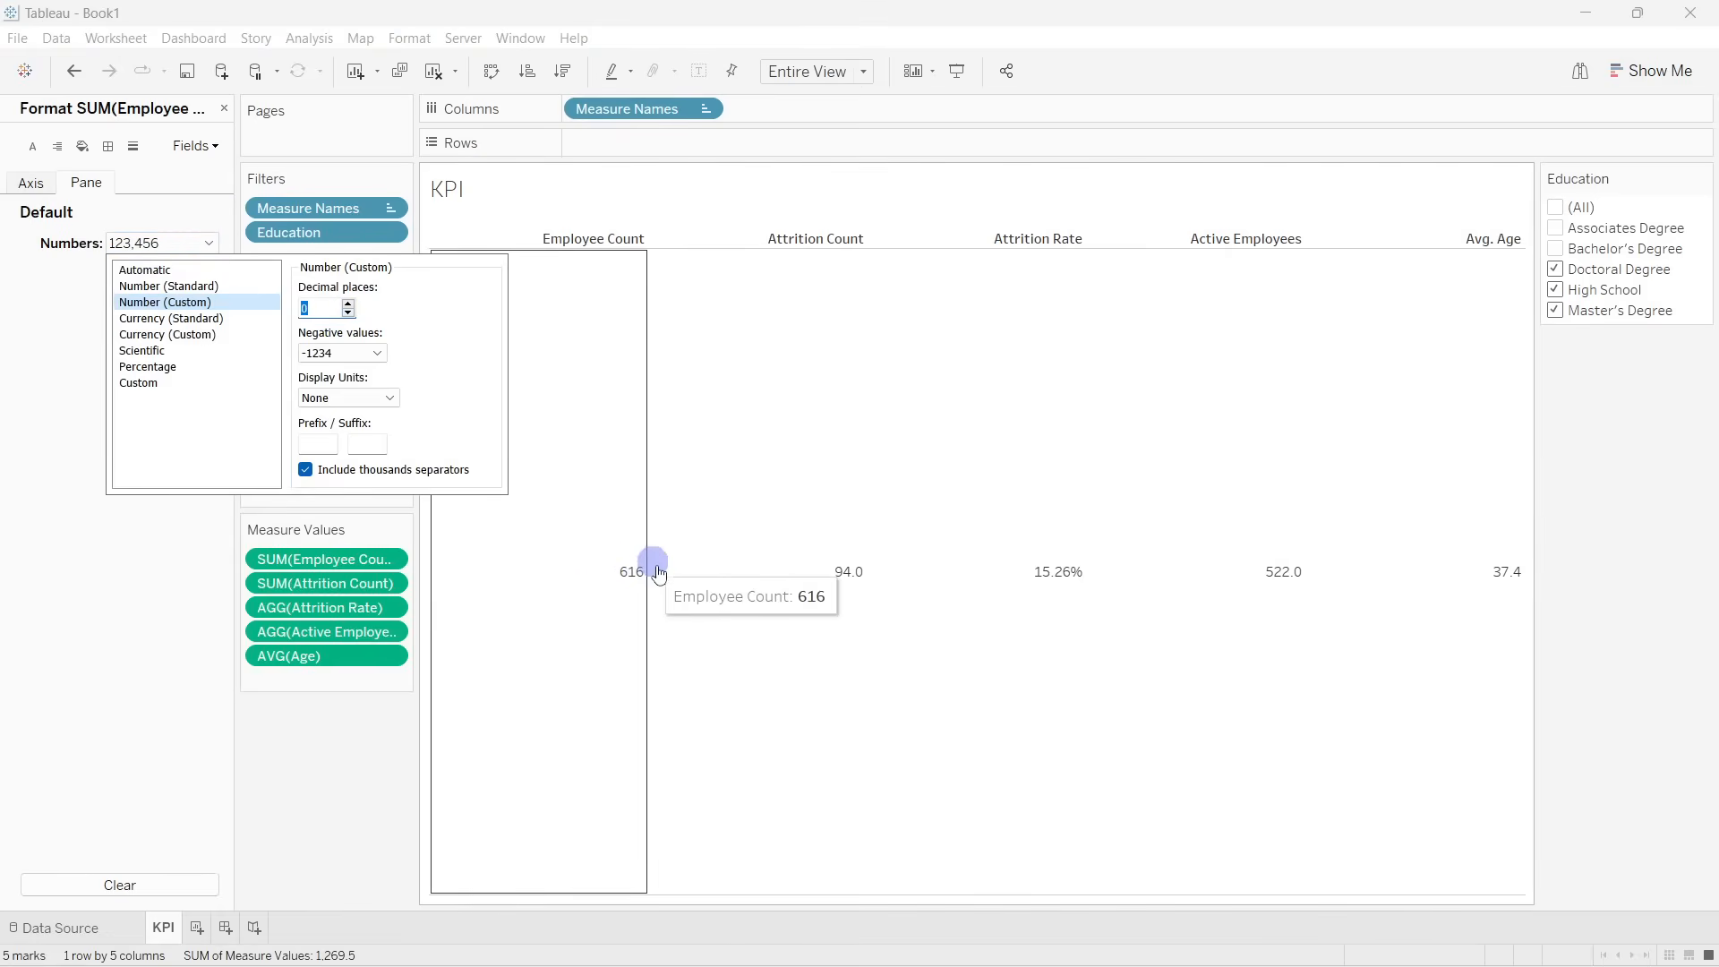
# Step: Format the Attrition Count values as Number (Custom) with 0 decimal places
pyautogui.click(302, 588)
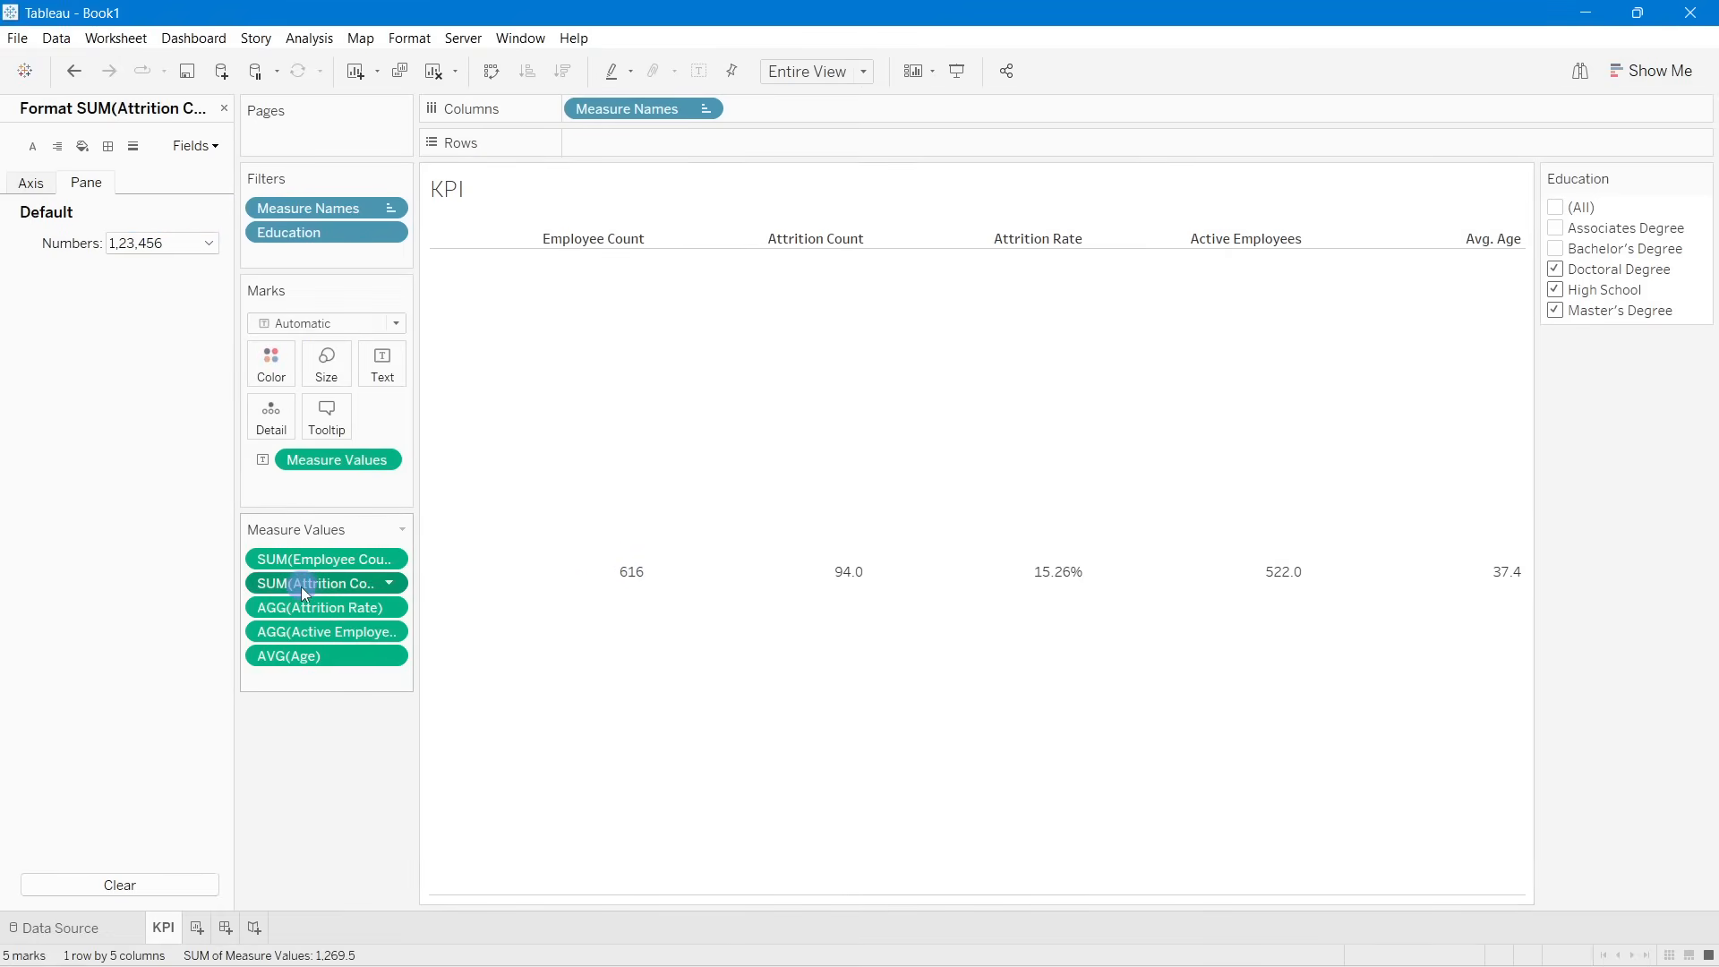
pyautogui.click(138, 245)
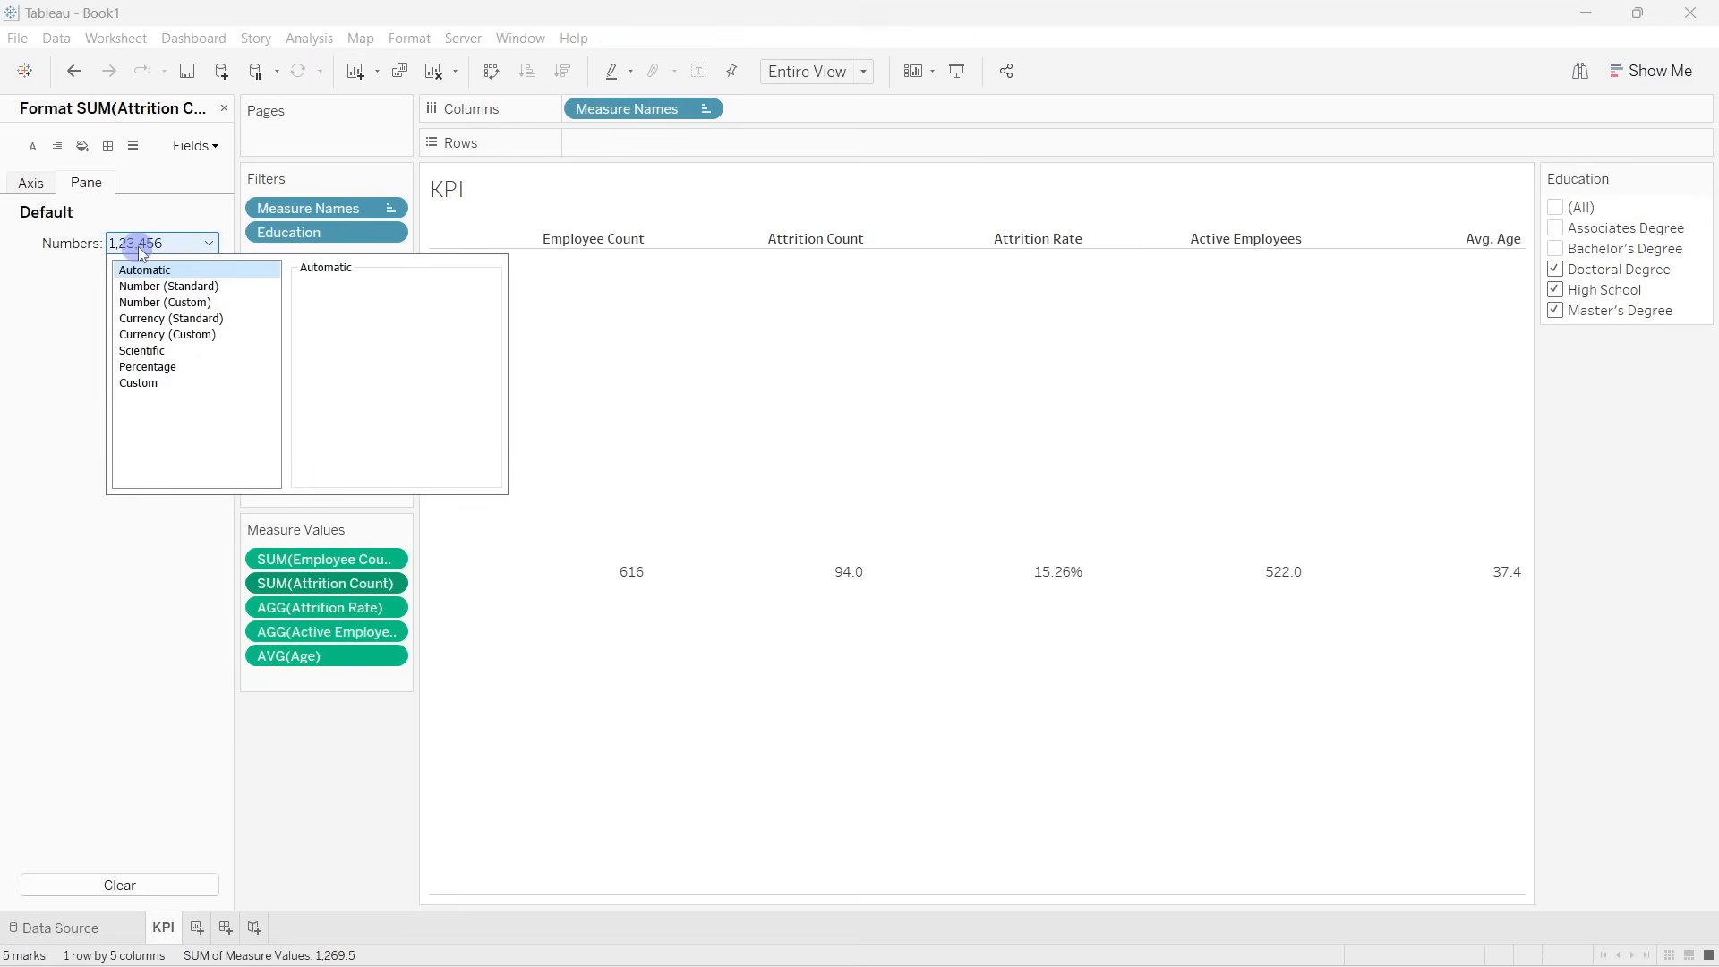
pyautogui.click(156, 304)
pyautogui.click(348, 313)
pyautogui.click(348, 314)
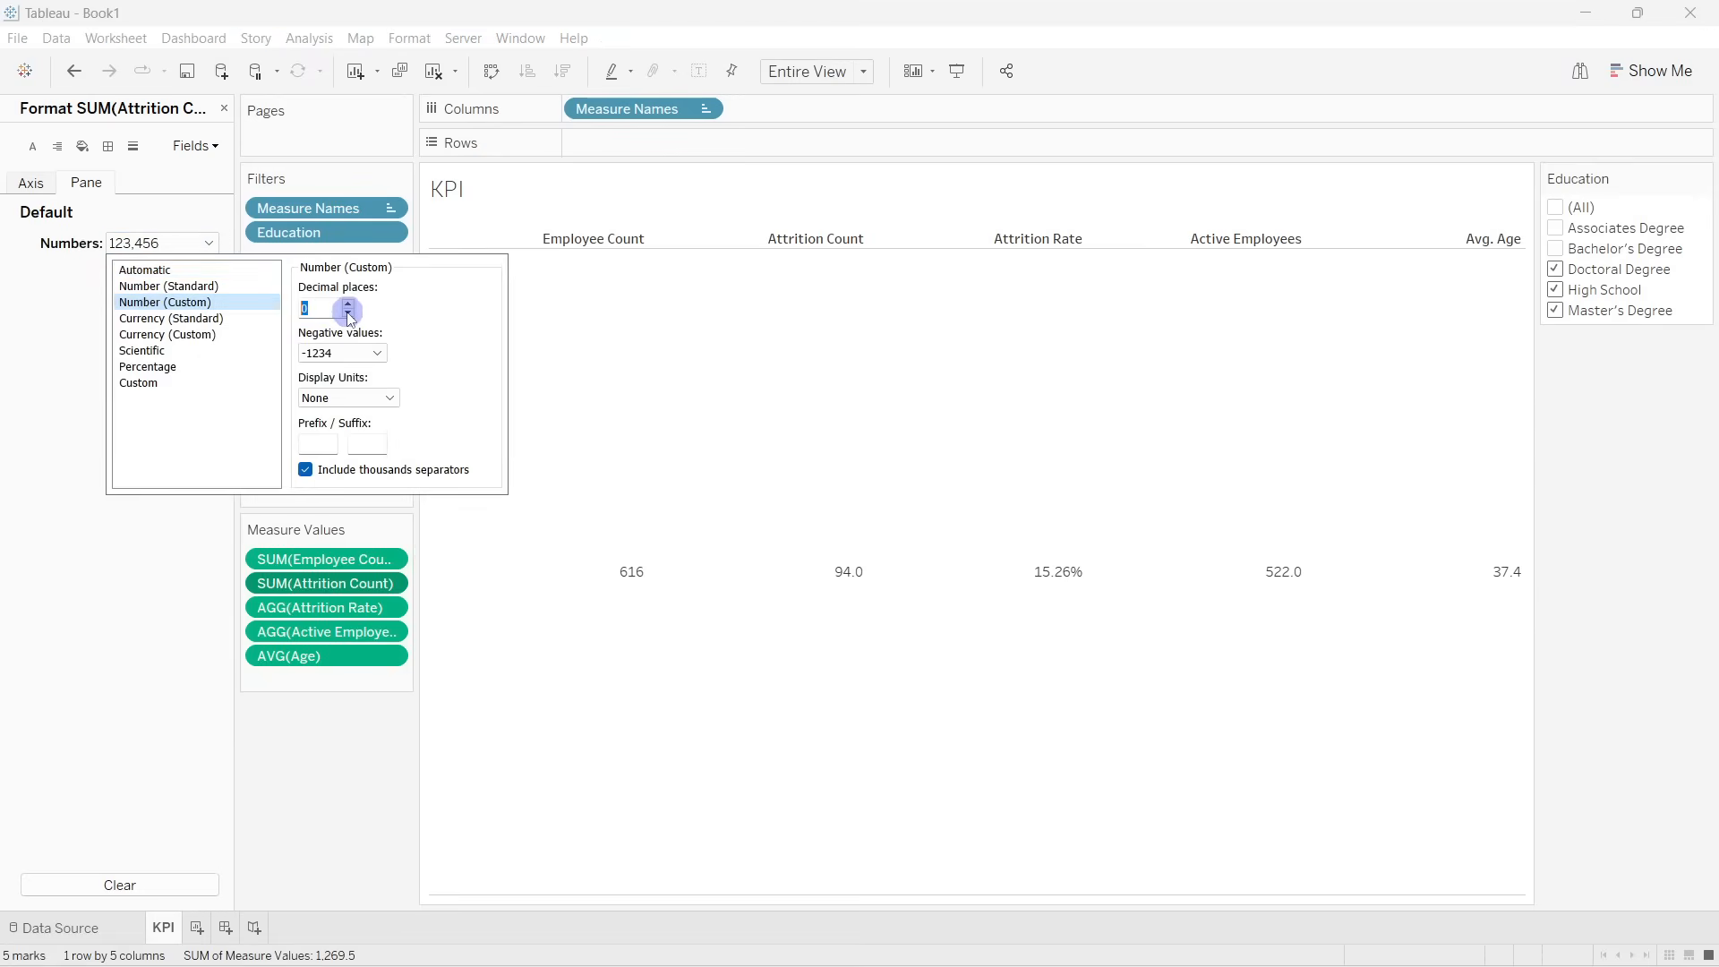
# Step: Check the Attrition Rate number format, and format Active Employees as Number (Custom) with 0 decimal places
pyautogui.click(290, 604)
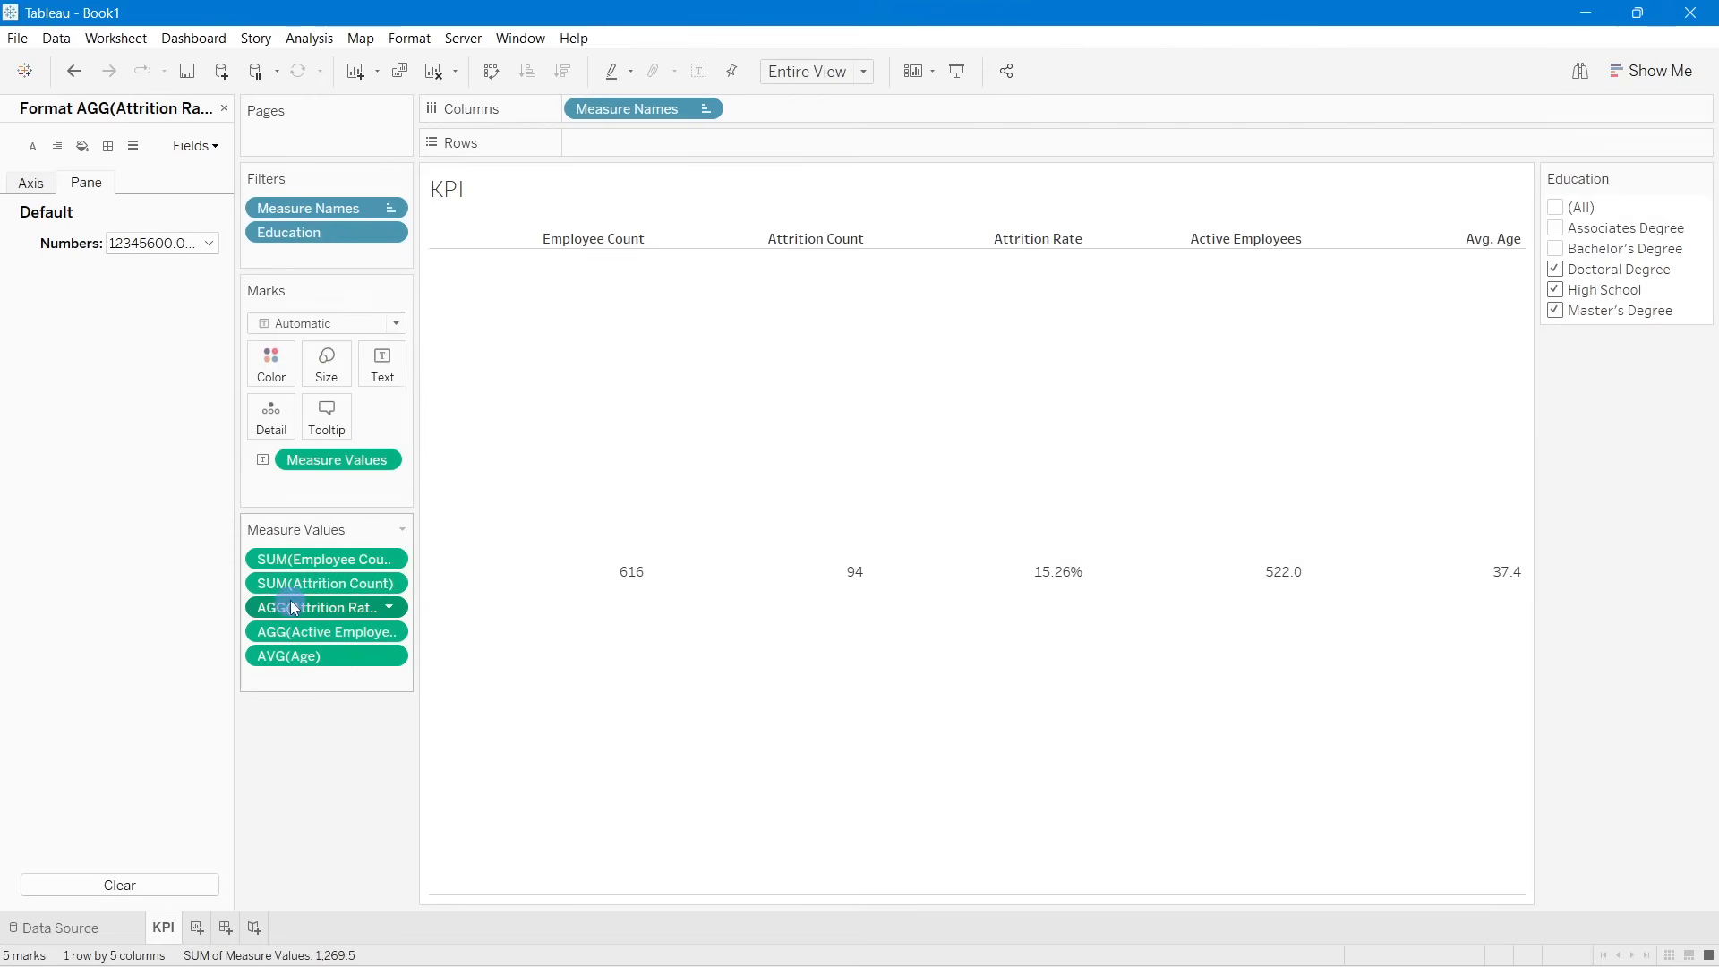
pyautogui.click(193, 244)
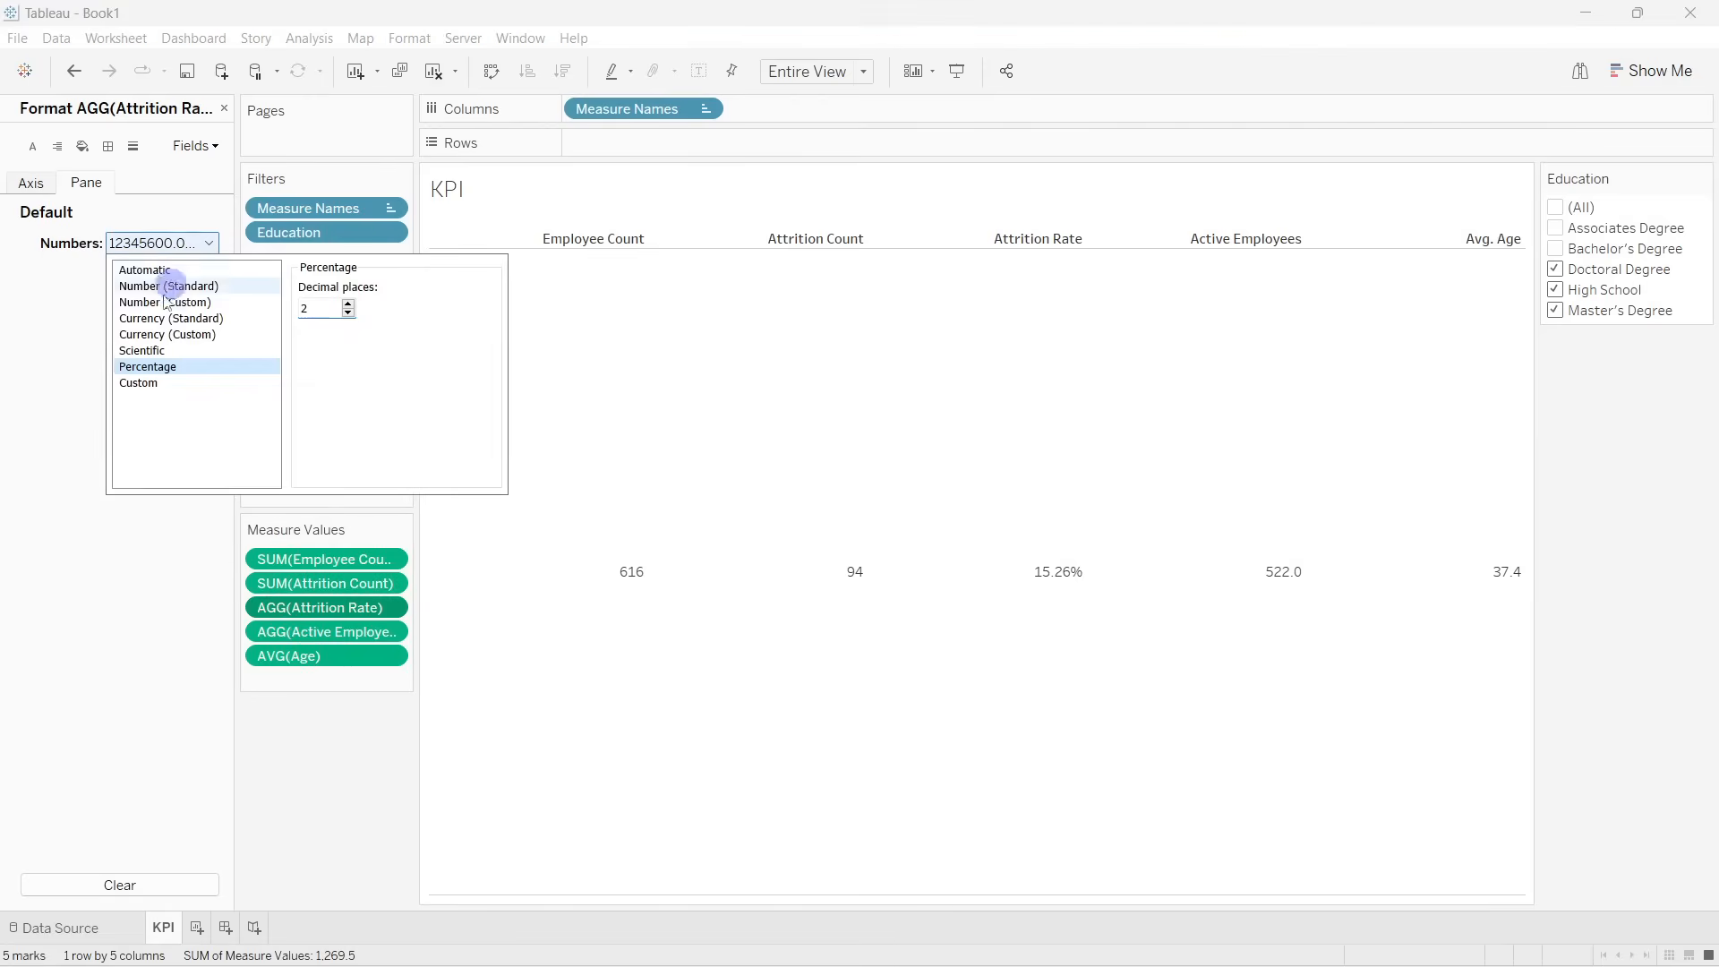
pyautogui.click(303, 633)
pyautogui.click(186, 243)
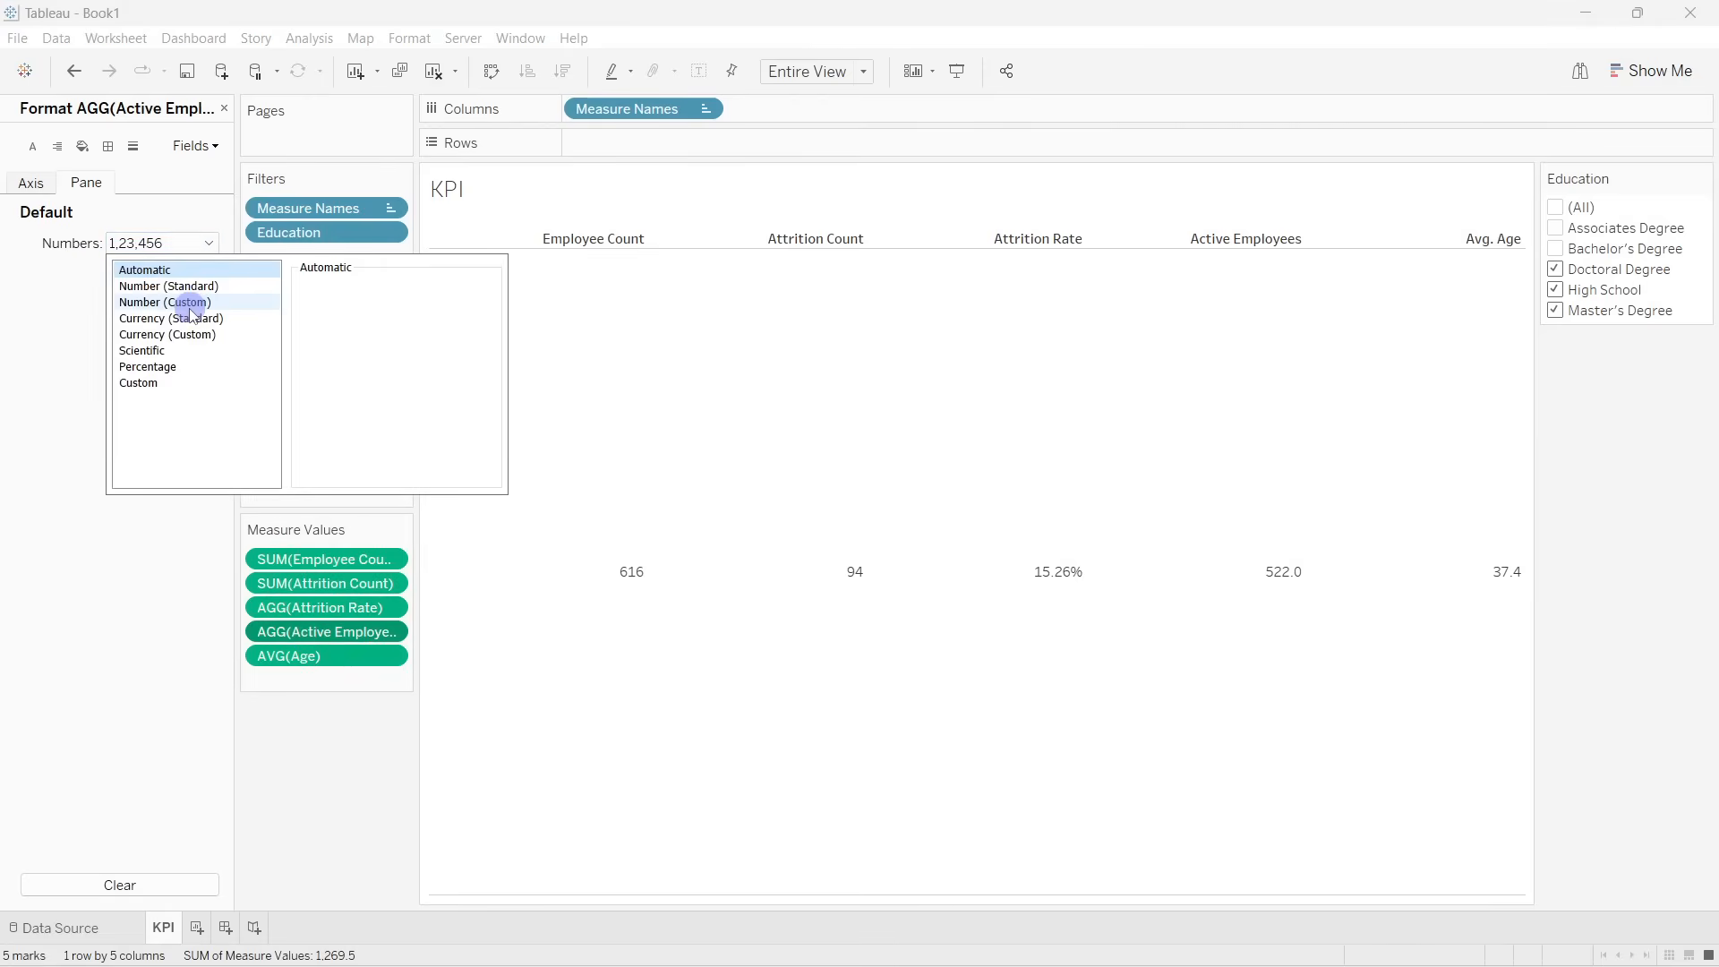
pyautogui.click(192, 302)
pyautogui.click(349, 312)
pyautogui.click(348, 312)
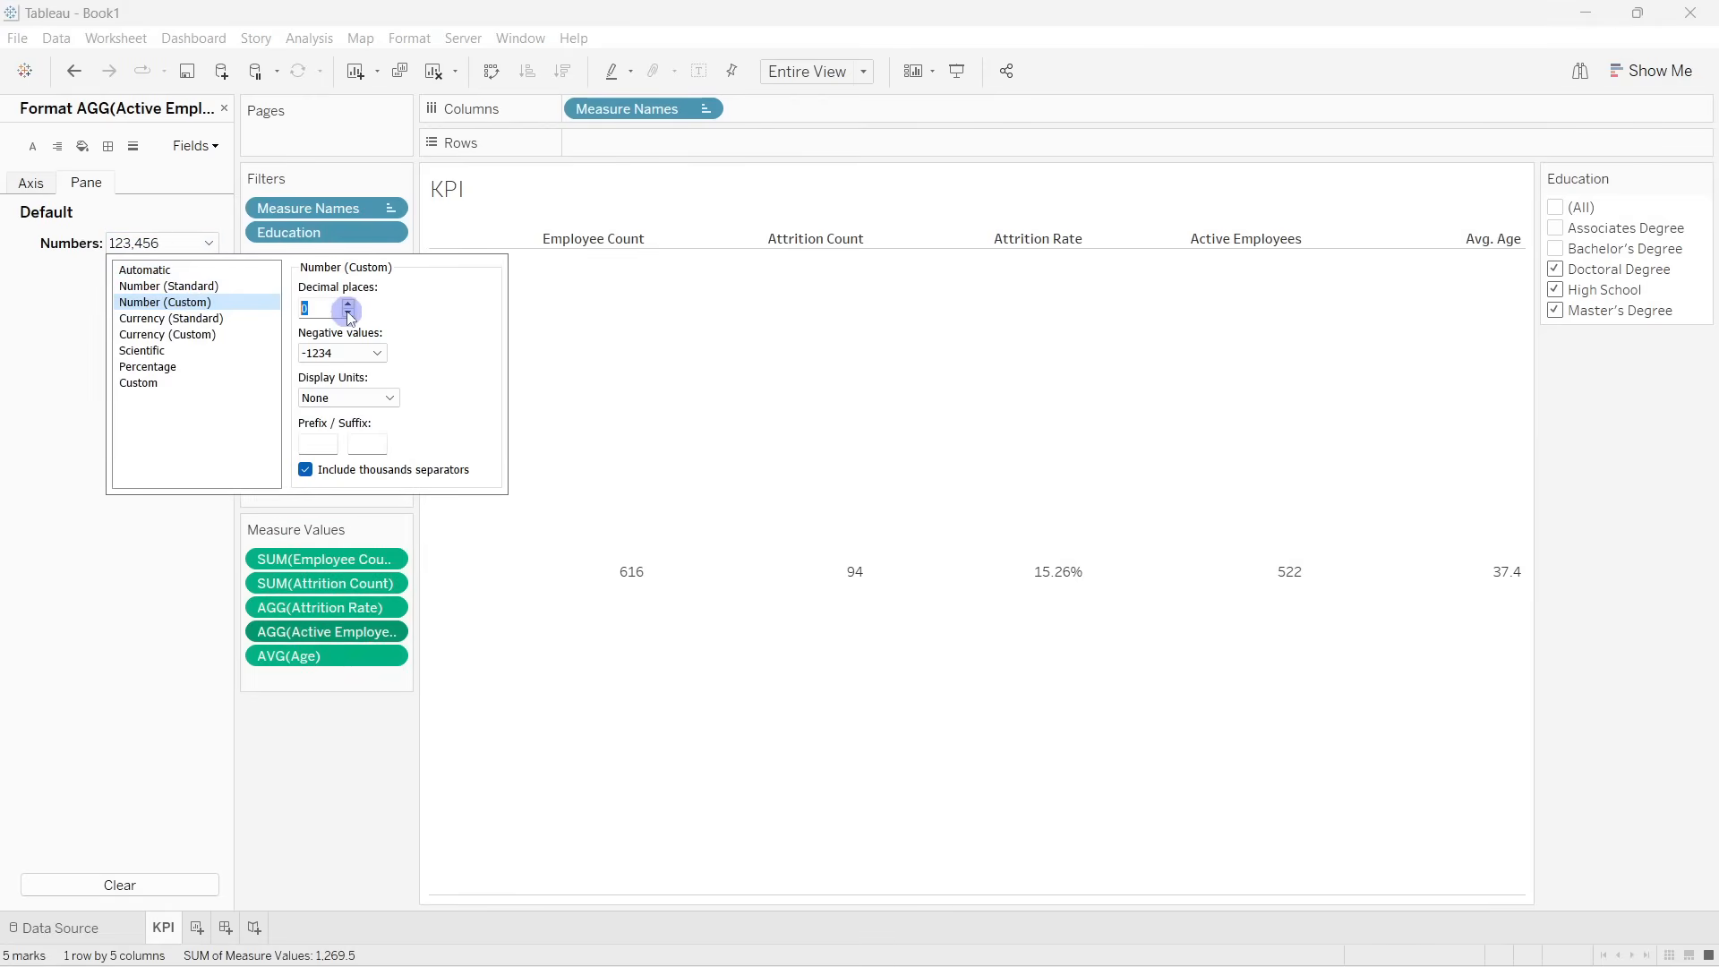
# Step: Format the average Age values as Number (Custom) with 0 decimal places
pyautogui.click(319, 657)
pyautogui.click(209, 244)
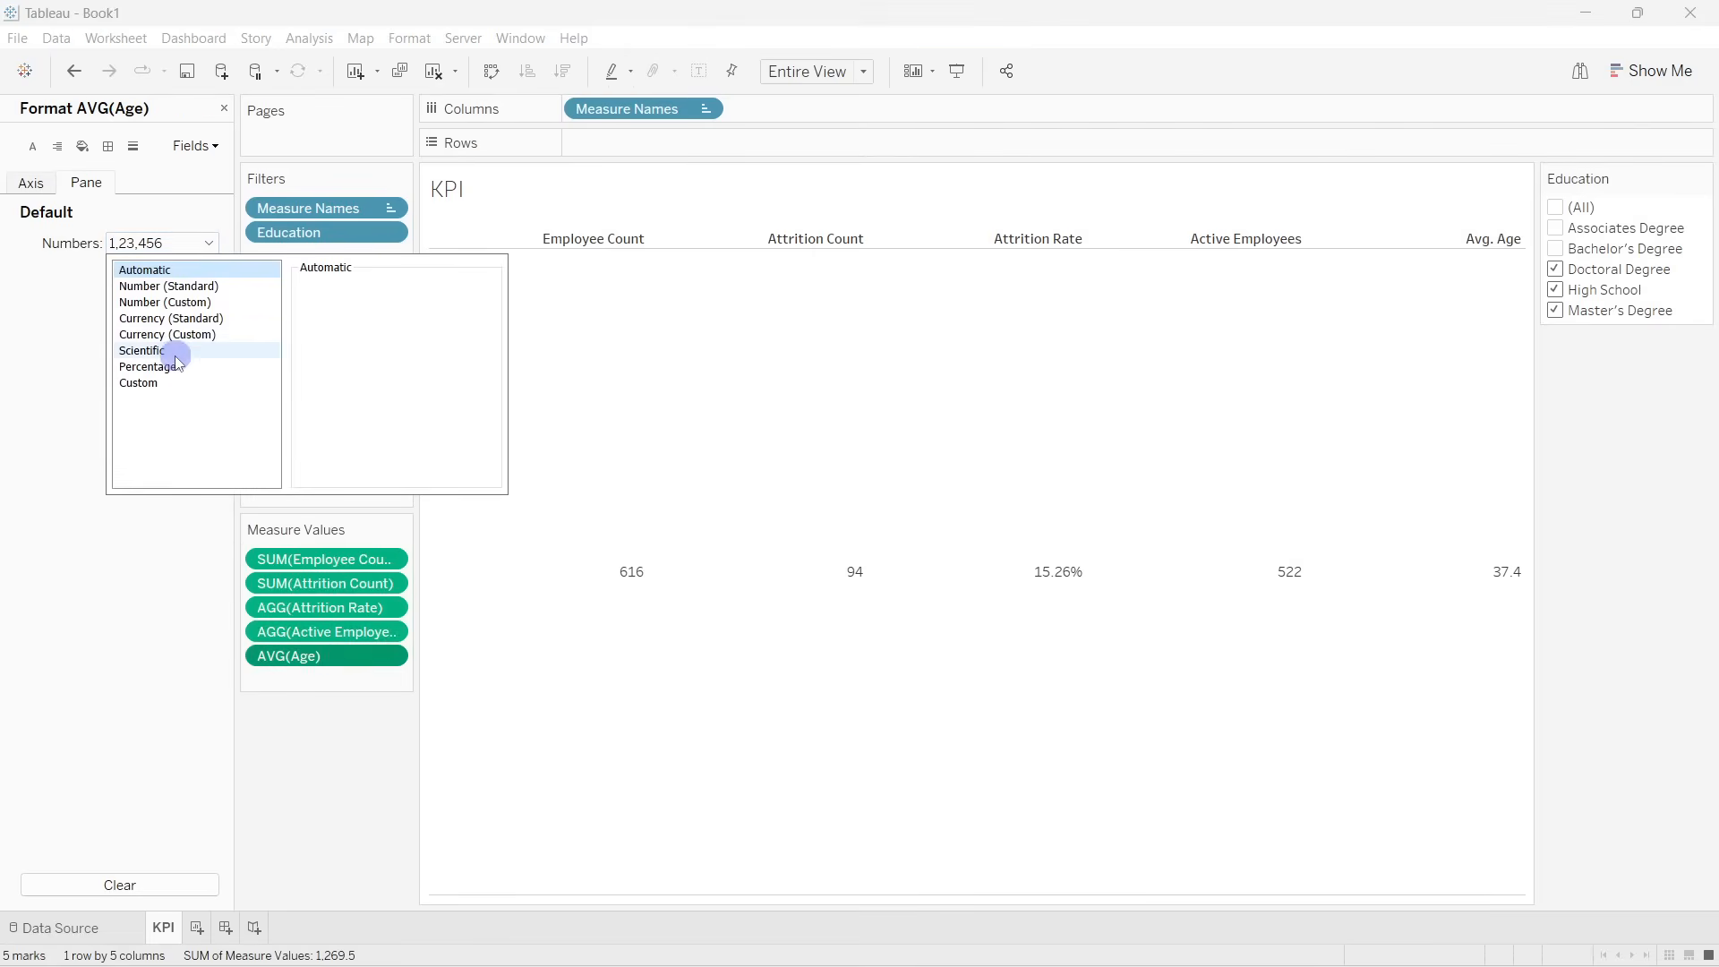
pyautogui.click(166, 334)
pyautogui.click(166, 302)
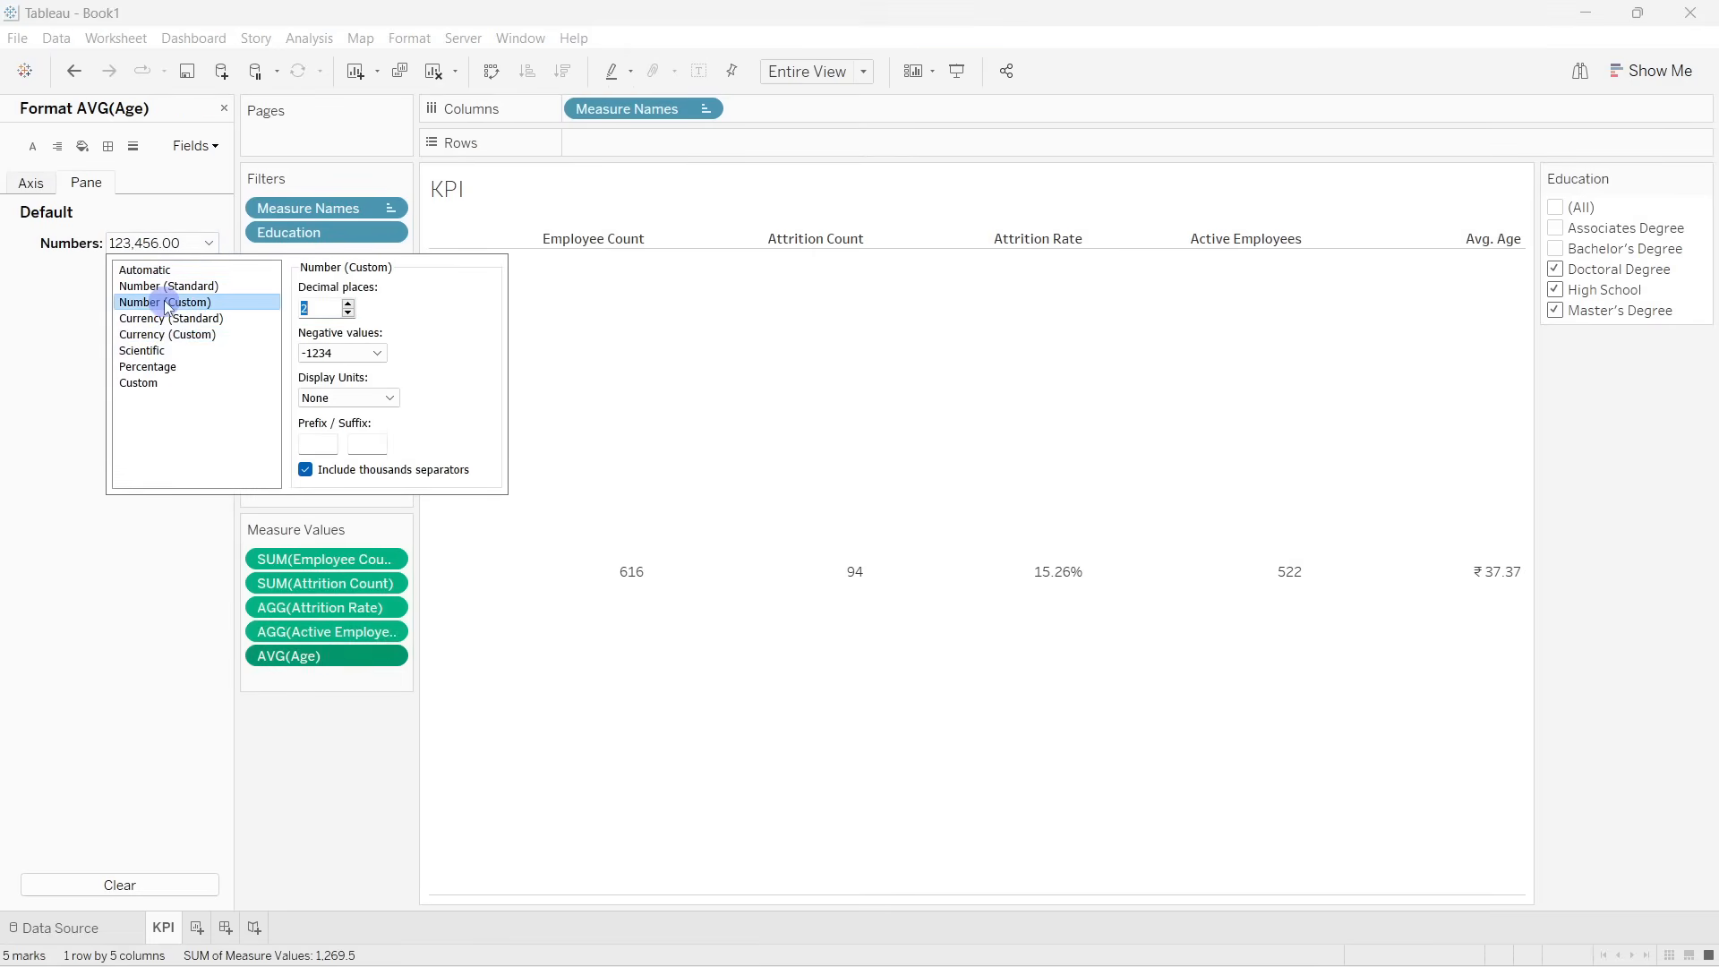
pyautogui.click(348, 313)
pyautogui.click(348, 312)
pyautogui.click(301, 677)
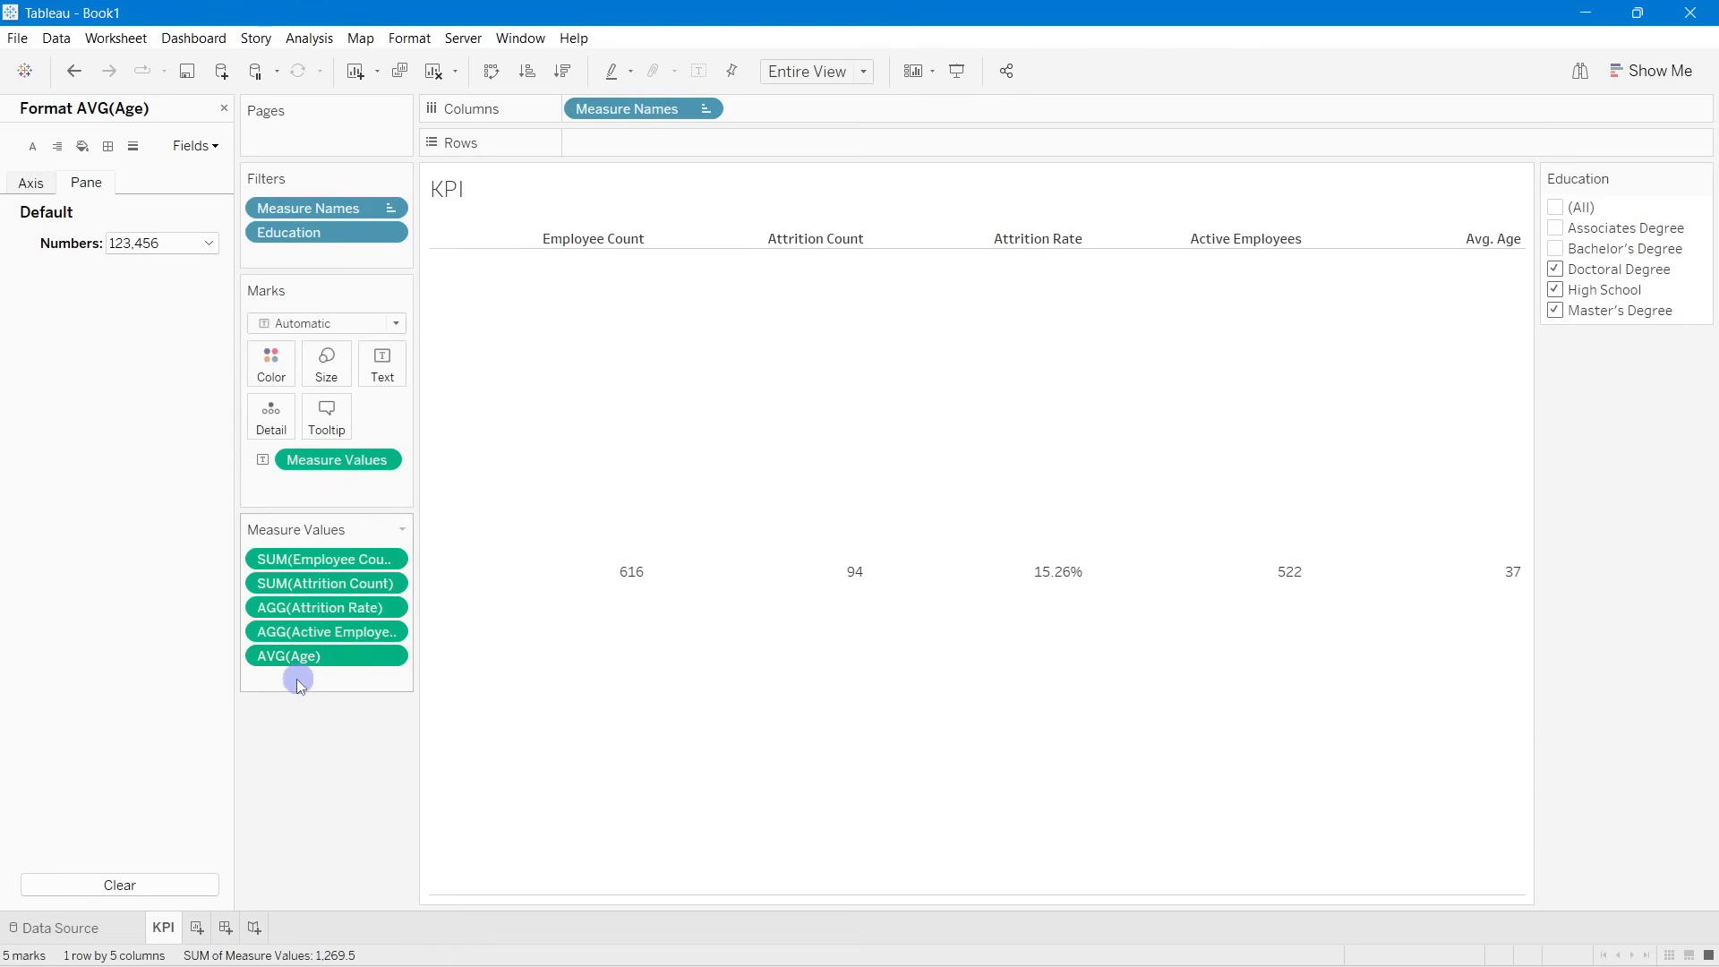
# Step: Select all values in the Education filter and look over the filter's display options
pyautogui.click(1567, 209)
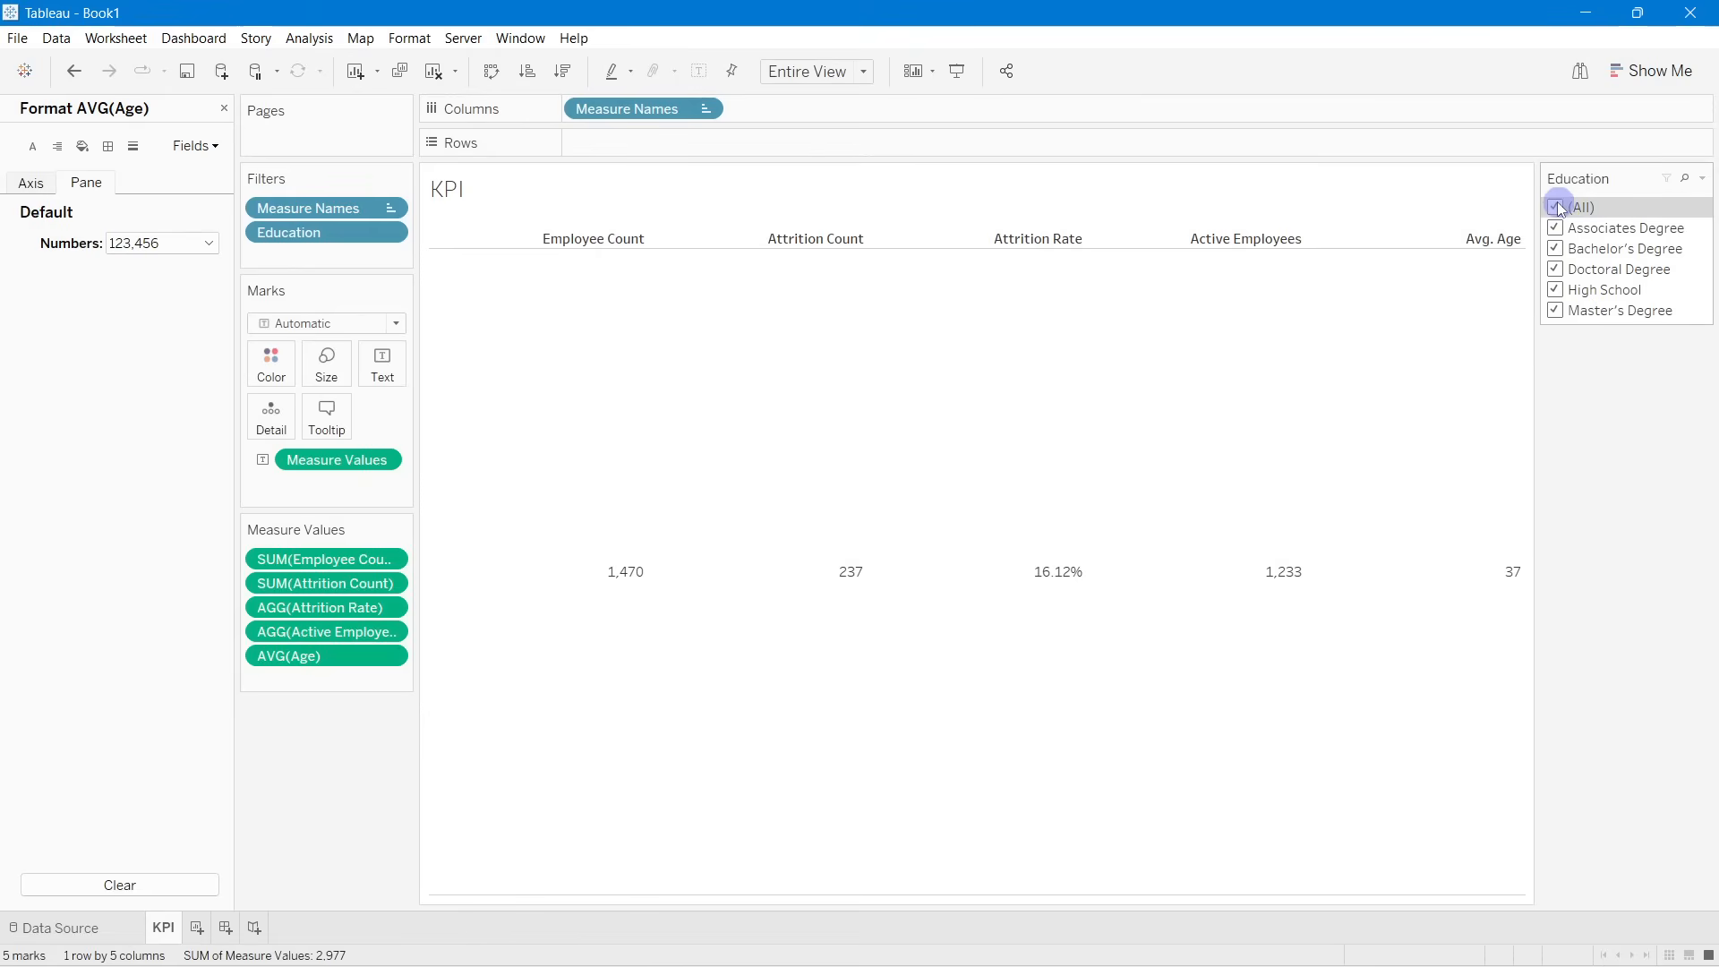
pyautogui.click(1703, 179)
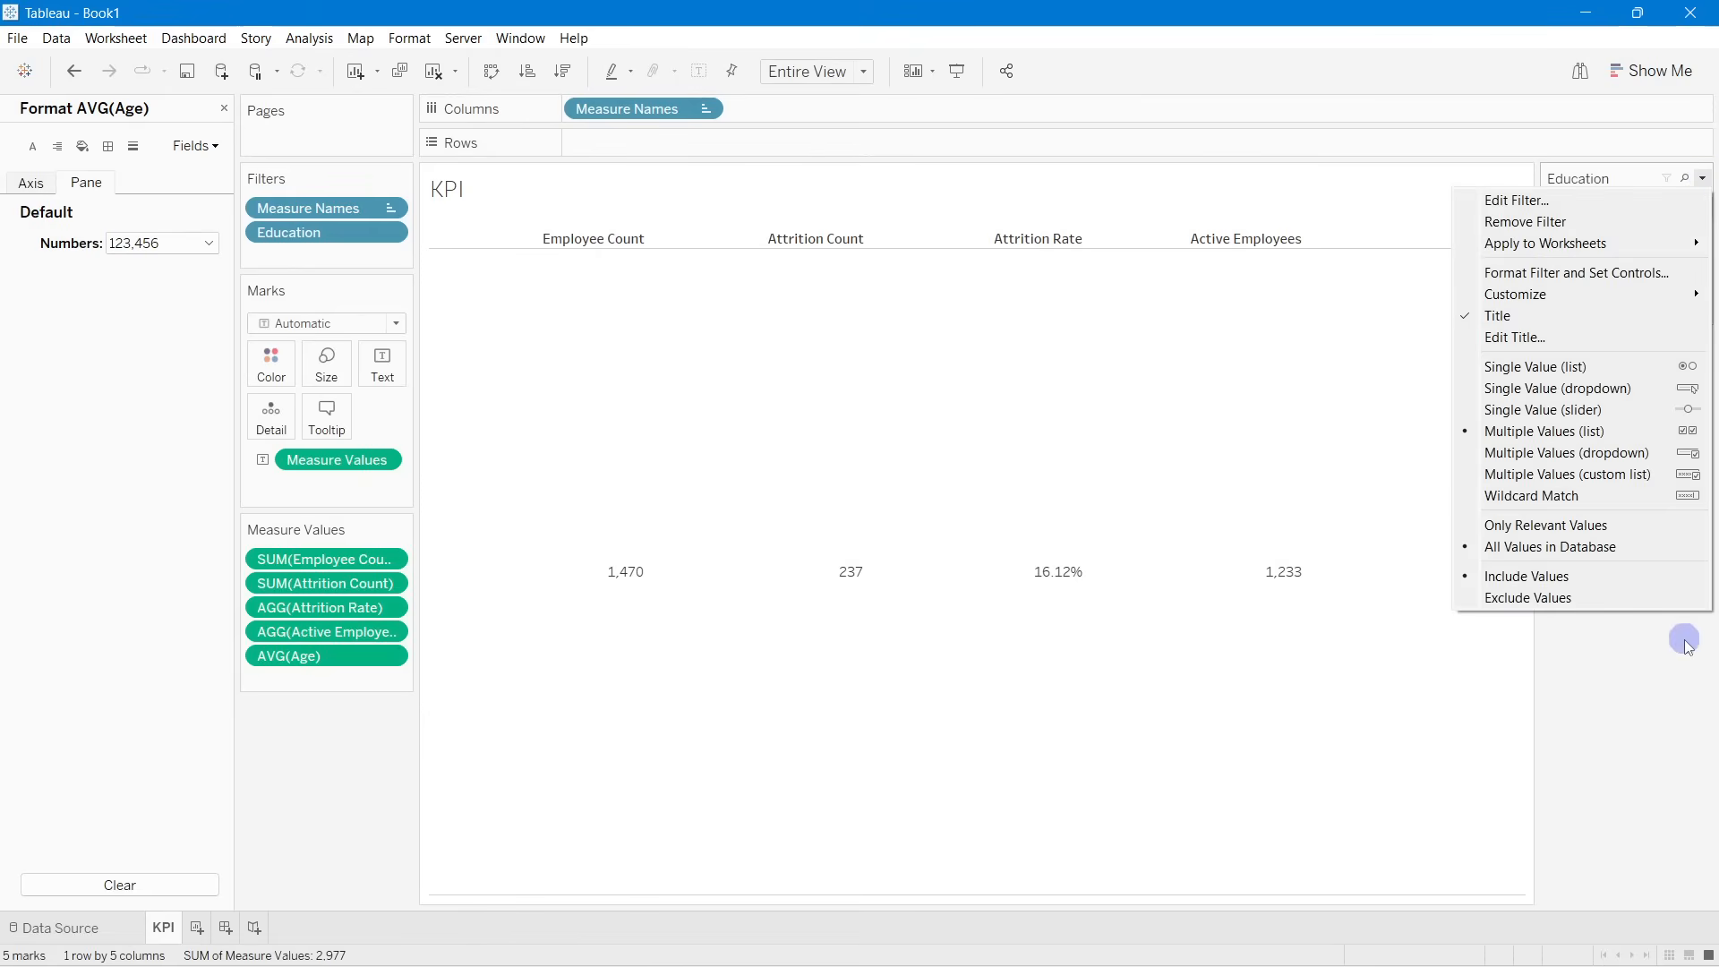
pyautogui.click(1685, 657)
pyautogui.click(1700, 181)
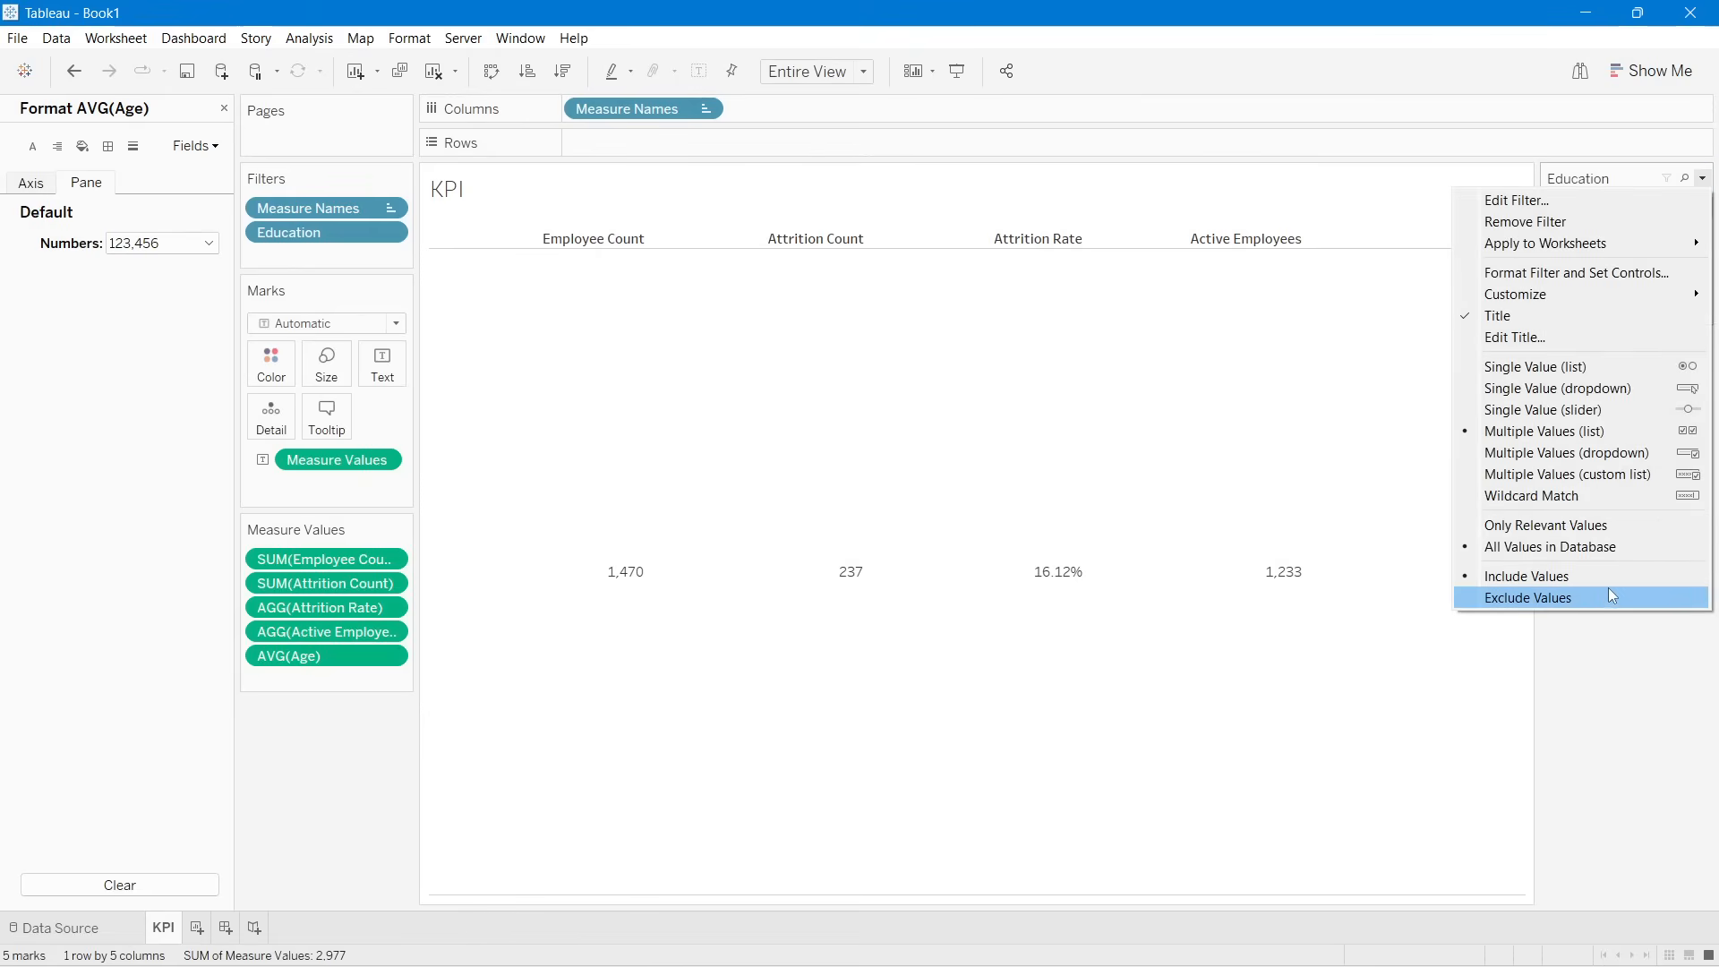
pyautogui.click(1653, 669)
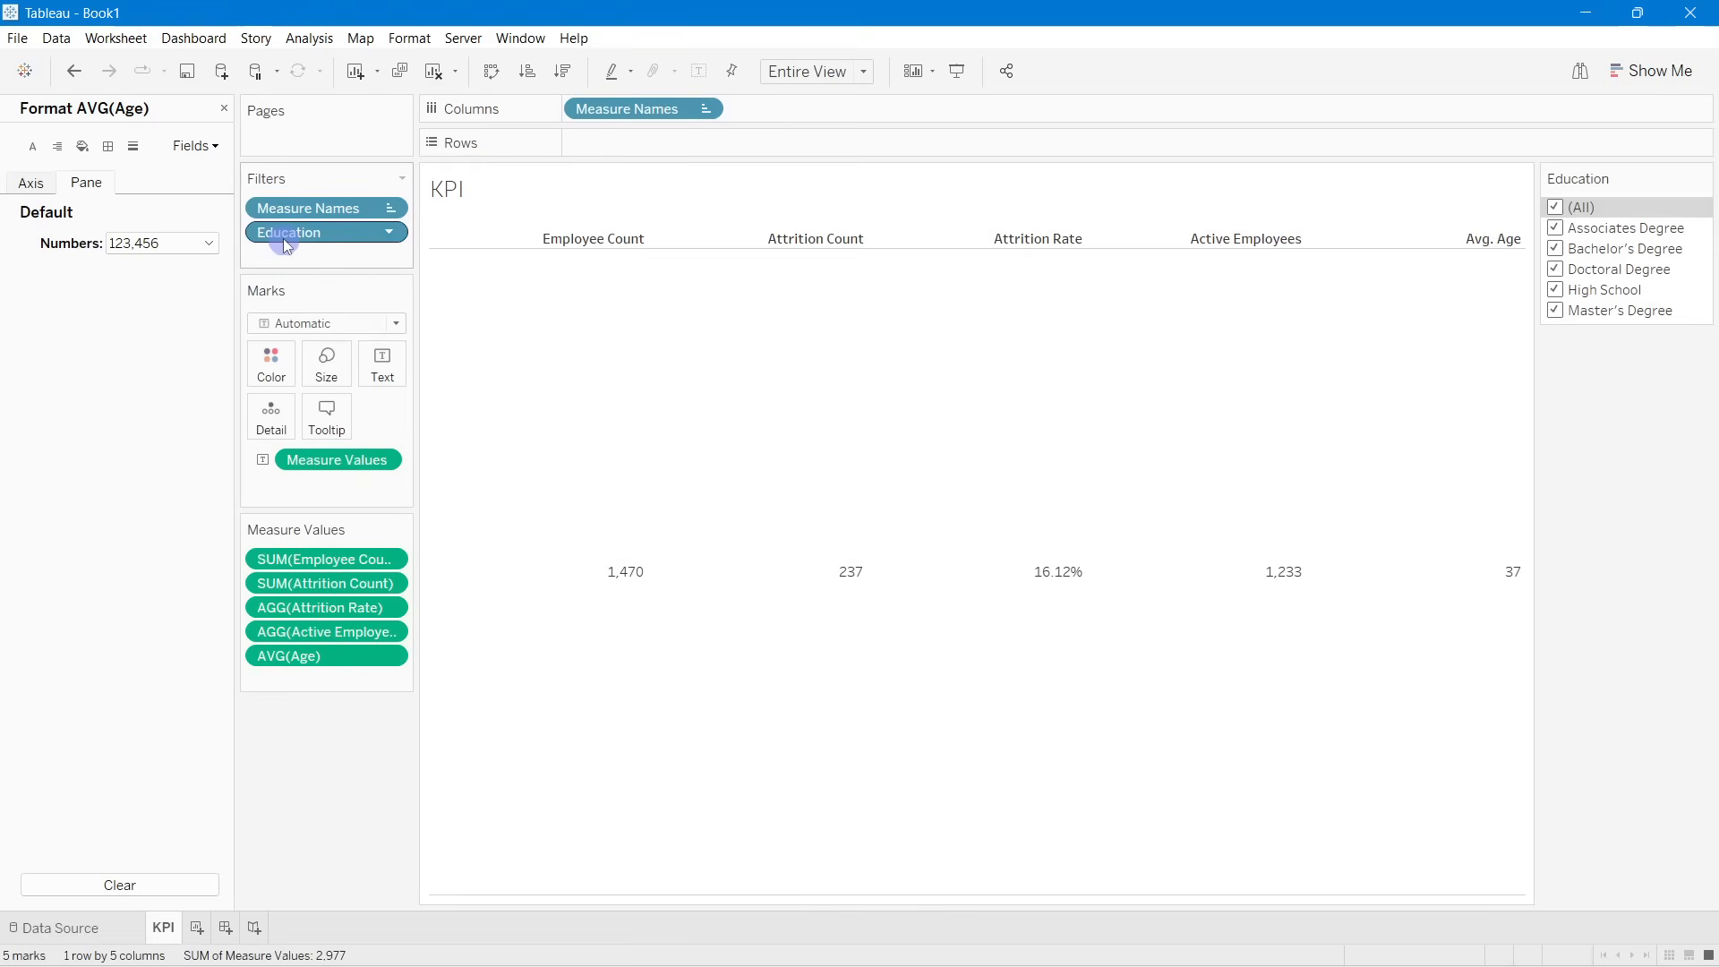
# Step: Close the number formatting, clear the field search, and apply the Education filter to all worksheets using this data source
pyautogui.click(224, 110)
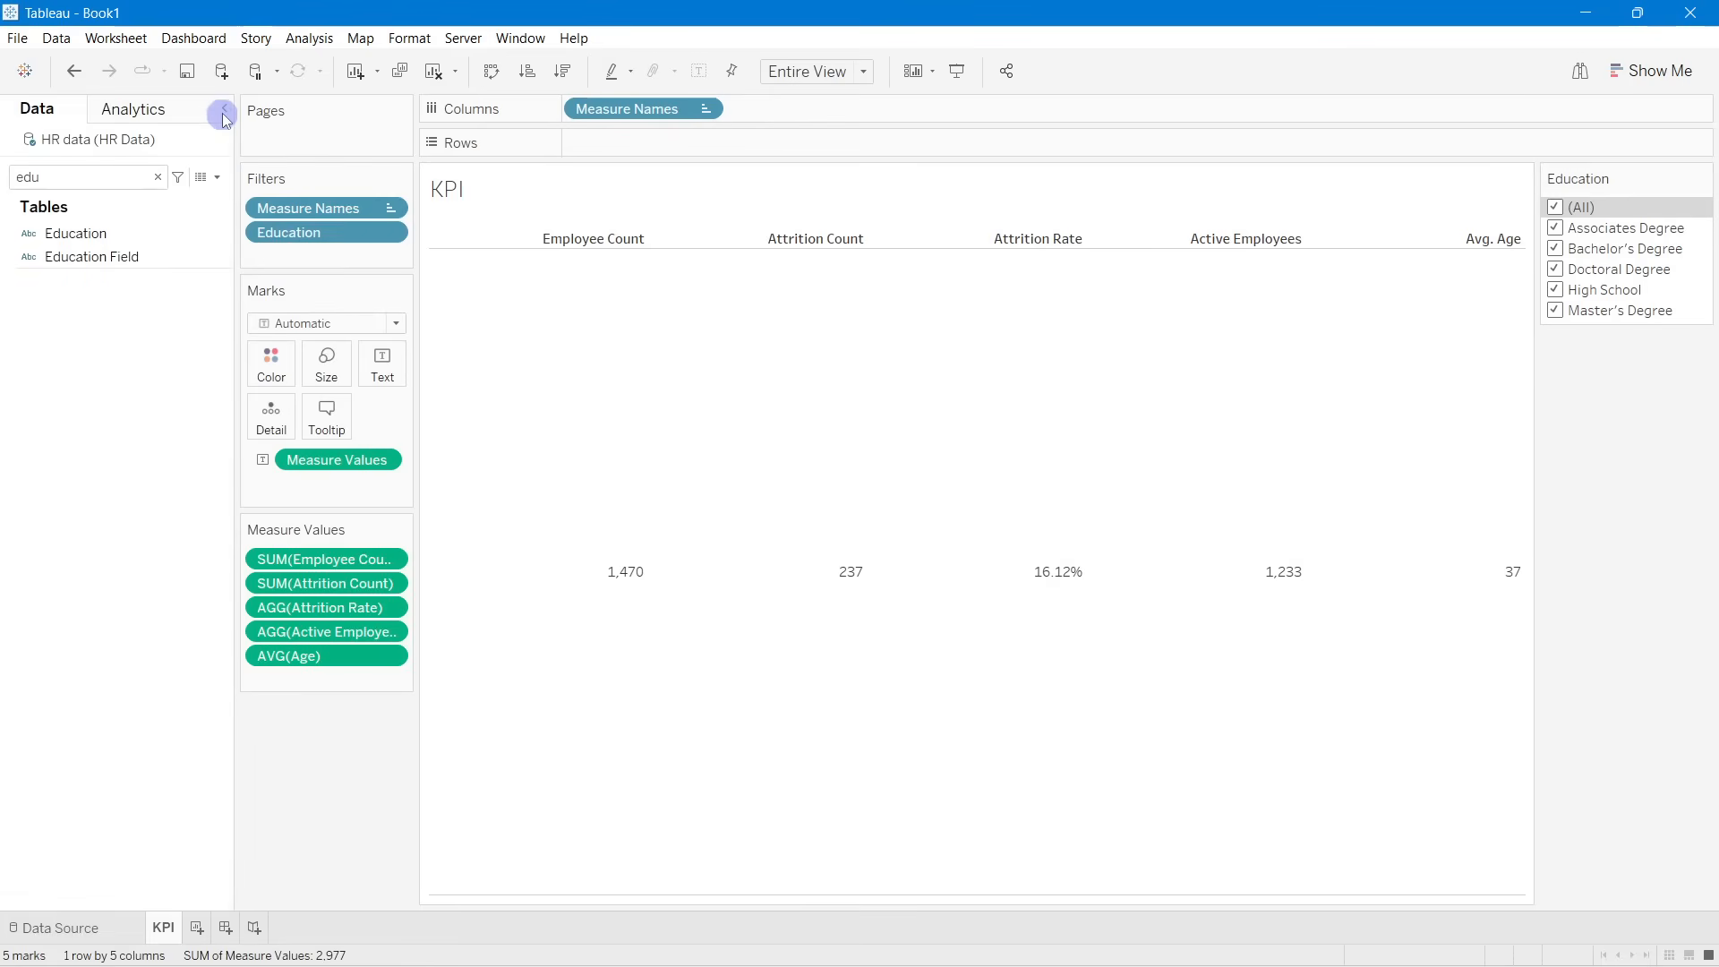
pyautogui.click(158, 176)
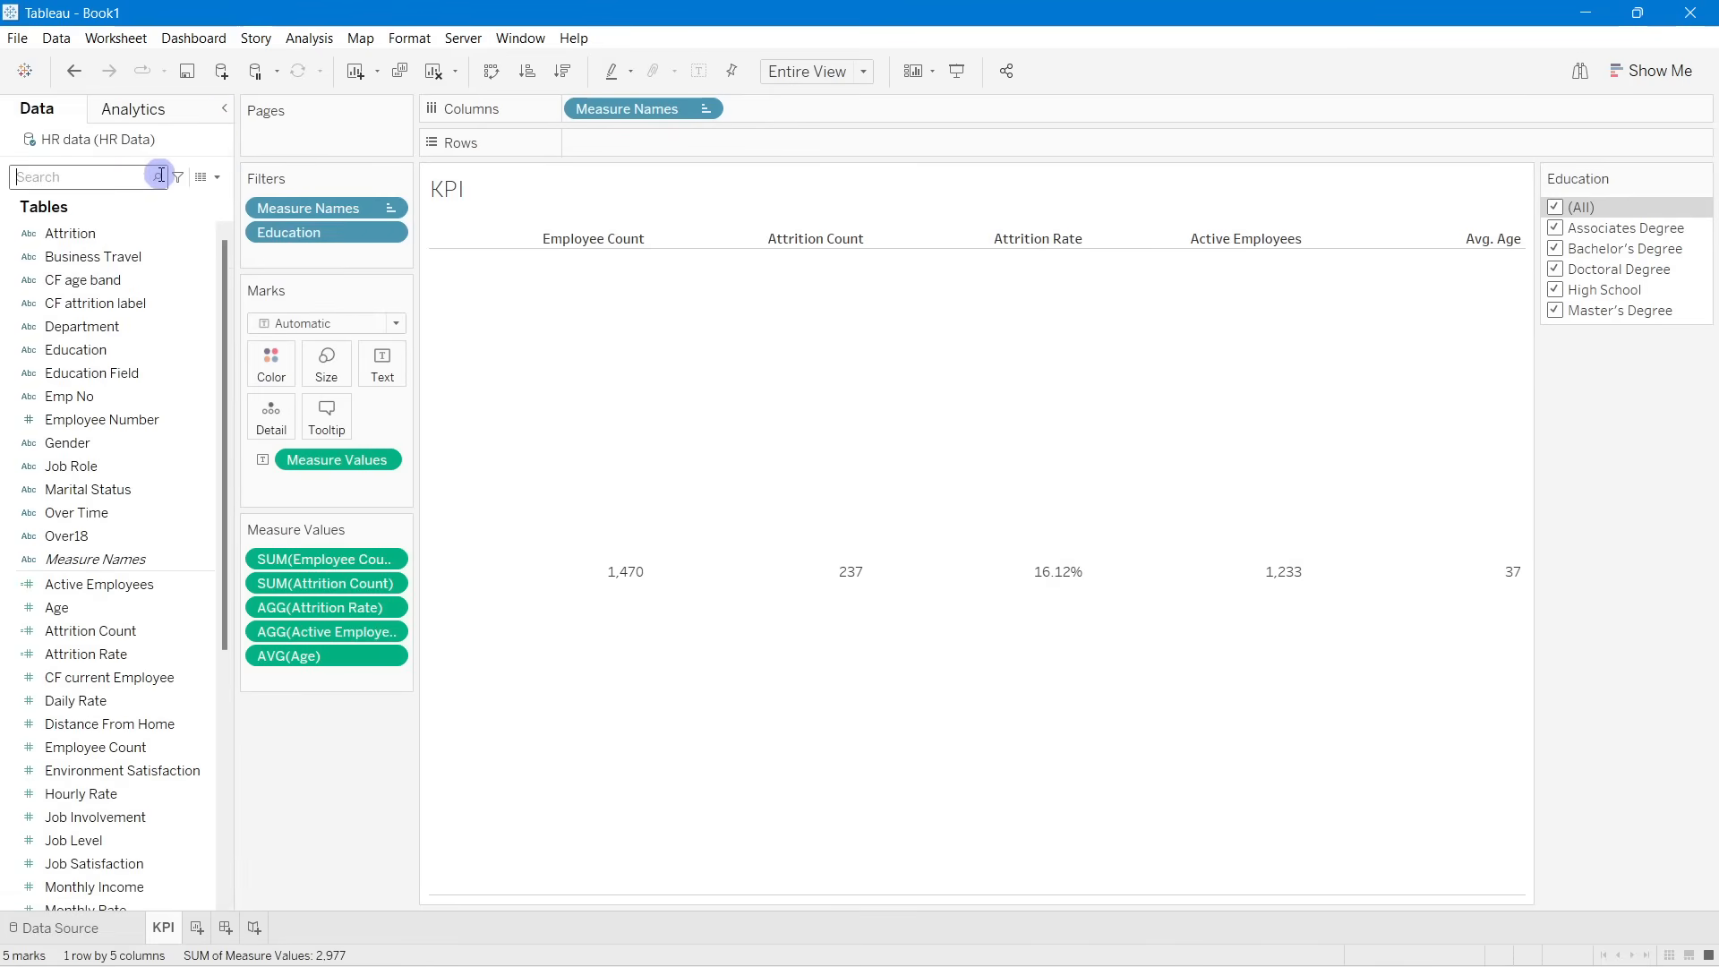
pyautogui.rightClick(281, 232)
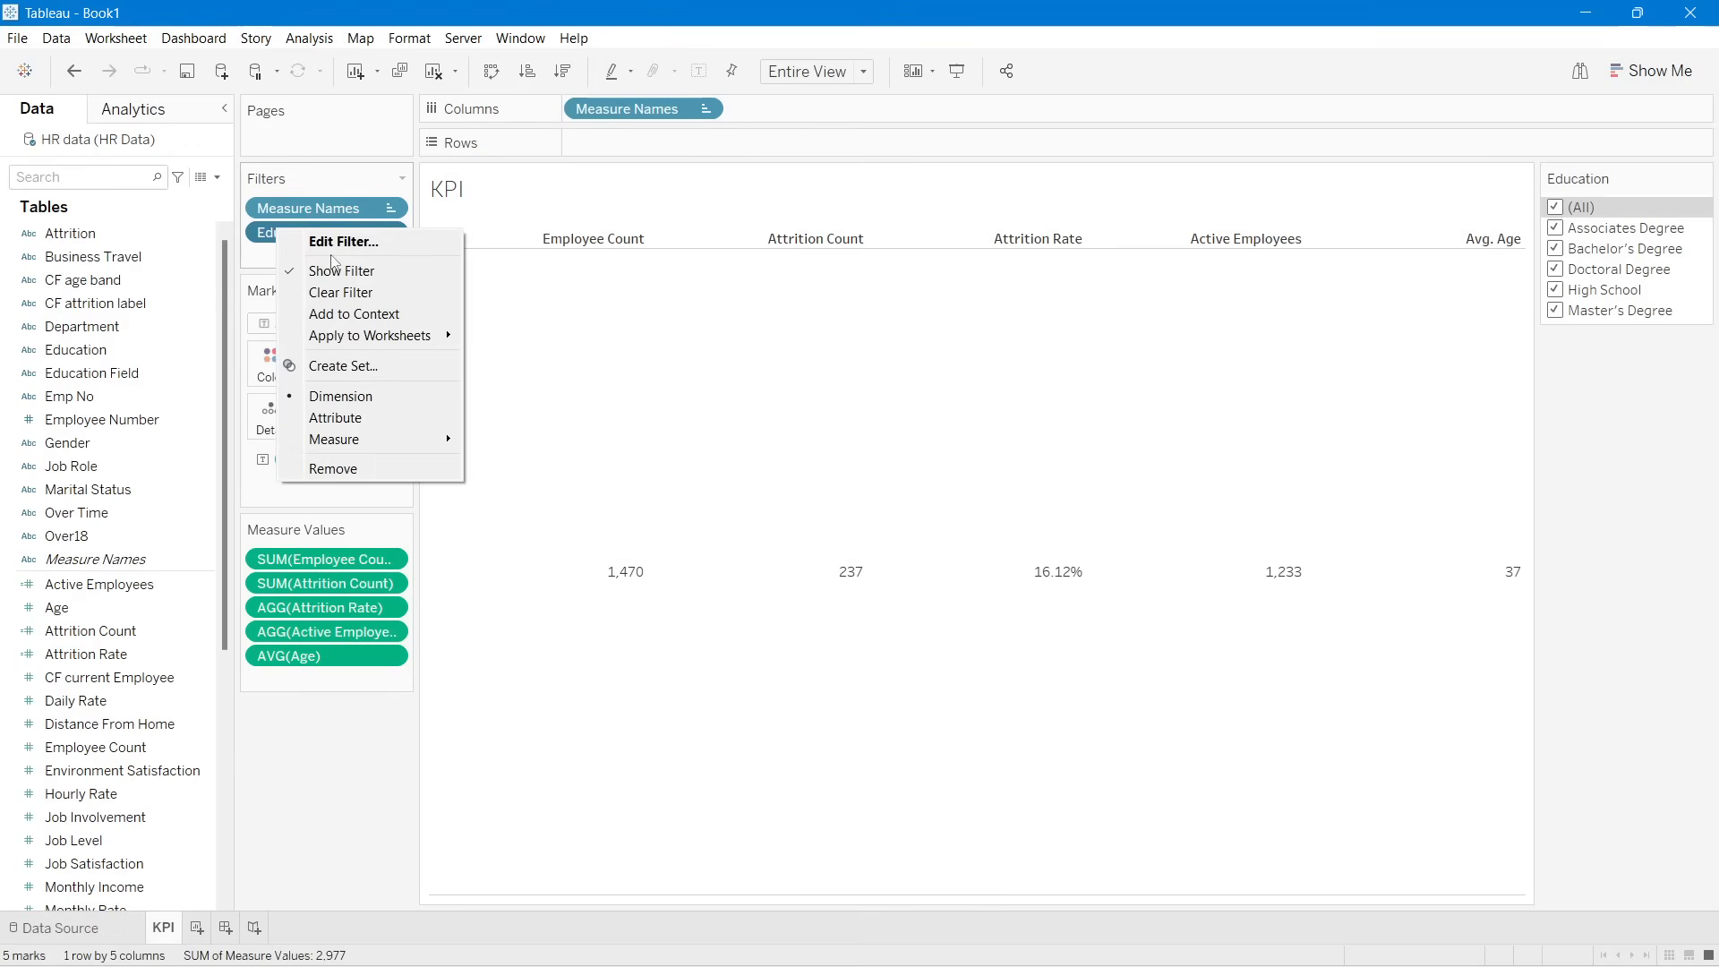
pyautogui.moveTo(363, 335)
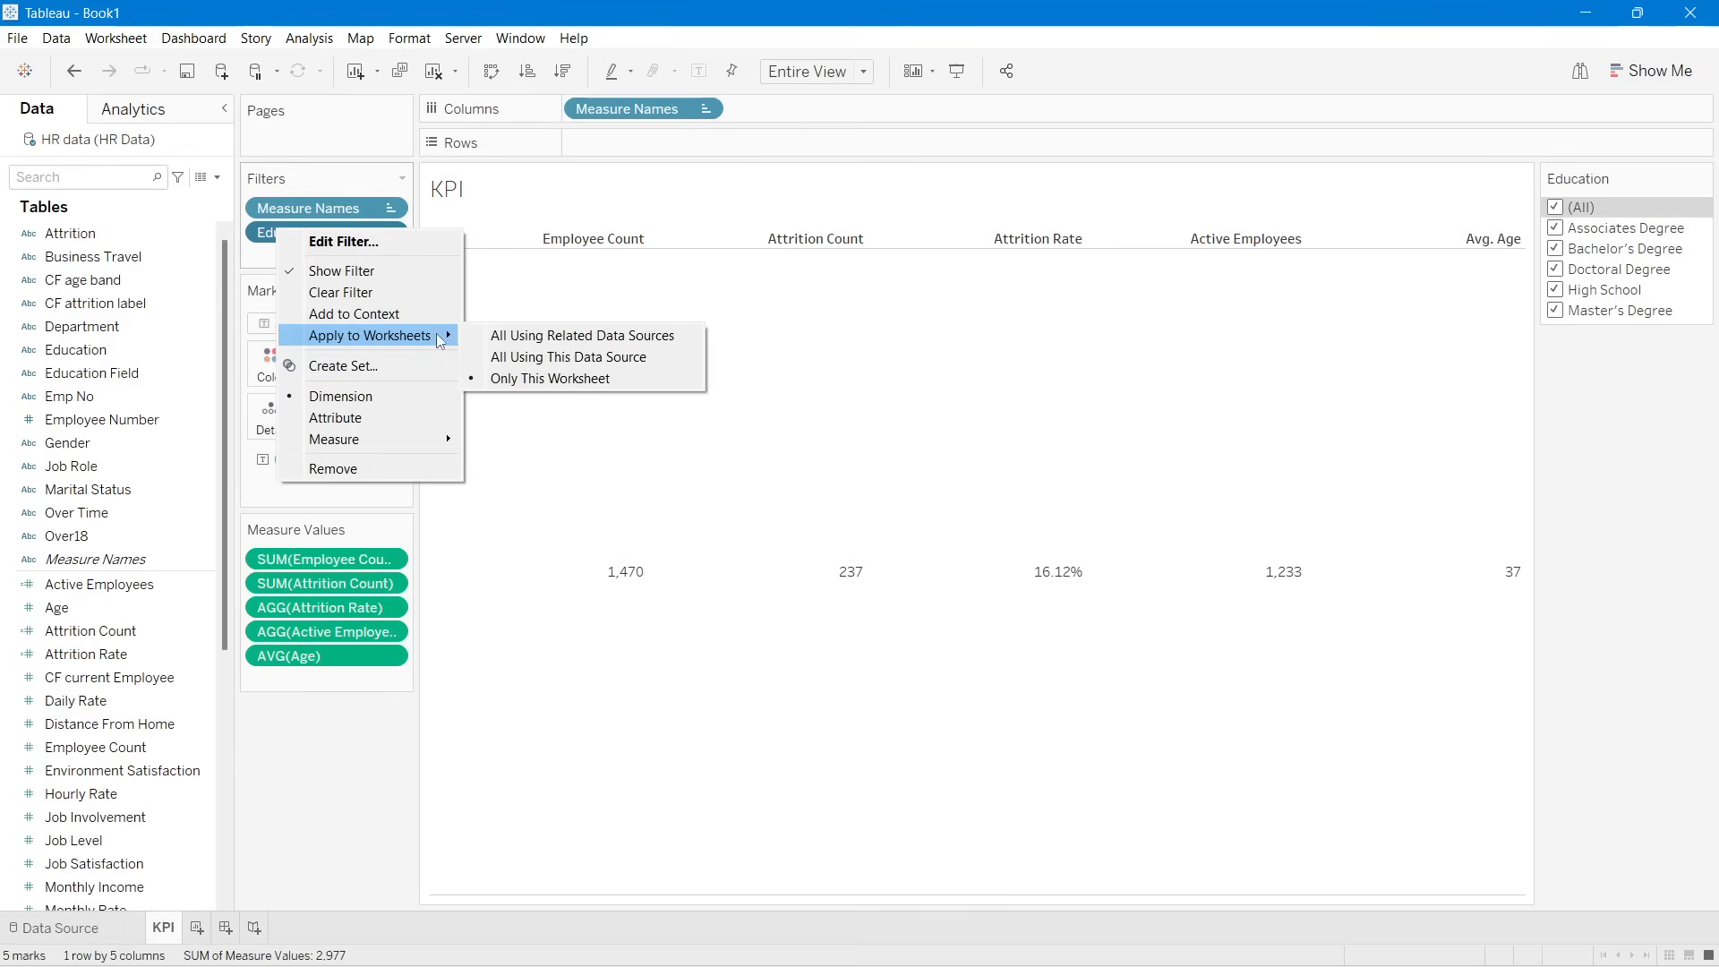
pyautogui.click(546, 357)
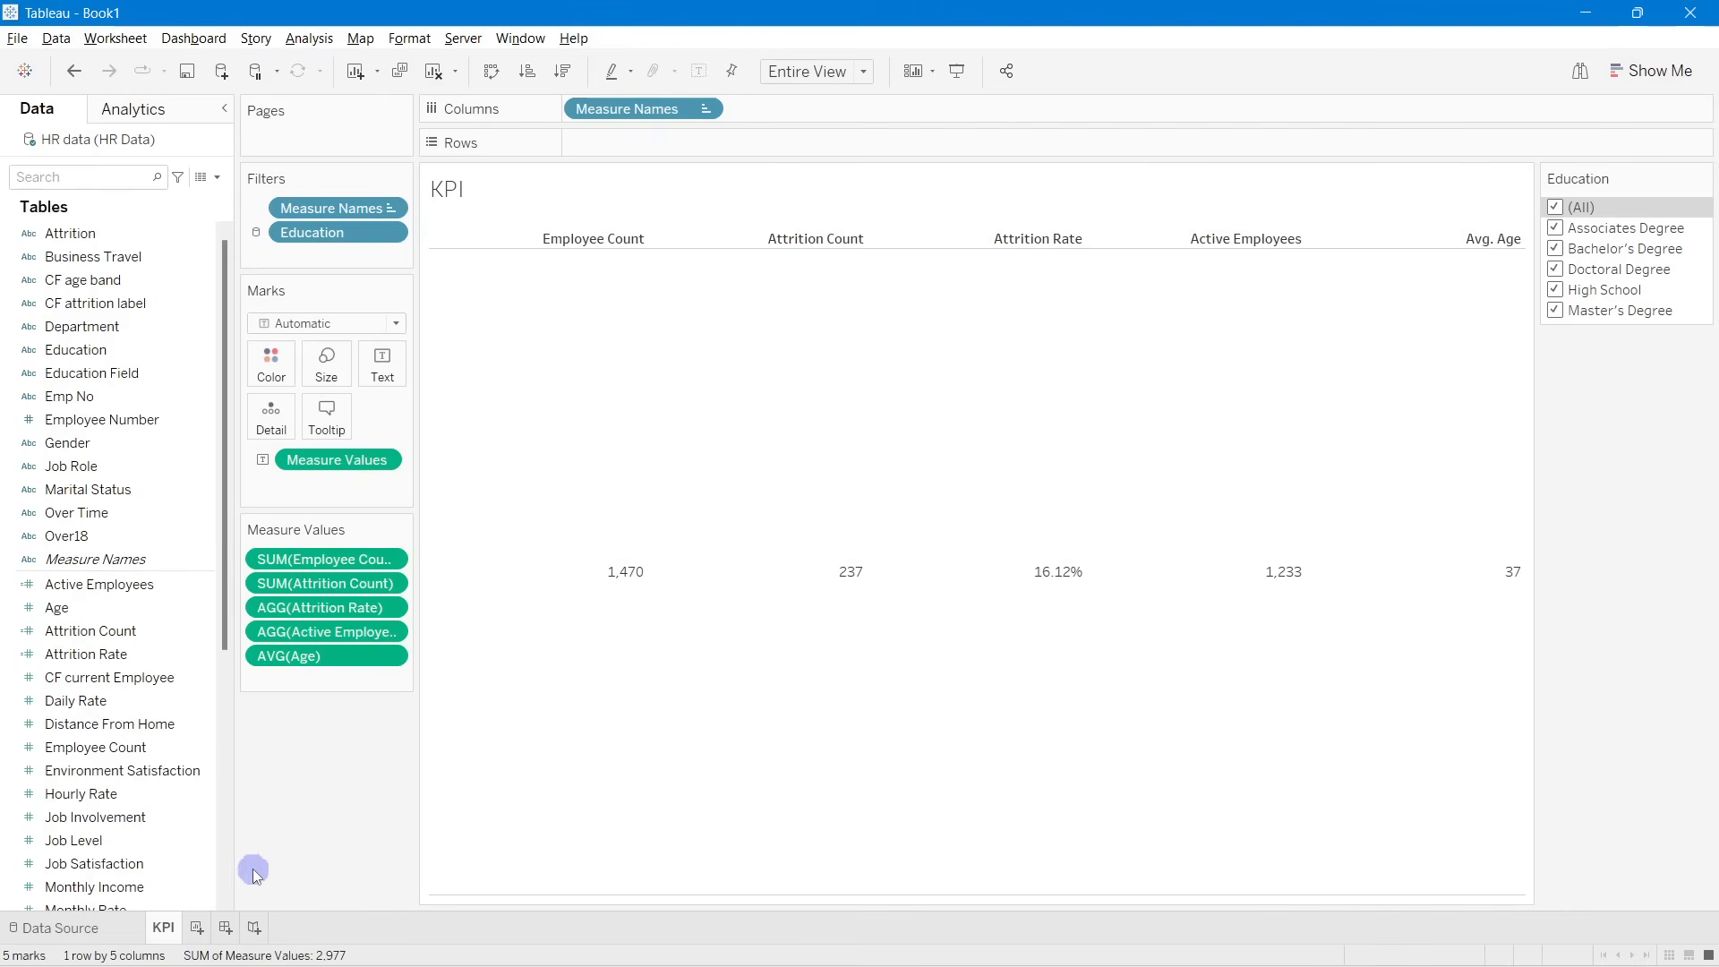
# Step: Create a new worksheet and name it "Attrition by Gender"
pyautogui.click(198, 928)
pyautogui.doubleClick(209, 927)
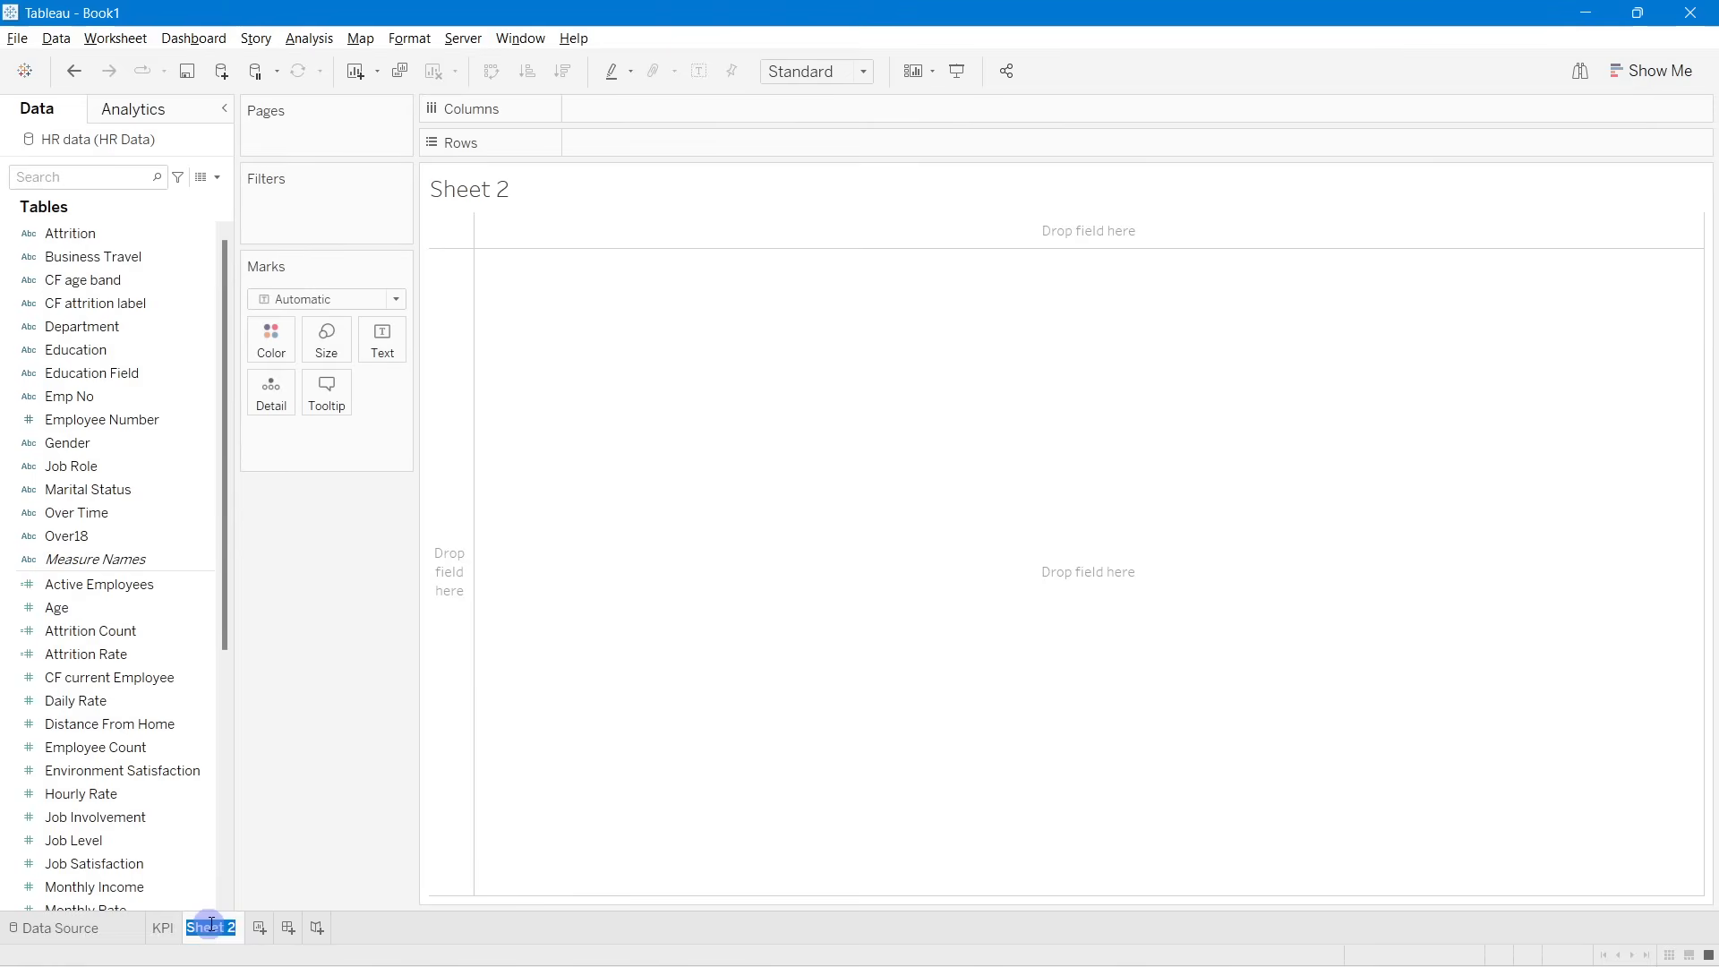
pyautogui.write('Attrition by ')
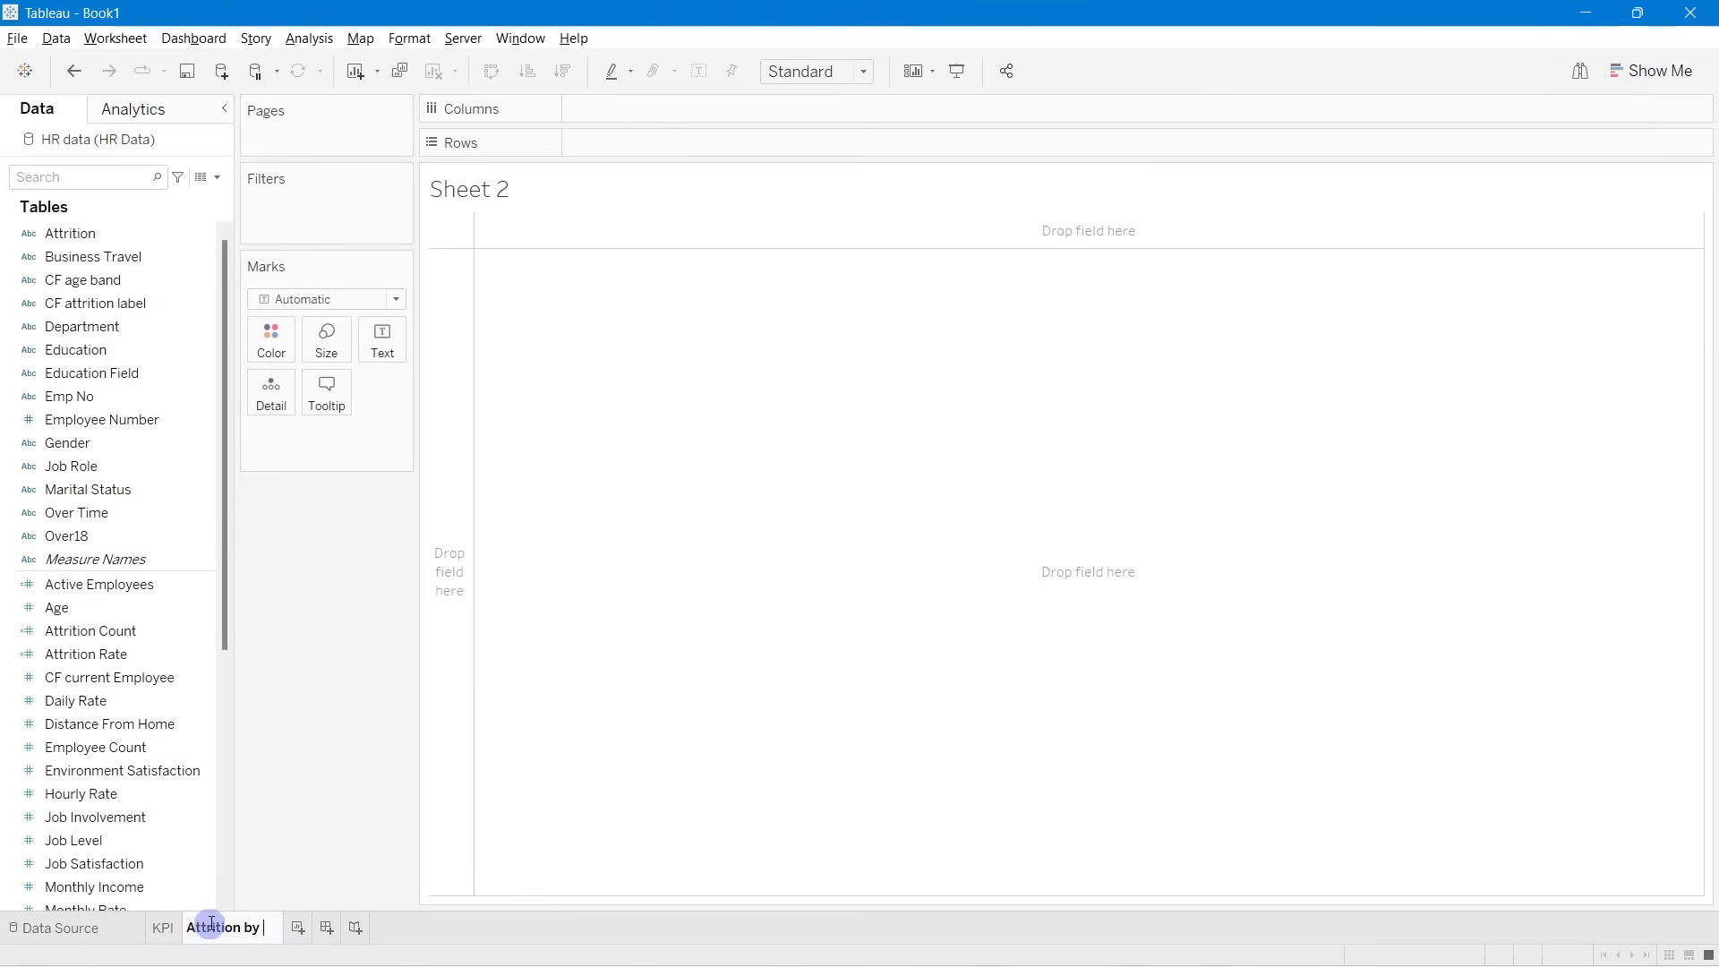
pyautogui.write('Gender')
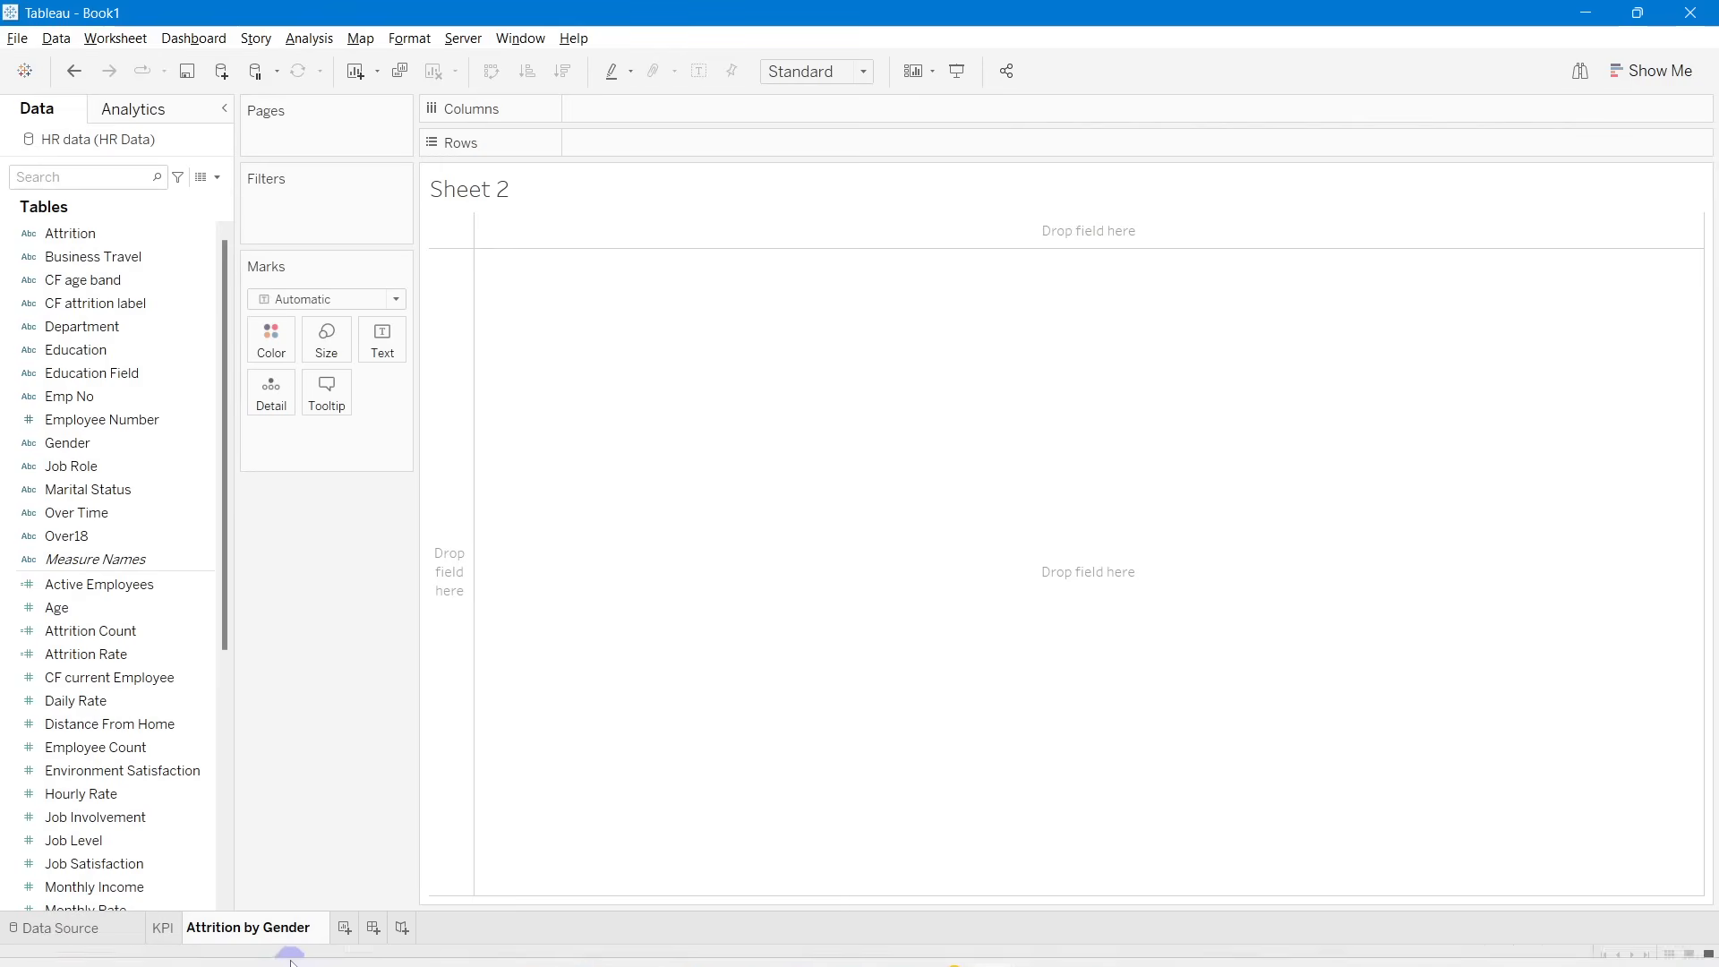
pyautogui.click(376, 656)
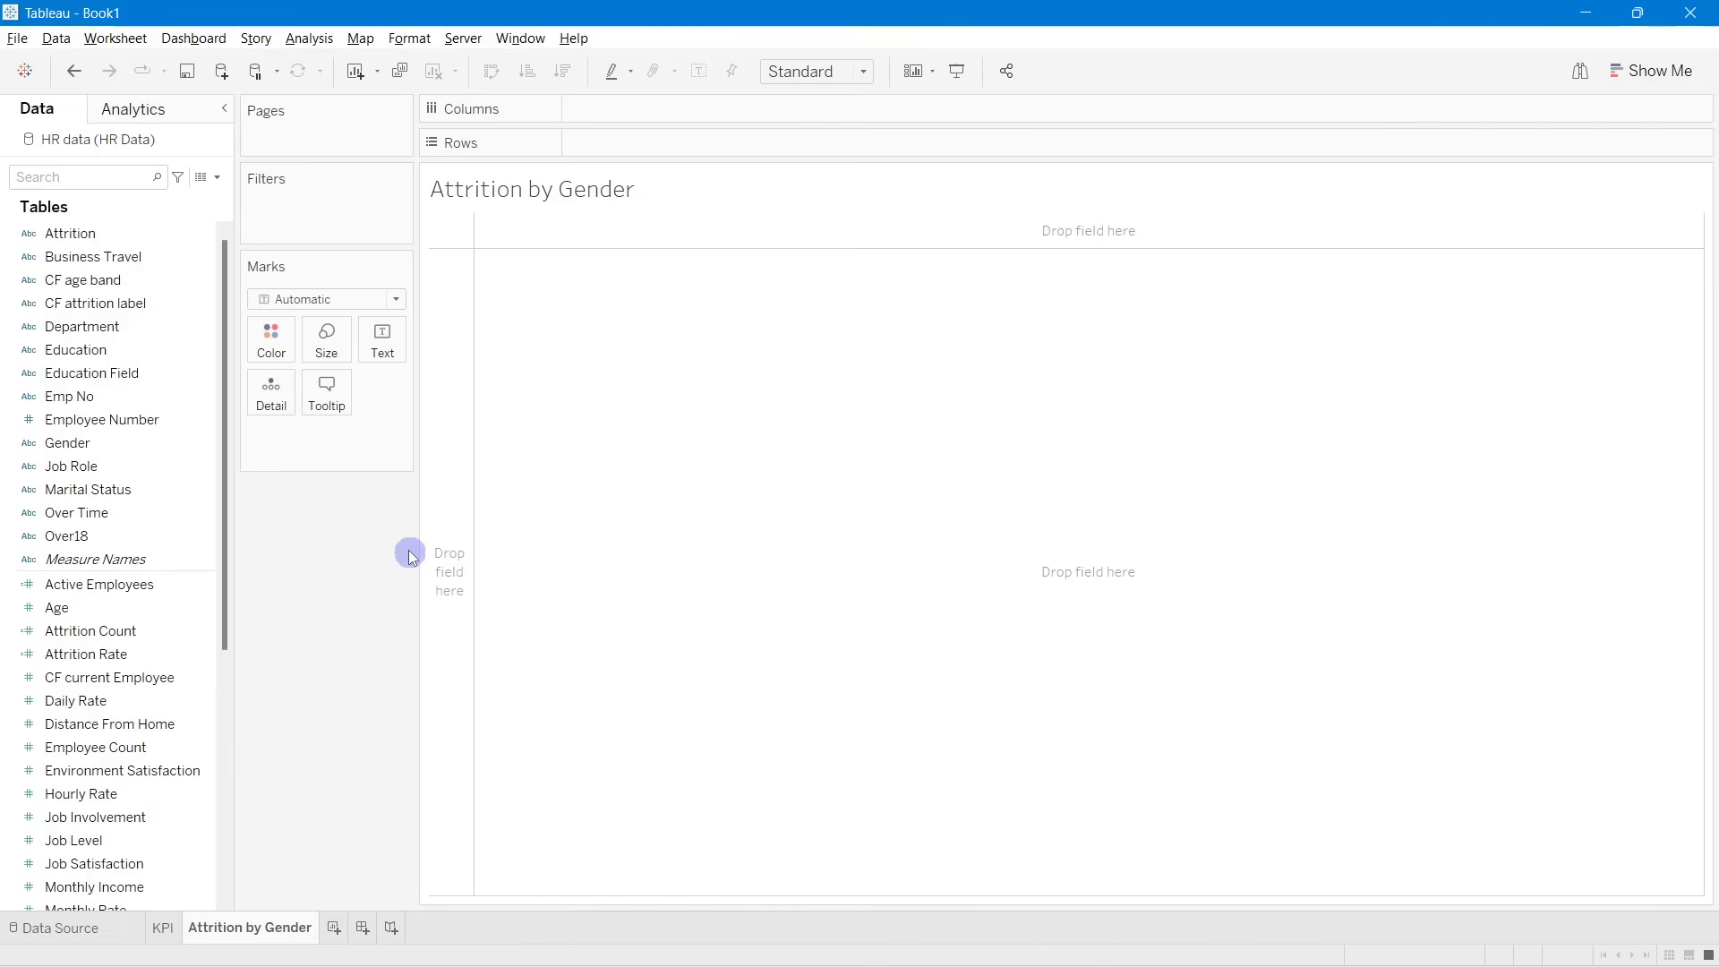
# Step: Search the data fields for "ge" and place Gender on Rows
pyautogui.click(47, 172)
pyautogui.write('ge')
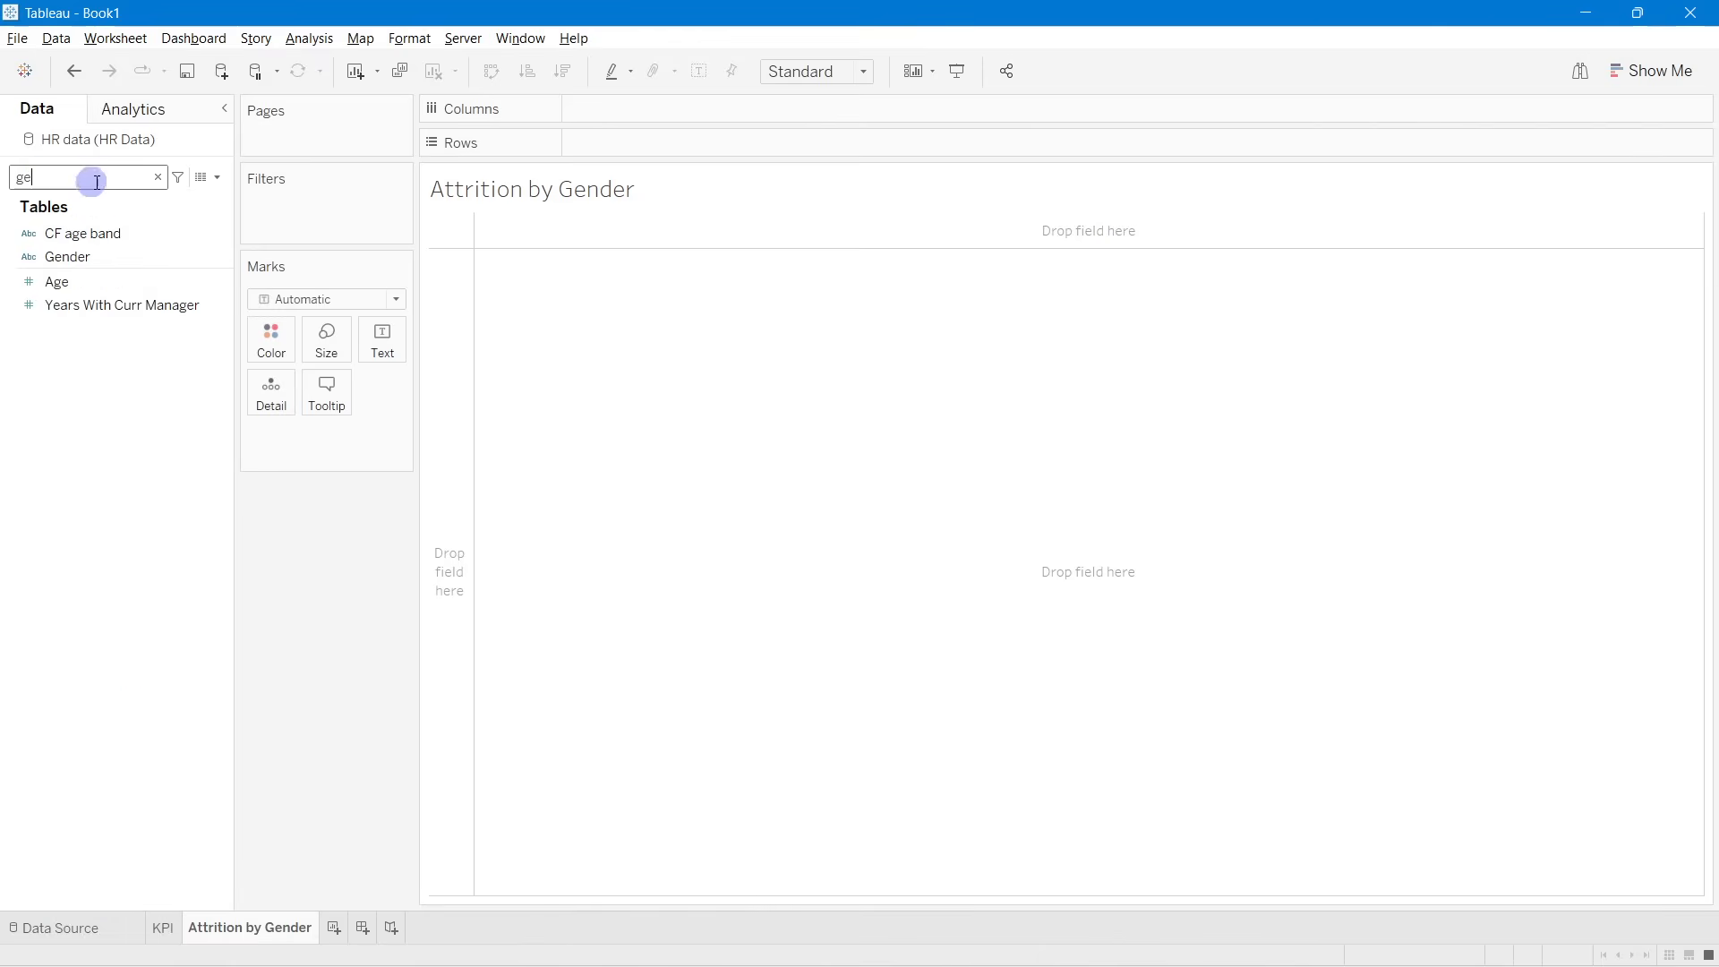
pyautogui.moveTo(104, 255); pyautogui.dragTo(699, 144)
# Step: Search the data fields for "att", place Attrition Count on Columns, and clear the search
pyautogui.doubleClick(31, 171)
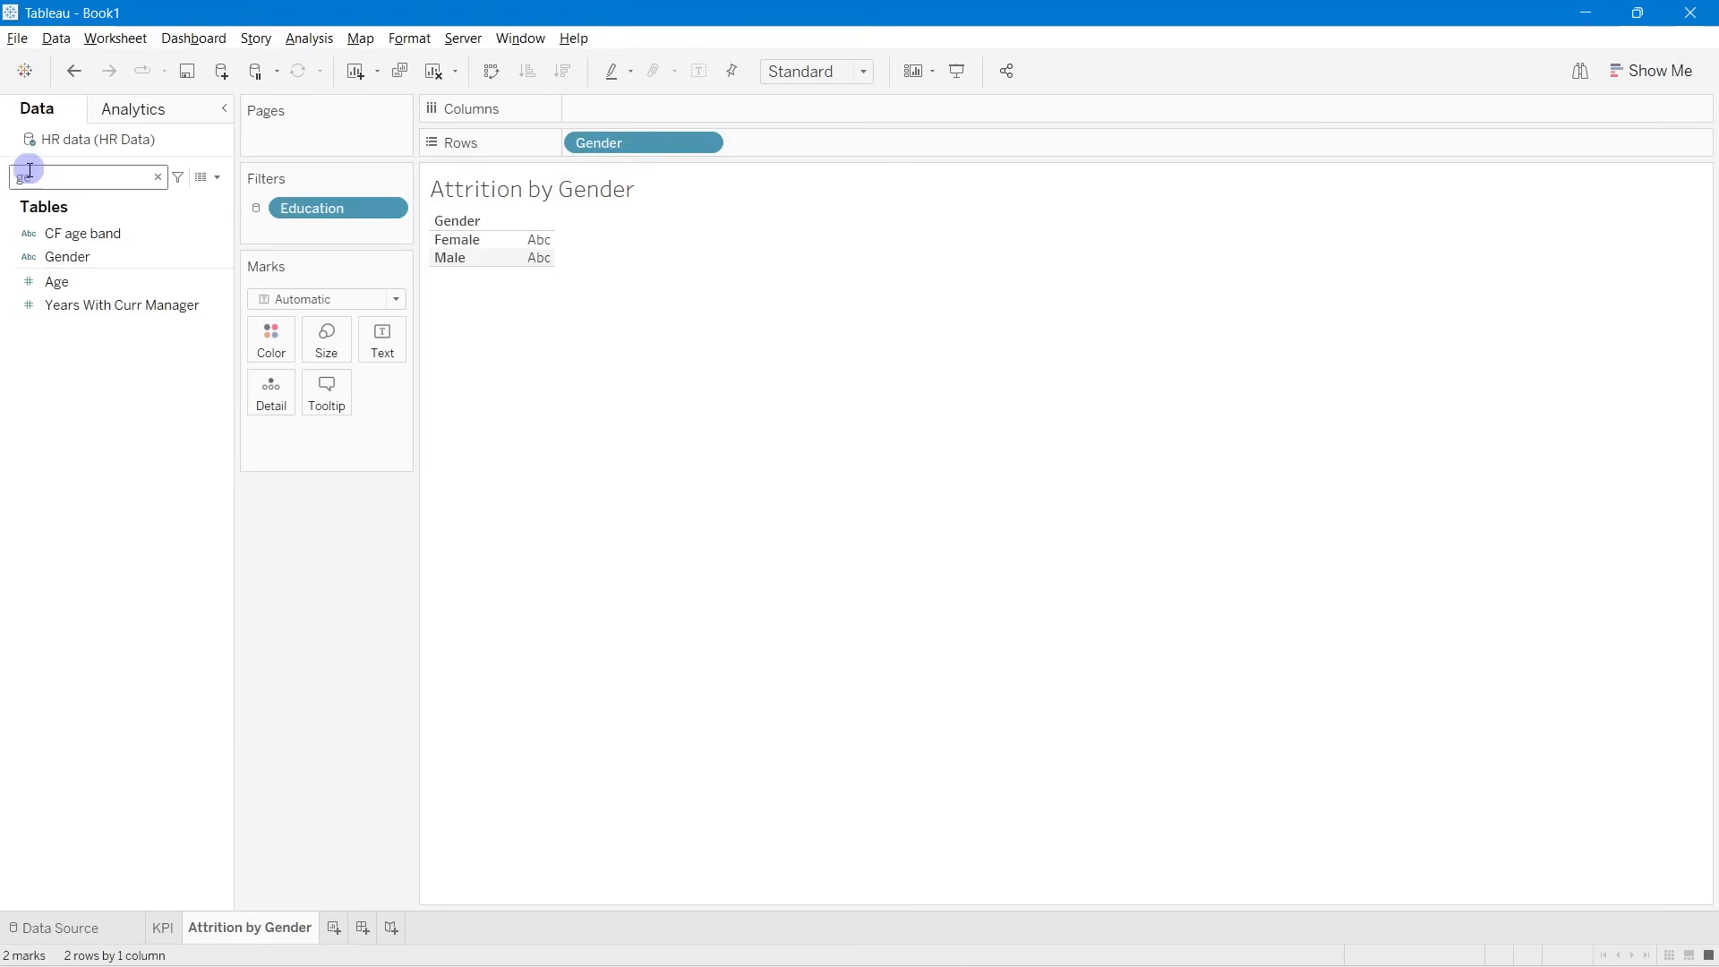
pyautogui.doubleClick(36, 173)
pyautogui.write('att')
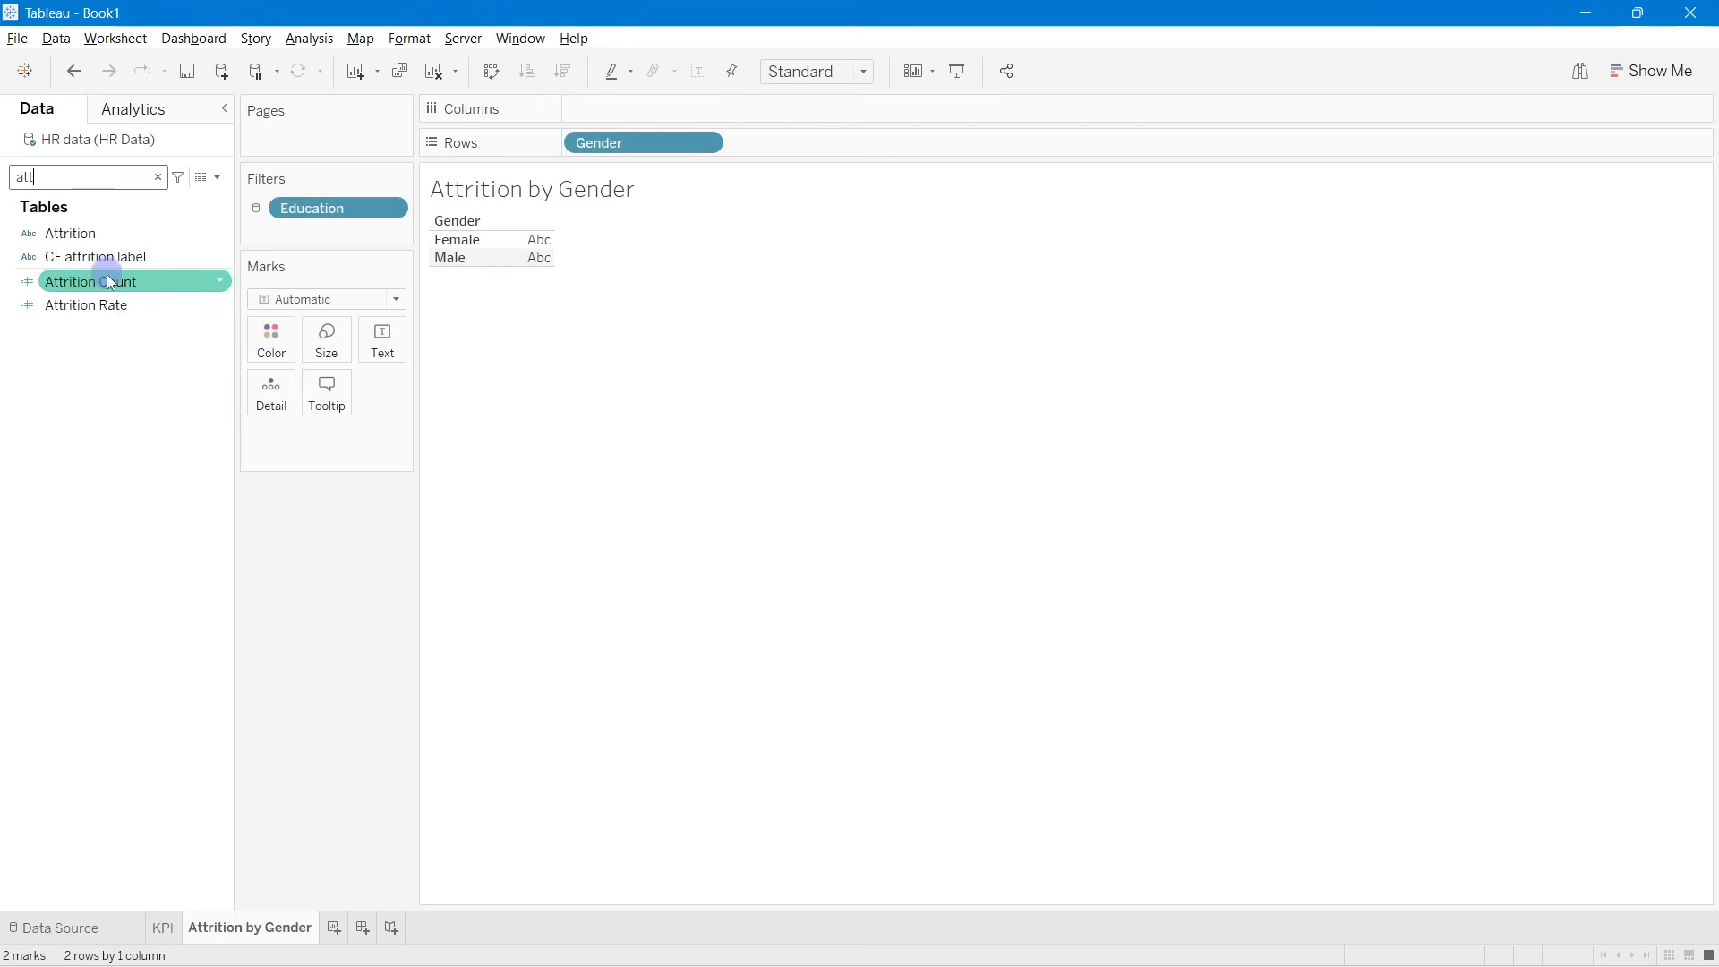
pyautogui.moveTo(111, 283); pyautogui.dragTo(632, 107)
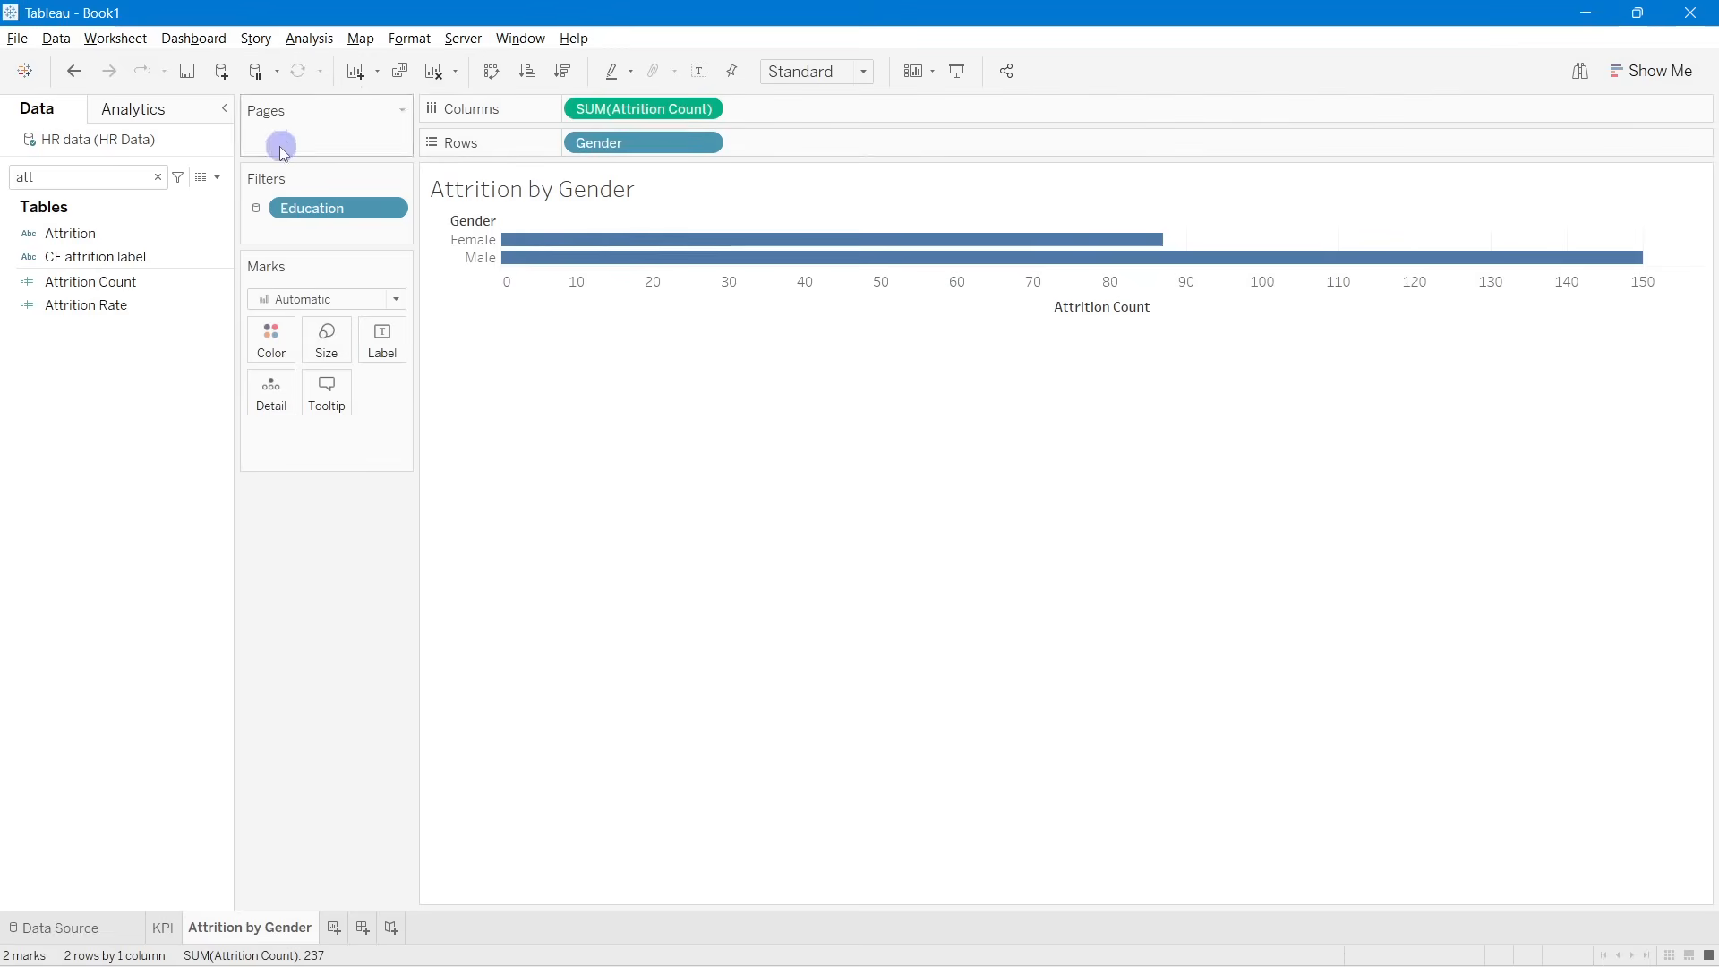
pyautogui.click(158, 177)
# Step: Increase the row height of the gender bars and fit the chart to Entire View
pyautogui.click(837, 71)
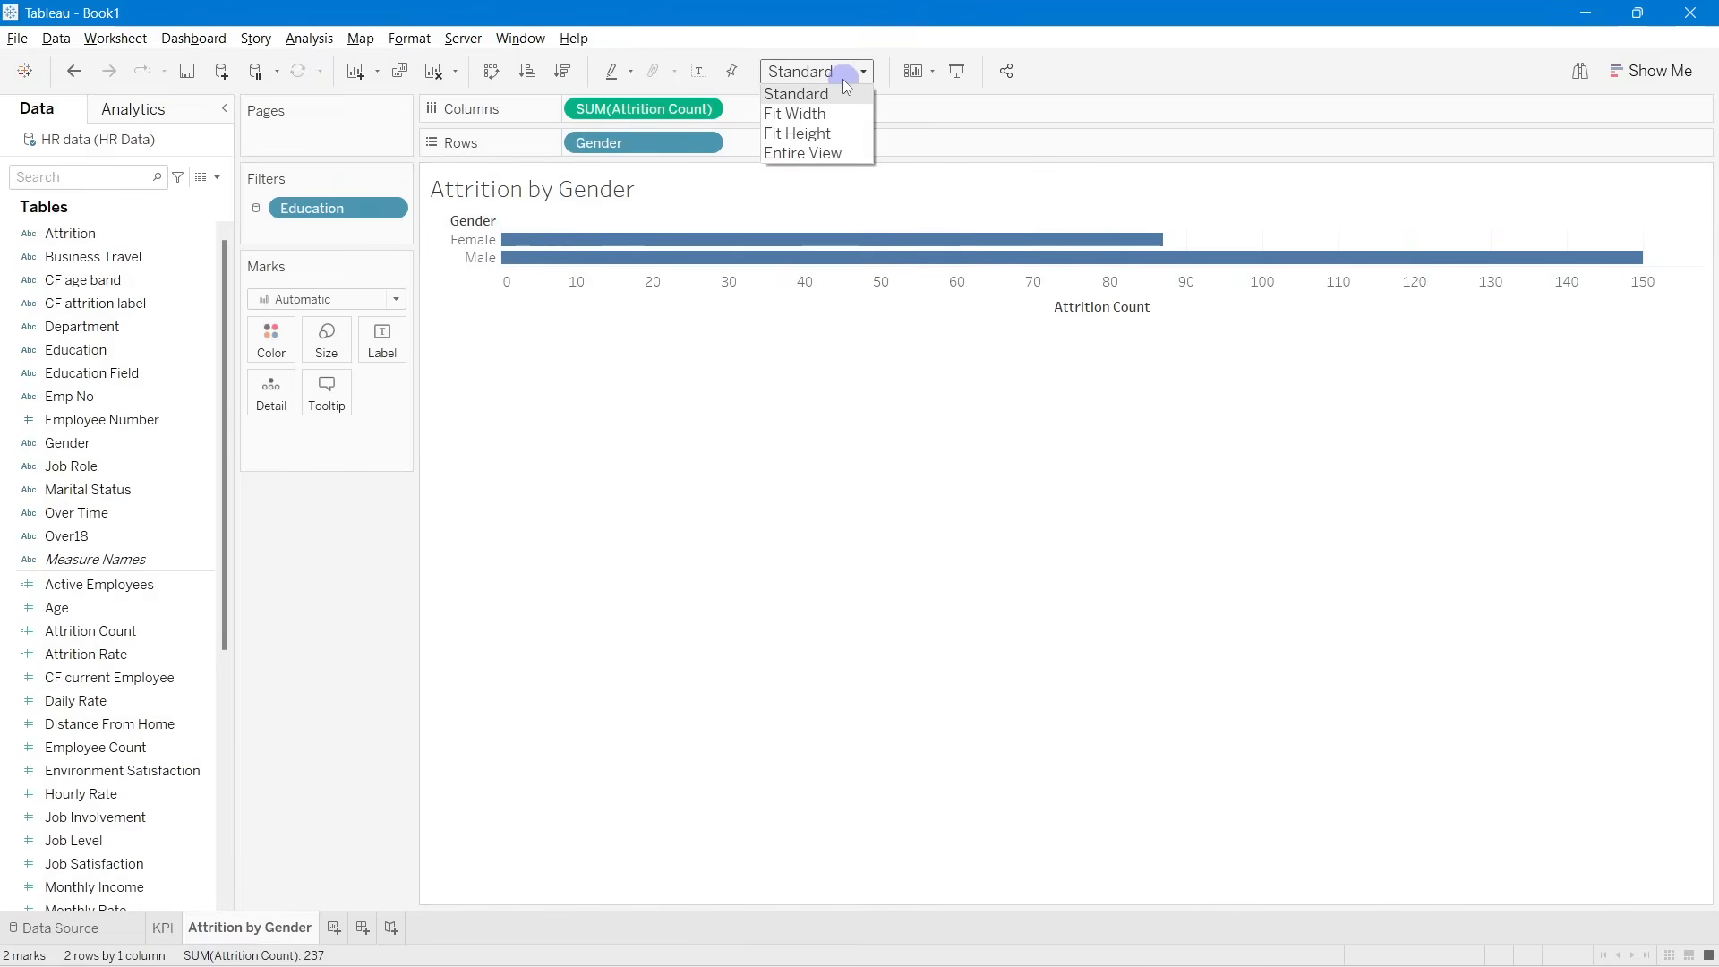
pyautogui.click(690, 403)
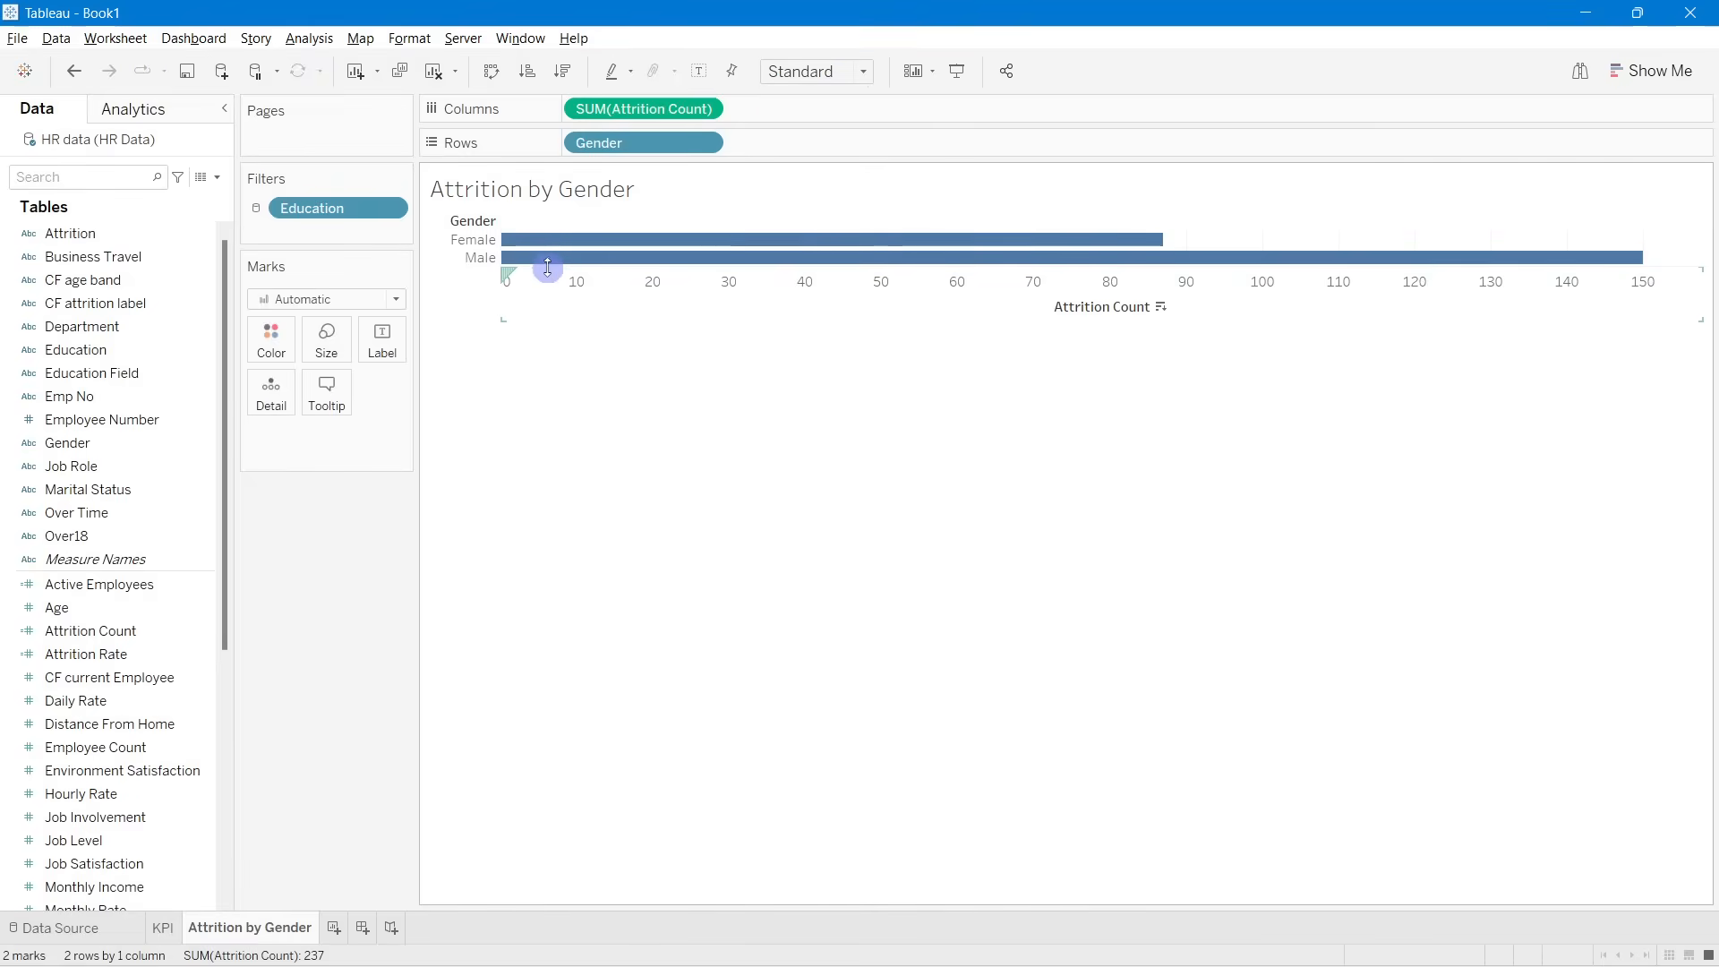
pyautogui.moveTo(548, 267); pyautogui.dragTo(566, 460)
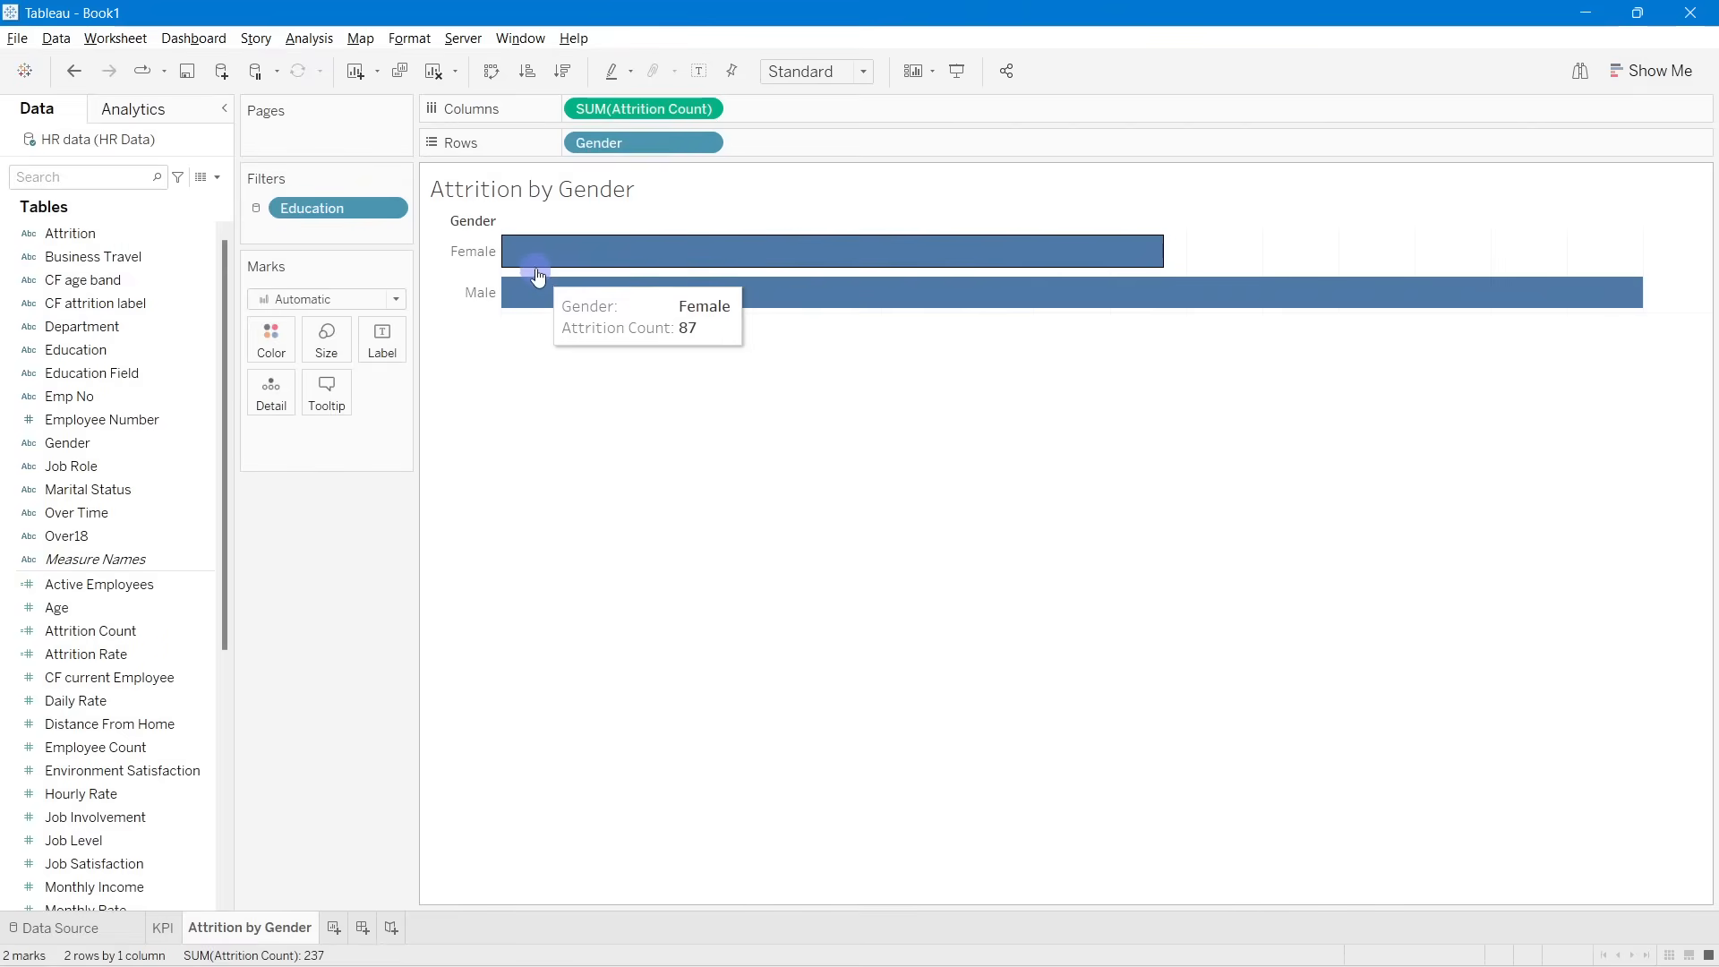
pyautogui.click(855, 67)
pyautogui.click(809, 155)
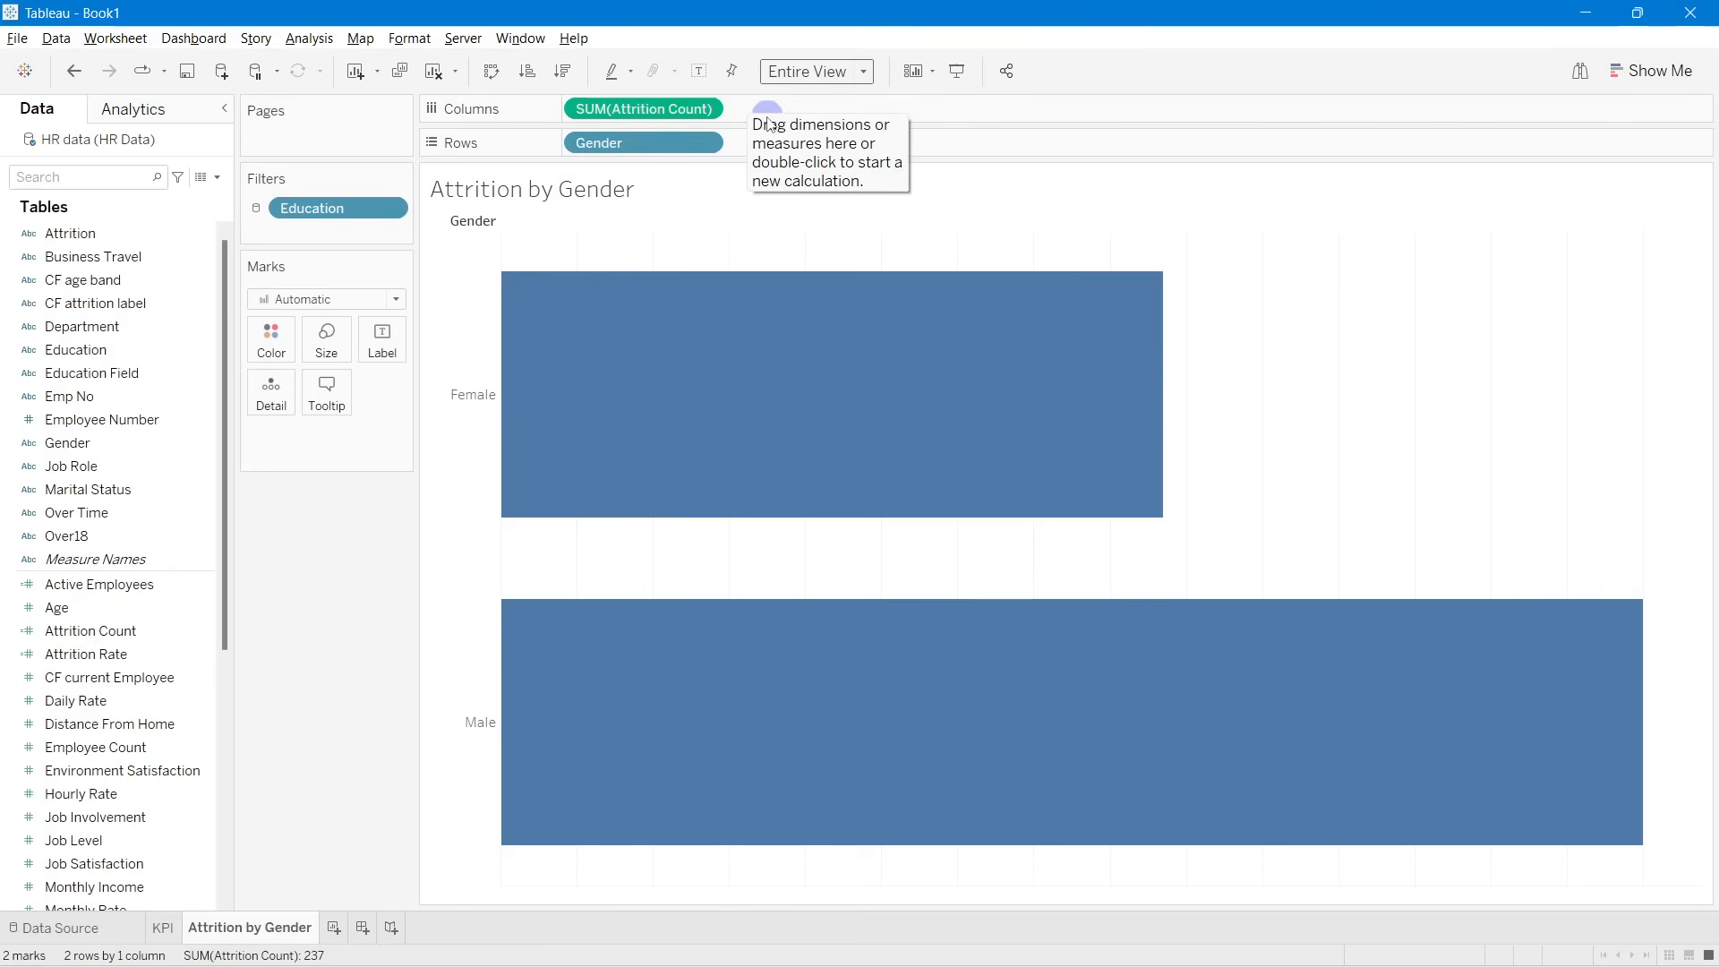
# Step: Duplicate Attrition Count on Columns and set the mark type of the second copy to Circle
pyautogui.moveTo(648, 109); pyautogui.dragTo(810, 107)
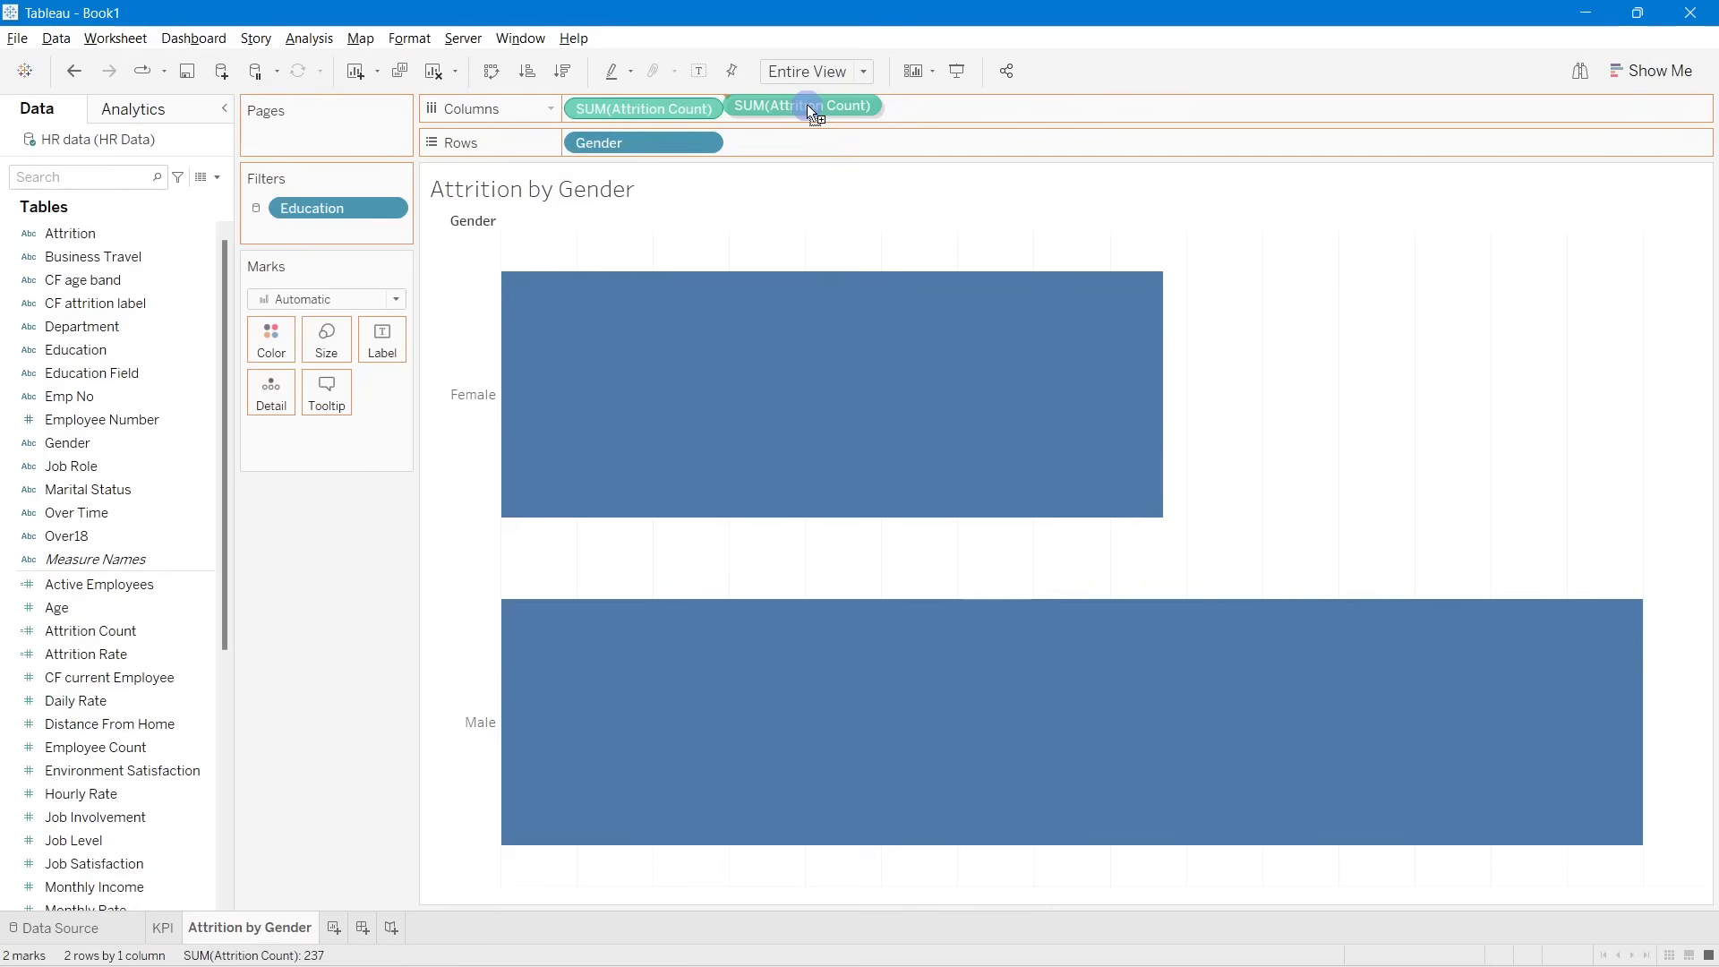
pyautogui.moveTo(809, 106); pyautogui.dragTo(807, 104)
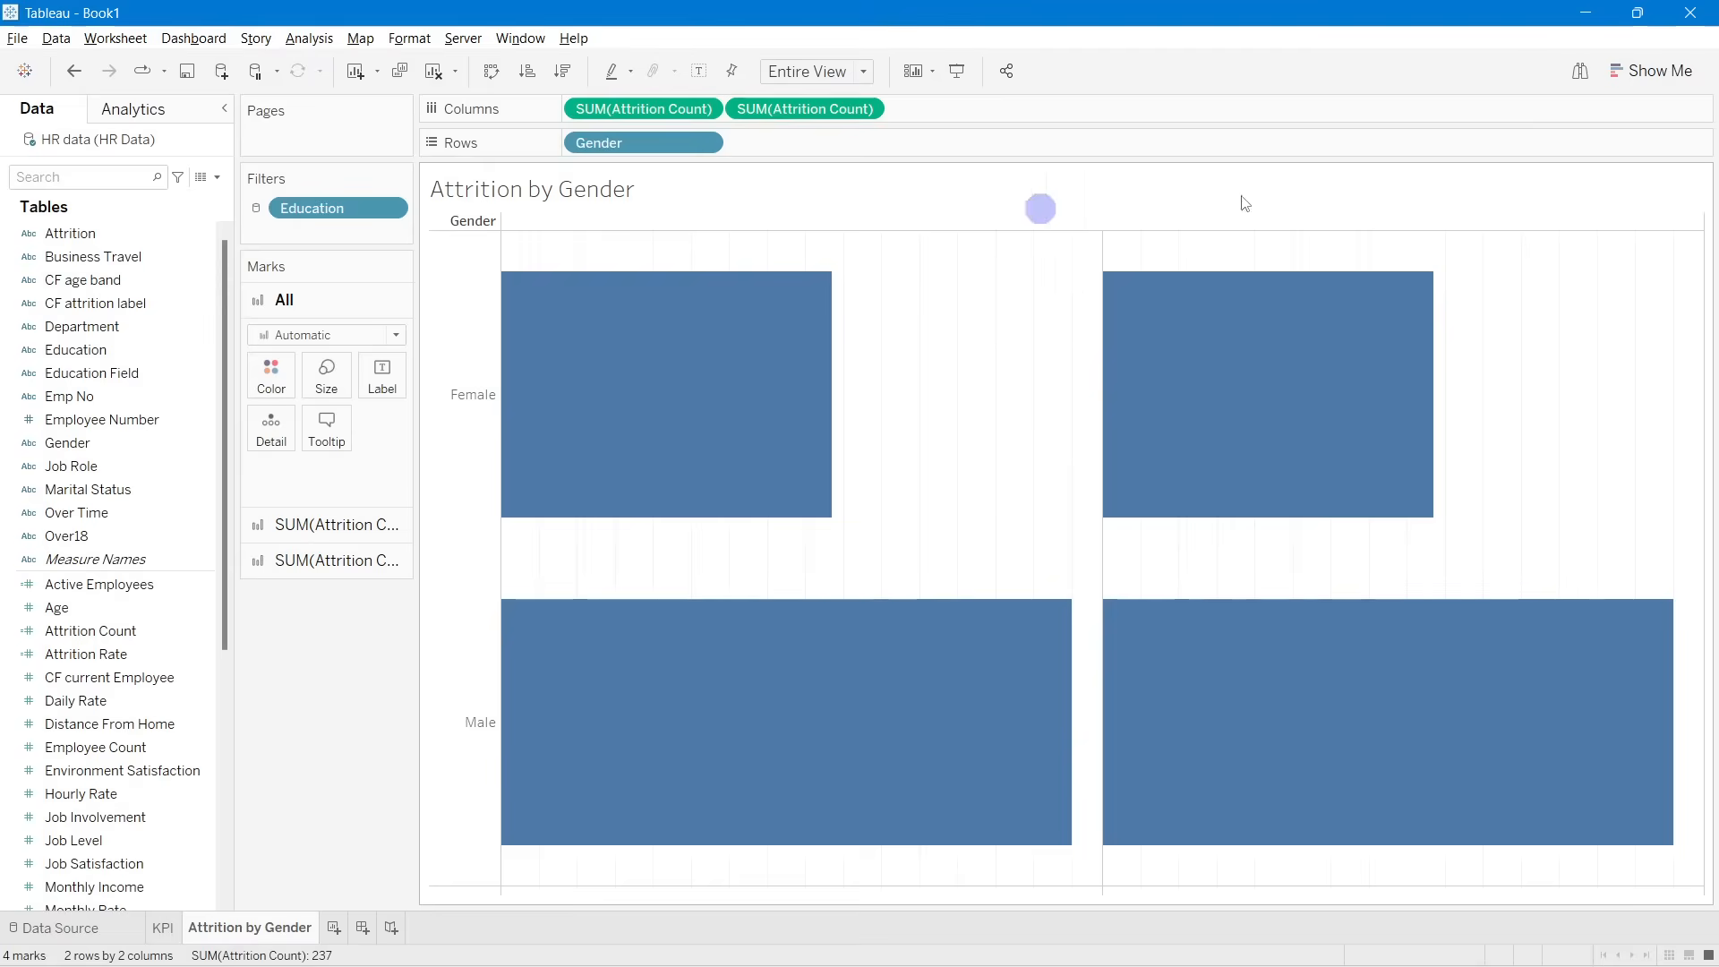
pyautogui.click(306, 571)
pyautogui.click(326, 337)
pyautogui.click(319, 556)
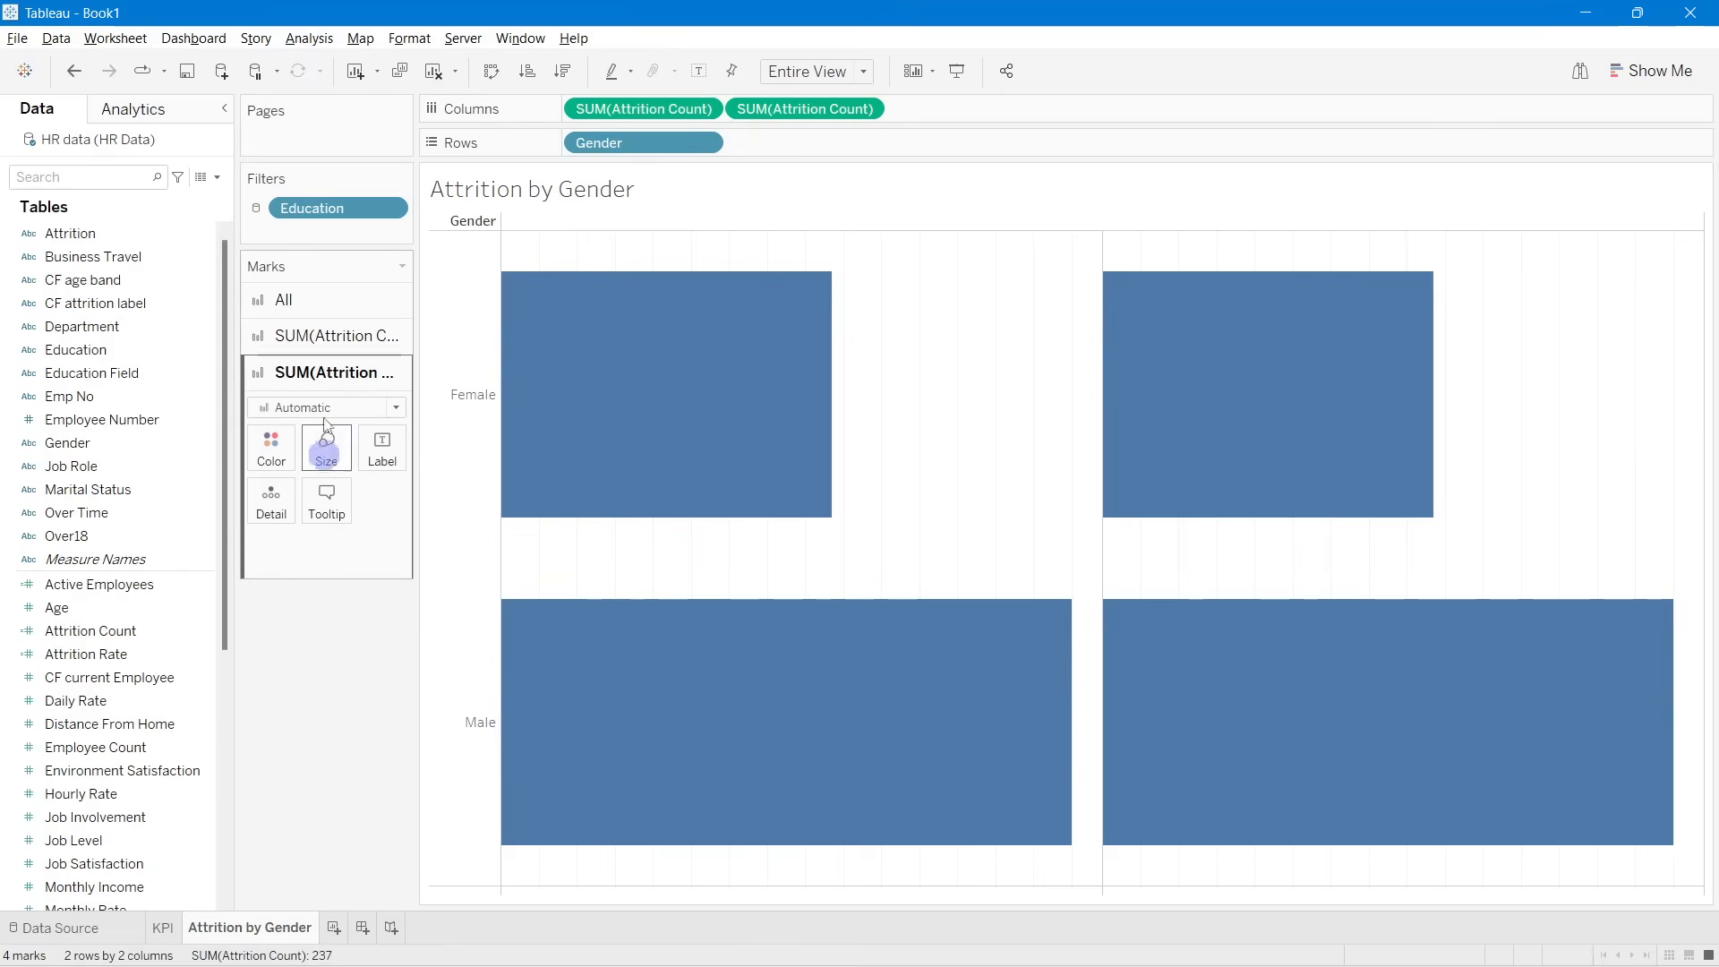
pyautogui.click(331, 336)
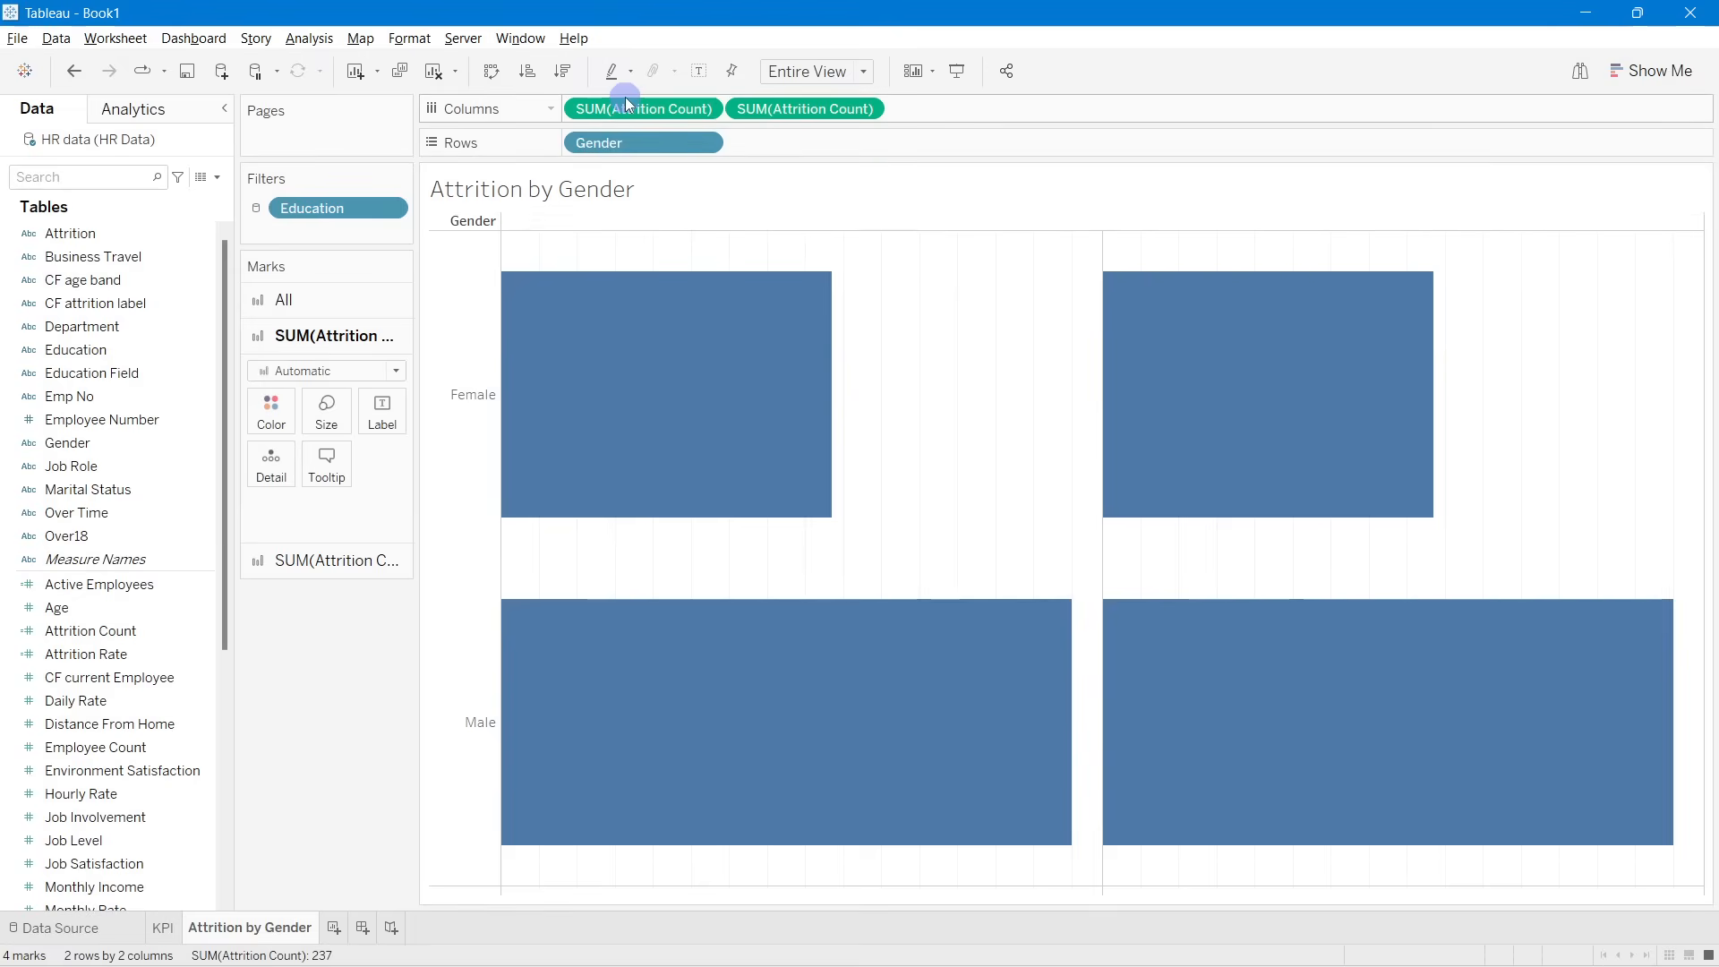
pyautogui.click(340, 561)
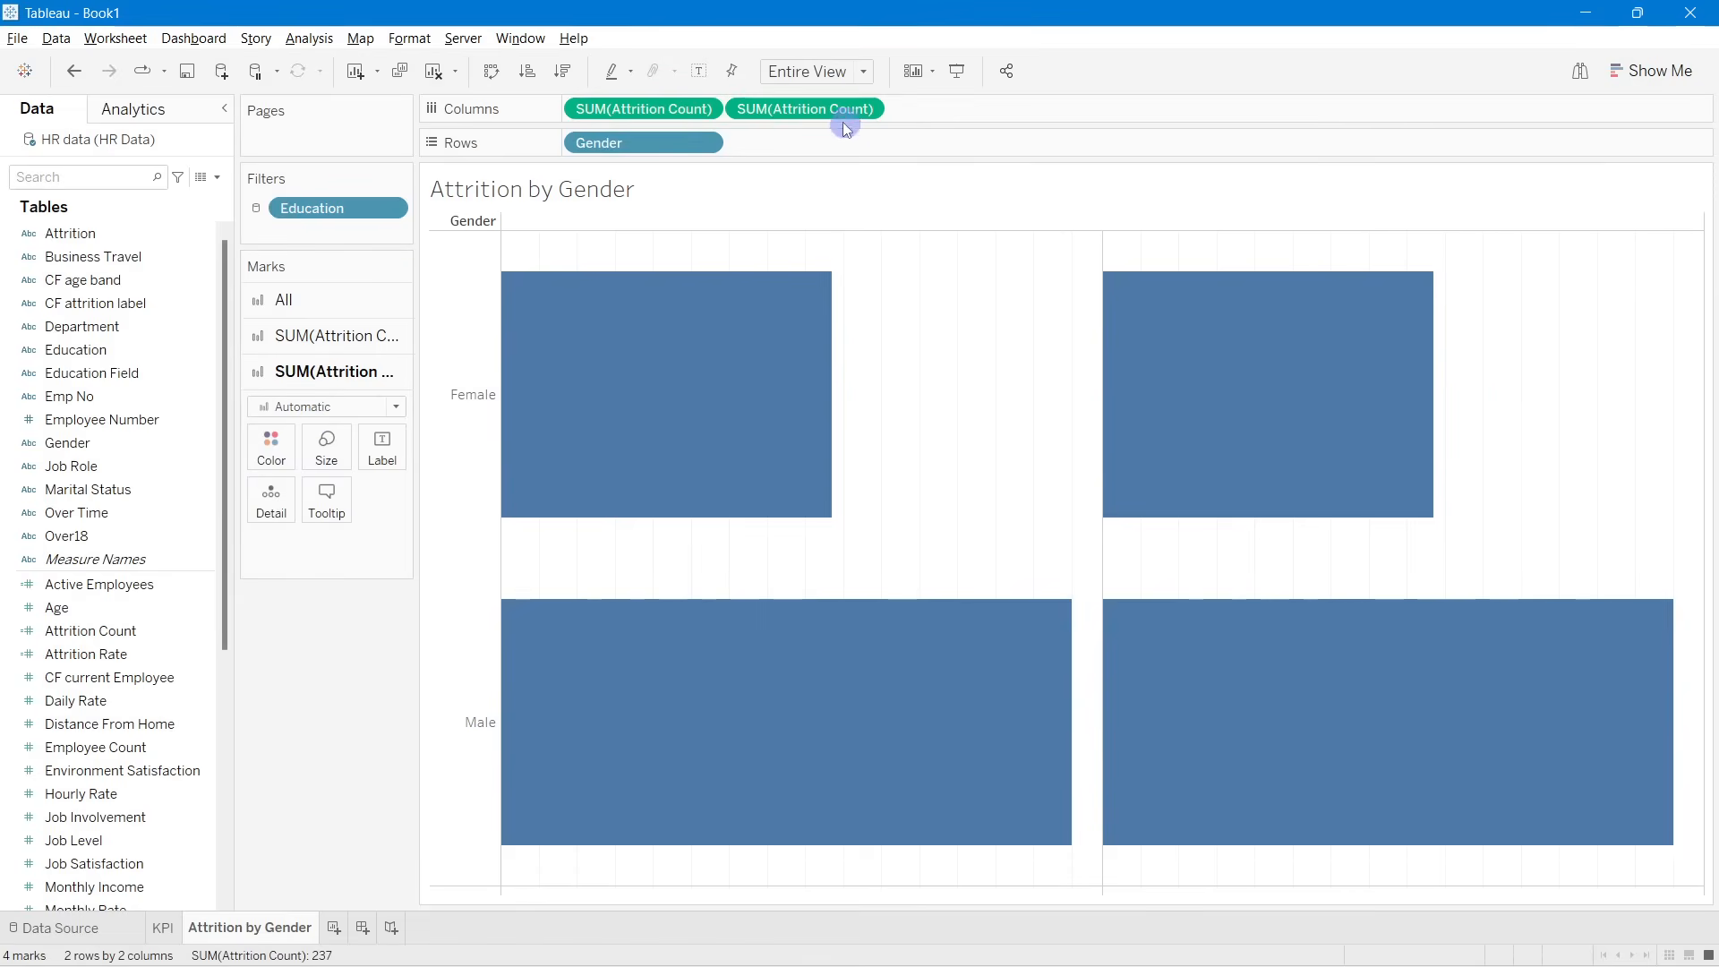
pyautogui.click(396, 406)
pyautogui.click(288, 548)
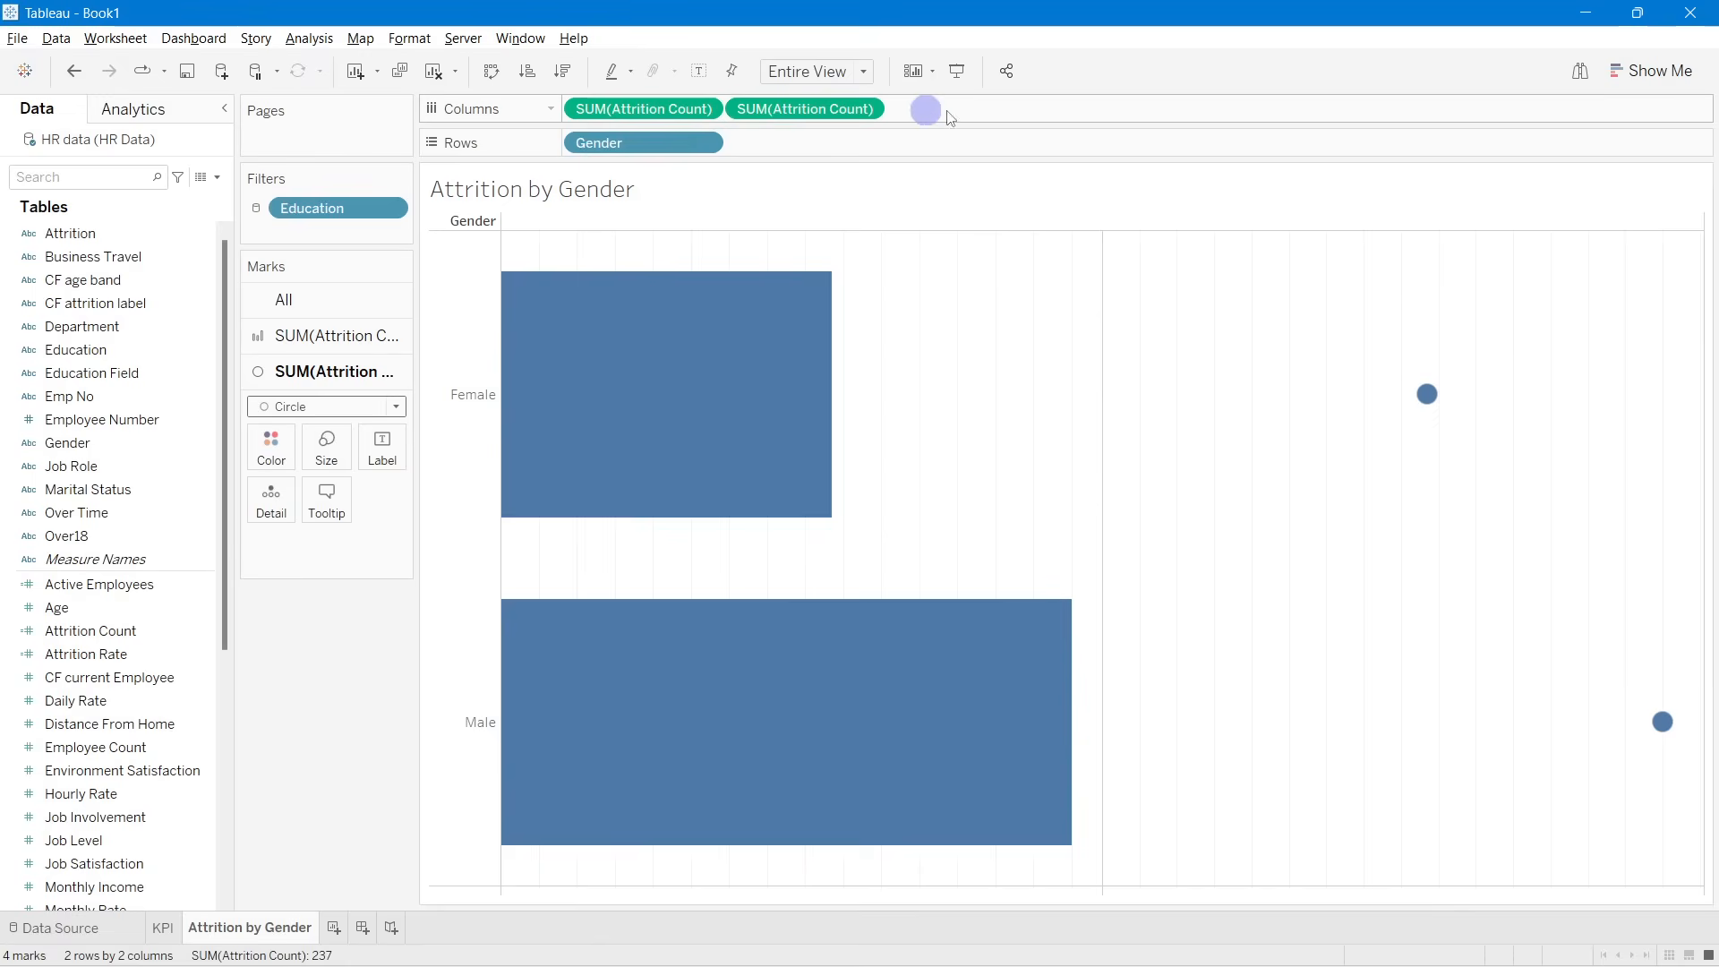
# Step: Combine the two Attrition Count measures as a dual axis and set the first one's mark type to Bar
pyautogui.rightClick(814, 110)
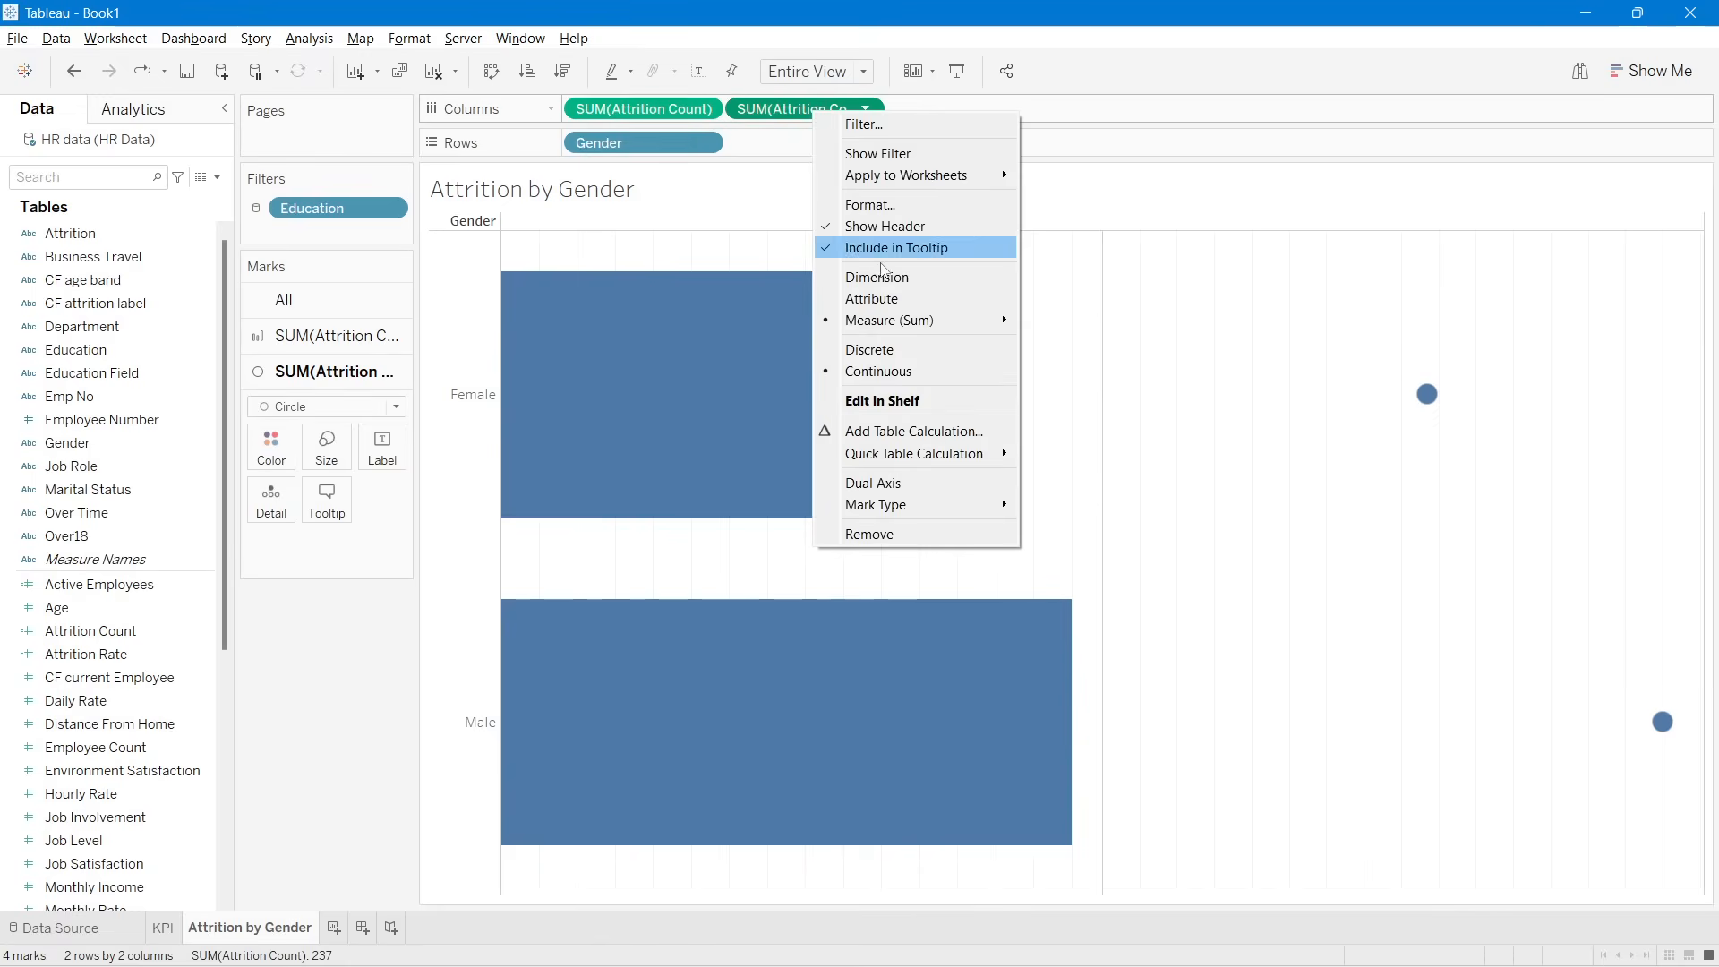
pyautogui.click(873, 485)
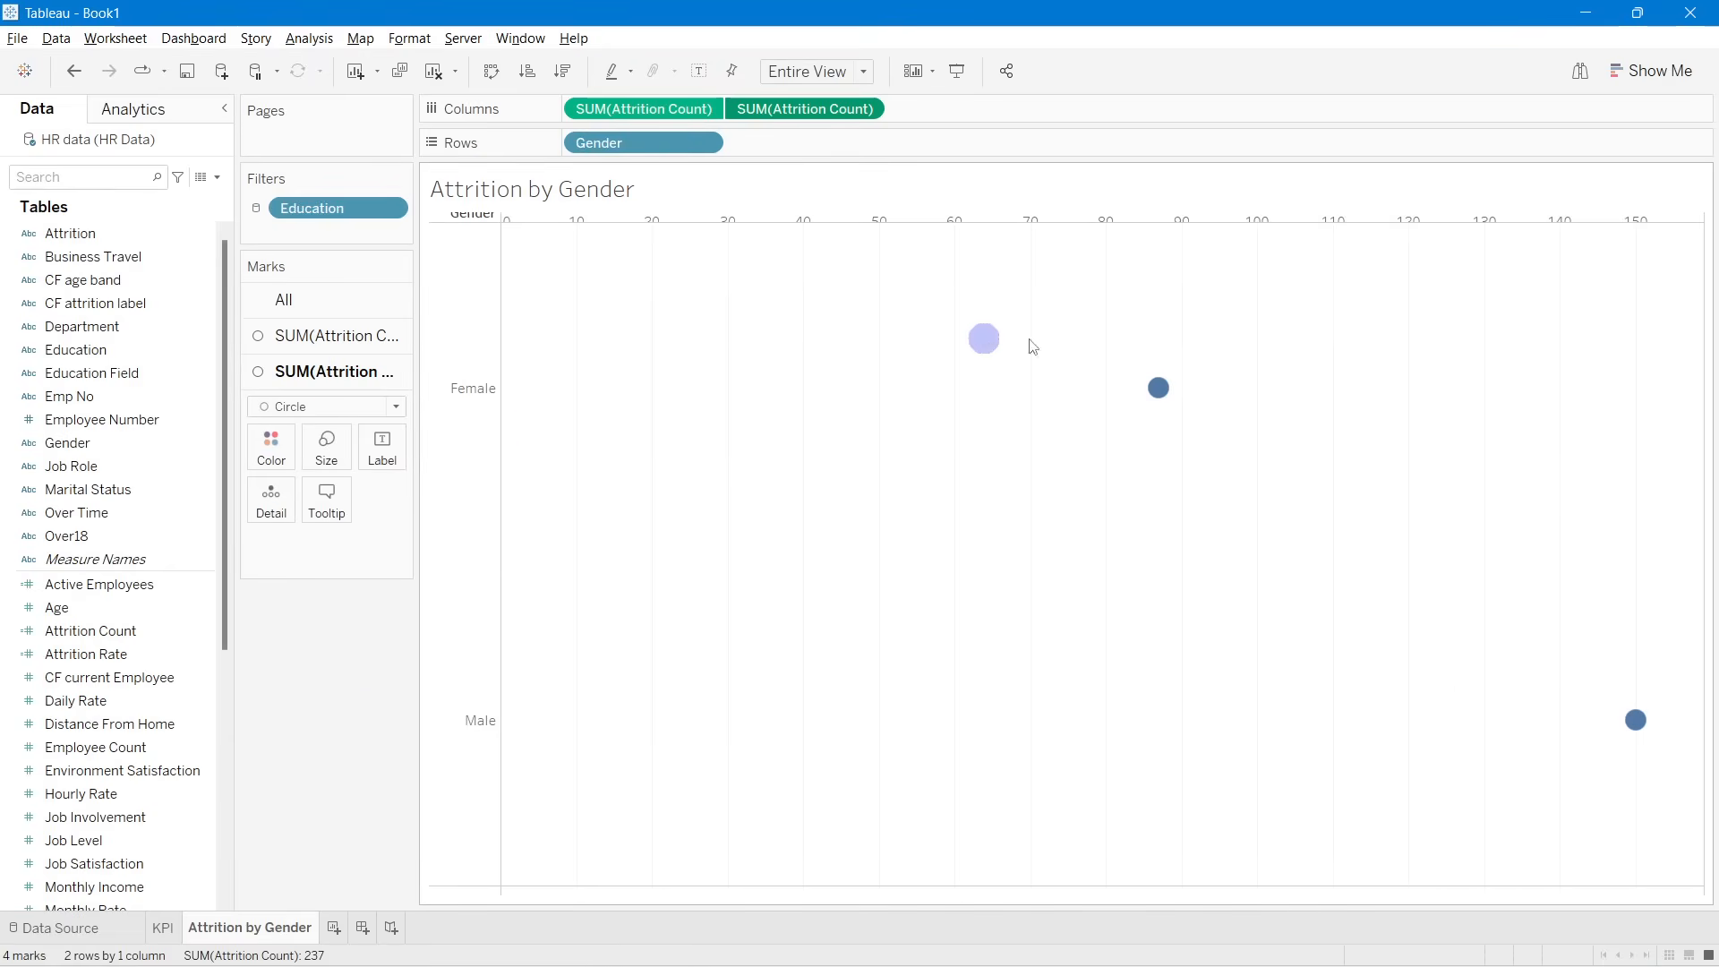
pyautogui.click(315, 336)
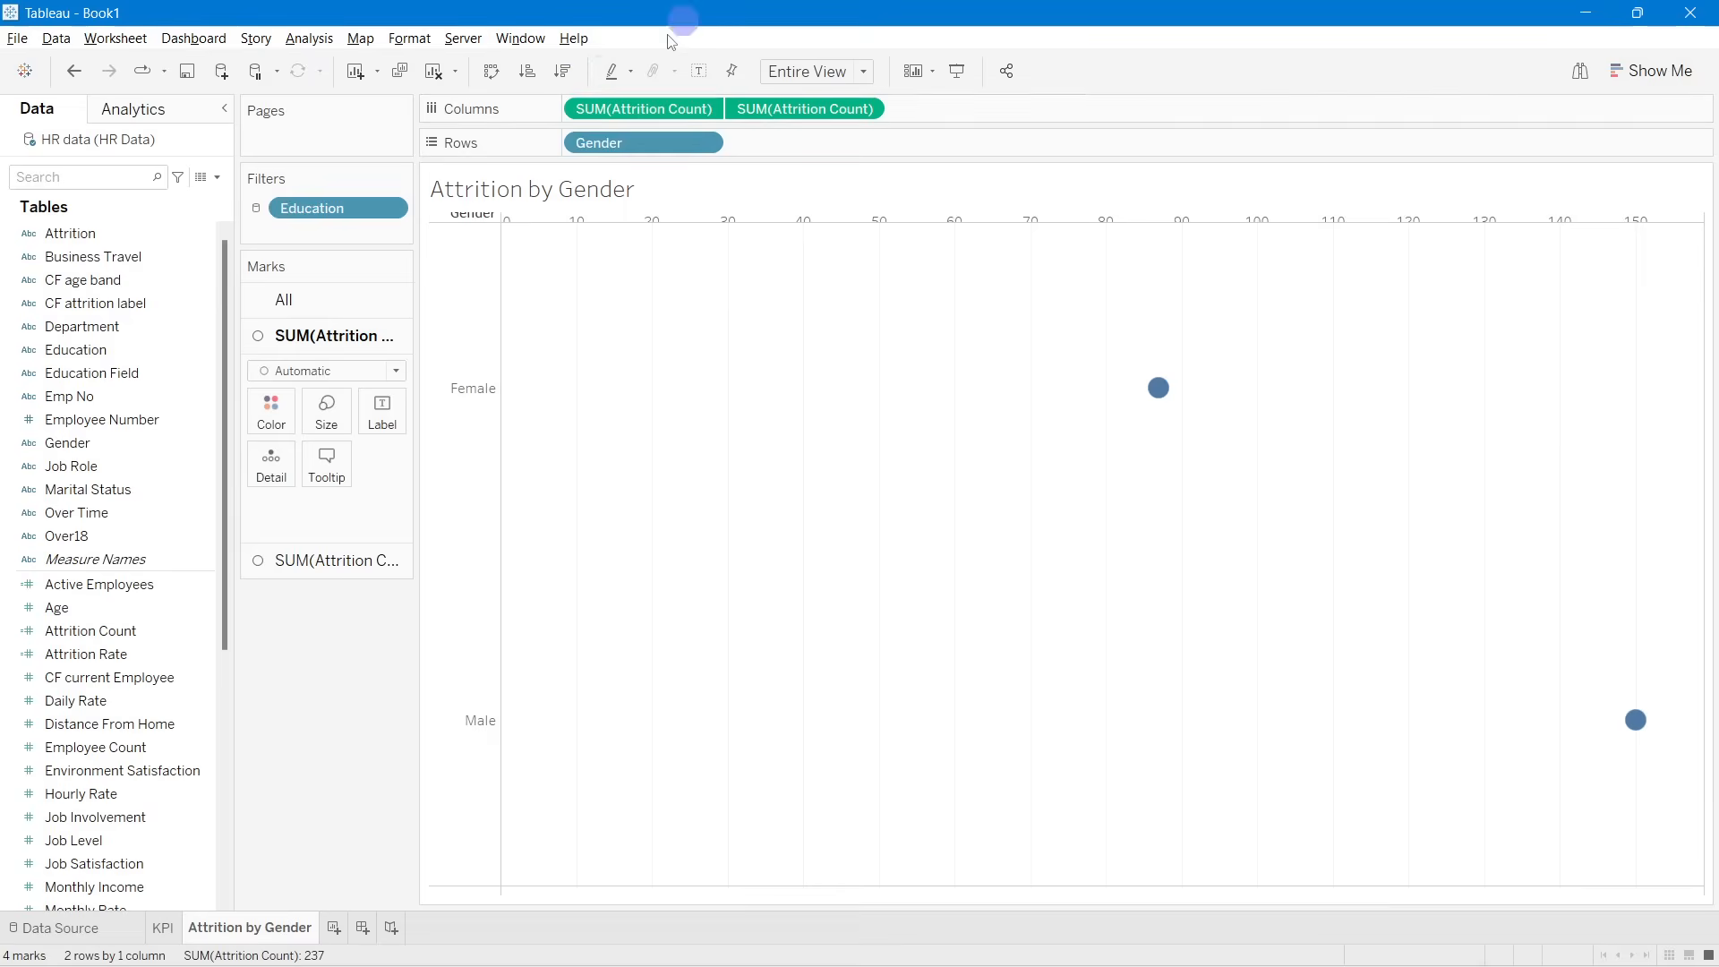
pyautogui.click(373, 371)
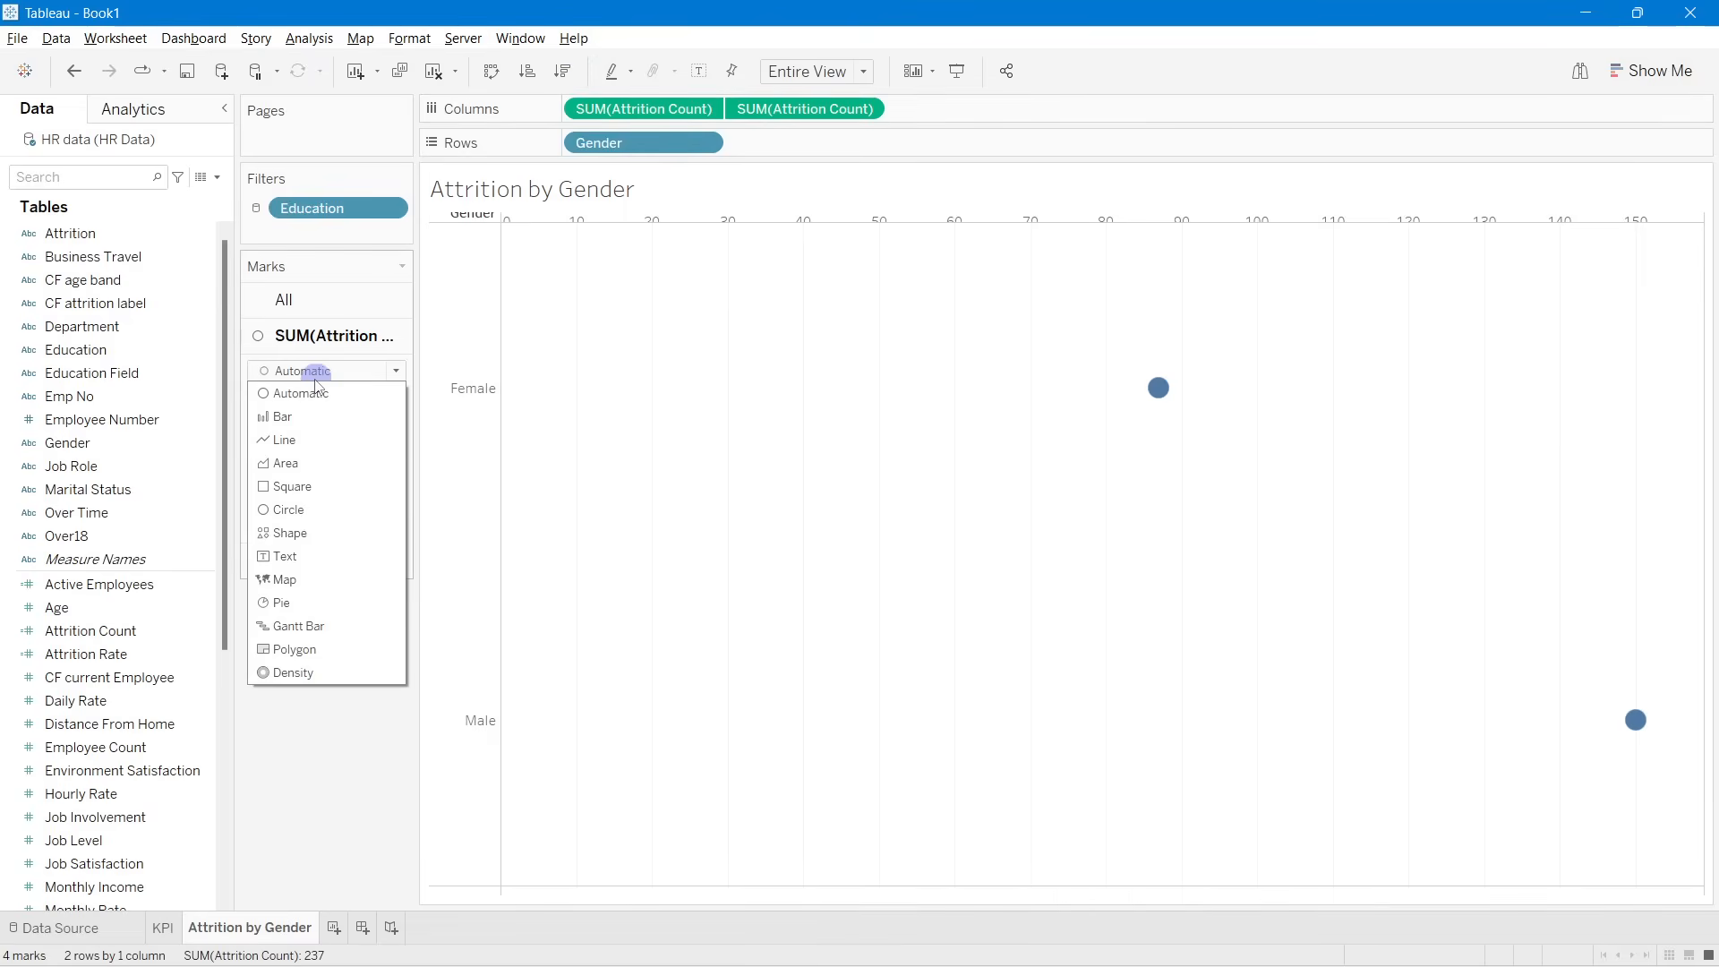
pyautogui.click(297, 432)
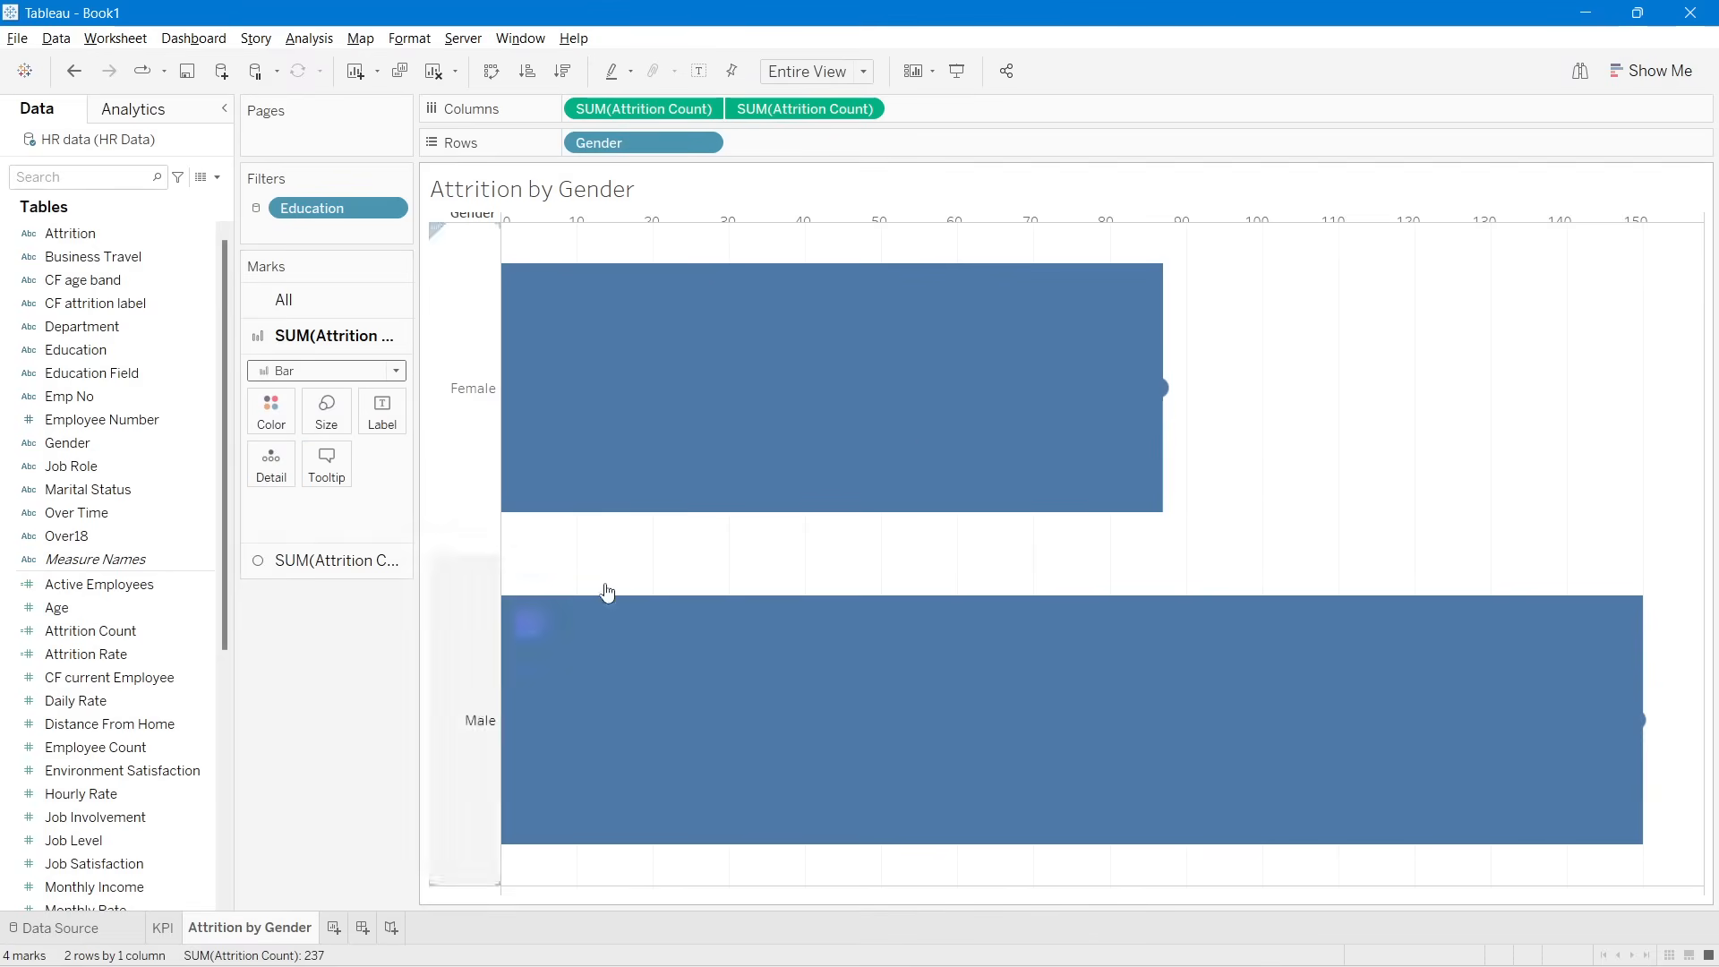
# Step: Synchronize the two Attrition Count axes of the dual-axis chart
pyautogui.rightClick(653, 213)
pyautogui.click(630, 213)
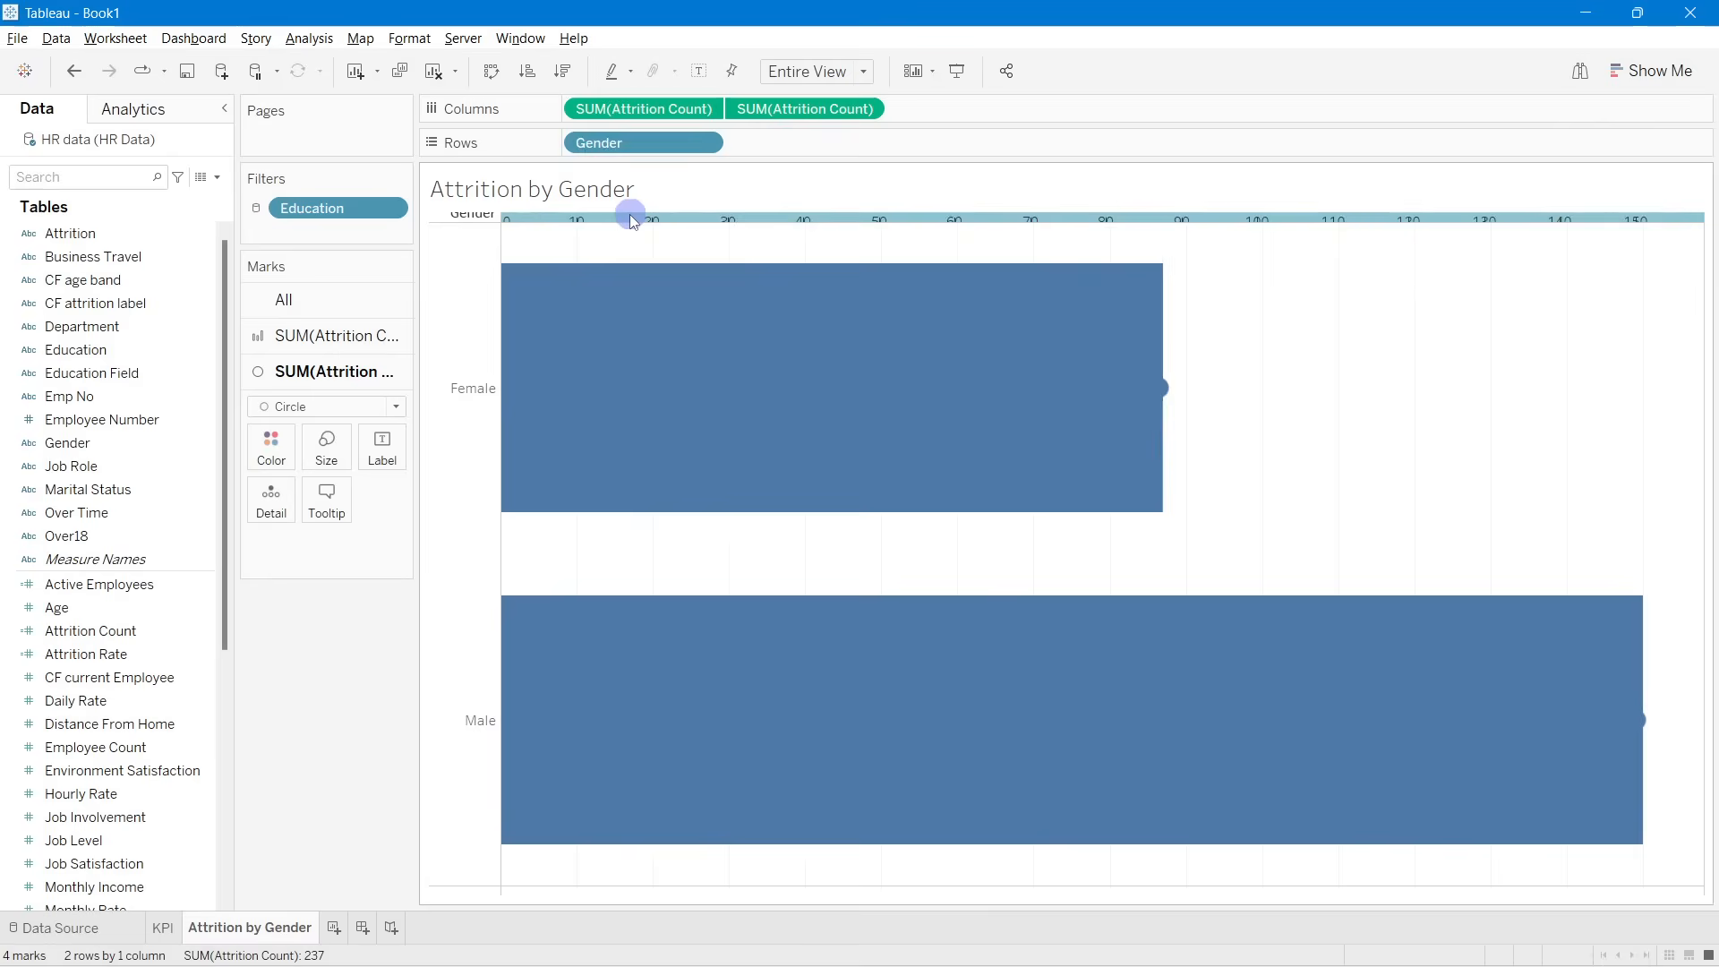
pyautogui.rightClick(630, 213)
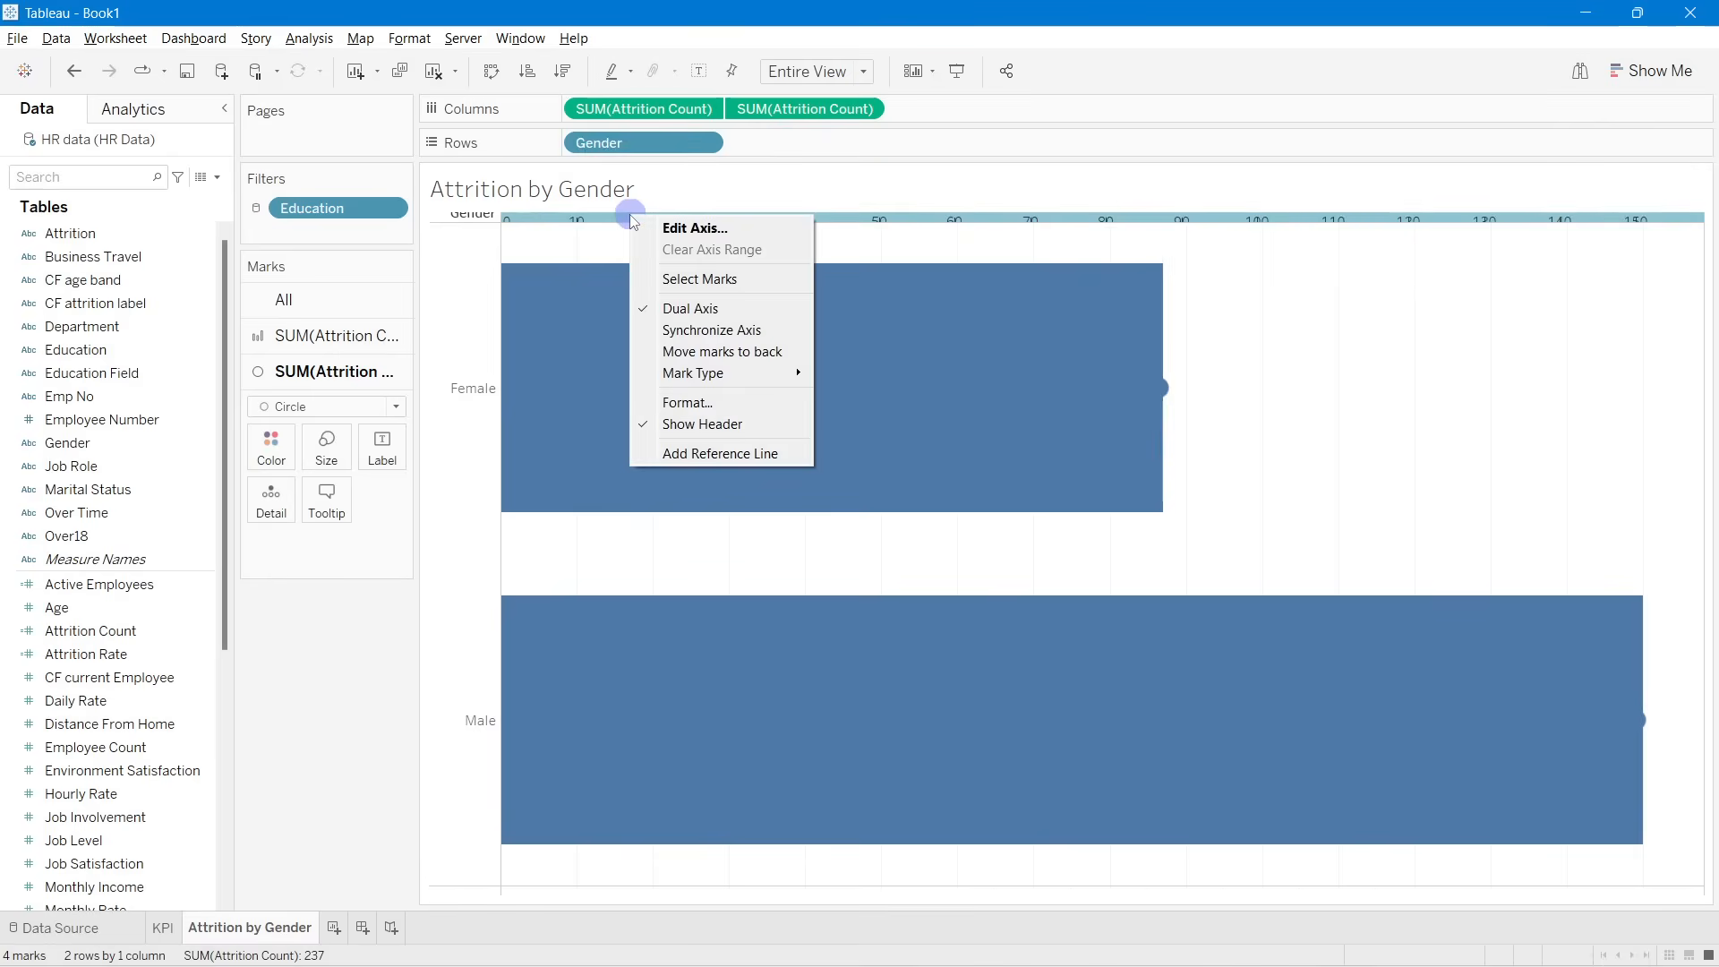
pyautogui.click(684, 329)
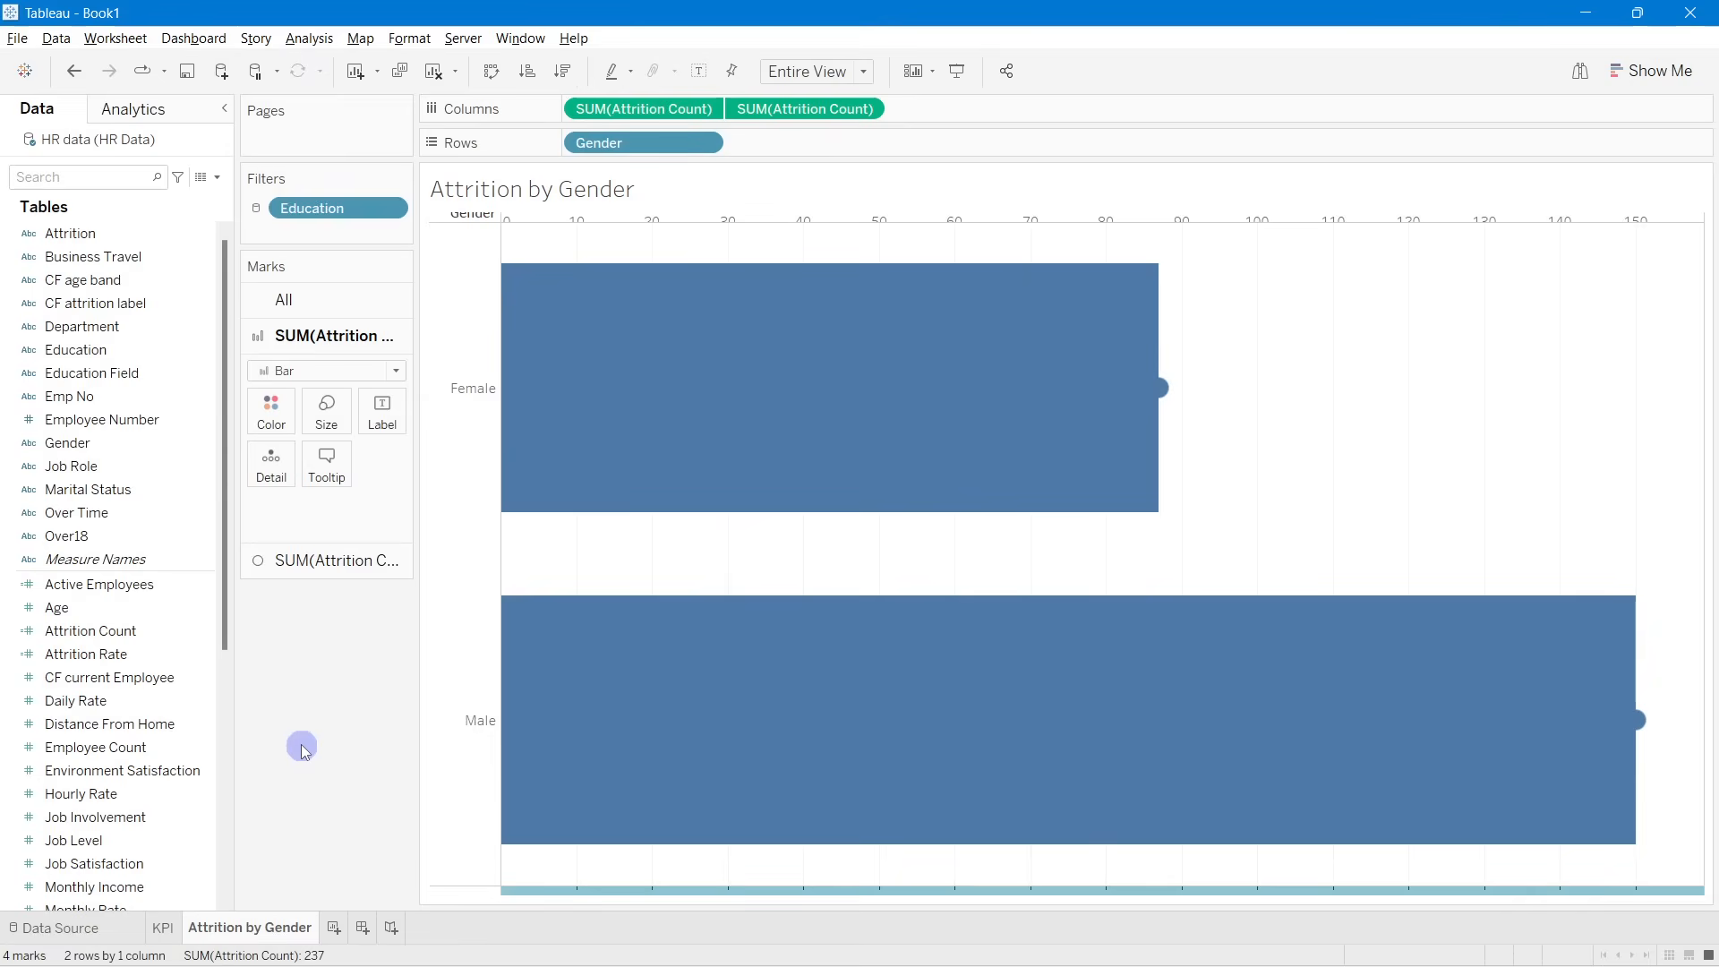
# Step: Increase the height of the chart's axis header area so the Attrition Count axis values show in full
pyautogui.click(532, 220)
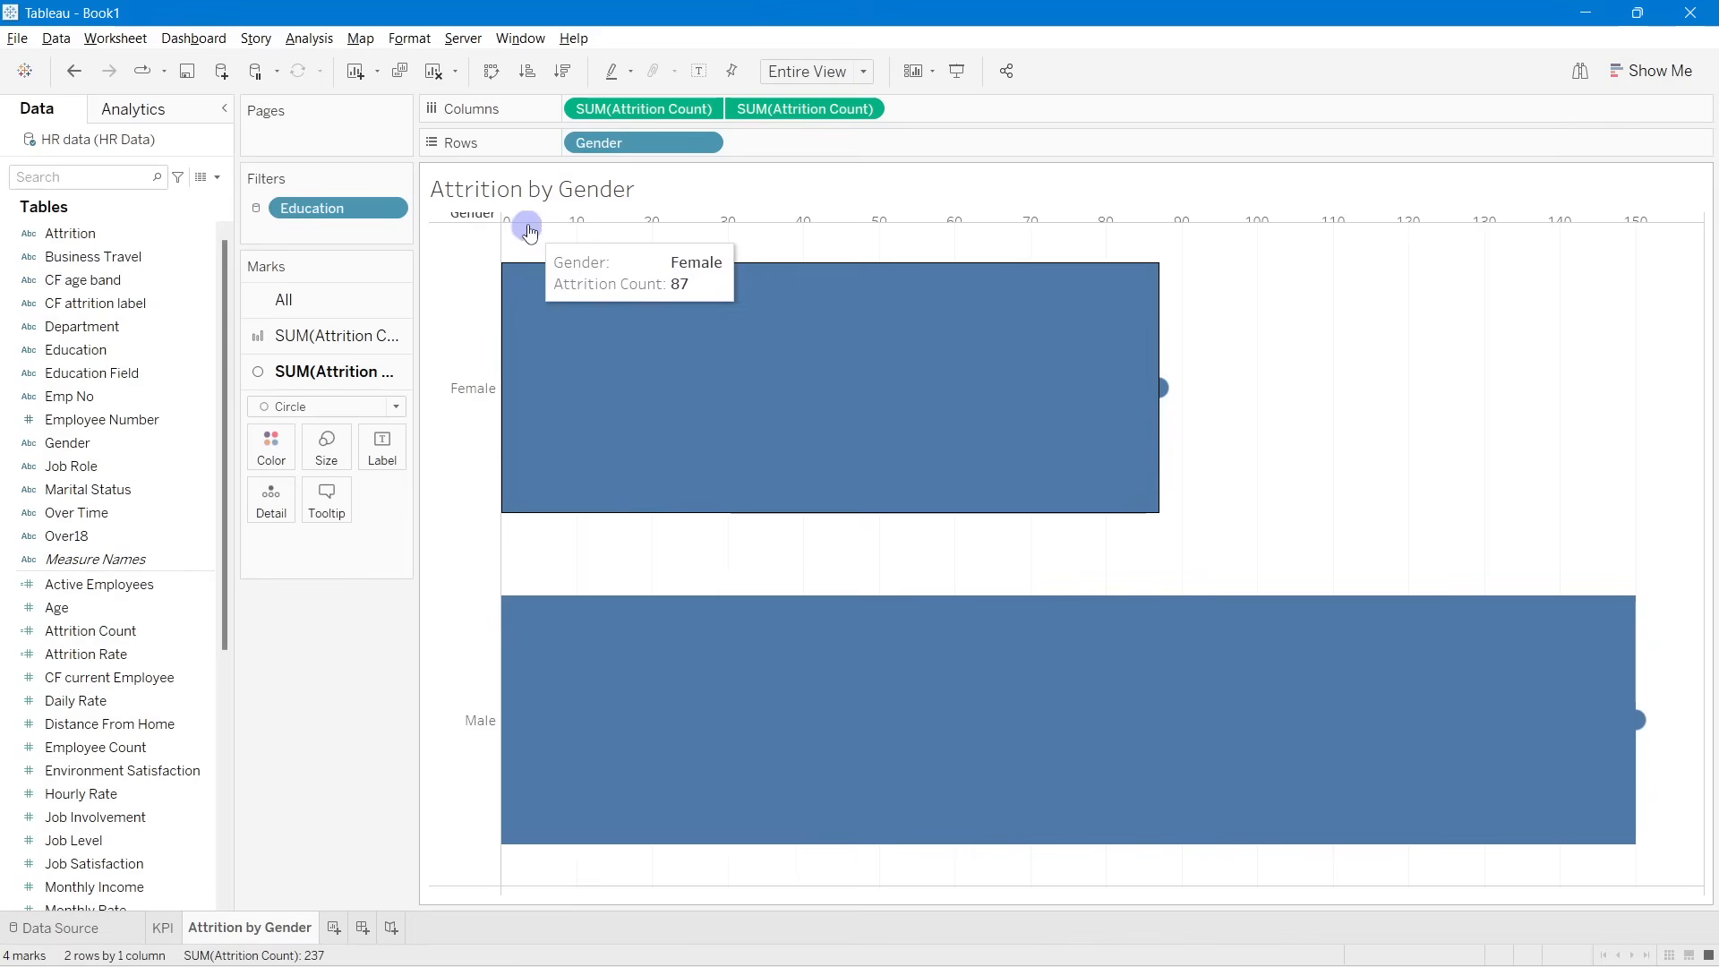
pyautogui.moveTo(528, 221); pyautogui.dragTo(529, 251)
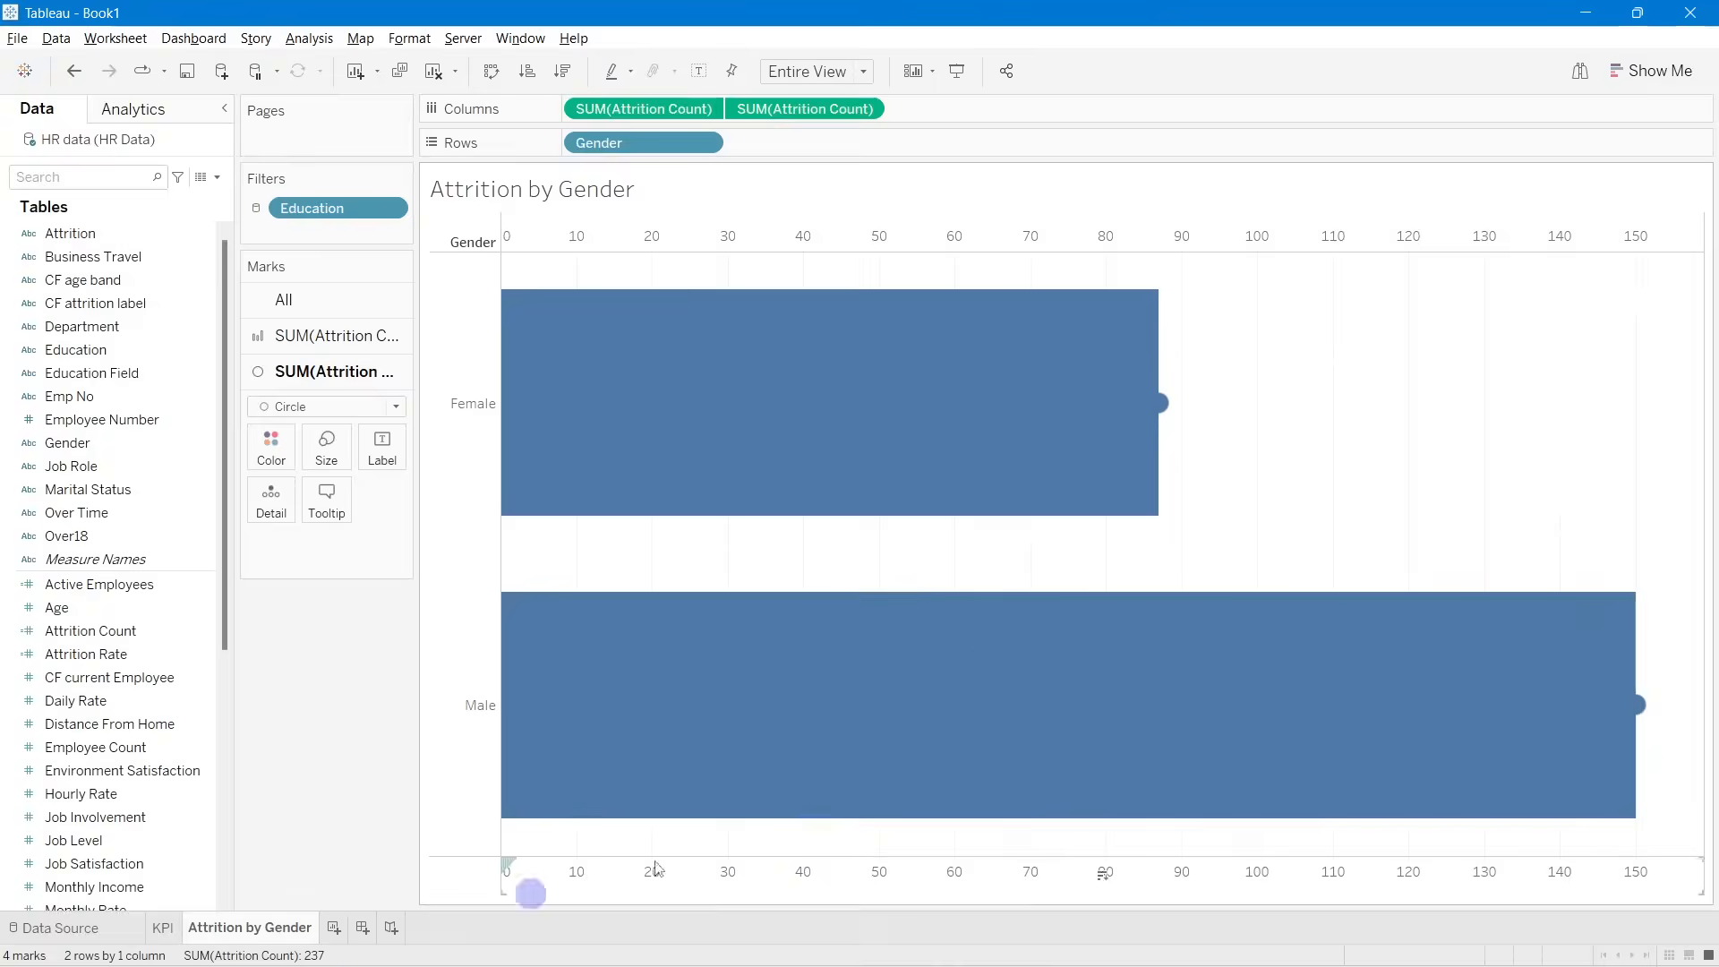
pyautogui.click(303, 715)
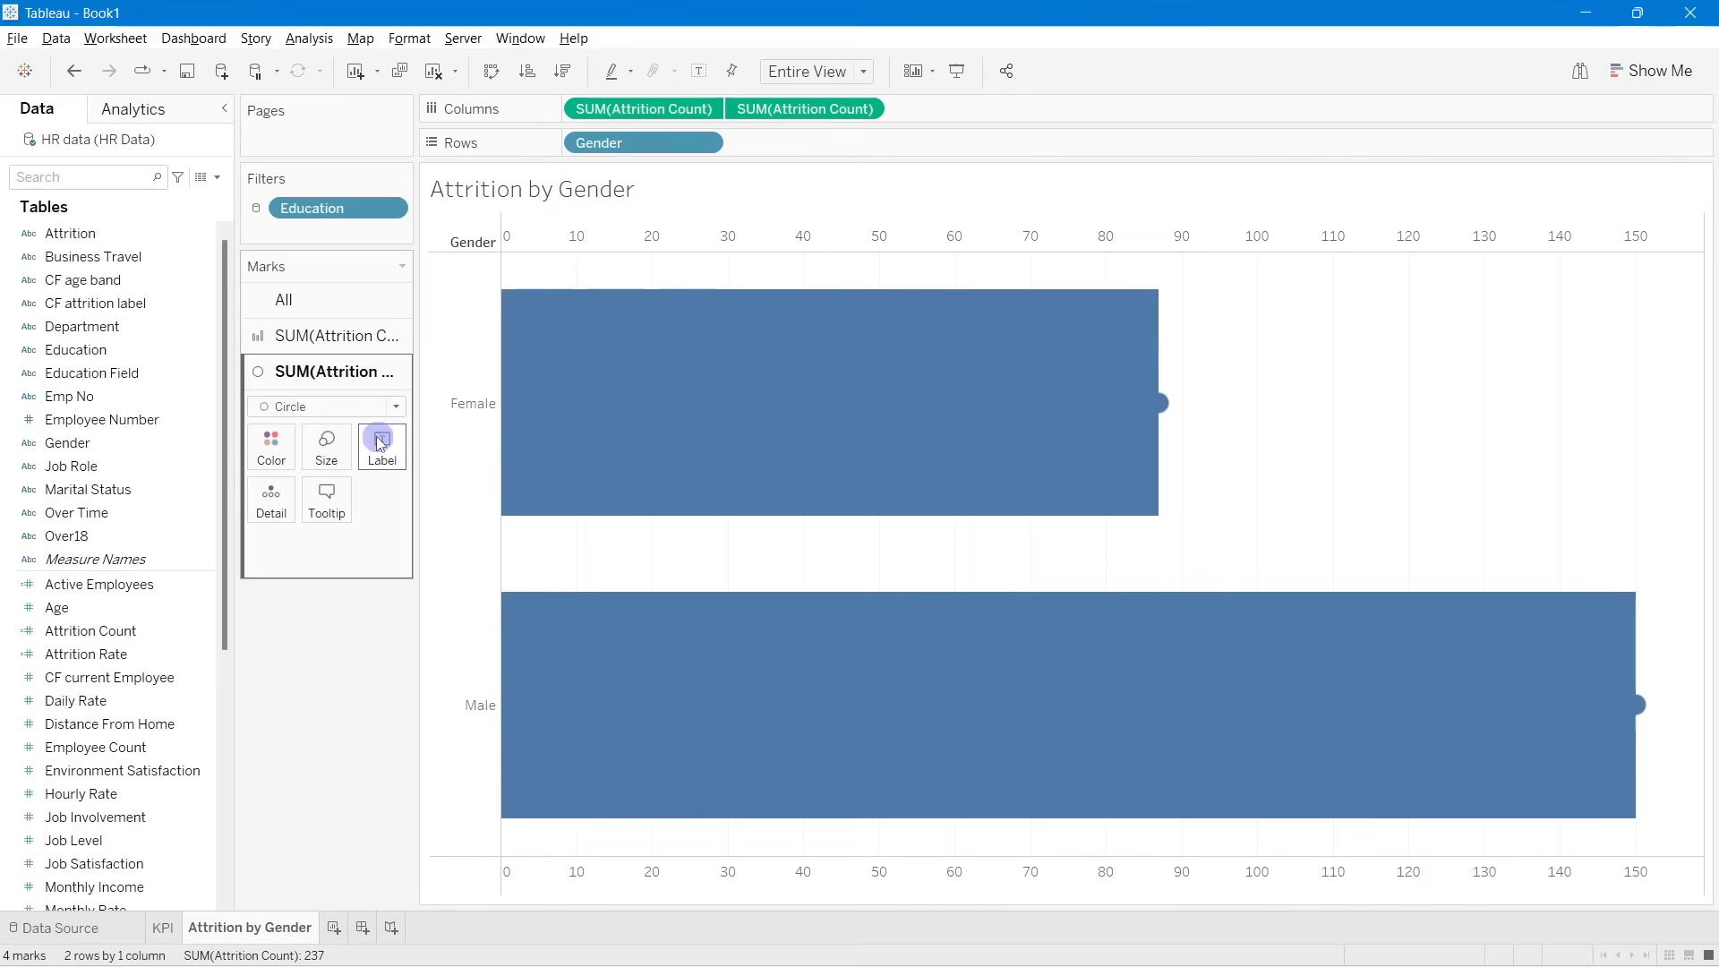
# Step: Enlarge the circle marks and make the bars much thinner so the chart takes a lollipop shape
pyautogui.click(325, 443)
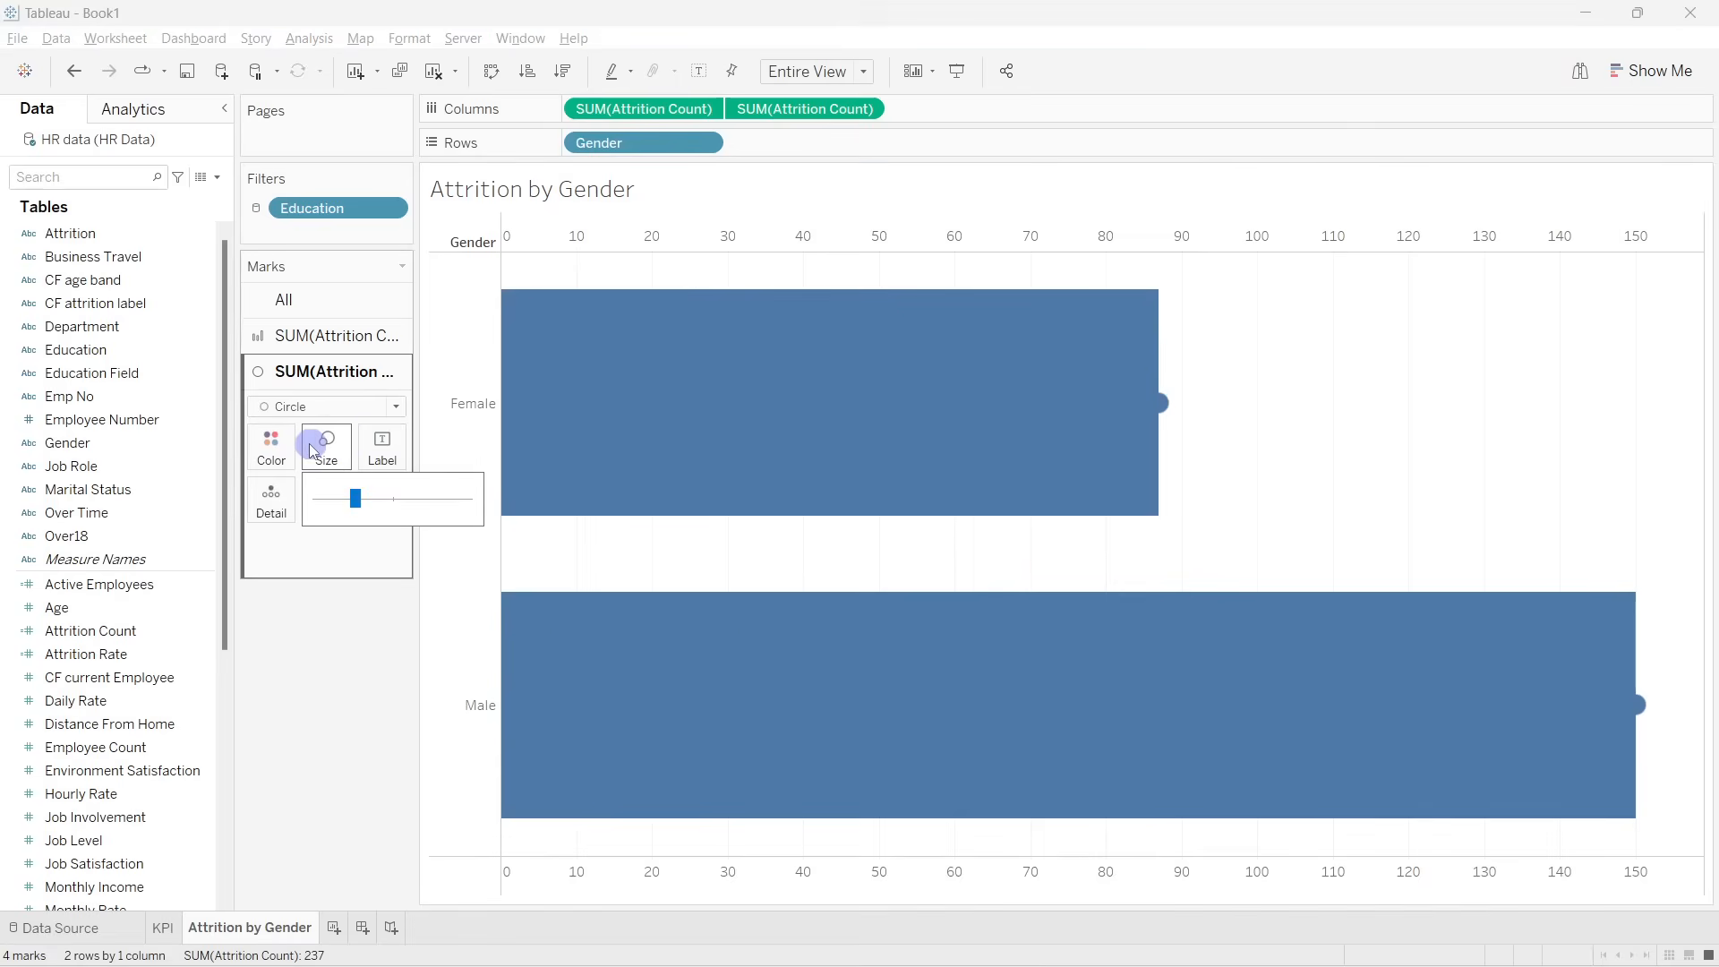
pyautogui.moveTo(348, 487); pyautogui.dragTo(405, 491)
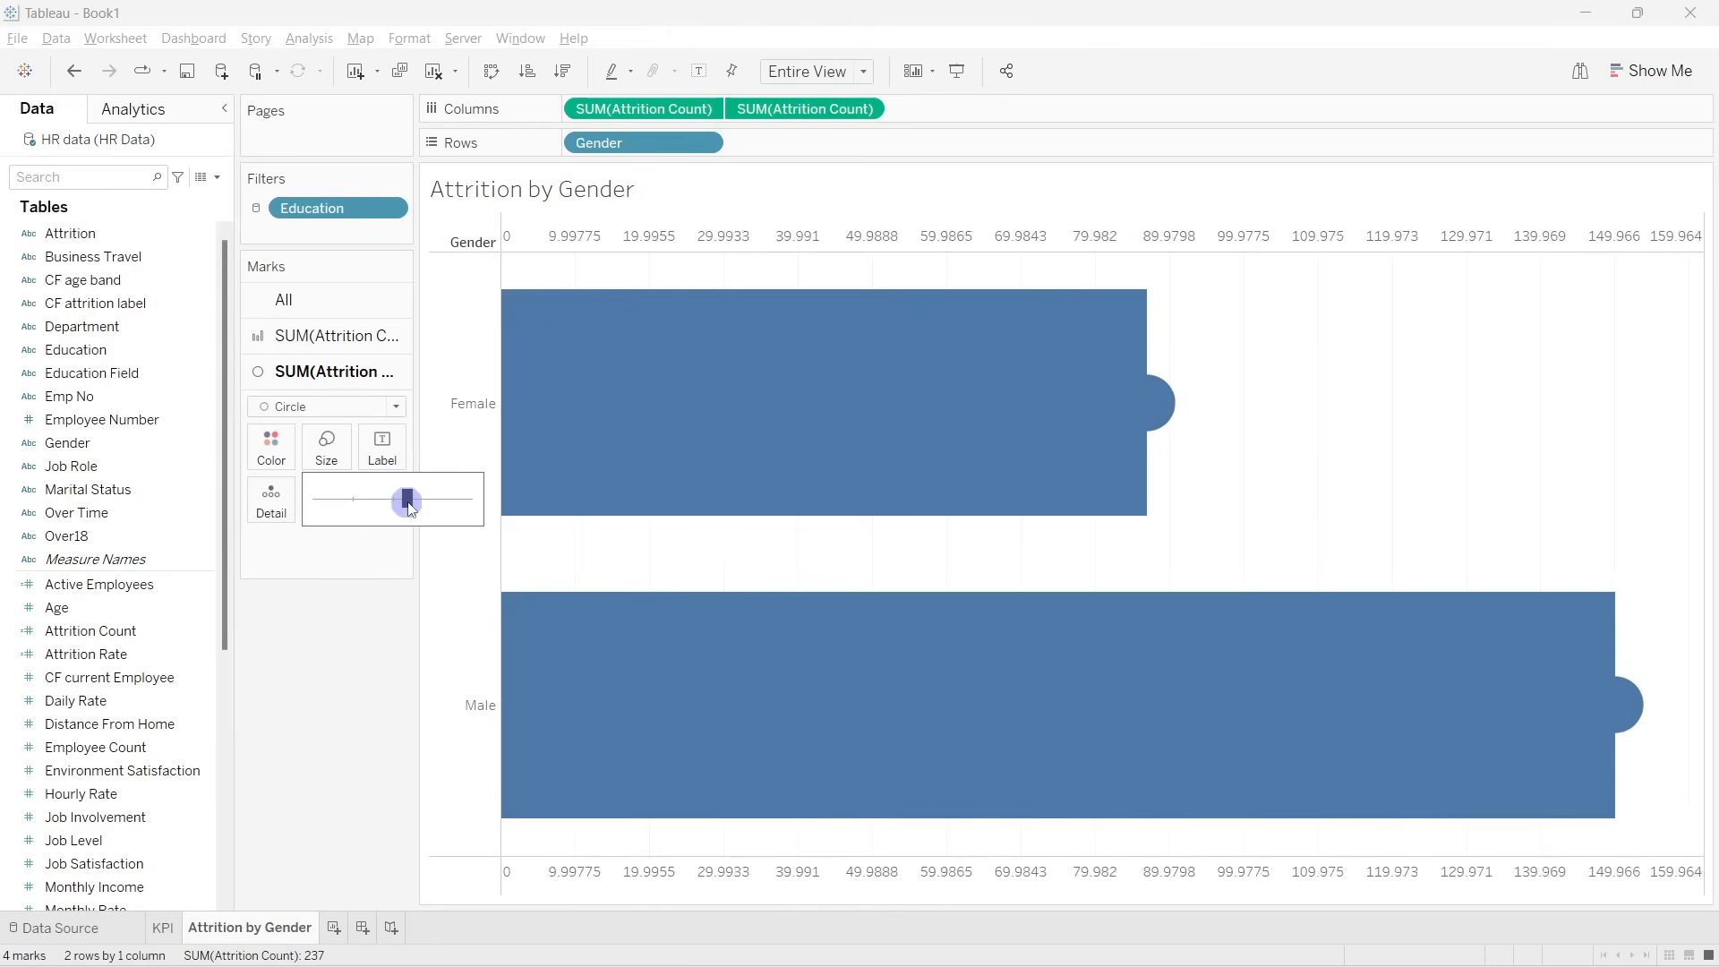
pyautogui.click(309, 336)
pyautogui.click(326, 412)
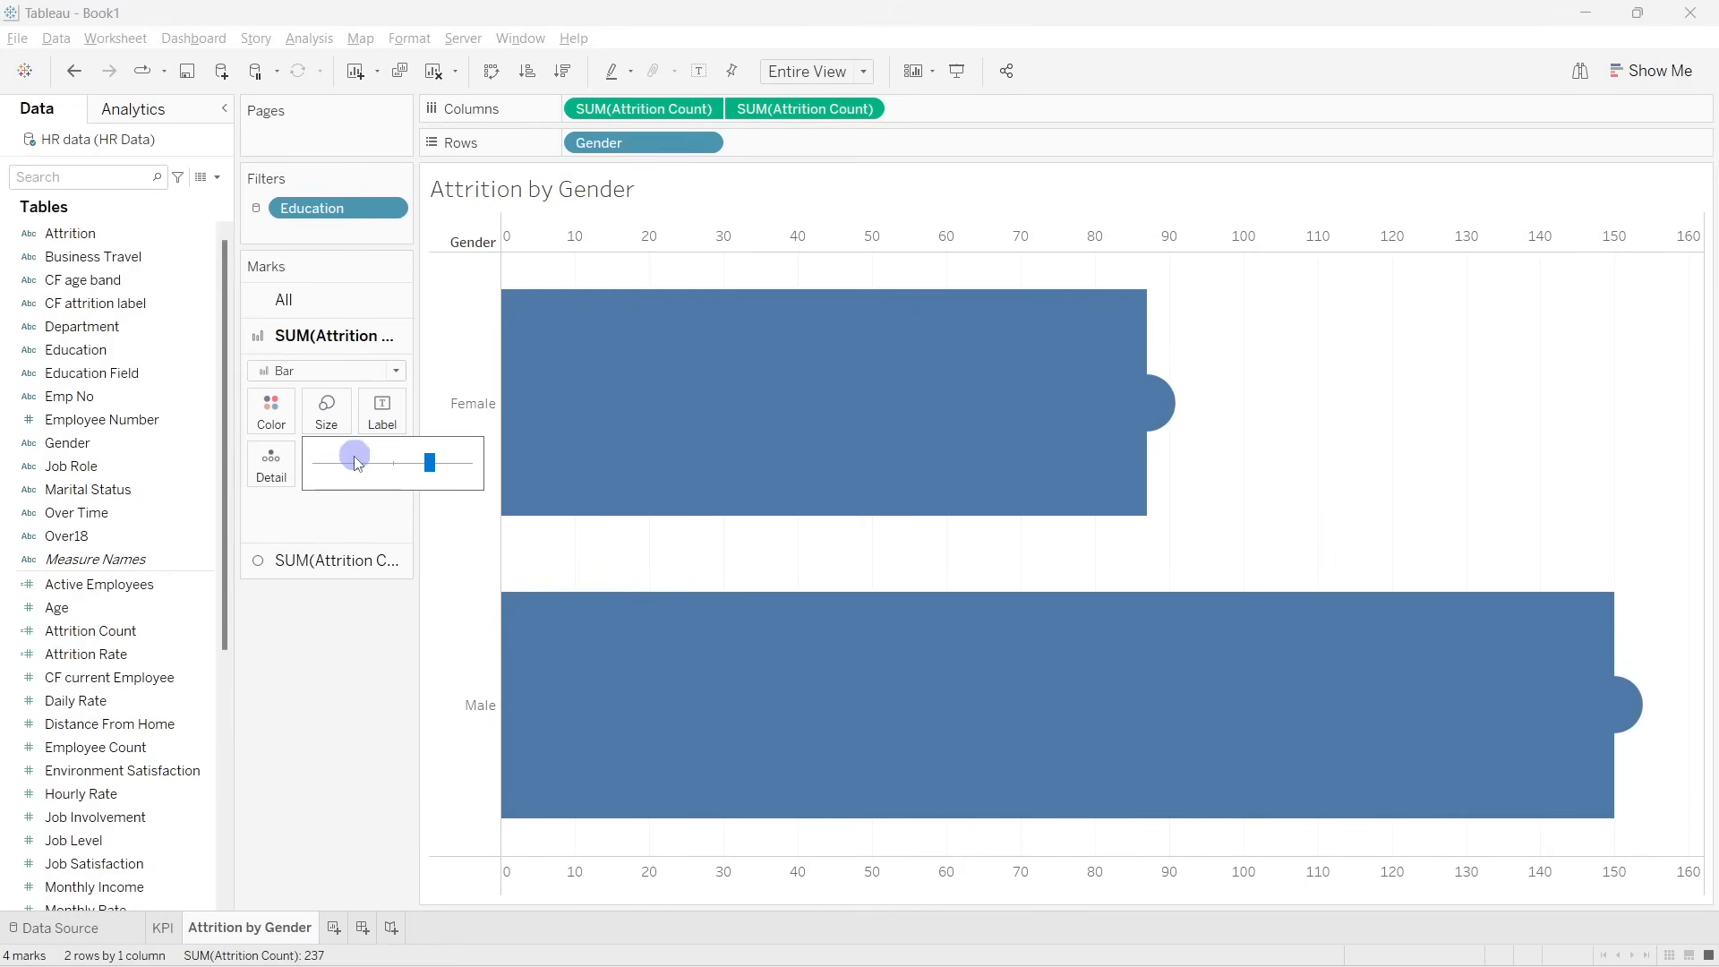
pyautogui.moveTo(353, 461); pyautogui.dragTo(347, 462)
pyautogui.click(320, 461)
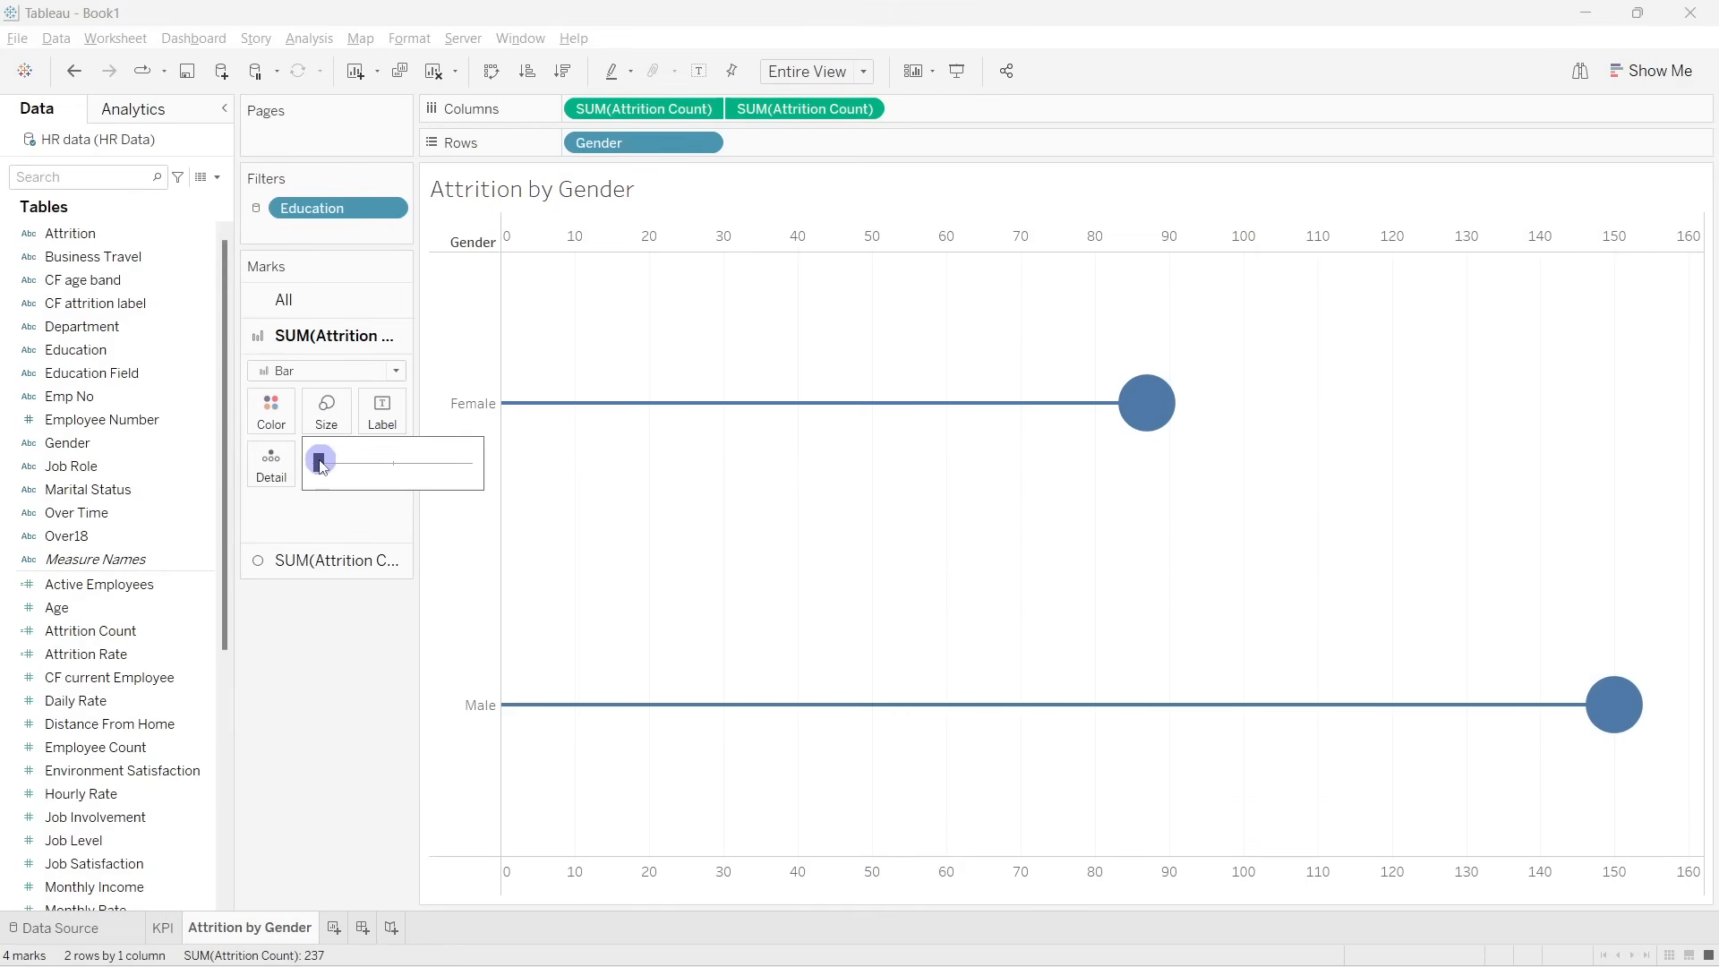
pyautogui.moveTo(324, 461); pyautogui.dragTo(332, 461)
pyautogui.click(276, 659)
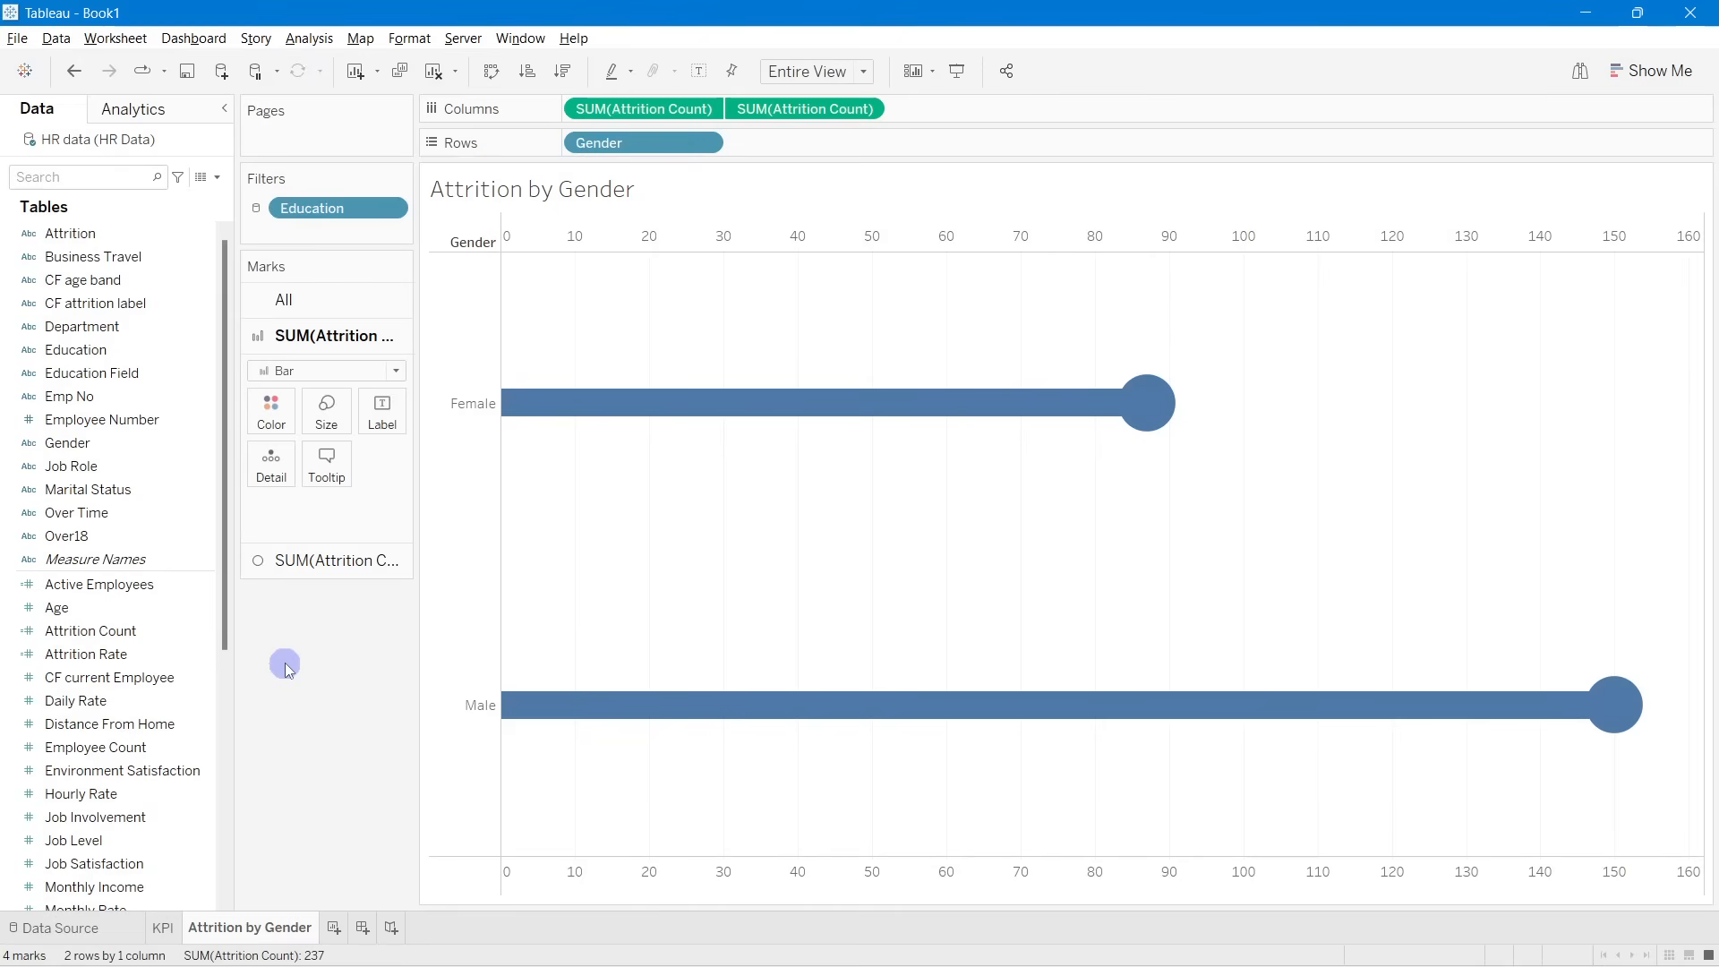
# Step: Find the Gender field and color both the bar marks and the circle marks by Gender
pyautogui.click(72, 175)
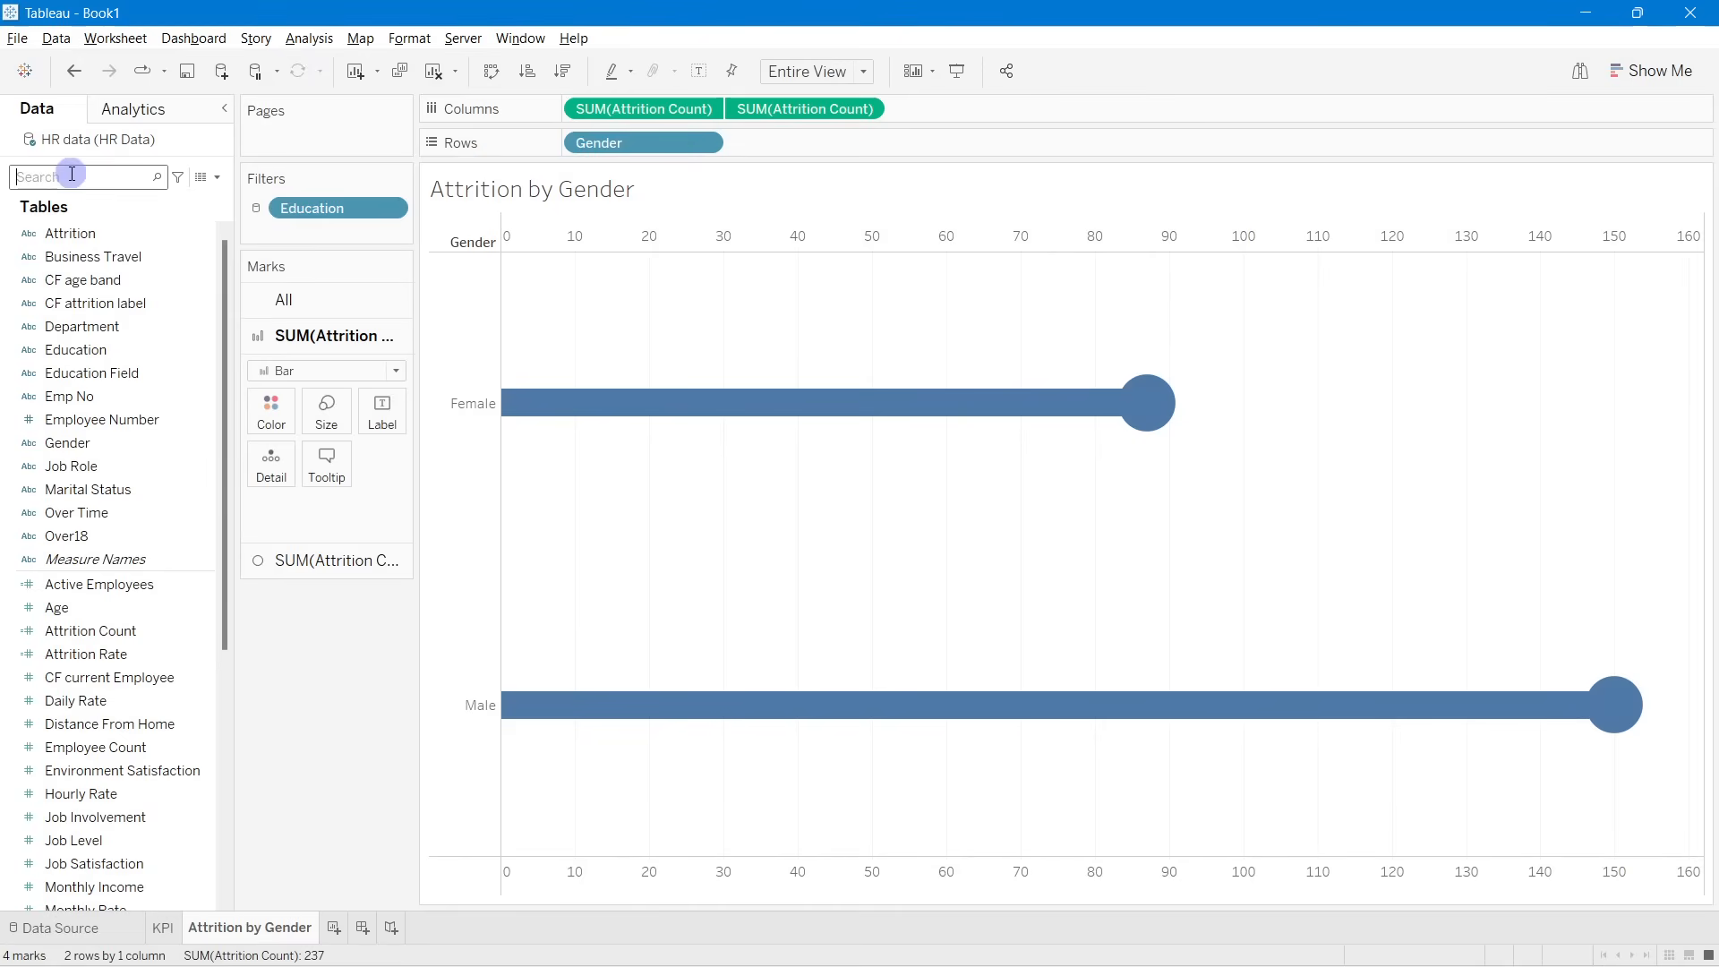
pyautogui.write('ge')
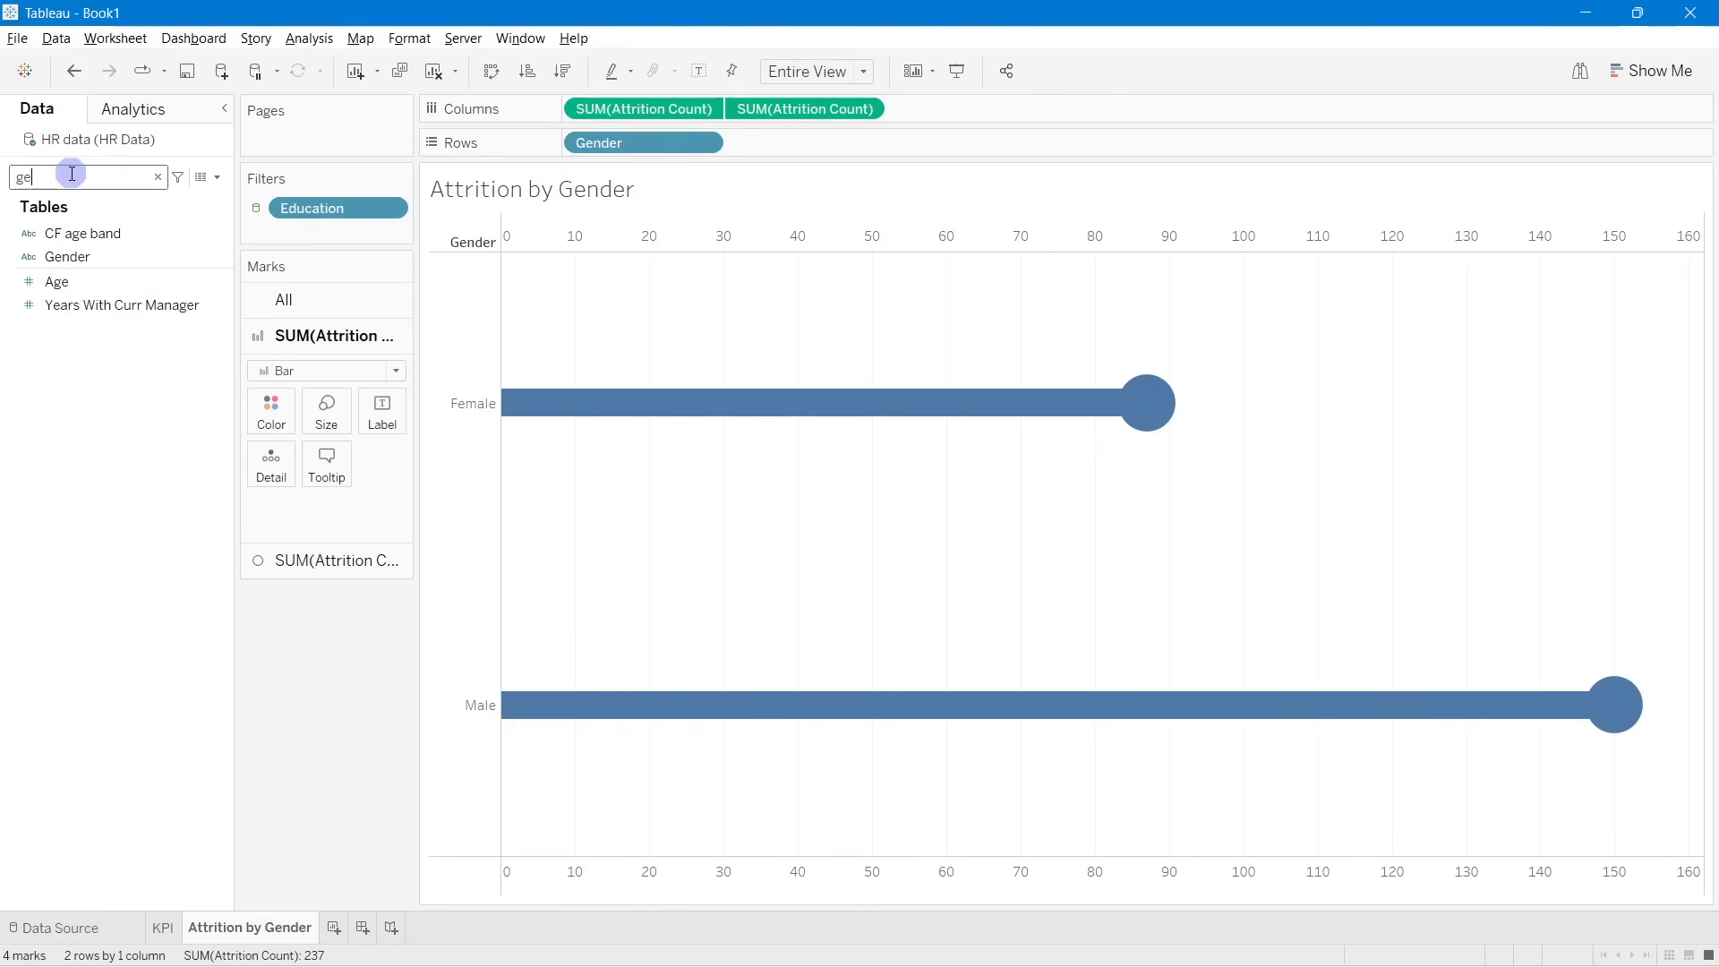
pyautogui.moveTo(67, 256); pyautogui.dragTo(268, 410)
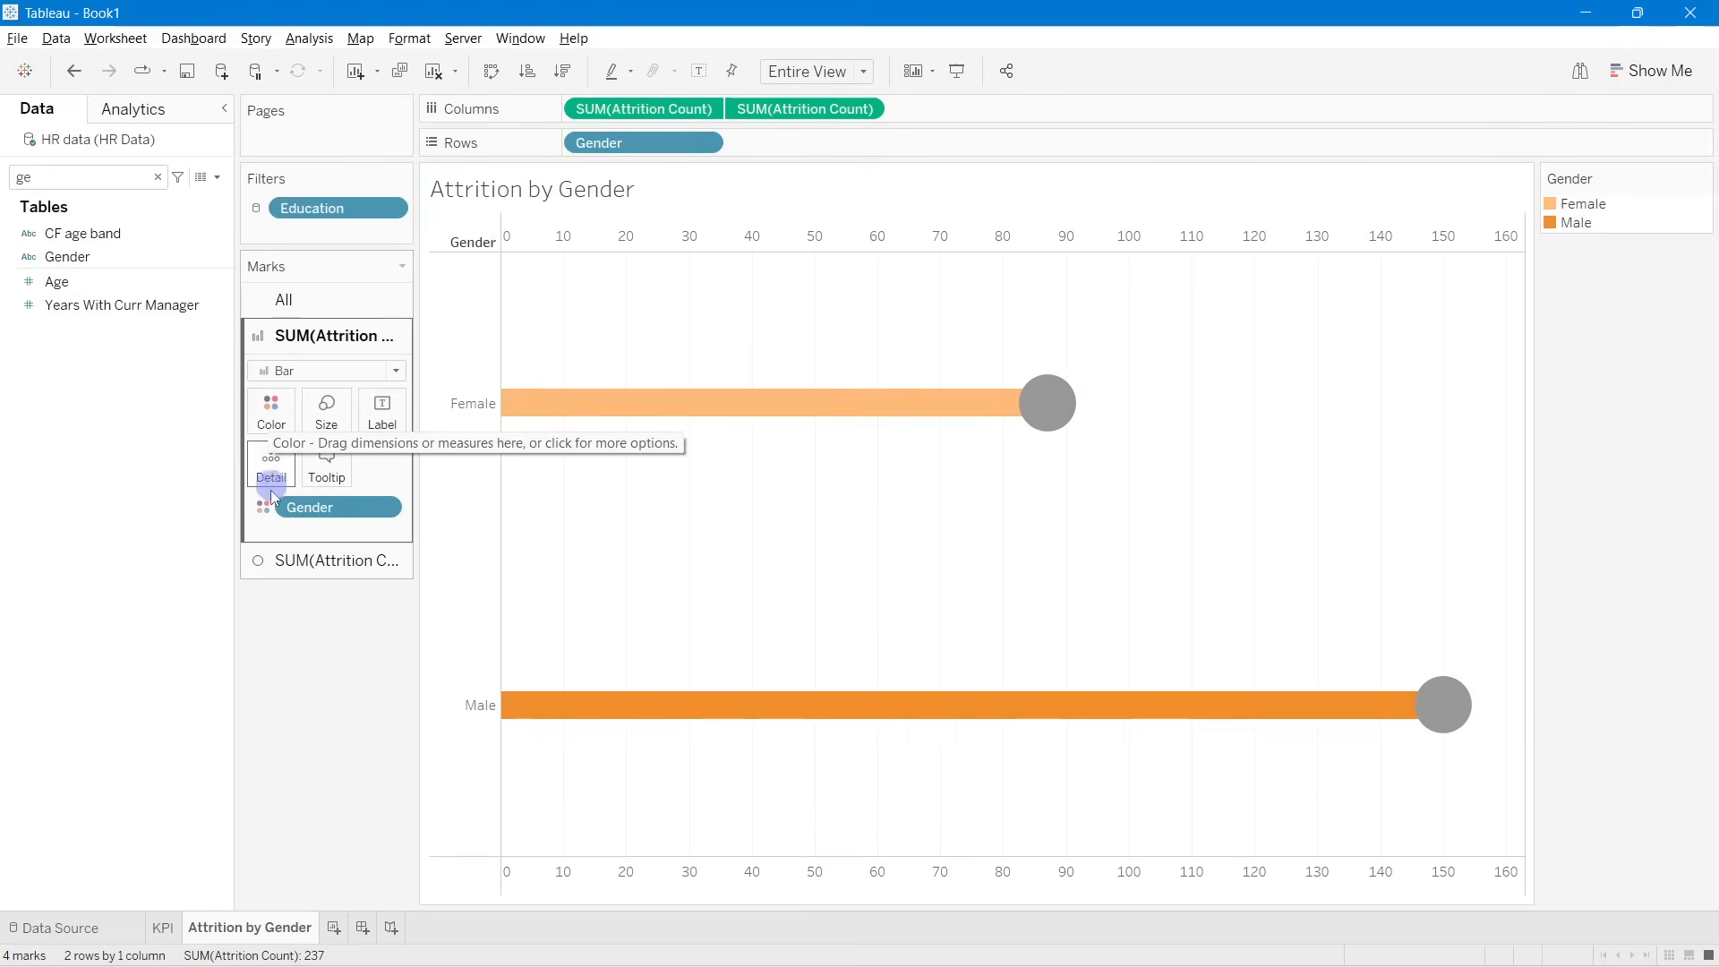
pyautogui.click(292, 559)
pyautogui.click(181, 287)
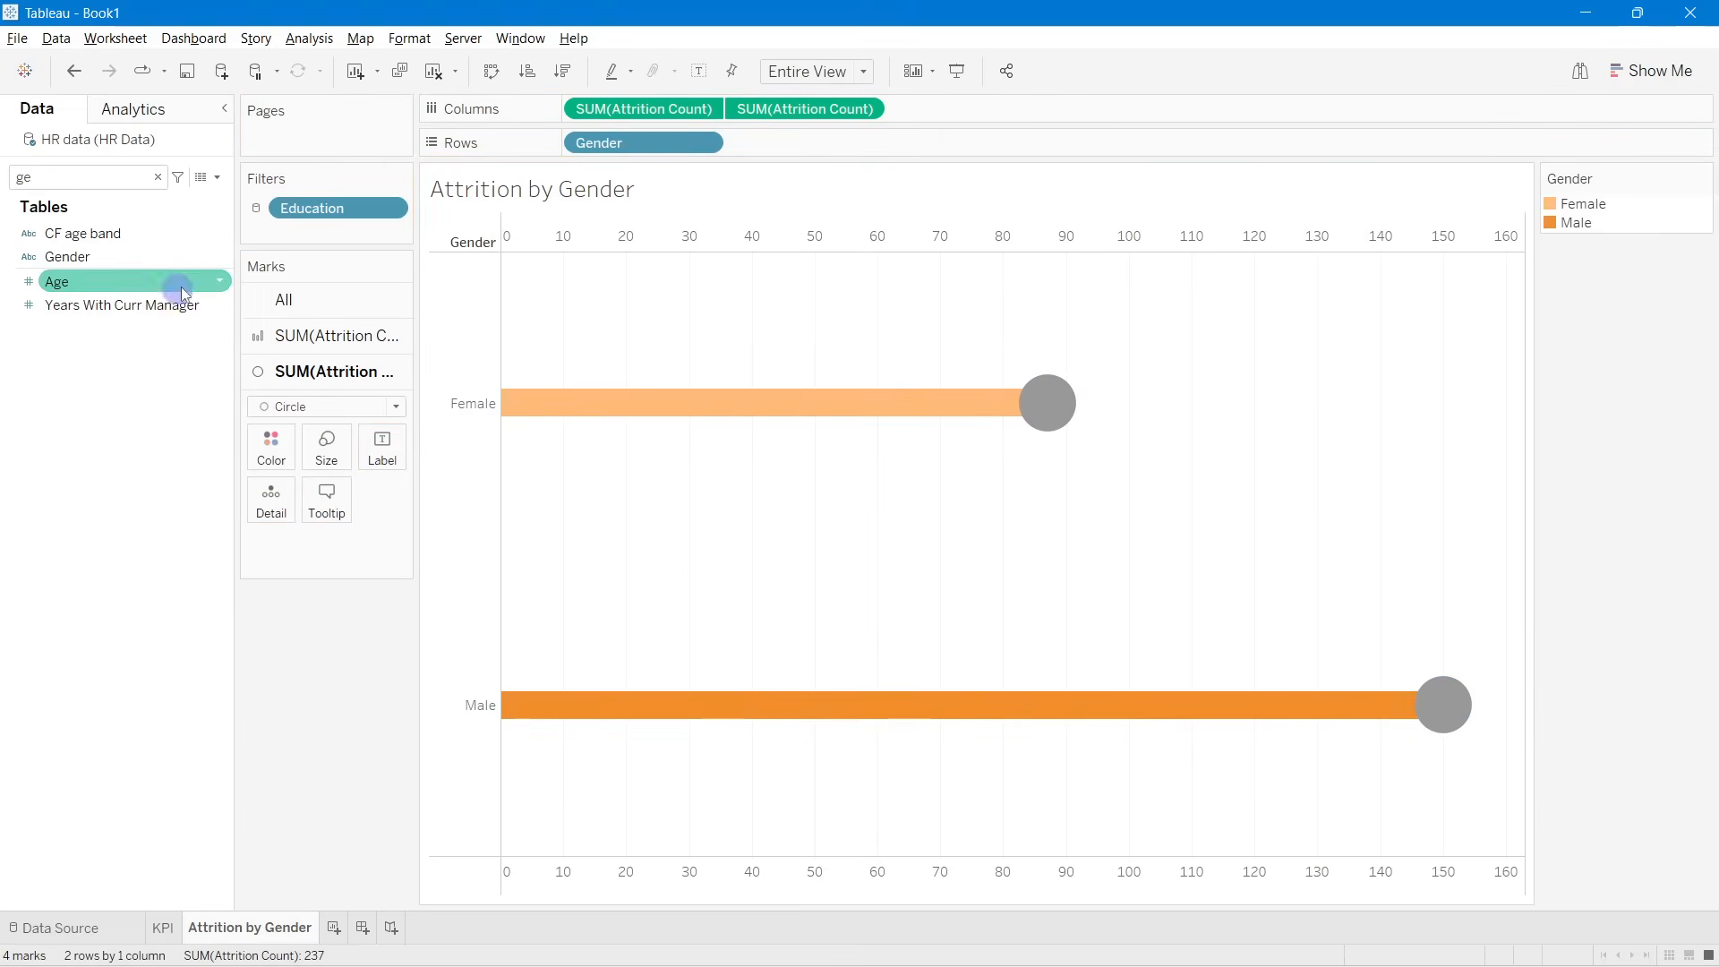
pyautogui.moveTo(67, 256); pyautogui.dragTo(281, 480)
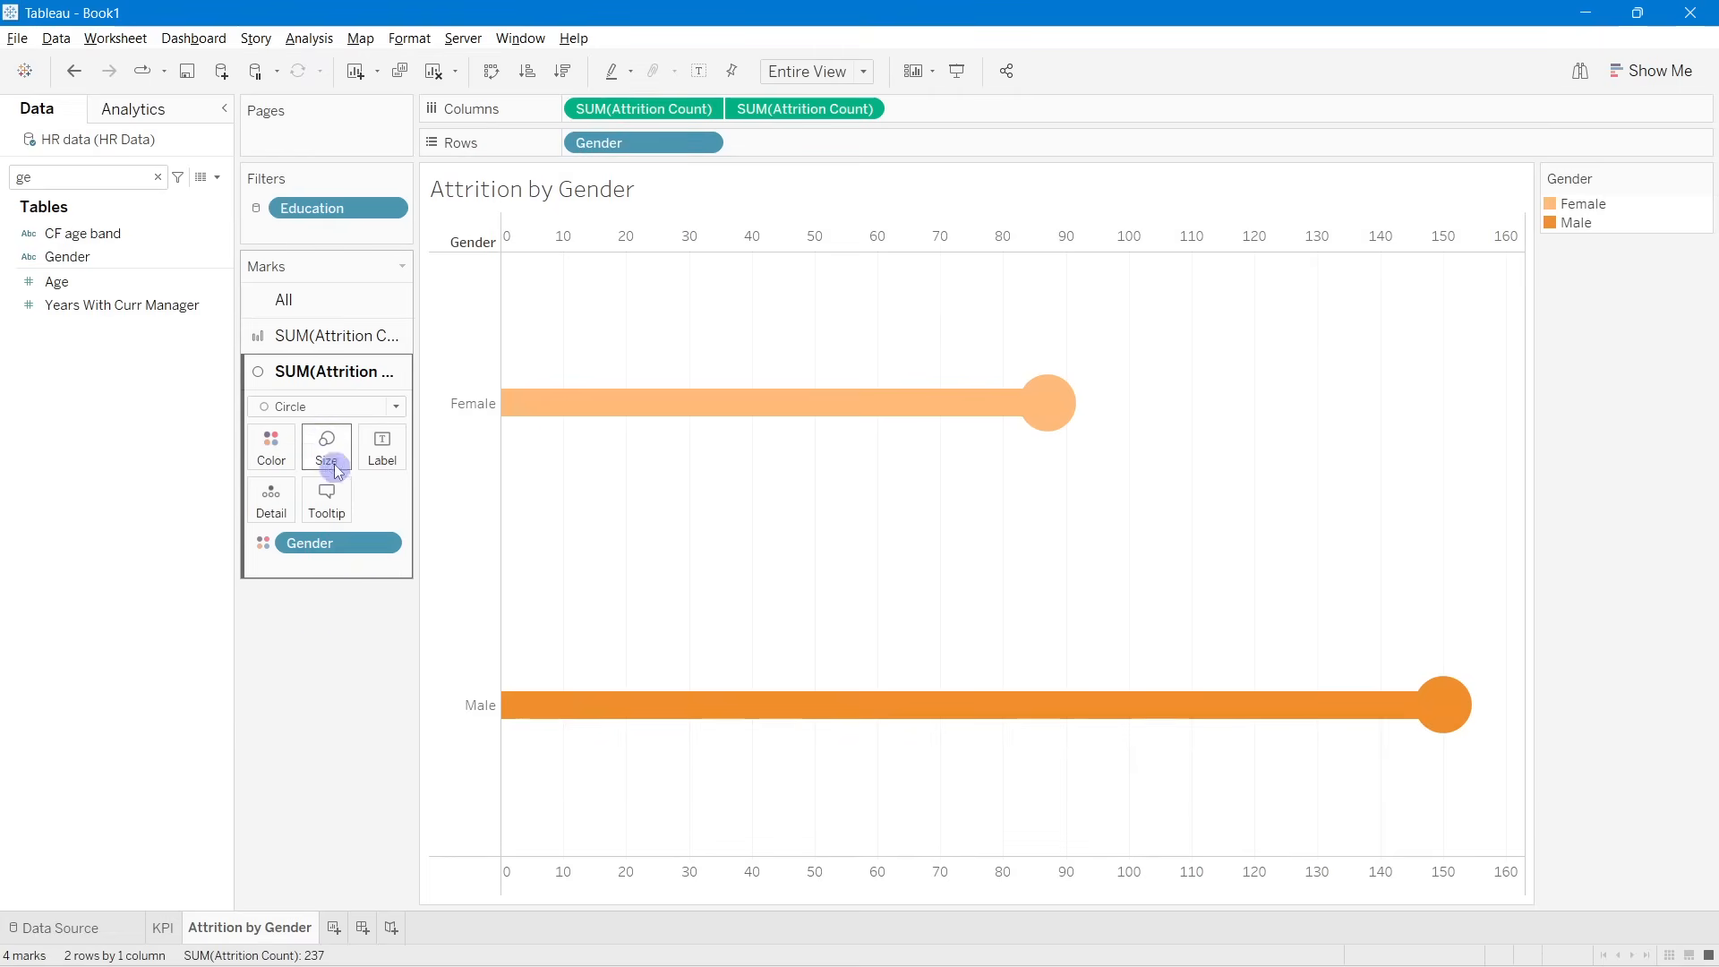
# Step: Open the Gender color editor for the bar marks
pyautogui.click(277, 340)
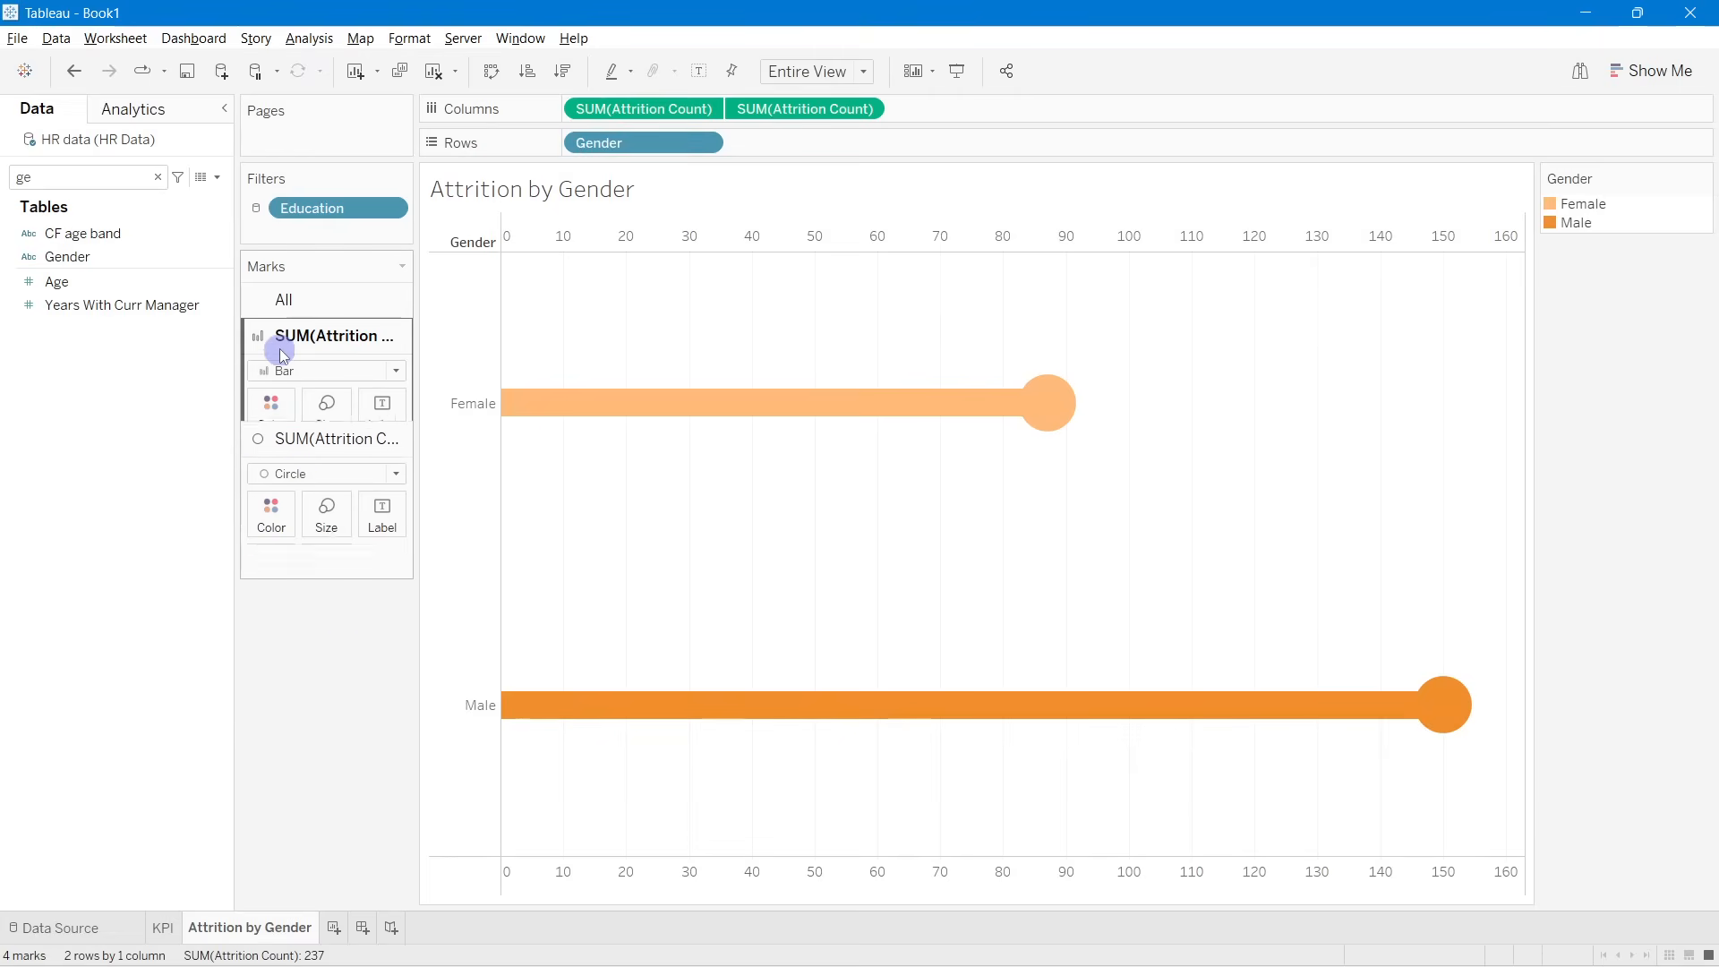
pyautogui.click(287, 410)
pyautogui.click(315, 477)
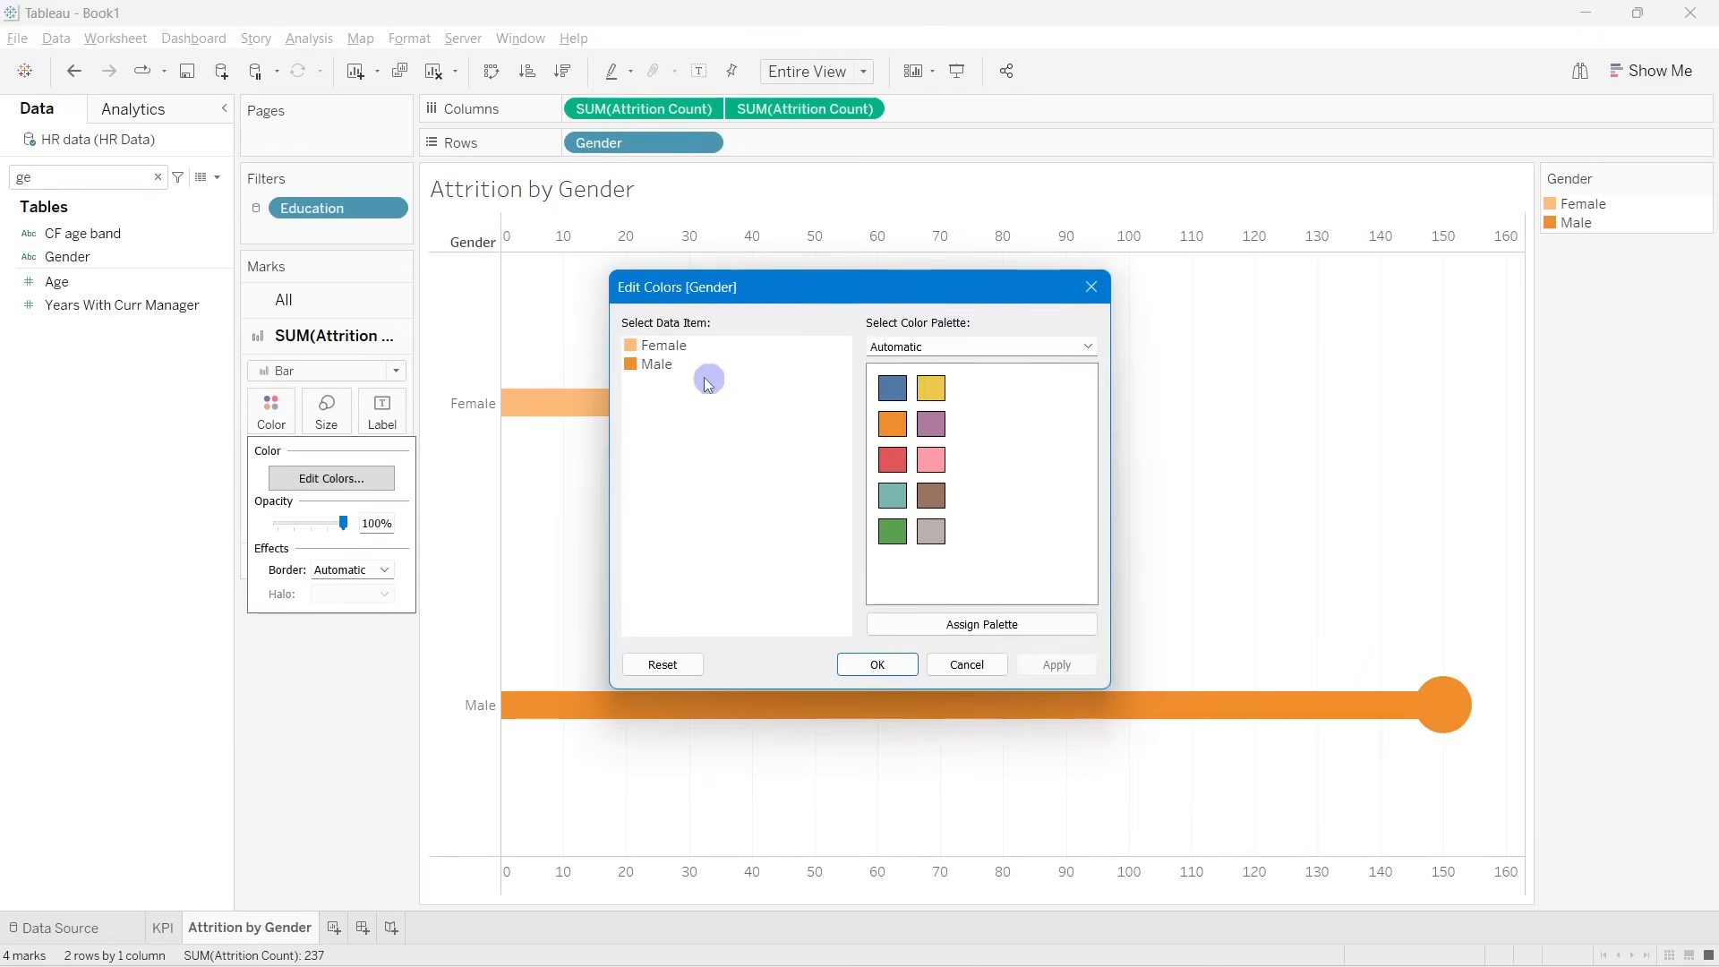
pyautogui.doubleClick(639, 345)
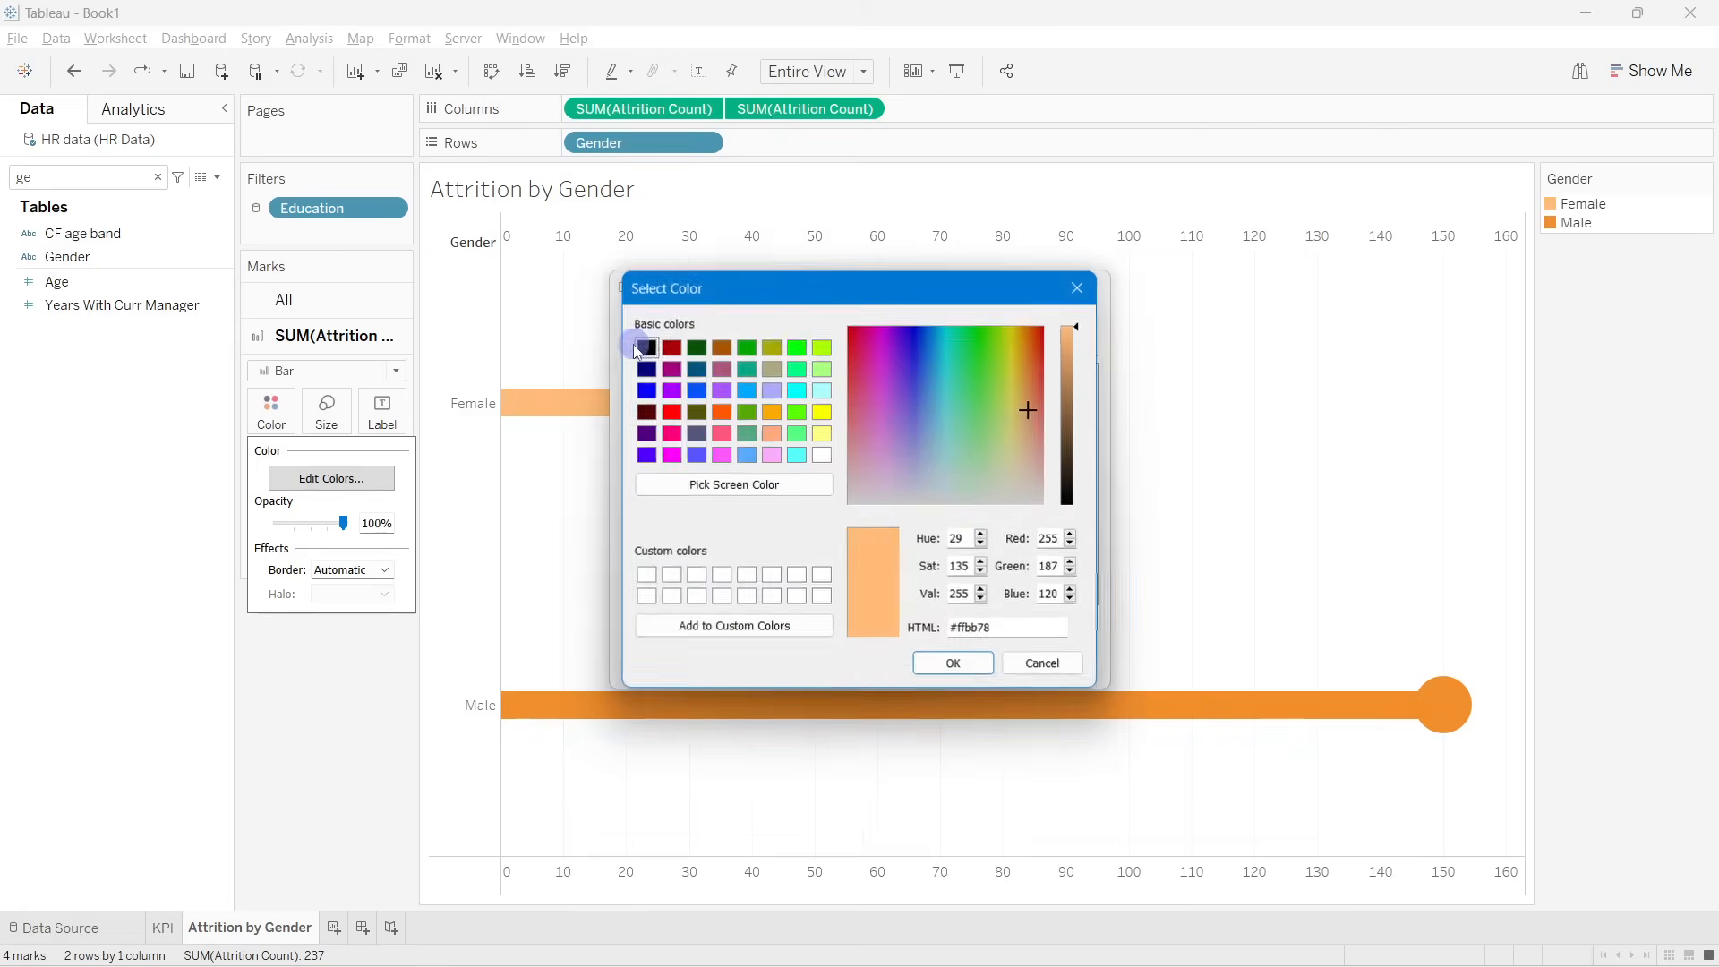
pyautogui.doubleClick(979, 630)
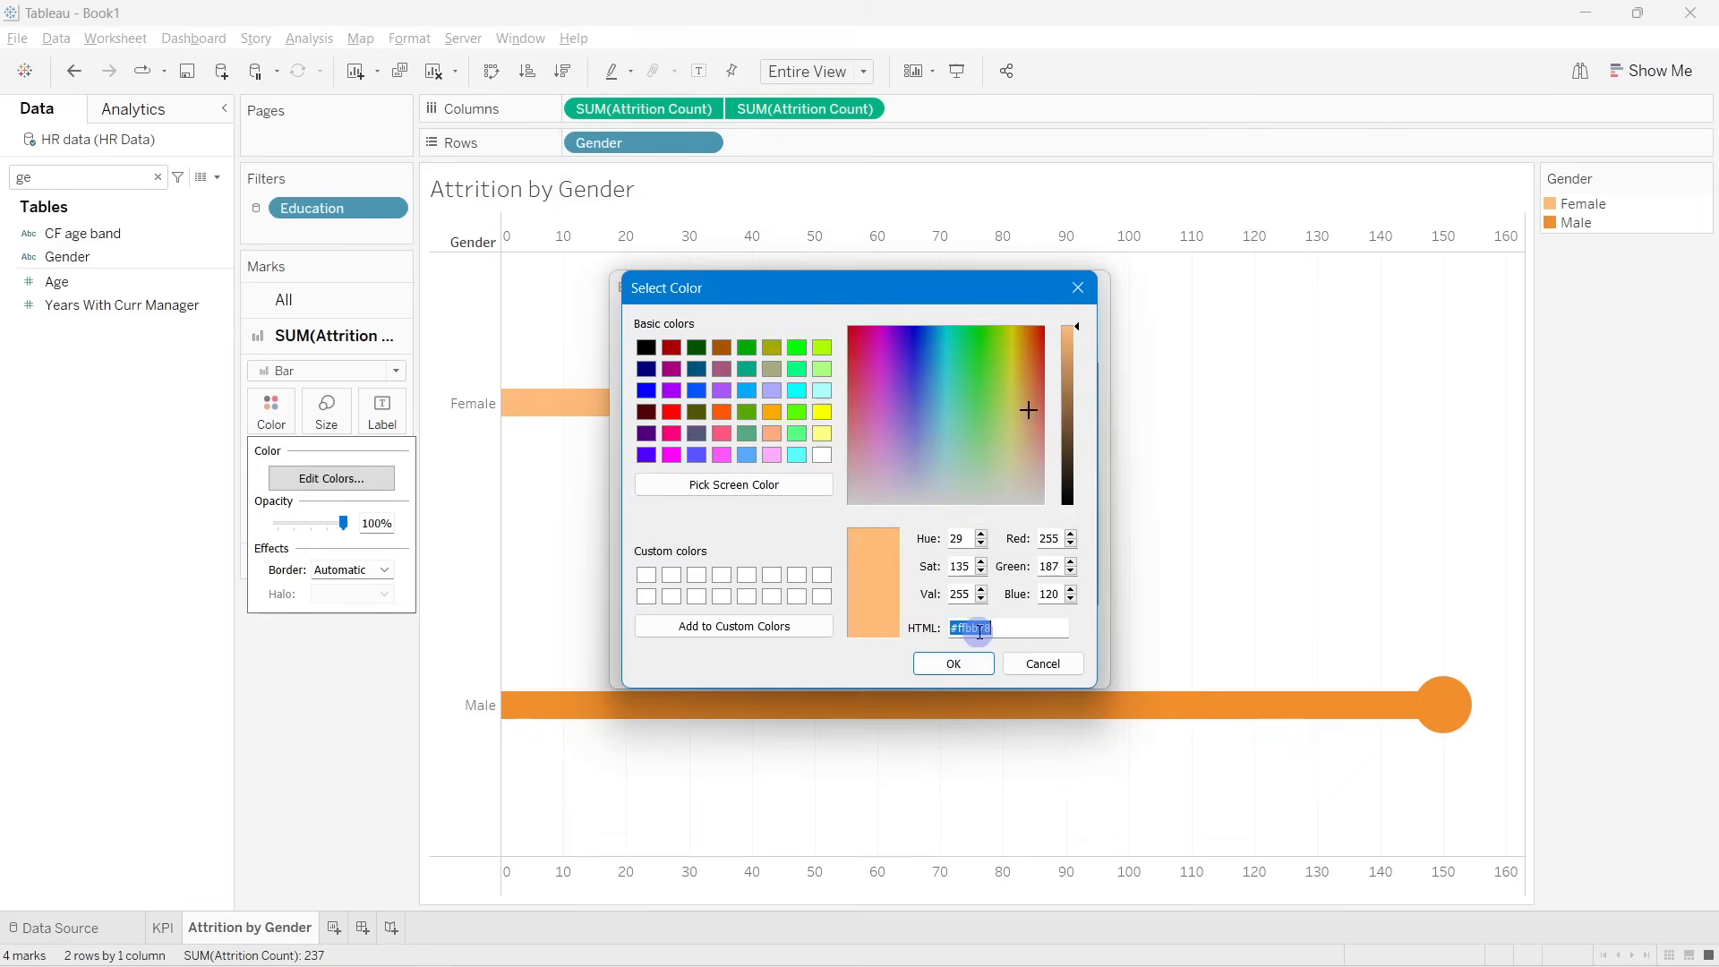
pyautogui.press('BackSpace')
pyautogui.click(1077, 287)
# Step: Set the Female color to #ffbb78, copying the hex code from the Sticky Notes note
pyautogui.doubleClick(637, 347)
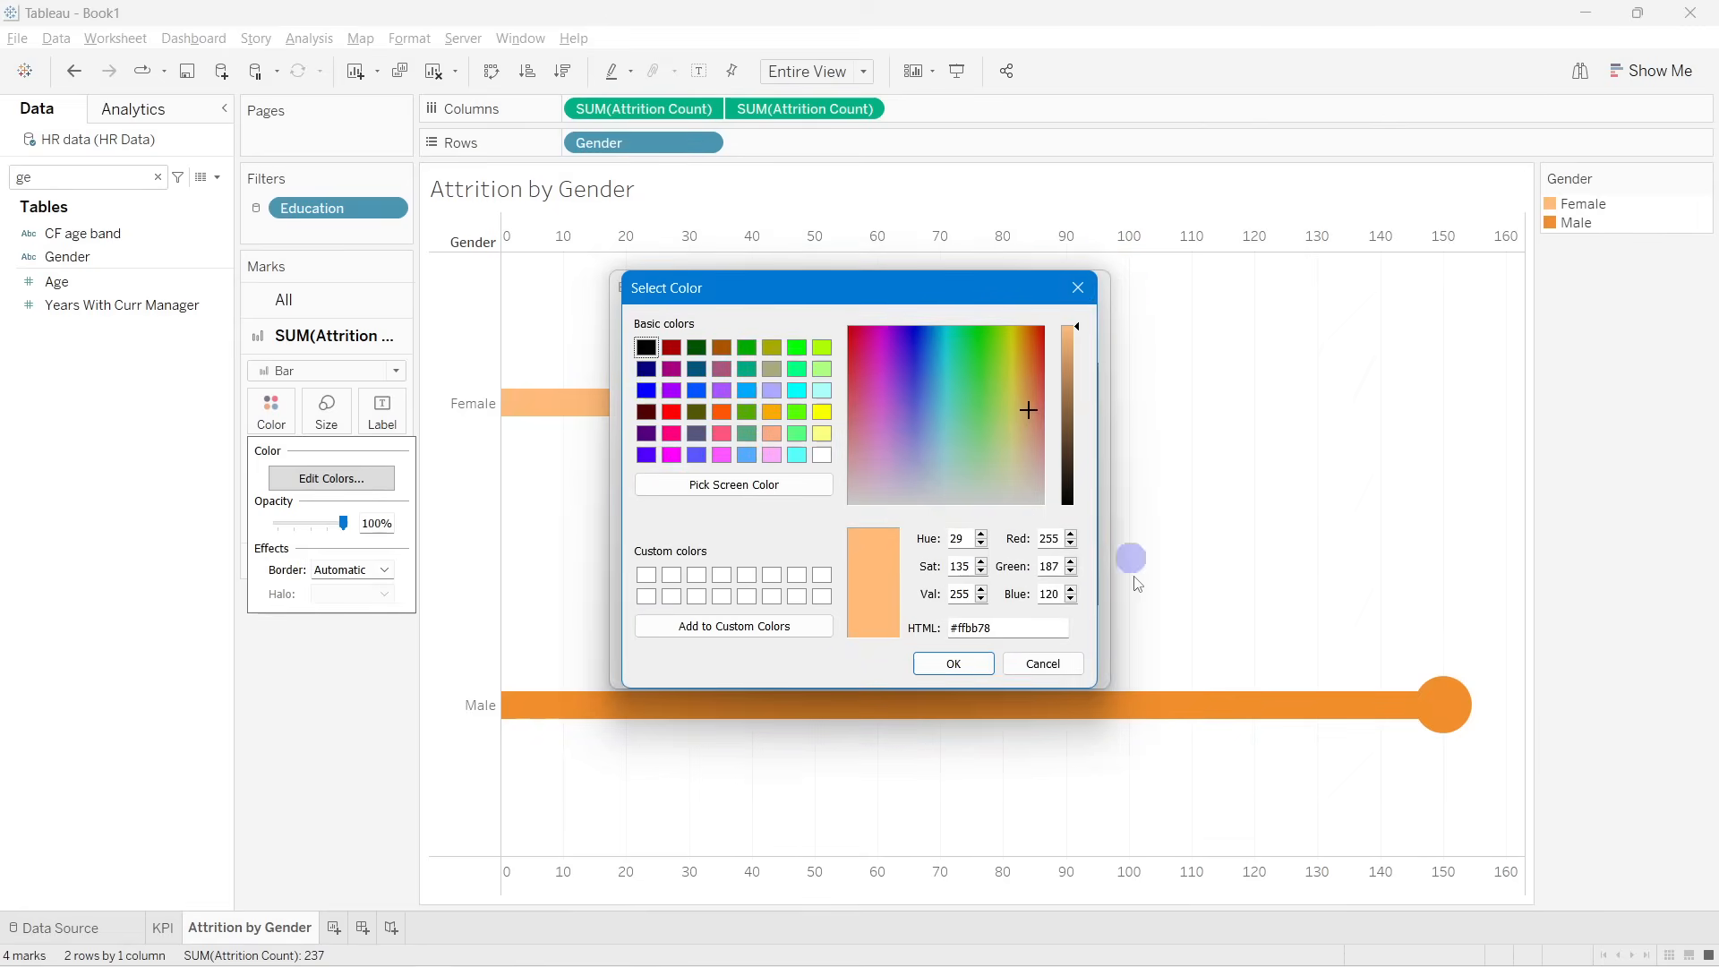
pyautogui.doubleClick(951, 627)
pyautogui.press('BackSpace')
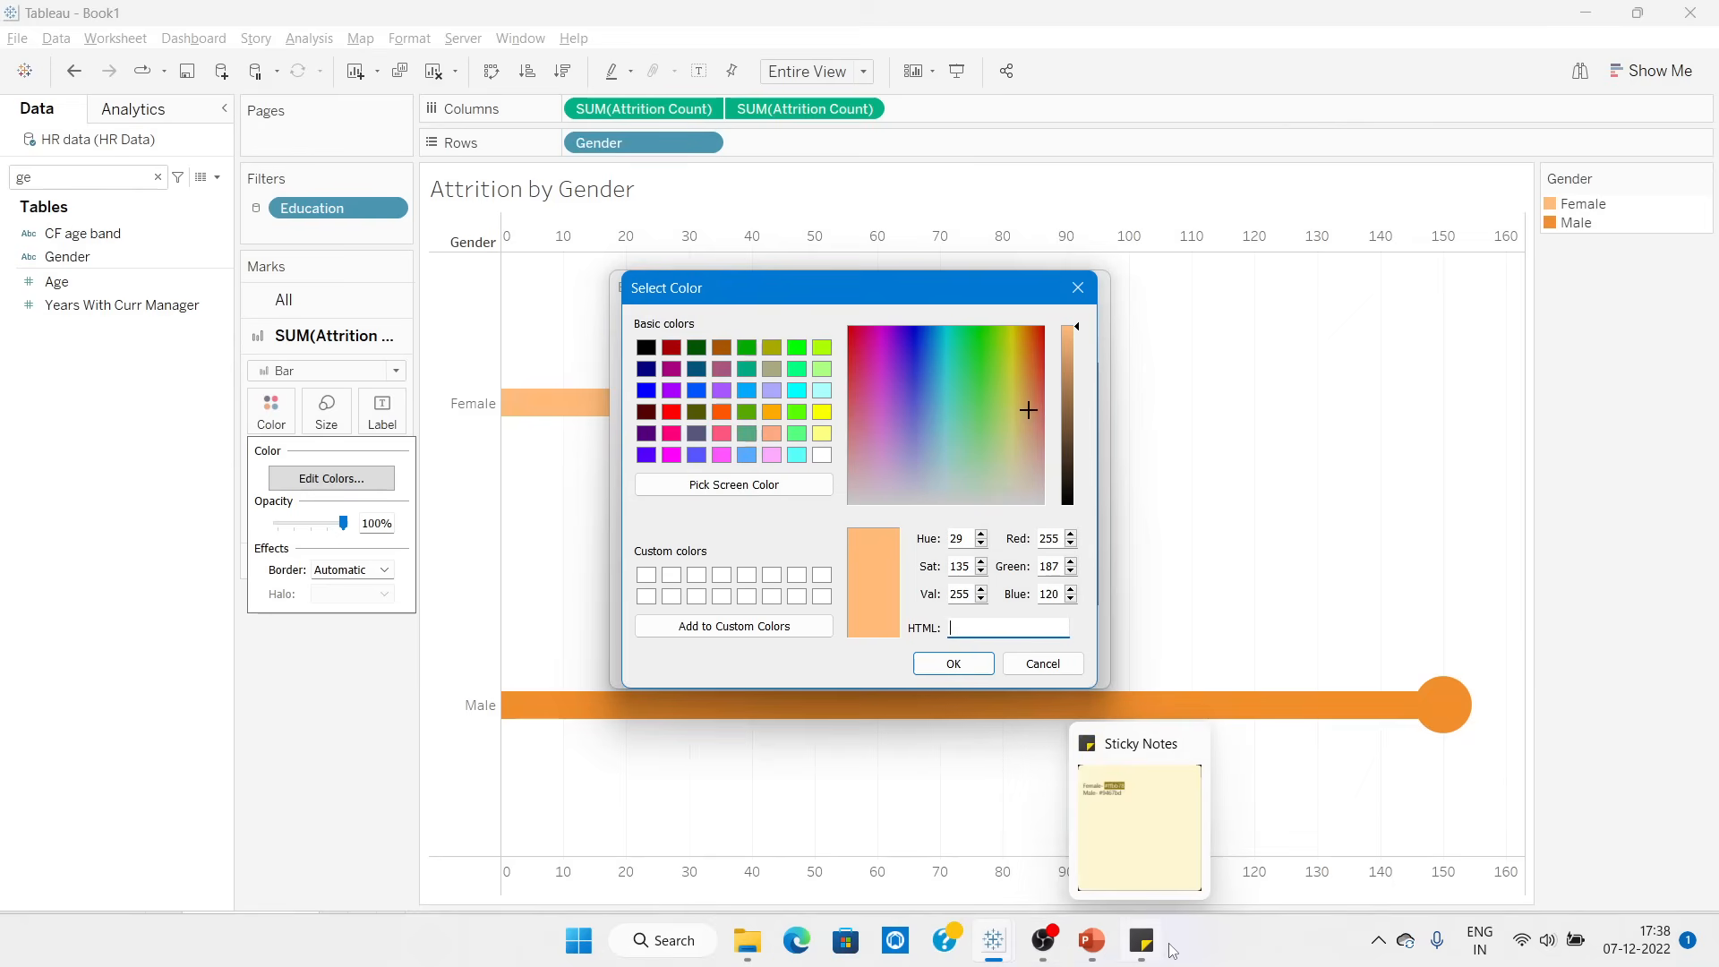
pyautogui.click(1155, 947)
pyautogui.moveTo(1500, 497); pyautogui.dragTo(1444, 497)
pyautogui.hotkey('ctrl', 'c')
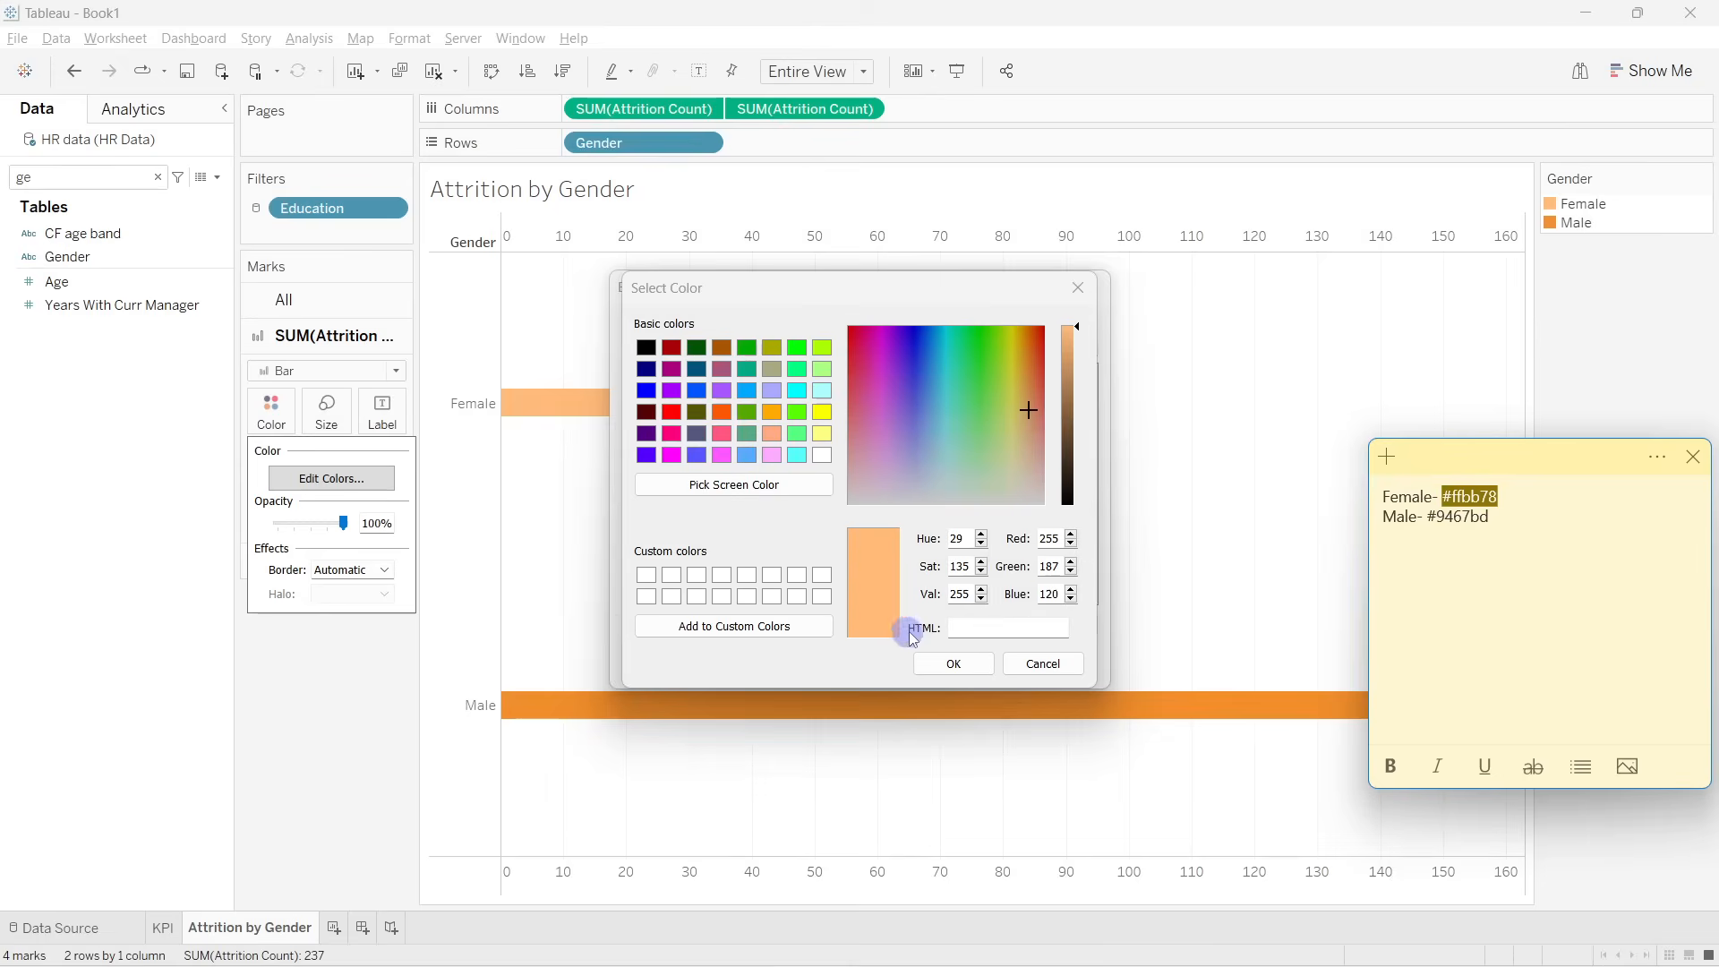
pyautogui.click(973, 635)
pyautogui.hotkey('ctrl', 'v')
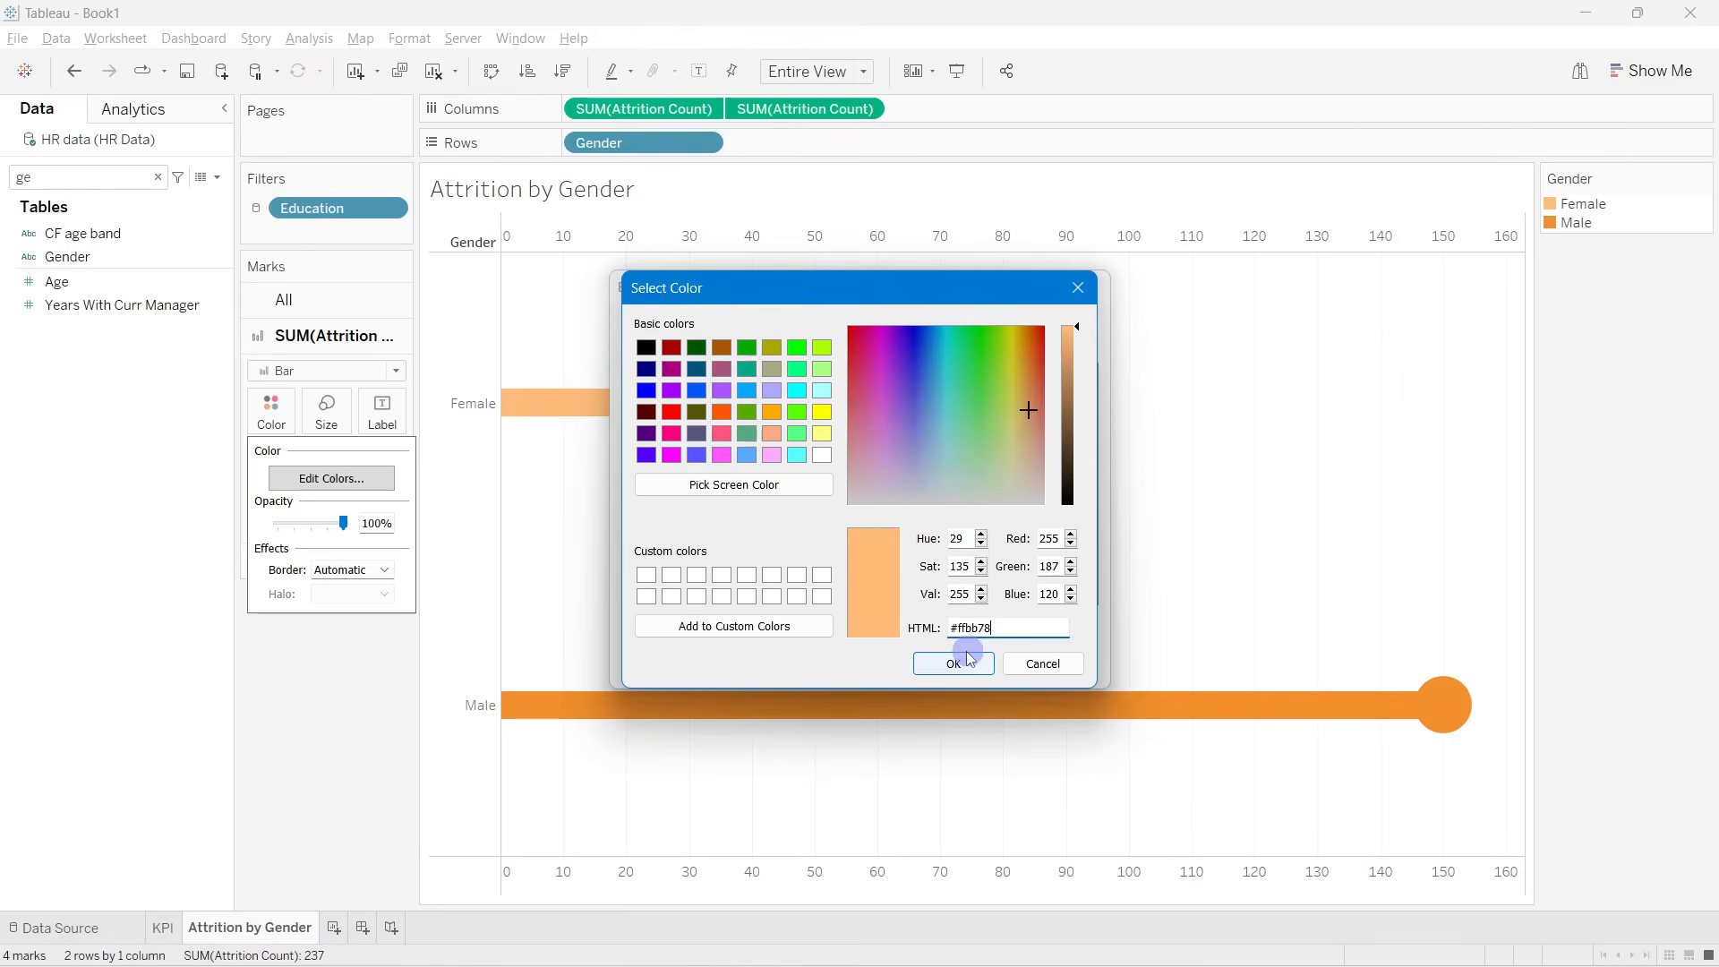
pyautogui.click(965, 663)
pyautogui.click(1047, 665)
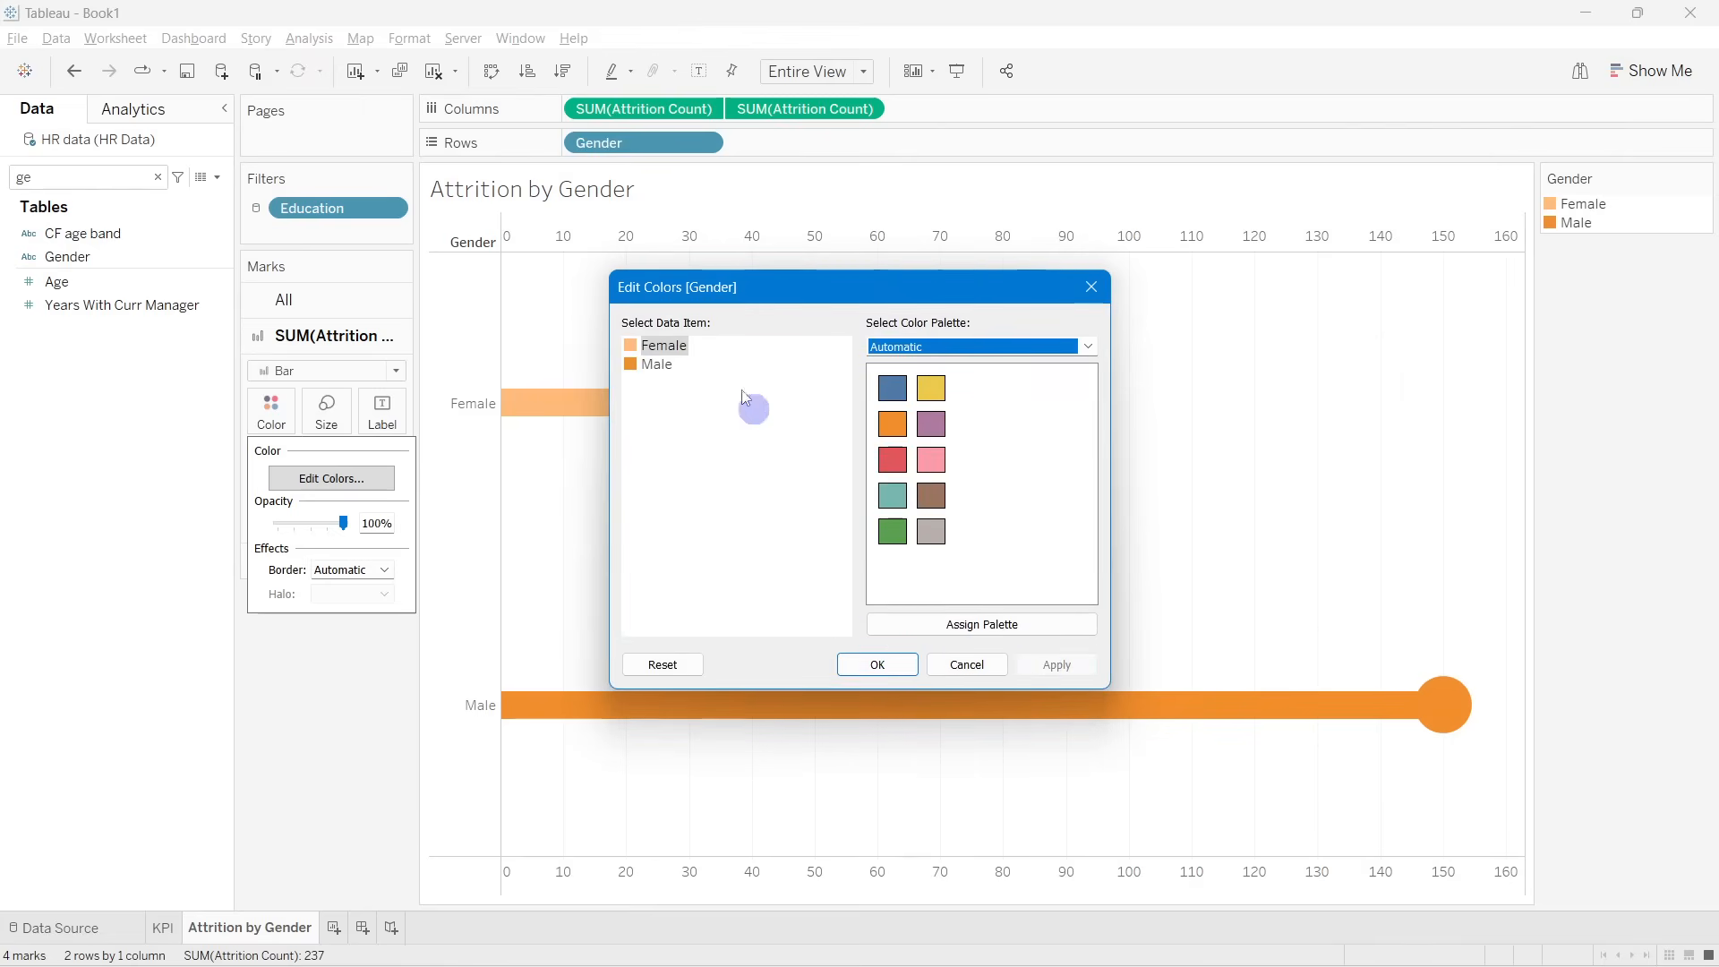
# Step: Set the Male color to #9467bd, copying the hex code from the Sticky Notes note, and accept the Gender color changes
pyautogui.doubleClick(630, 367)
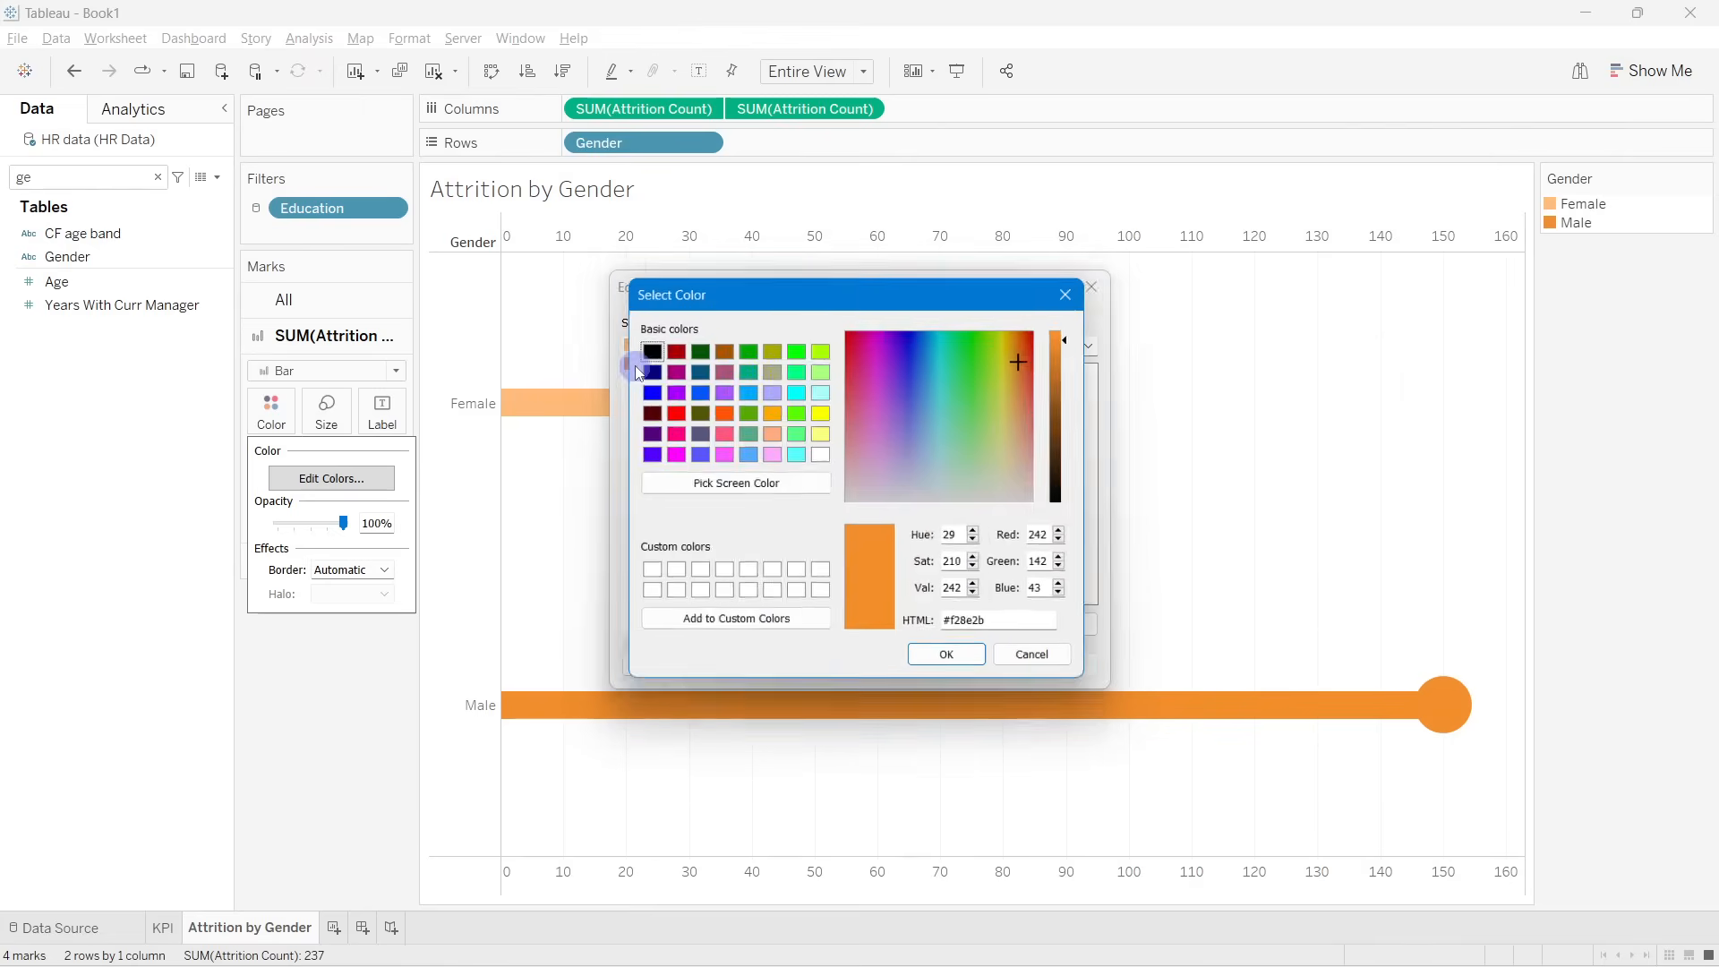
pyautogui.click(994, 626)
pyautogui.hotkey('ctrl', 'a')
pyautogui.press('BackSpace')
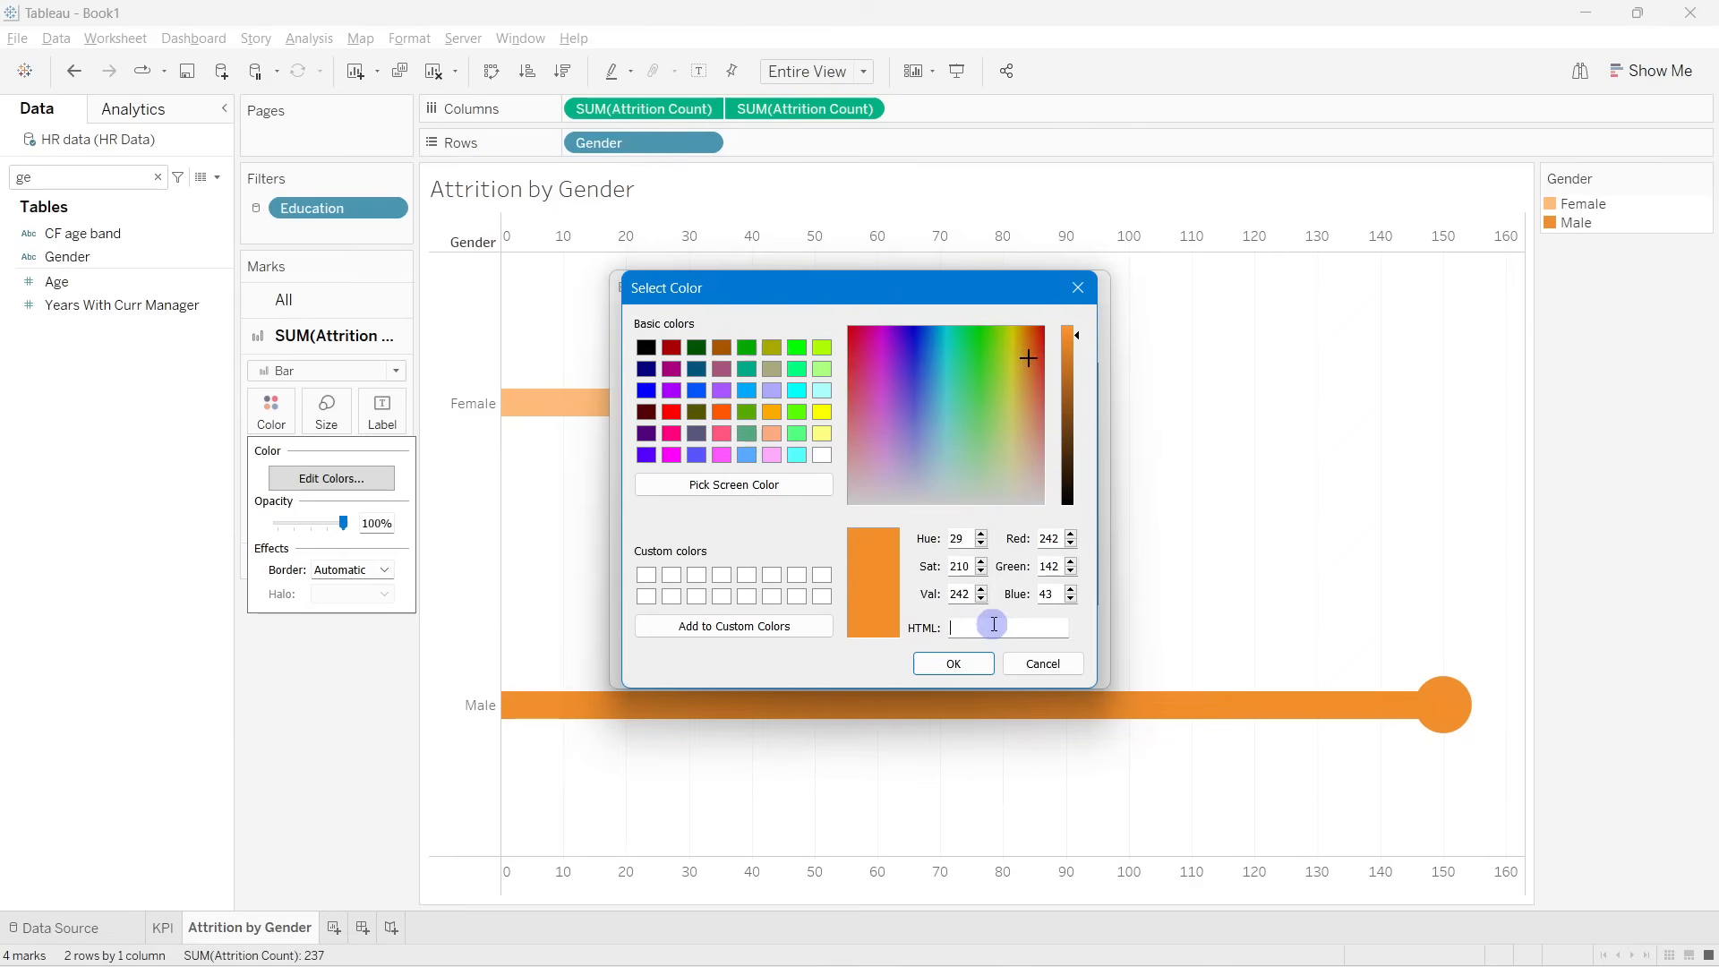
pyautogui.click(1140, 939)
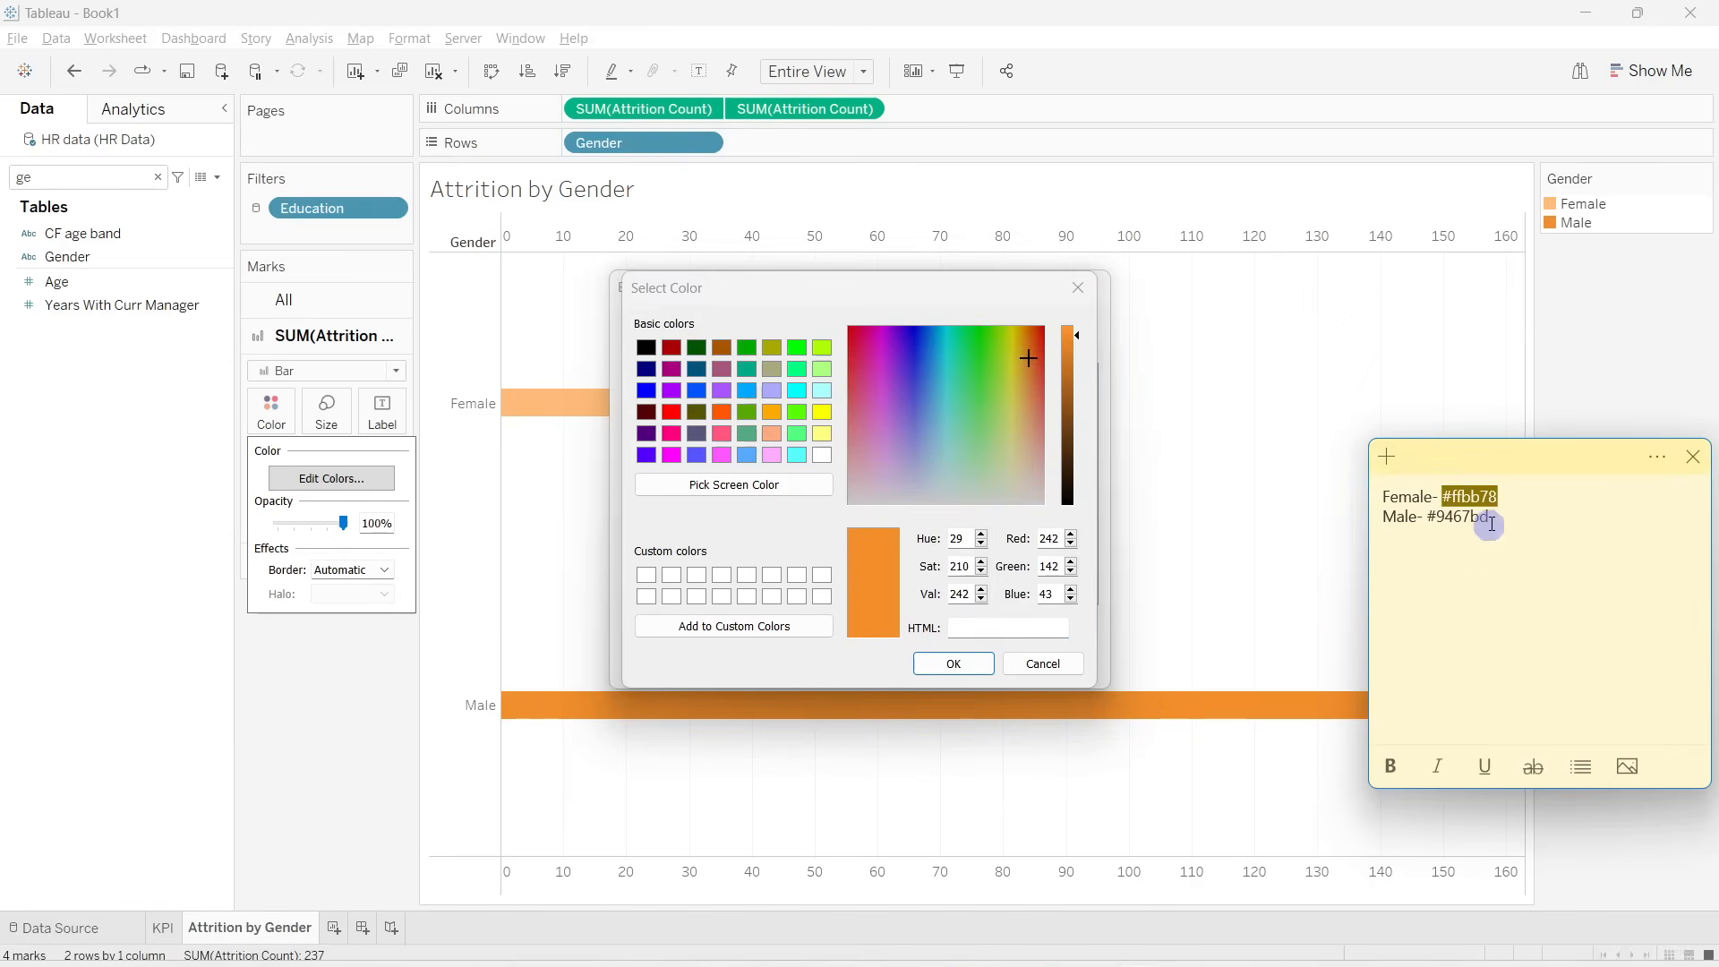
pyautogui.moveTo(1491, 517); pyautogui.dragTo(1424, 519)
pyautogui.hotkey('ctrl', 'c')
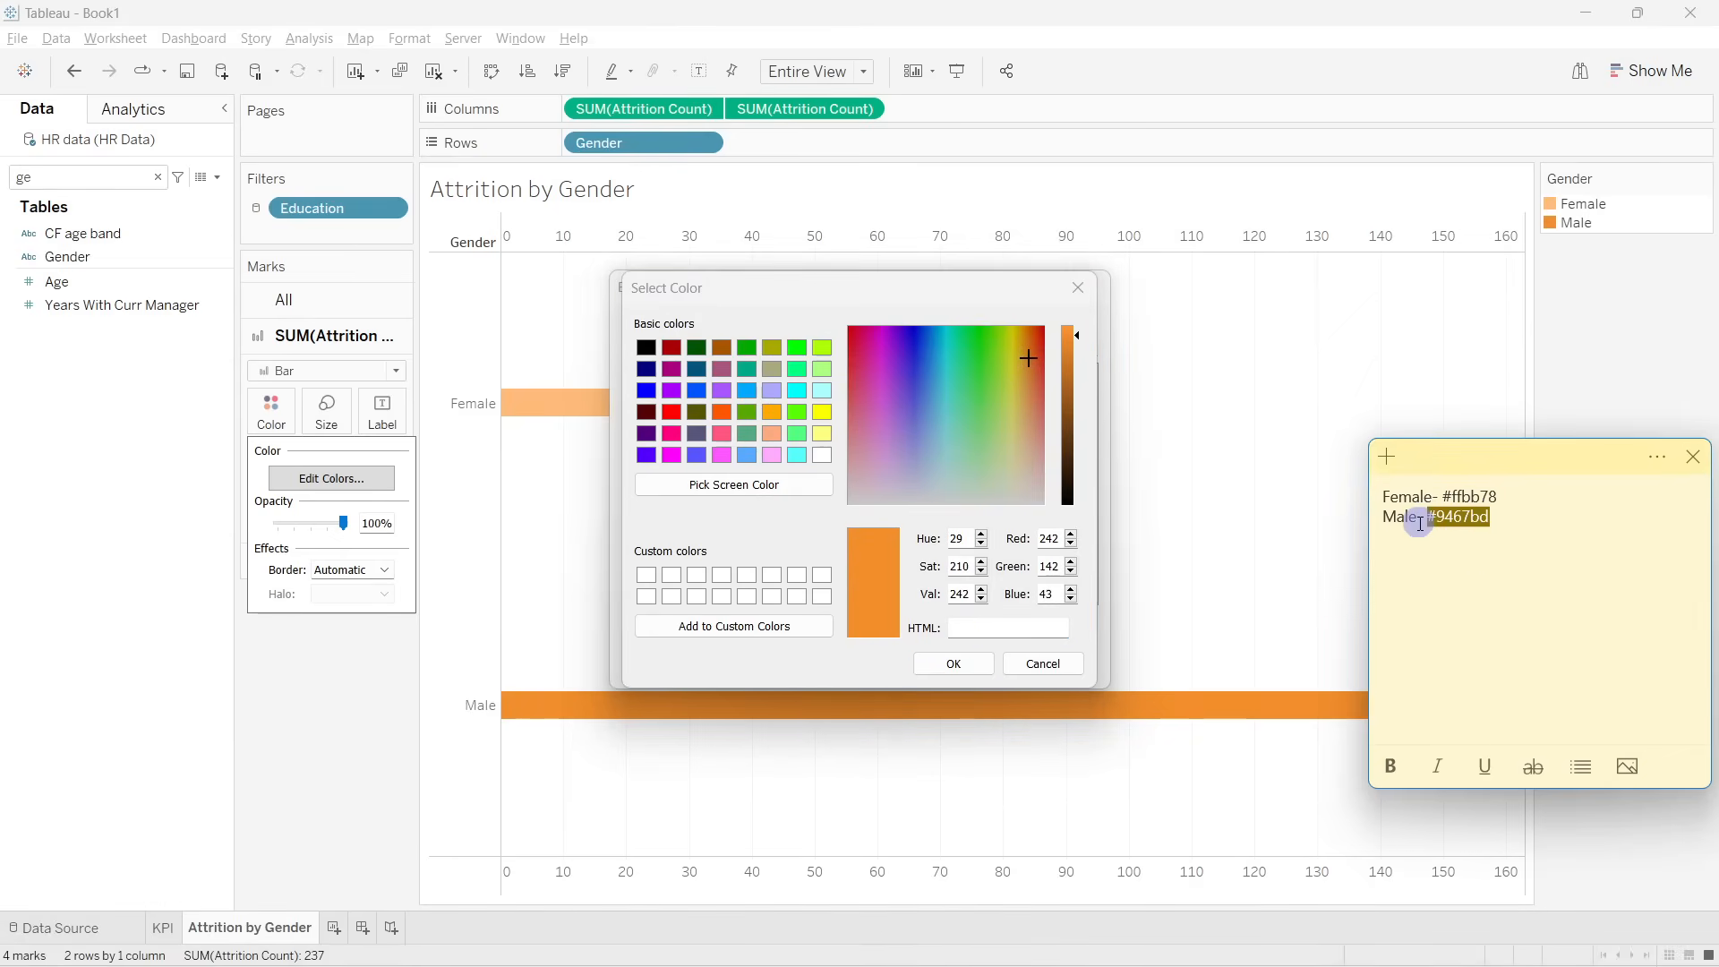
pyautogui.click(967, 626)
pyautogui.hotkey('ctrl', 'v')
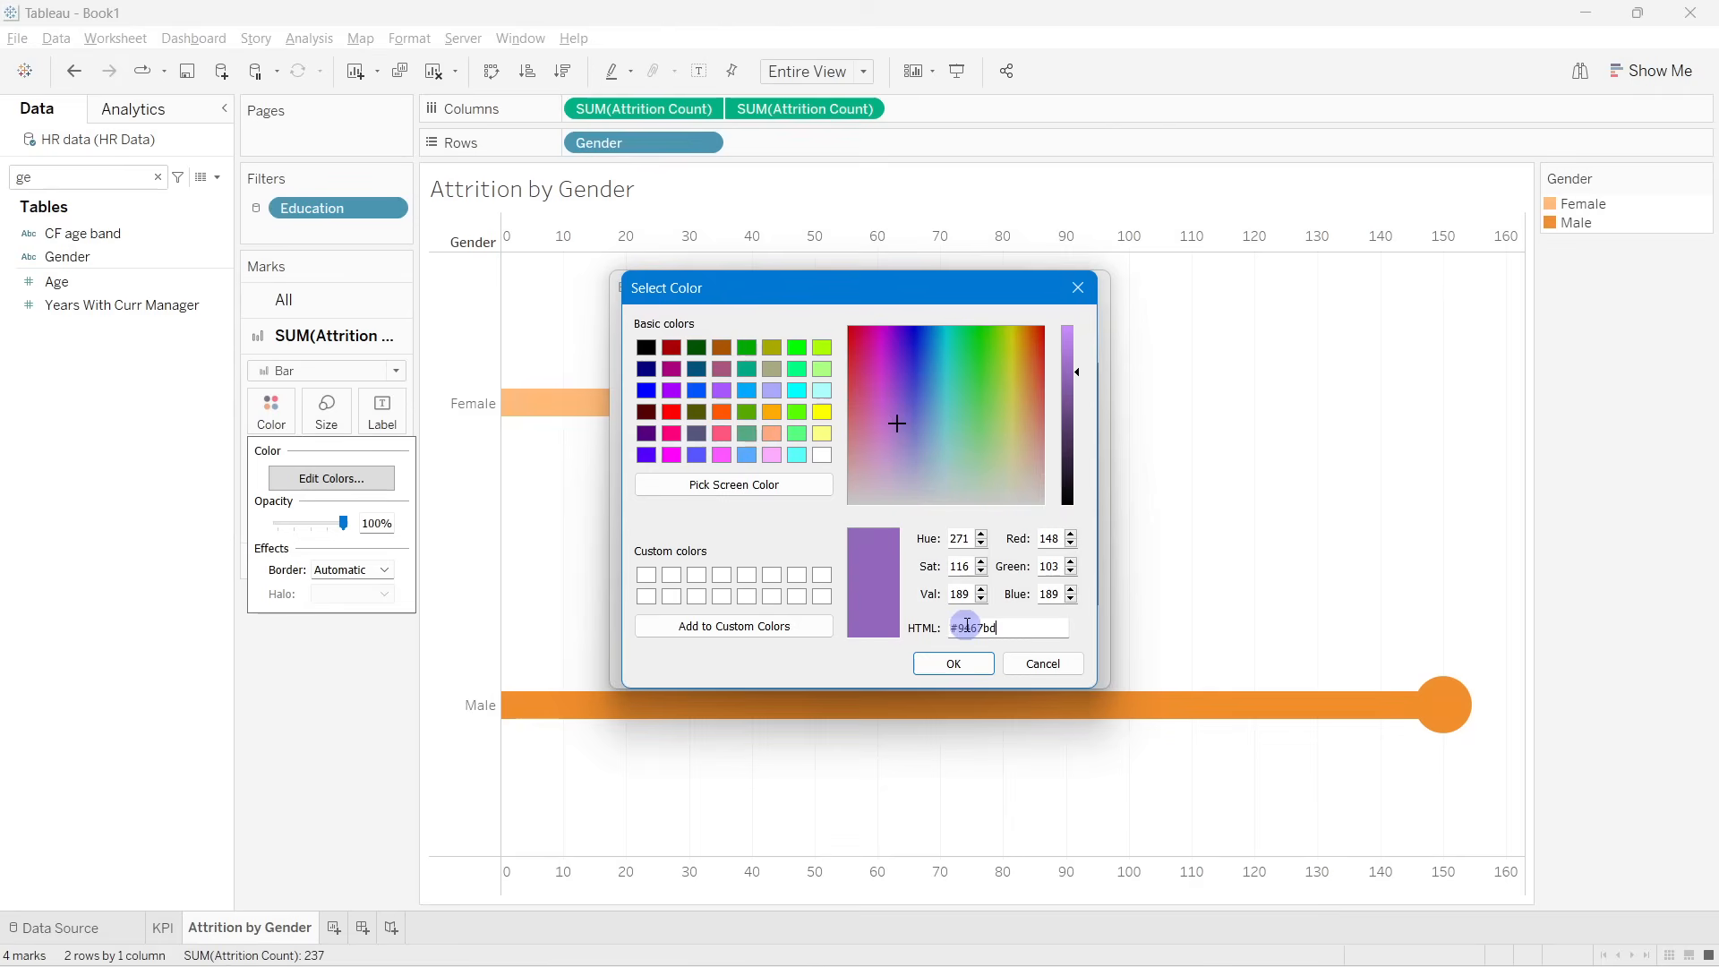
pyautogui.click(953, 664)
pyautogui.click(1079, 667)
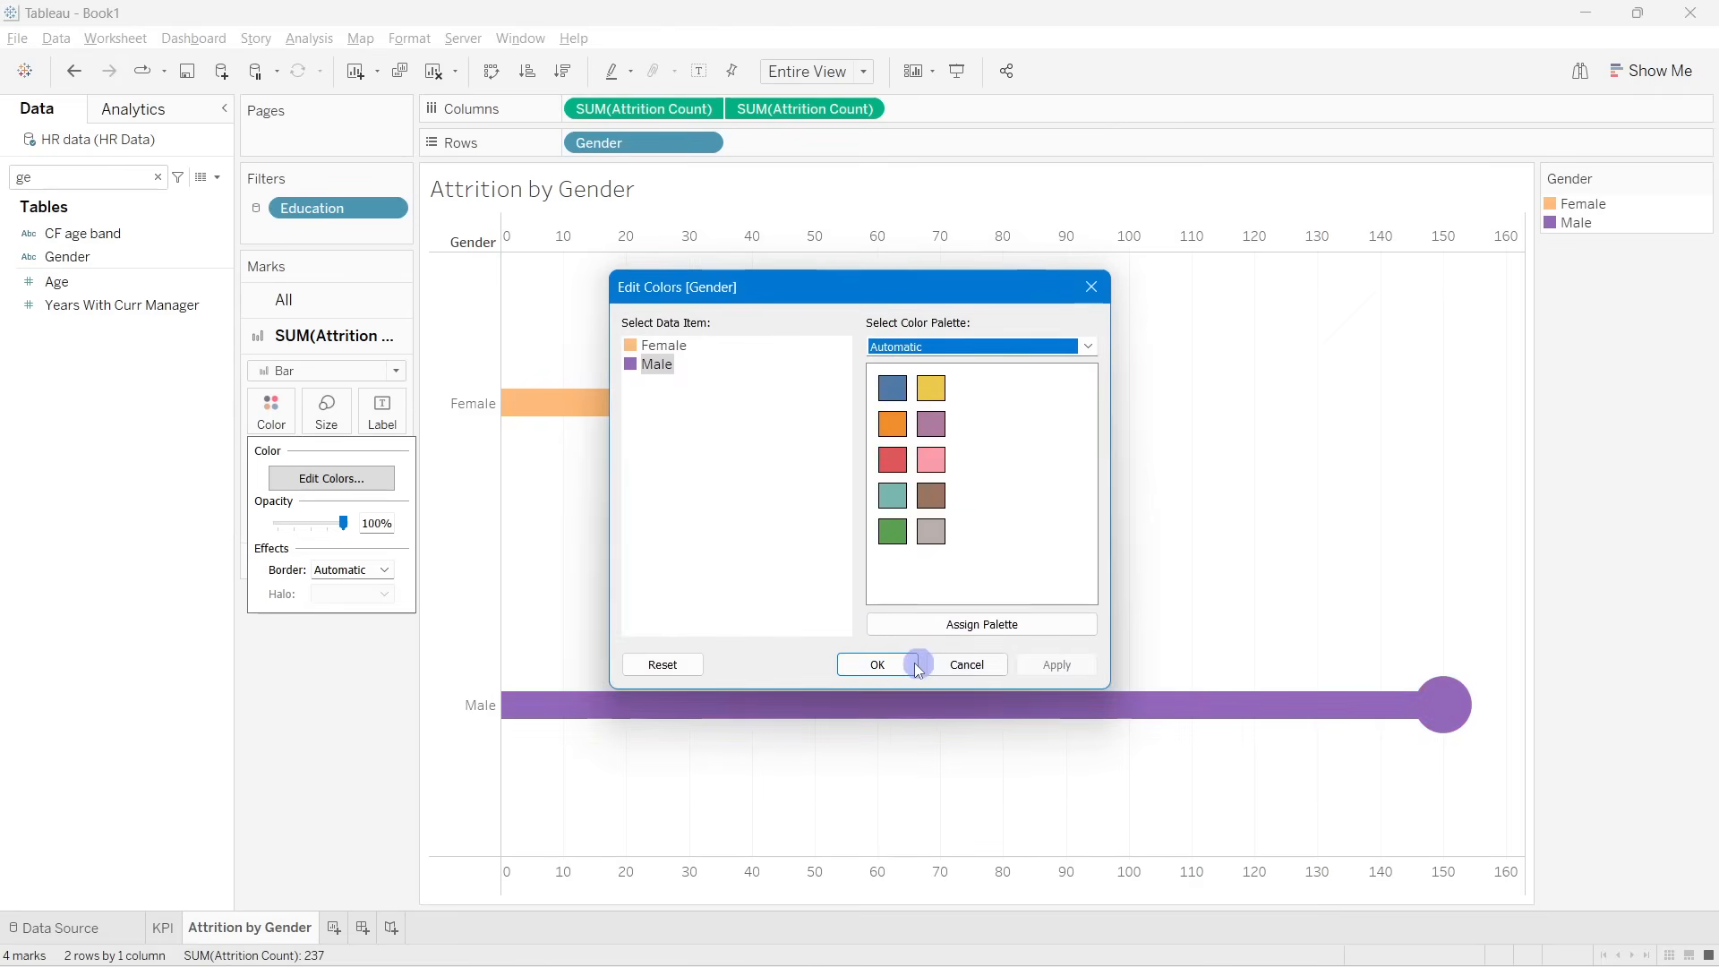
pyautogui.click(882, 663)
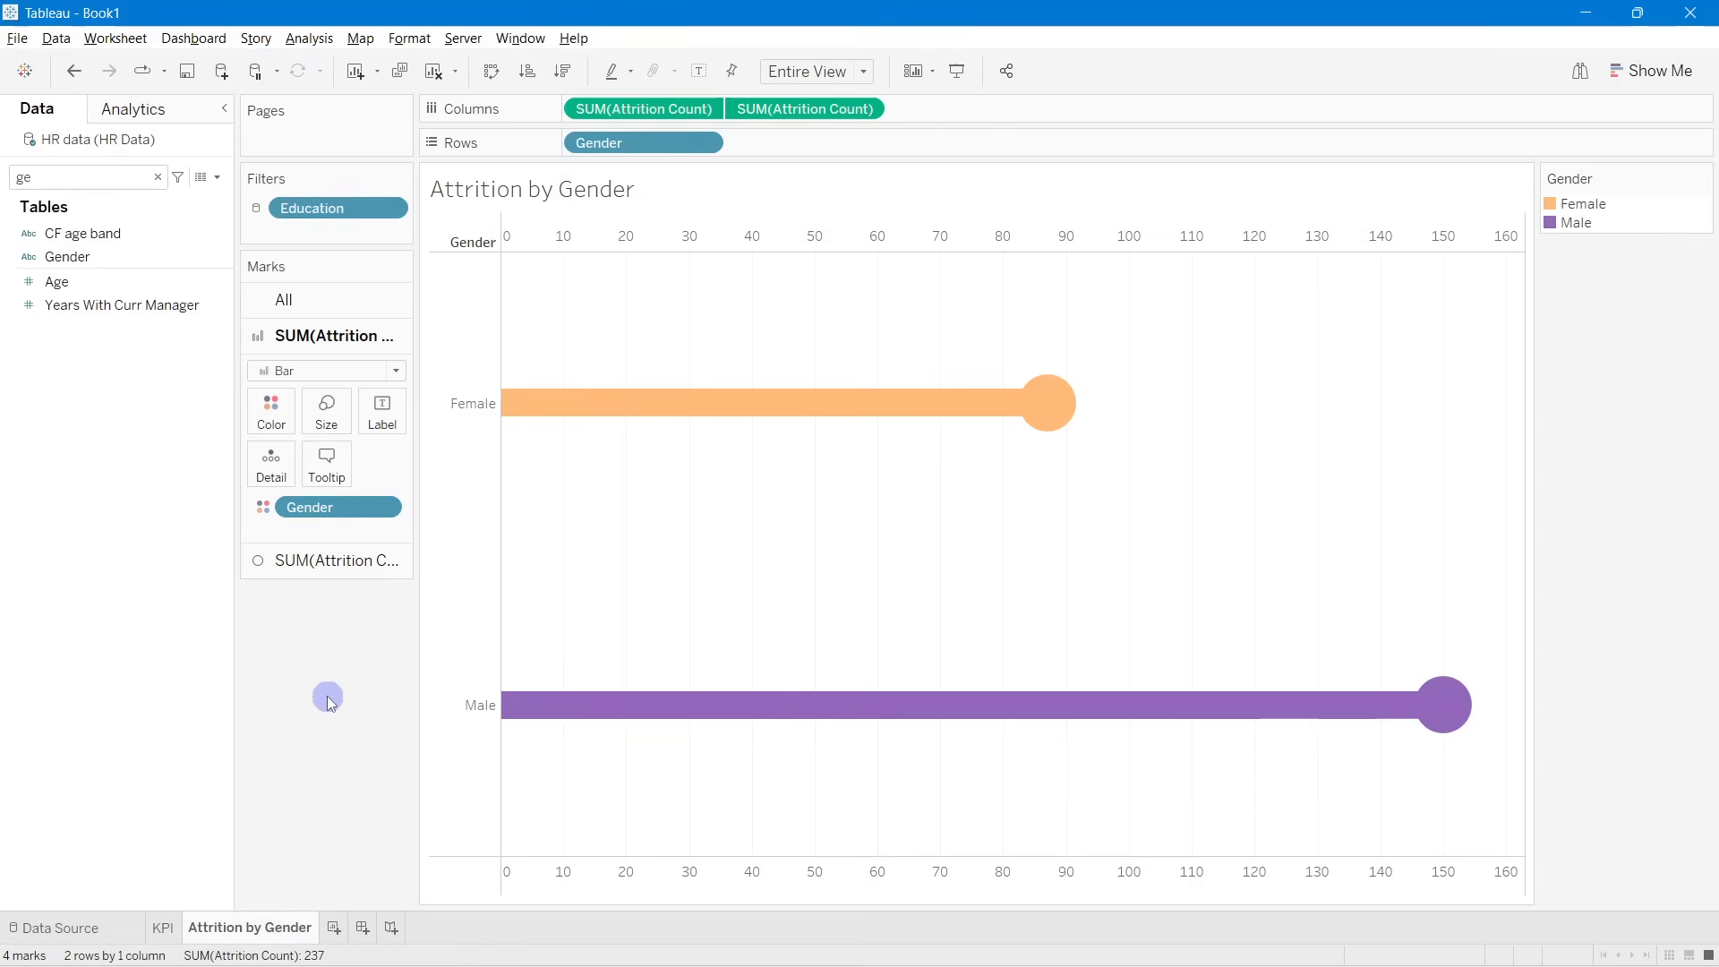
# Step: Clear the field search and label the circle marks with the Attrition Count measure from Columns
pyautogui.click(157, 176)
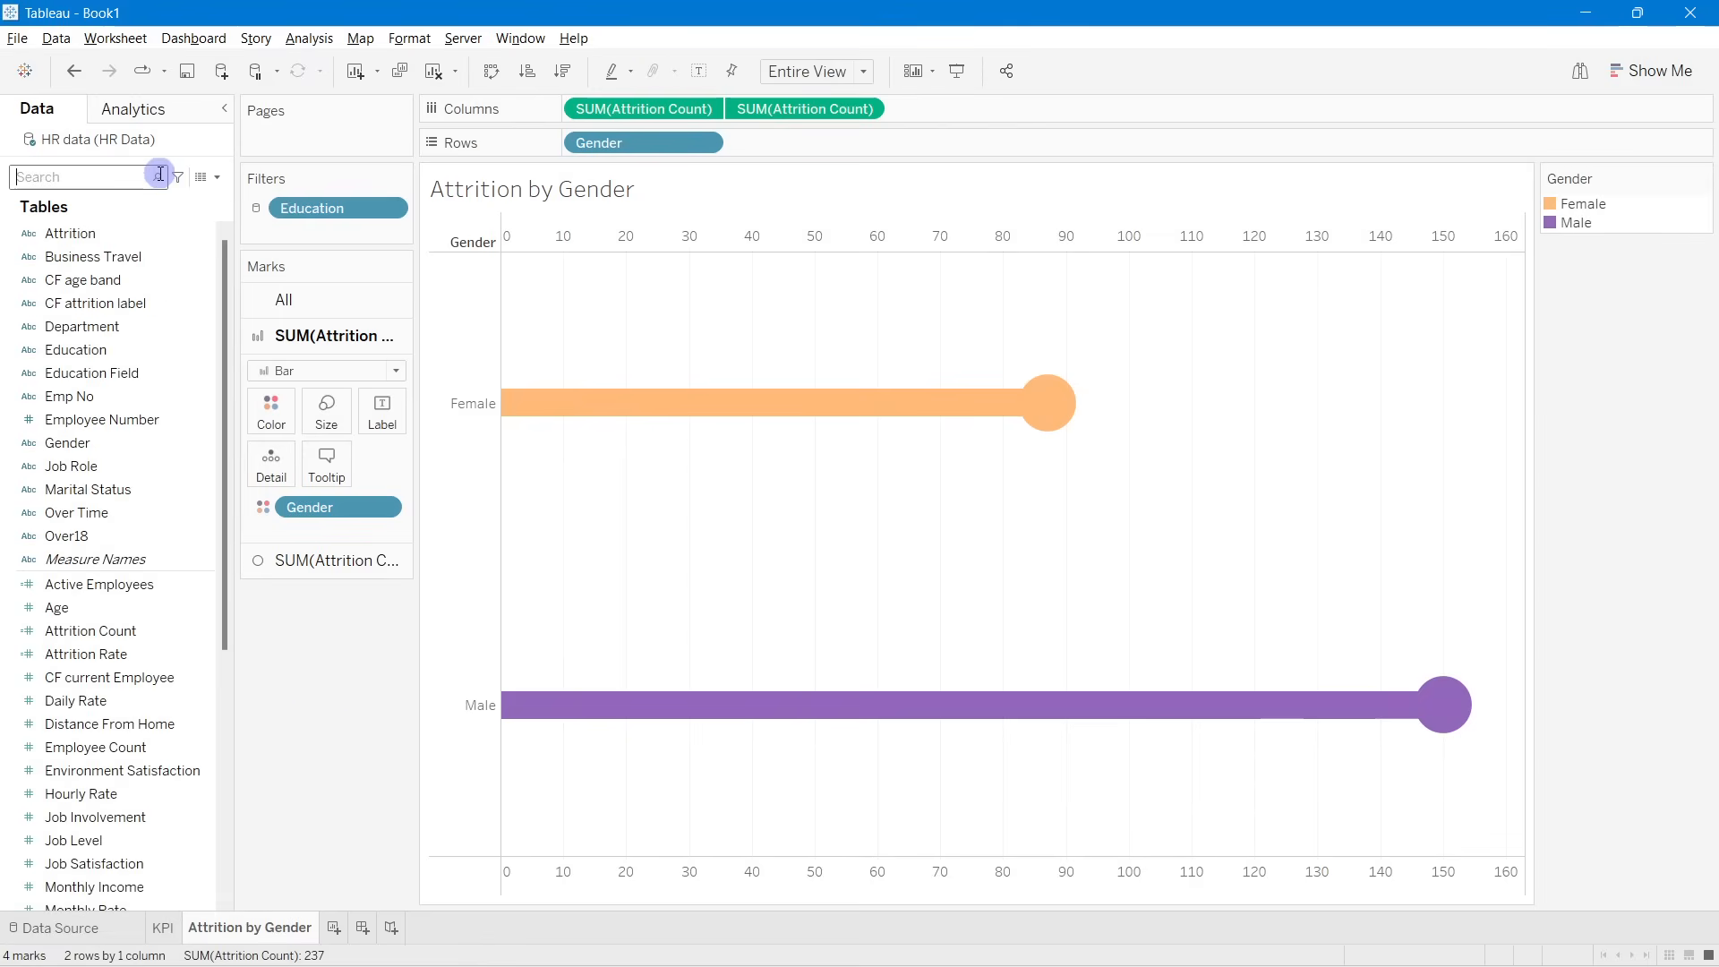
pyautogui.click(322, 559)
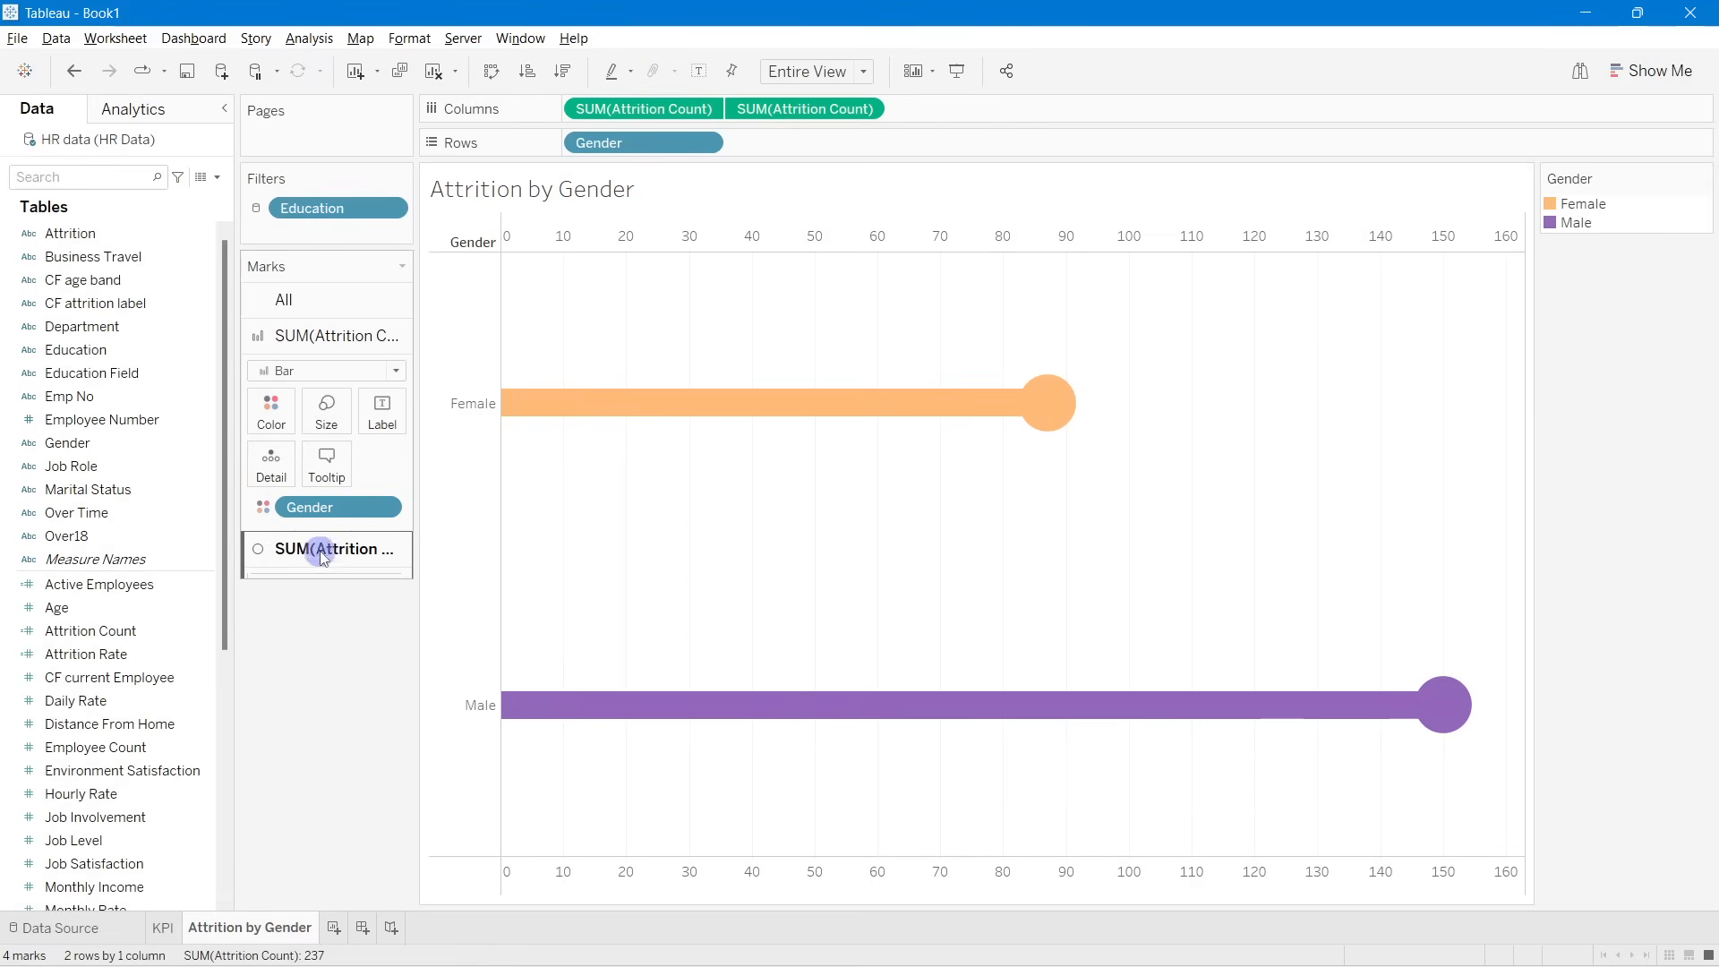
pyautogui.moveTo(1050, 423)
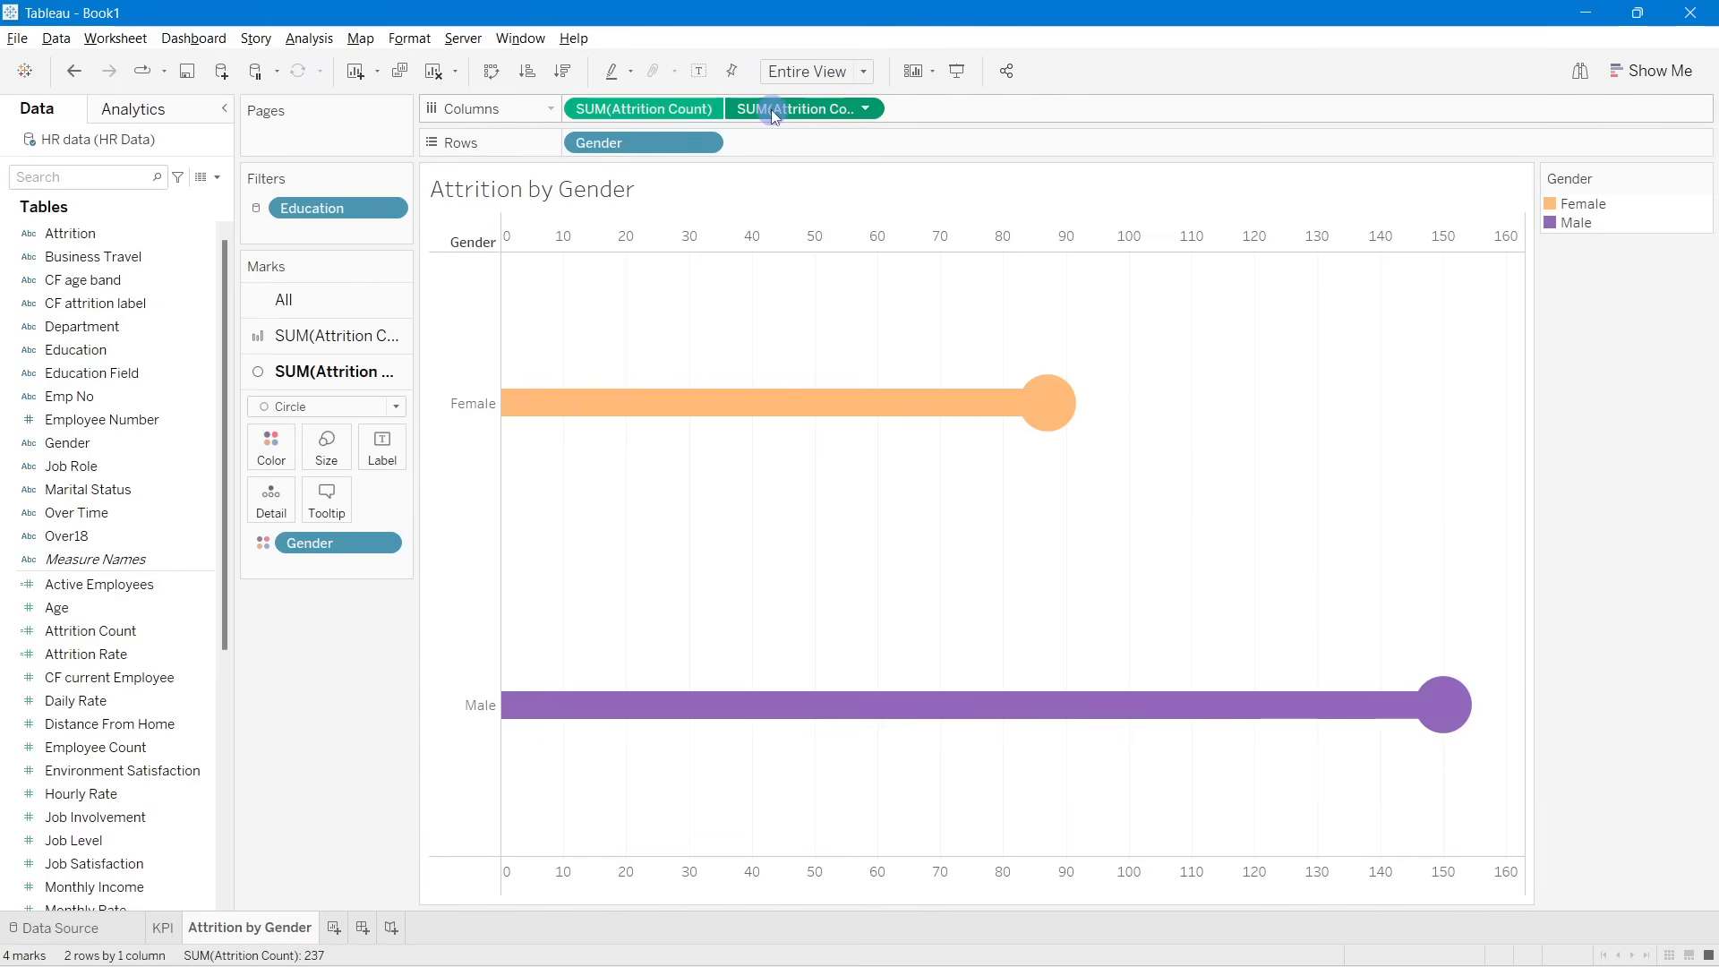
pyautogui.moveTo(771, 109); pyautogui.dragTo(396, 465)
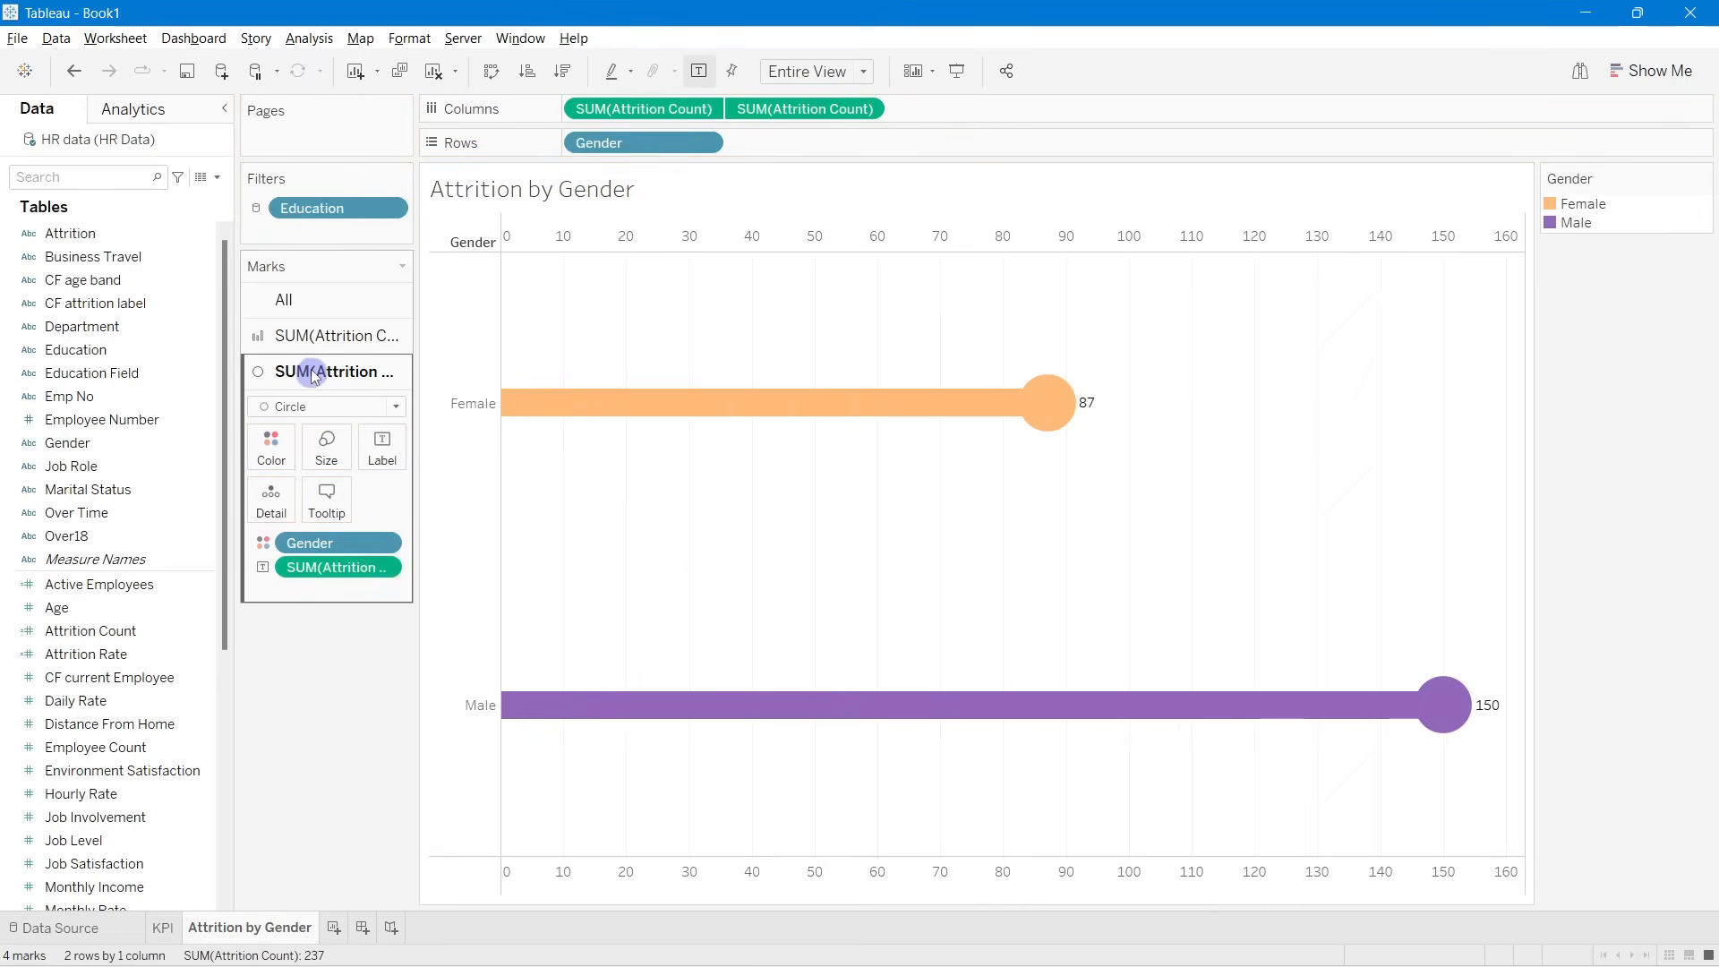
pyautogui.moveTo(921, 330)
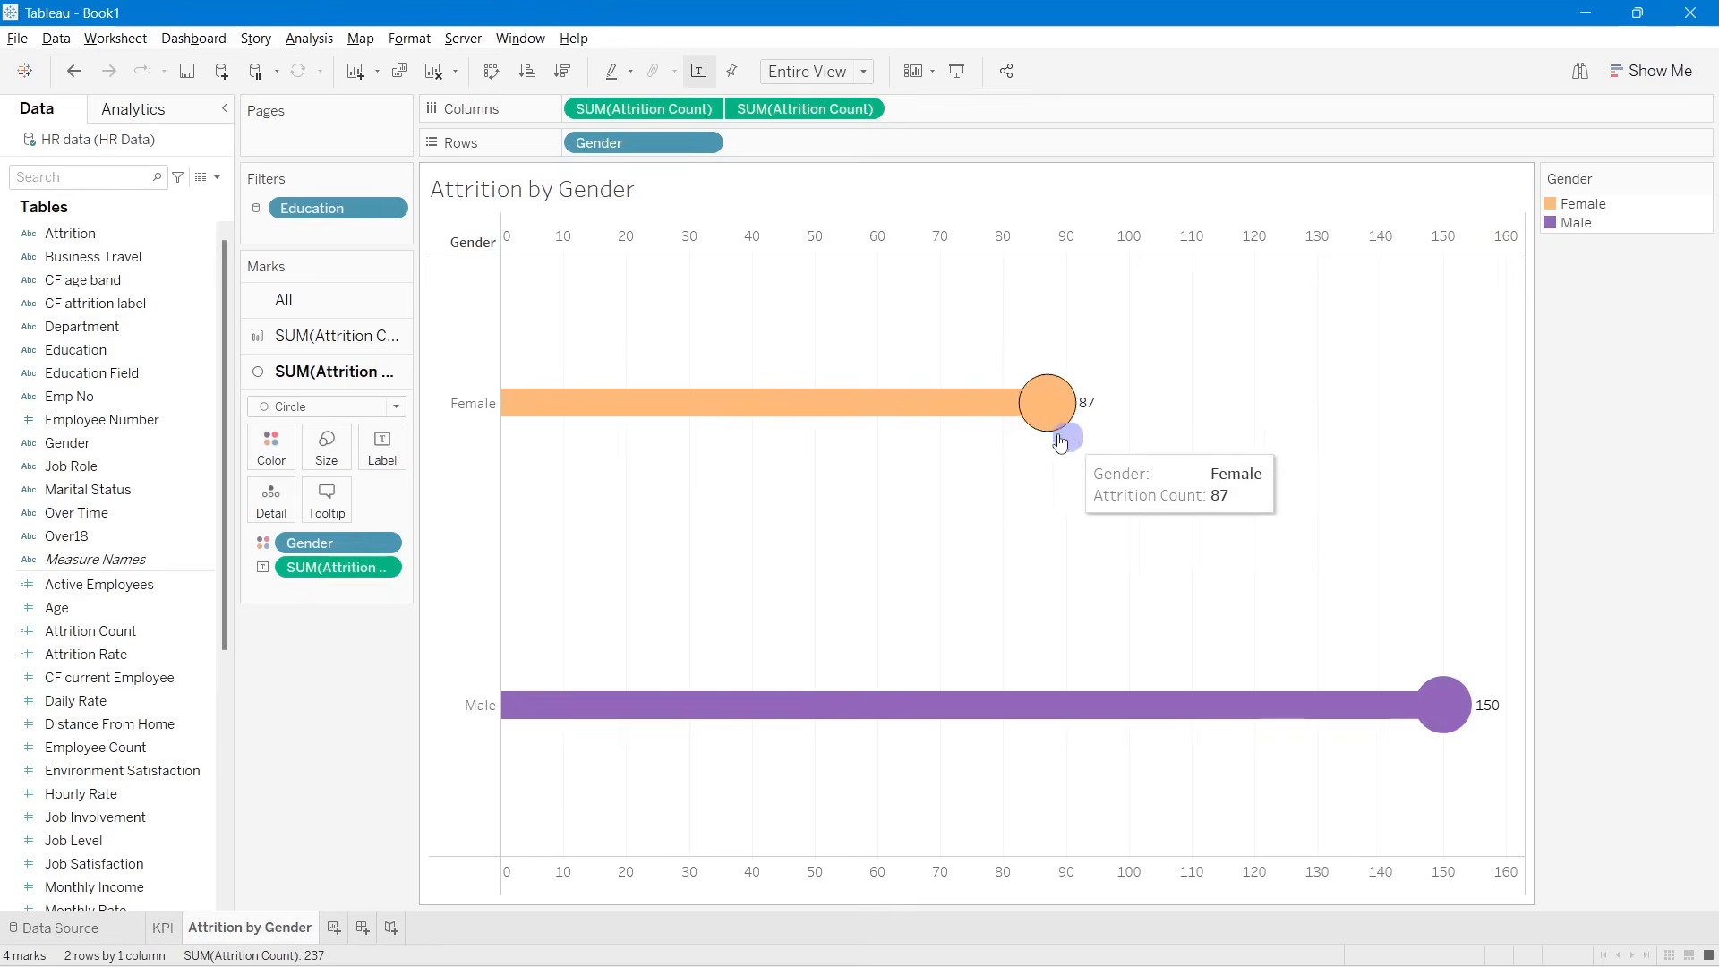
pyautogui.moveTo(1467, 722)
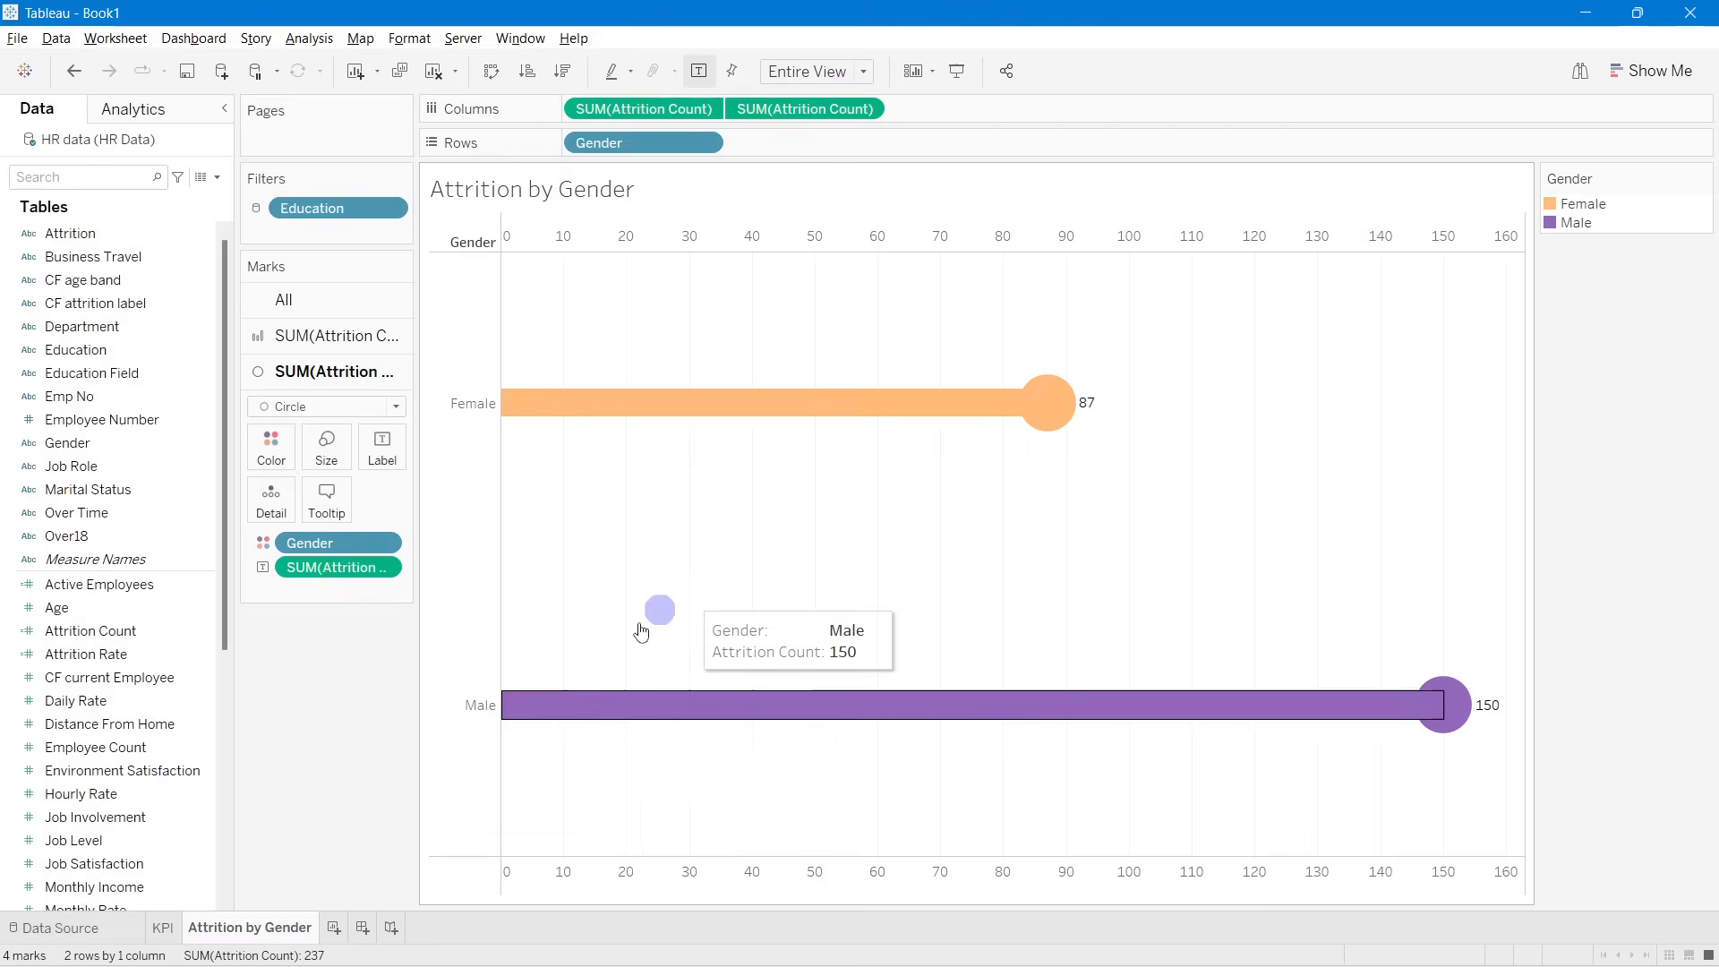
# Step: Set the horizontal alignment of the circle marks' Attrition Count labels to Center
pyautogui.moveTo(192, 584); pyautogui.dragTo(324, 498)
pyautogui.click(382, 447)
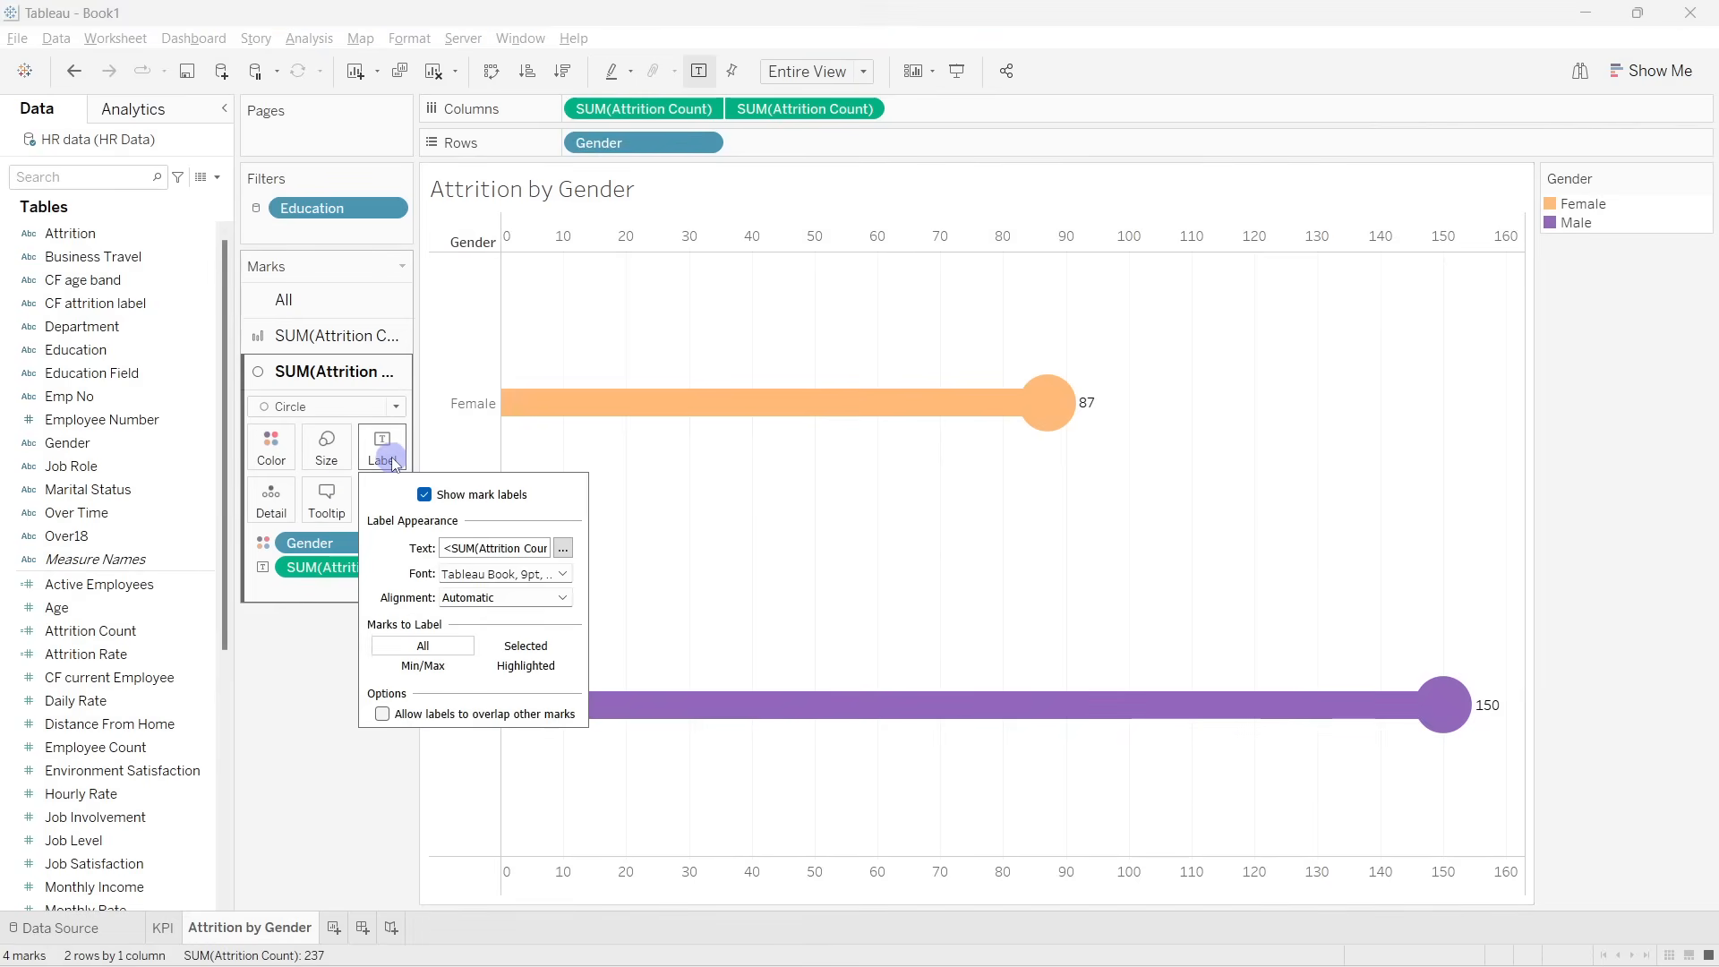
pyautogui.click(528, 600)
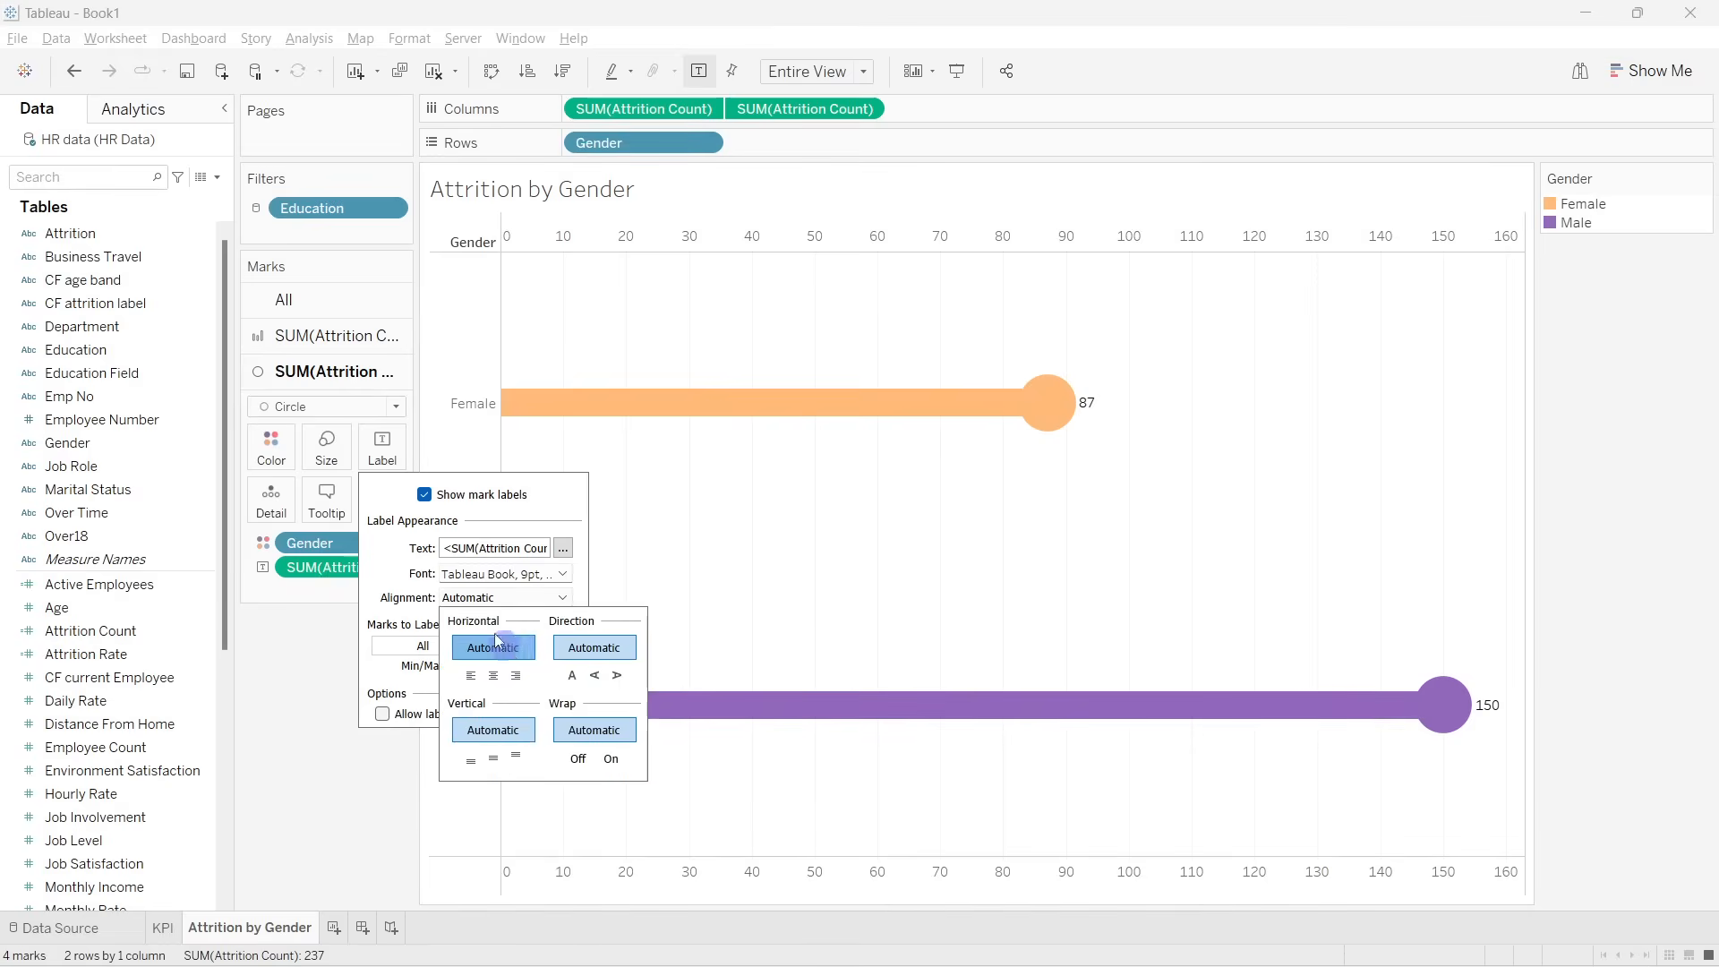
pyautogui.click(493, 675)
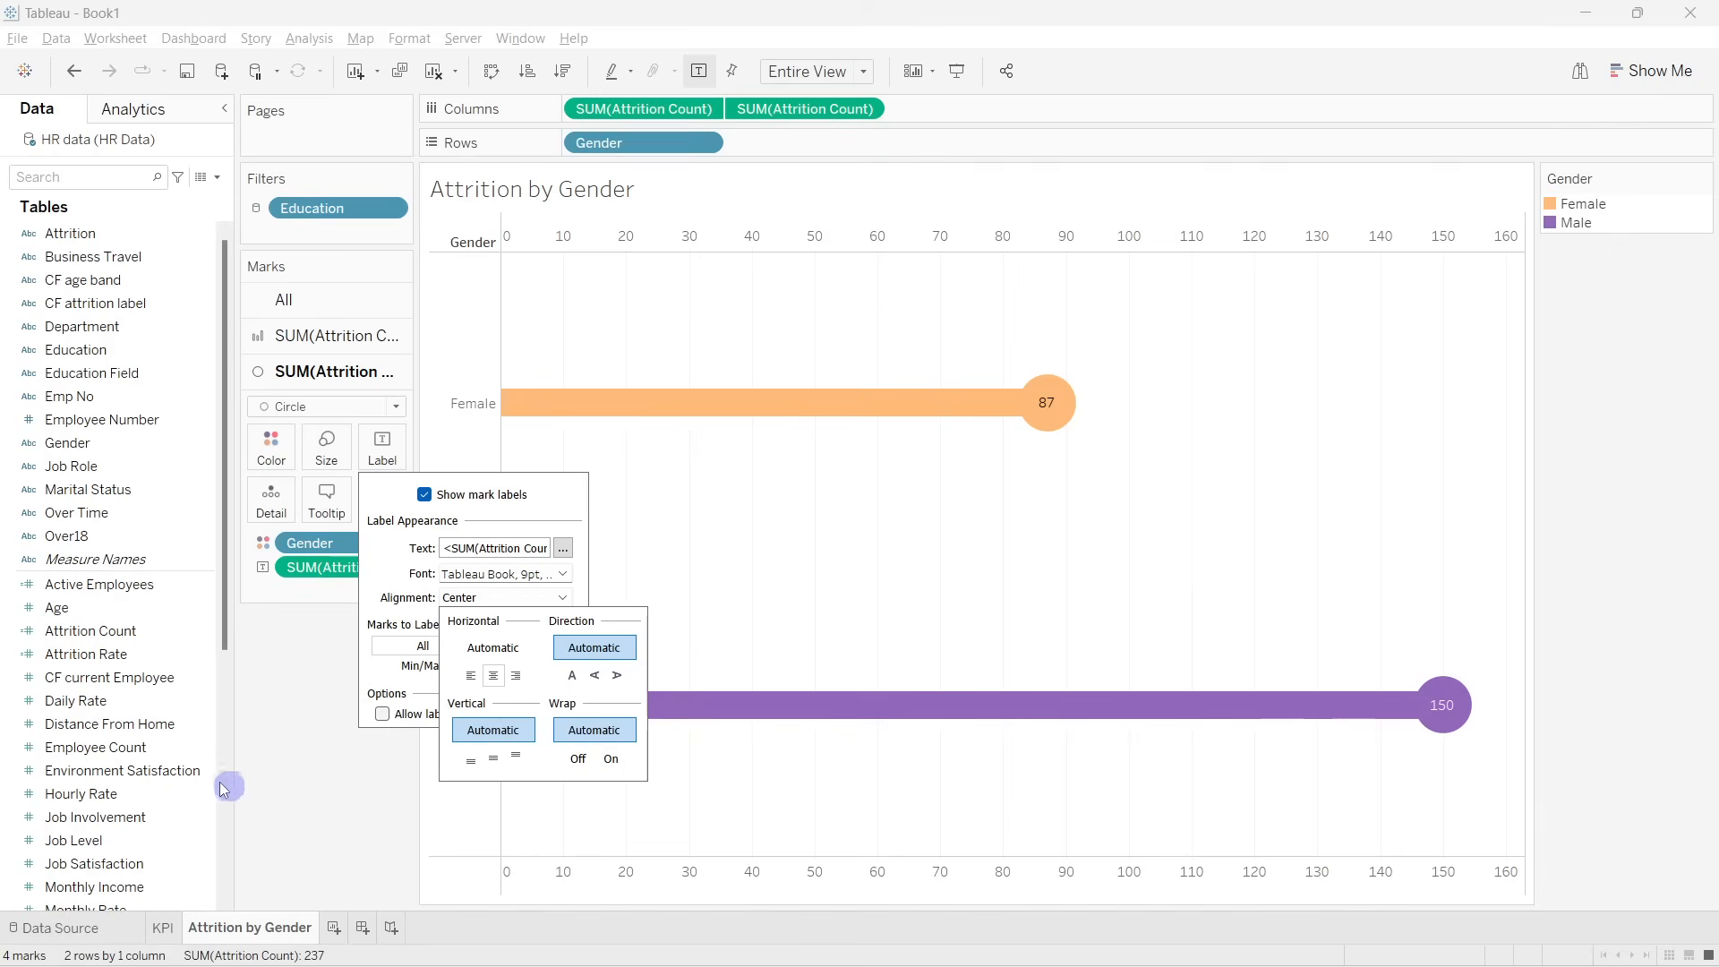
pyautogui.click(290, 768)
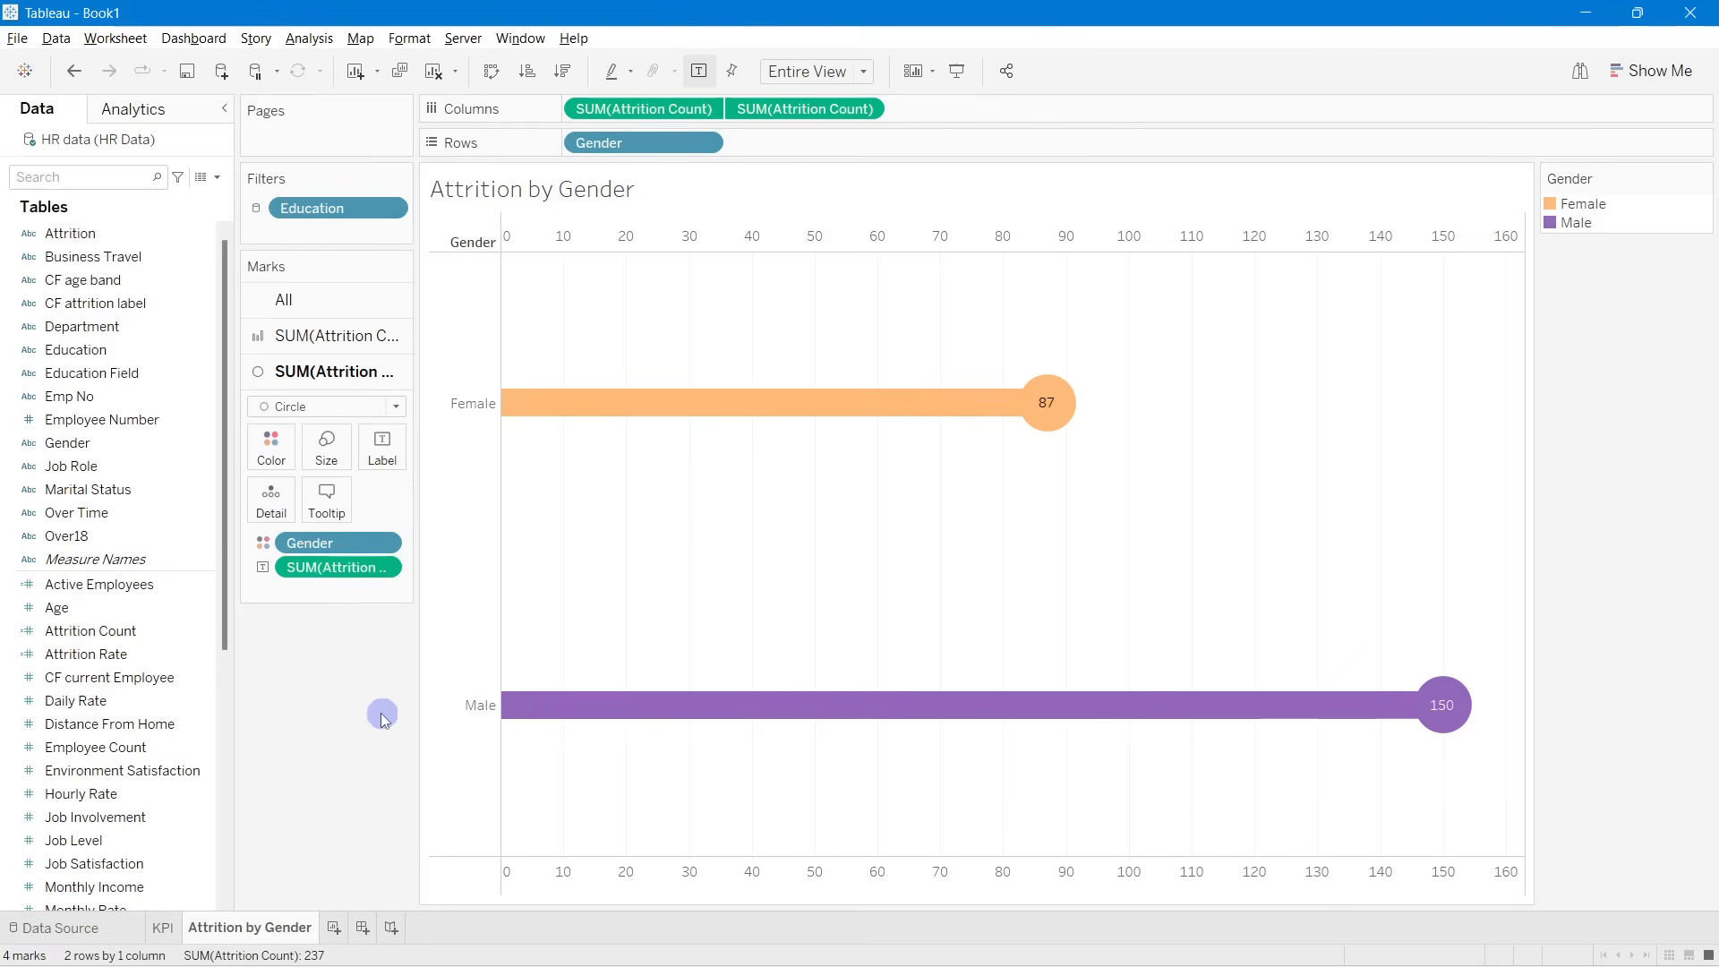
# Step: Create a new dashboard and name it HR ANALYSTICS DASHBOARD
pyautogui.click(362, 927)
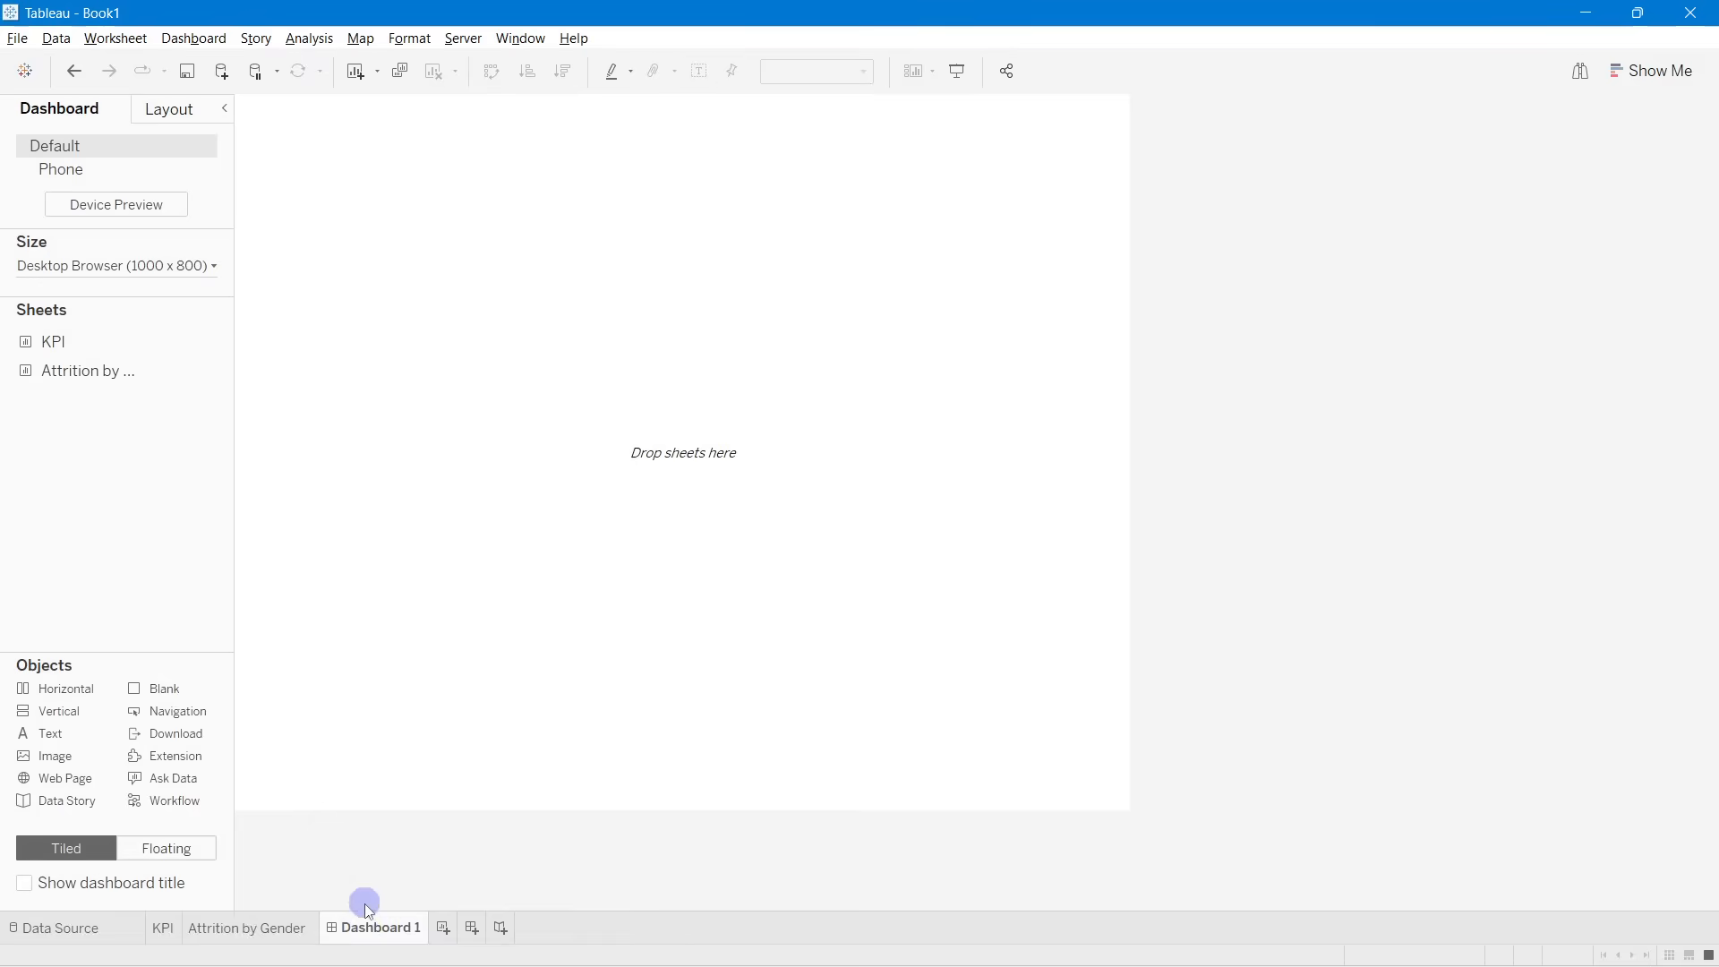
pyautogui.doubleClick(386, 932)
pyautogui.write('HR ANALYSTICS DAS')
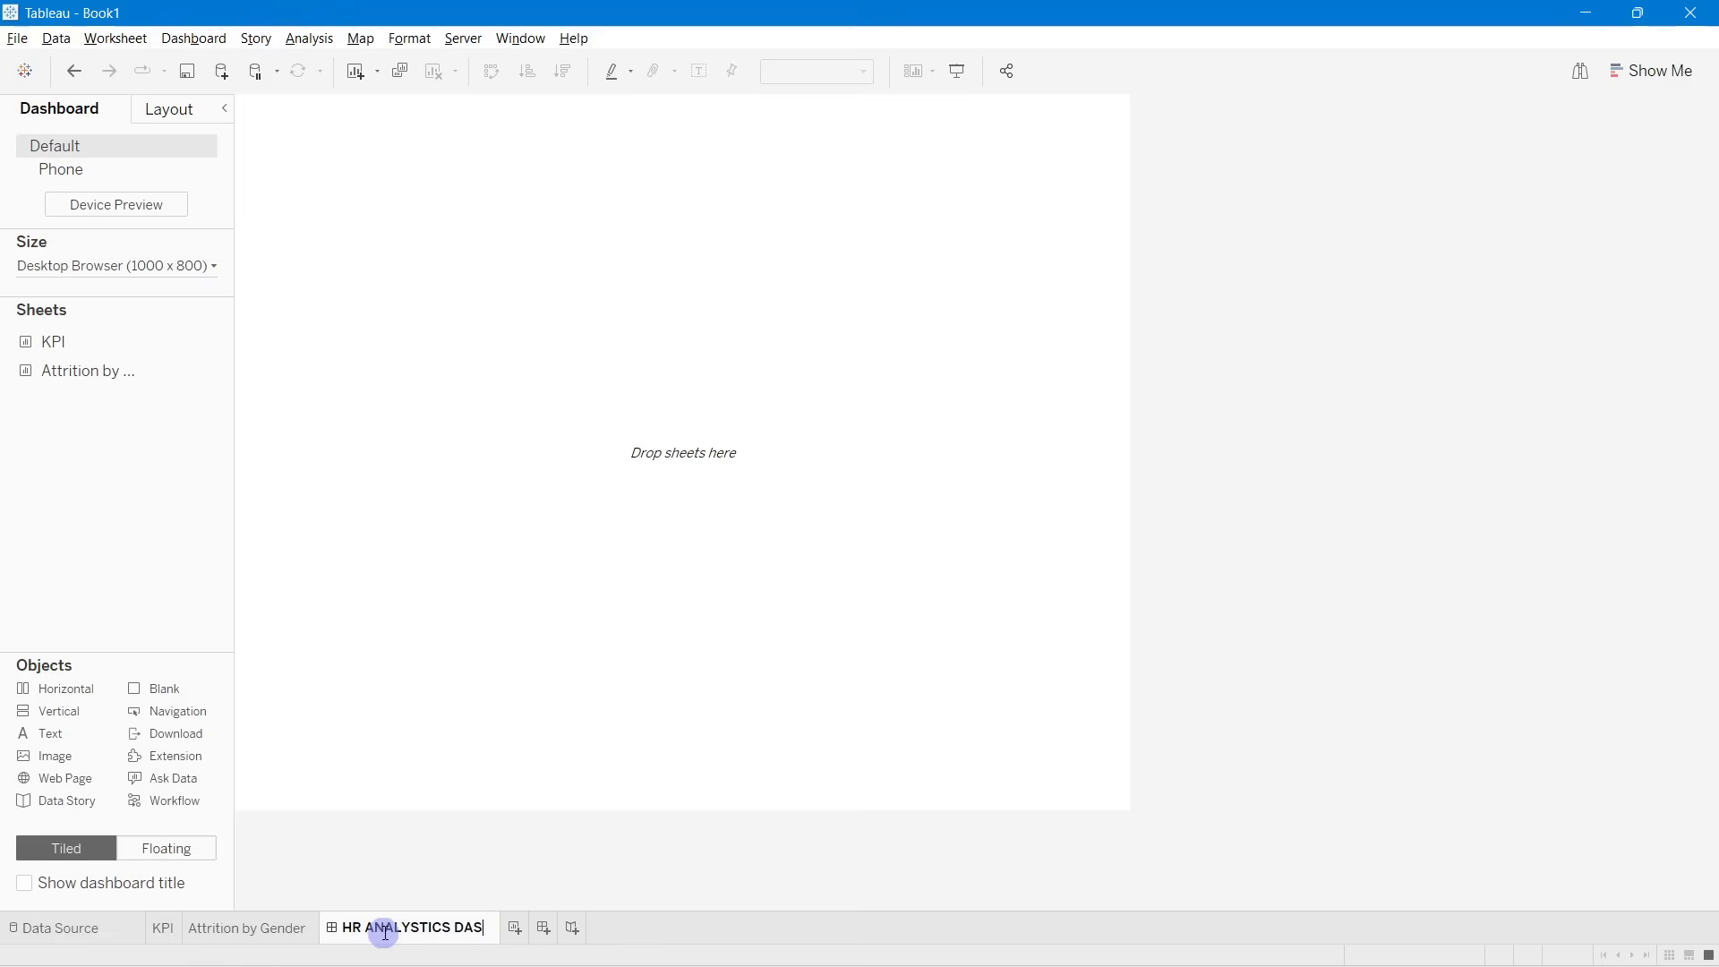
pyautogui.write('HBOARD')
pyautogui.press('Return')
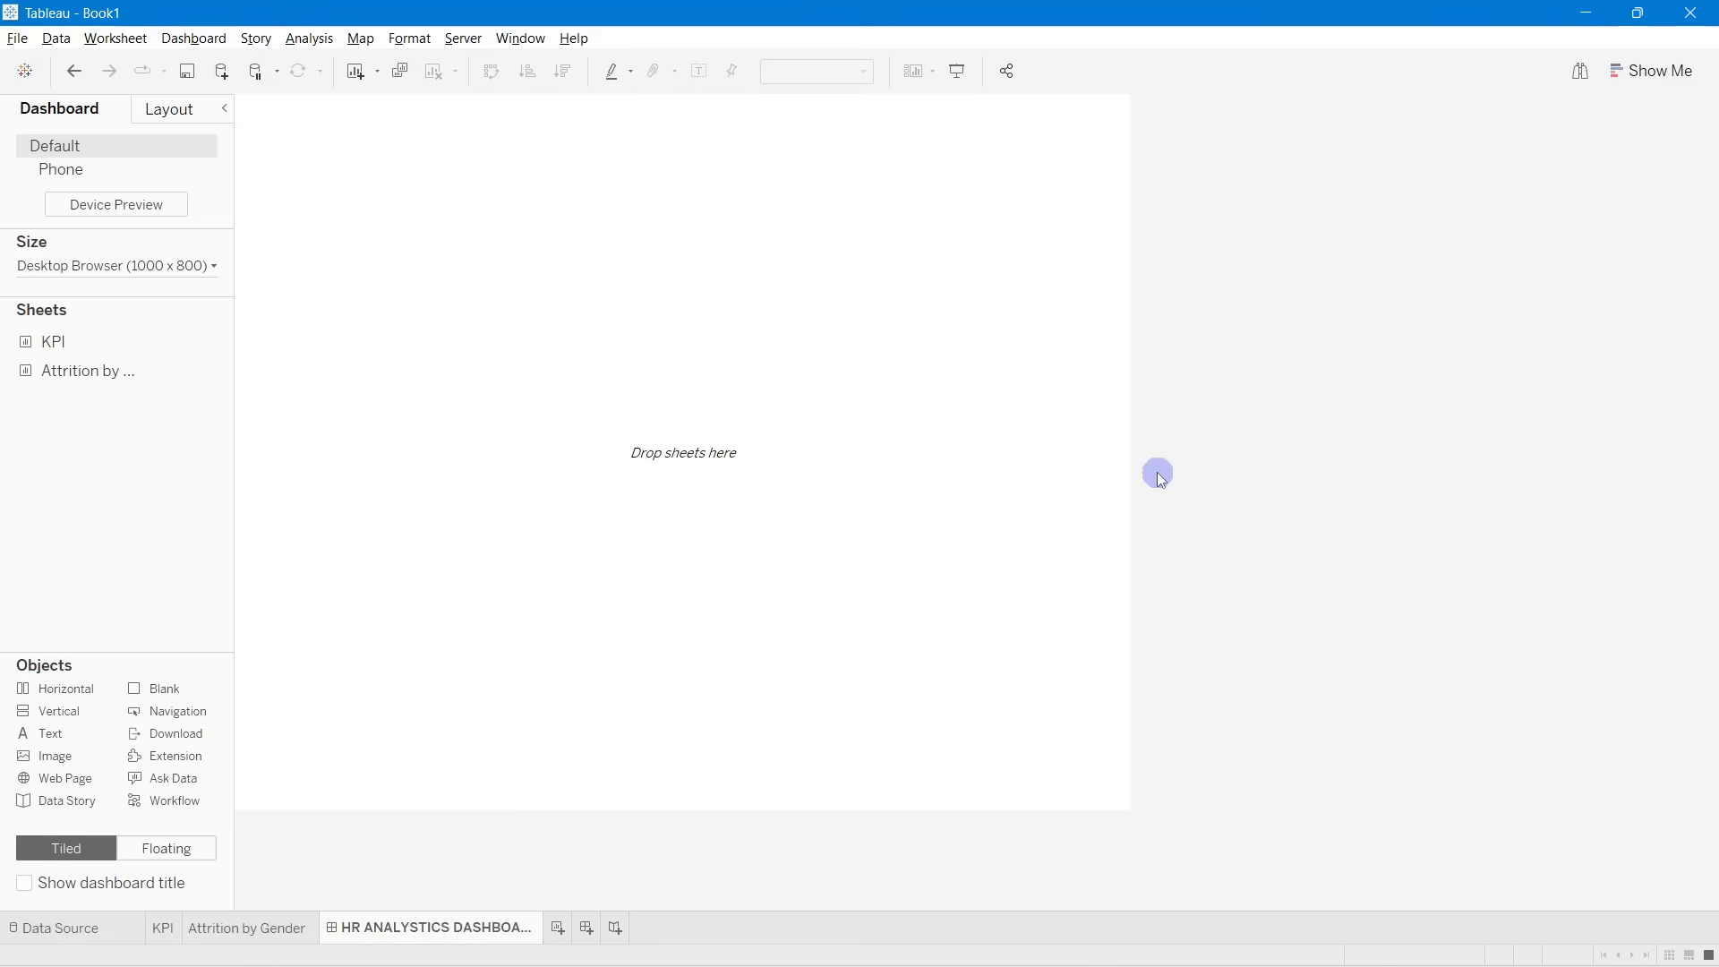
# Step: Close the Sticky Notes color note and view the finished dashboard in the HR Dashboard workbook as a layout reference
pyautogui.hotkey('alt', 'Tab')
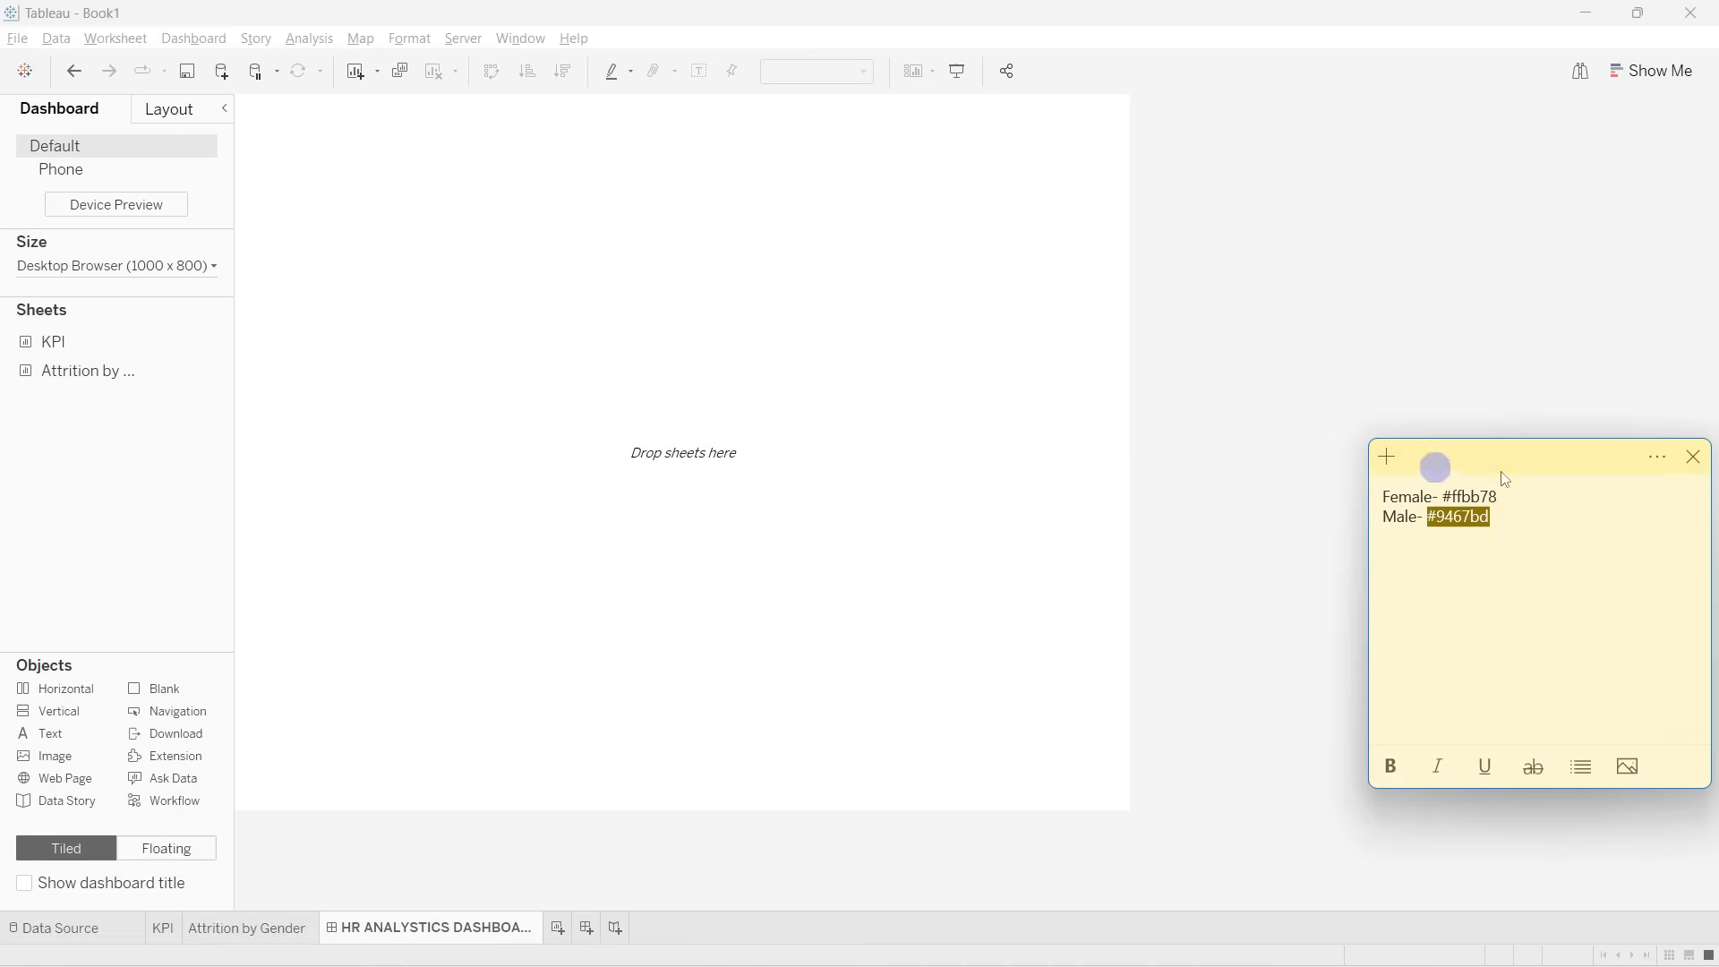
pyautogui.click(1692, 454)
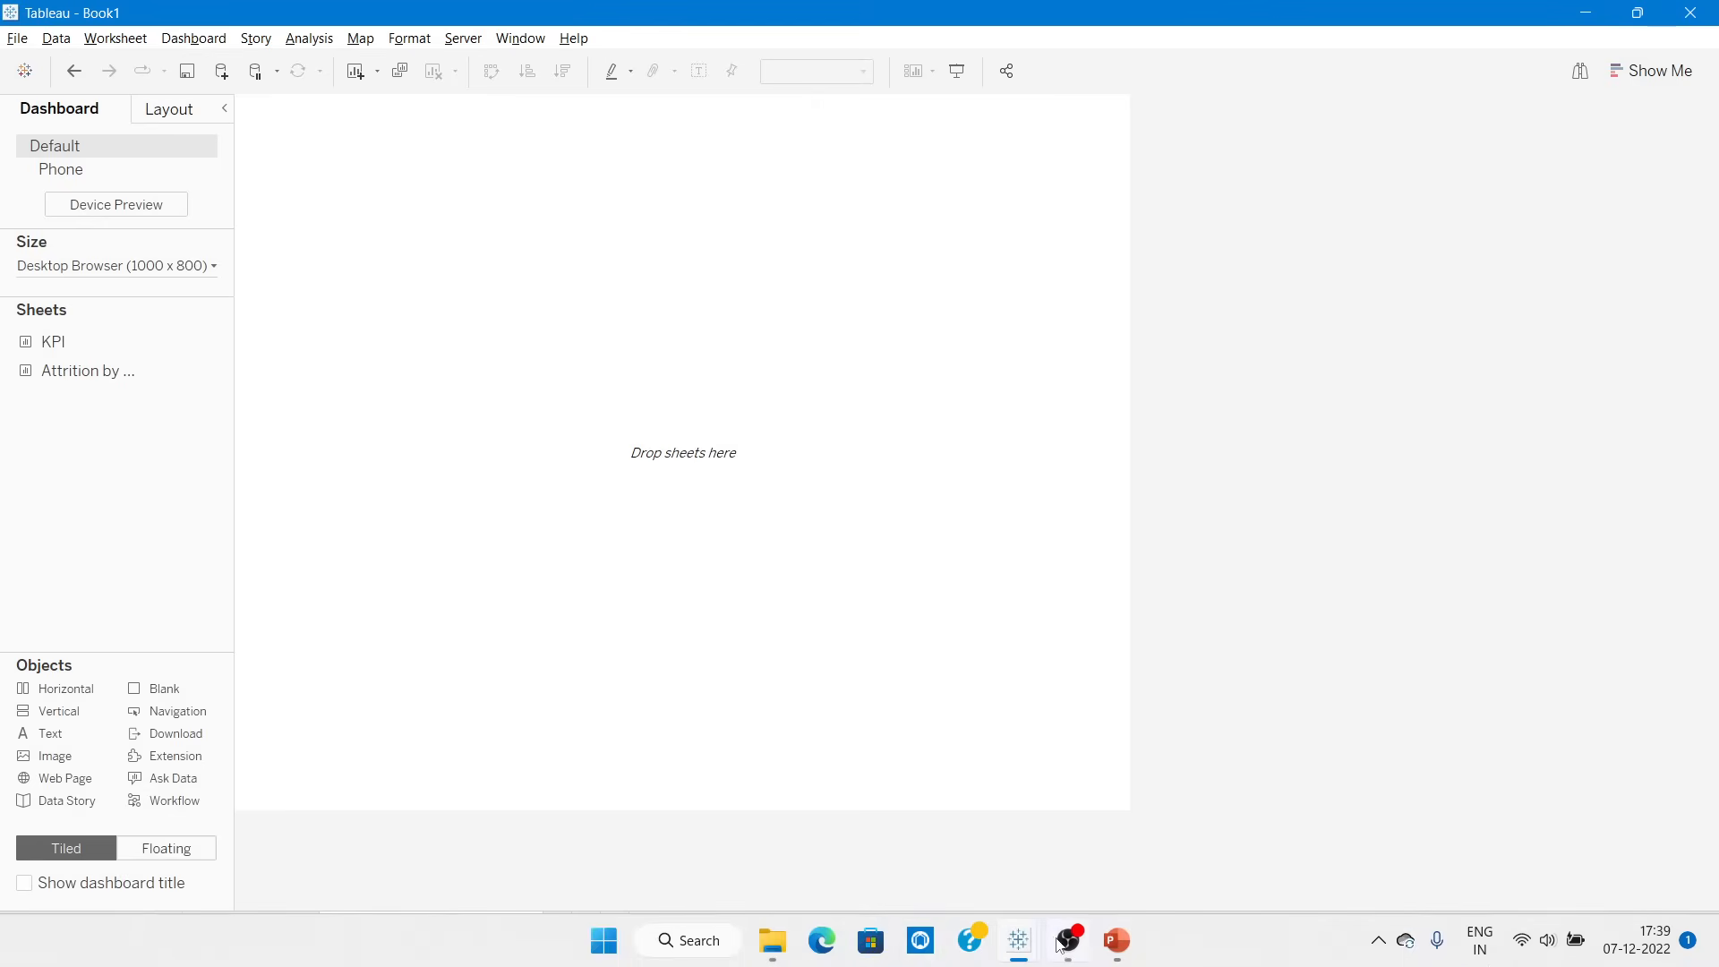
pyautogui.click(1018, 940)
pyautogui.click(975, 862)
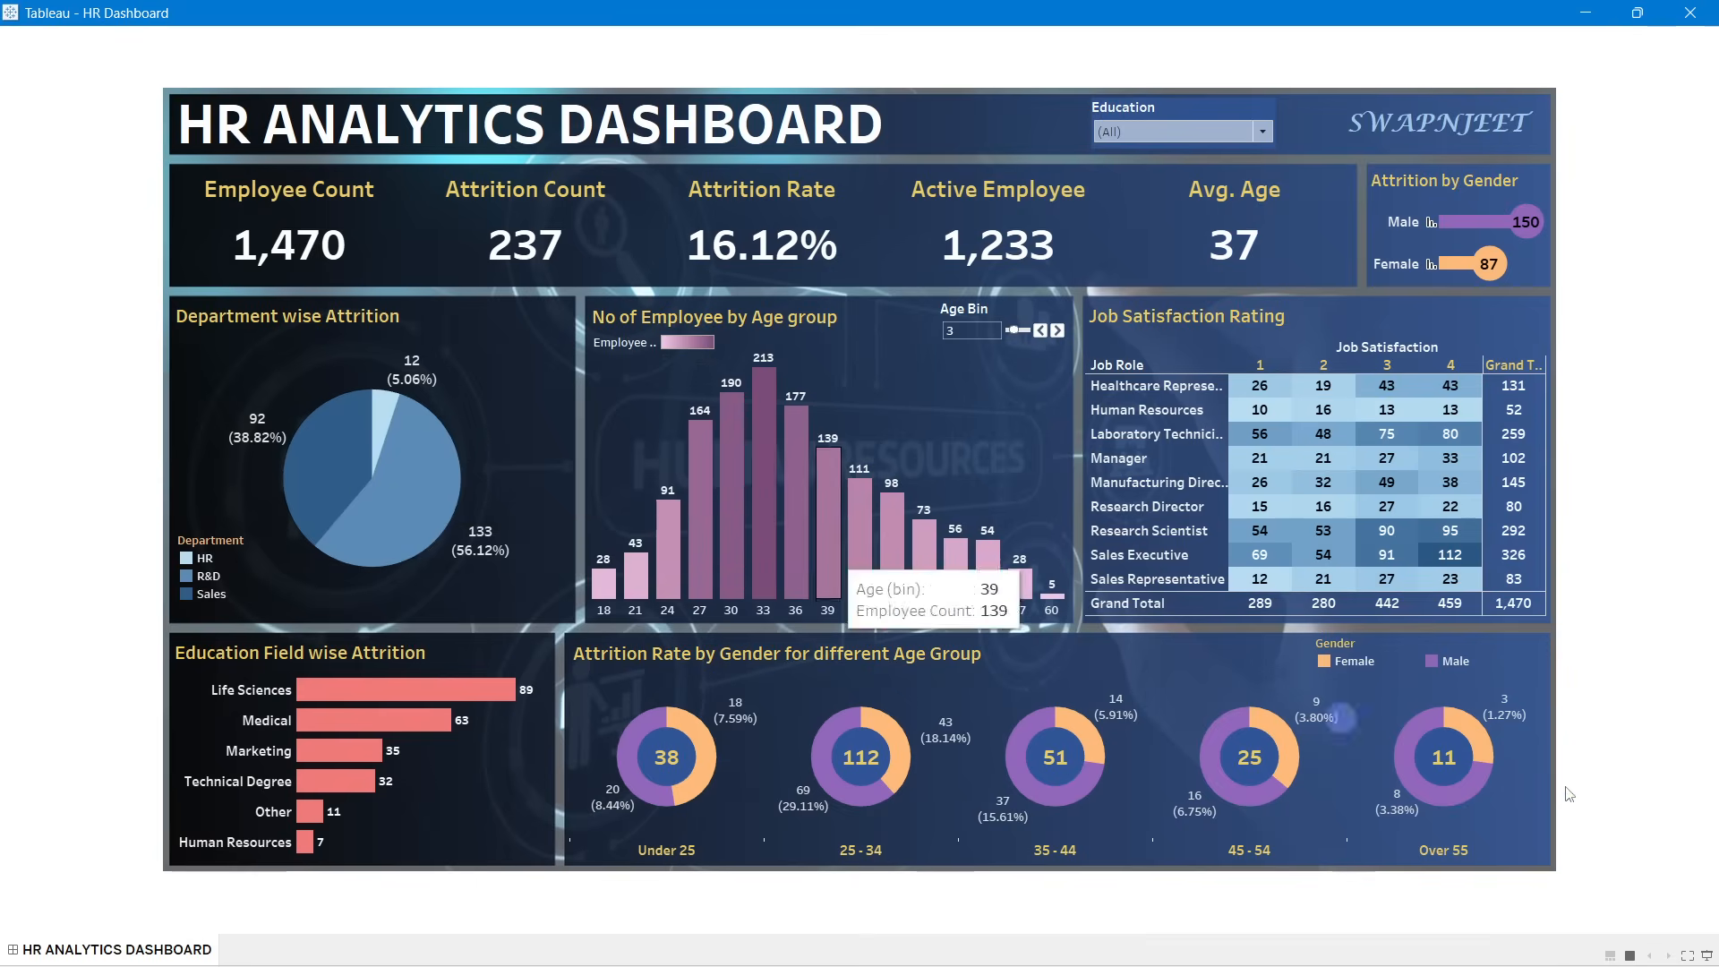
pyautogui.click(1701, 953)
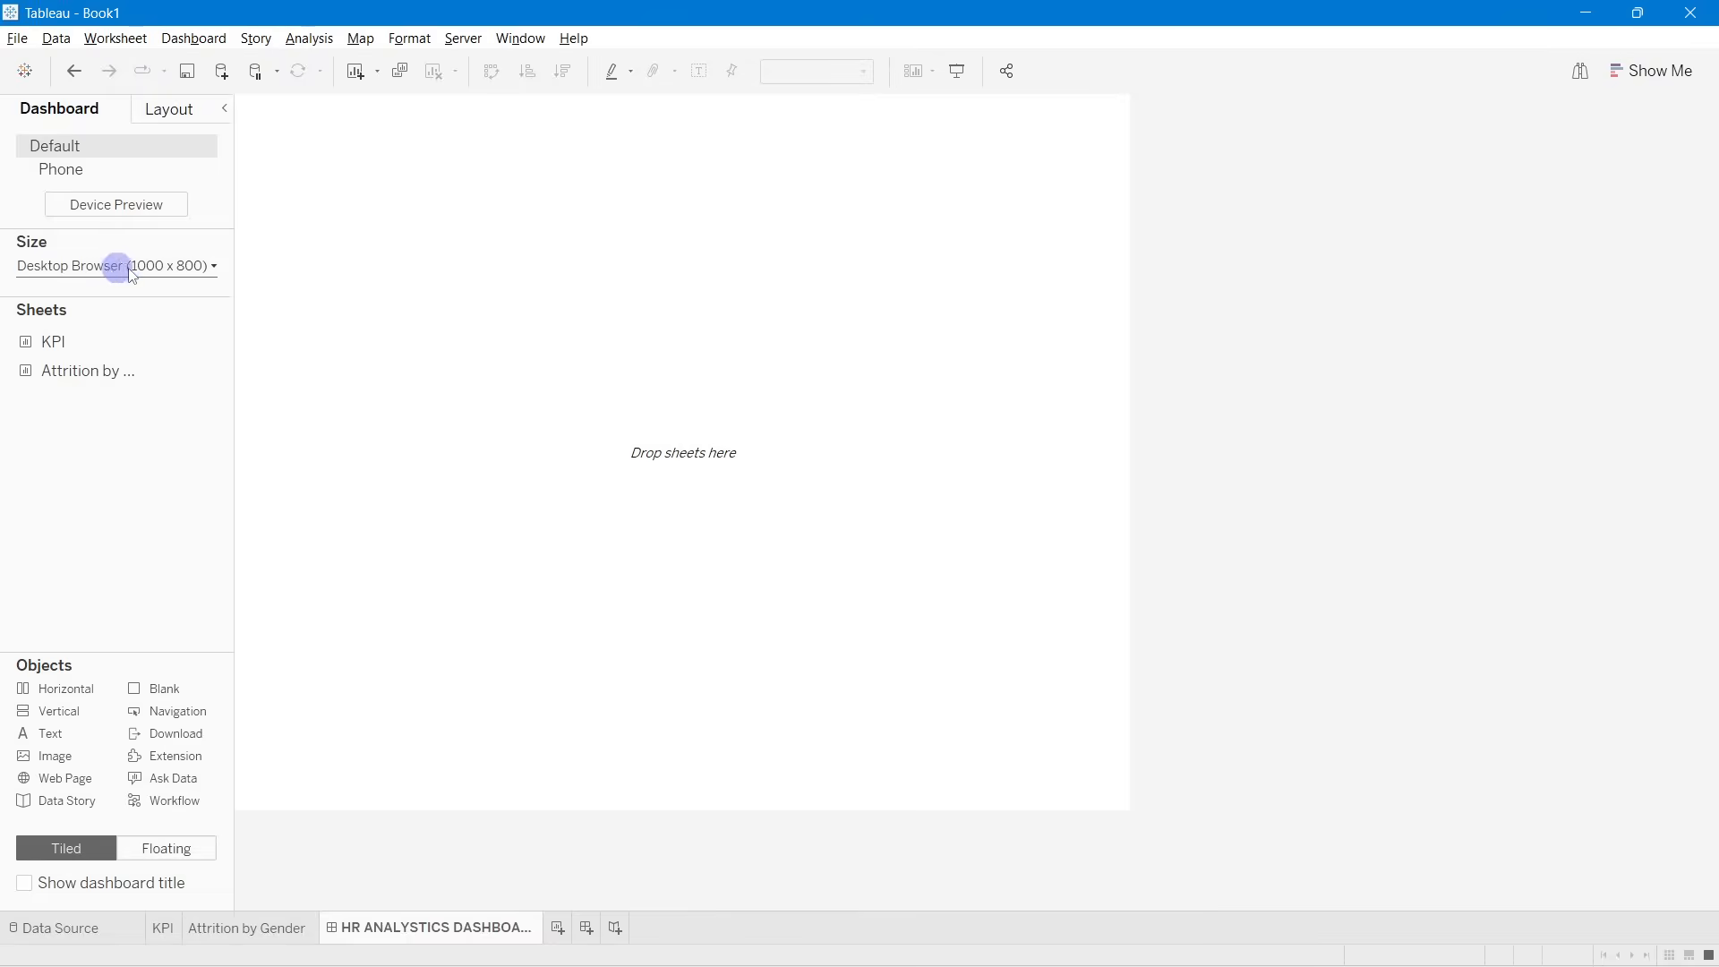
# Step: Set the dashboard's fixed size to 1580 px wide and 900 px high
pyautogui.click(147, 268)
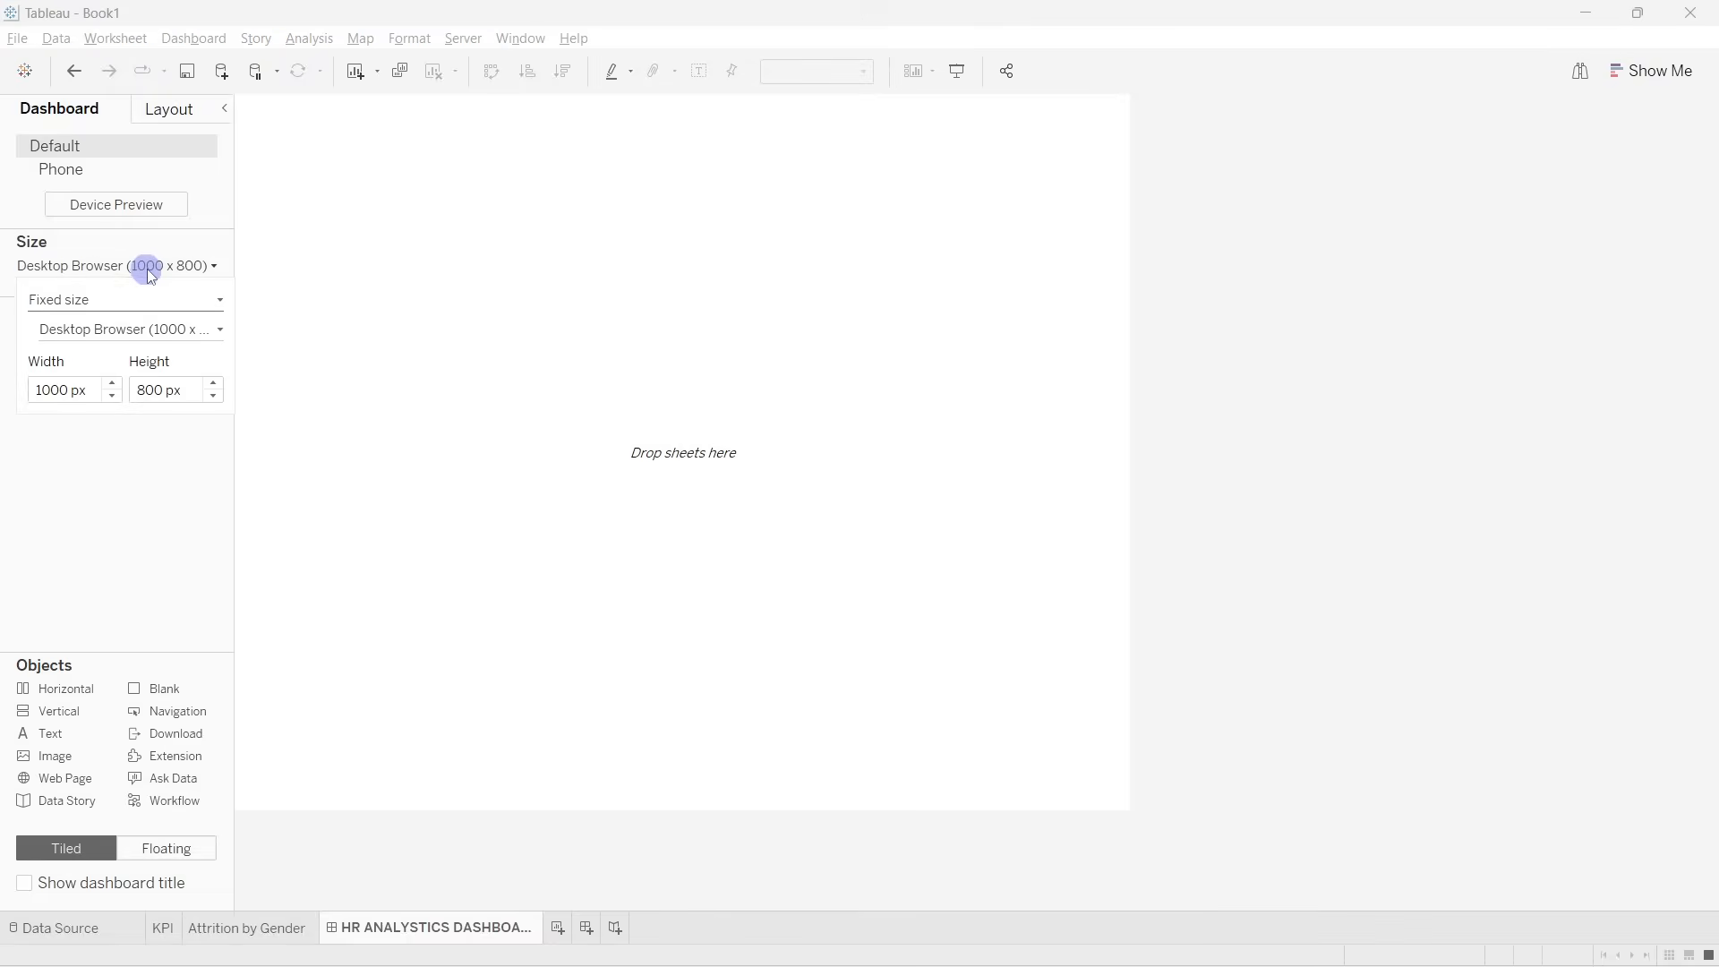
pyautogui.doubleClick(58, 391)
pyautogui.write('1')
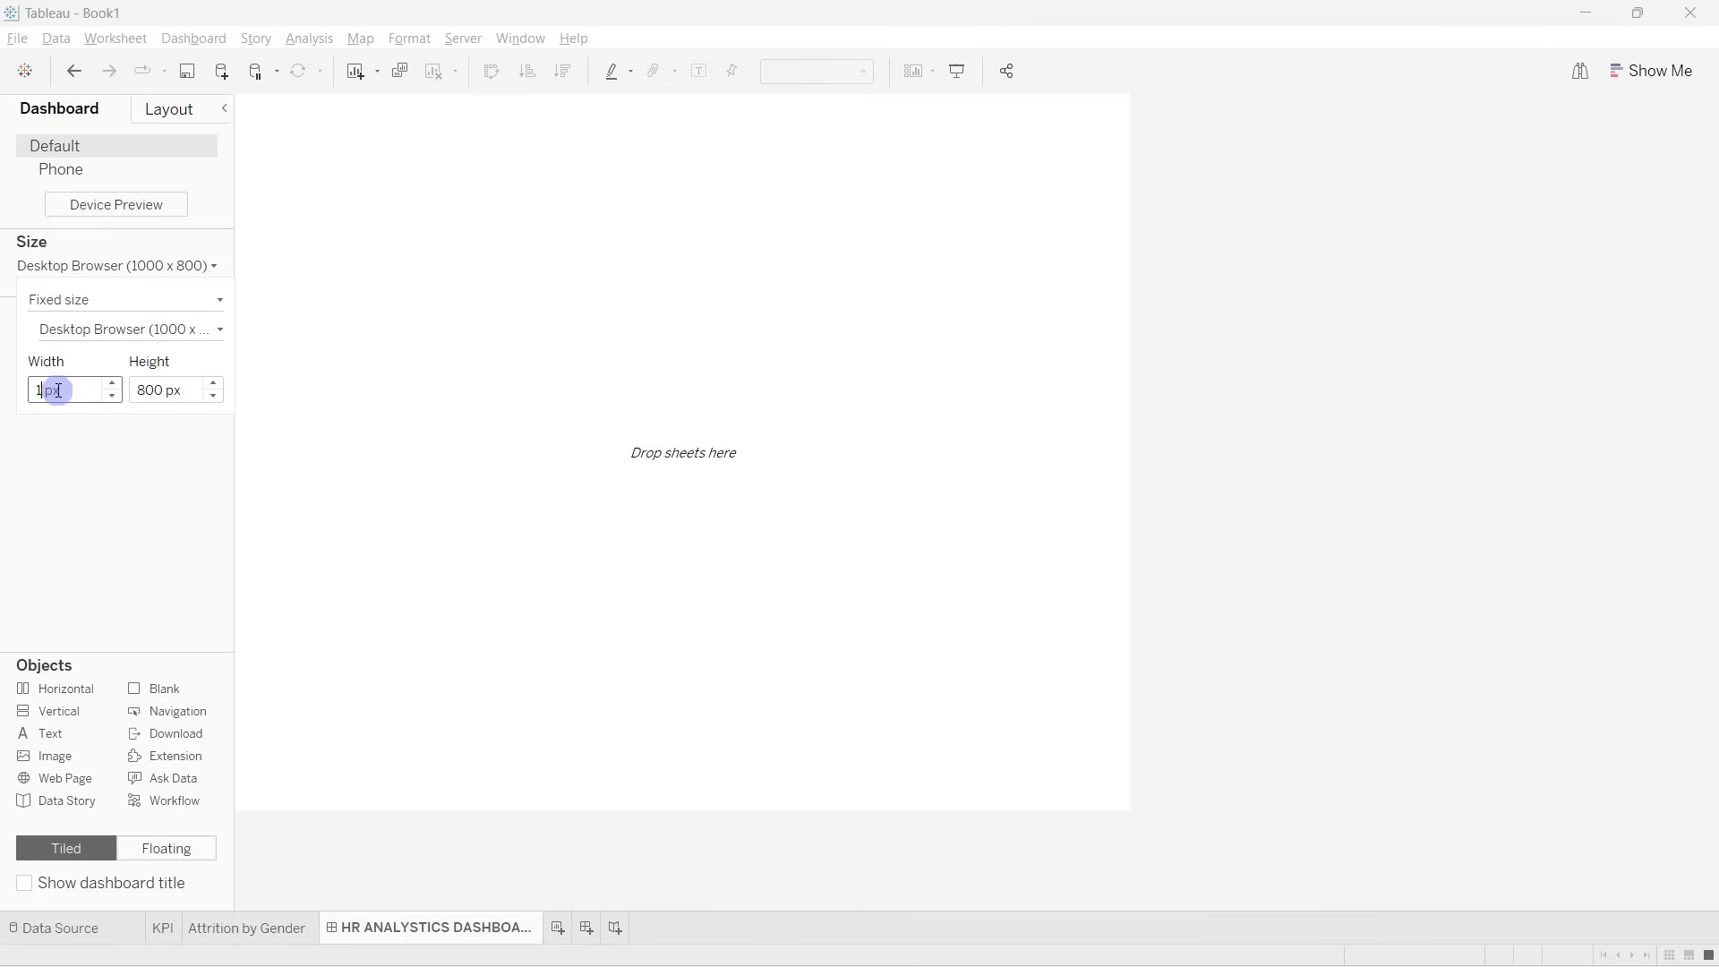
pyautogui.write('580')
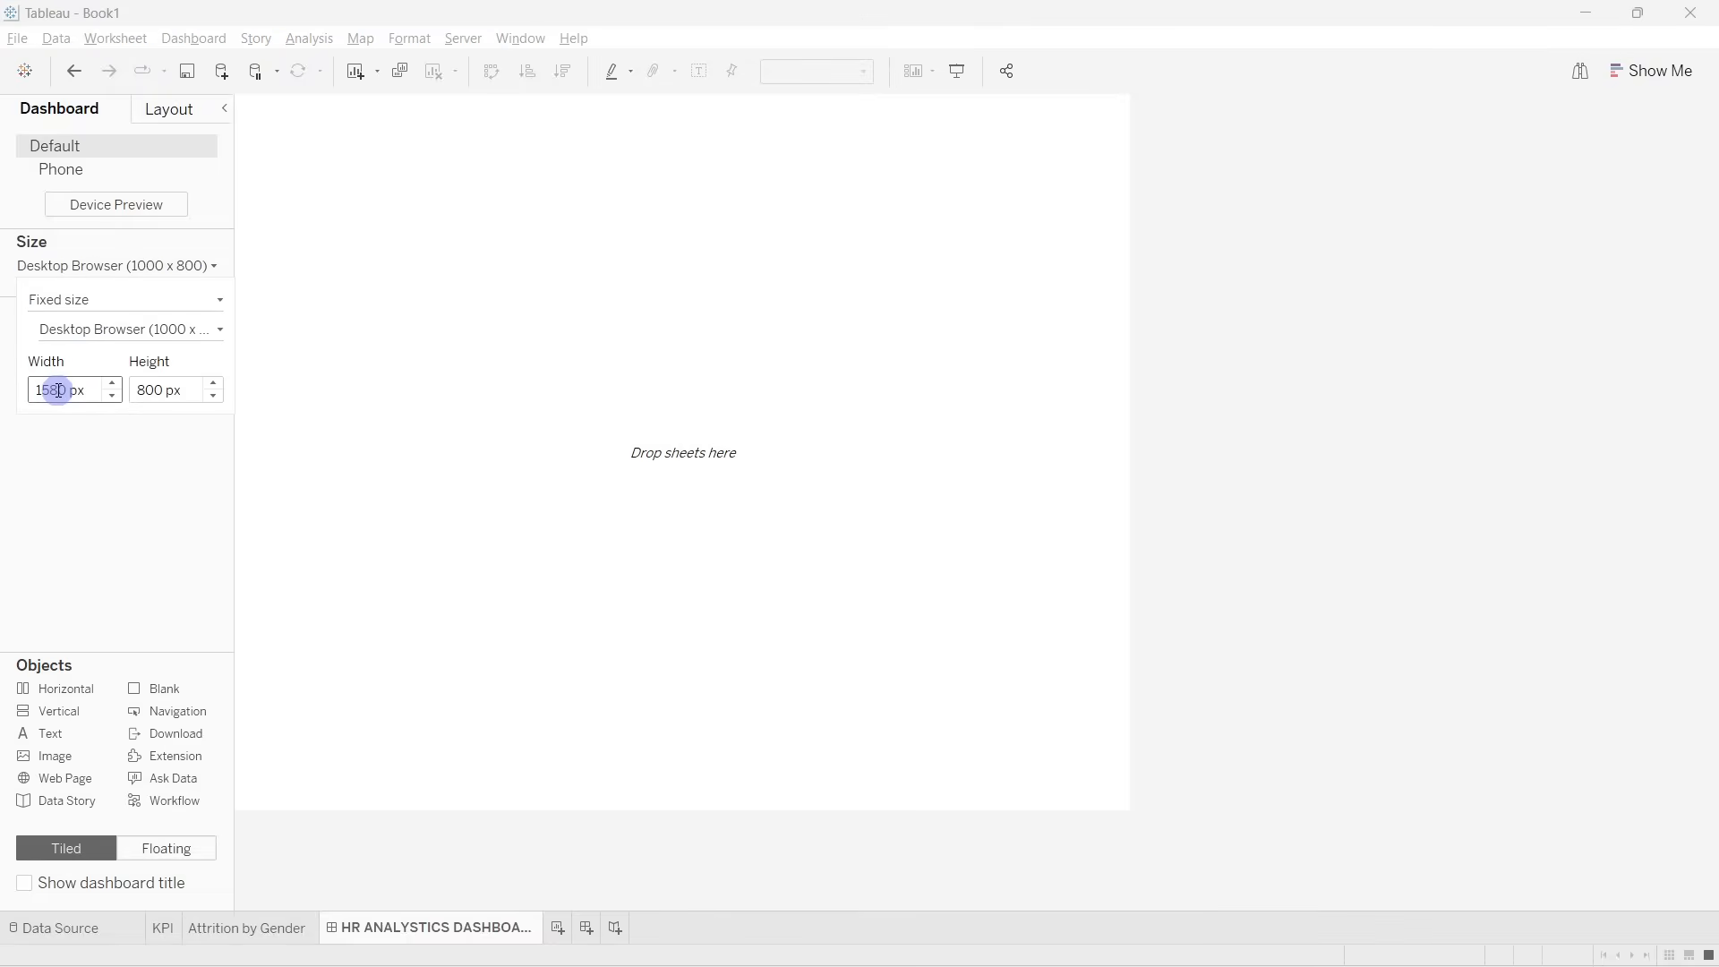
pyautogui.doubleClick(150, 387)
pyautogui.write('900')
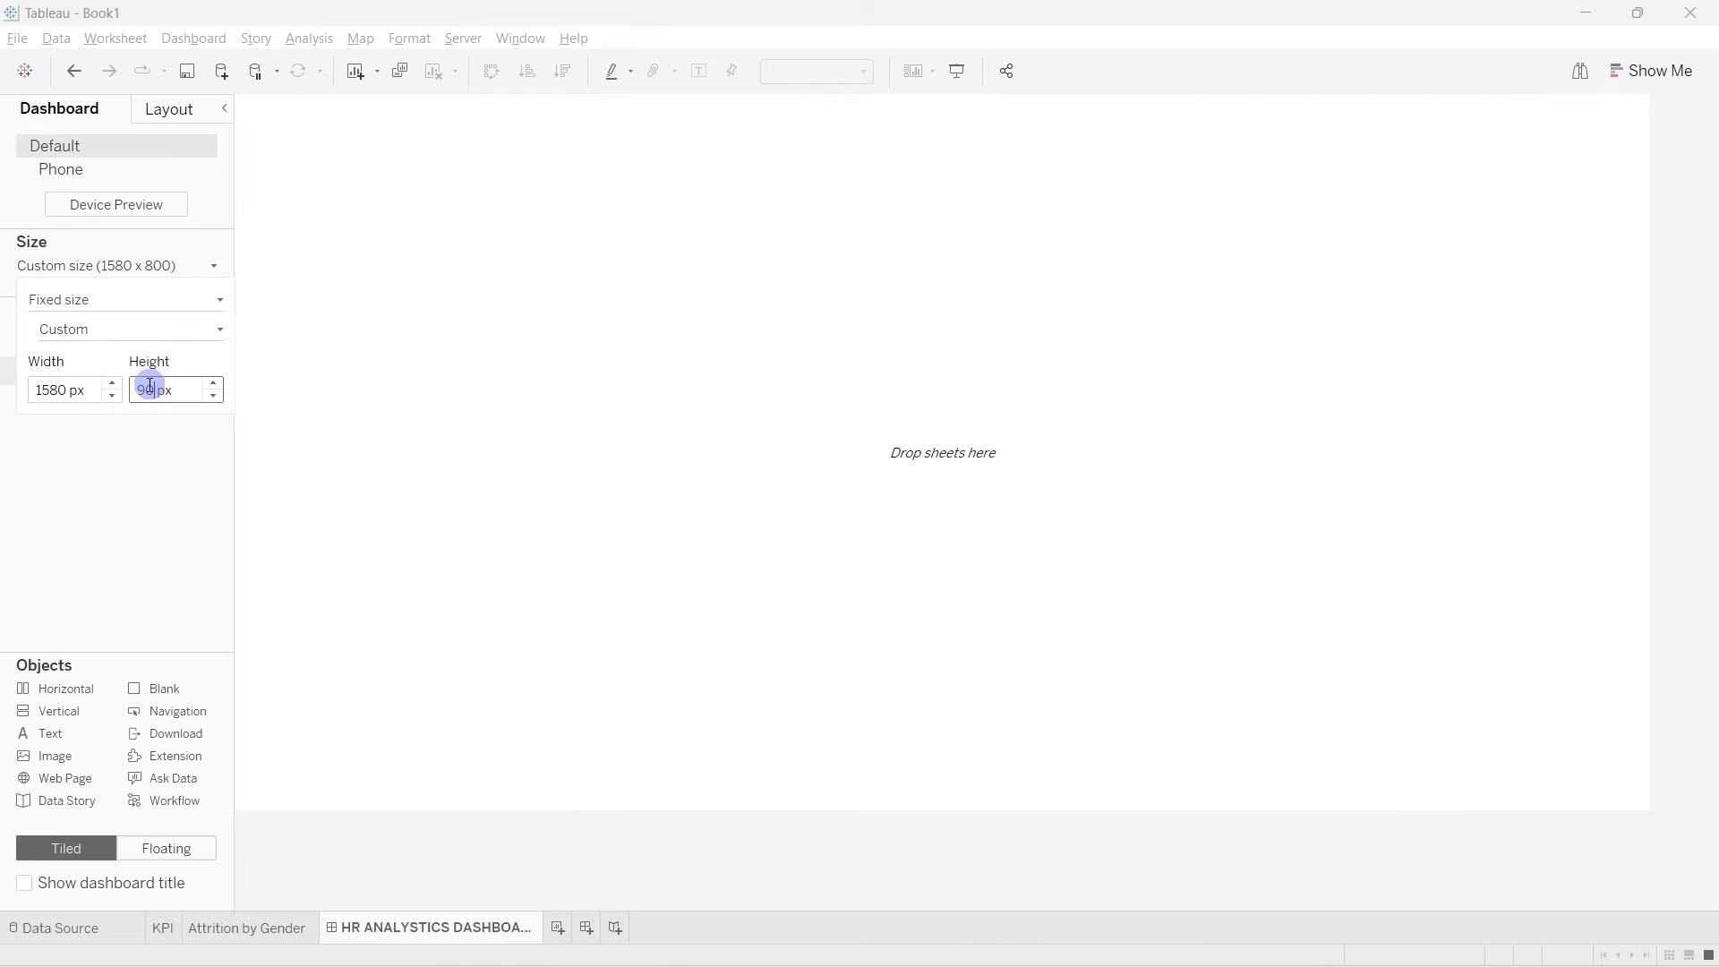
pyautogui.click(1710, 243)
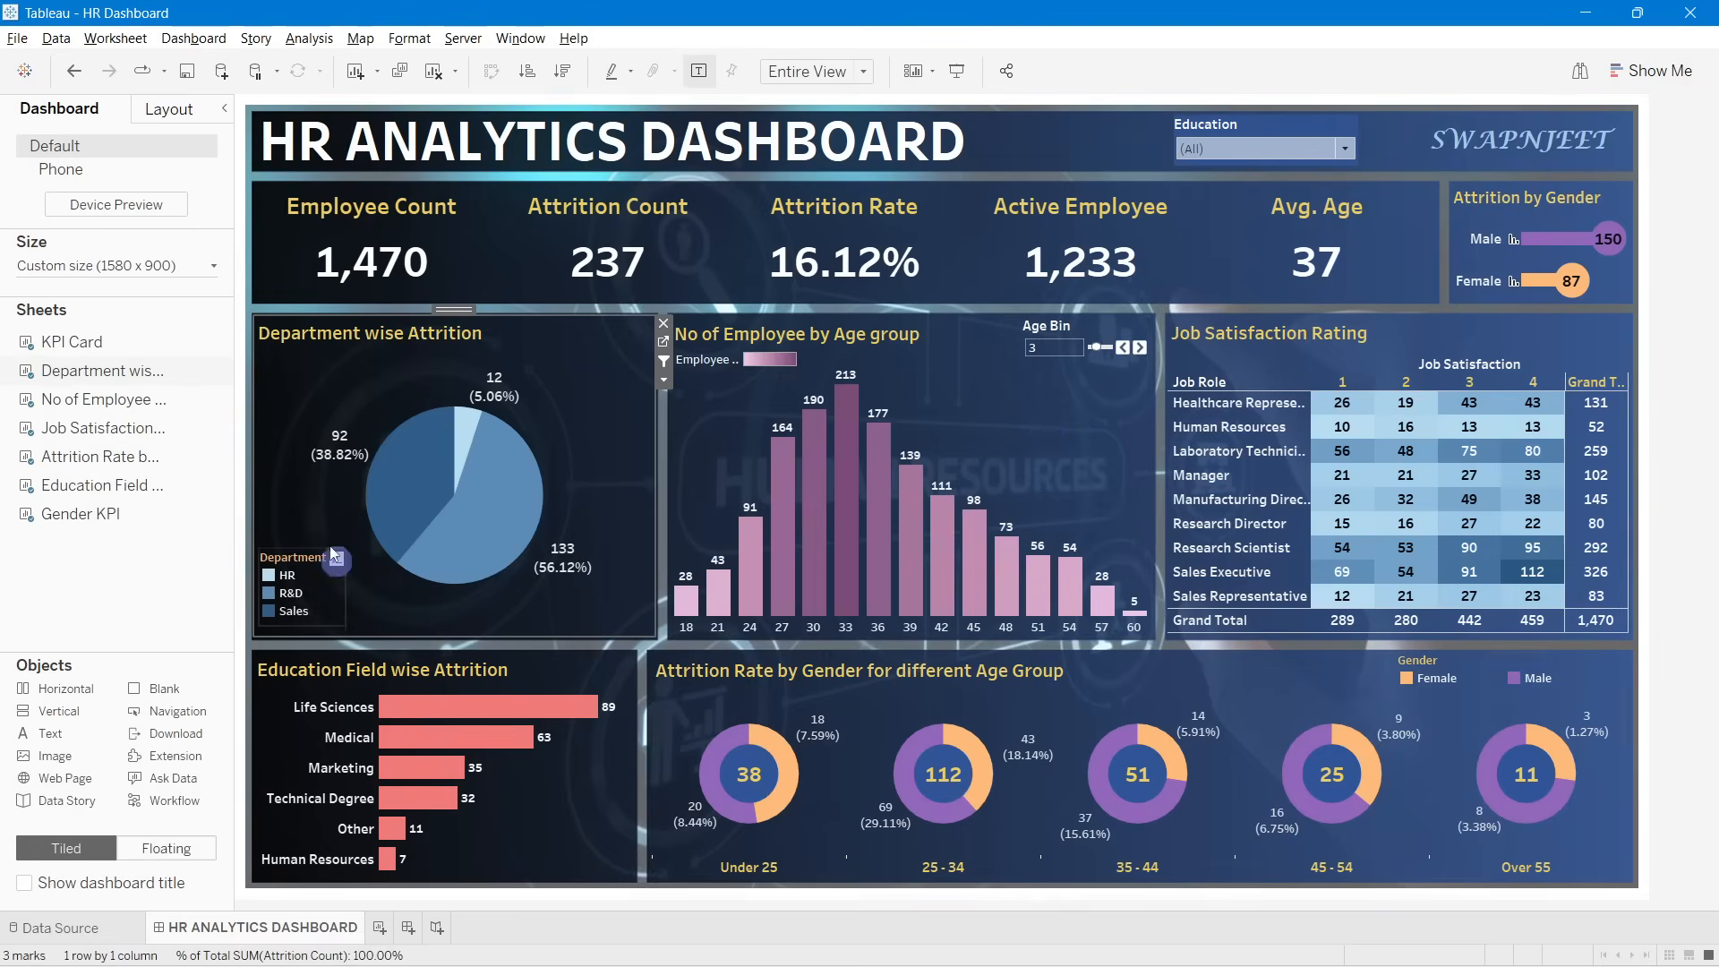
# Step: Switch to HR background.pptx in PowerPoint, deselect the shape on slide 1 and close the formatting pane
pyautogui.click(1717, 360)
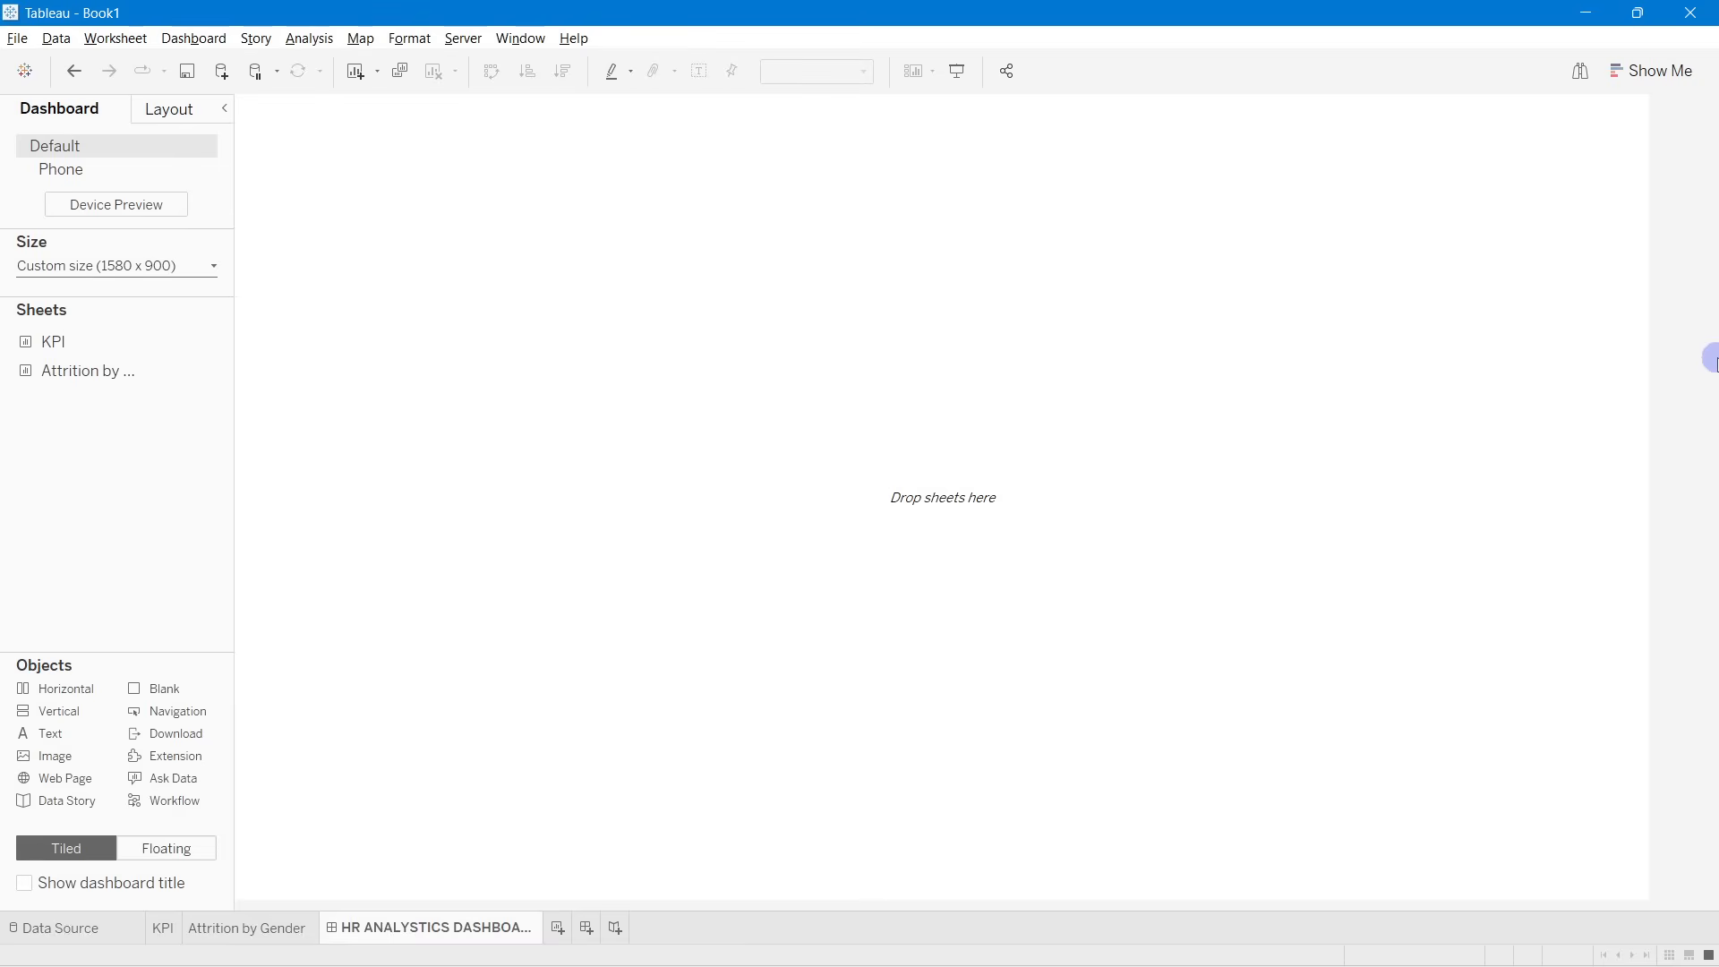
pyautogui.click(1116, 940)
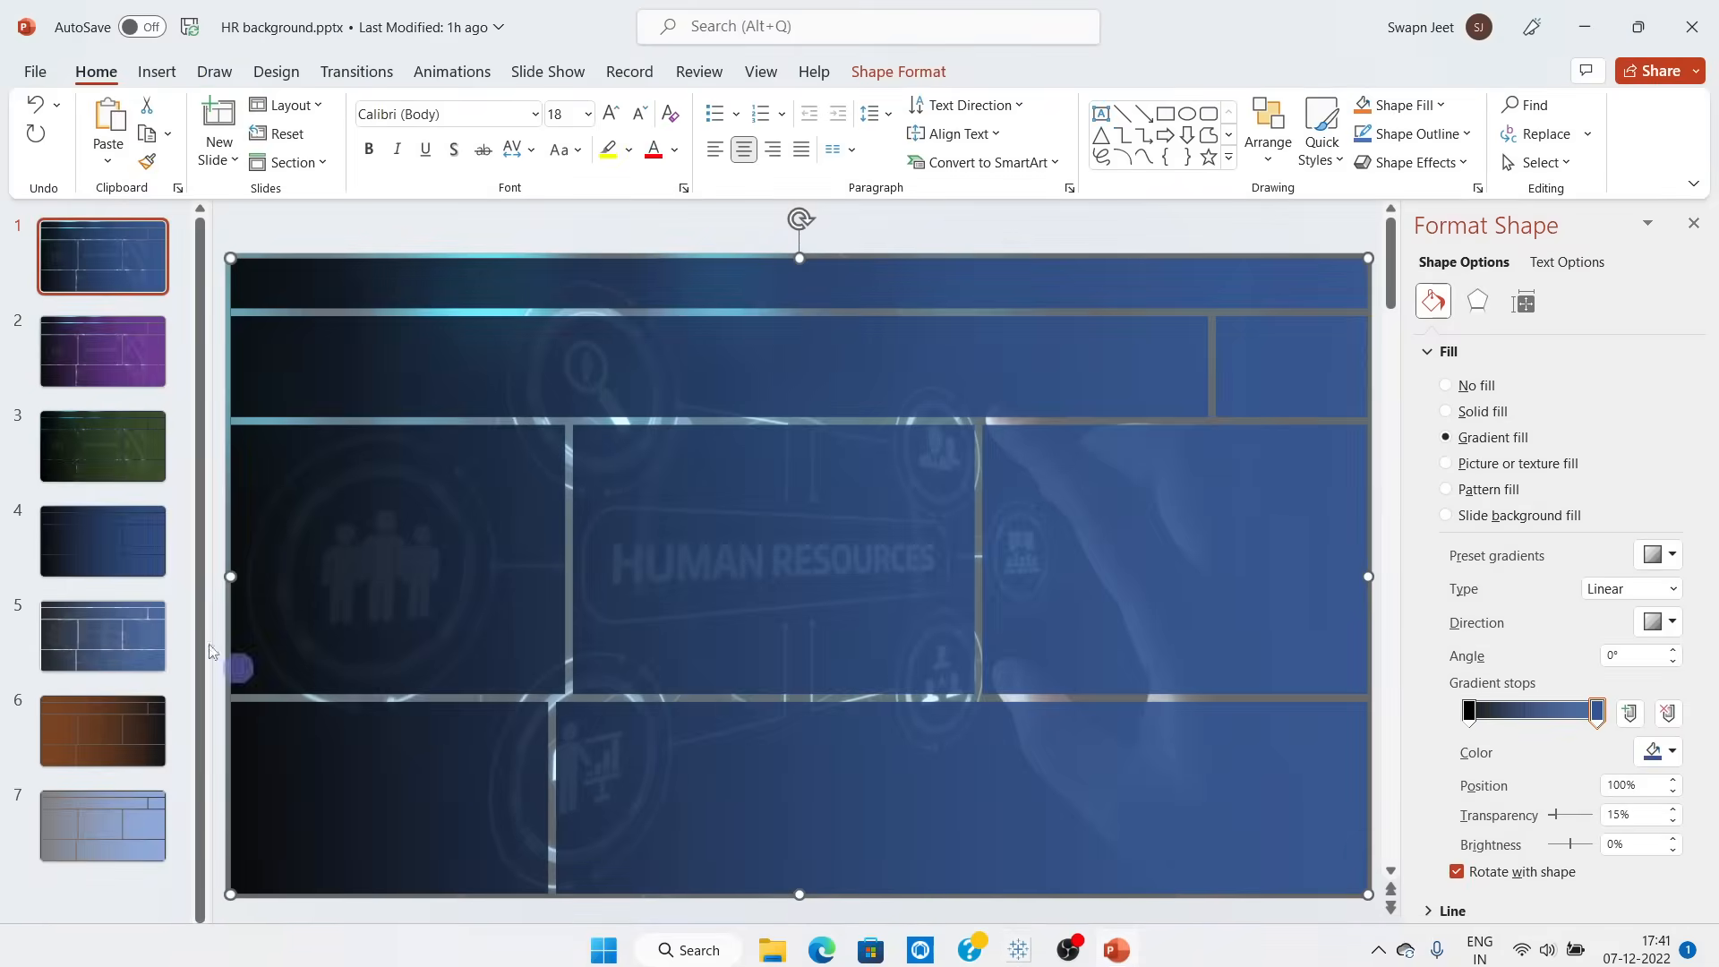
pyautogui.click(270, 221)
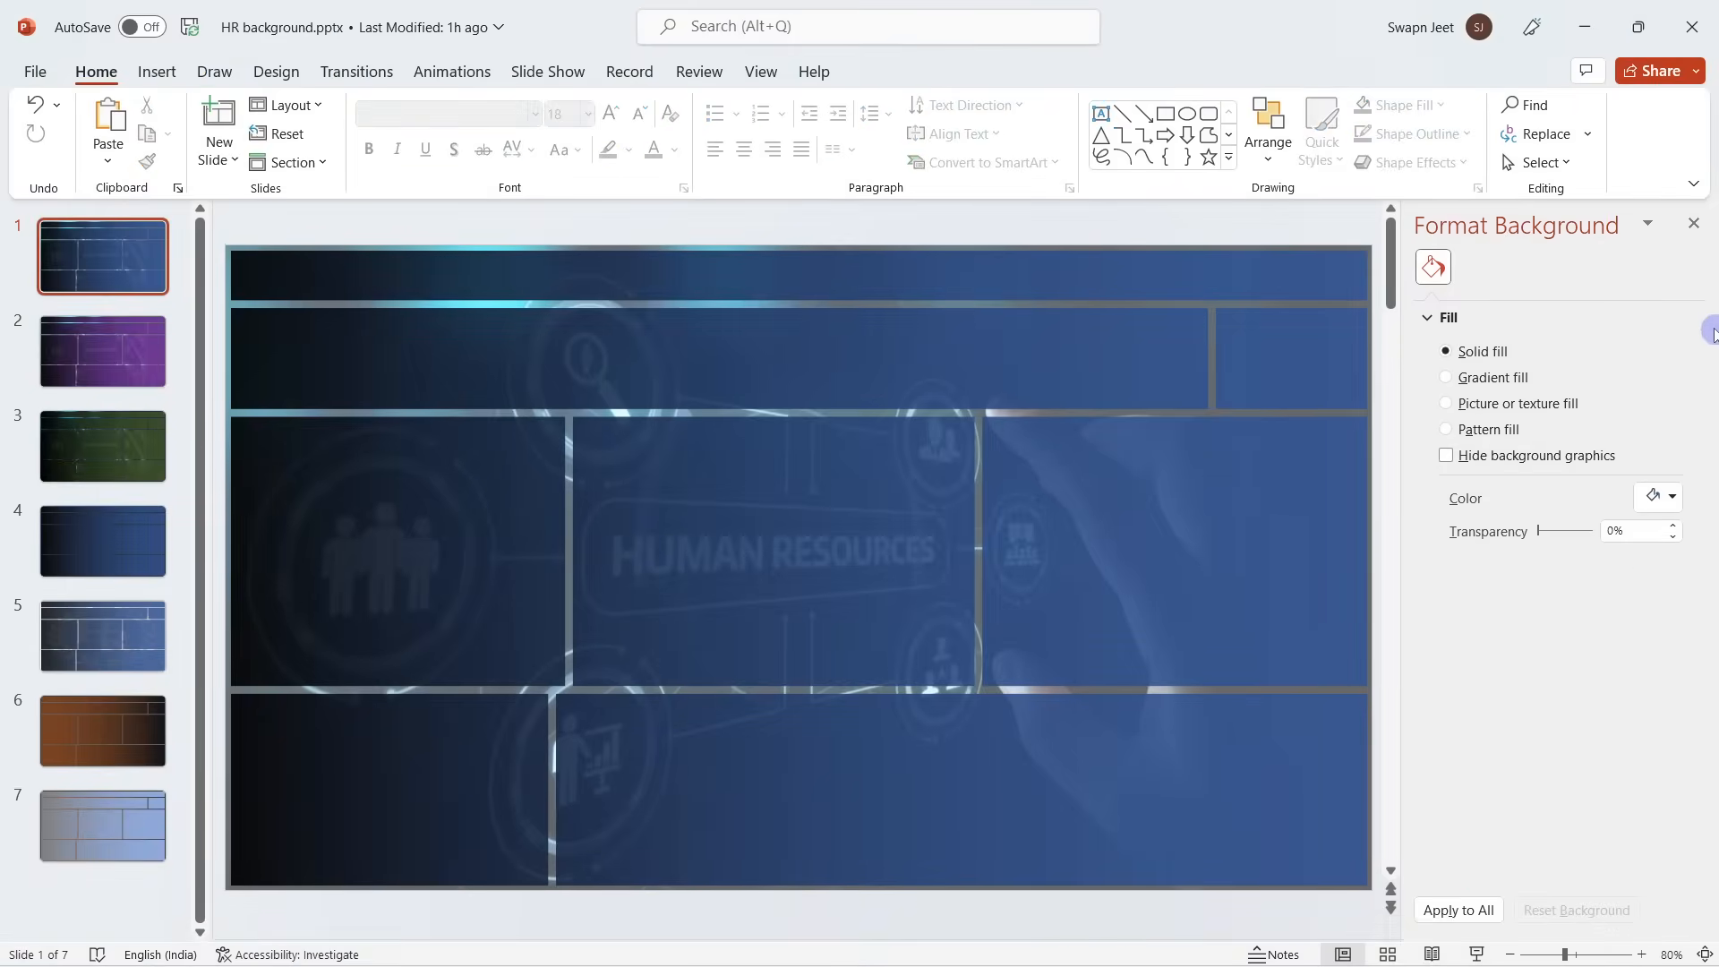
pyautogui.click(1693, 223)
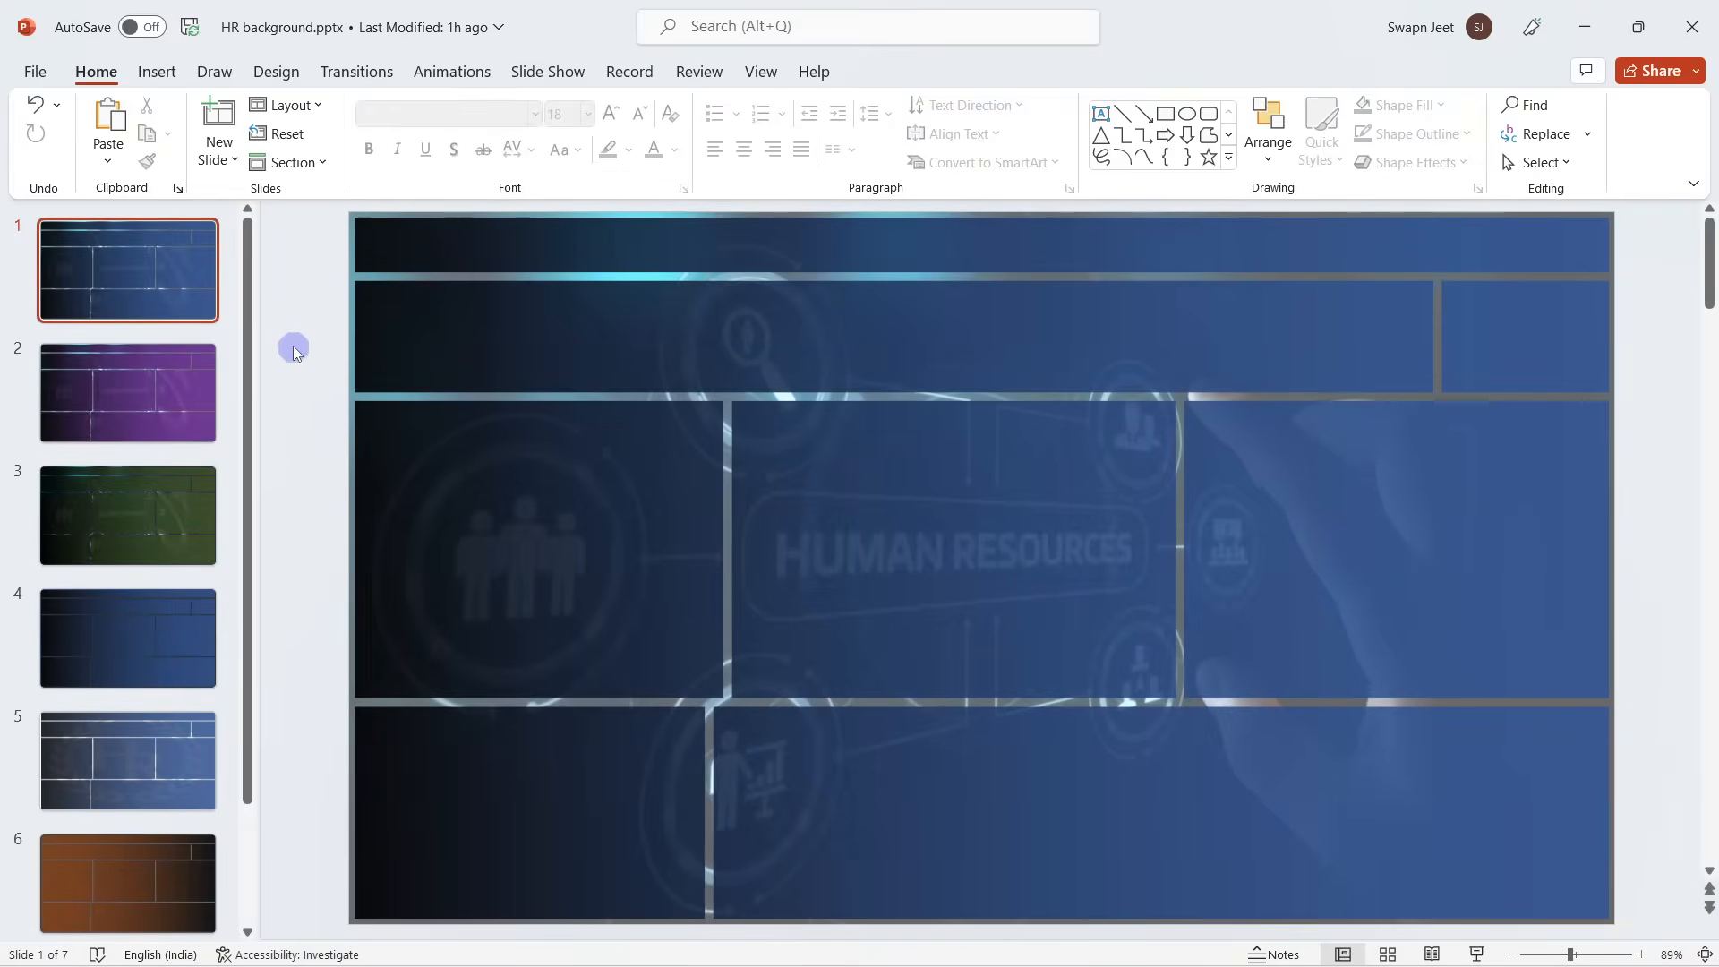
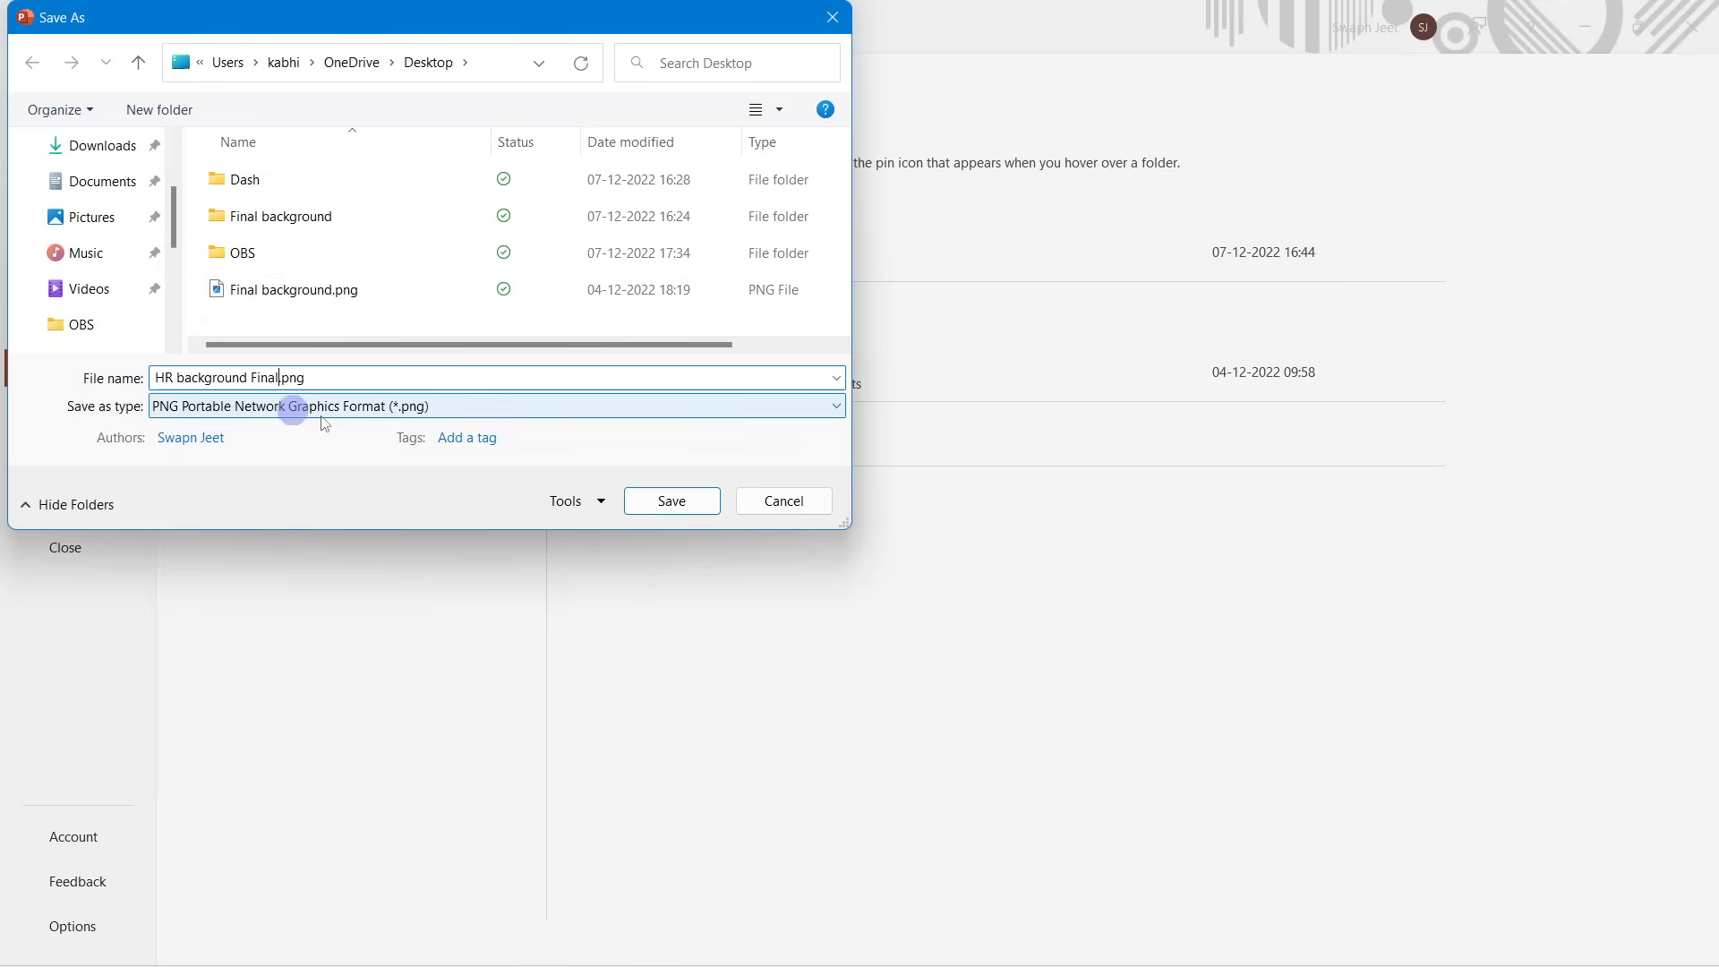
# Step: Export only the current slide to the Desktop as the PNG image HR background Final.png
pyautogui.click(706, 502)
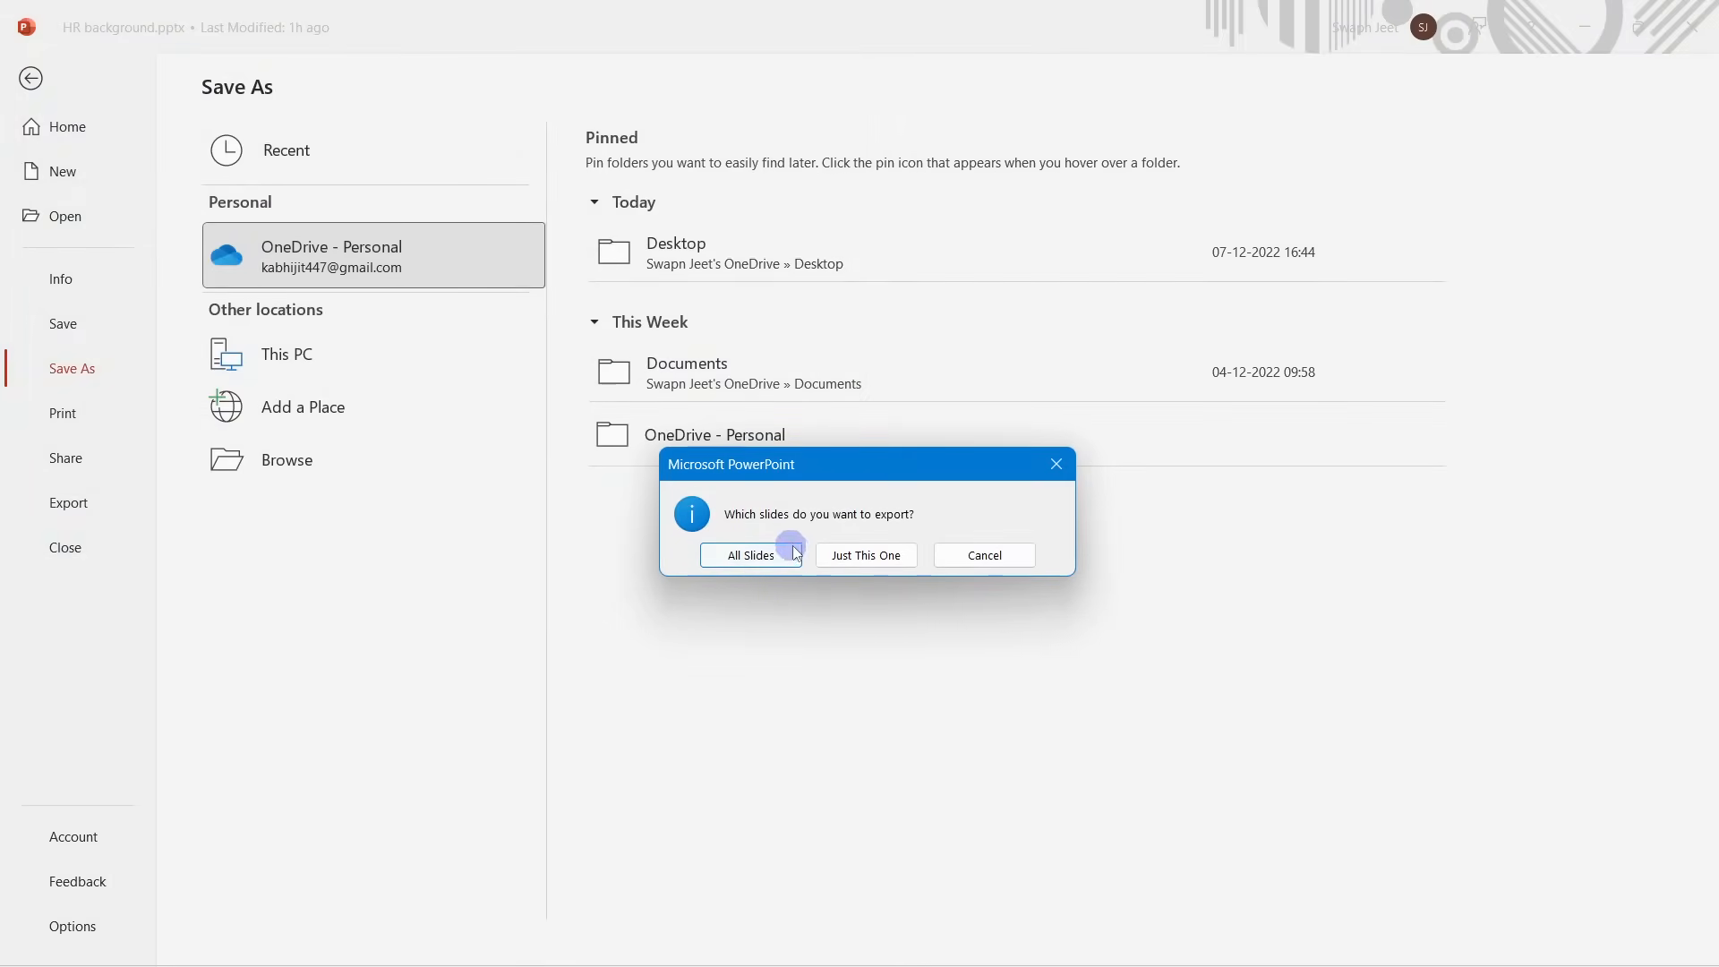
pyautogui.click(872, 555)
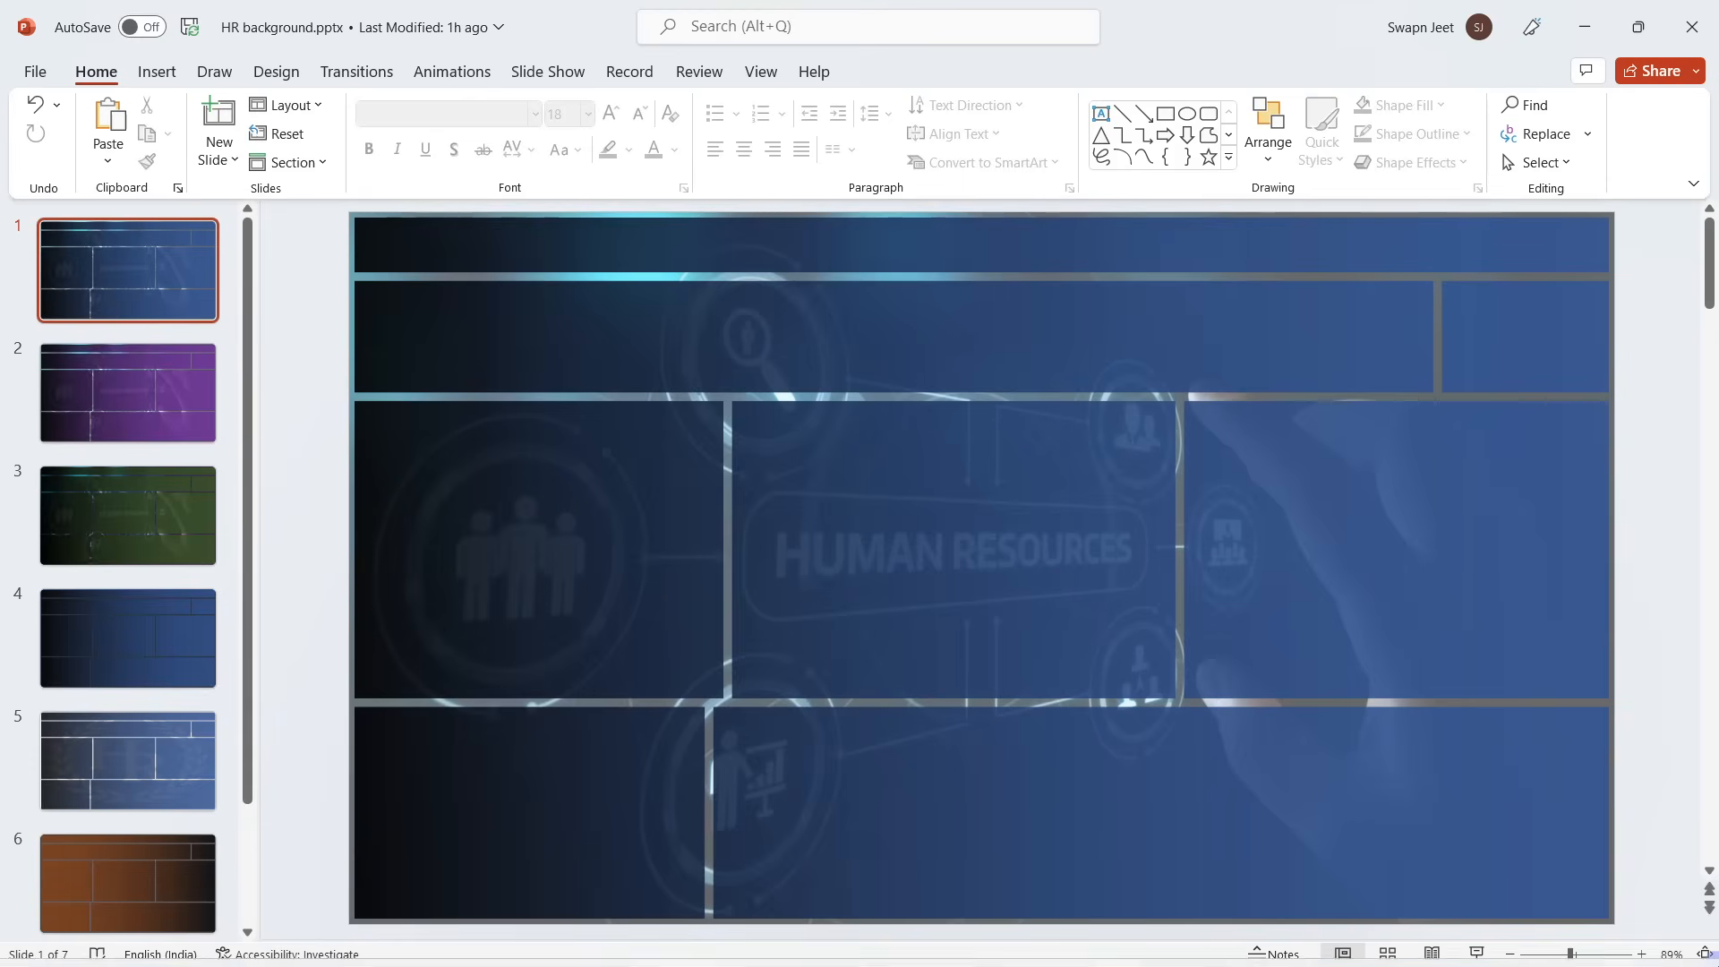
# Step: Inspect the exported HR background Final.png from the desktop in the image viewer and close it
pyautogui.click(1716, 960)
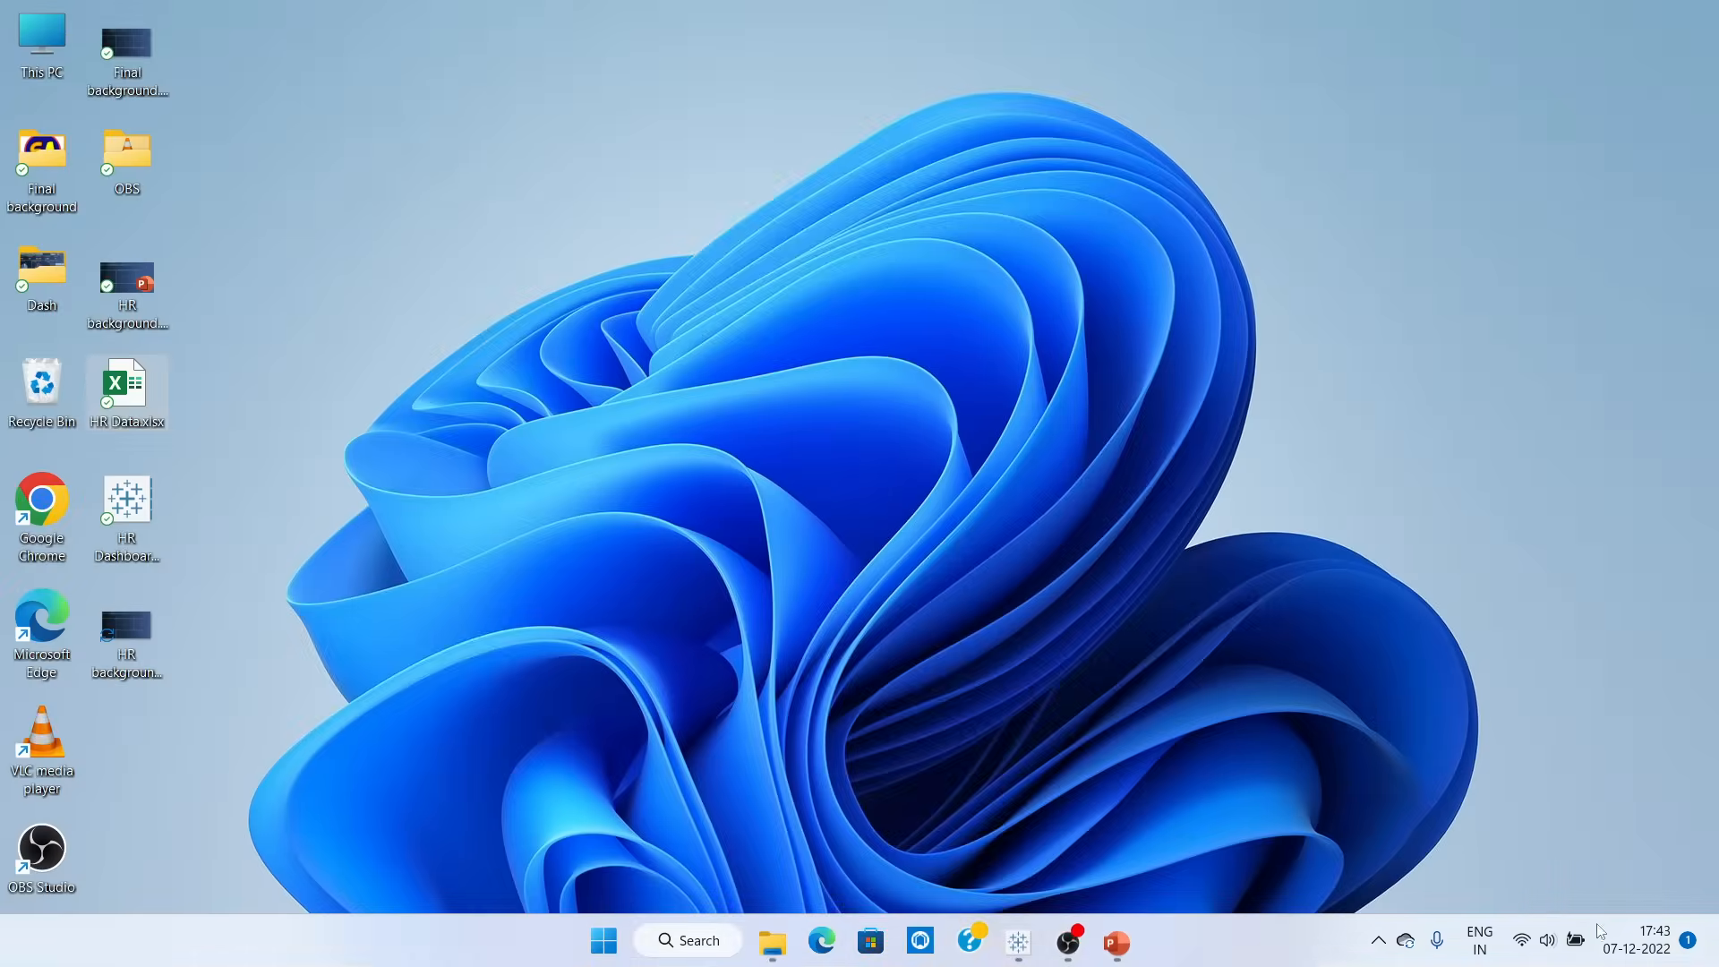
pyautogui.doubleClick(151, 675)
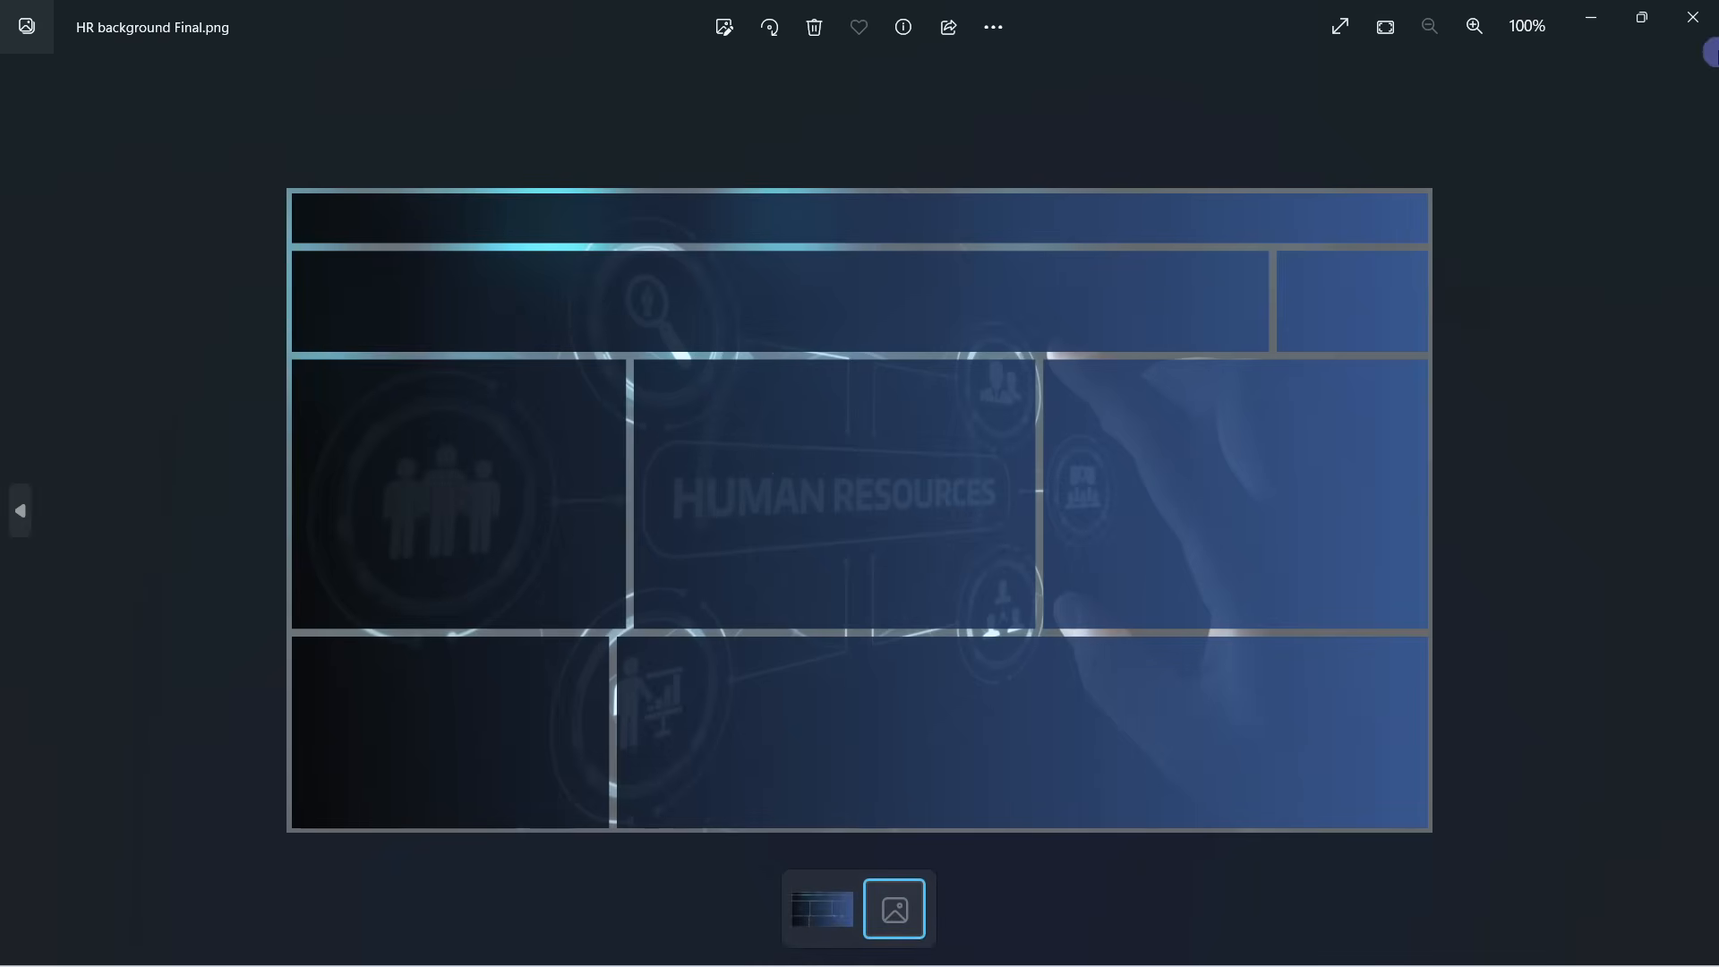
pyautogui.click(1692, 17)
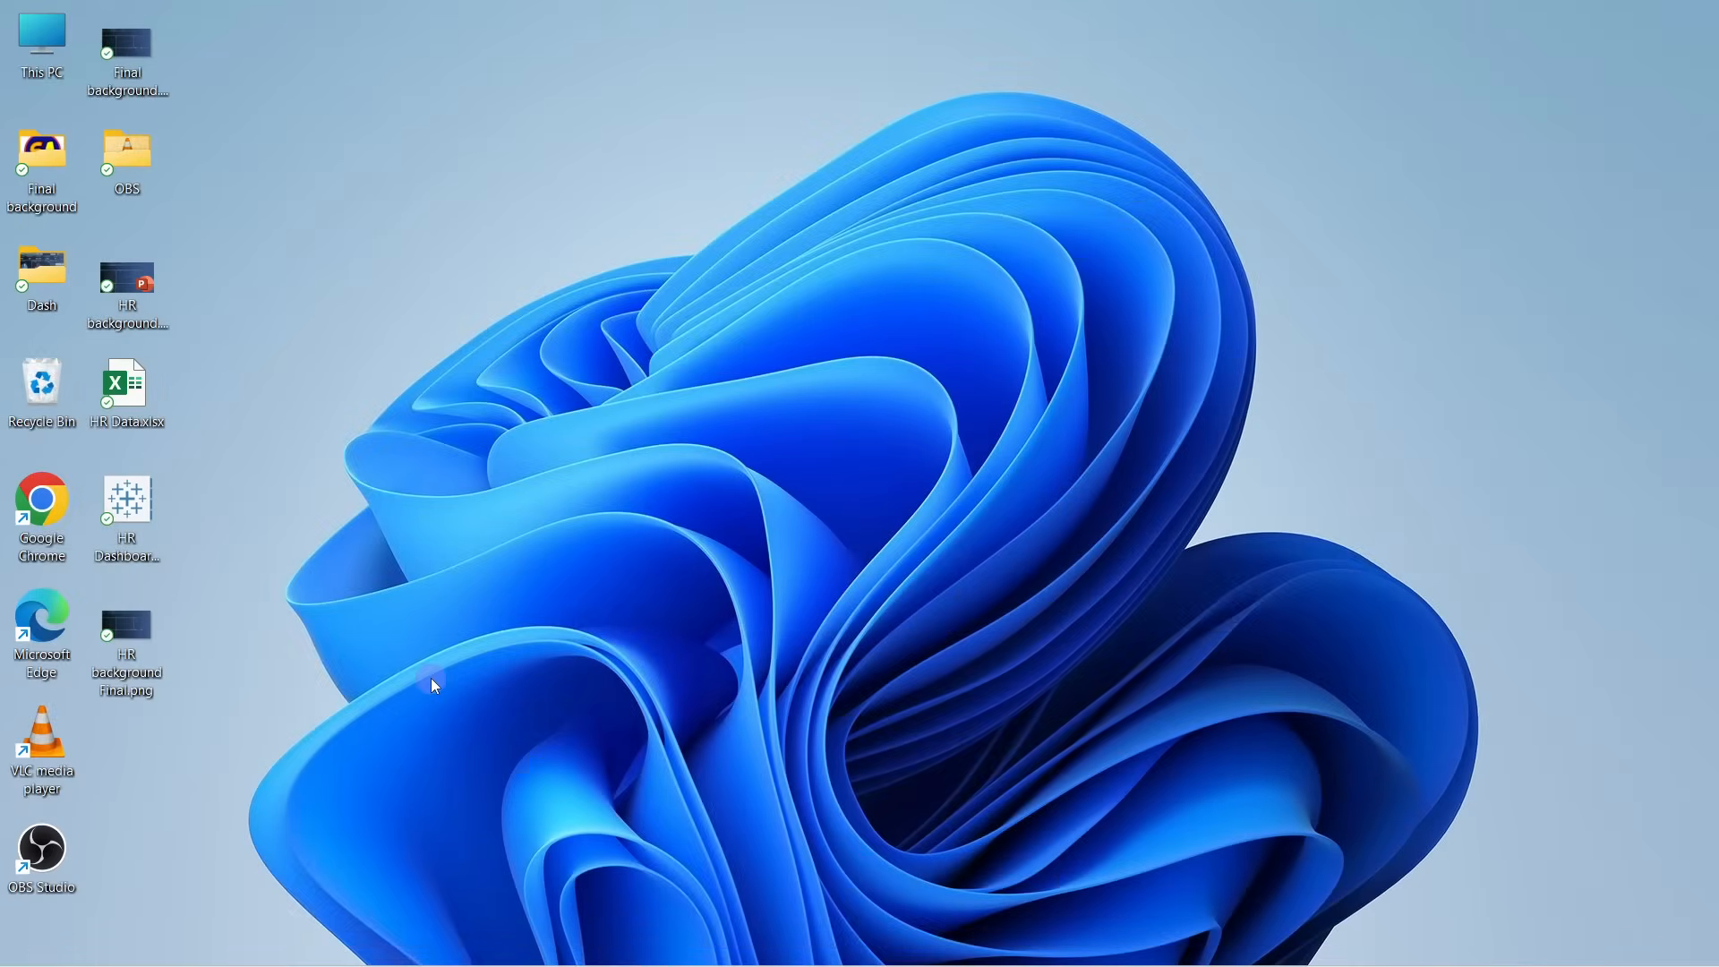
# Step: Switch to the Book1 workbook in Tableau and add HR background Final.png to the dashboard as a fitted, centered image object
pyautogui.moveTo(1032, 951)
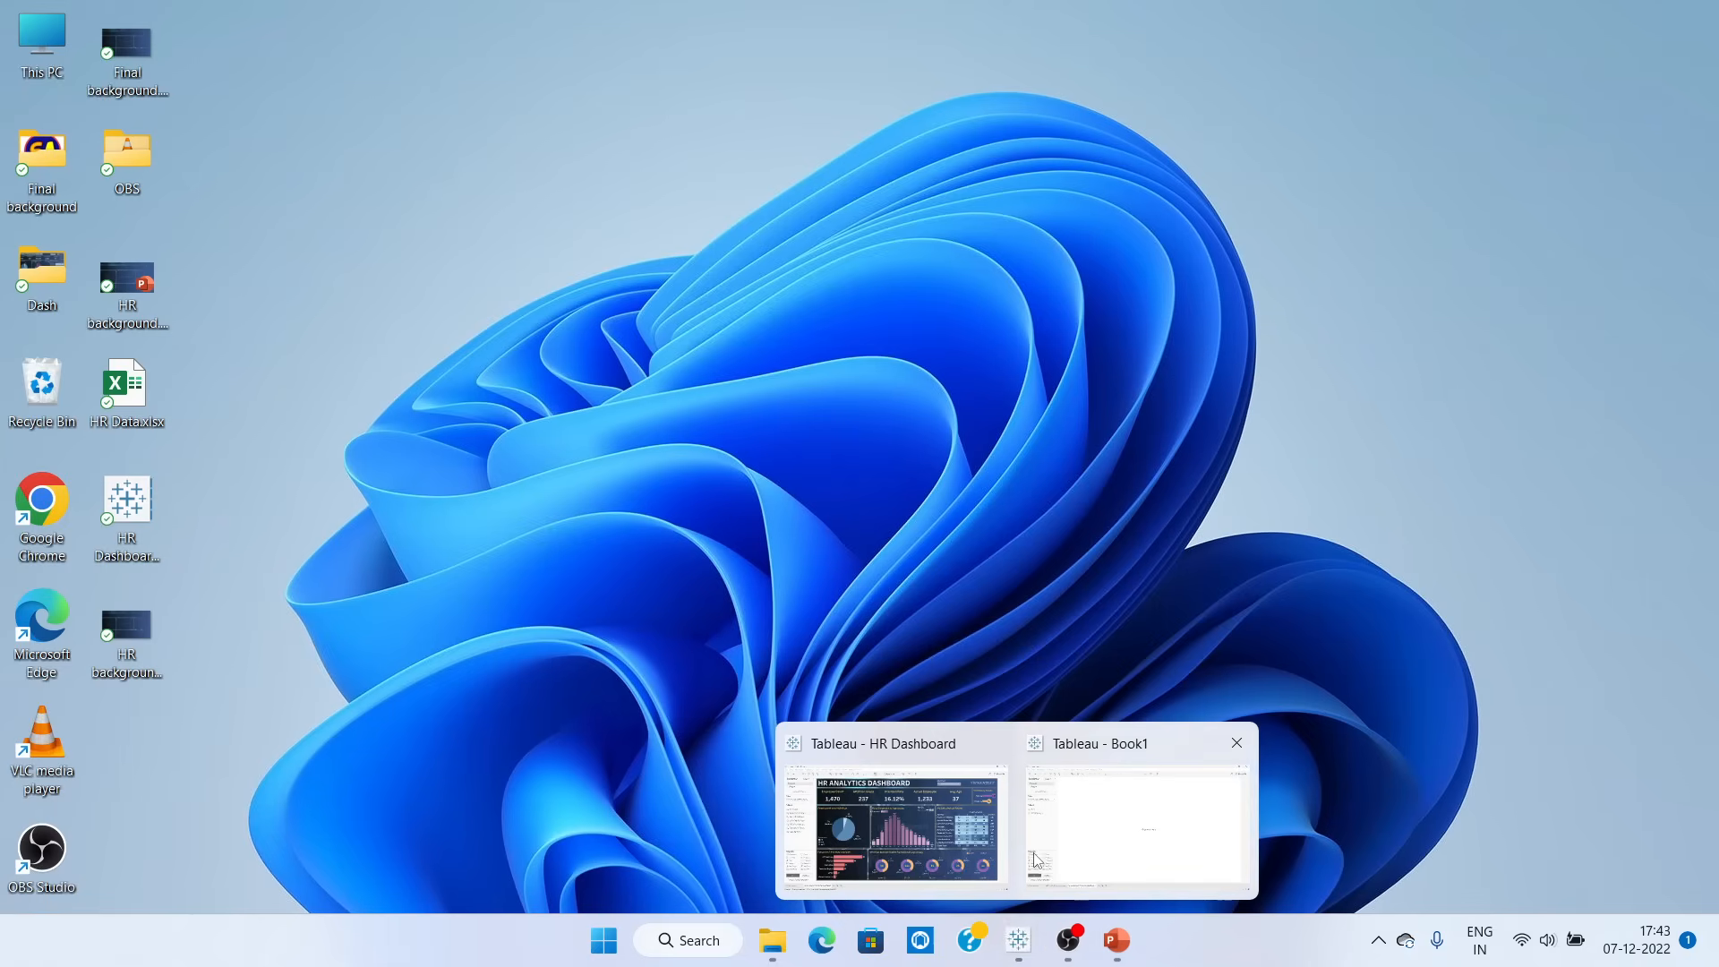
pyautogui.click(1119, 831)
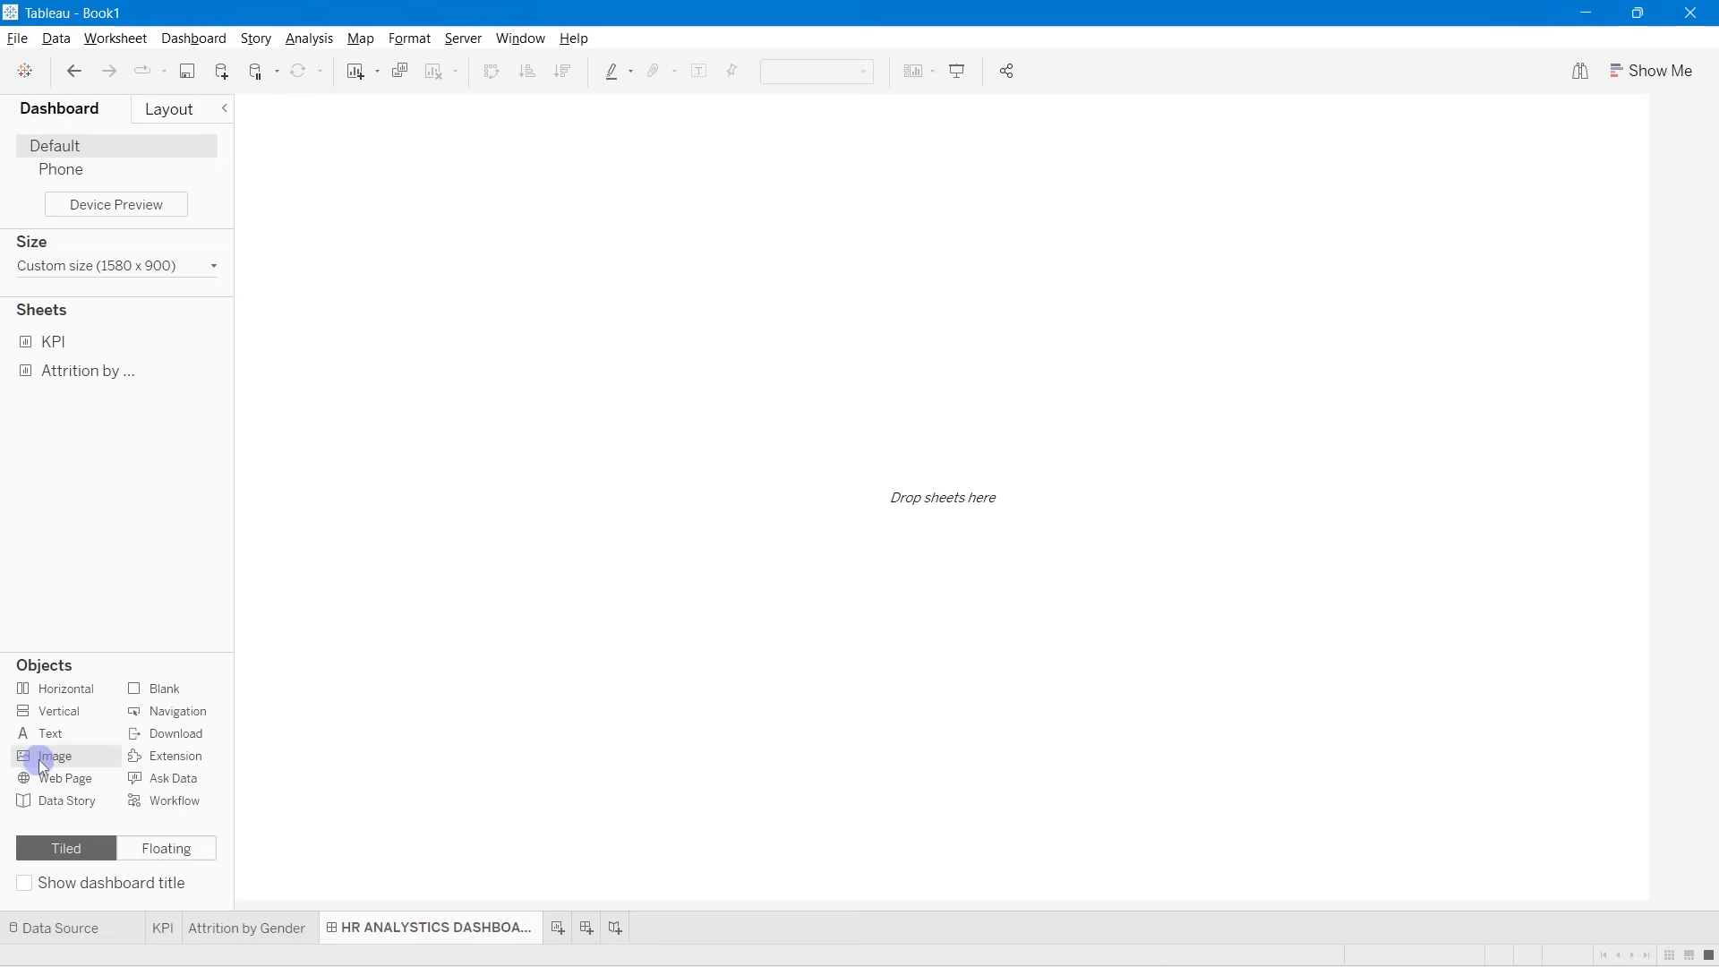
pyautogui.moveTo(66, 756); pyautogui.dragTo(625, 455)
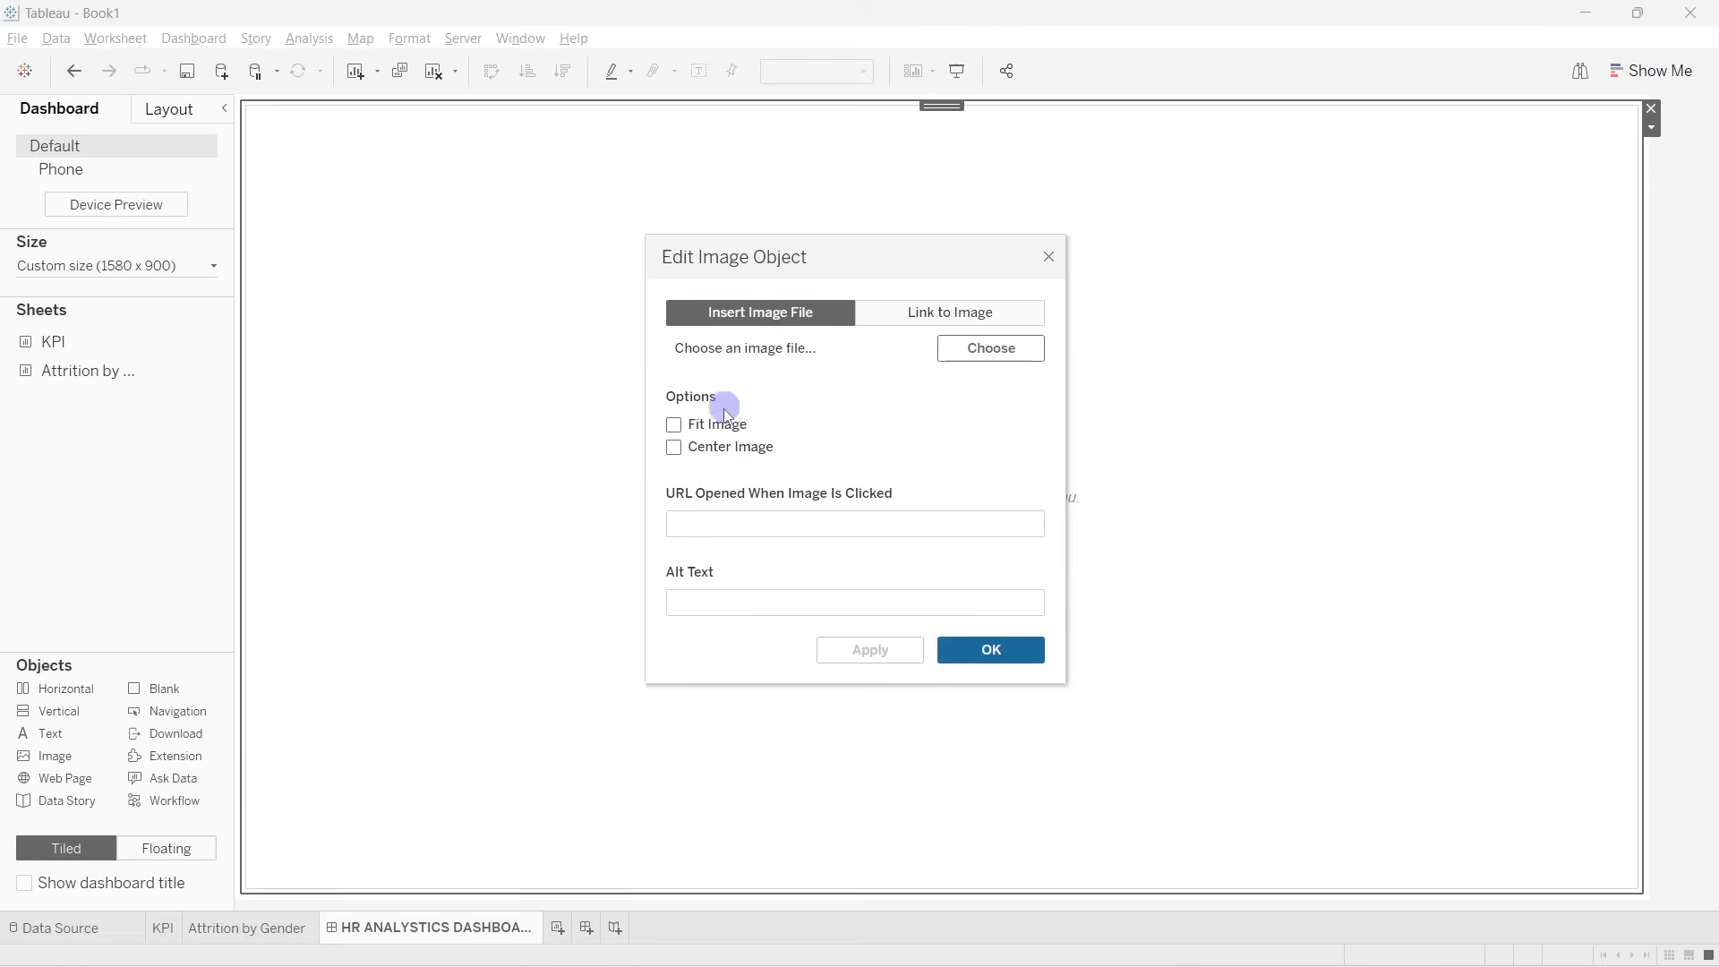
pyautogui.click(676, 424)
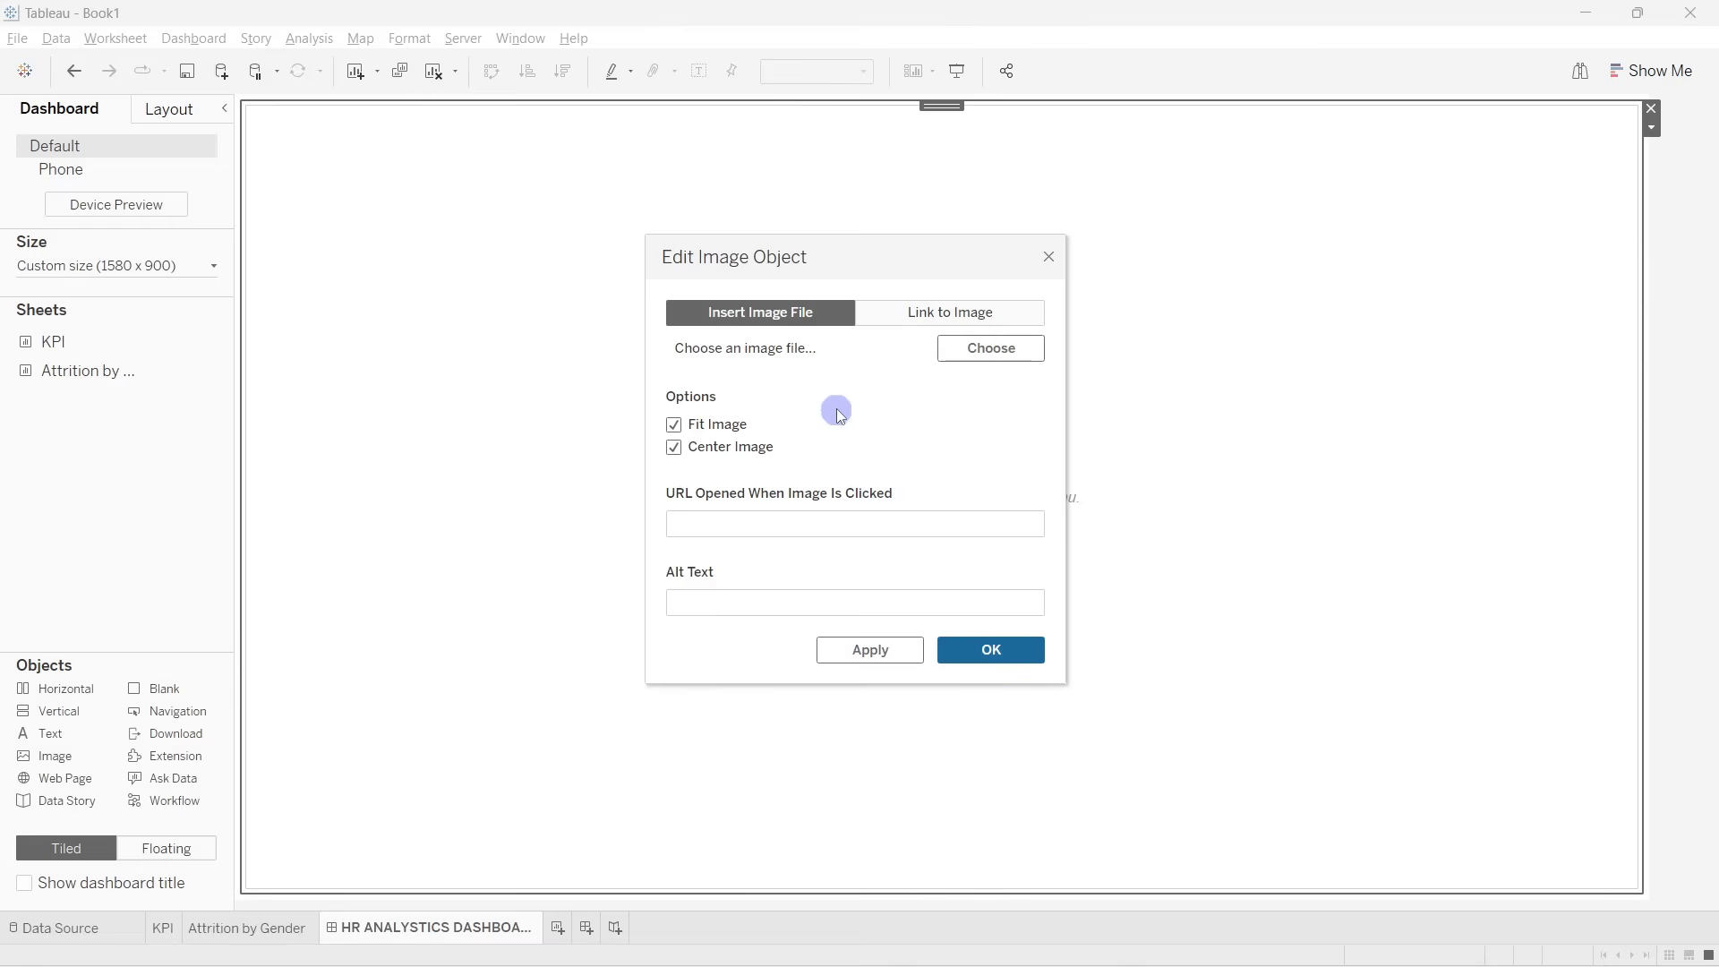
pyautogui.click(1015, 350)
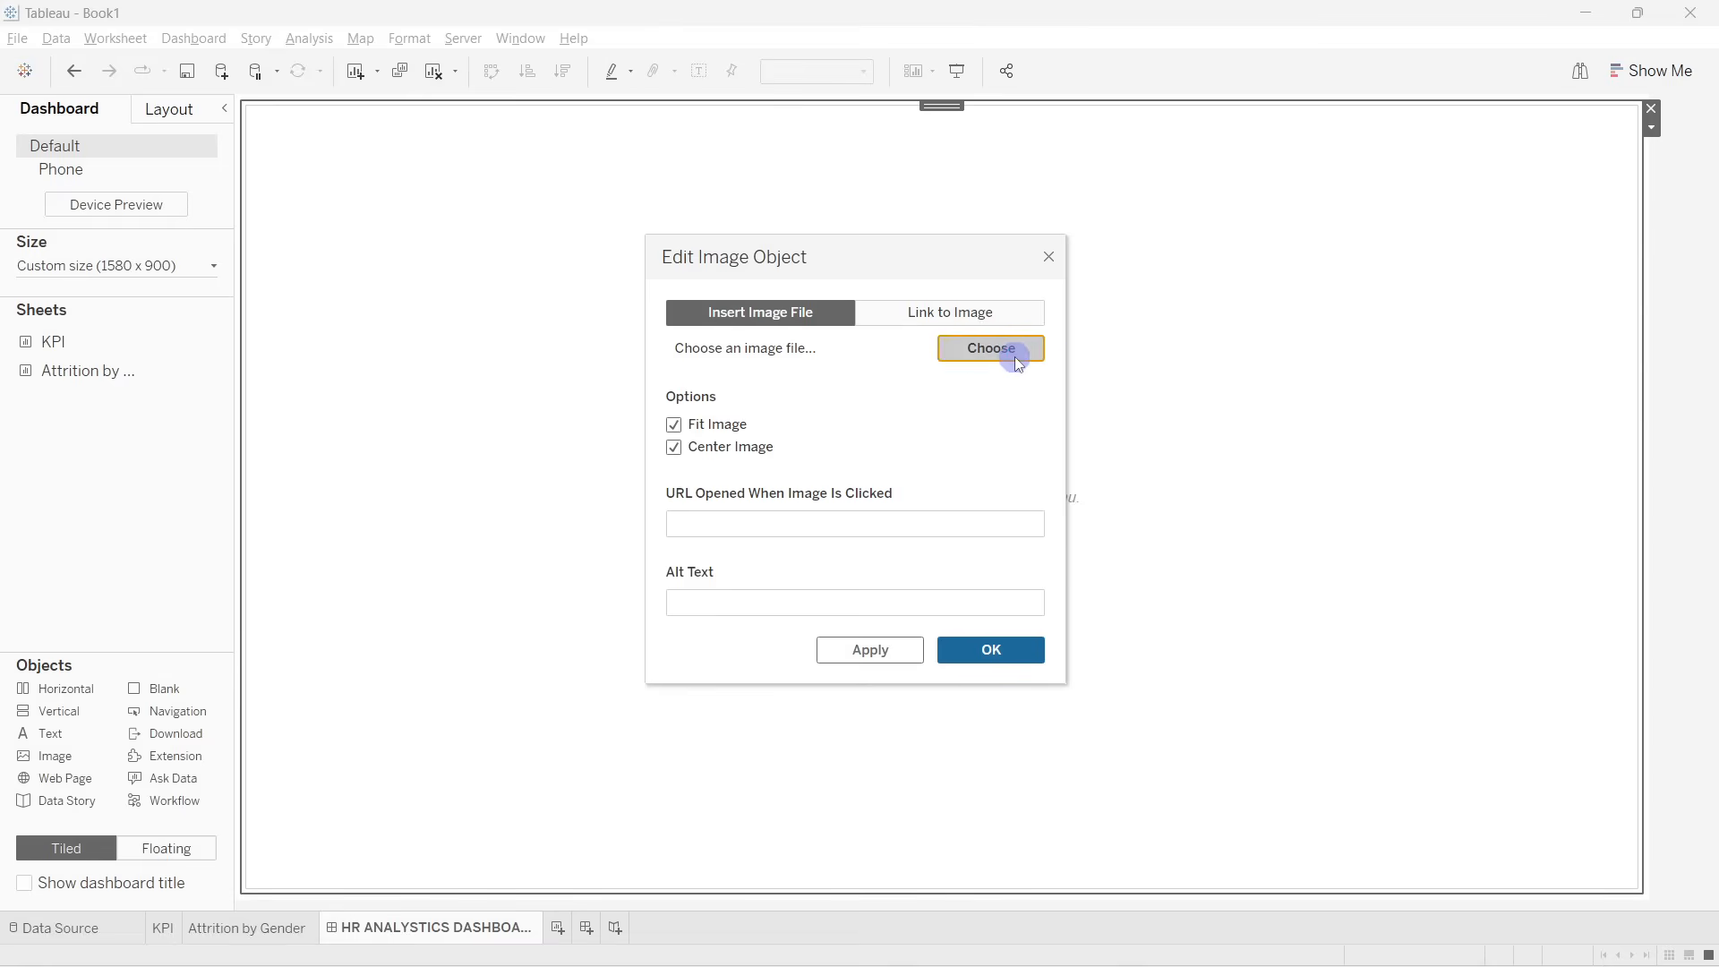
pyautogui.click(965, 557)
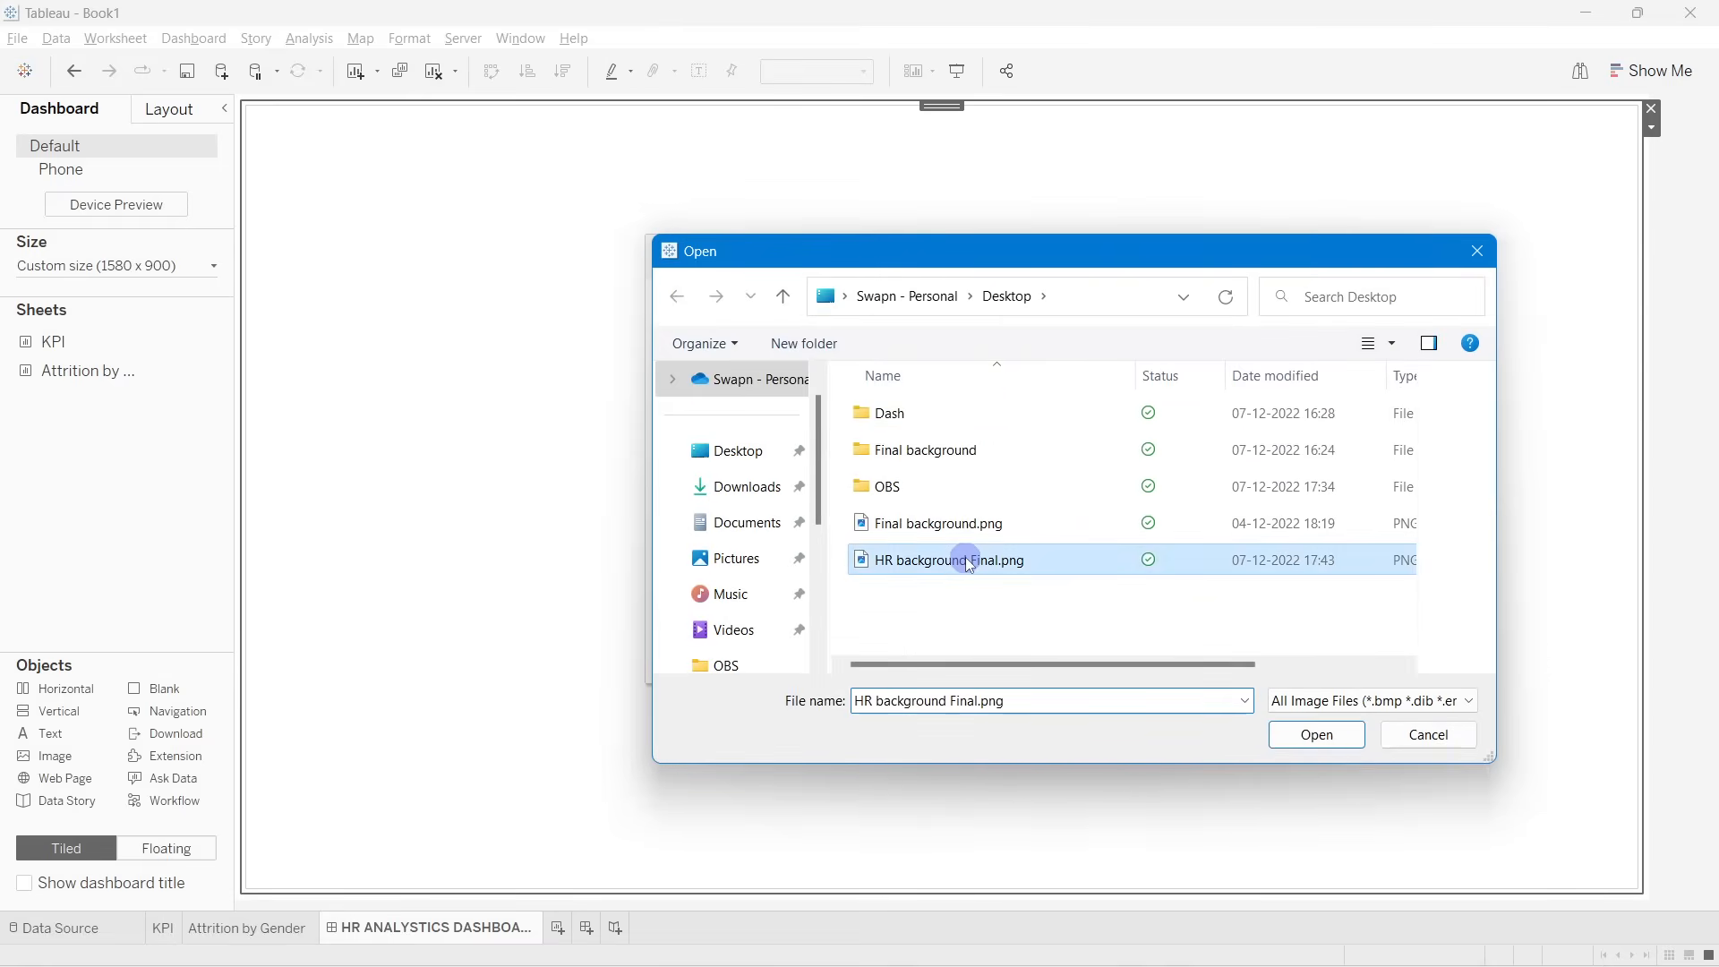
pyautogui.click(1334, 739)
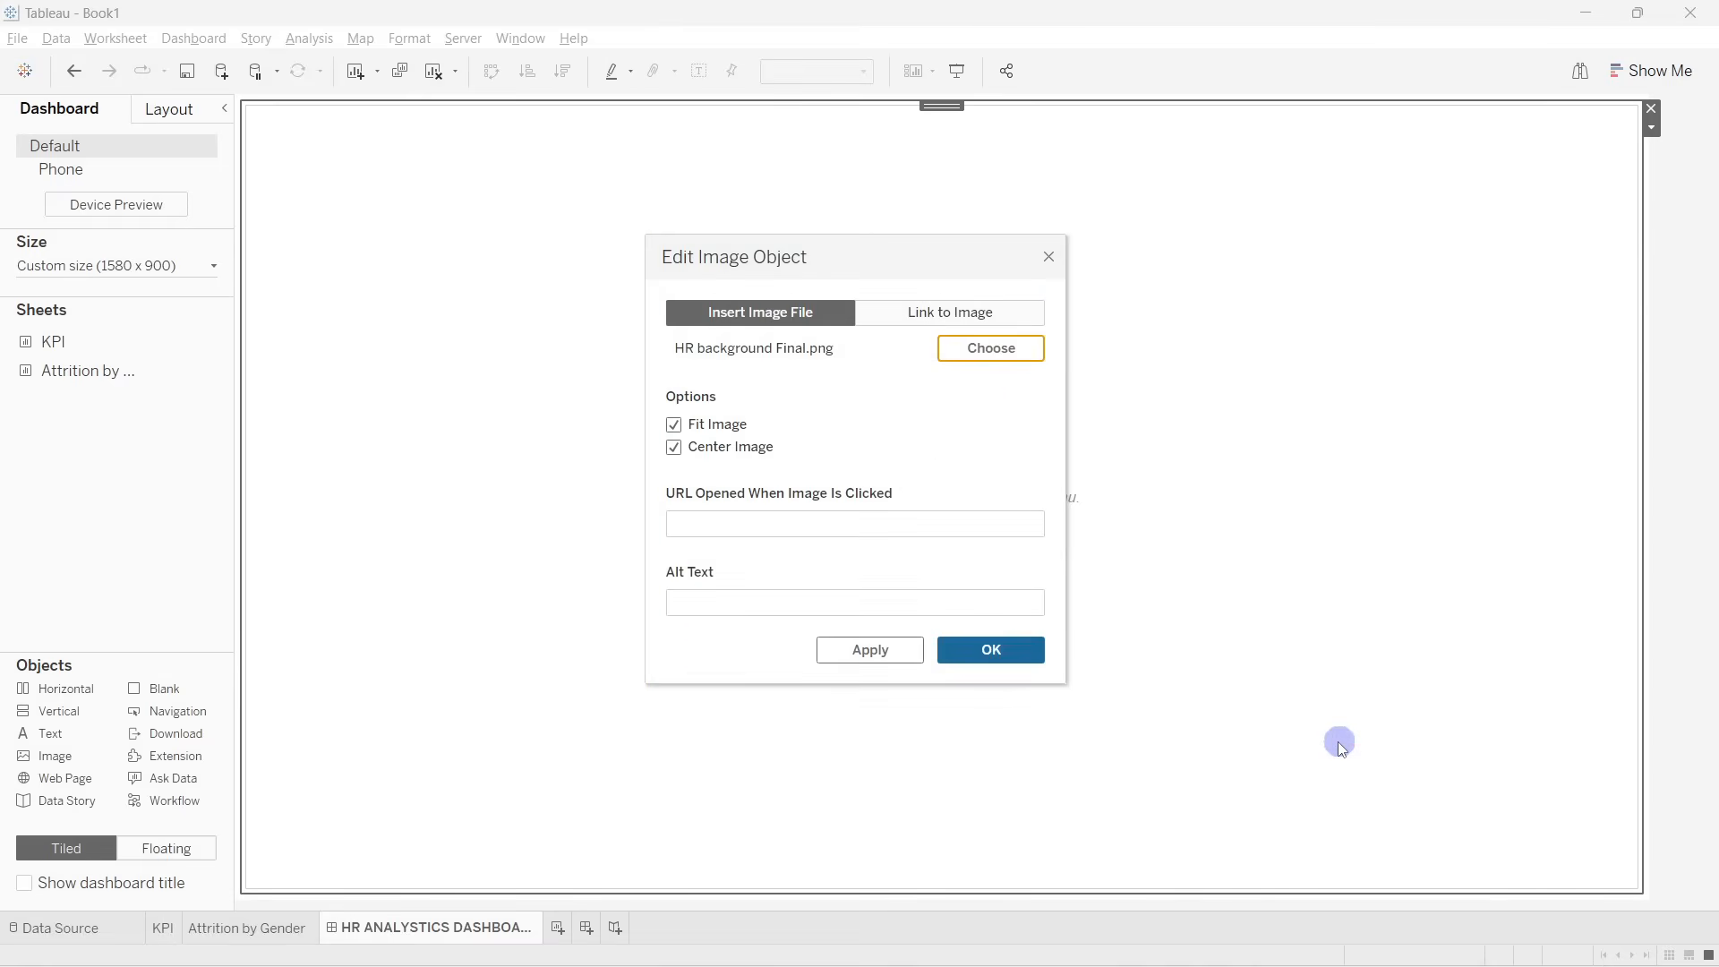
pyautogui.click(971, 661)
pyautogui.click(1694, 391)
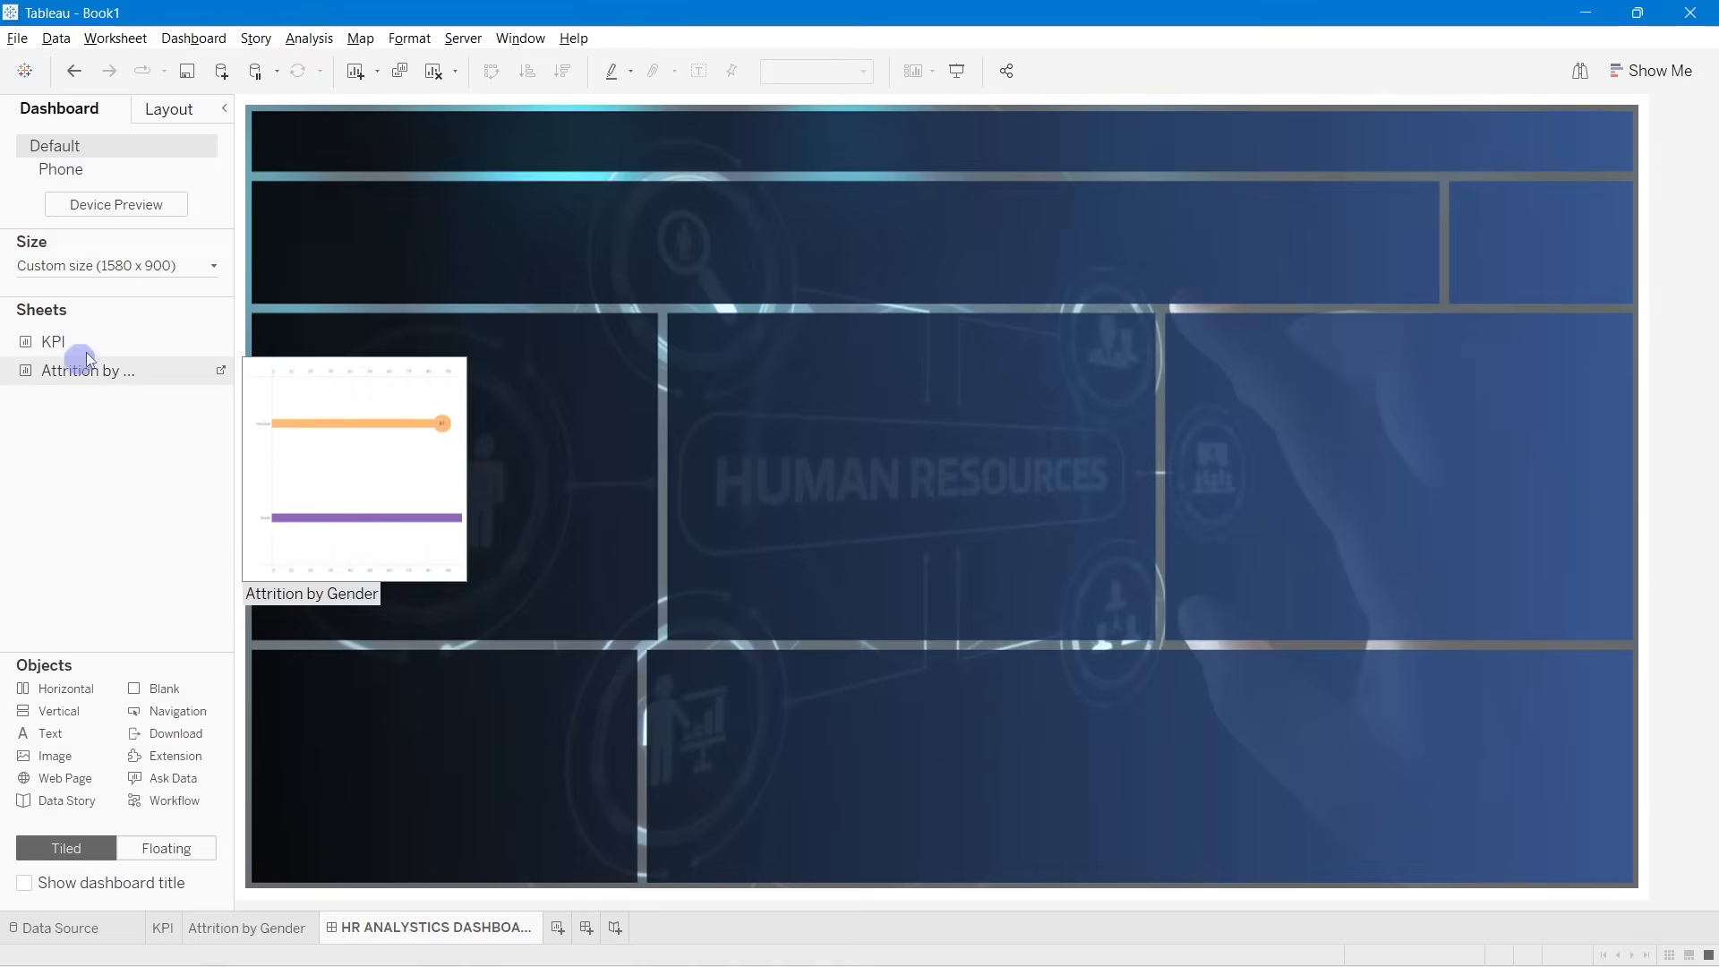
# Step: Set new dashboard objects to floating placement
pyautogui.click(149, 849)
pyautogui.click(740, 437)
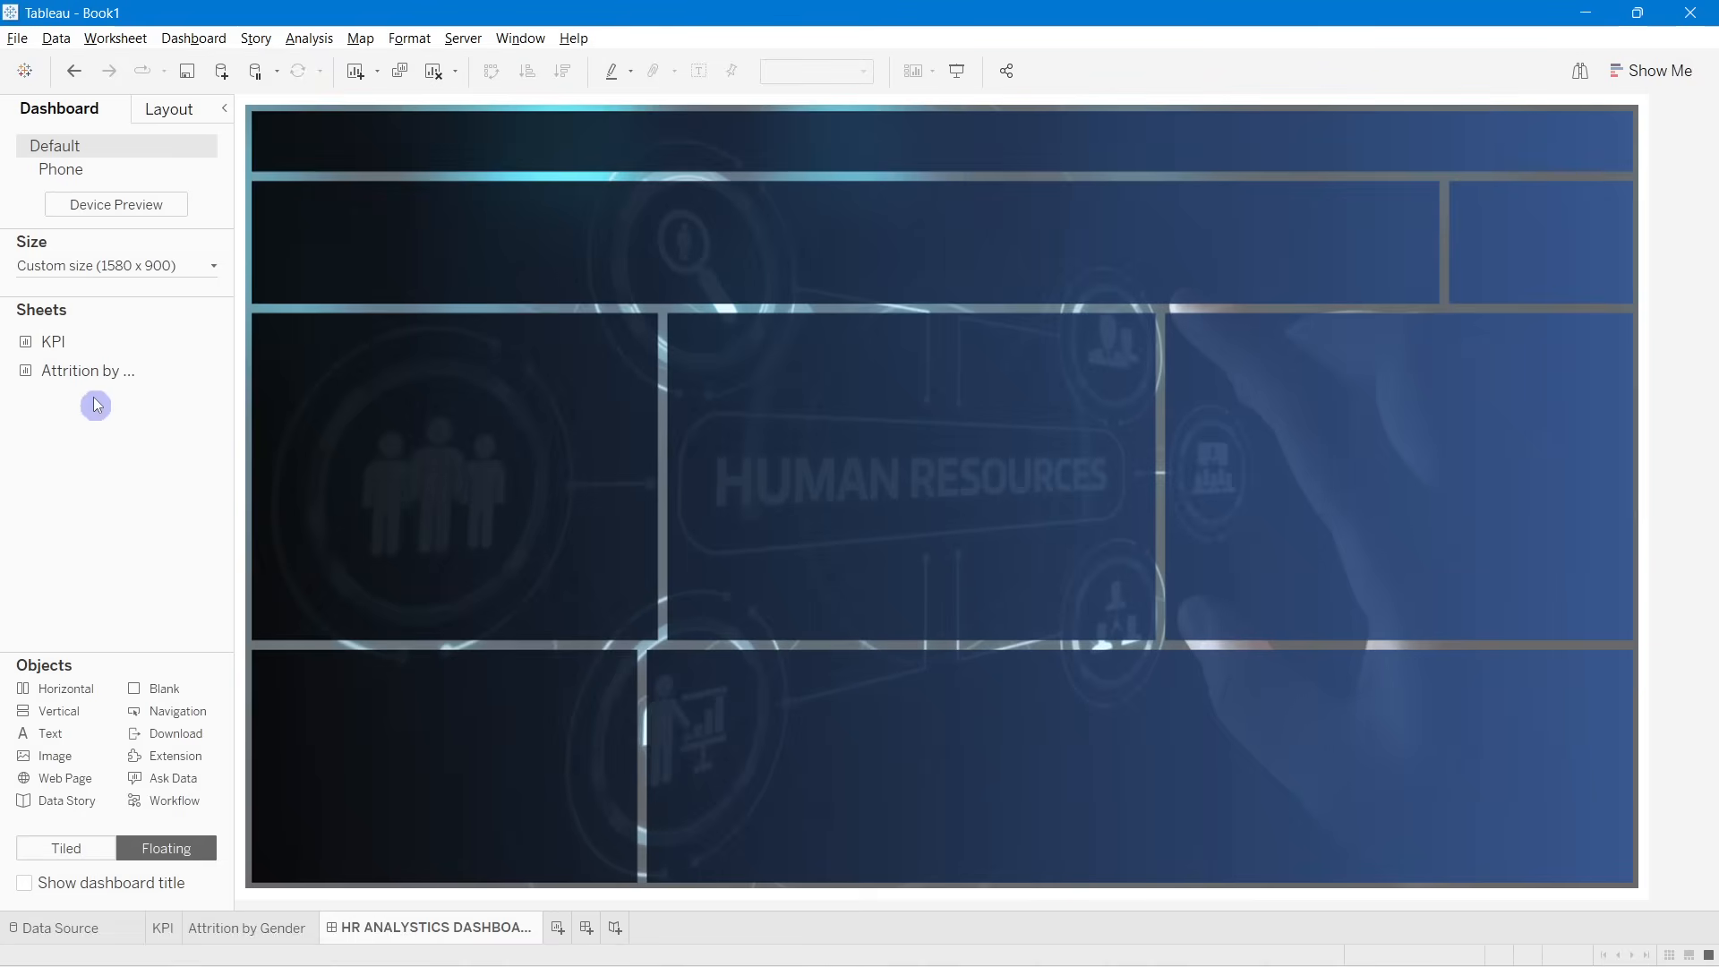
# Step: Place the KPI sheet on the dashboard as a floating object and hide its title
pyautogui.moveTo(73, 340); pyautogui.dragTo(442, 190)
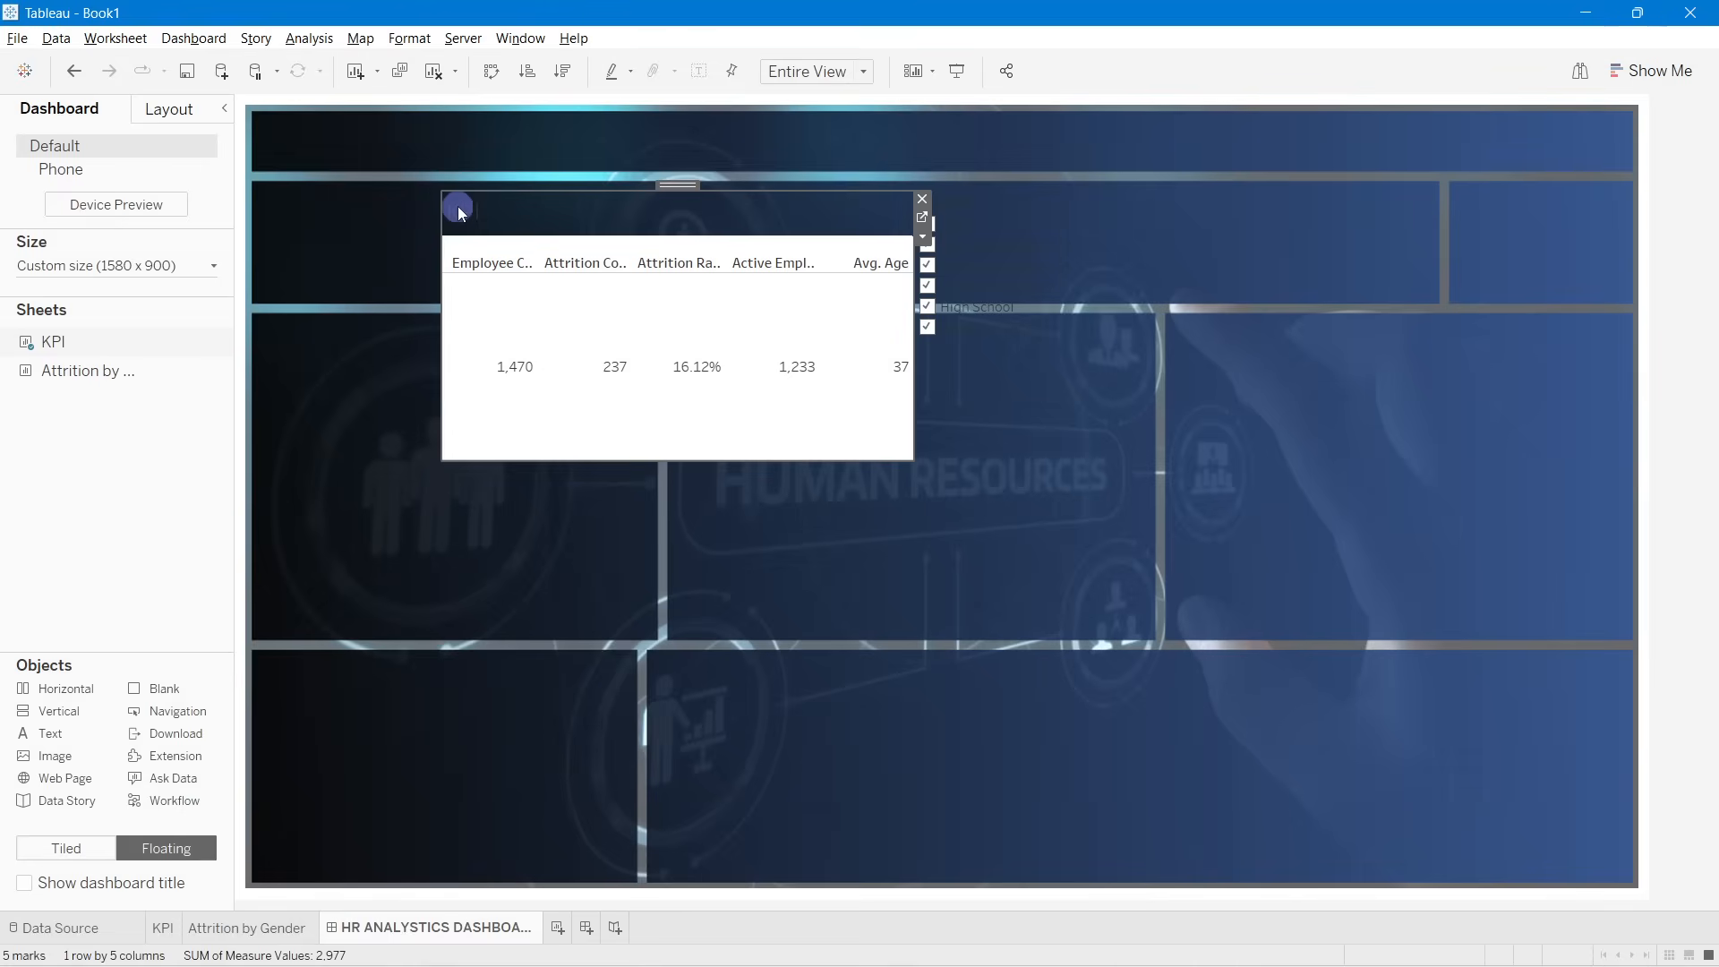
pyautogui.rightClick(458, 208)
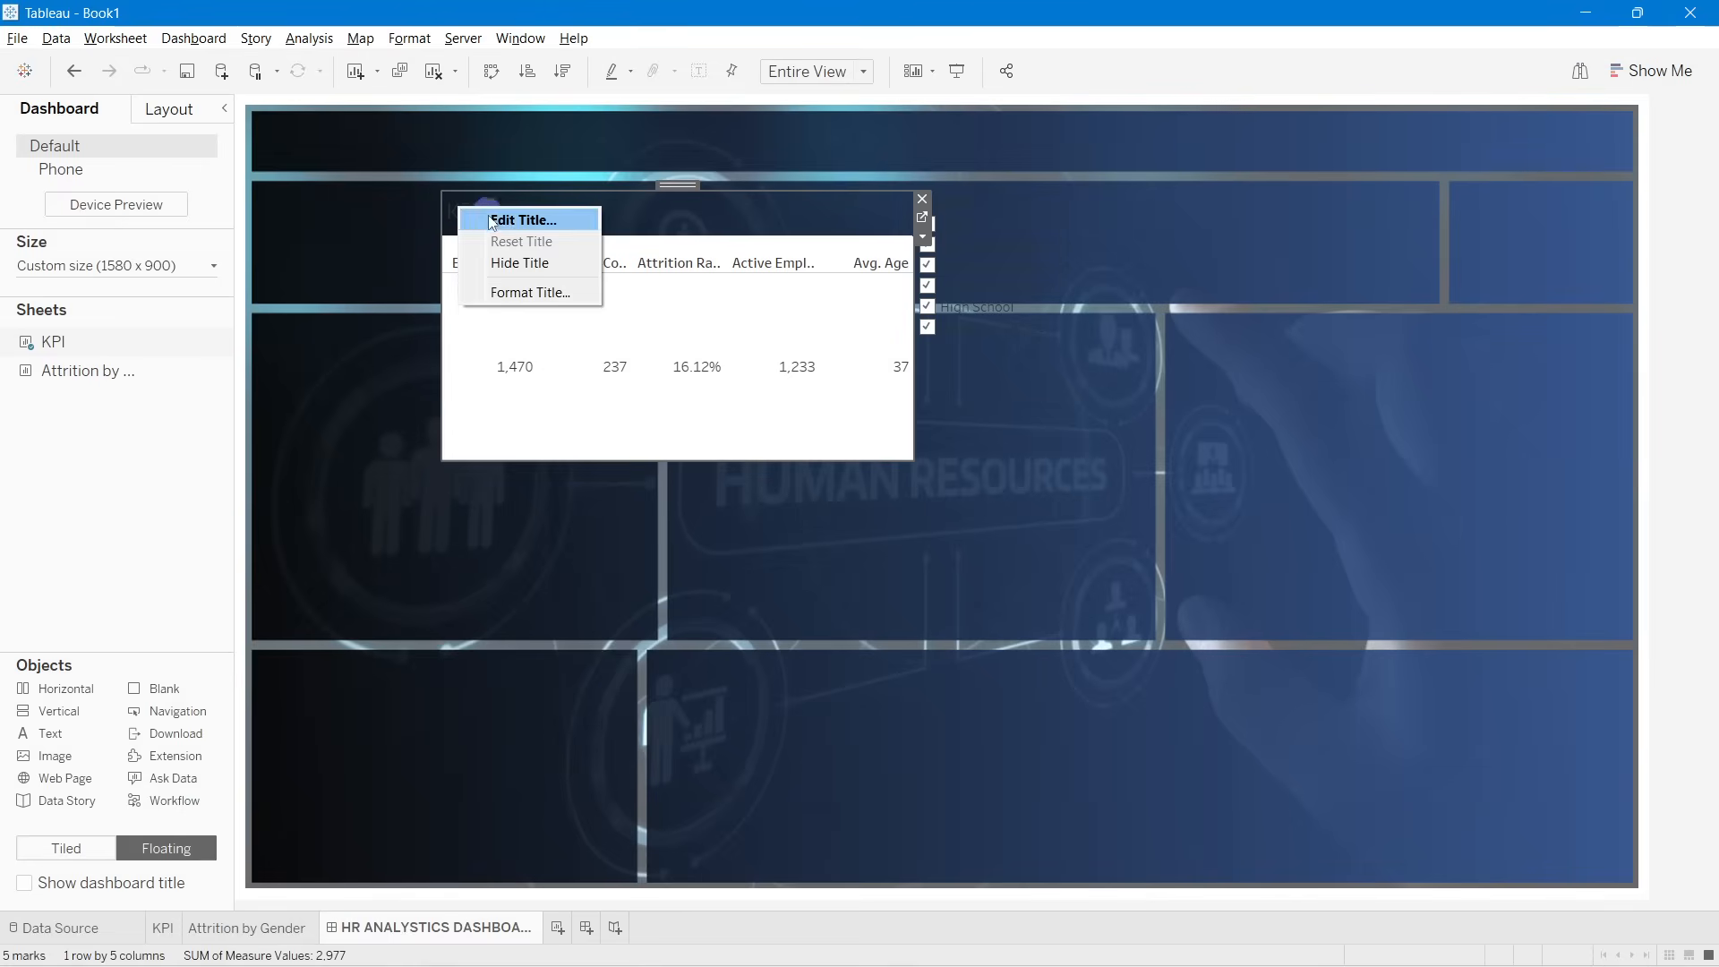
pyautogui.click(517, 261)
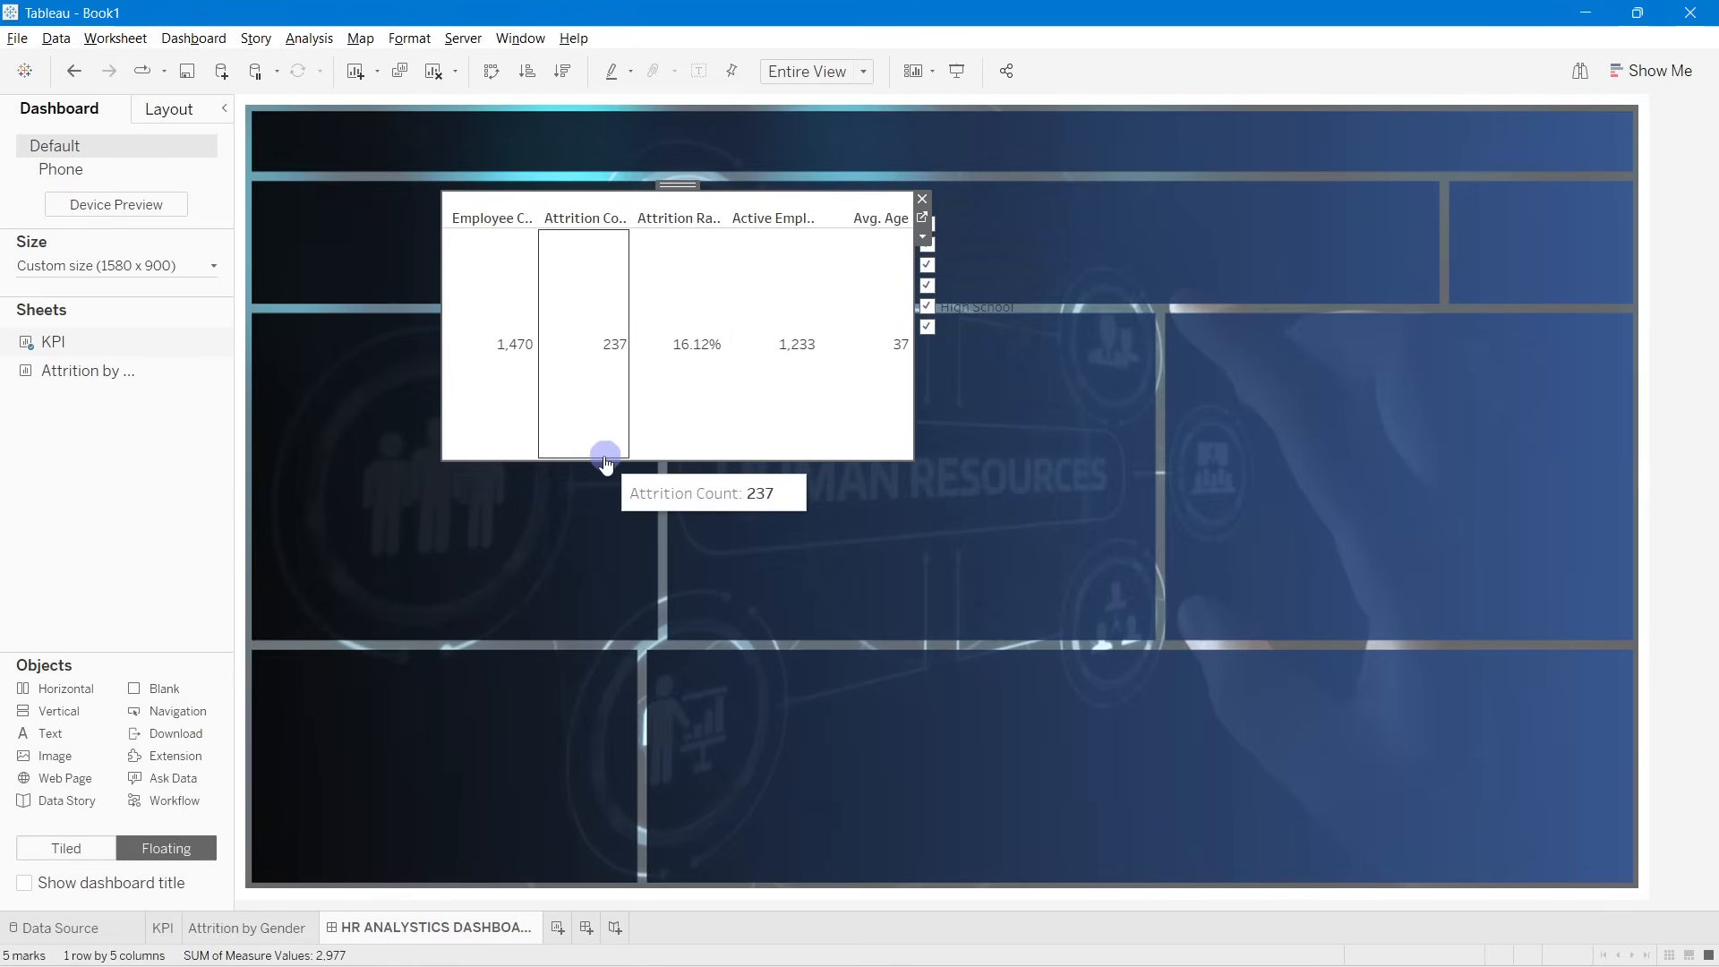
# Step: Shorten the KPI sheet to the height of the background's second band and extend it to the band's left edge
pyautogui.moveTo(614, 460); pyautogui.dragTo(604, 301)
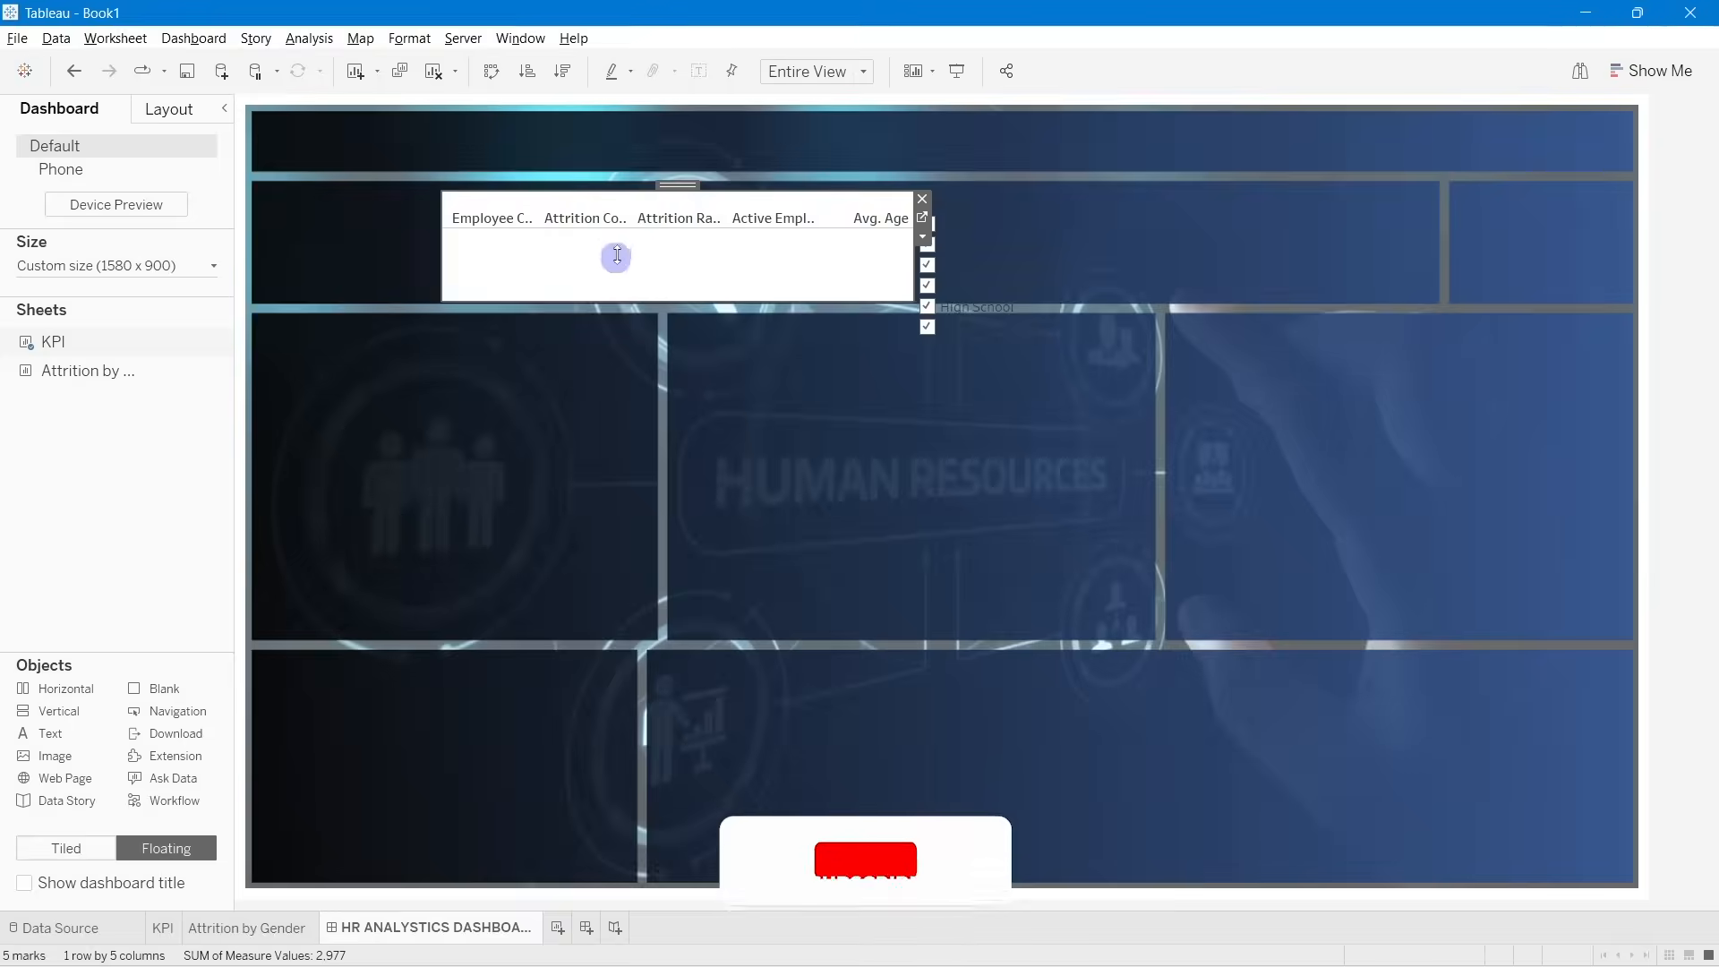
pyautogui.moveTo(678, 187); pyautogui.dragTo(677, 180)
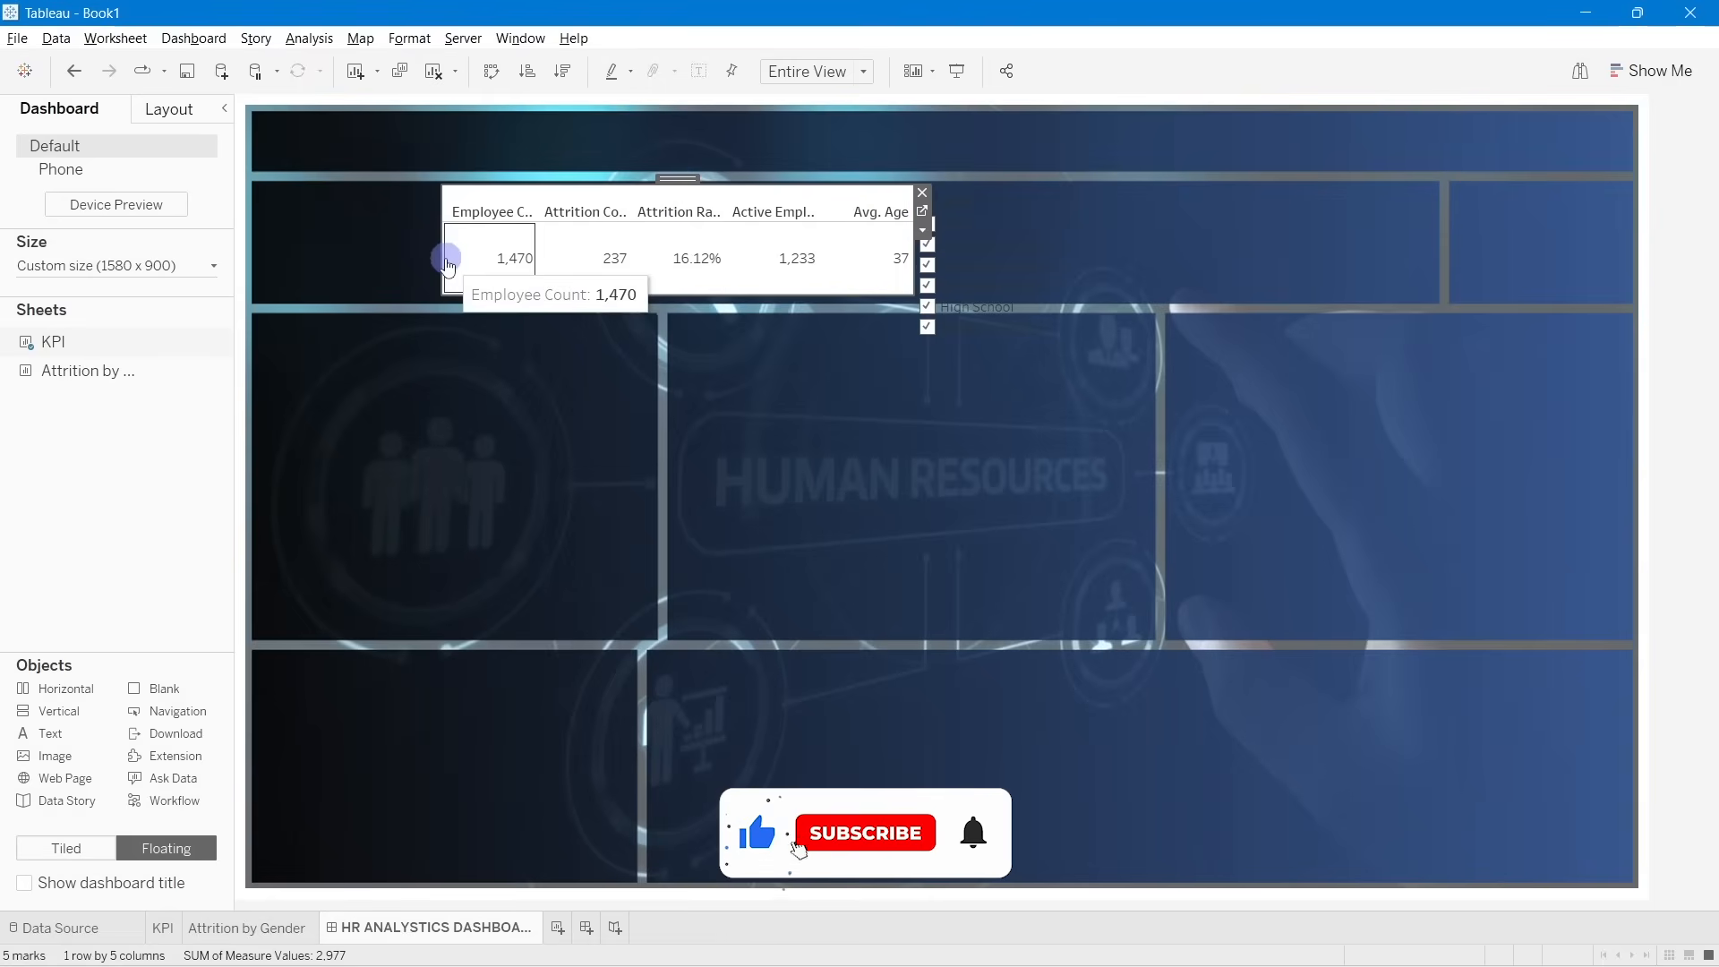
pyautogui.moveTo(443, 257); pyautogui.dragTo(258, 242)
# Step: Remove the filter list beside the KPI sheet and stretch the sheet to fill the wide frame under the header band
pyautogui.click(990, 209)
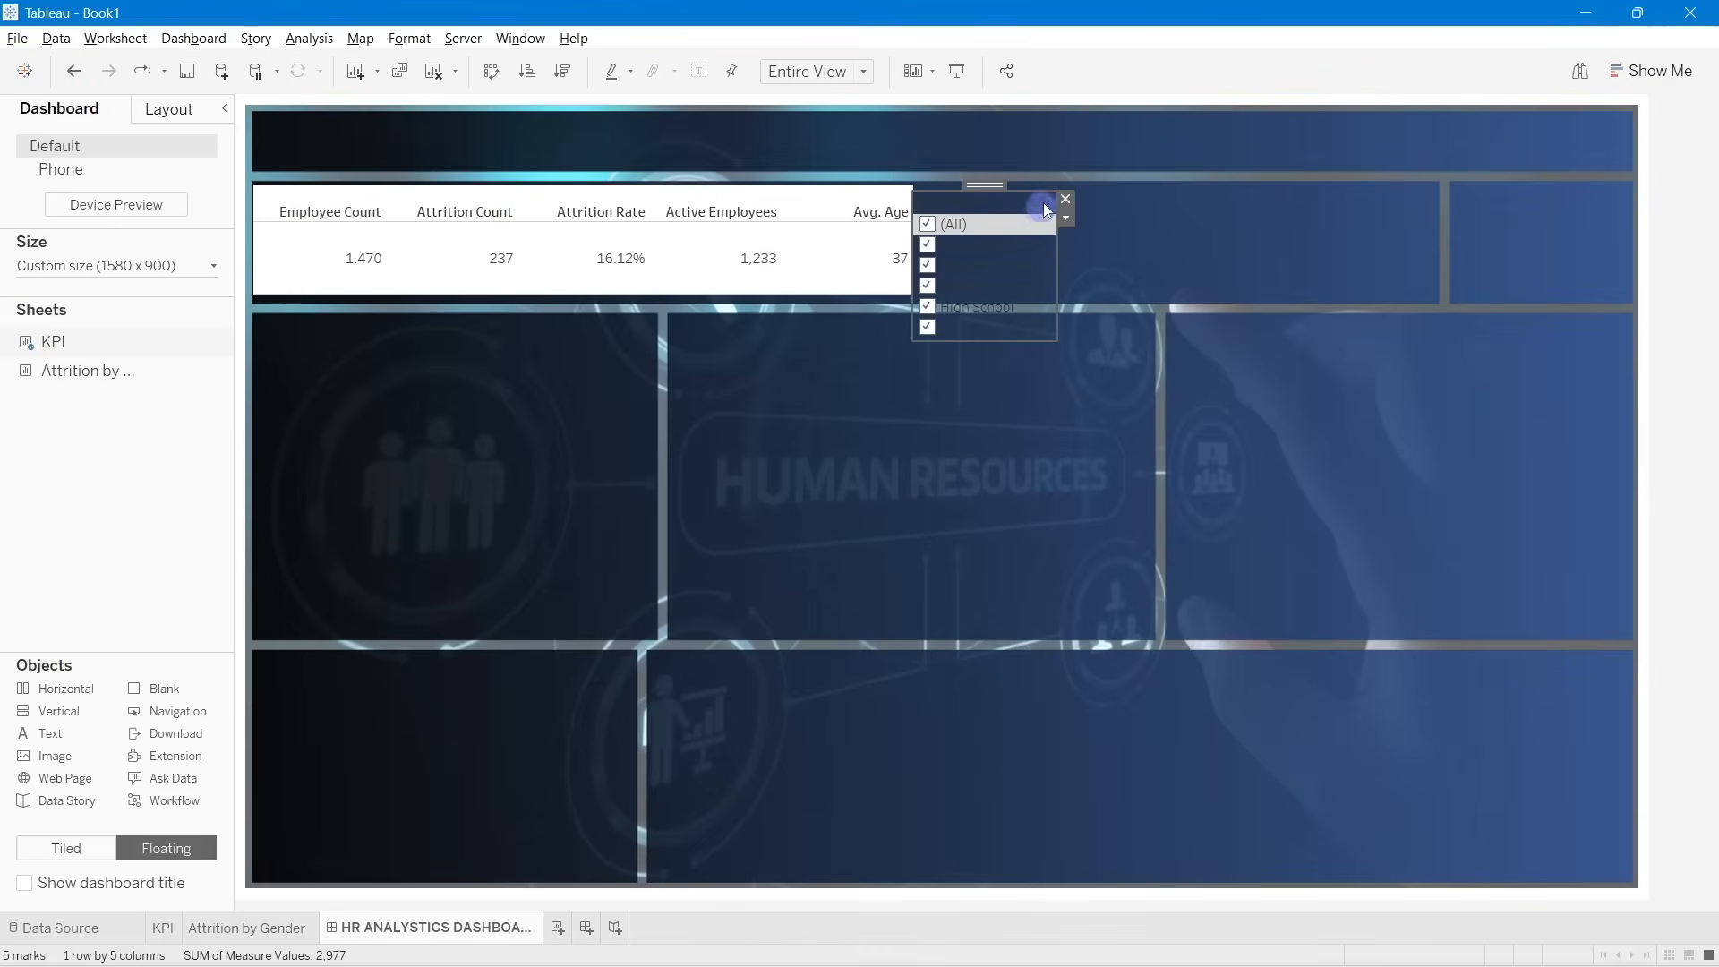
pyautogui.click(1067, 196)
pyautogui.click(915, 249)
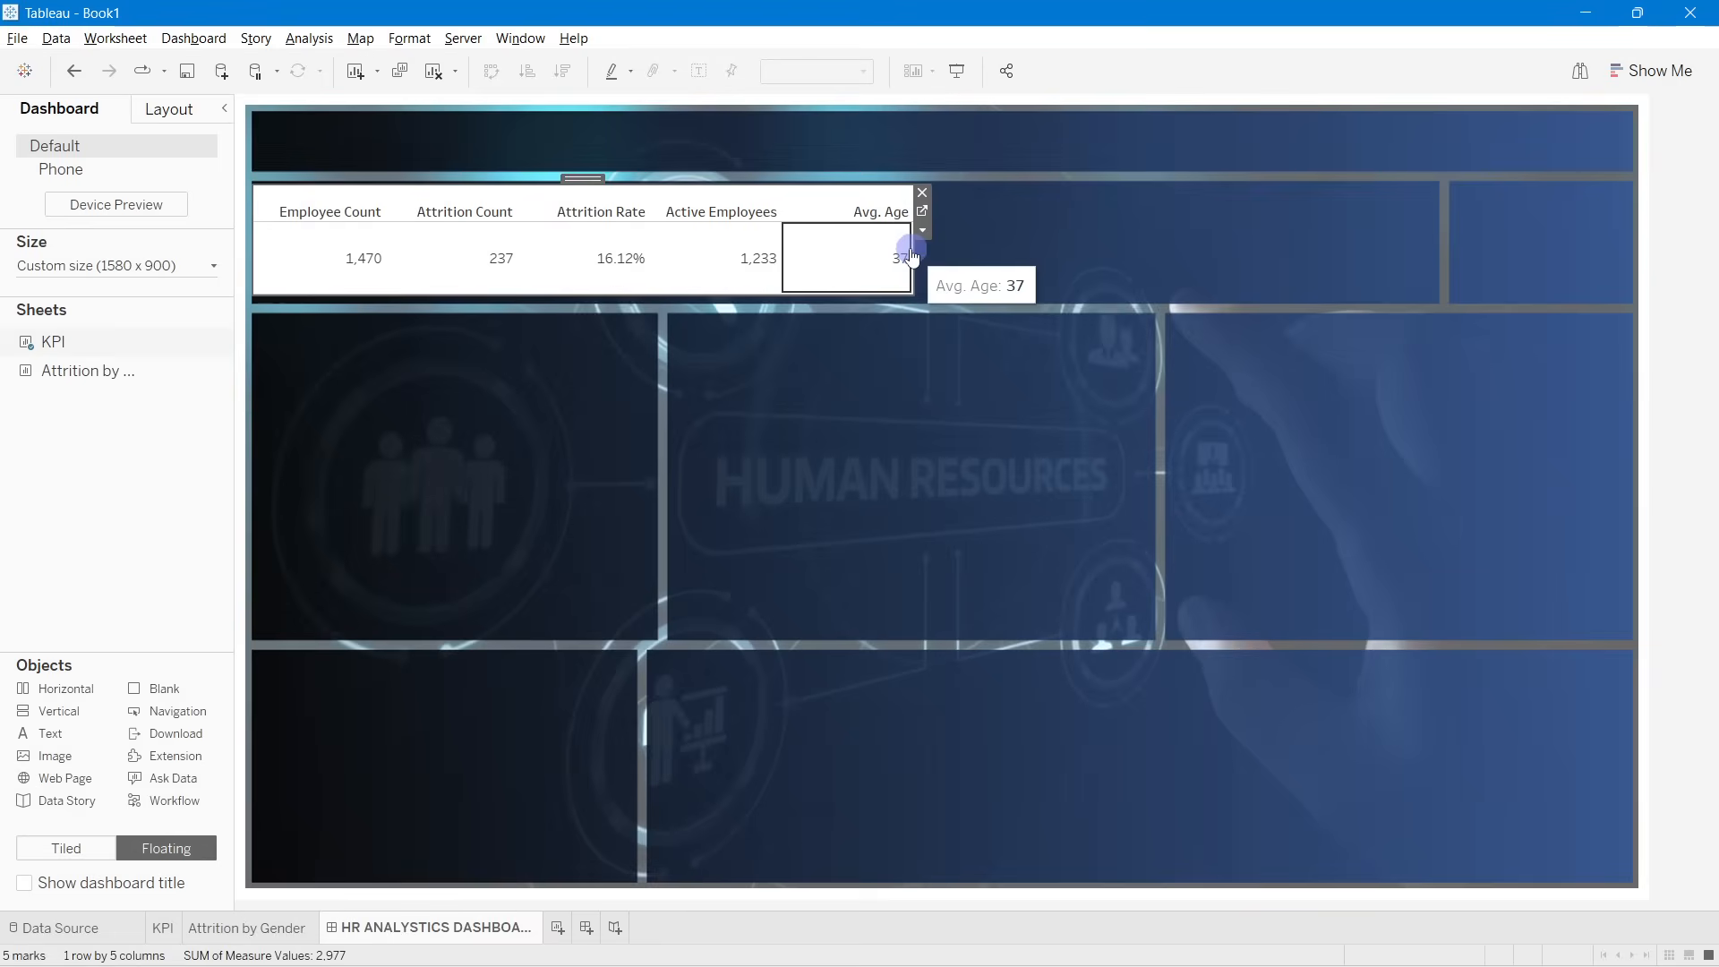
pyautogui.moveTo(915, 248); pyautogui.dragTo(1432, 249)
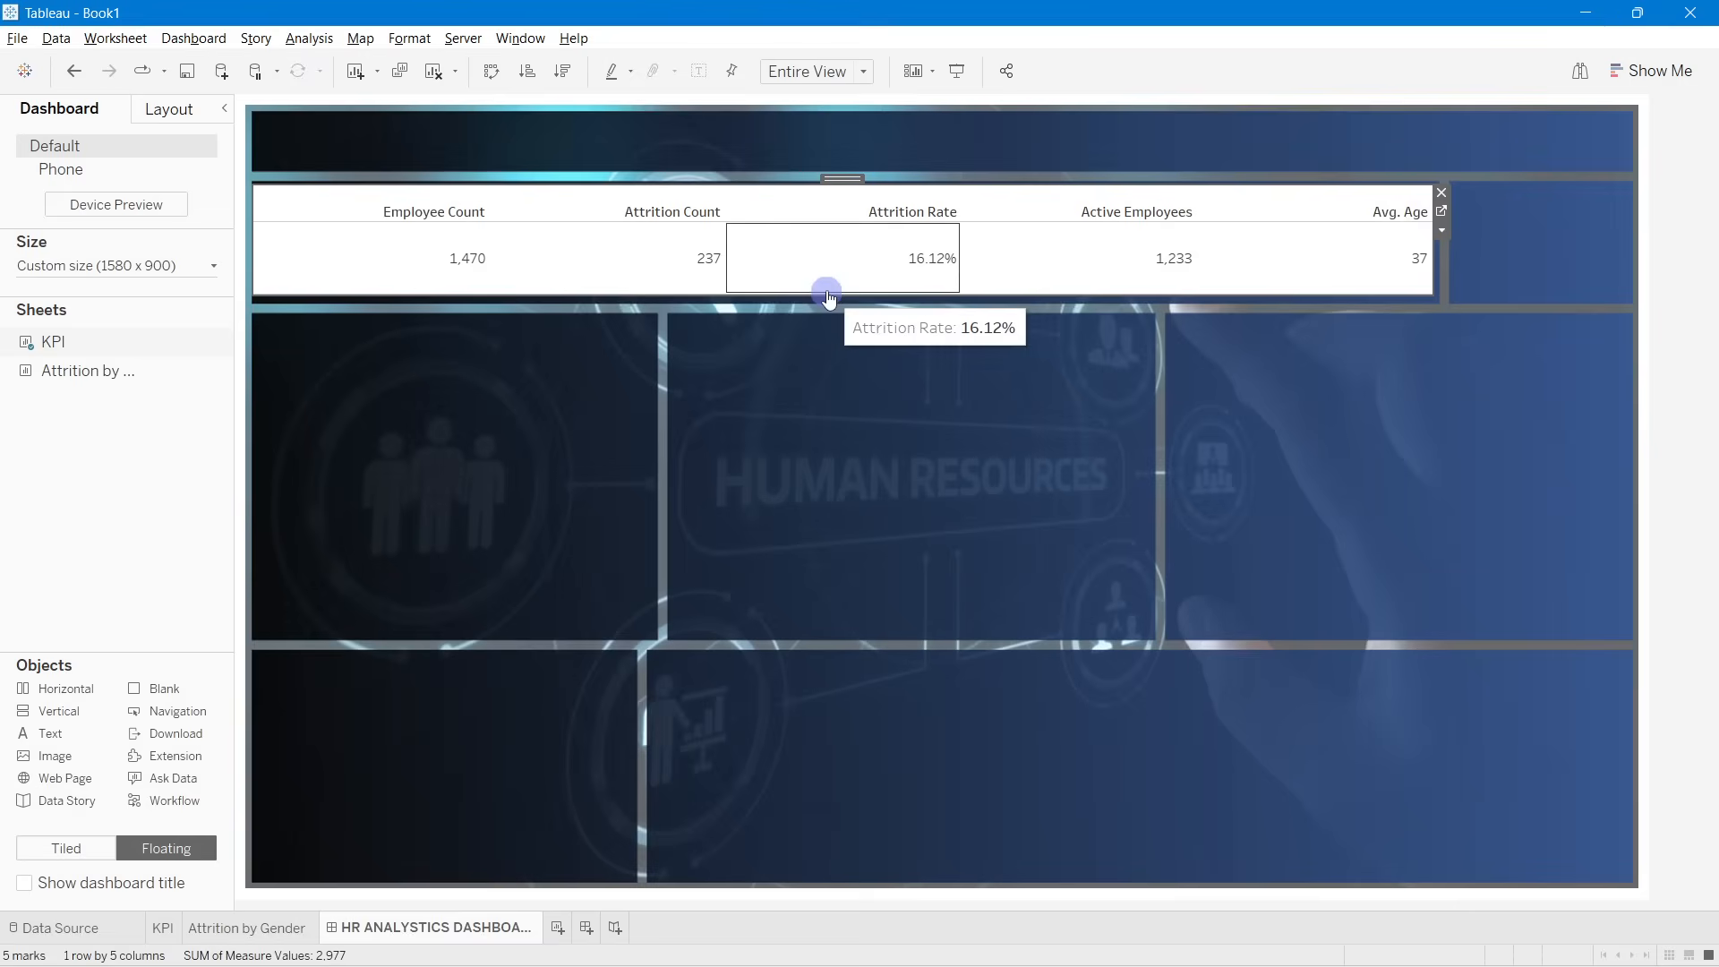
pyautogui.moveTo(825, 296); pyautogui.dragTo(825, 299)
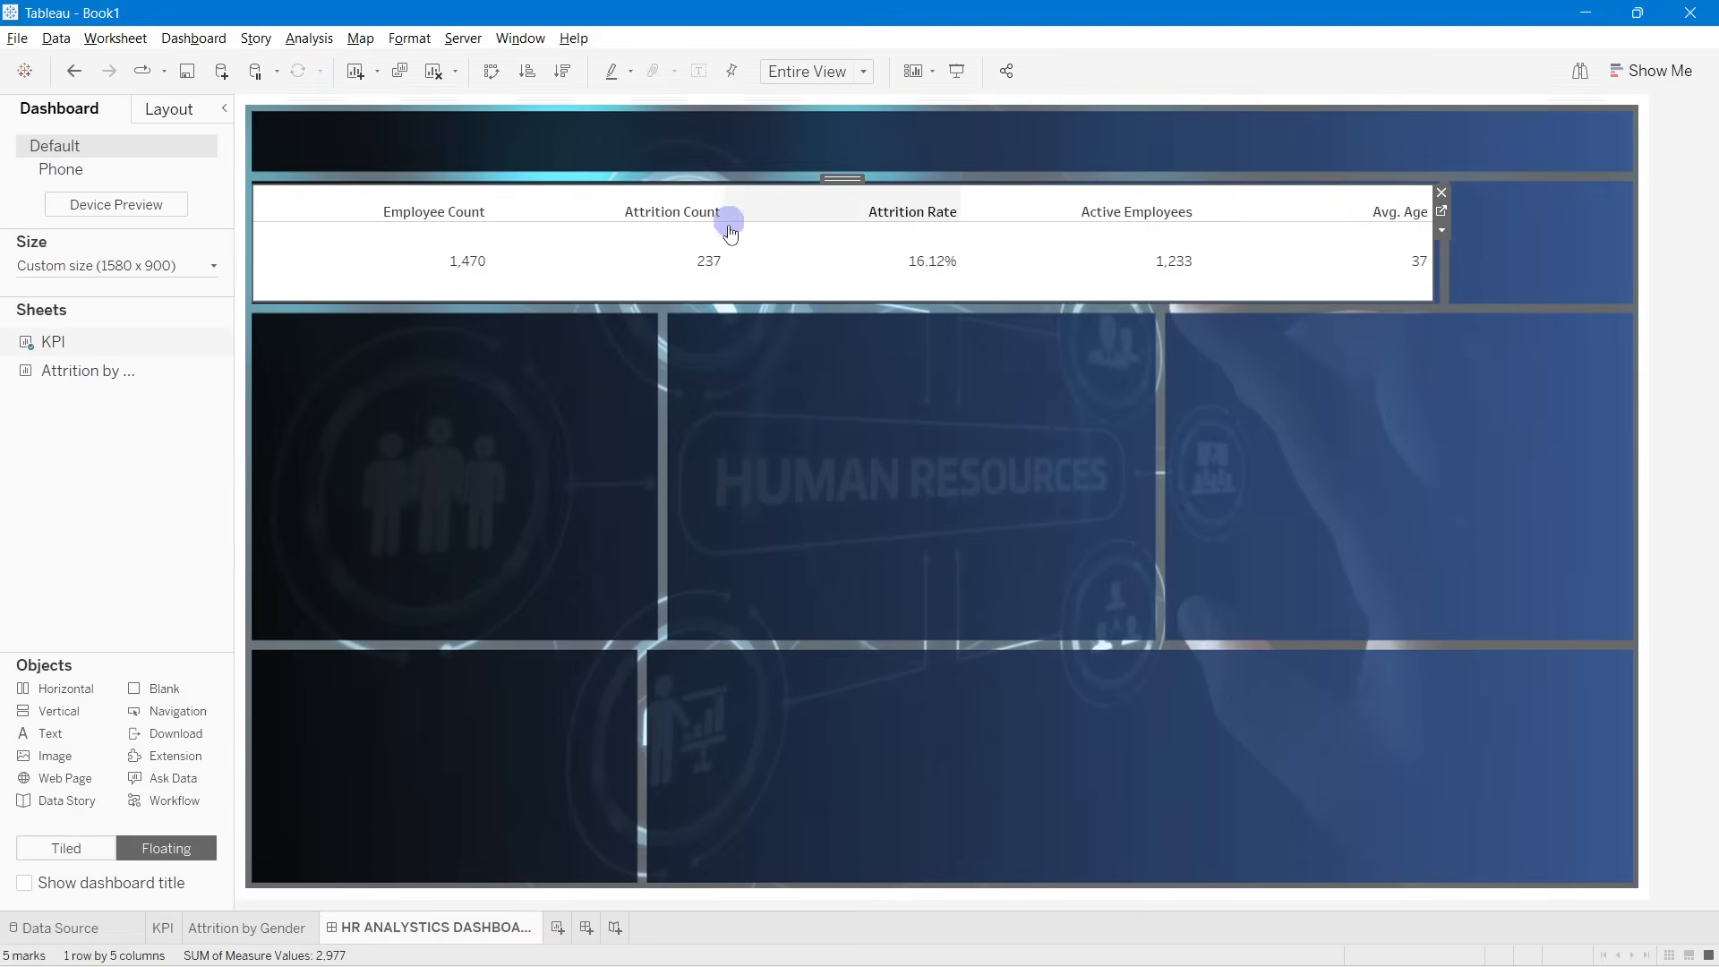
# Step: Format the KPI column headers in light yellow with the Tableau Semibold font
pyautogui.rightClick(384, 212)
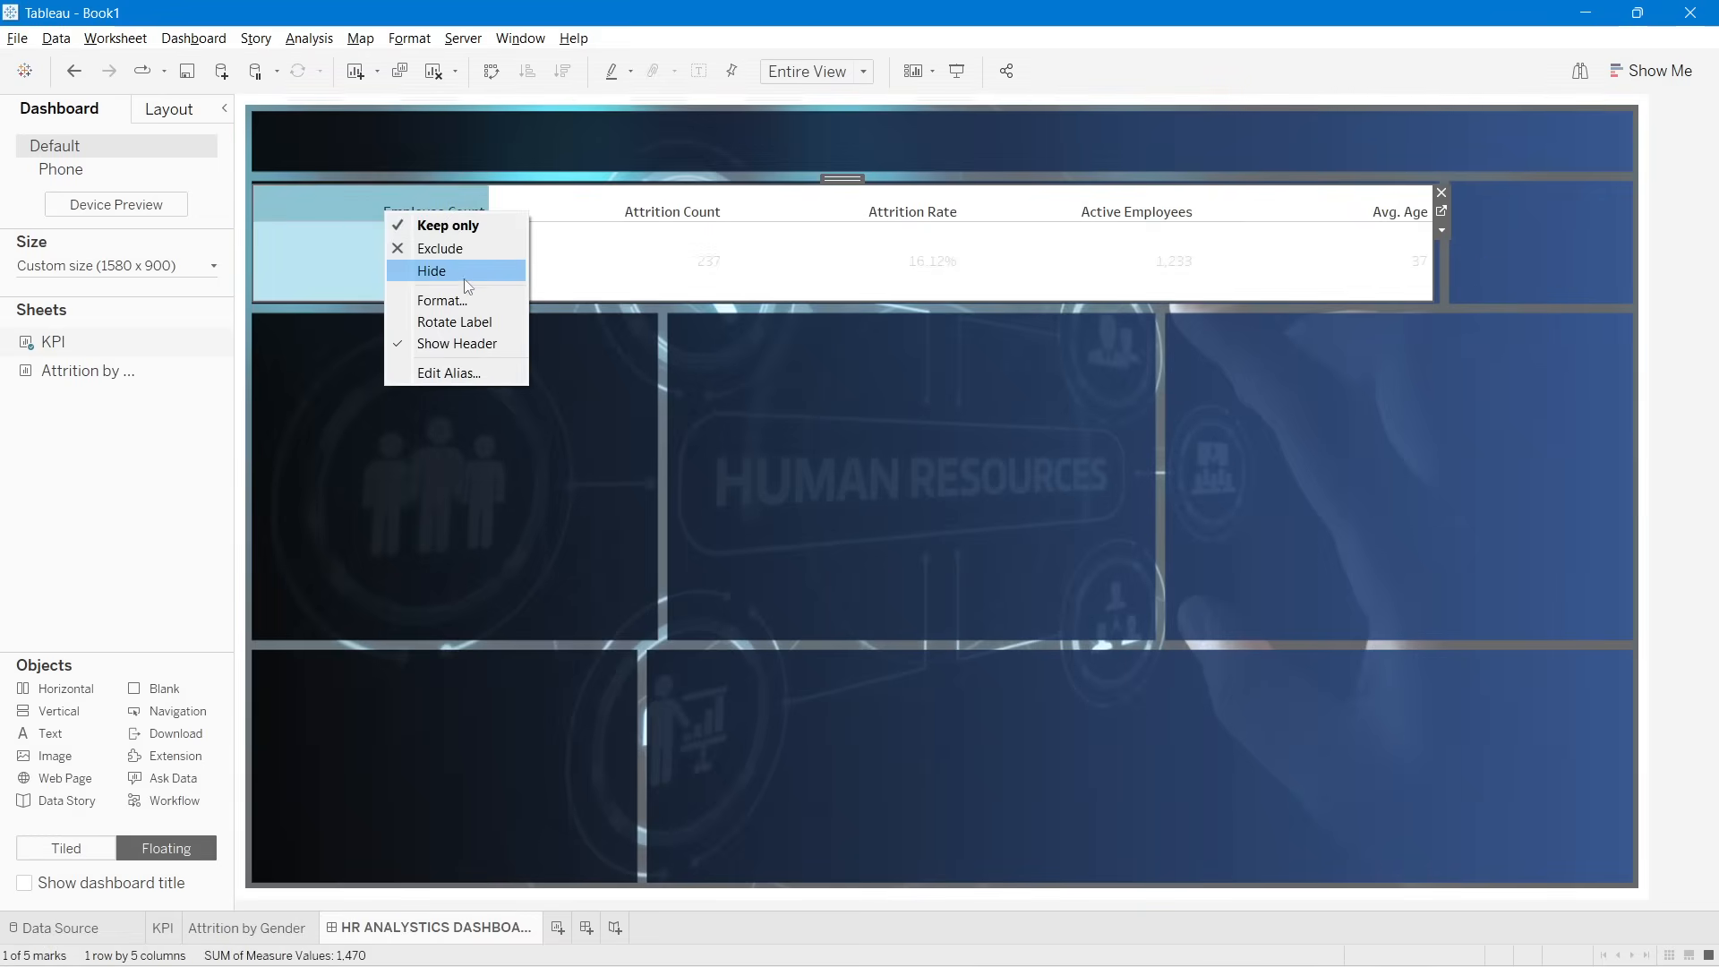
pyautogui.click(442, 300)
pyautogui.click(358, 192)
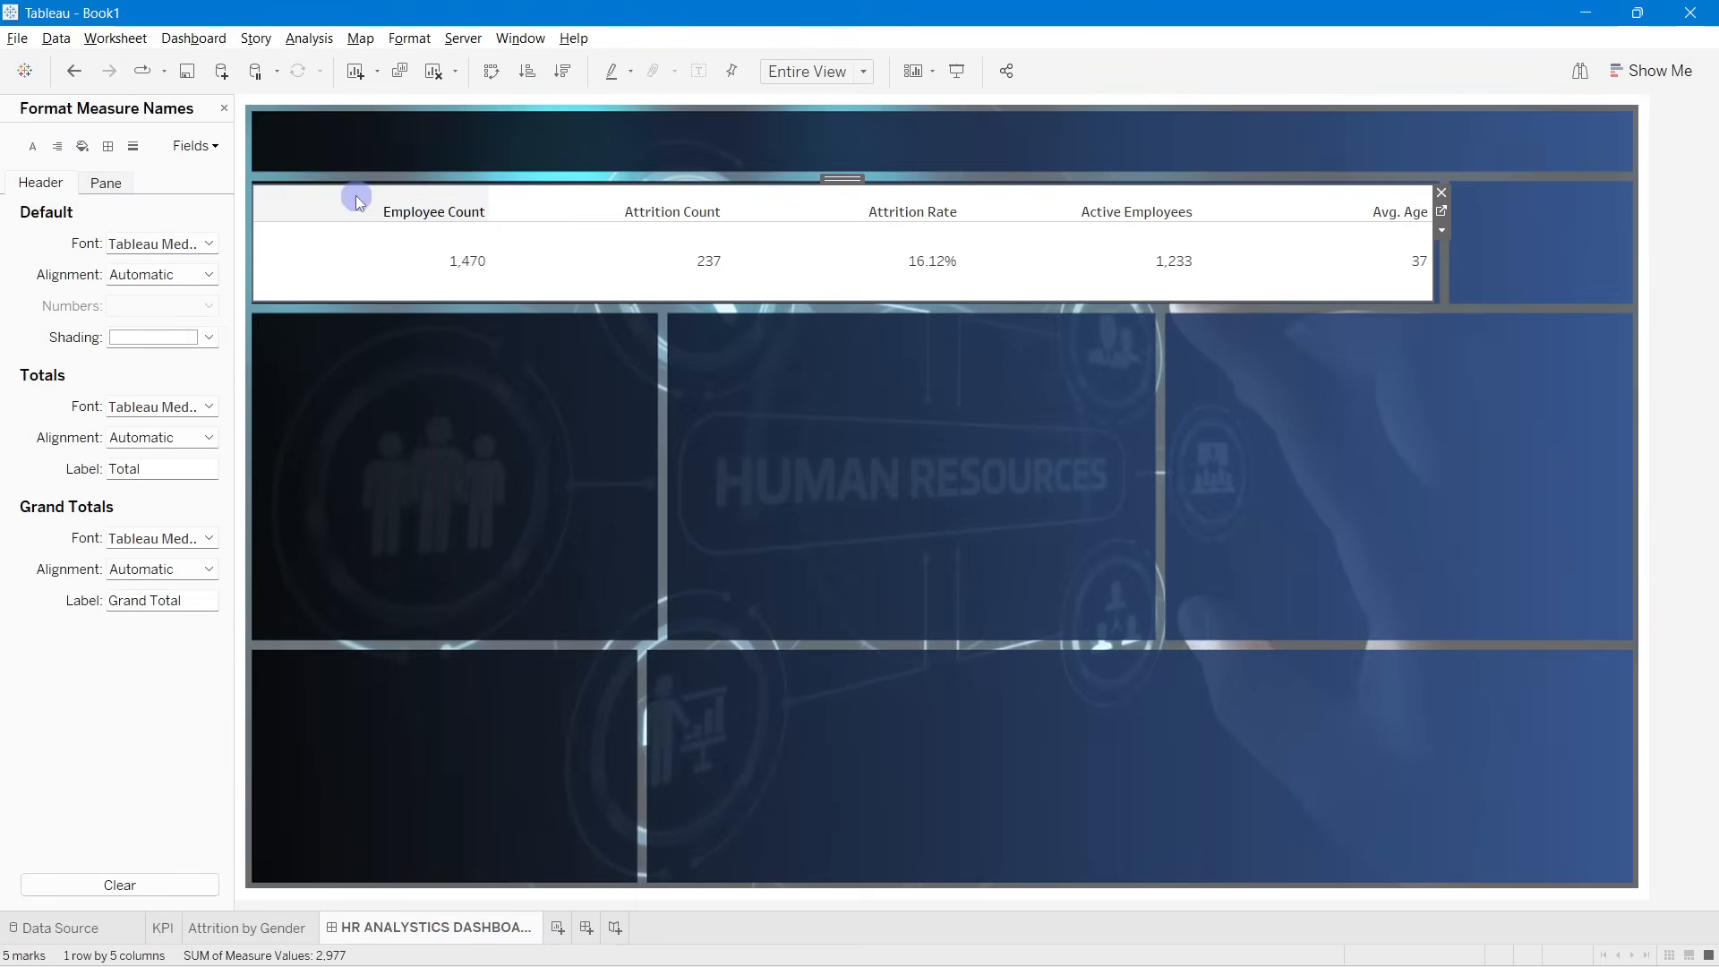
pyautogui.click(133, 249)
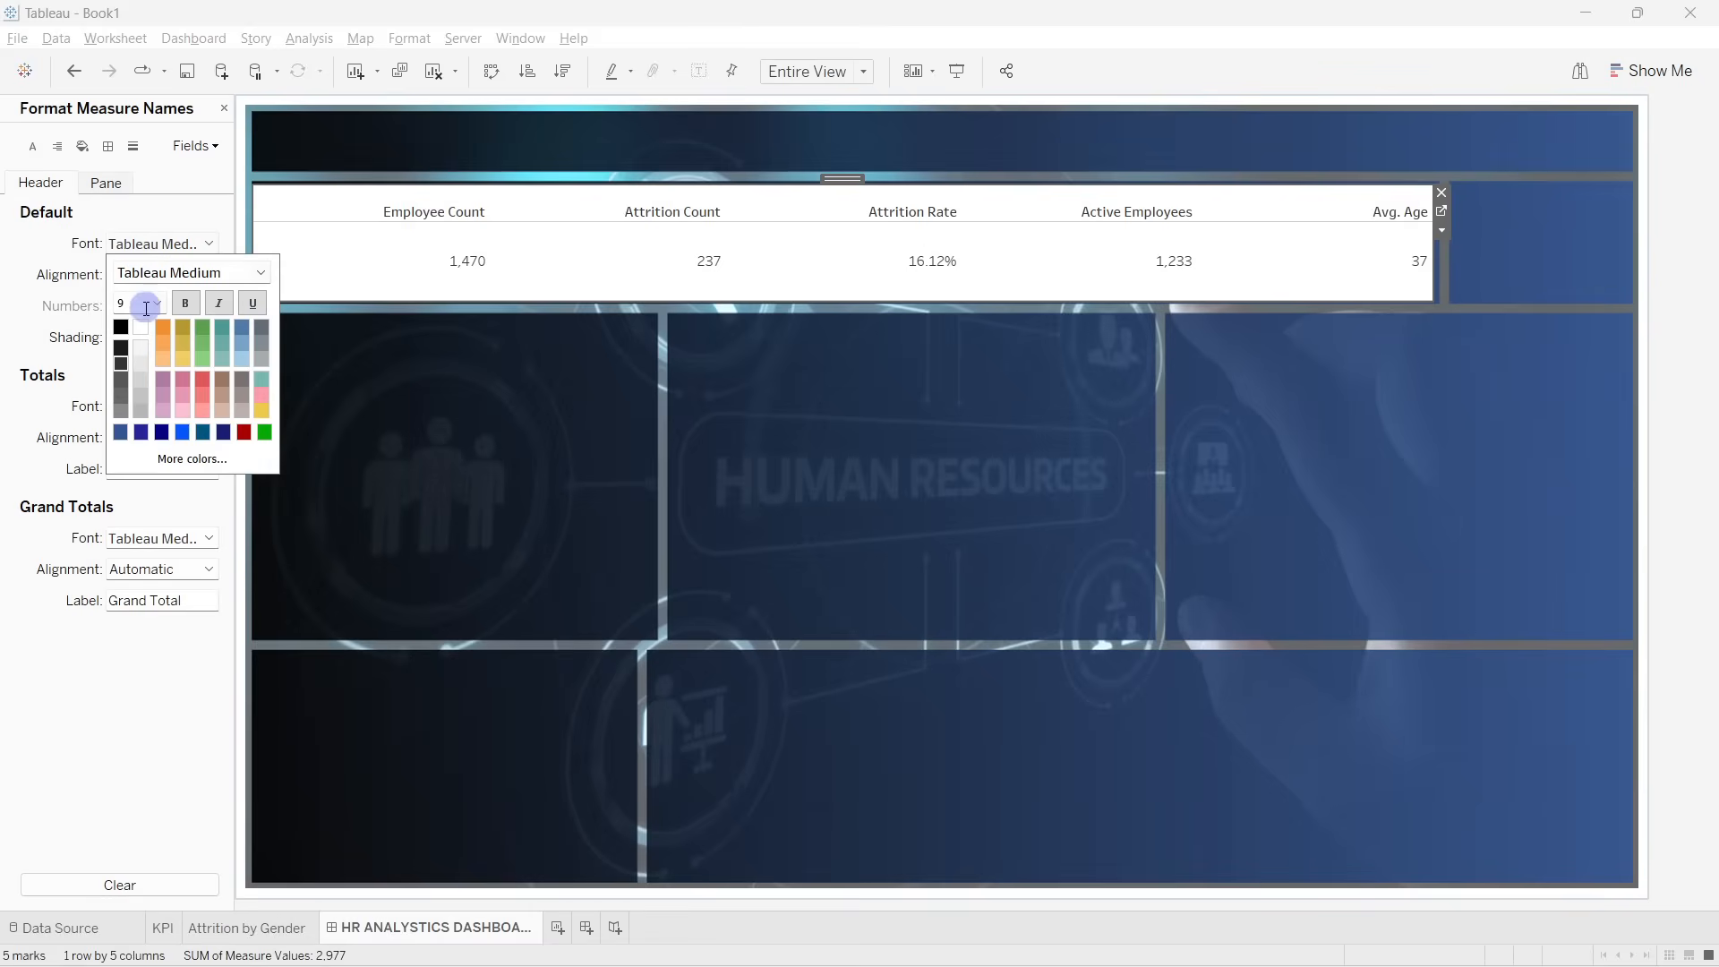
pyautogui.click(183, 360)
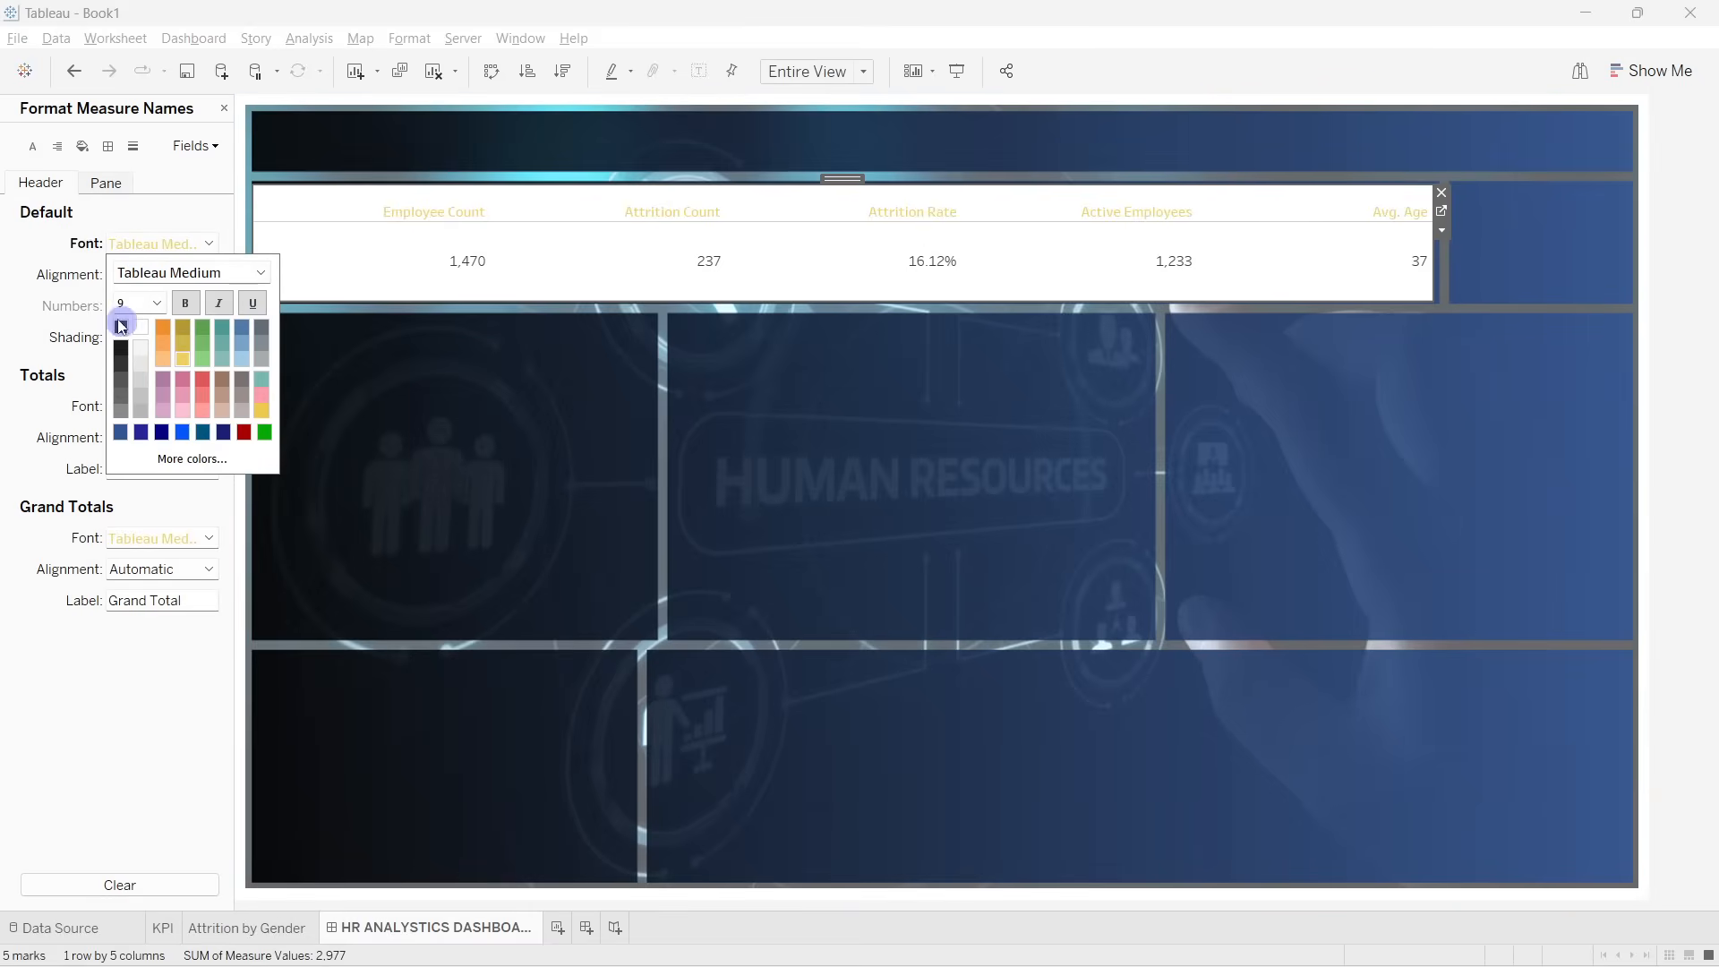
pyautogui.click(157, 275)
pyautogui.click(261, 272)
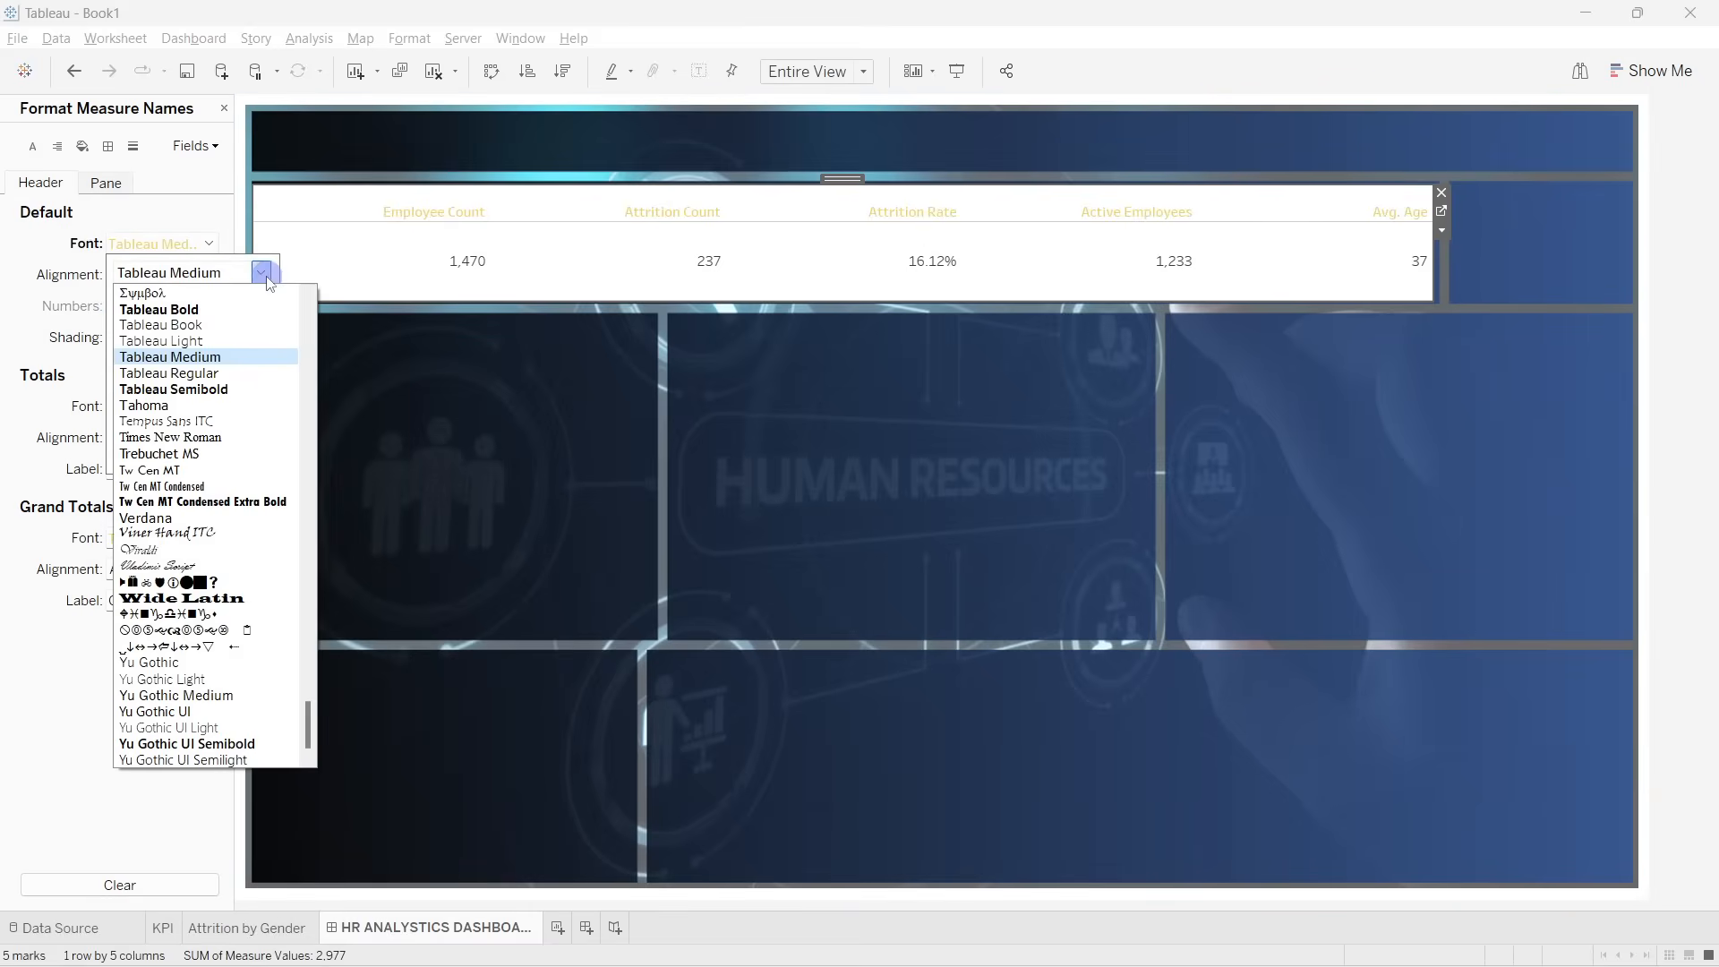
pyautogui.click(174, 389)
# Step: Set the KPI header font size to 15
pyautogui.click(143, 299)
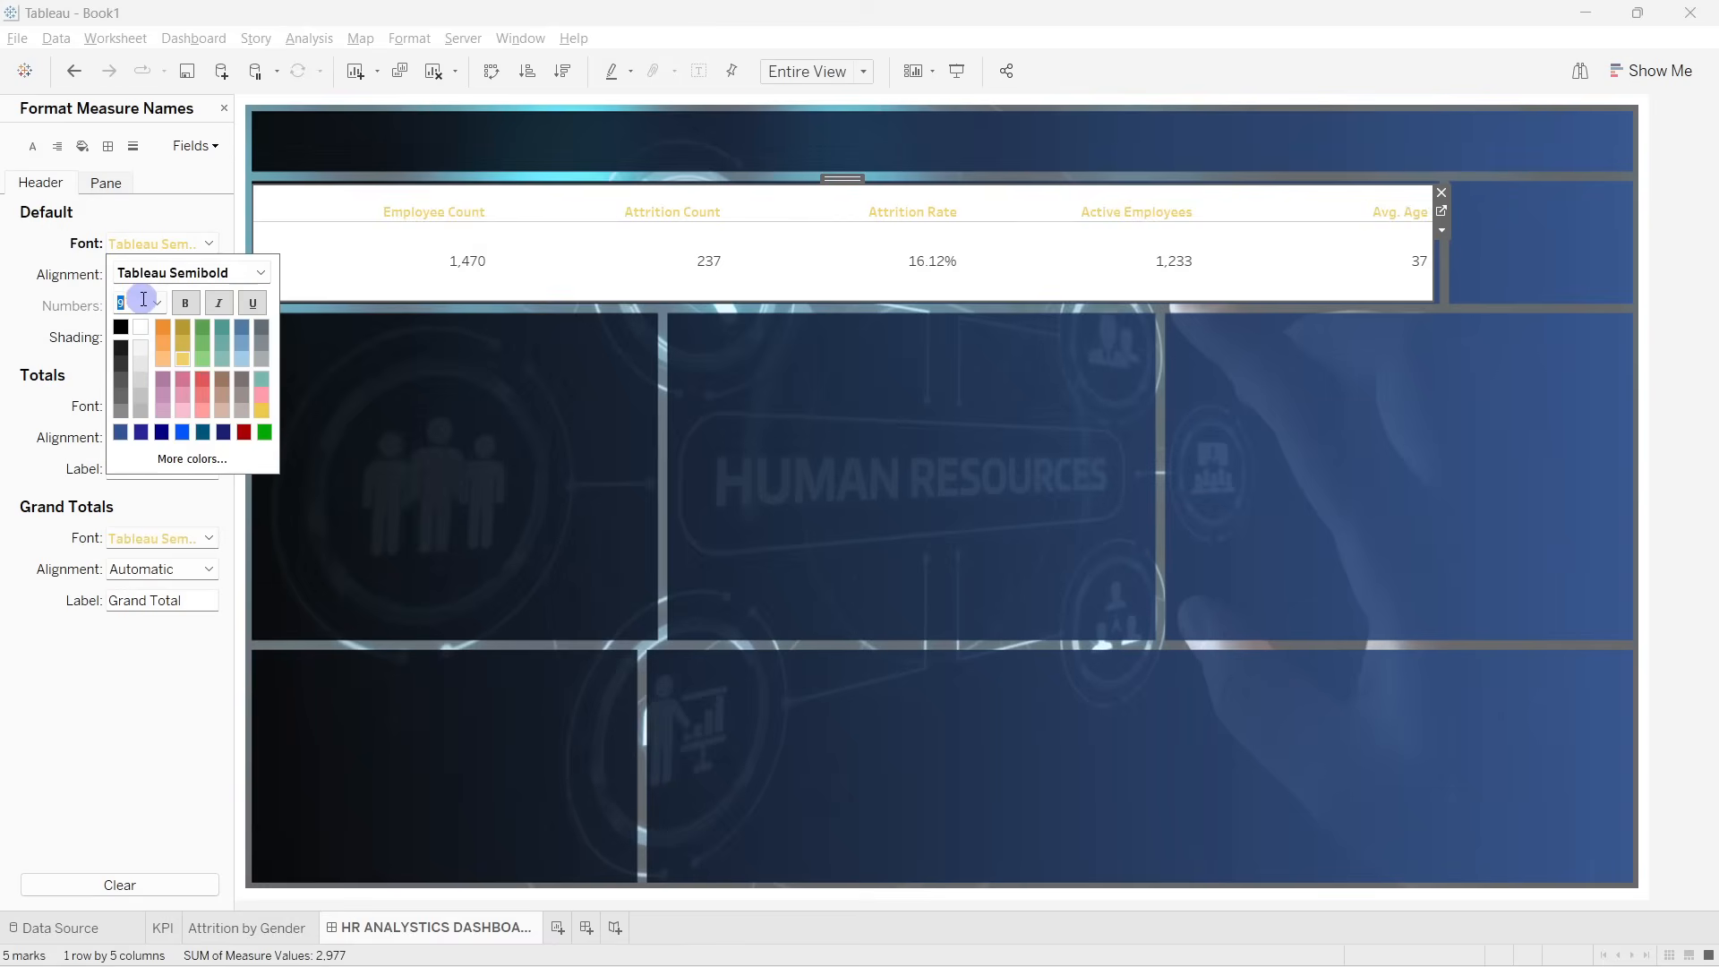
pyautogui.click(32, 349)
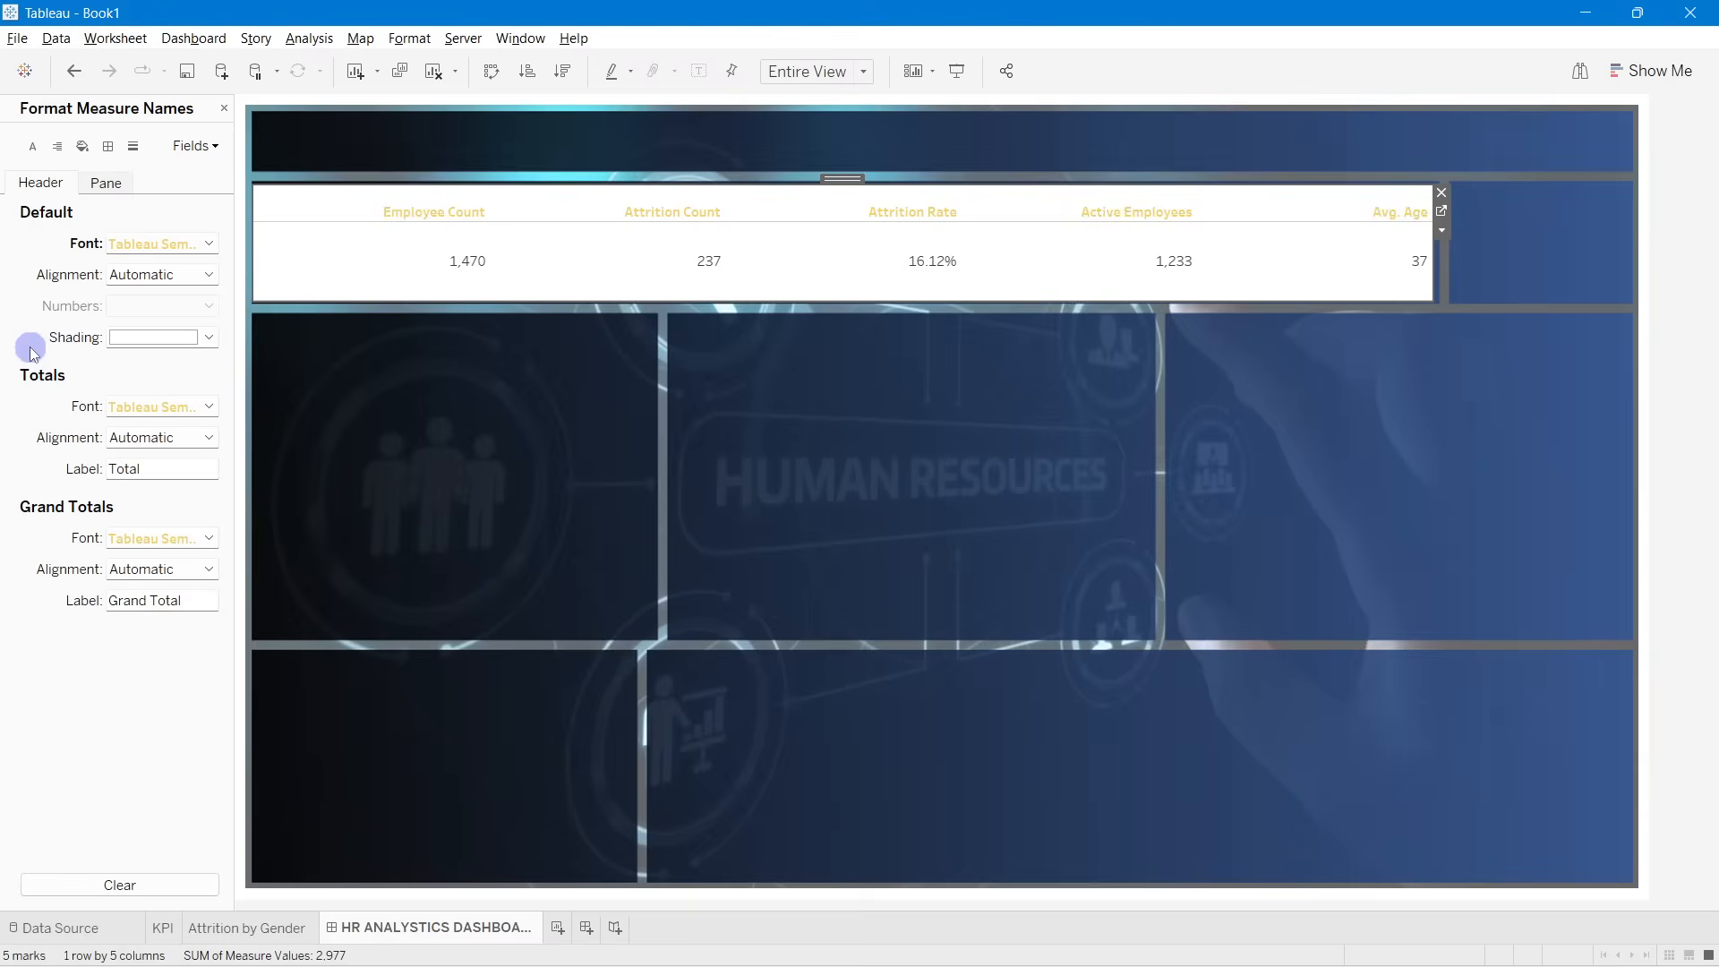
pyautogui.click(132, 251)
pyautogui.click(136, 300)
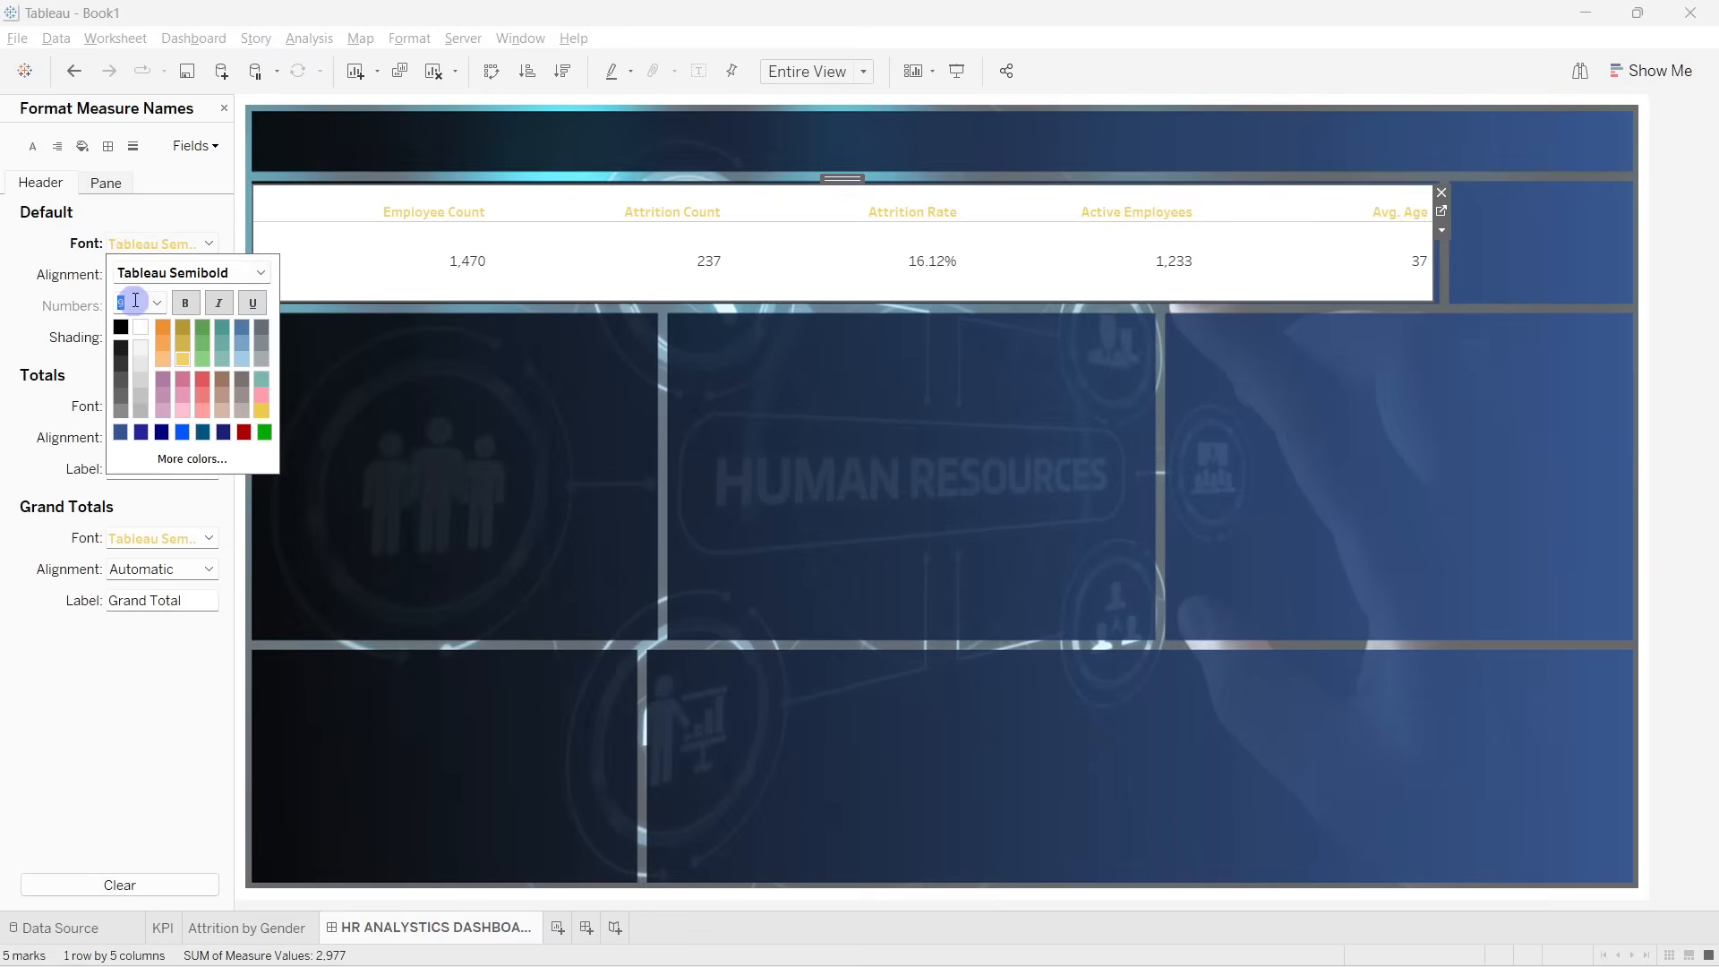
pyautogui.press('Return')
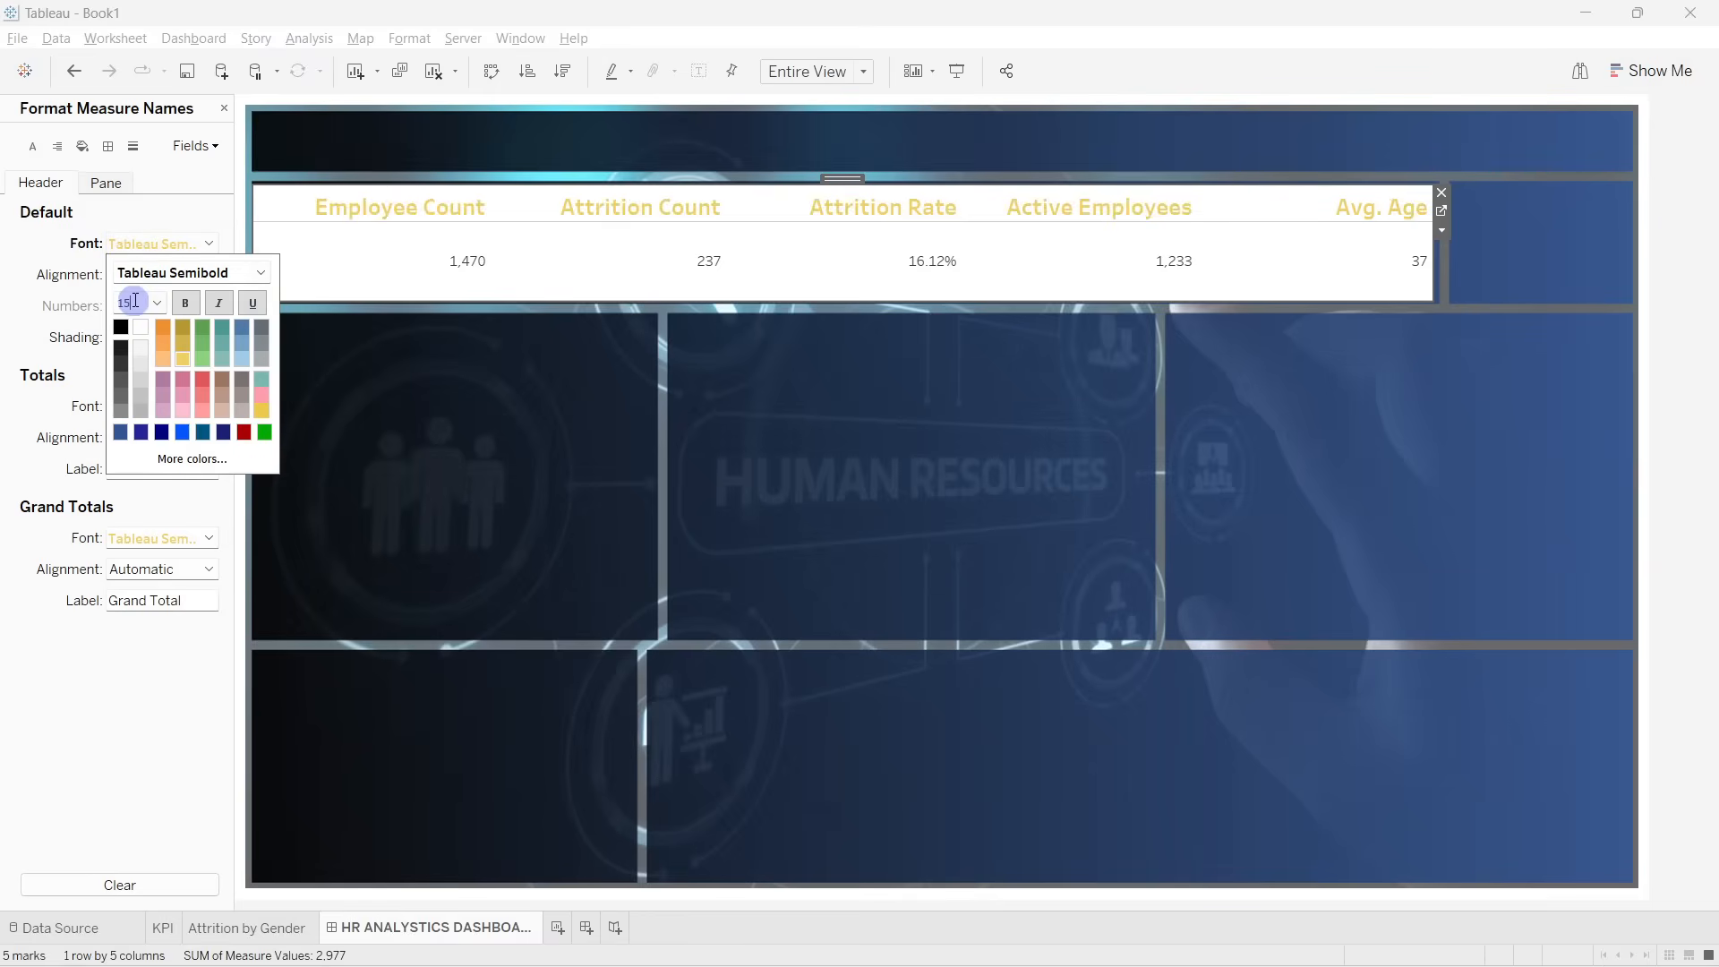
pyautogui.click(13, 354)
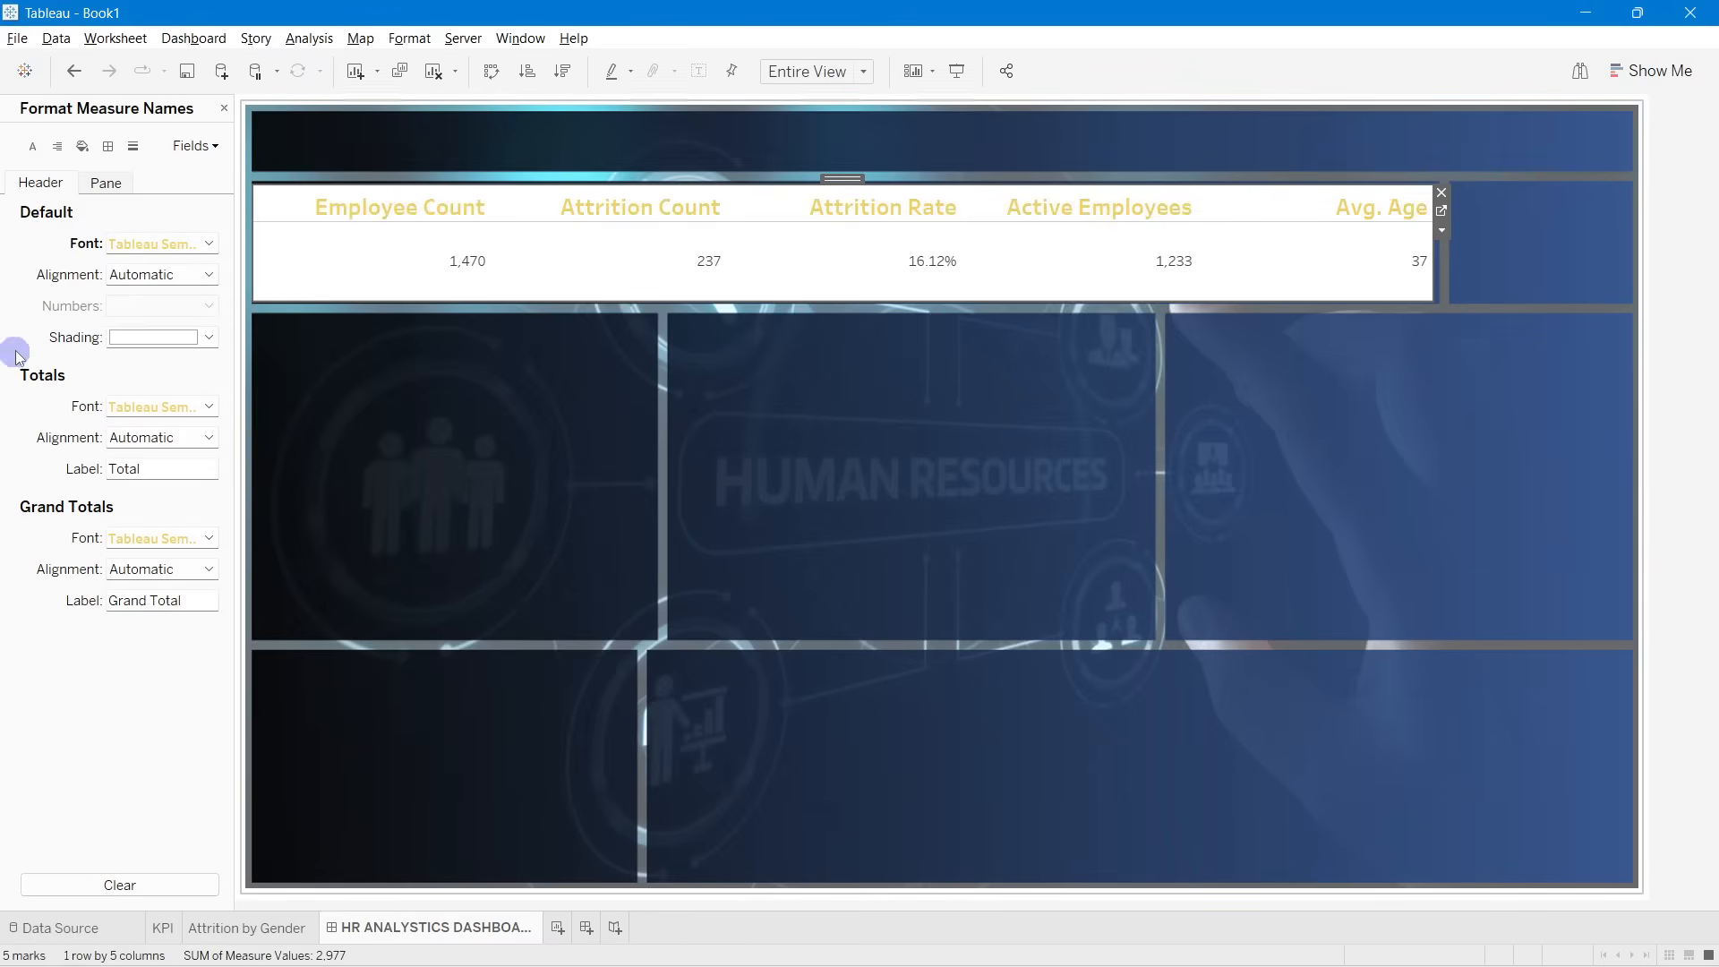
# Step: Center the KPI column headers horizontally
pyautogui.click(149, 279)
pyautogui.click(160, 354)
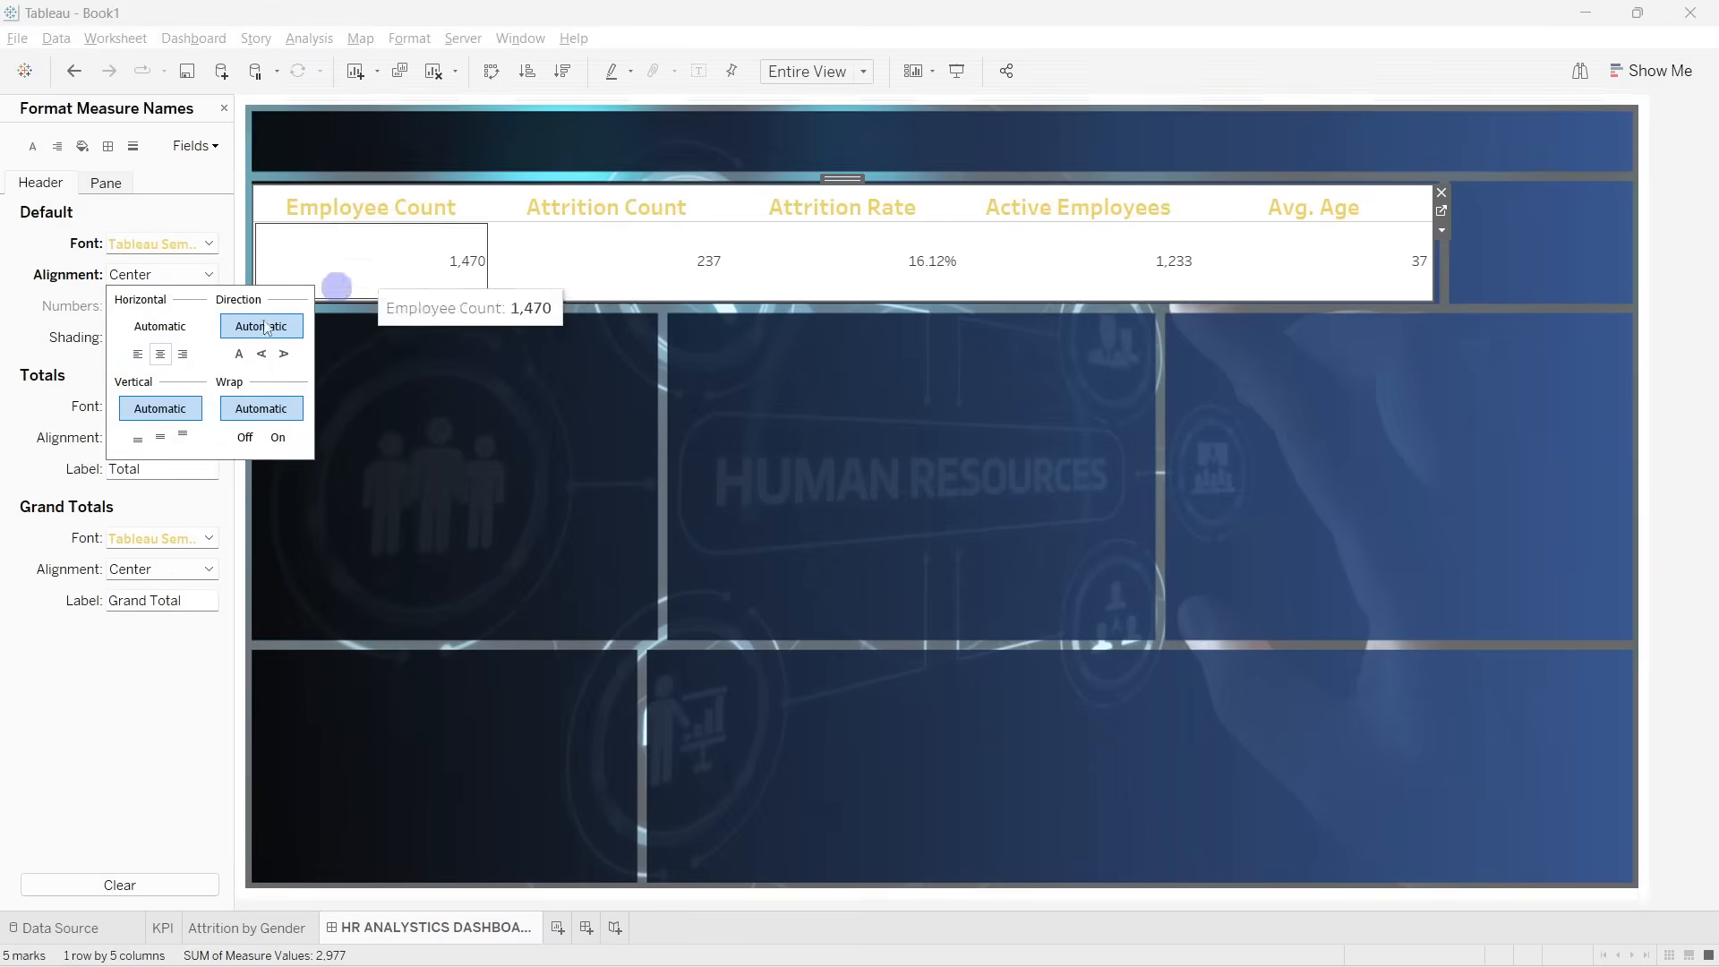
pyautogui.click(5, 345)
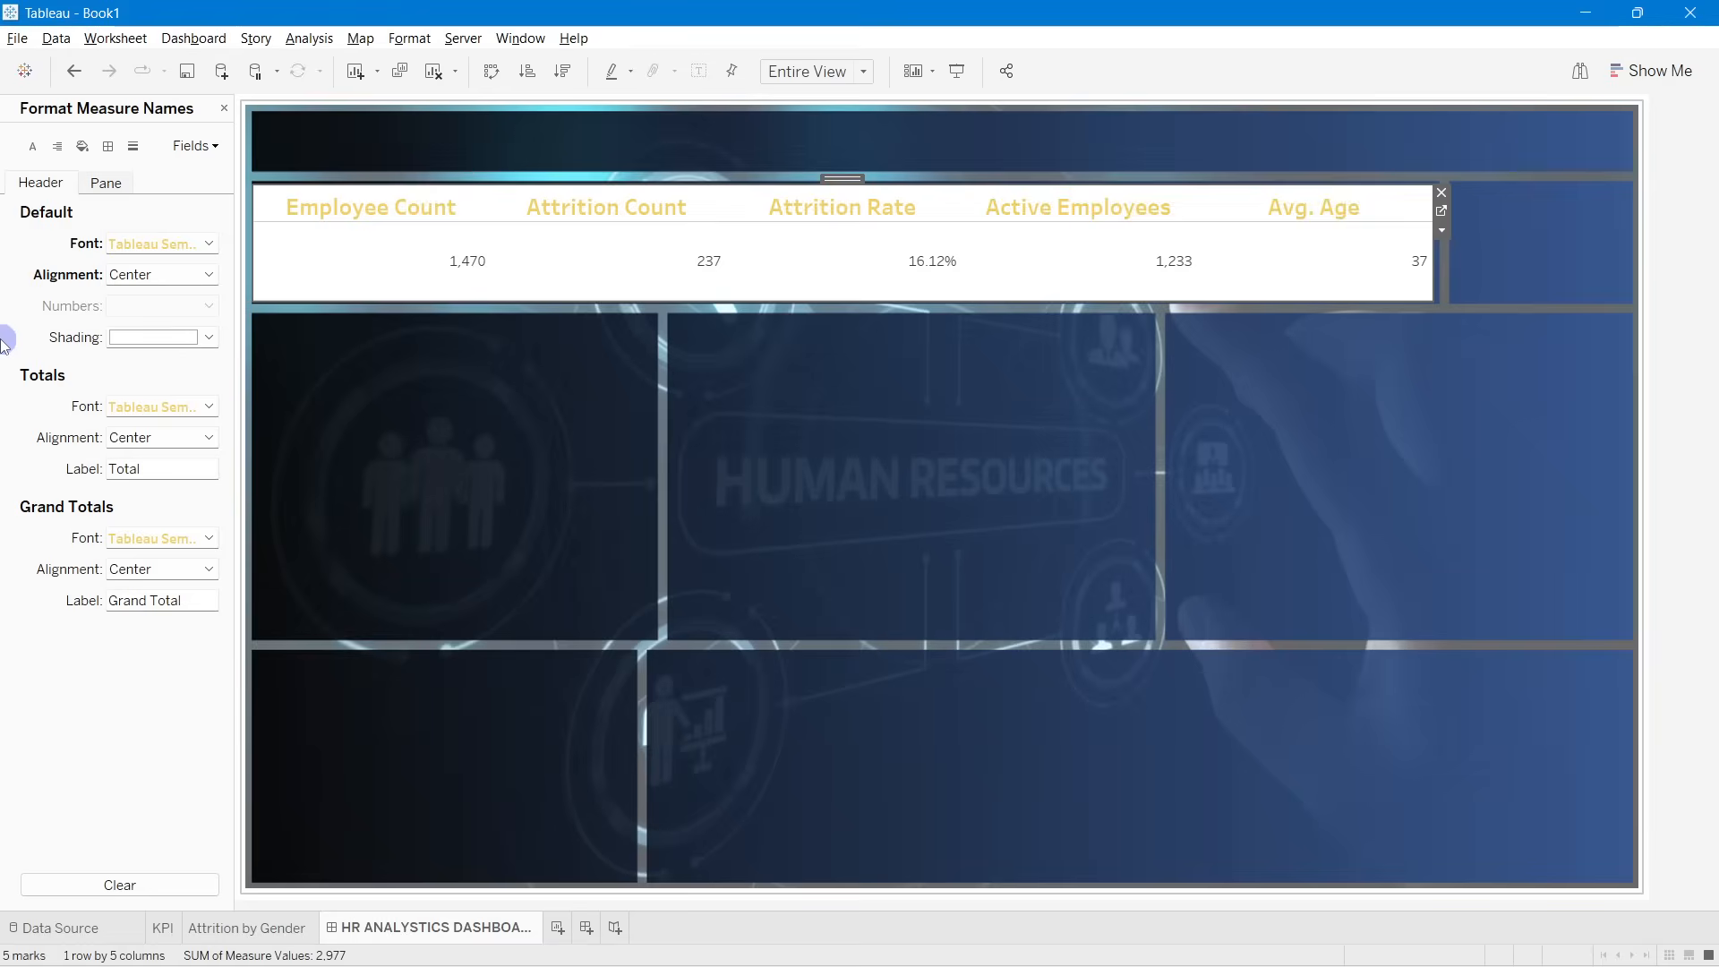
pyautogui.click(184, 147)
pyautogui.click(183, 147)
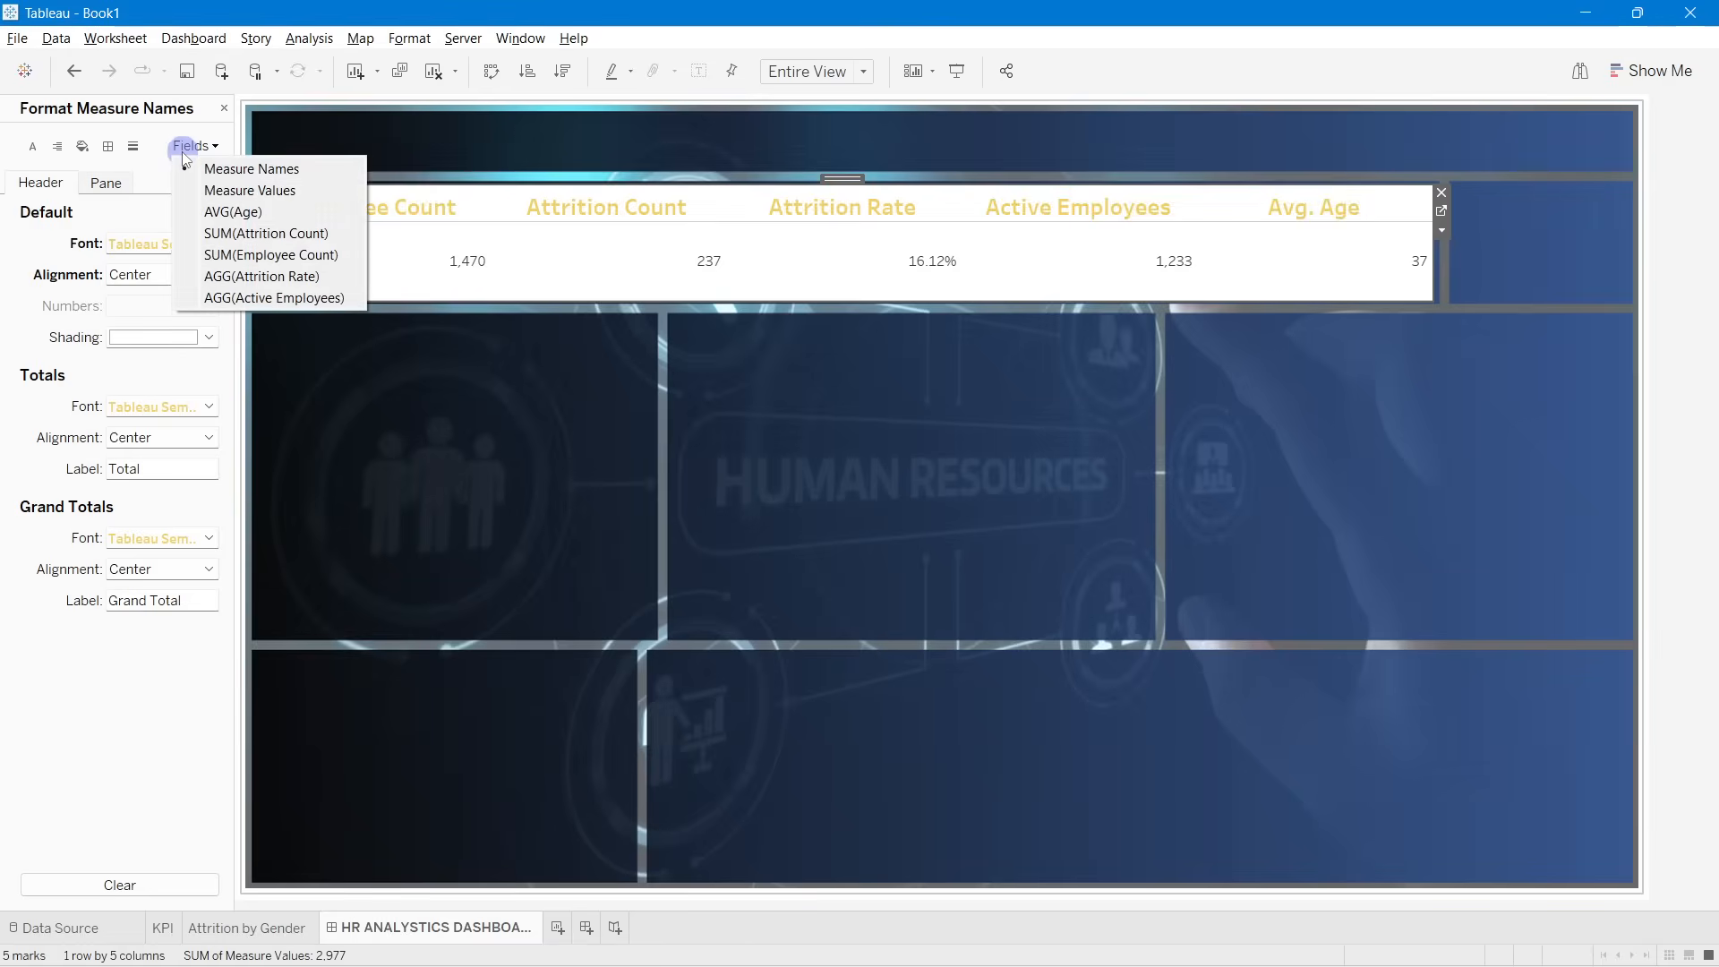
pyautogui.click(55, 367)
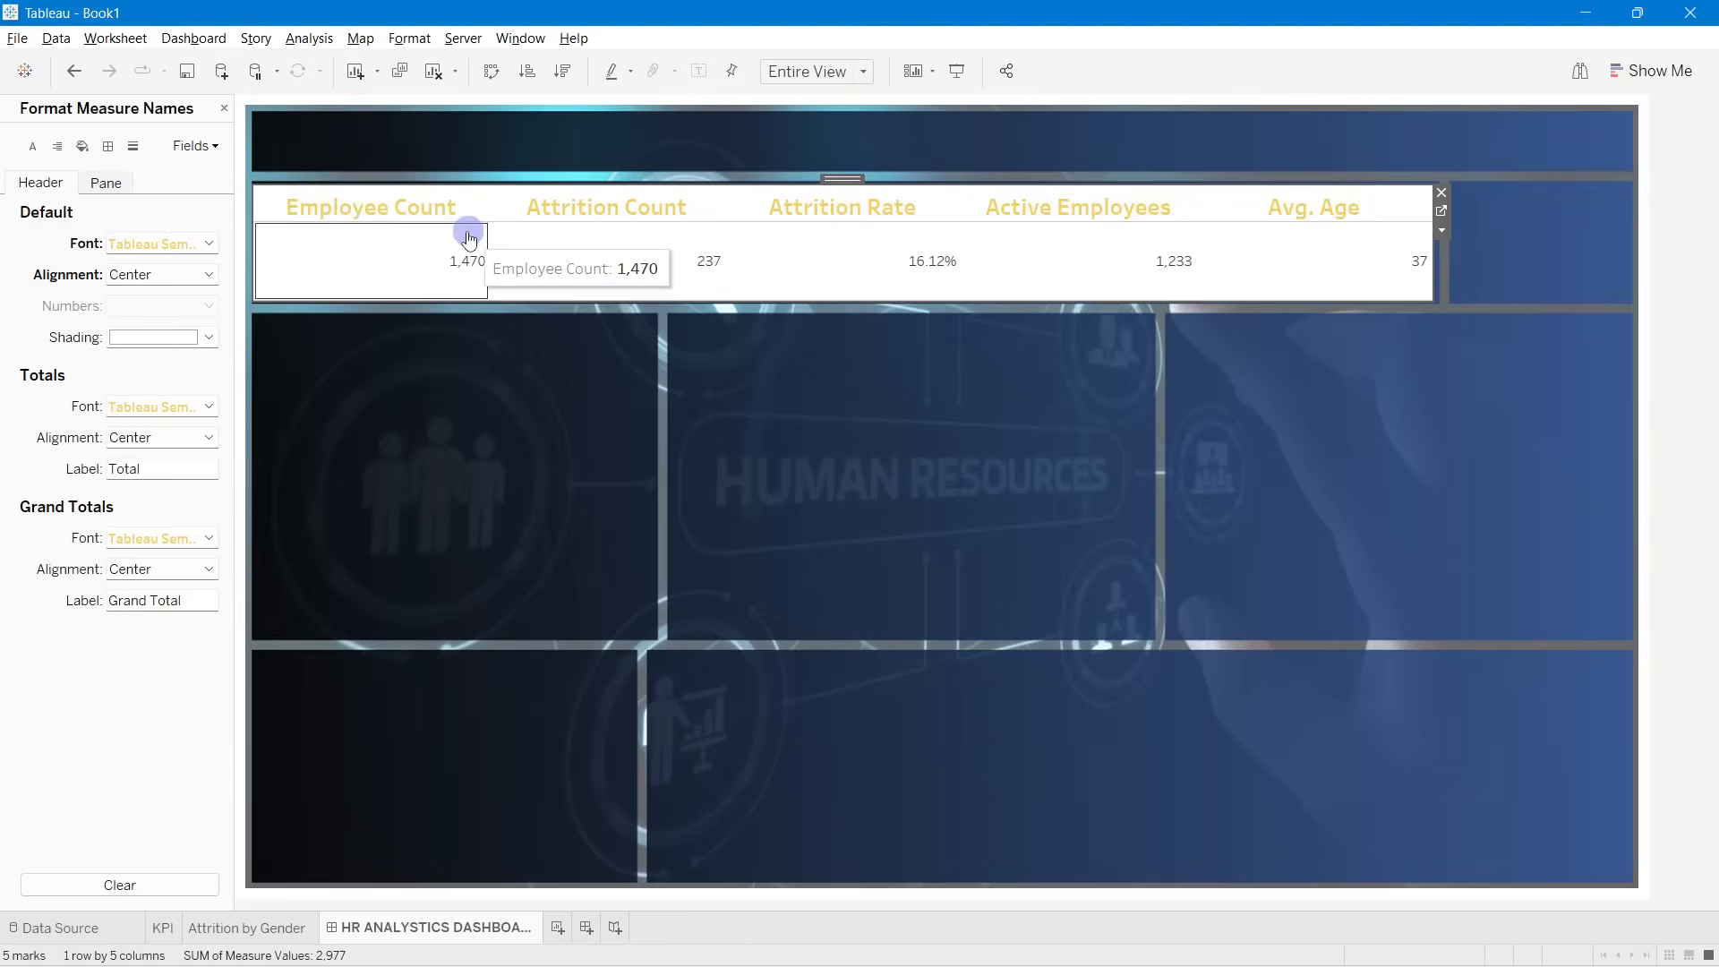
pyautogui.click(224, 108)
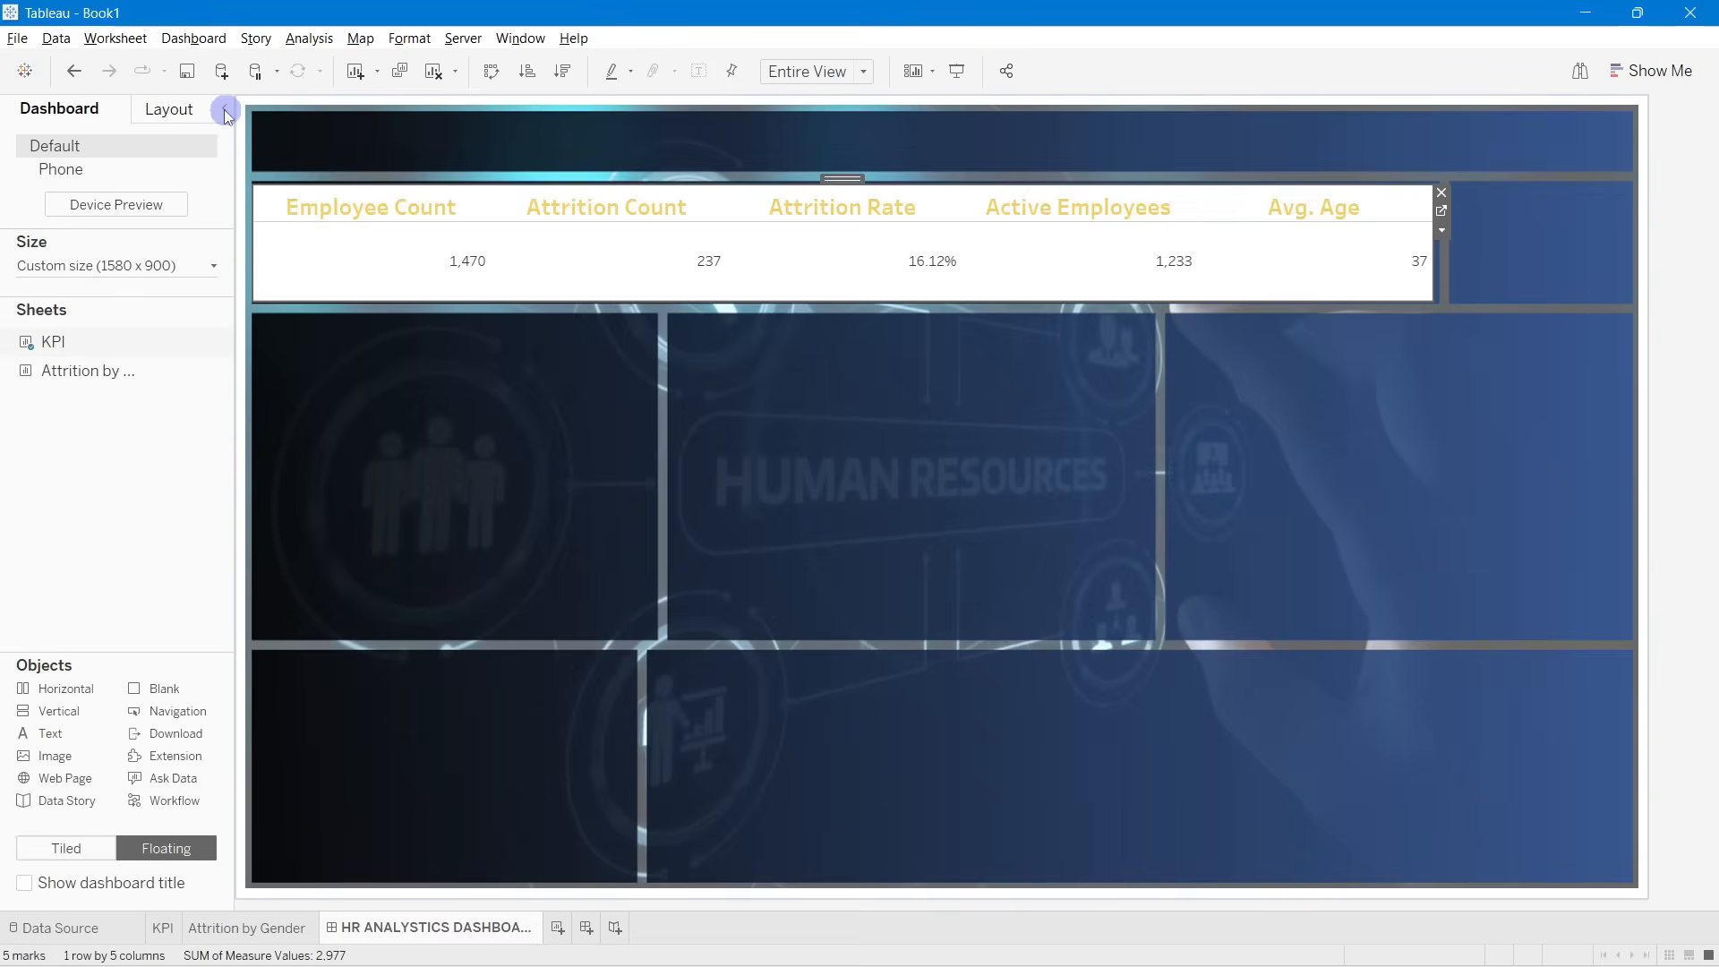
# Step: Open the KPI header formatting and set the default worksheet shading to None so the background image shows through
pyautogui.click(308, 207)
pyautogui.rightClick(308, 207)
pyautogui.click(363, 297)
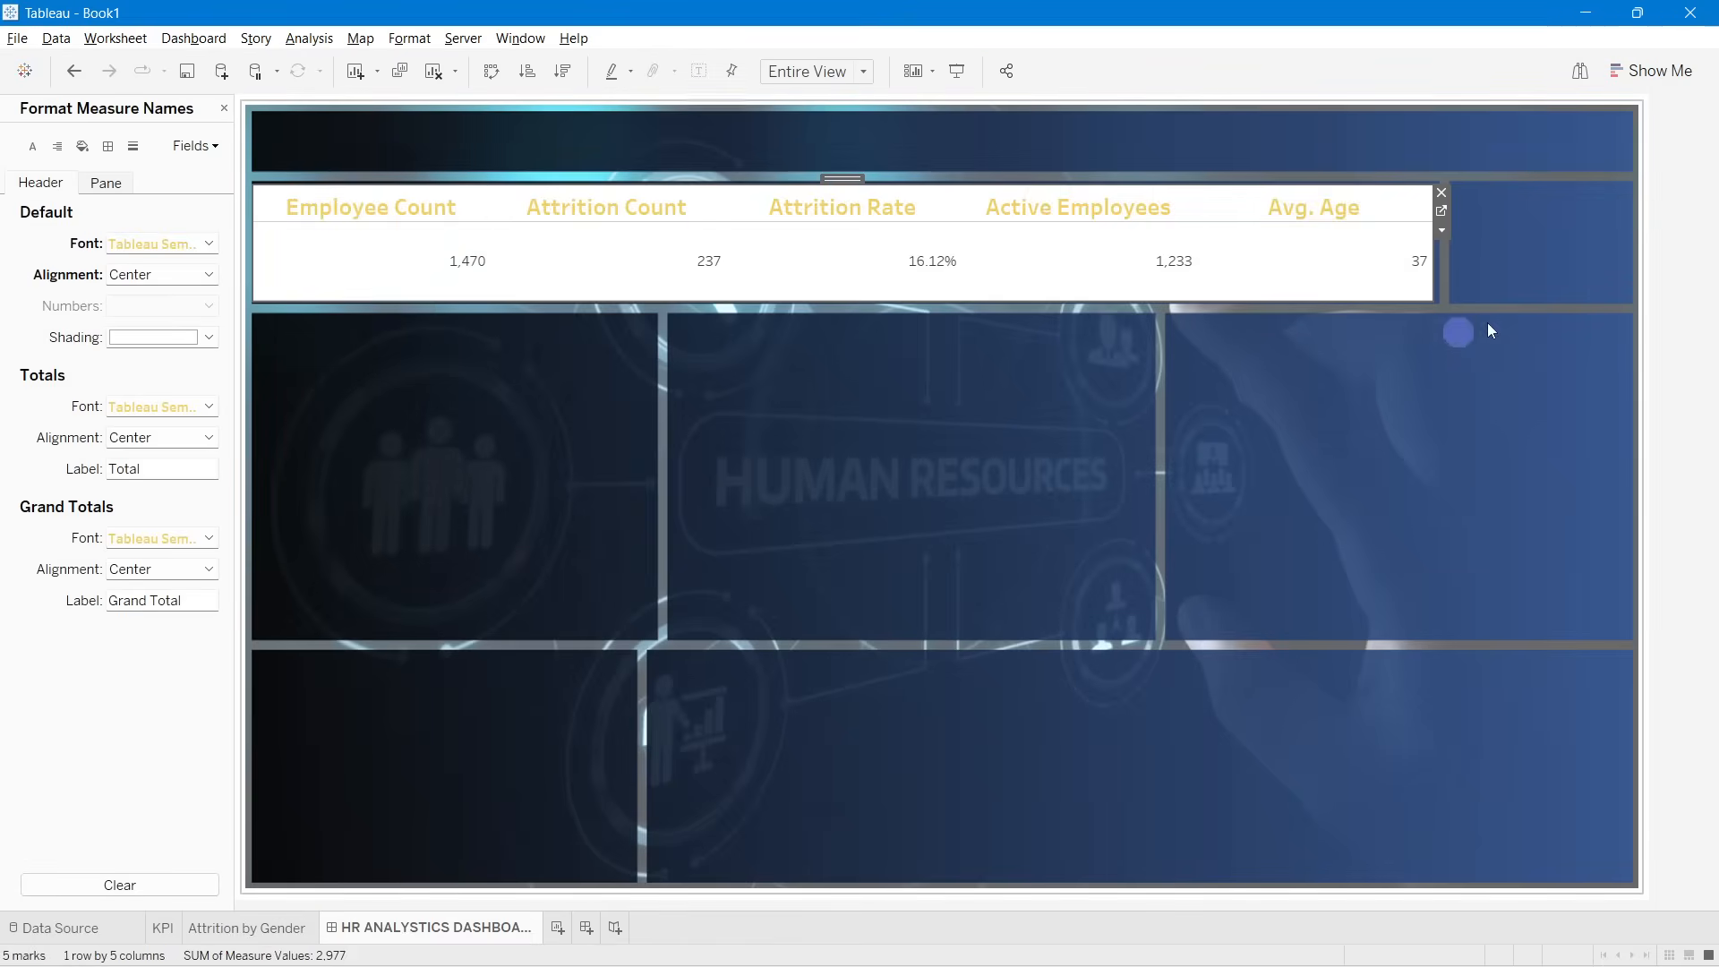
pyautogui.click(80, 147)
pyautogui.click(152, 244)
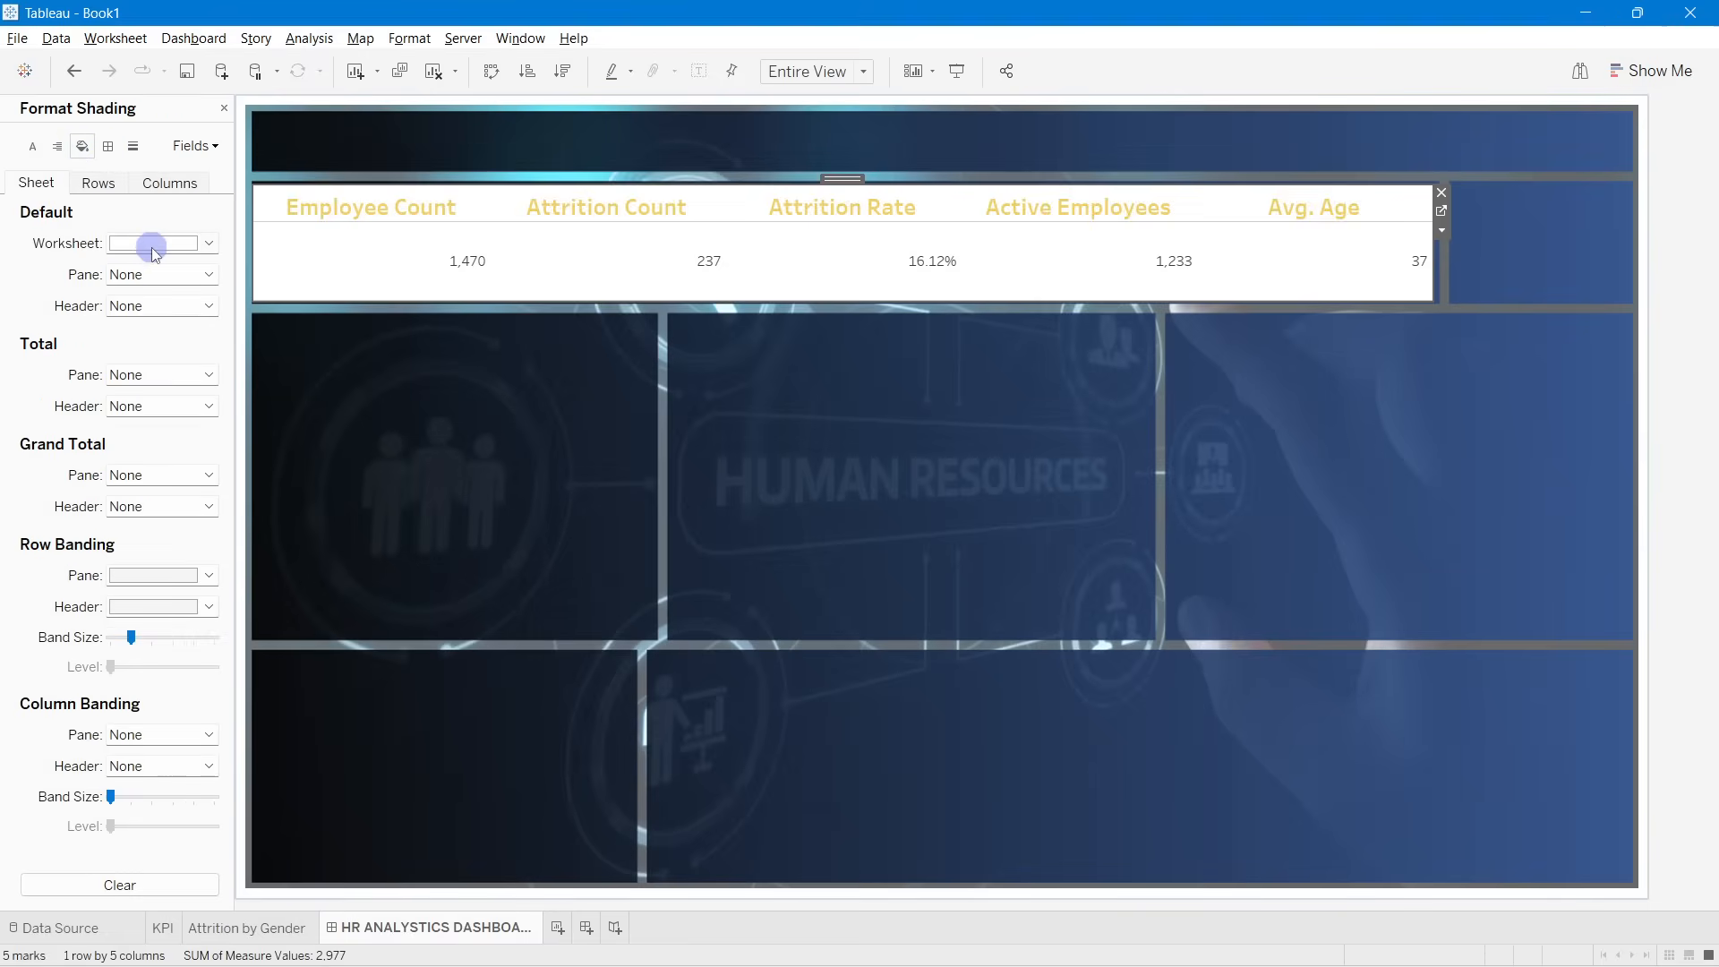
pyautogui.click(180, 272)
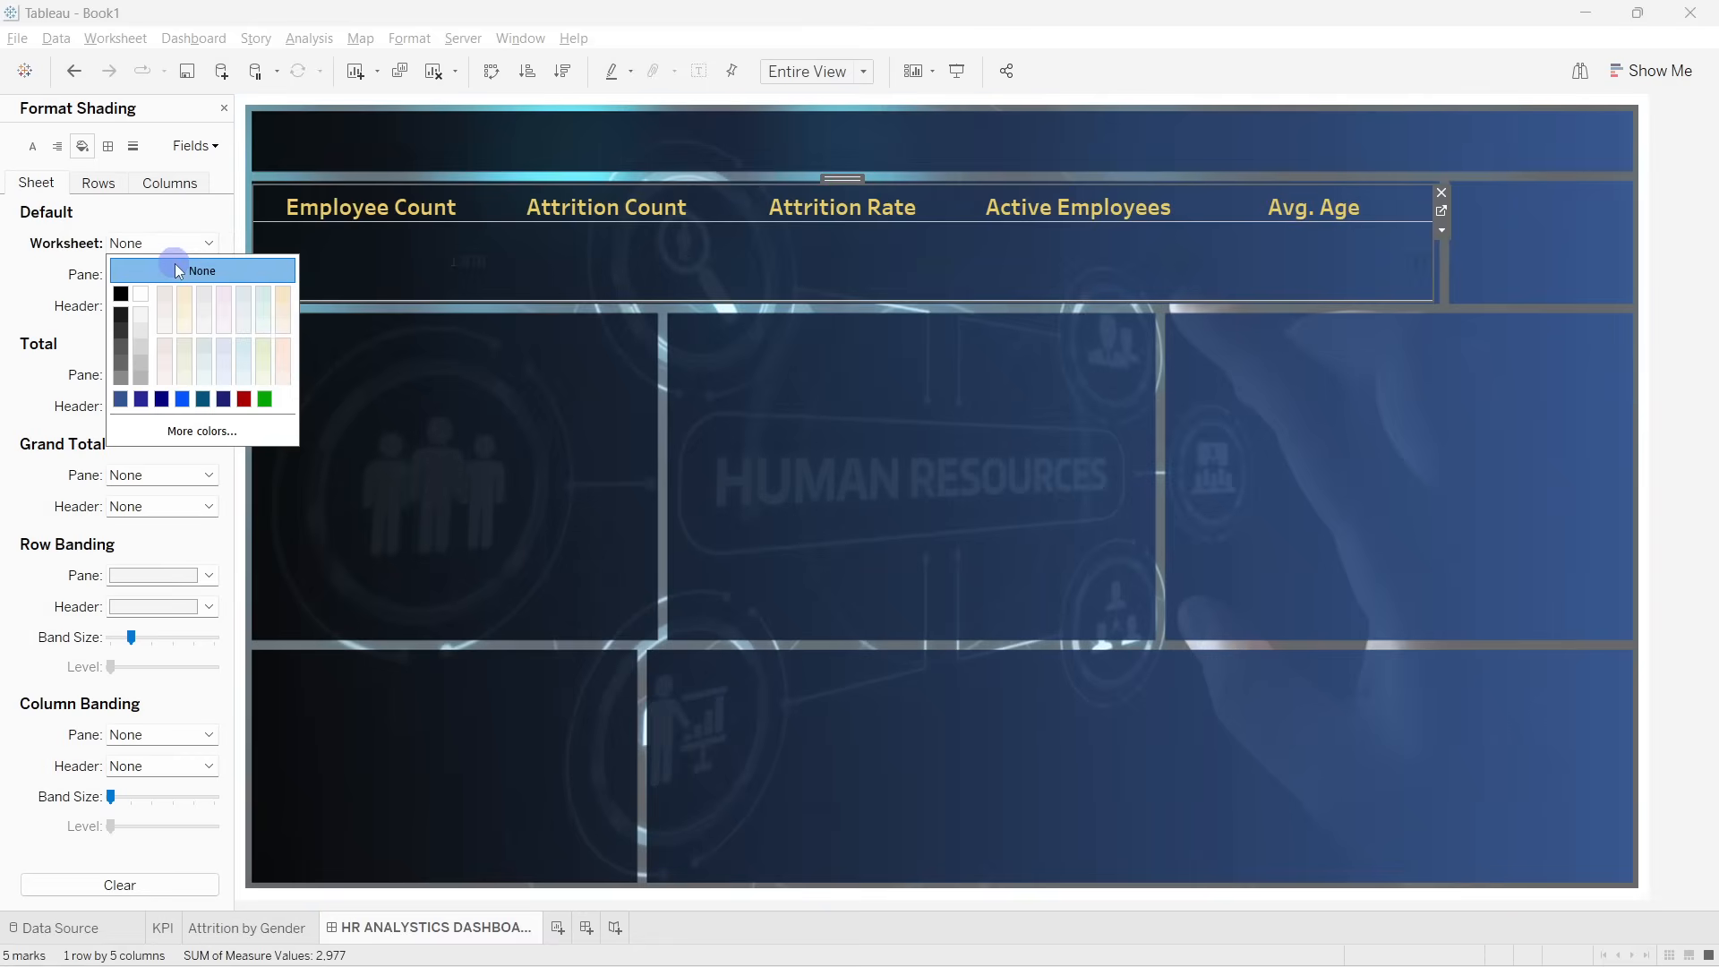
pyautogui.click(36, 313)
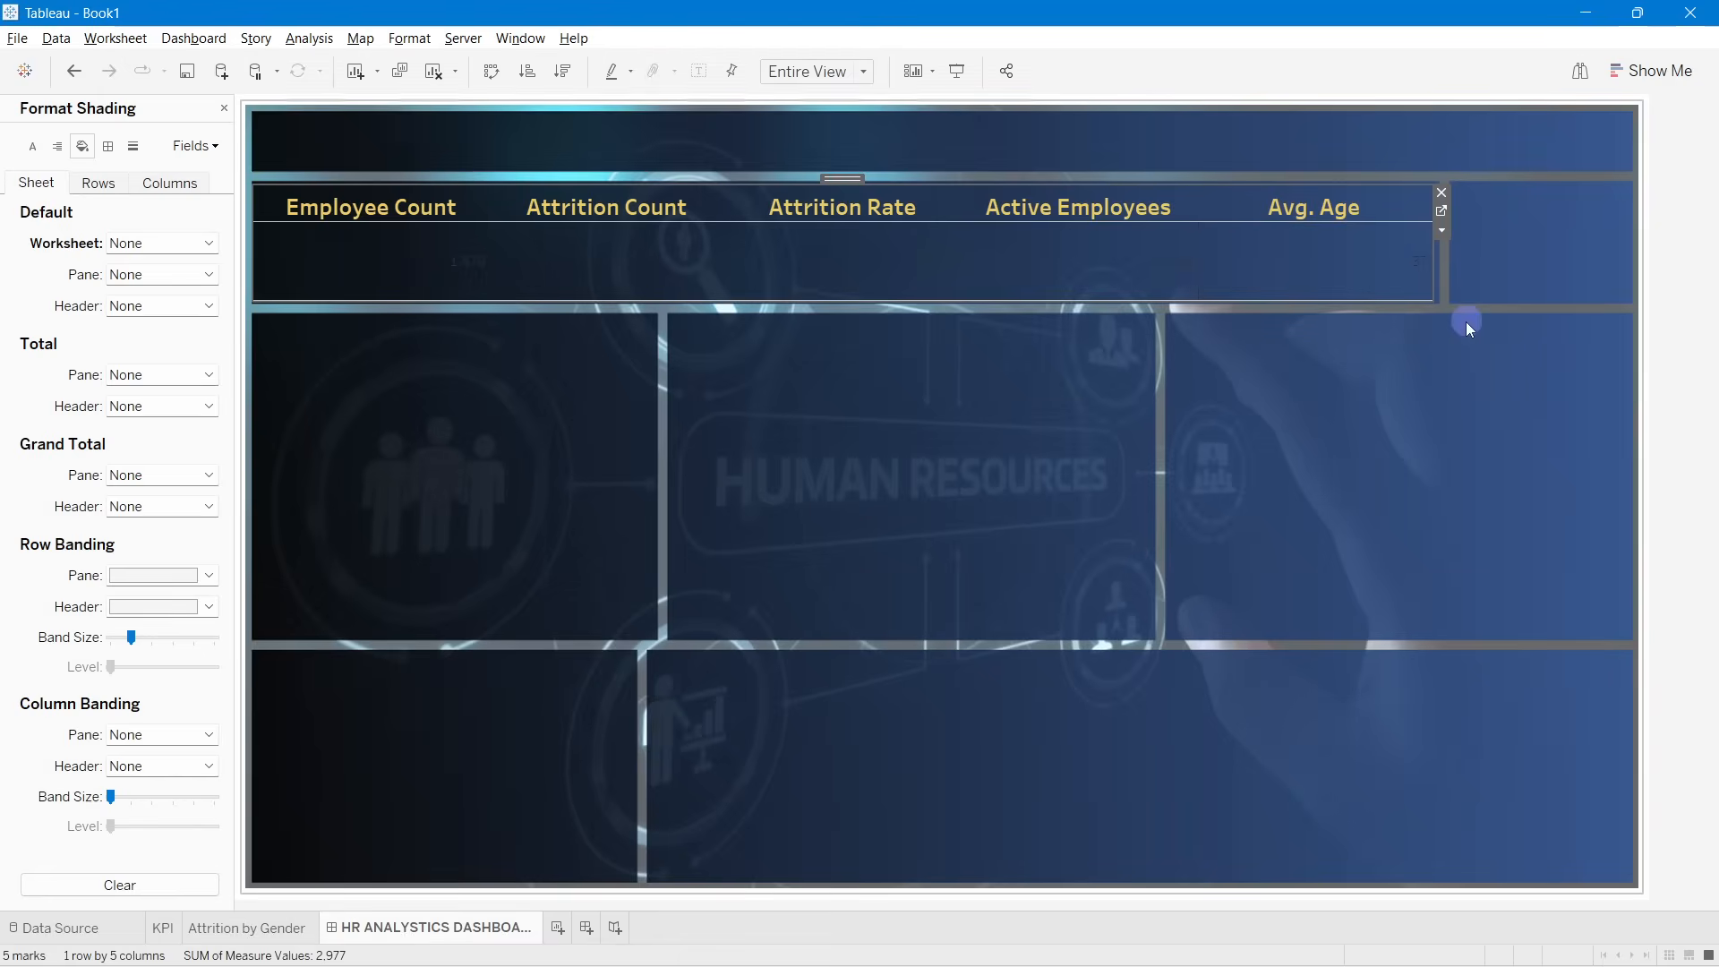
# Step: Set the Total pane and header borders of the KPI sheet to None
pyautogui.moveTo(300, 231)
pyautogui.click(108, 146)
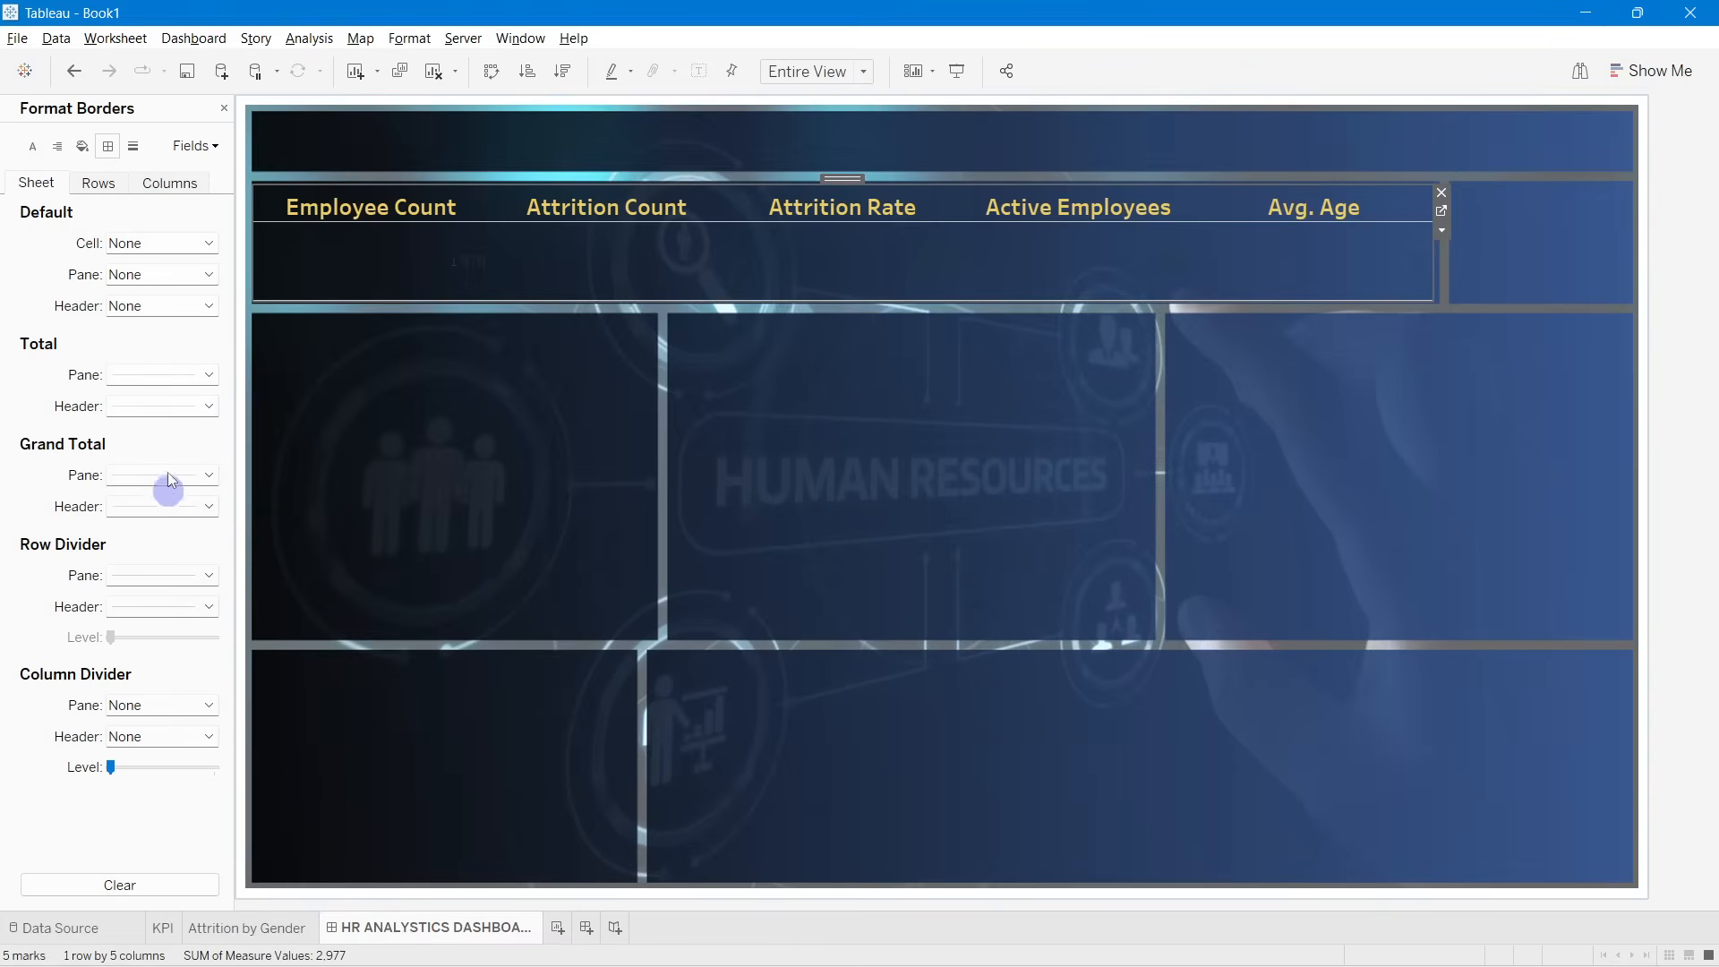
pyautogui.click(129, 377)
pyautogui.click(143, 396)
pyautogui.click(134, 405)
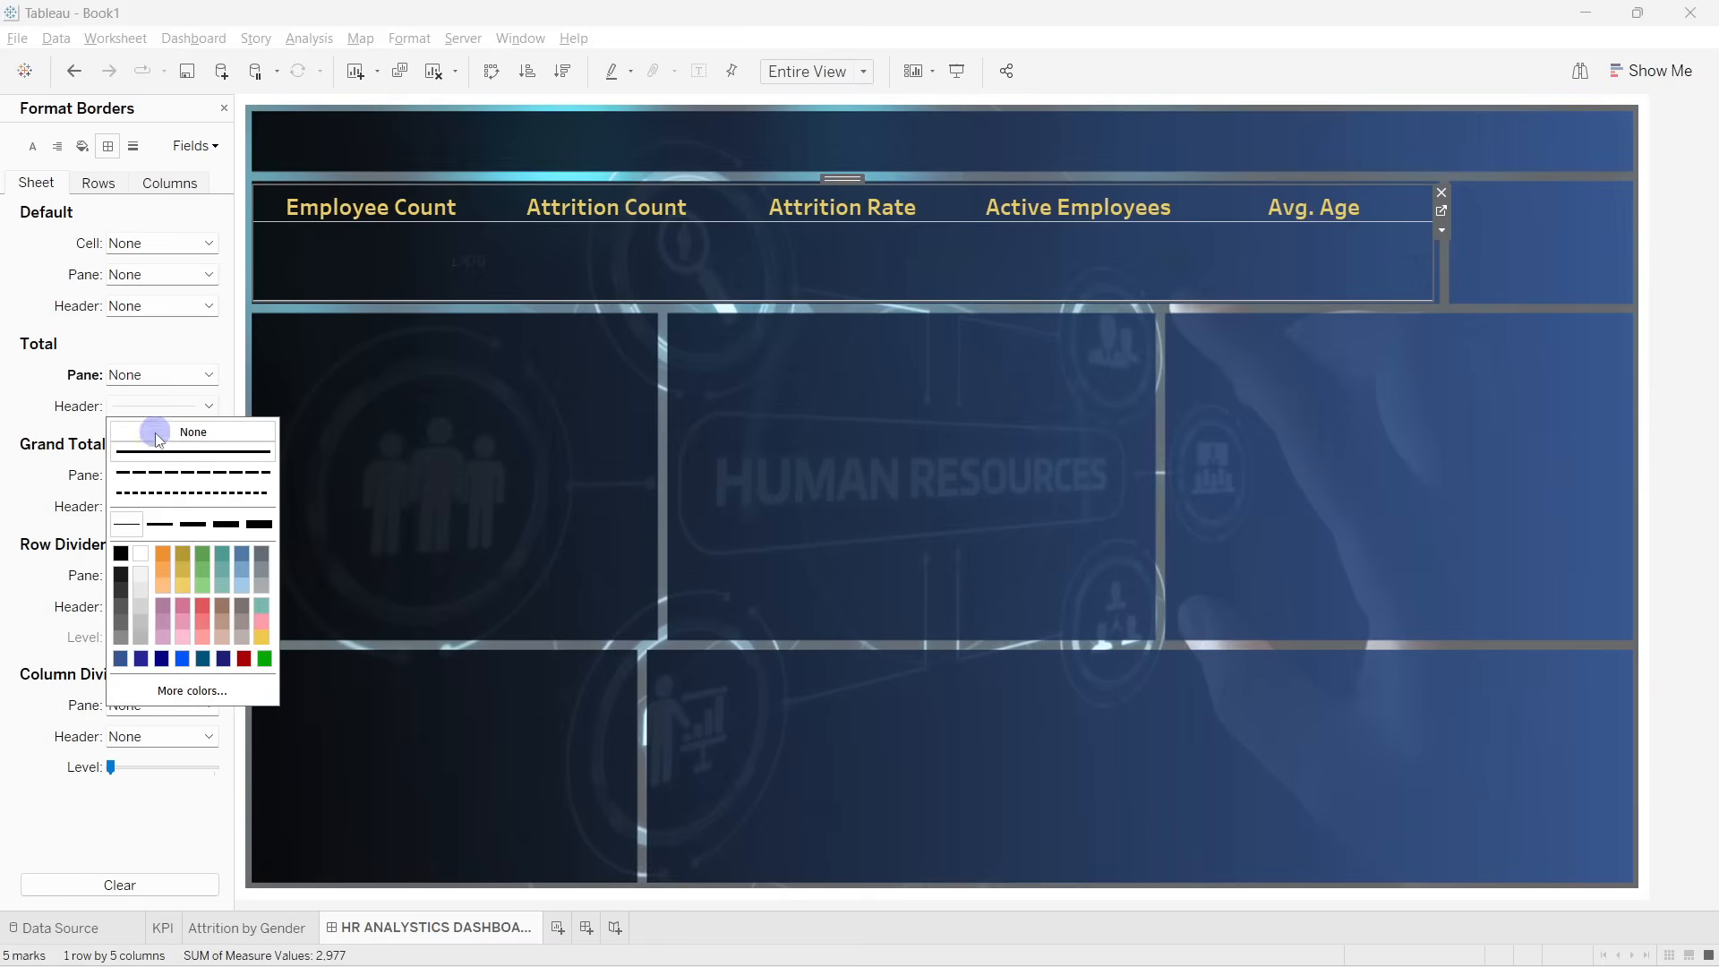
pyautogui.click(33, 426)
# Step: Set the row divider's pane border to None, check the column border settings, and deselect the KPI sheet
pyautogui.click(146, 574)
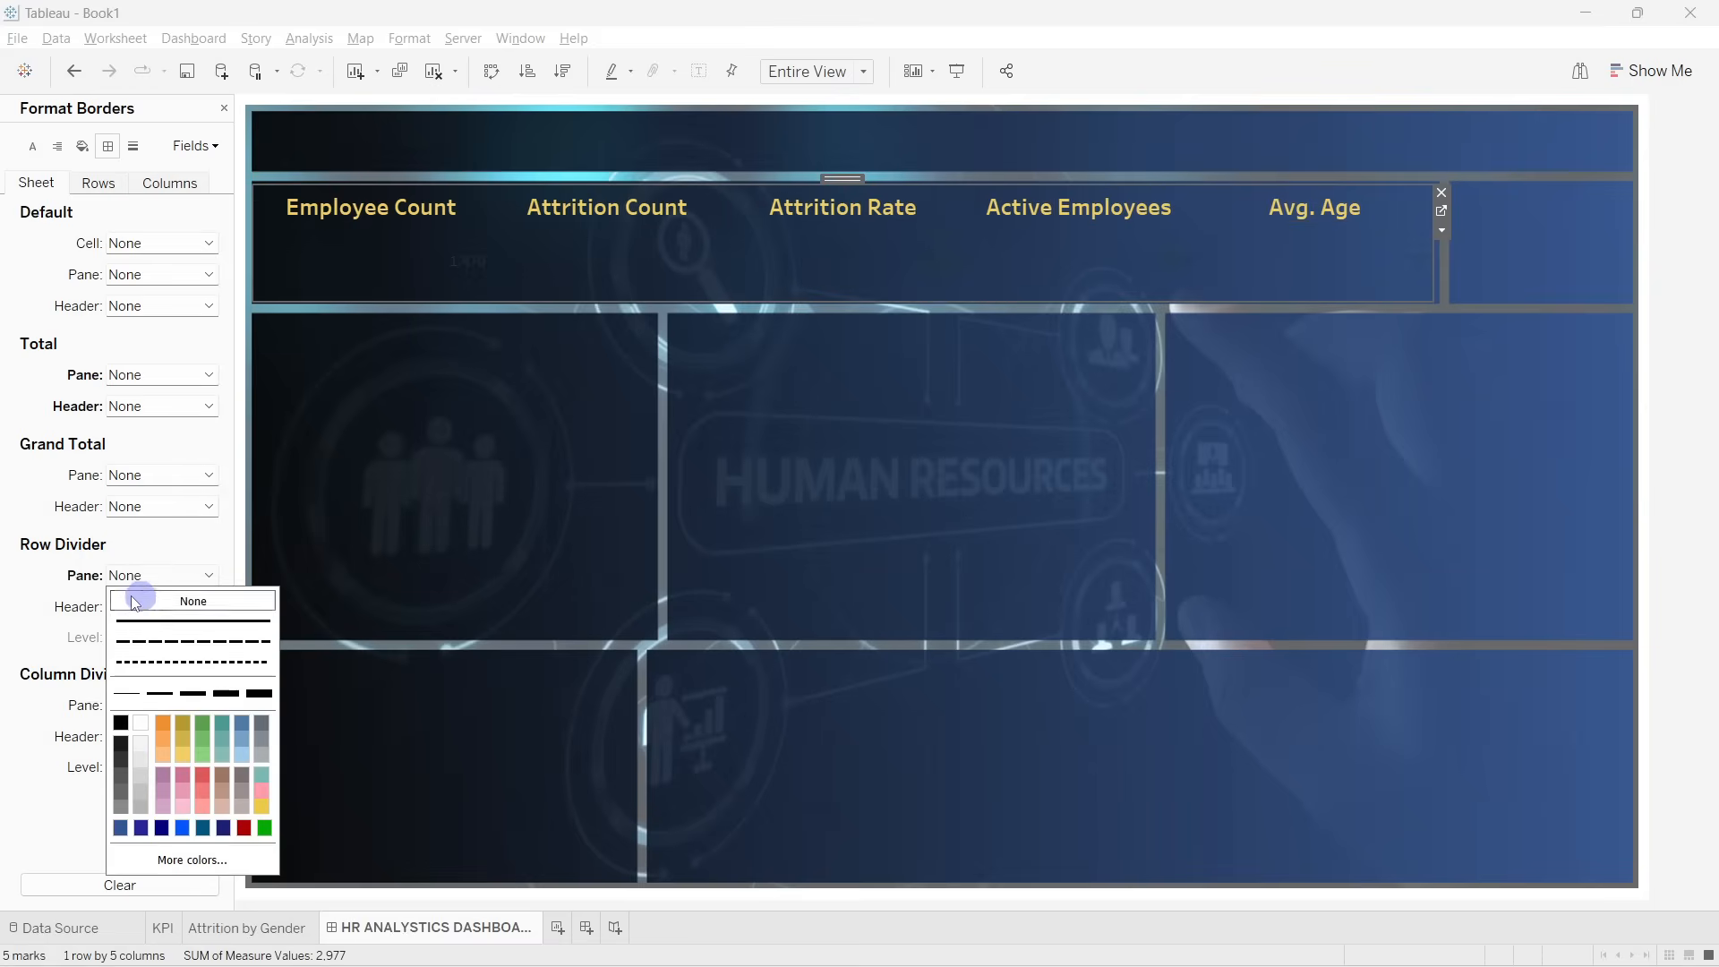
pyautogui.click(137, 601)
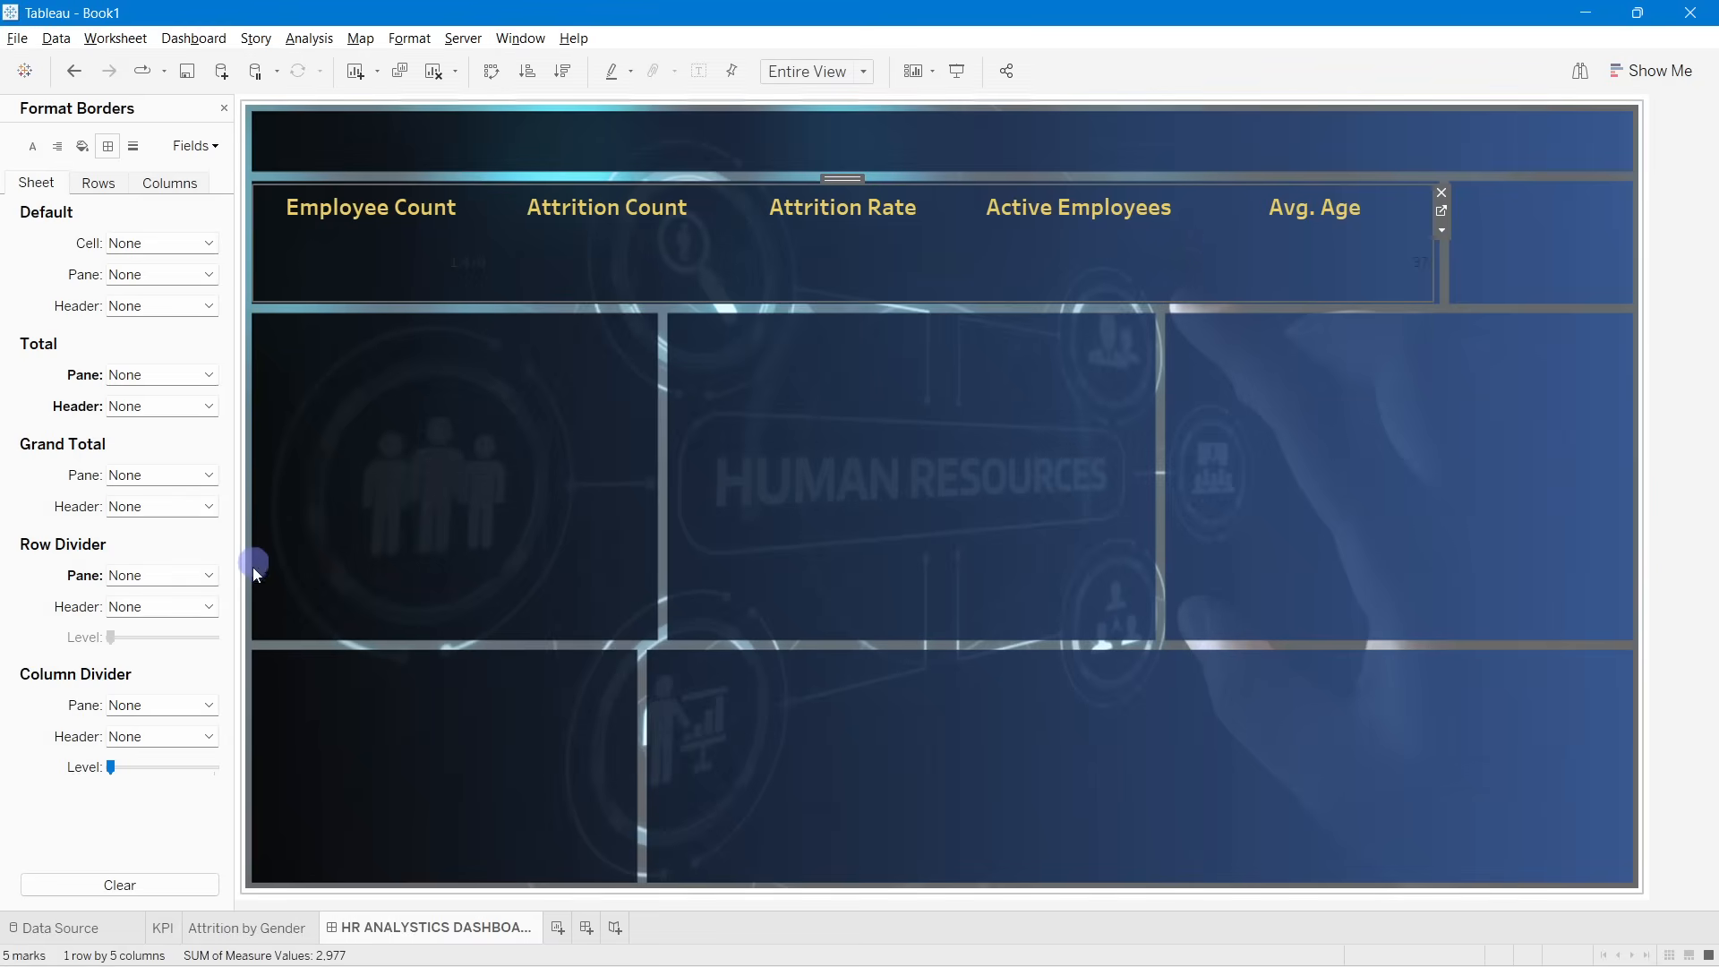
pyautogui.click(149, 607)
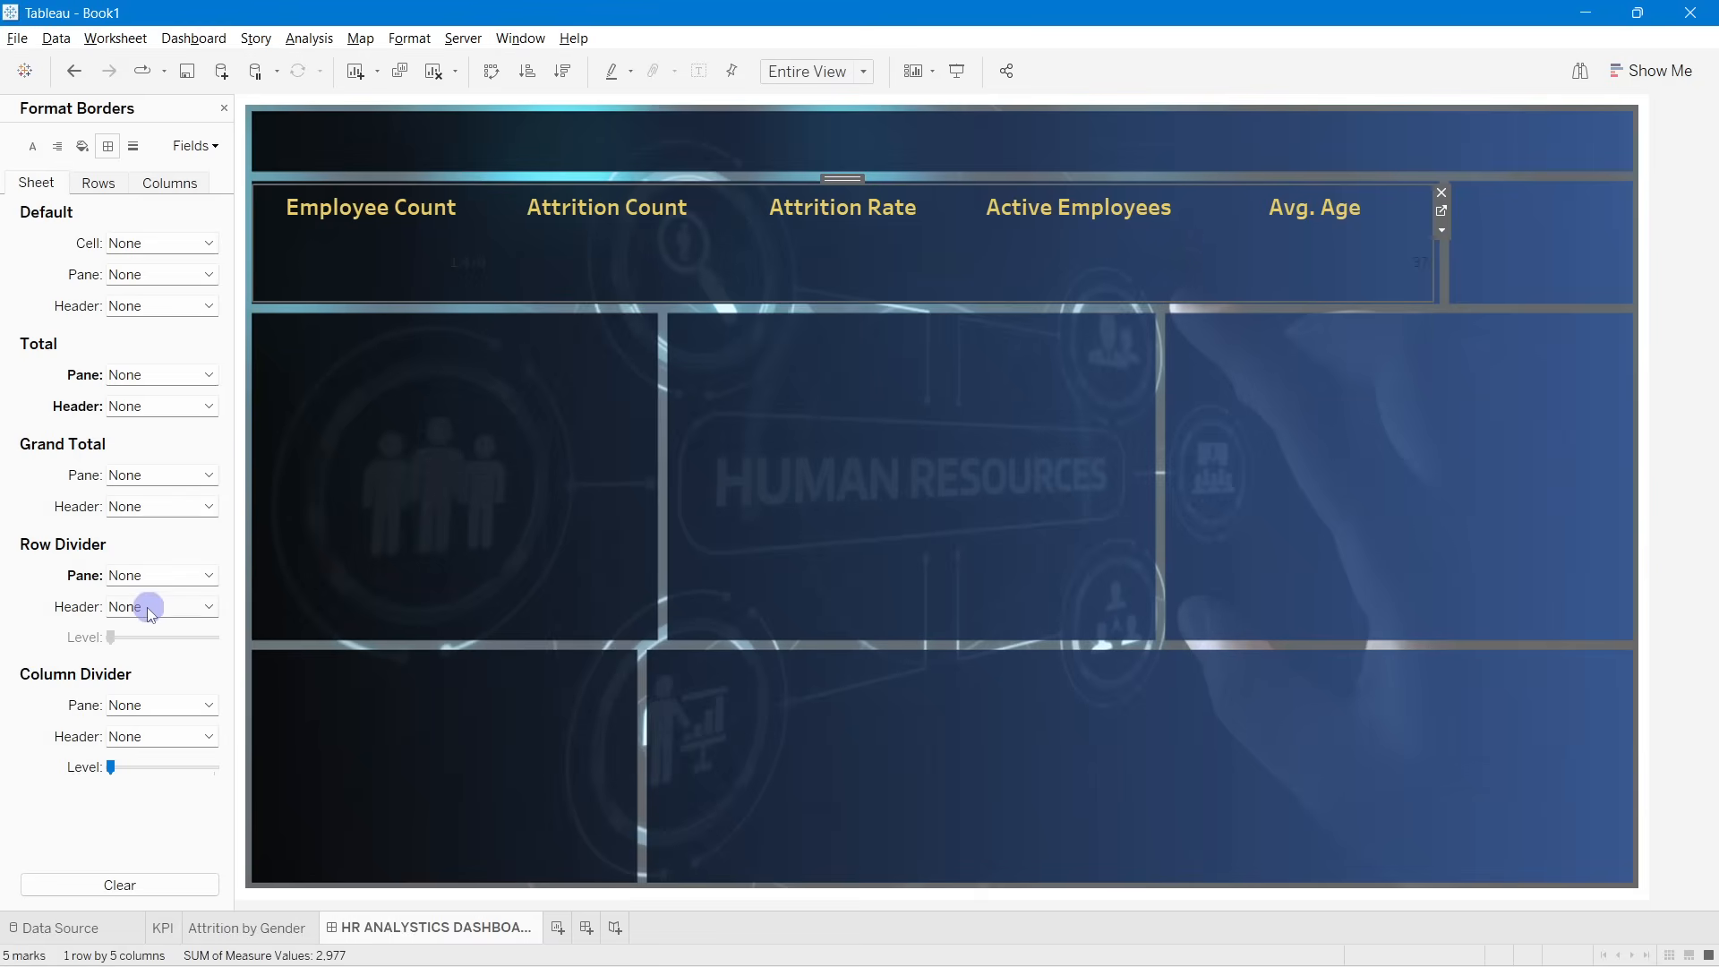
pyautogui.click(125, 190)
pyautogui.click(152, 184)
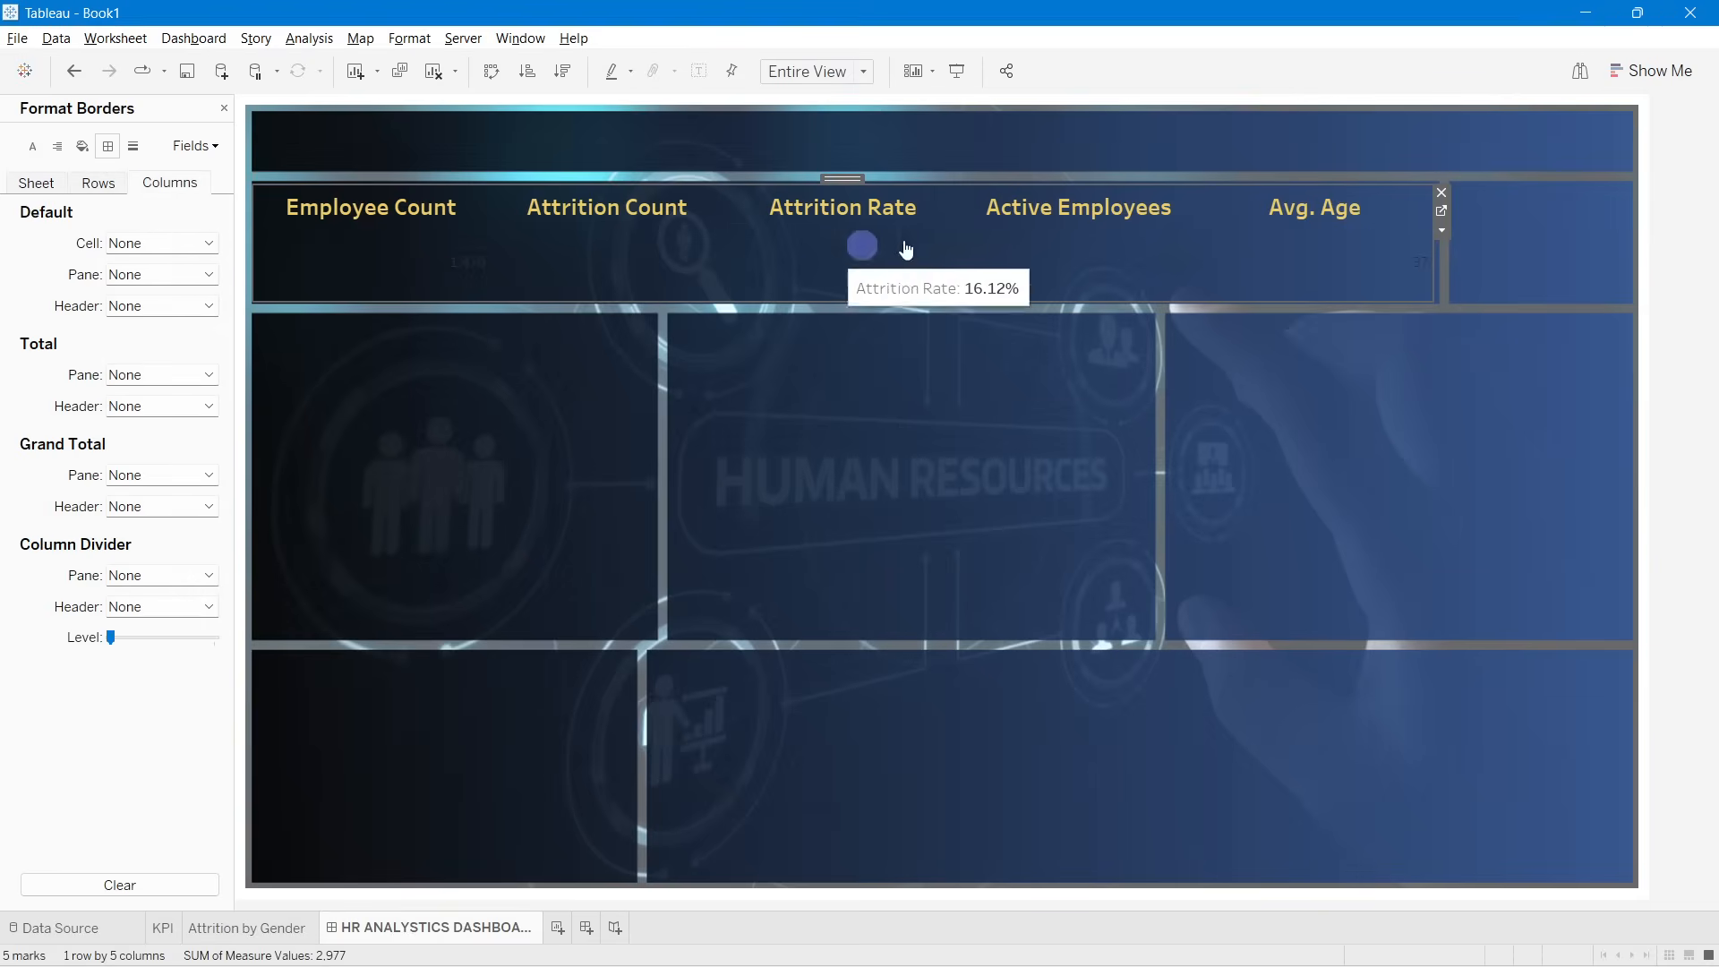
pyautogui.click(1710, 258)
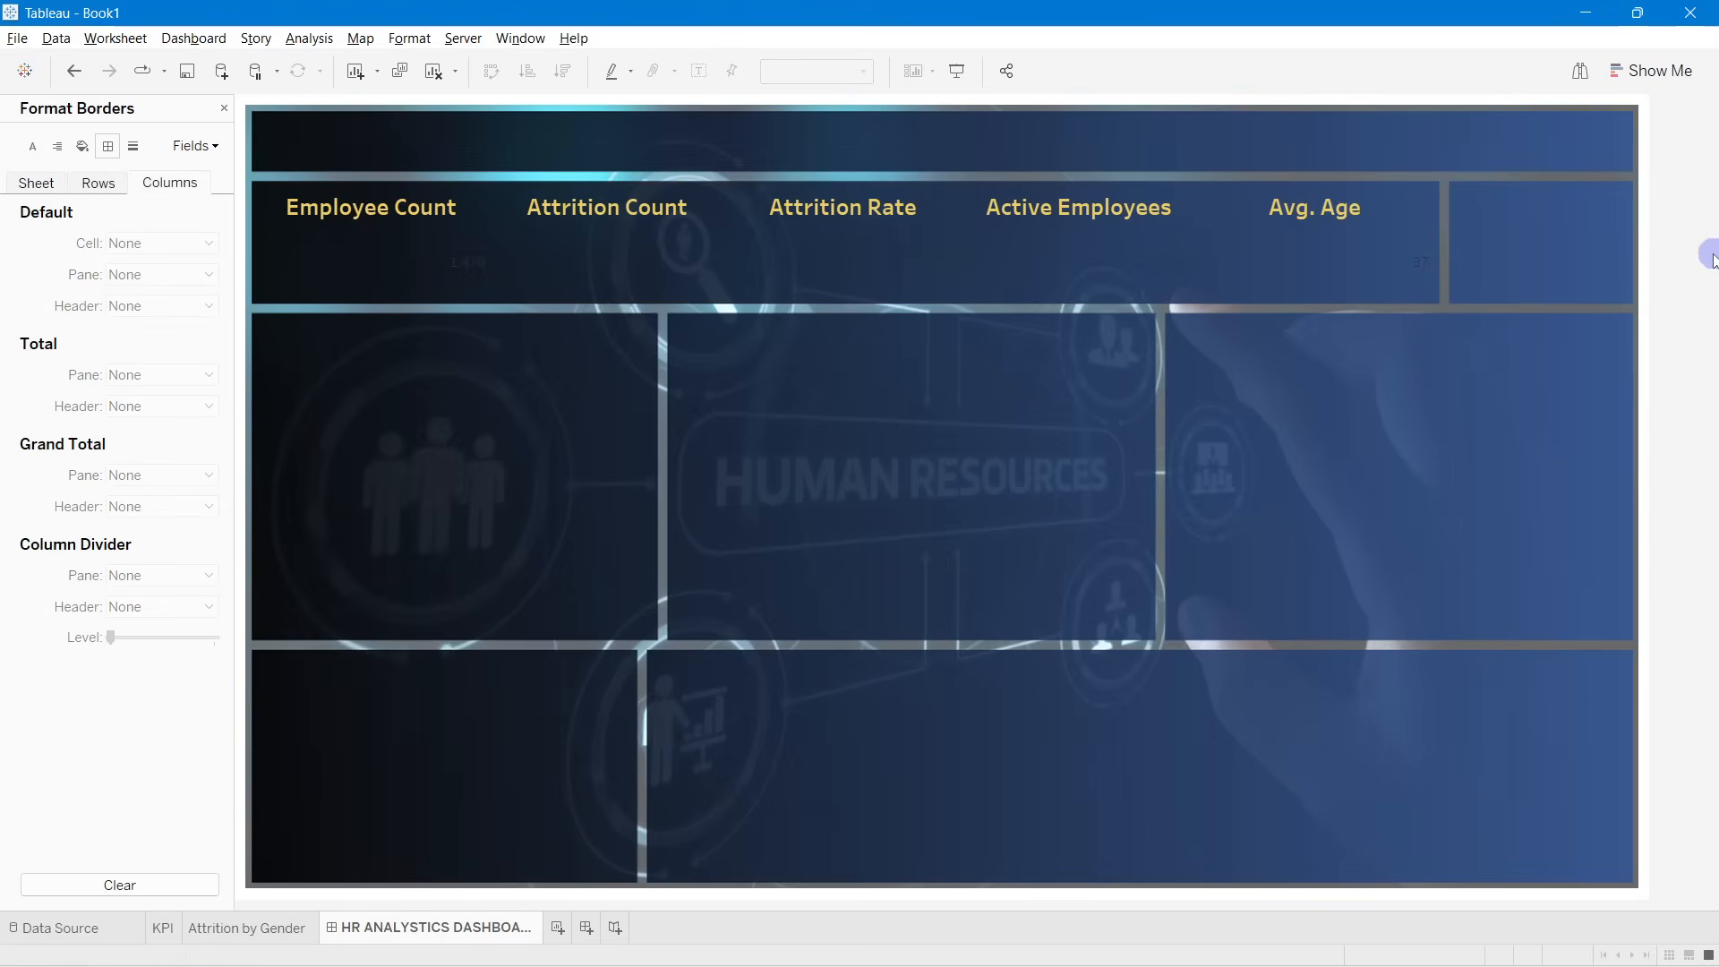
# Step: Close the border formatting and go from the dashboard to the KPI worksheet
pyautogui.click(224, 108)
pyautogui.click(1409, 215)
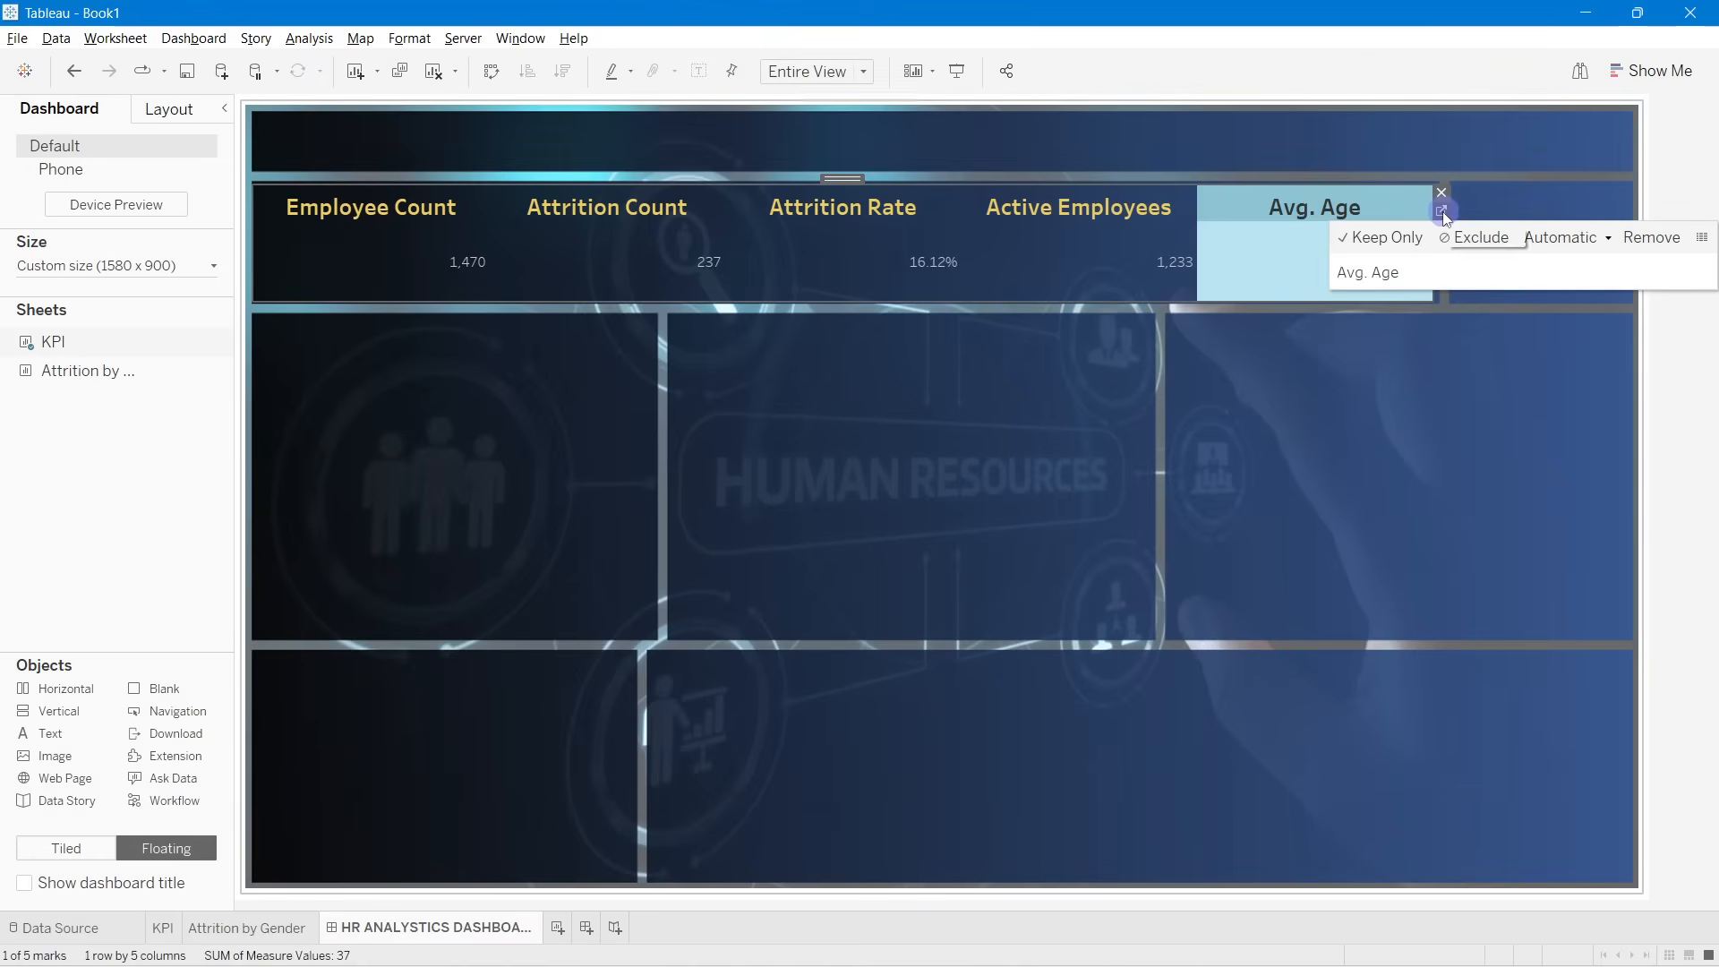
pyautogui.click(1433, 204)
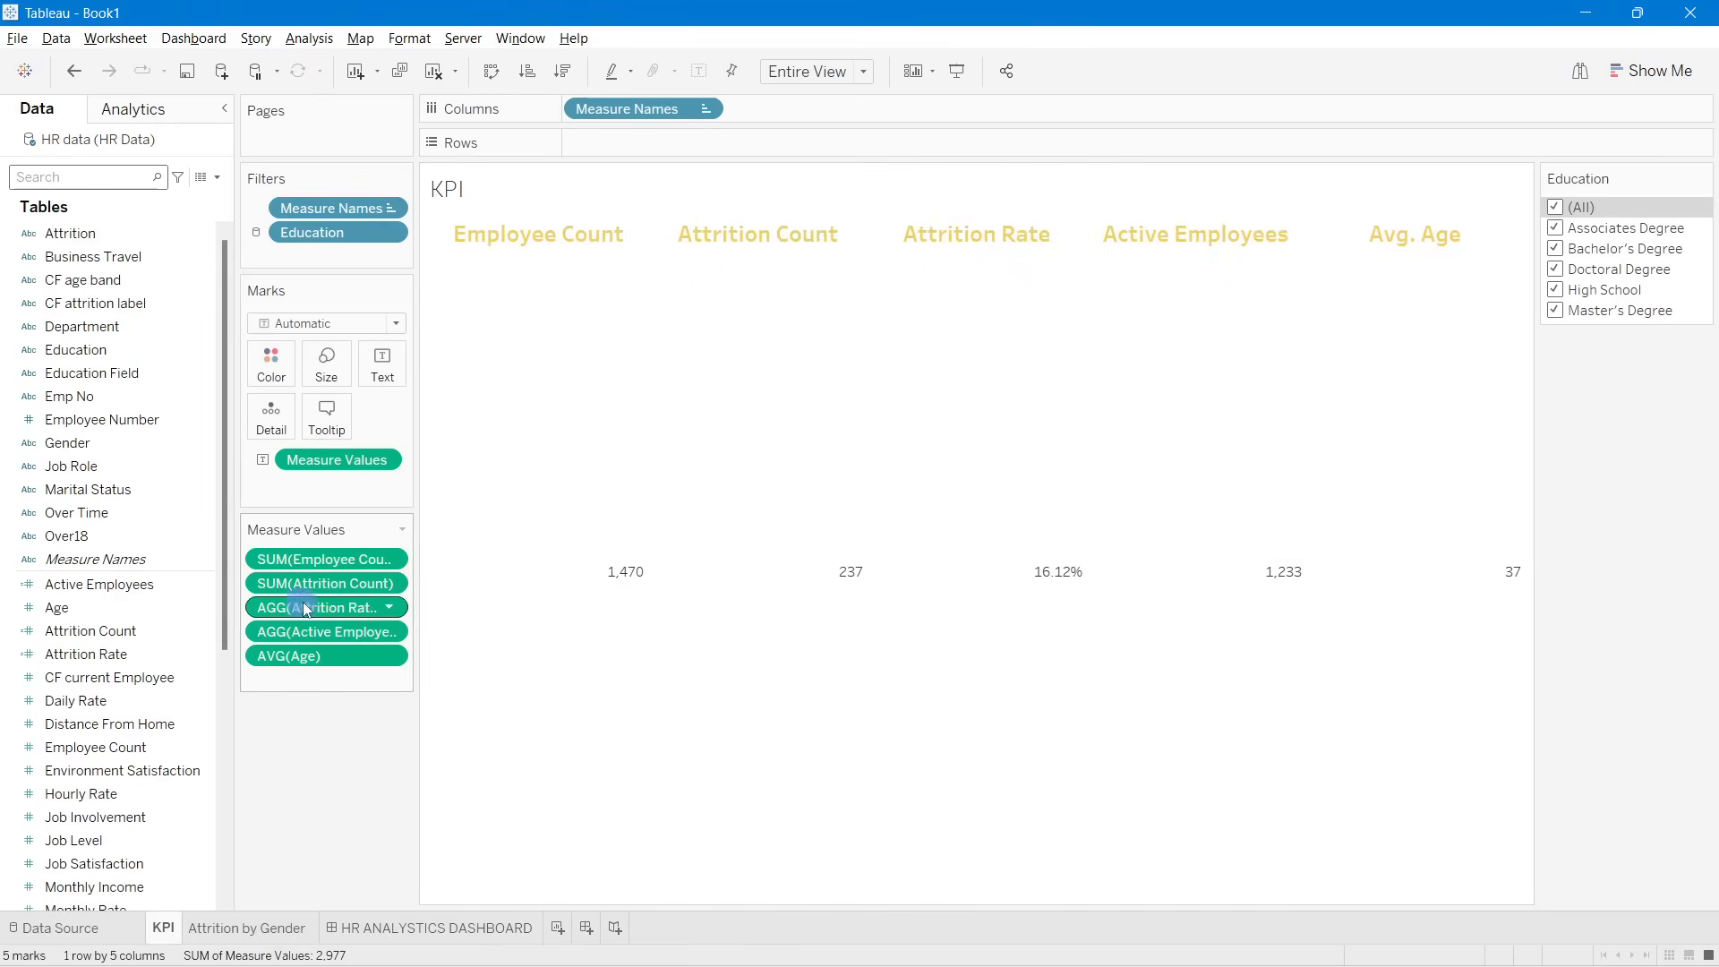
# Step: Format the KPI sheet's Measure Values label text as Tableau Bold, size 28, in white
pyautogui.click(384, 376)
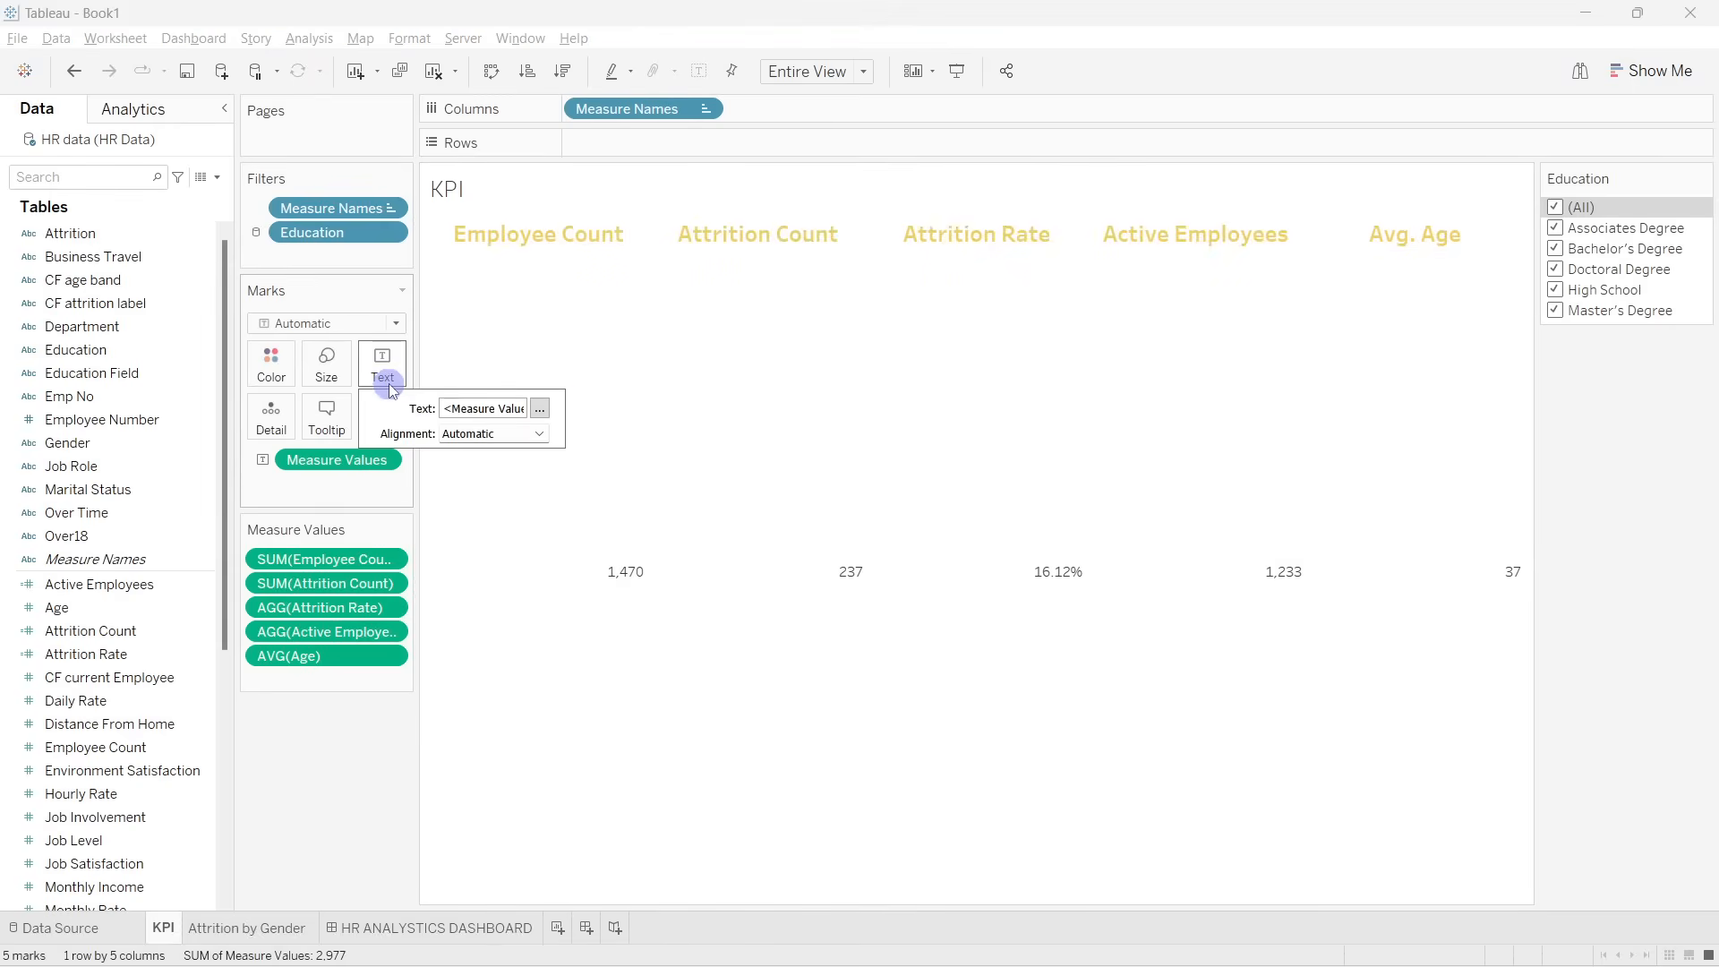
pyautogui.click(540, 410)
pyautogui.moveTo(1370, 598); pyautogui.dragTo(1208, 583)
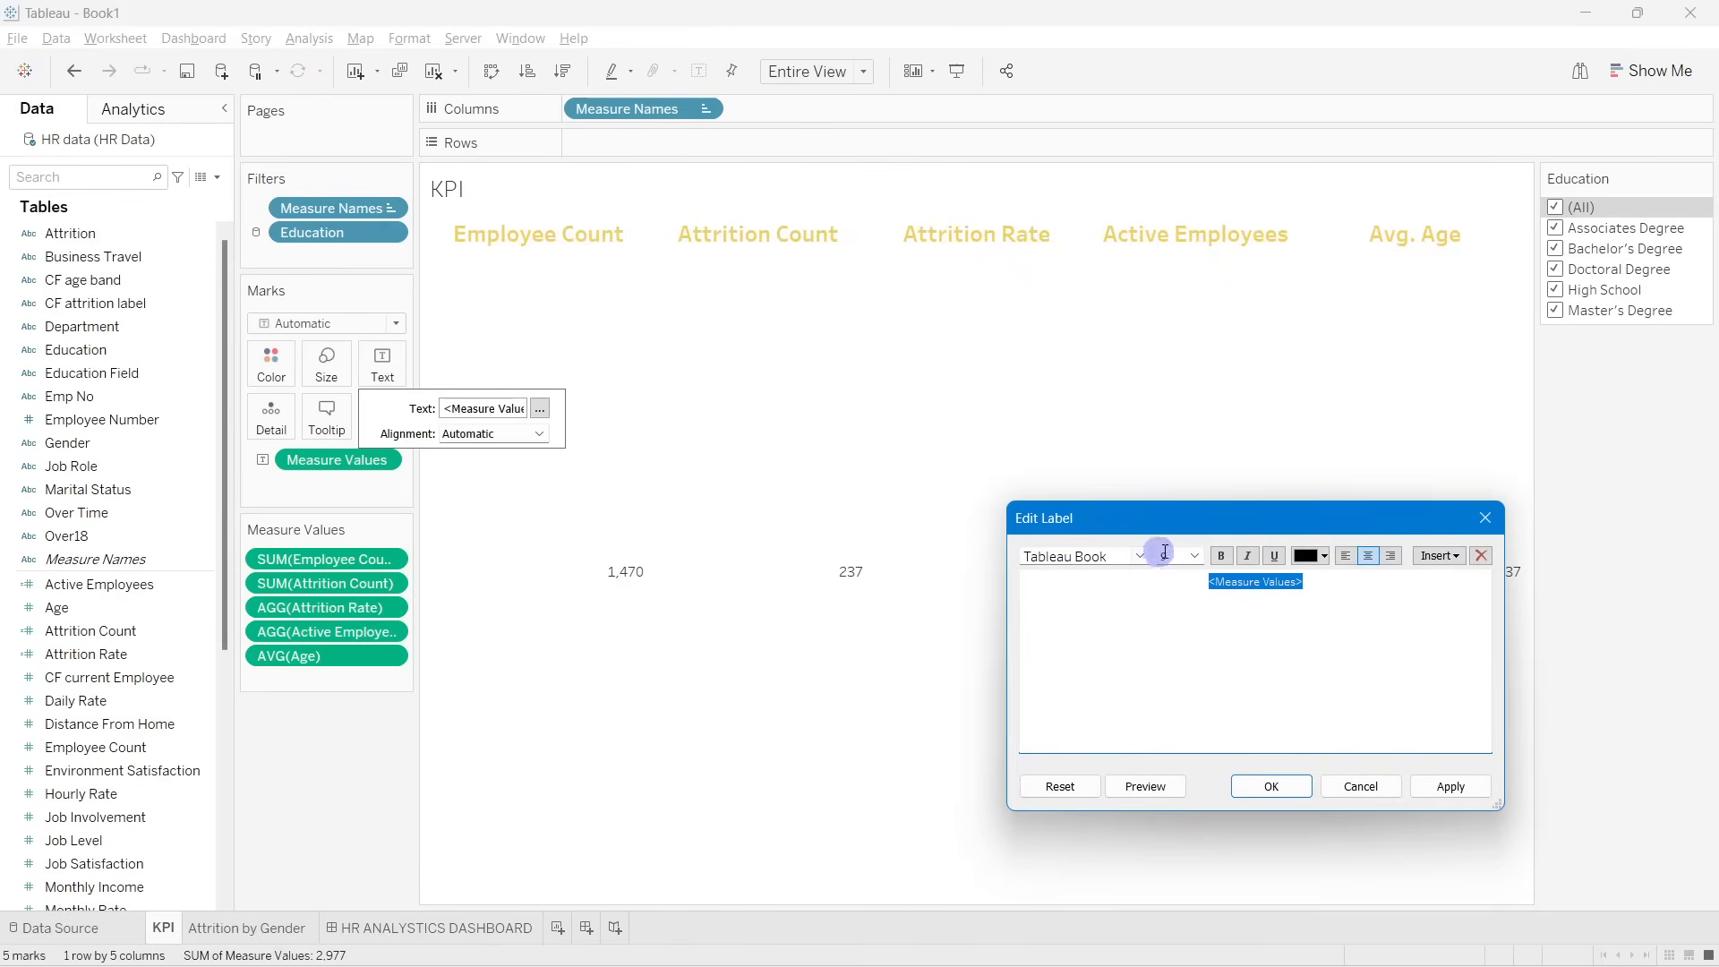
pyautogui.click(1195, 556)
pyautogui.click(1165, 759)
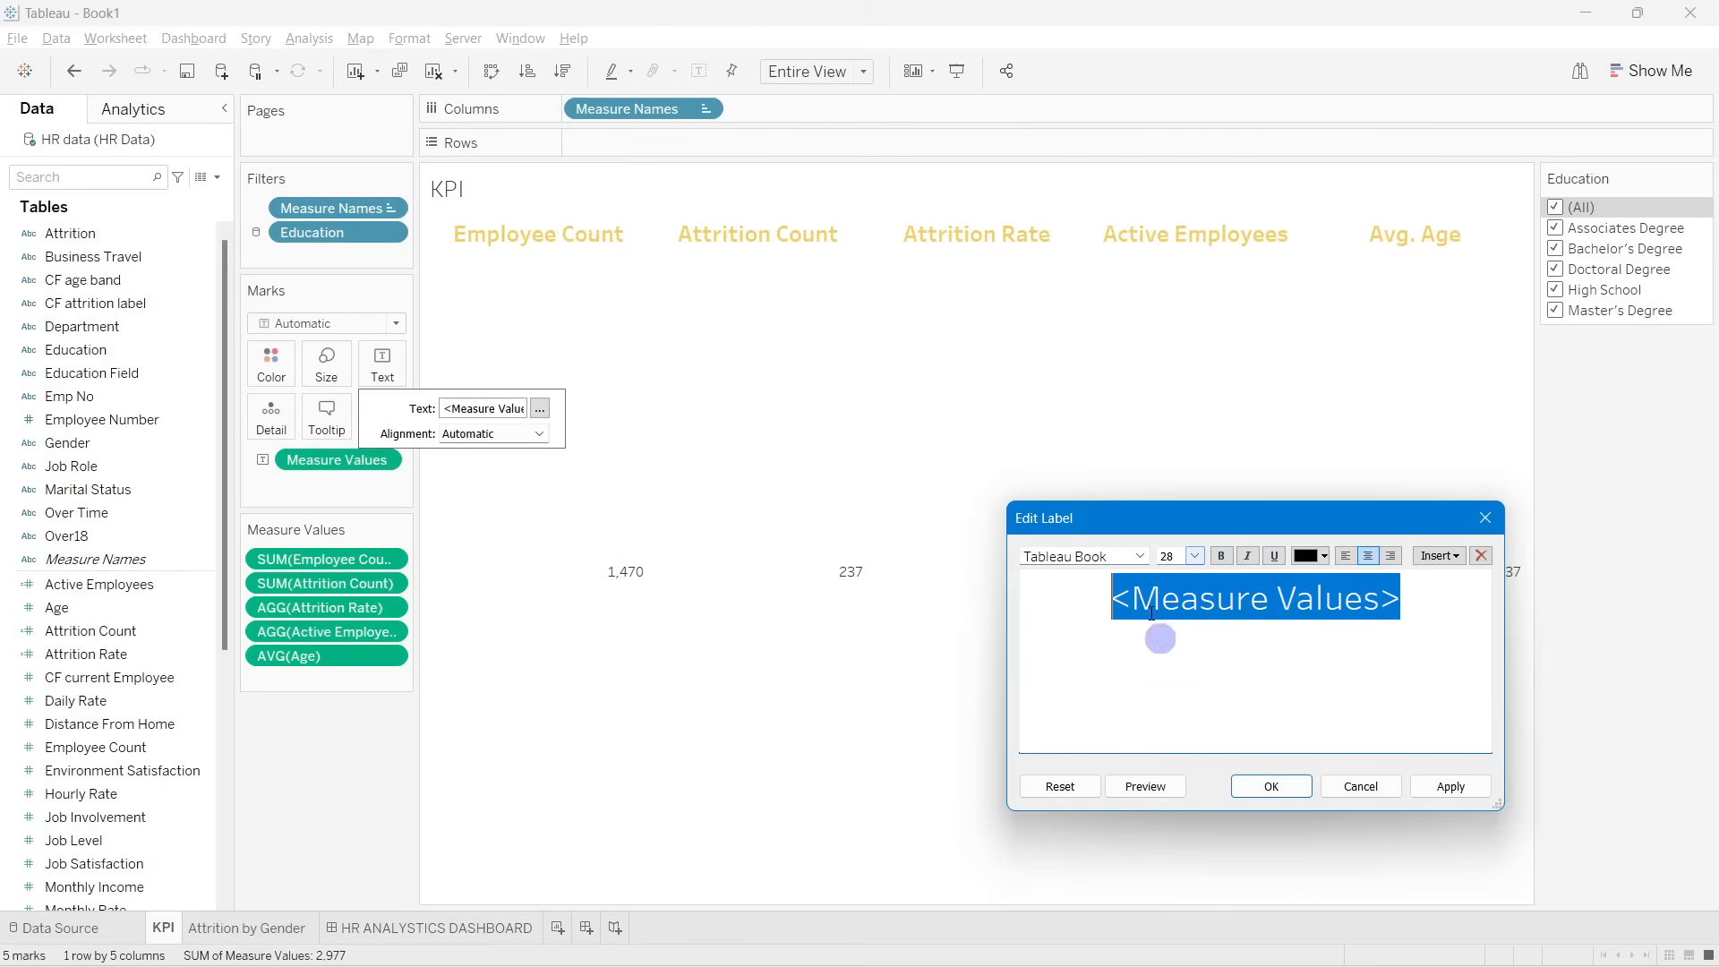
pyautogui.click(1139, 556)
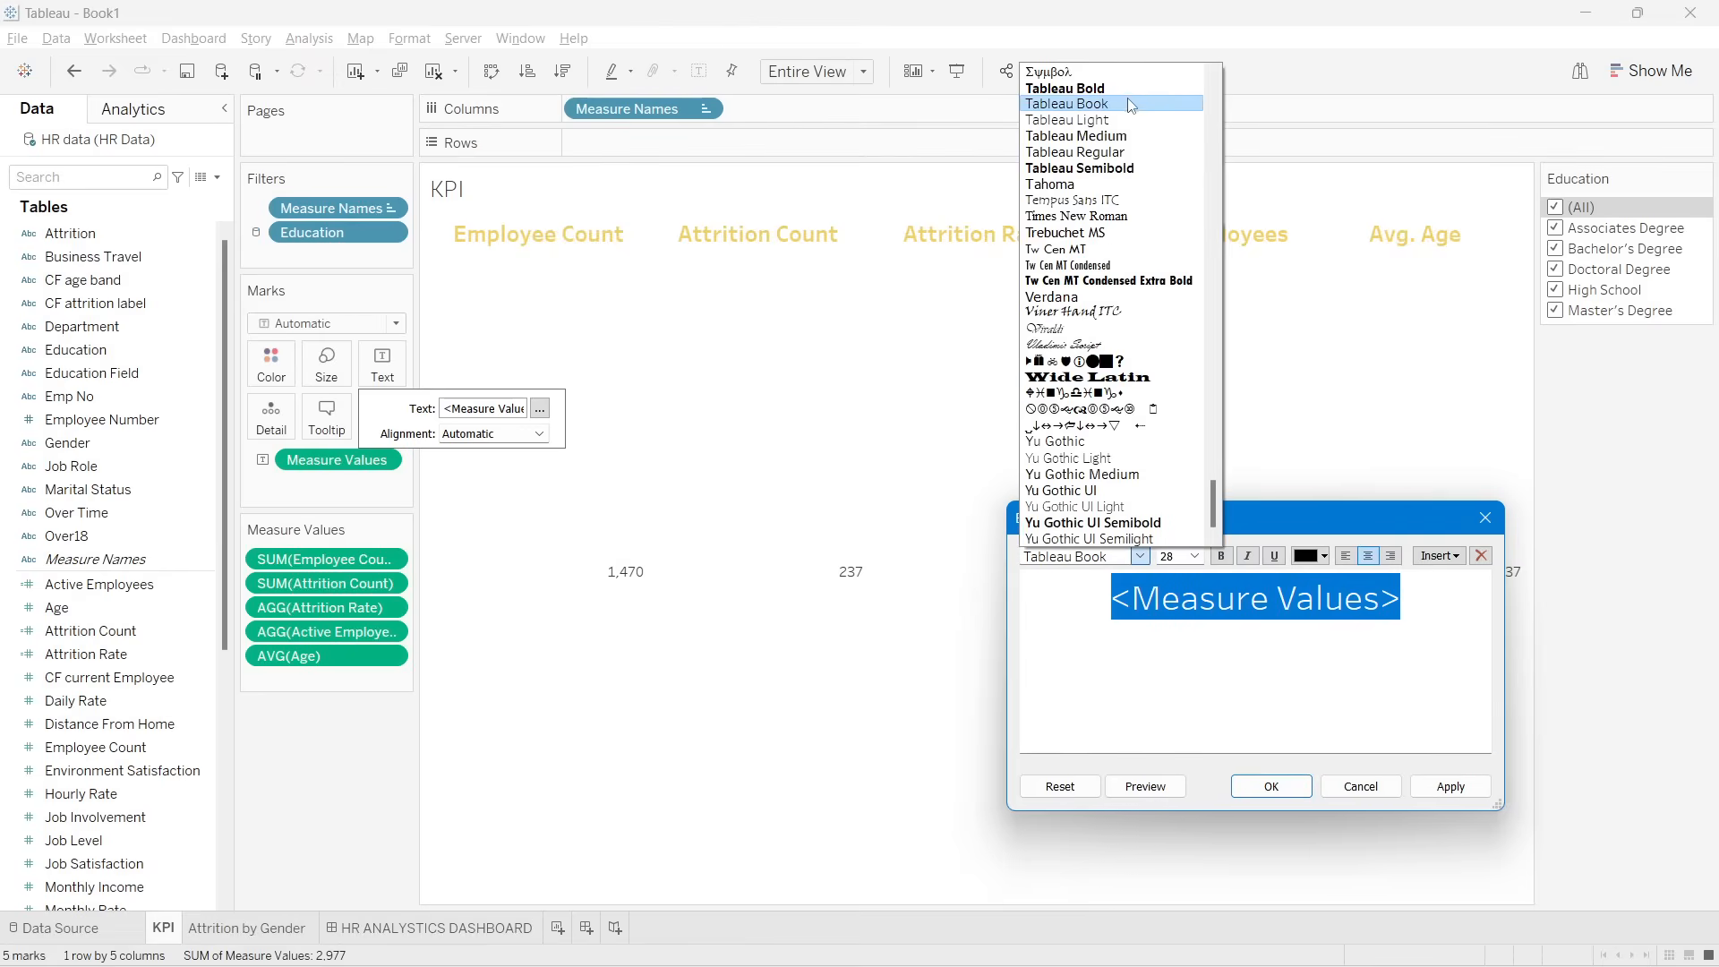
pyautogui.click(1064, 88)
pyautogui.click(1324, 557)
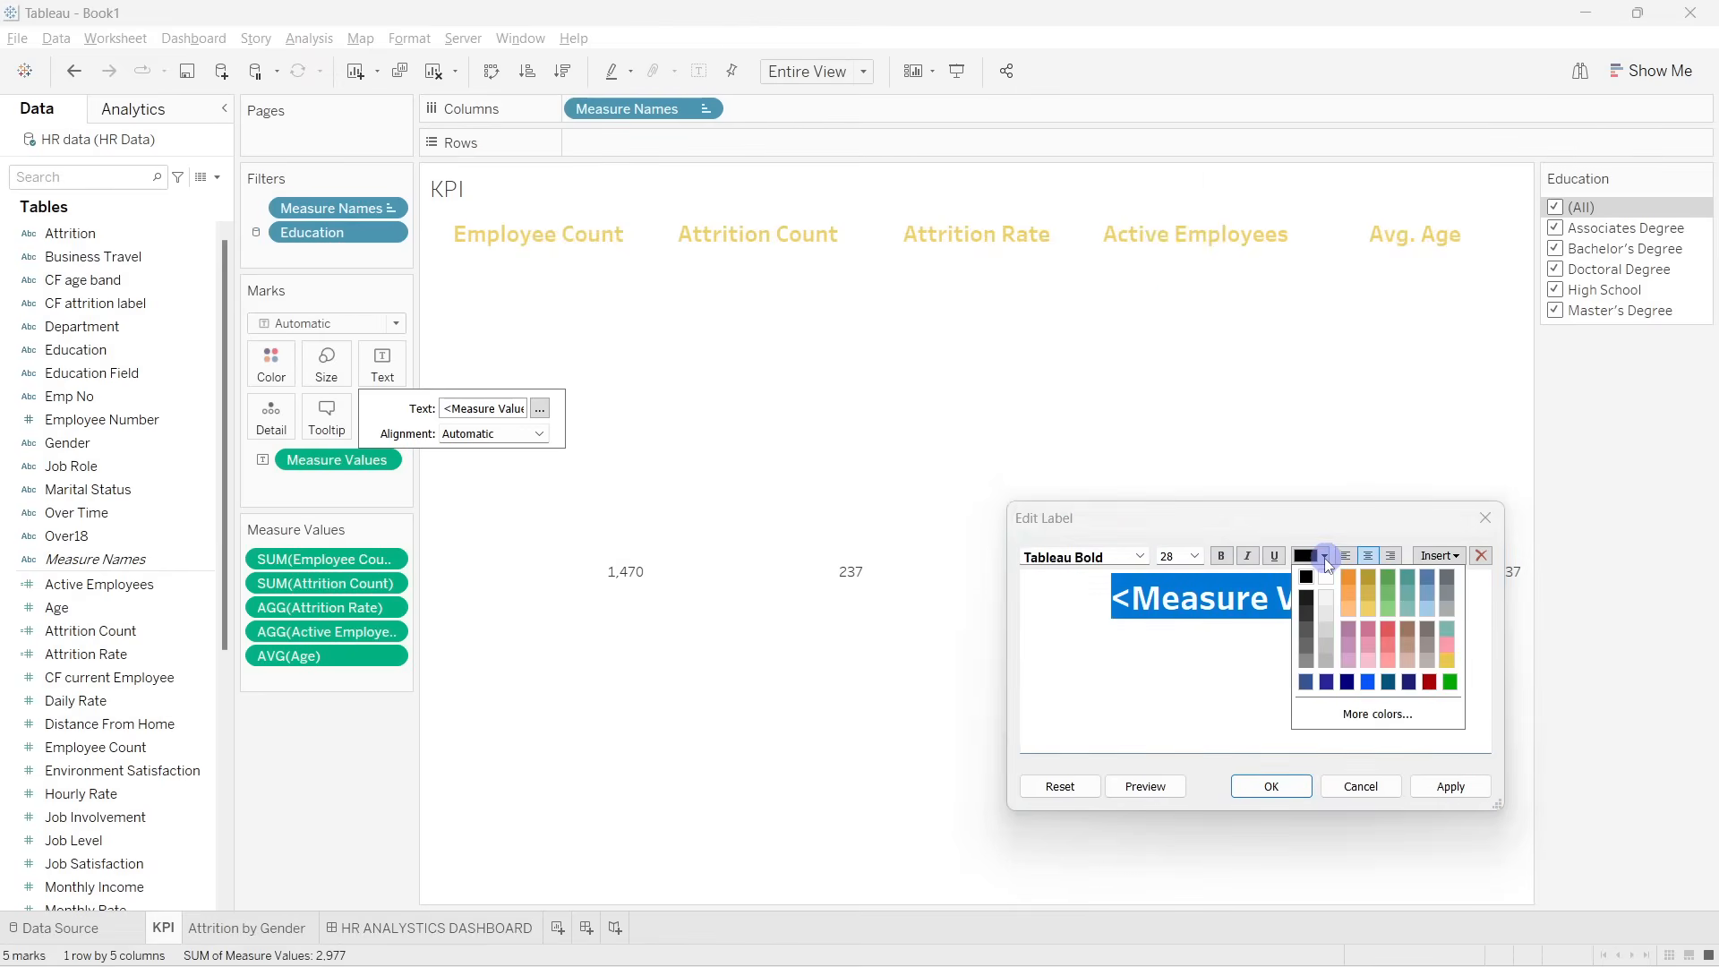
pyautogui.click(1329, 575)
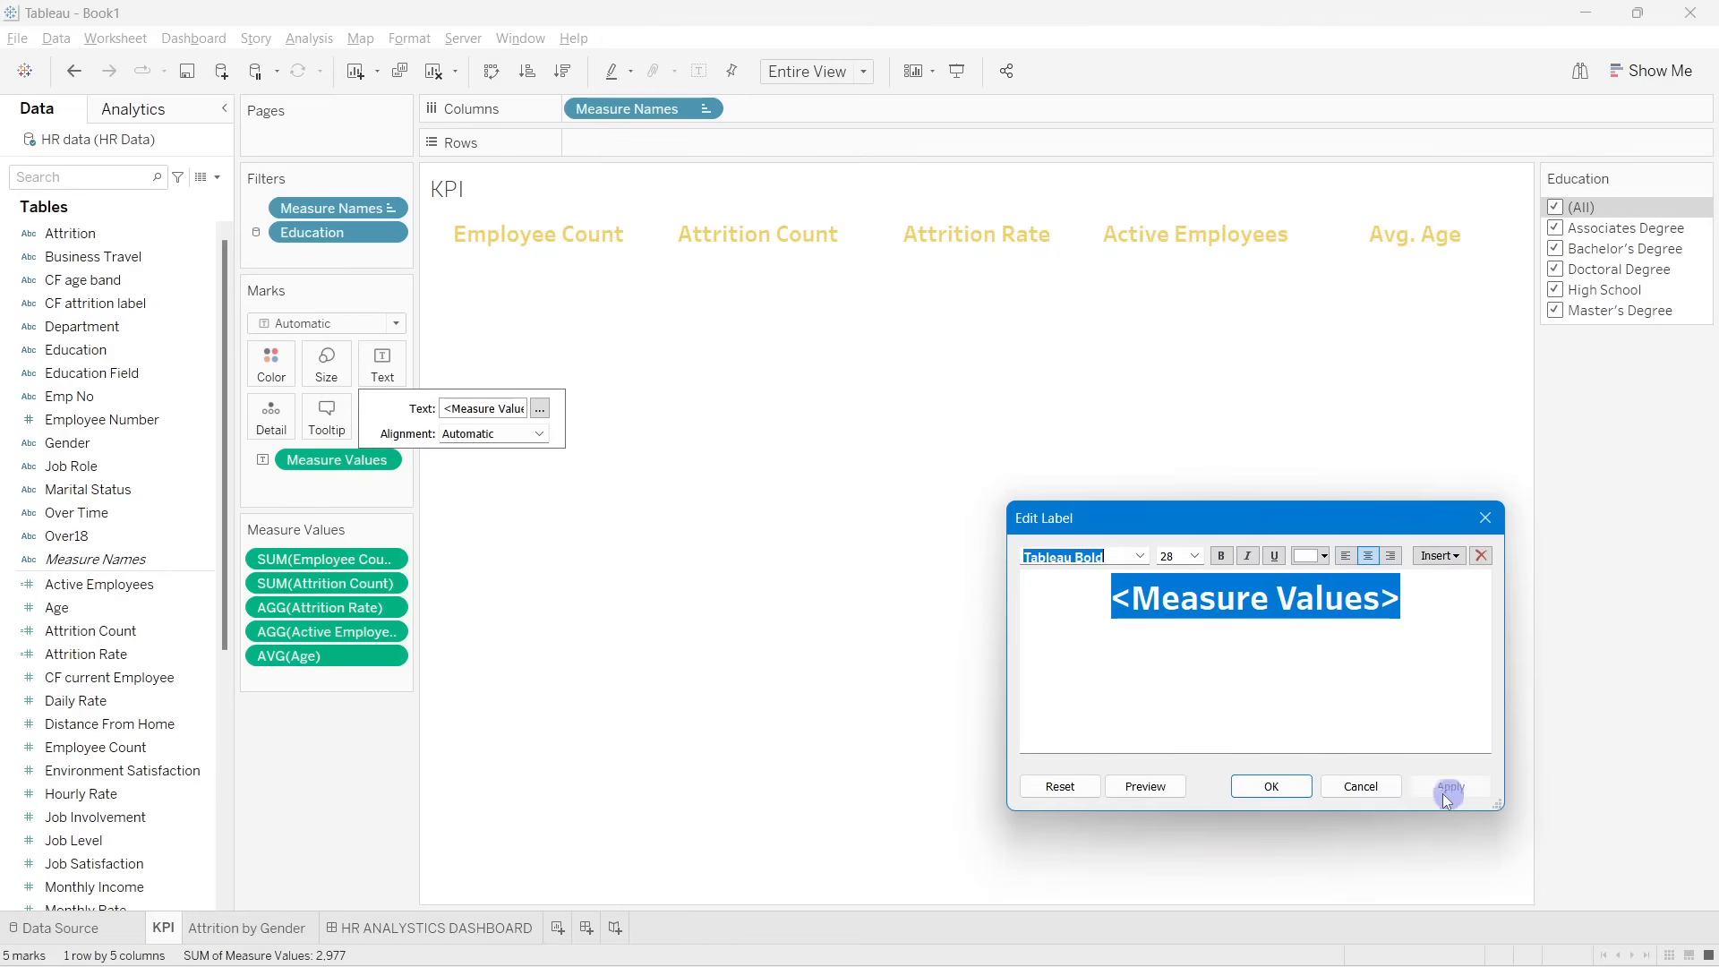
pyautogui.click(1300, 786)
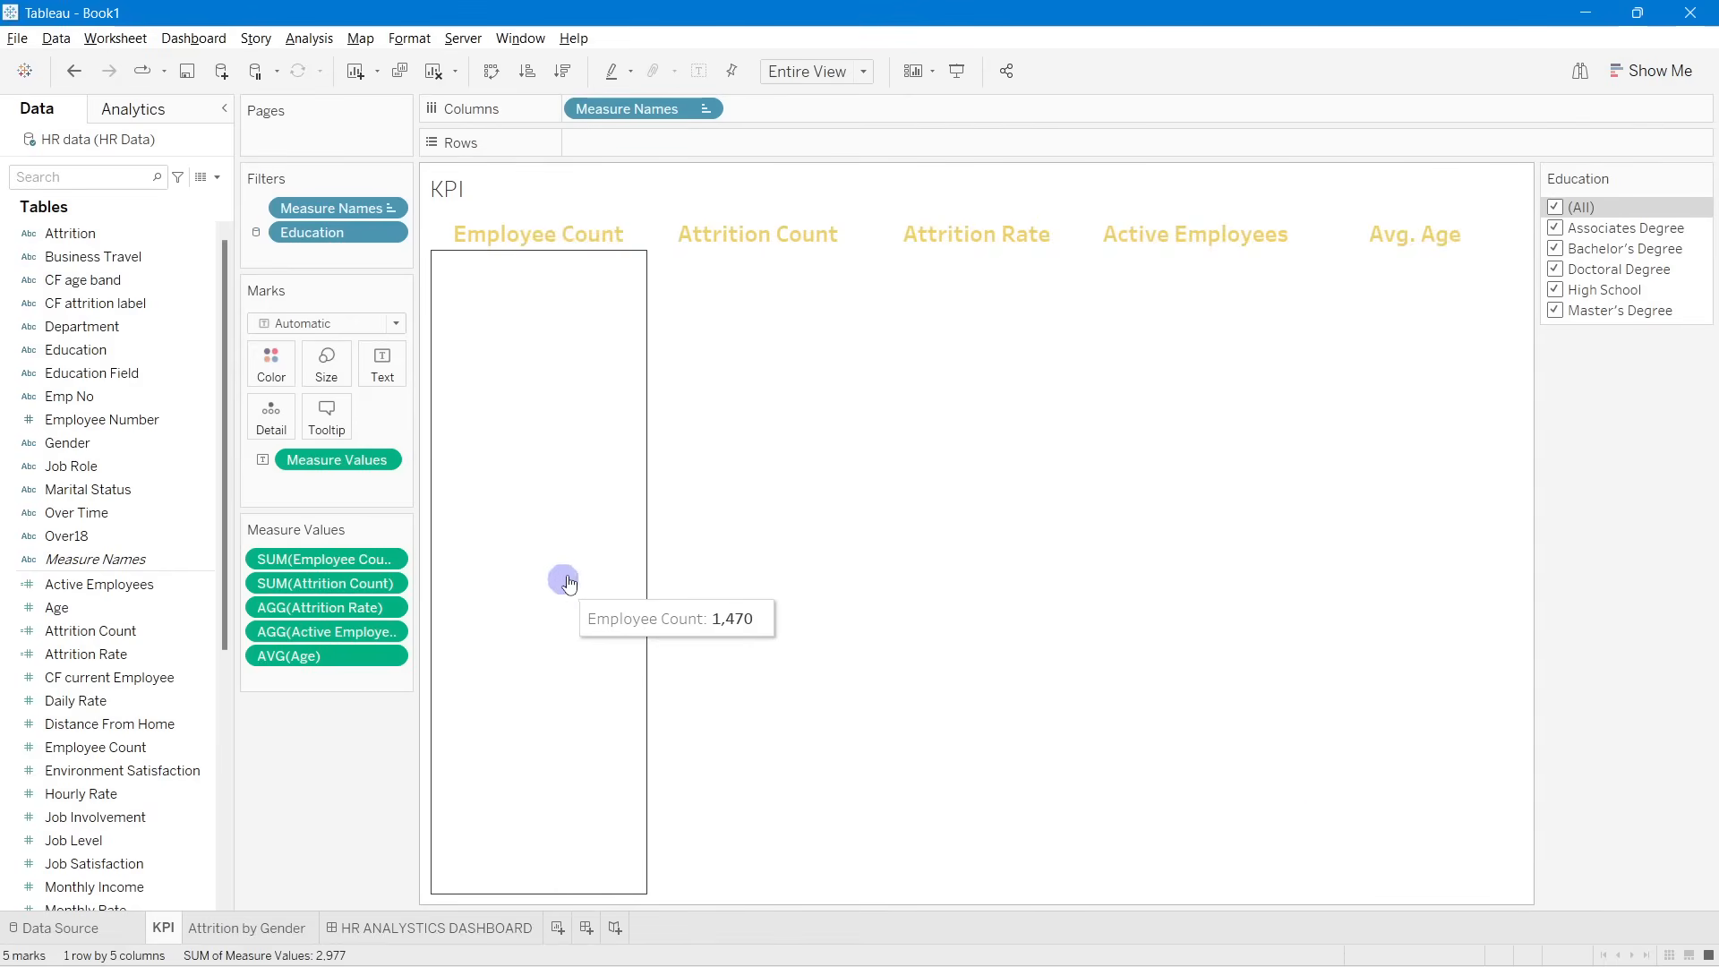
# Step: Center the KPI value labels horizontally, leaving their text formatting as is
pyautogui.click(570, 578)
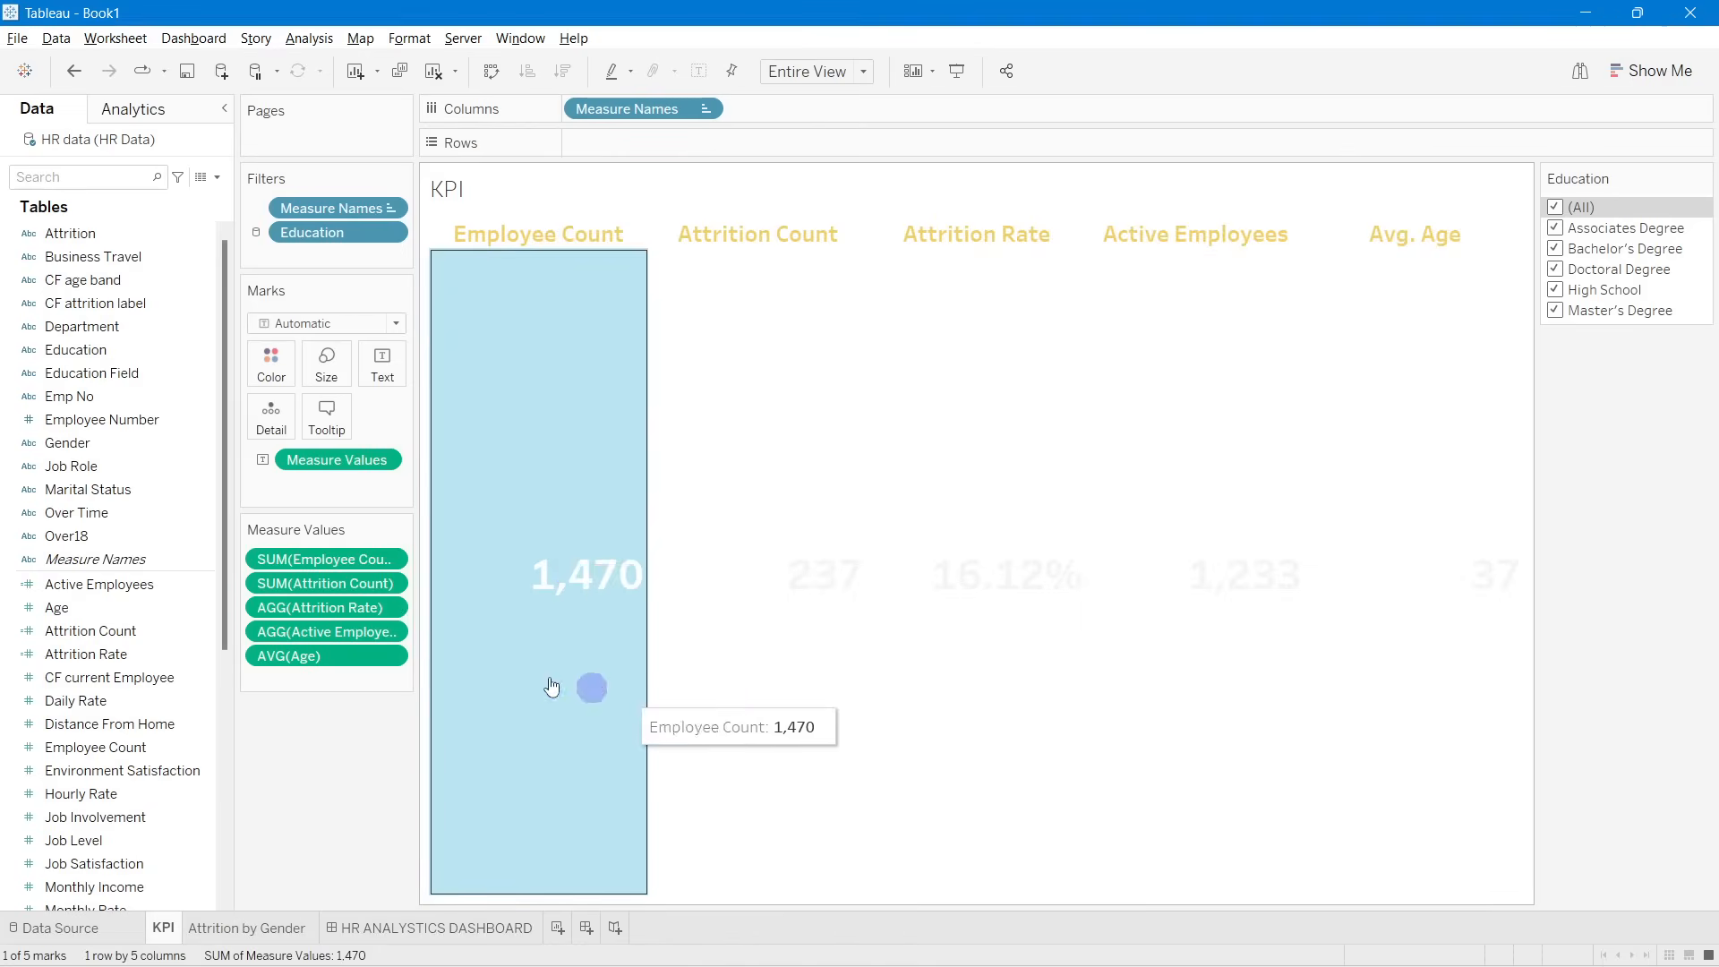
pyautogui.click(577, 658)
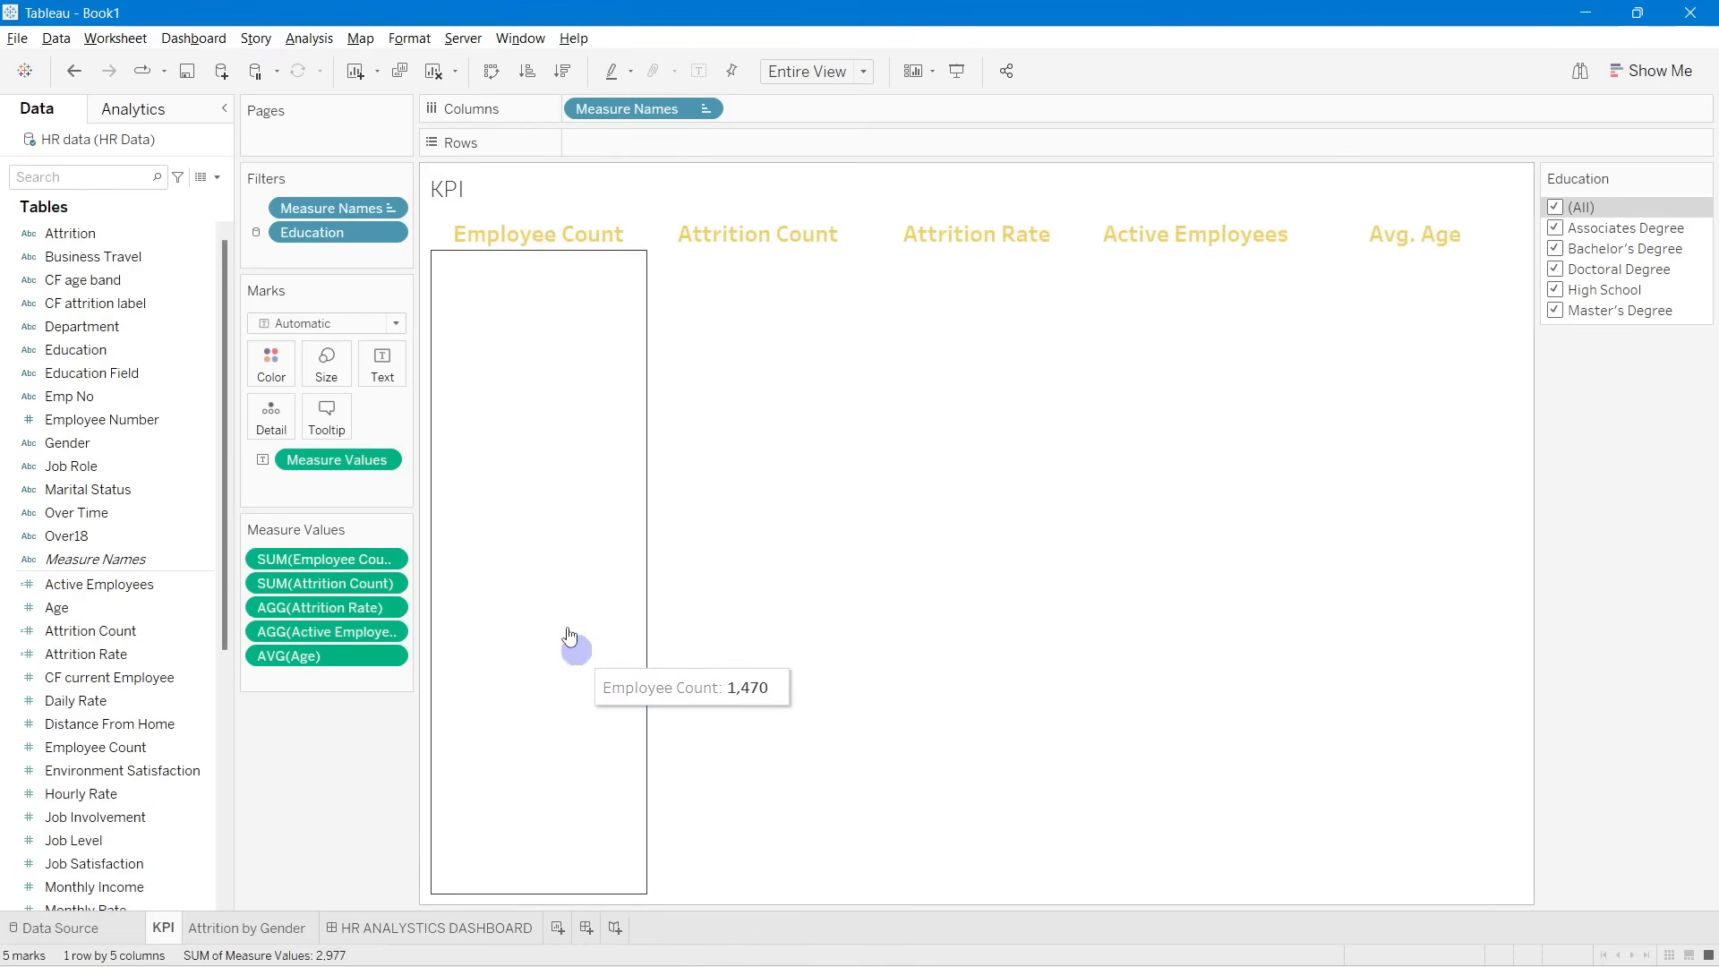
pyautogui.click(380, 366)
pyautogui.click(542, 409)
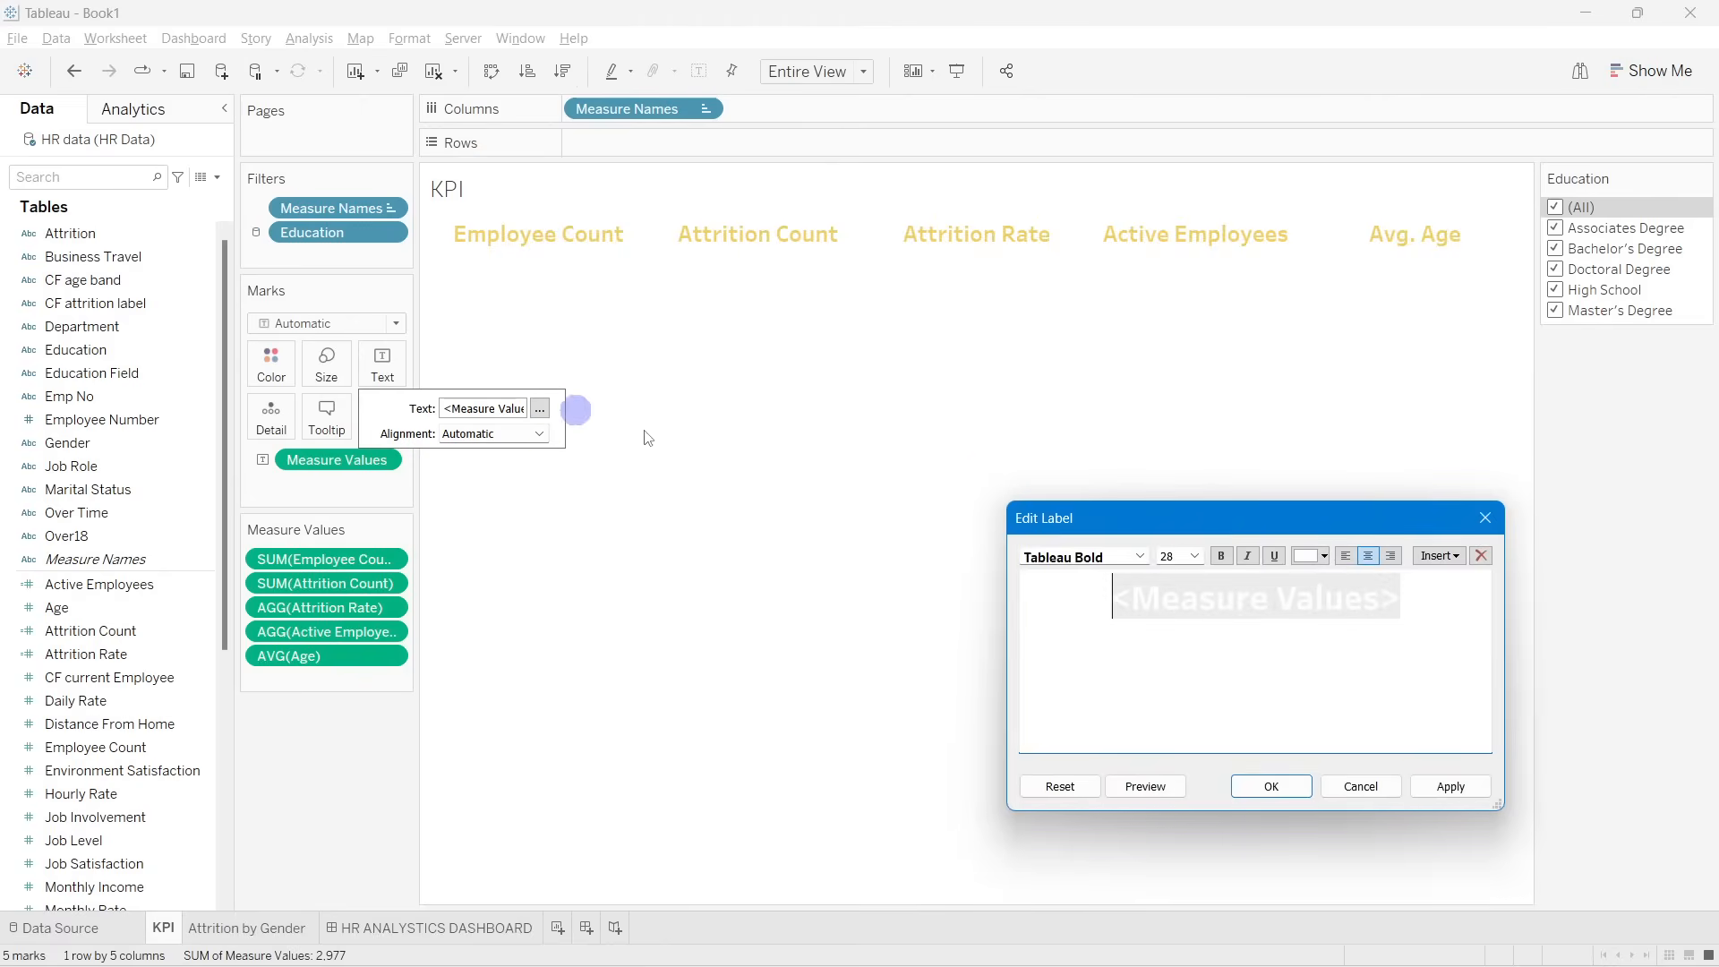
pyautogui.click(1485, 519)
pyautogui.click(525, 435)
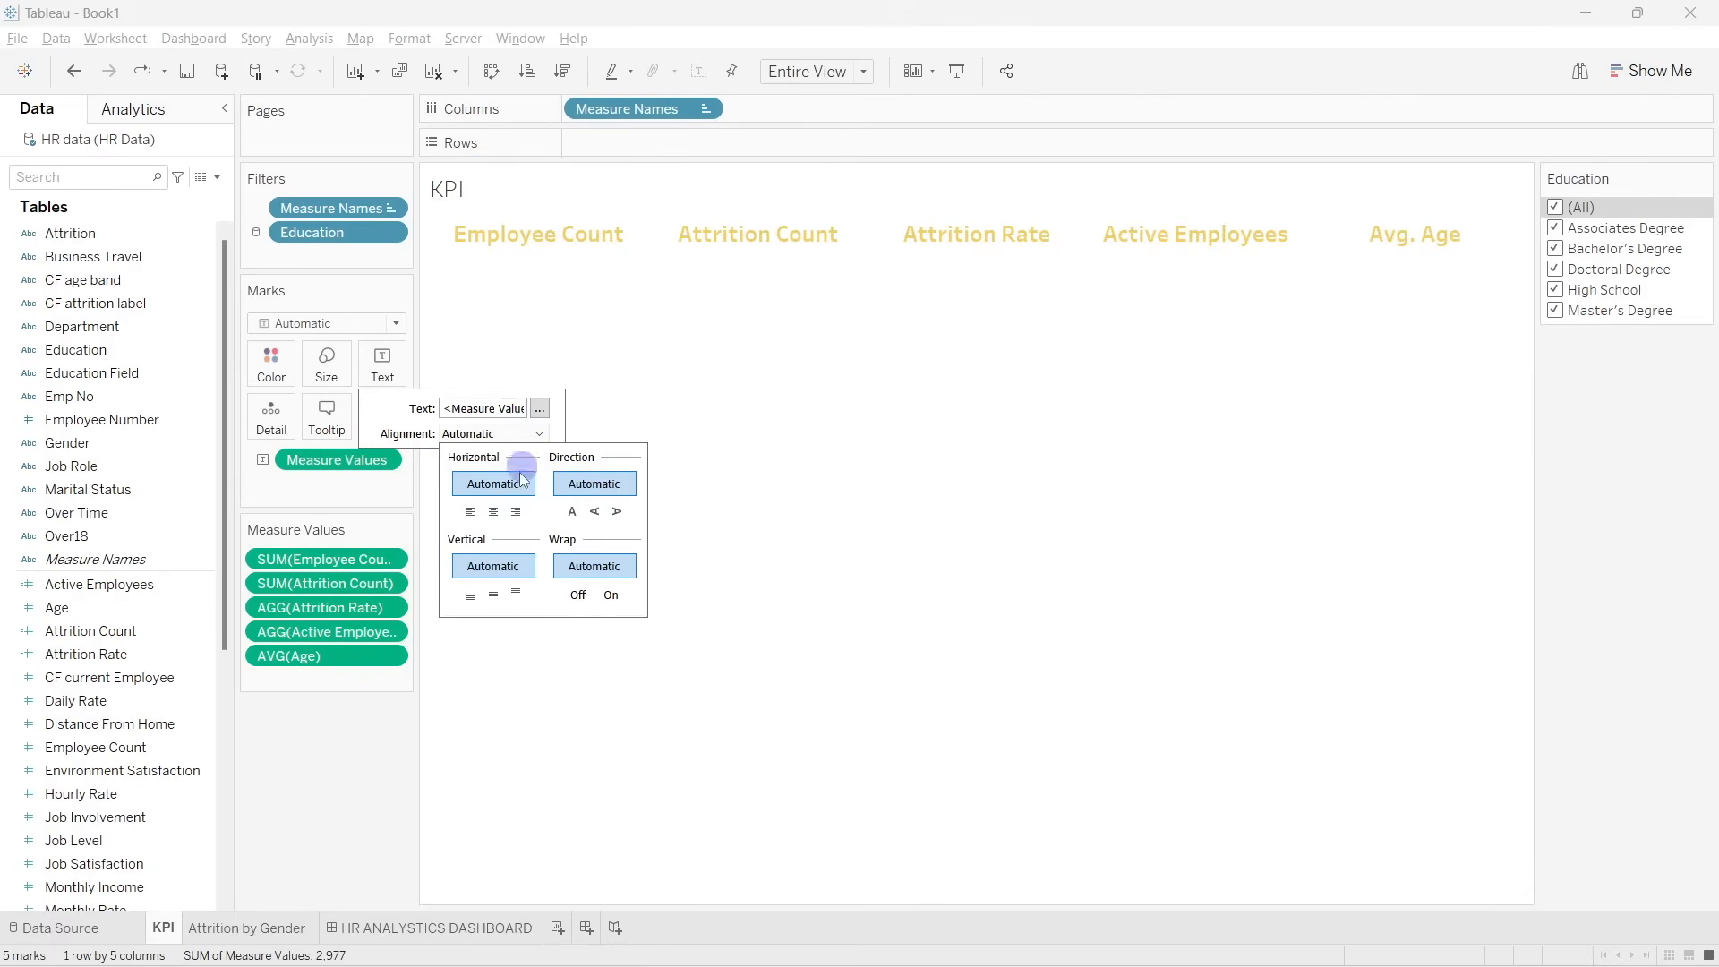
pyautogui.click(499, 511)
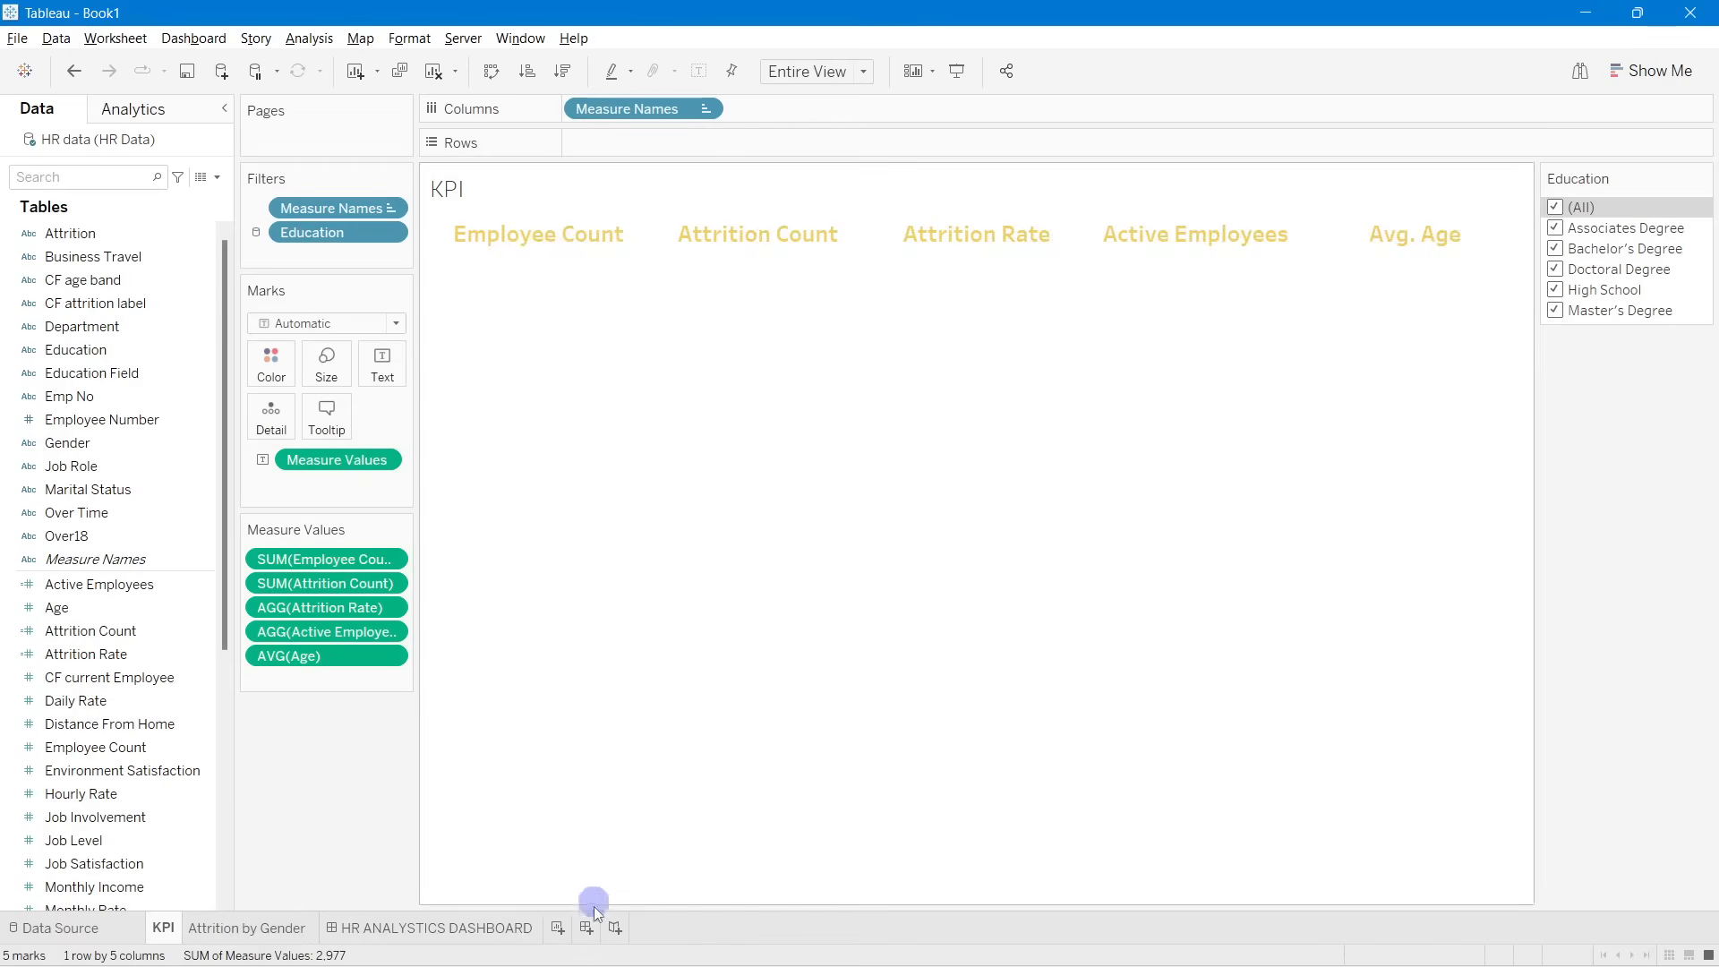
# Step: Return to the HR dashboard and clear the Avg. Age selection
pyautogui.click(490, 927)
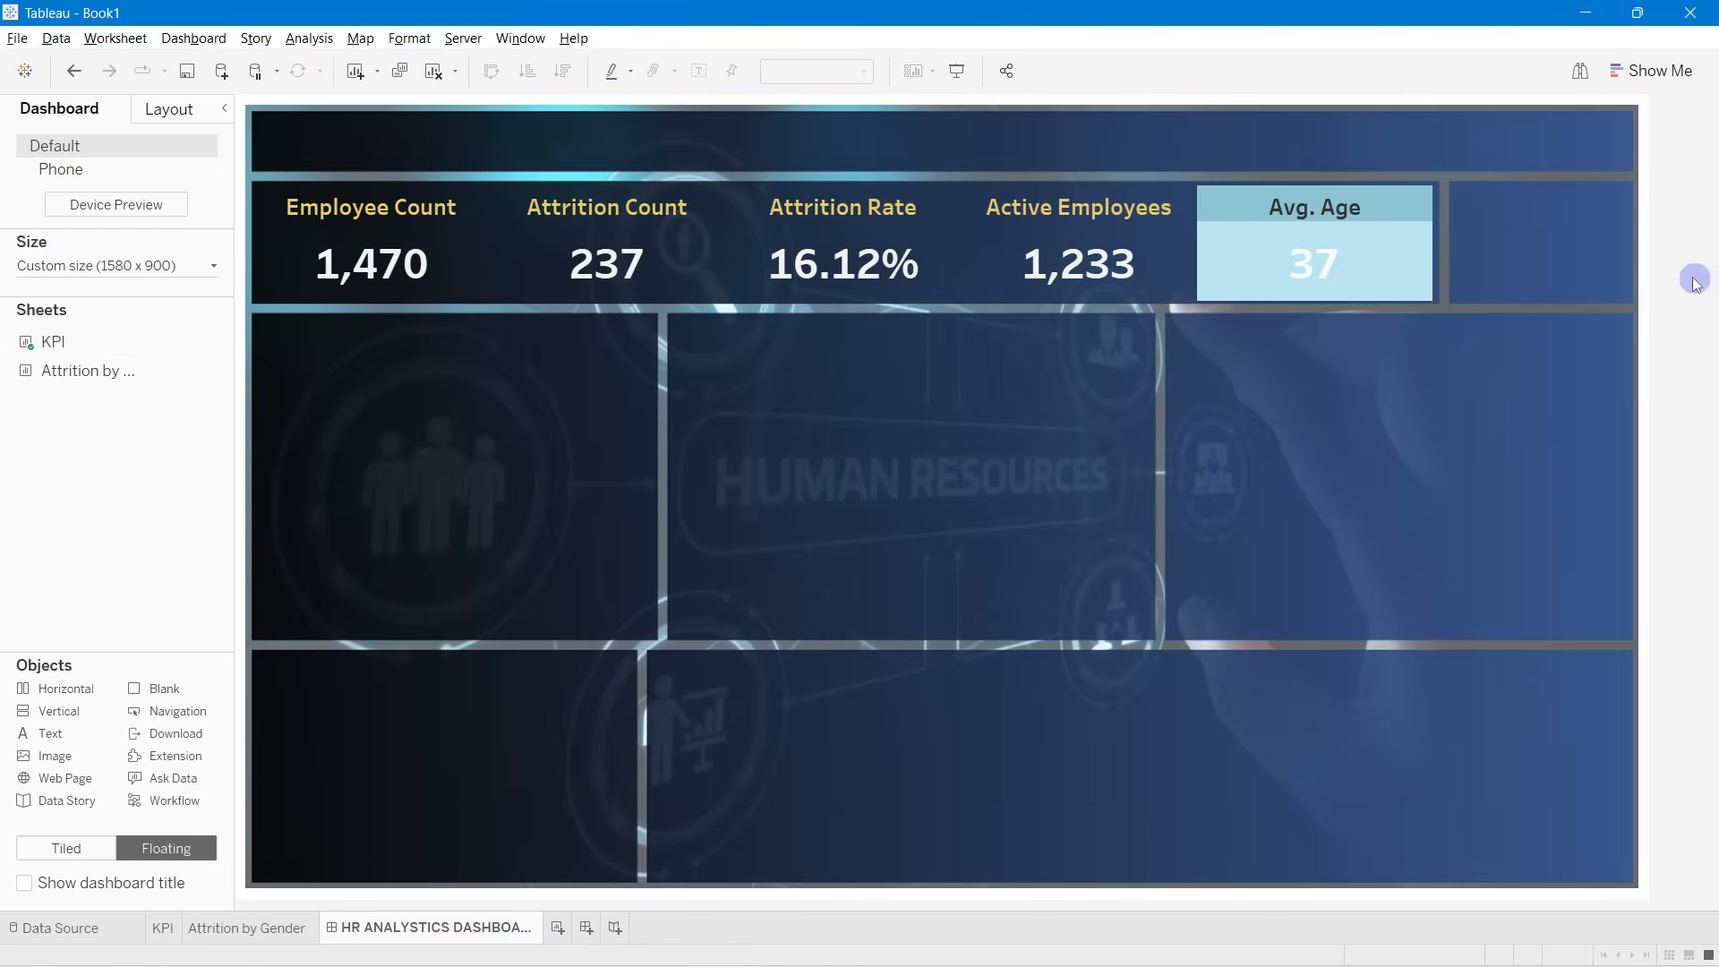
pyautogui.click(1405, 261)
pyautogui.click(1709, 264)
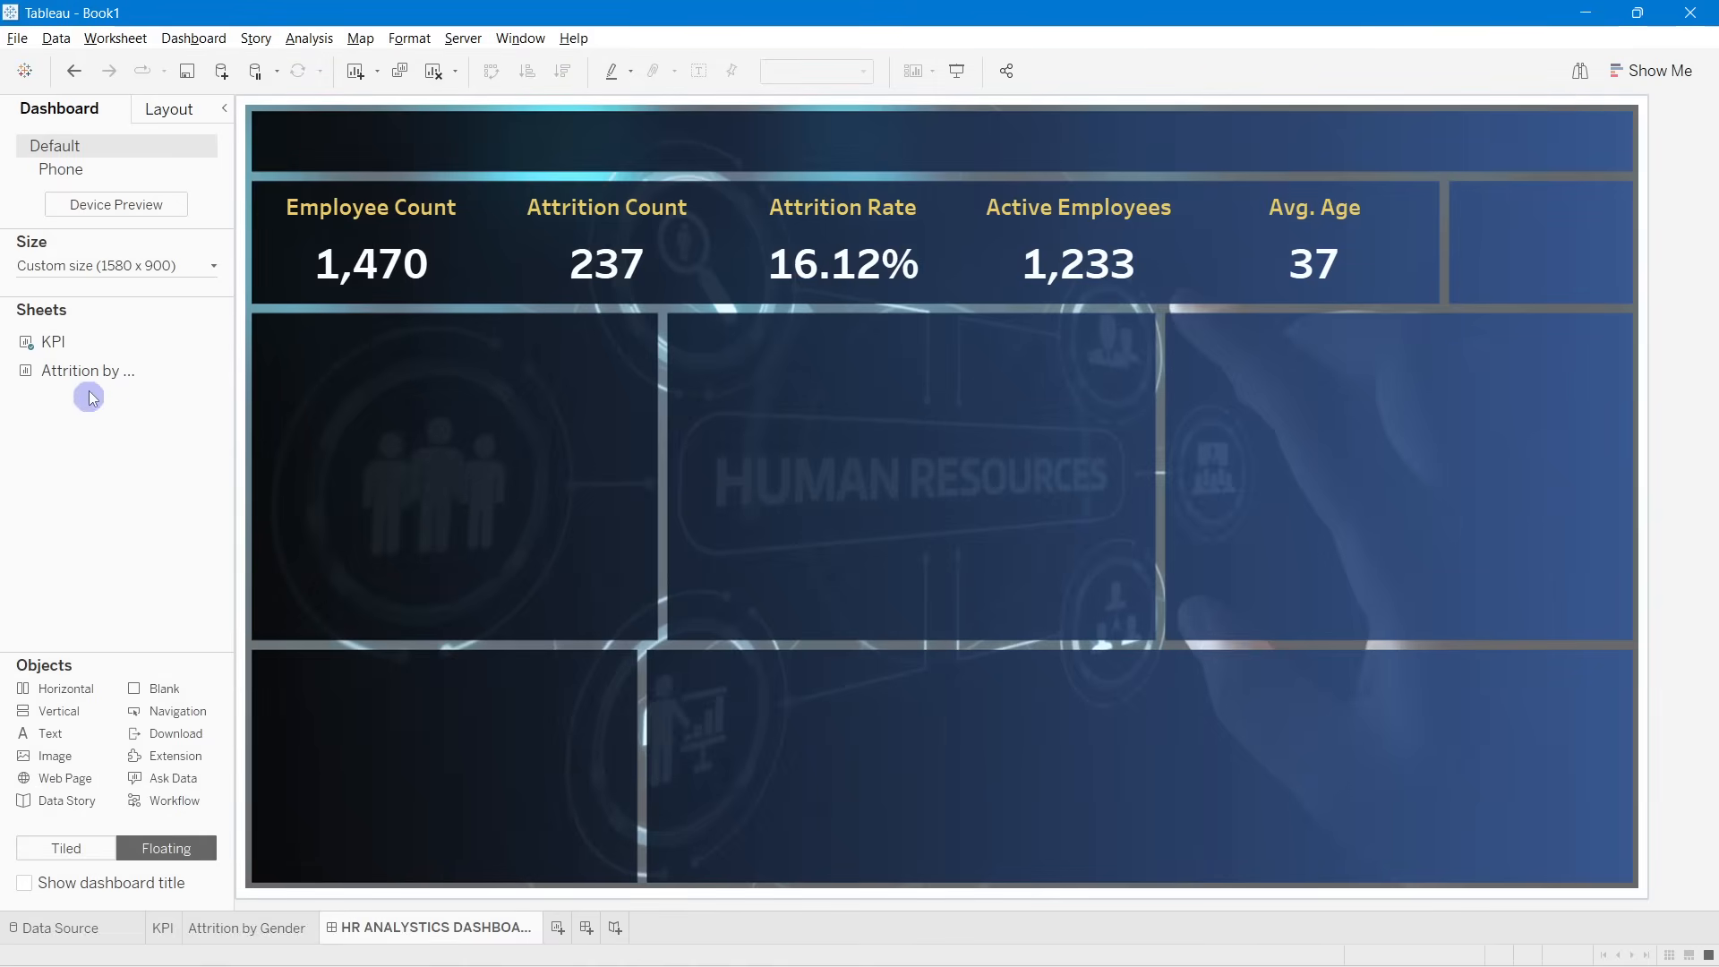
# Step: Add the Attrition by Gender sheet to the dashboard as a floating object and position it just under the KPI row
pyautogui.moveTo(80, 372); pyautogui.dragTo(950, 366)
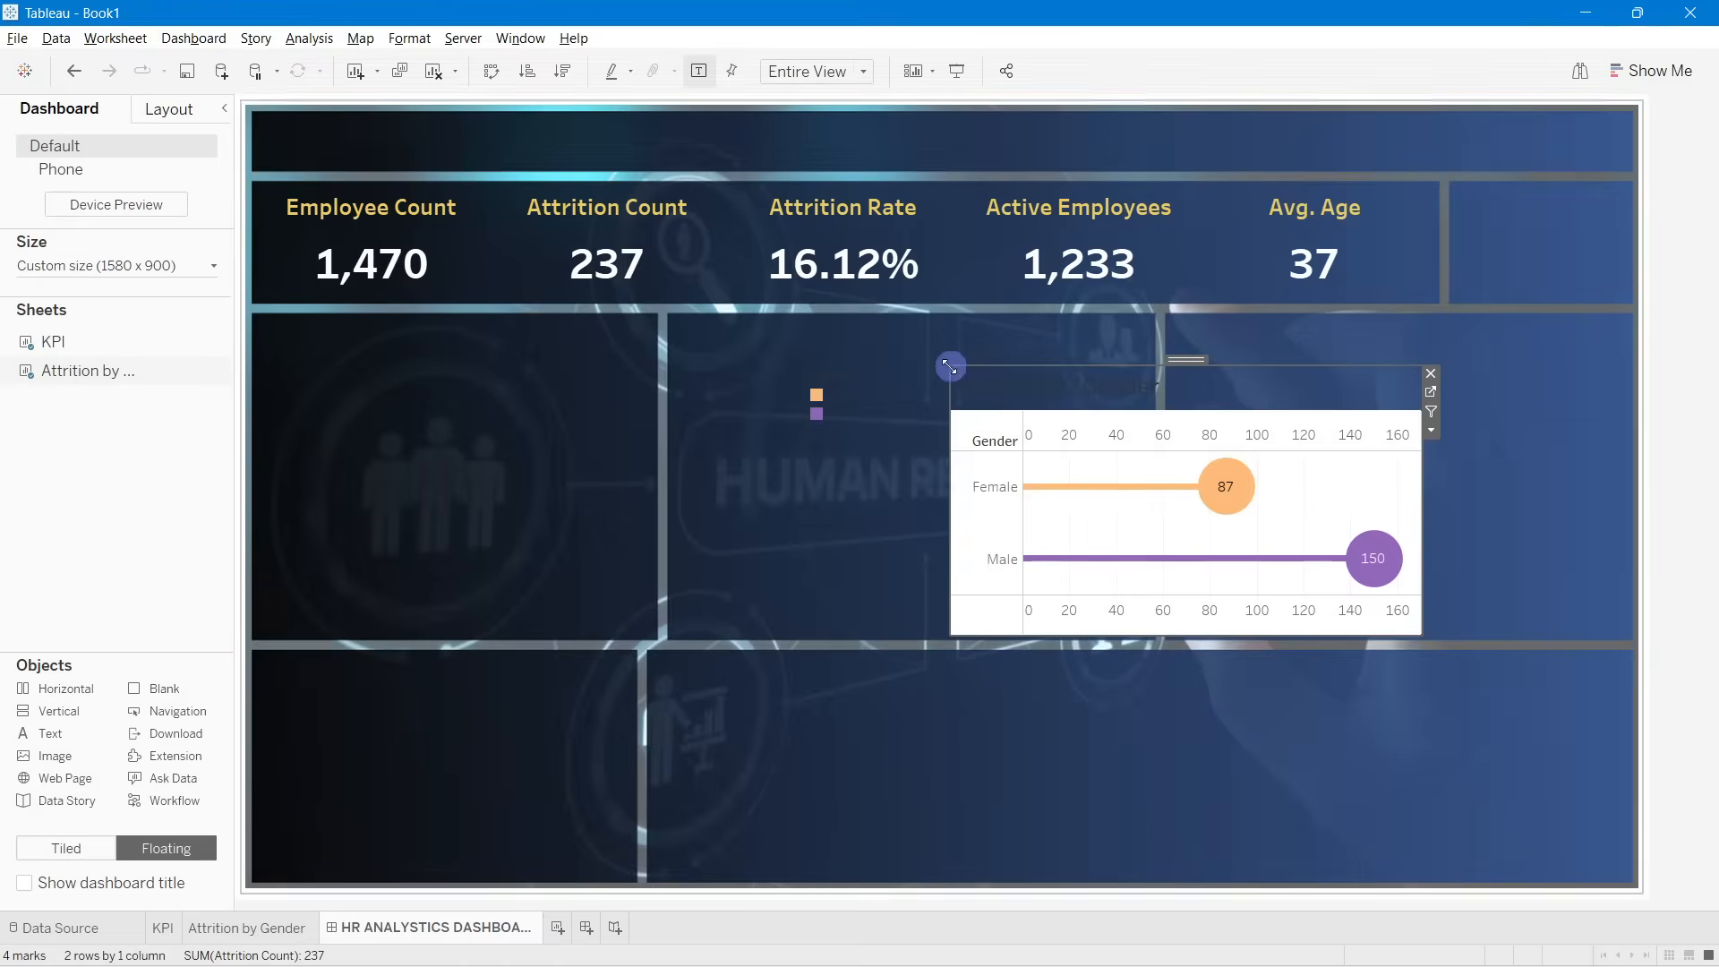
pyautogui.rightClick(1029, 399)
pyautogui.click(1017, 396)
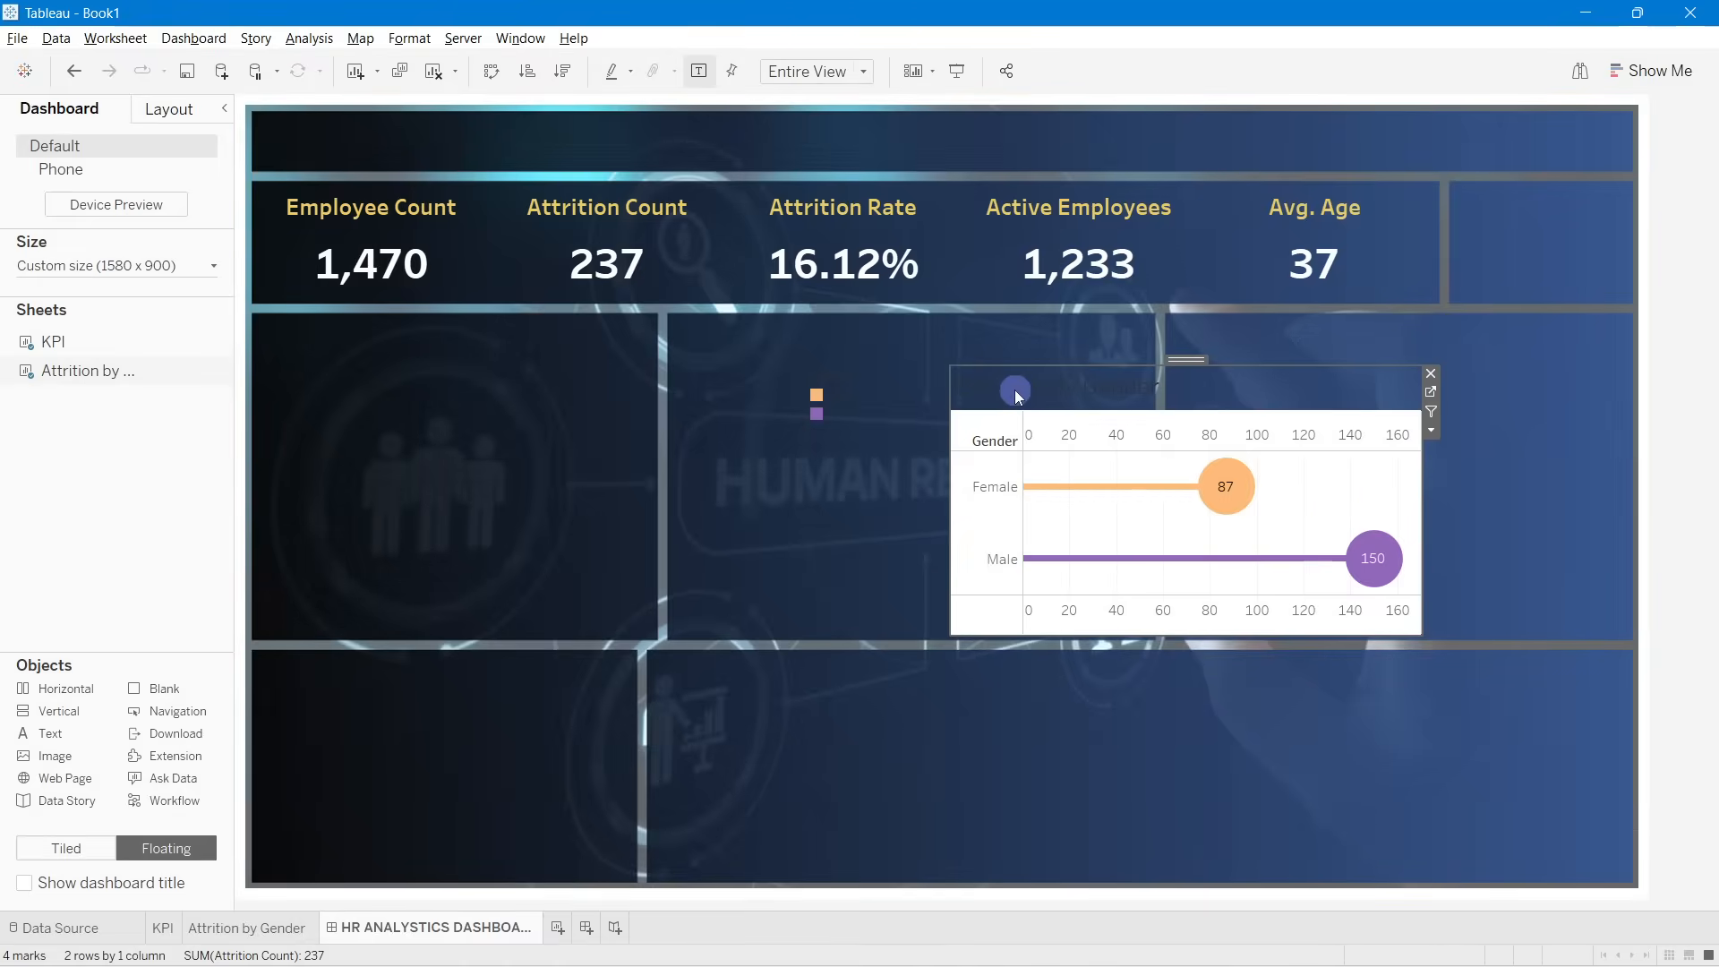
pyautogui.moveTo(1190, 362); pyautogui.dragTo(1172, 312)
# Step: Format the Attrition by Gender title as Tableau Semibold, size 12, in the gold color of the KPI headers
pyautogui.doubleClick(1008, 339)
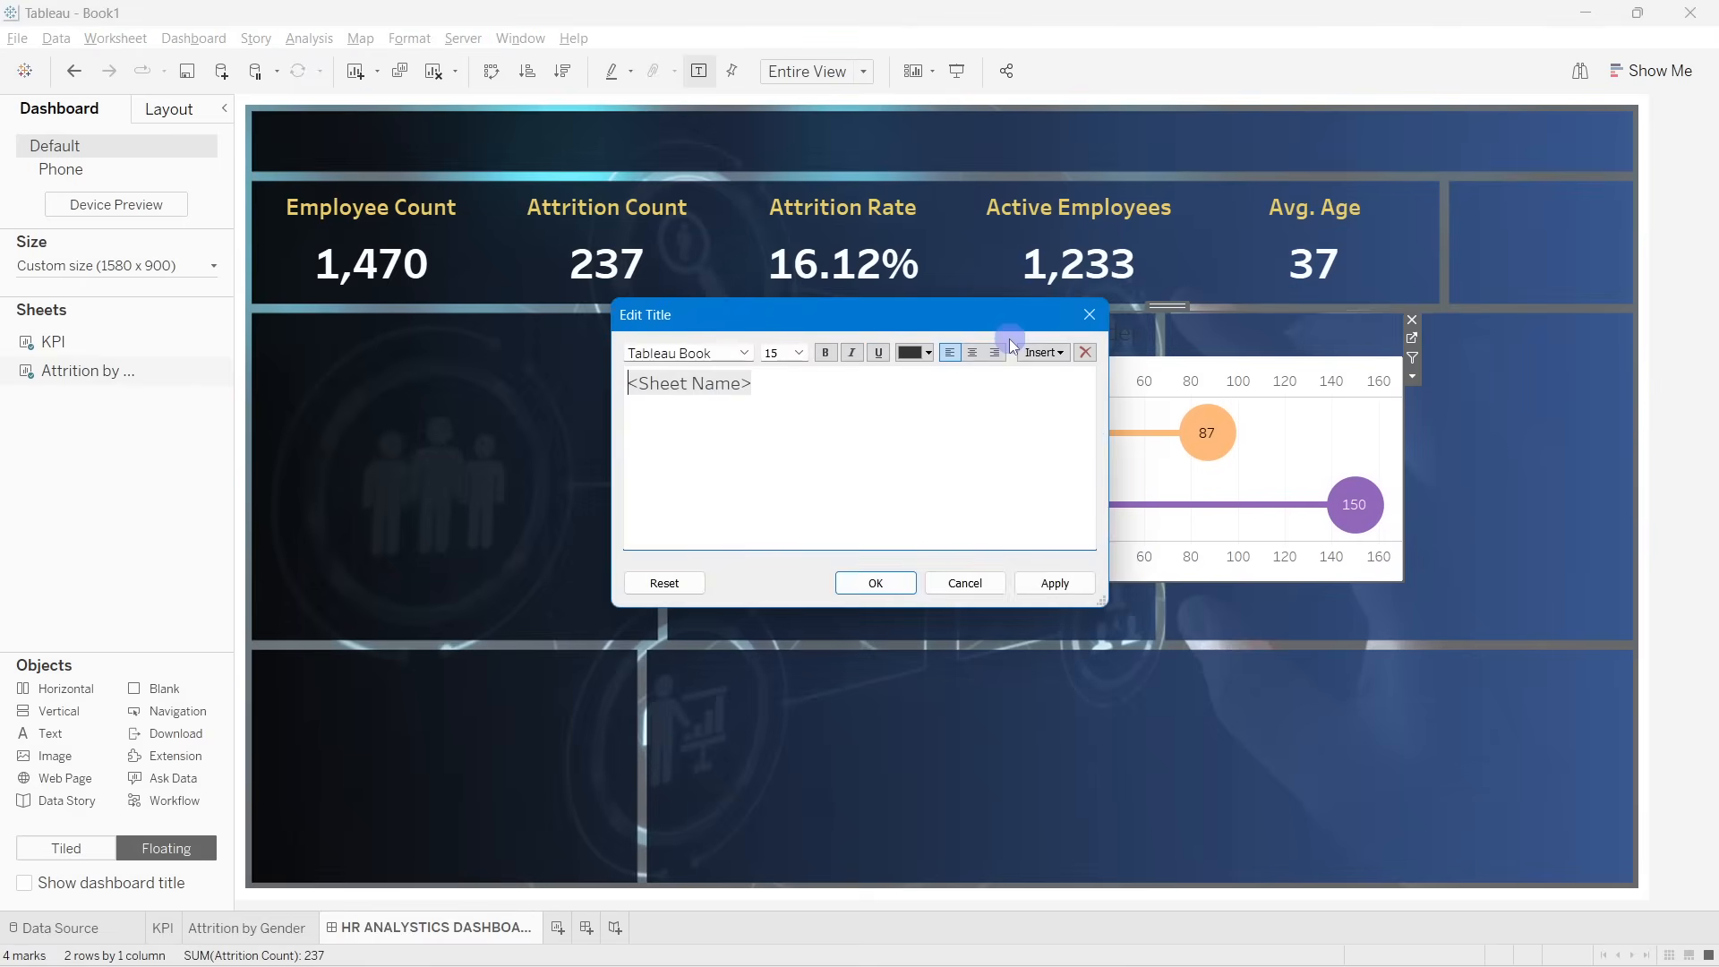
pyautogui.tripleClick(698, 384)
pyautogui.click(797, 354)
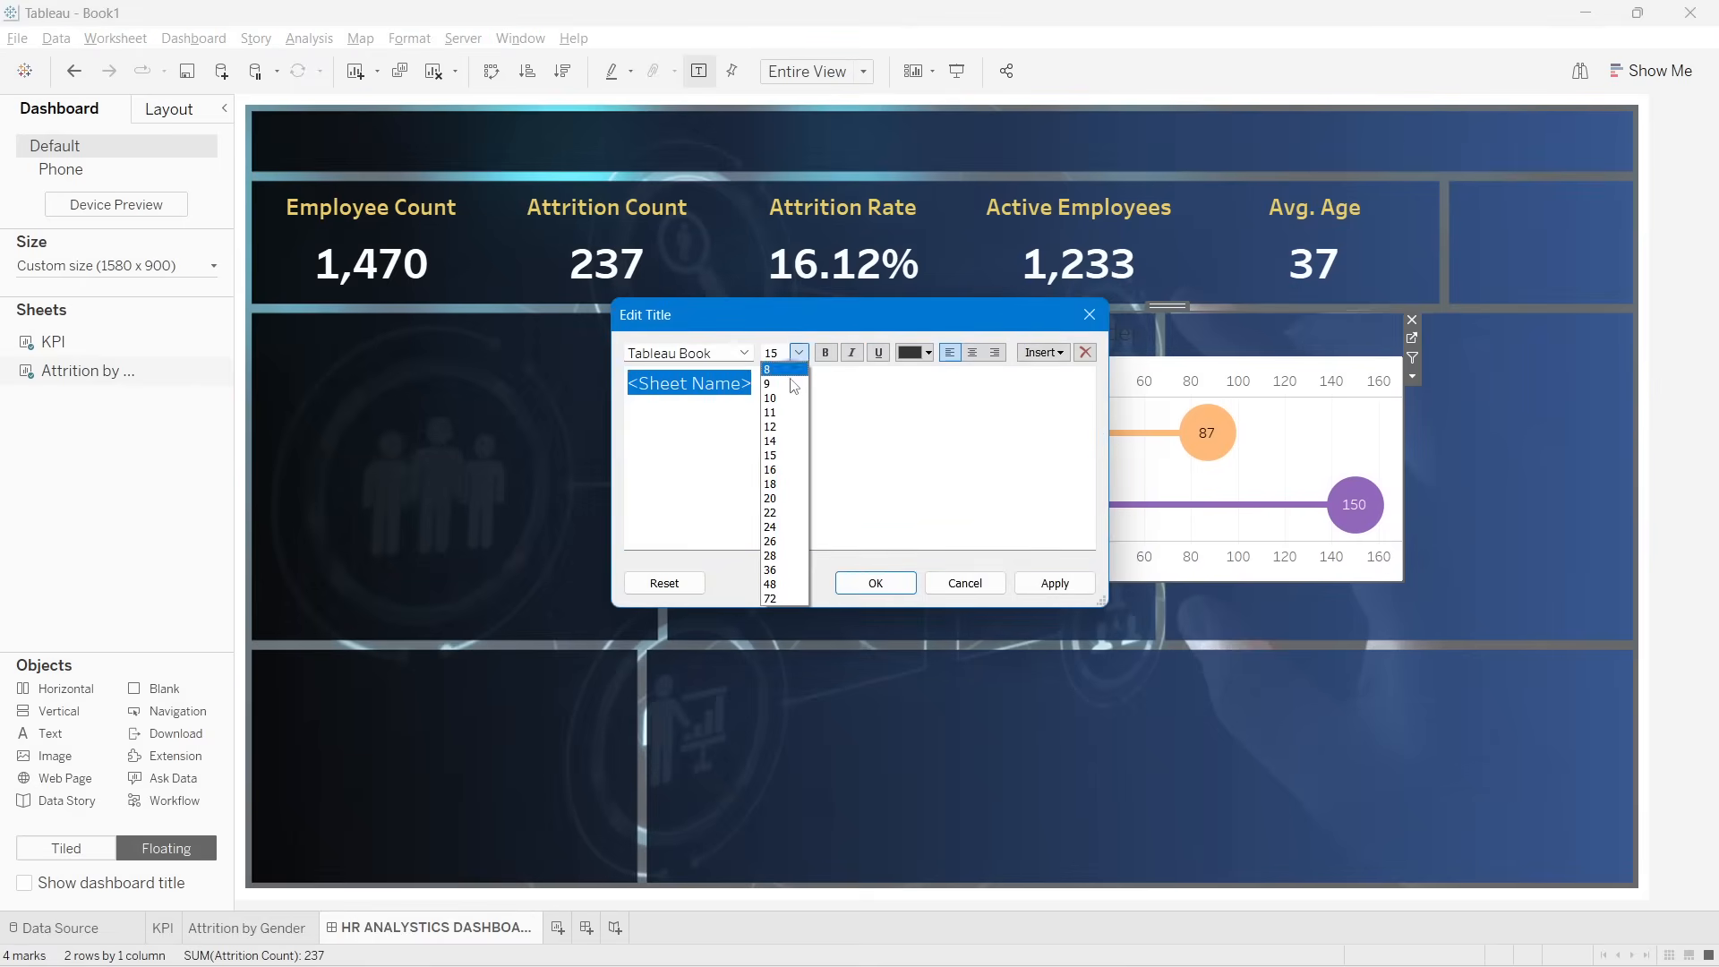
pyautogui.click(786, 427)
pyautogui.click(745, 353)
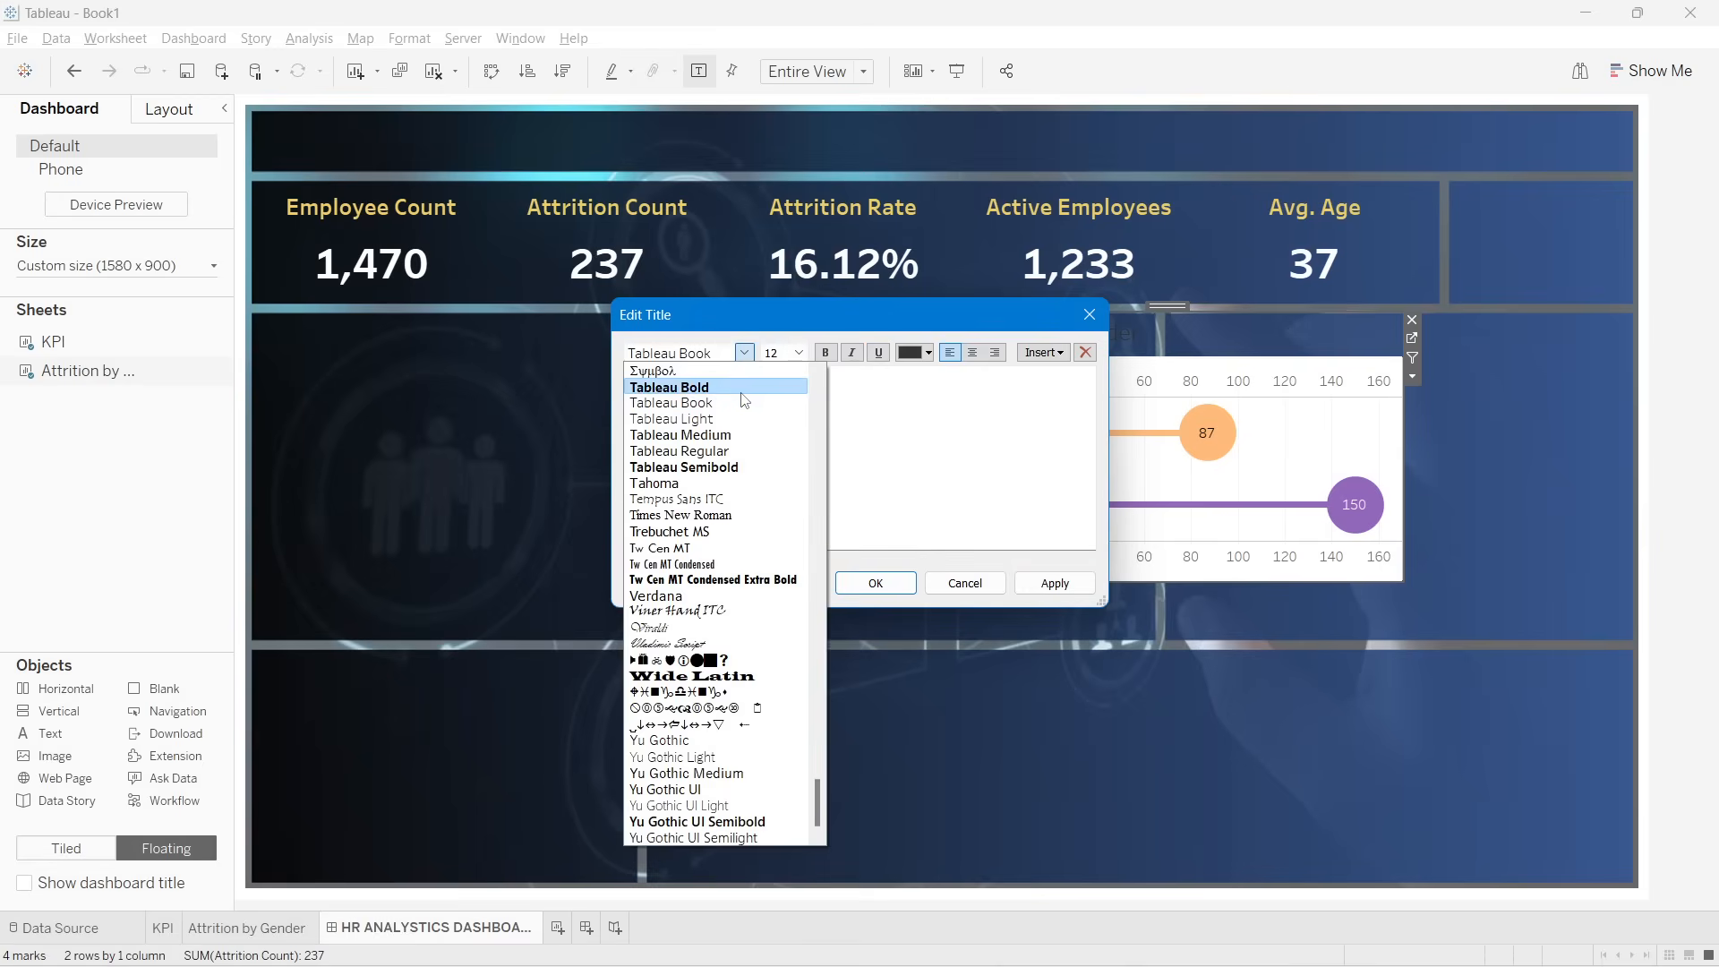
pyautogui.click(707, 464)
pyautogui.click(913, 357)
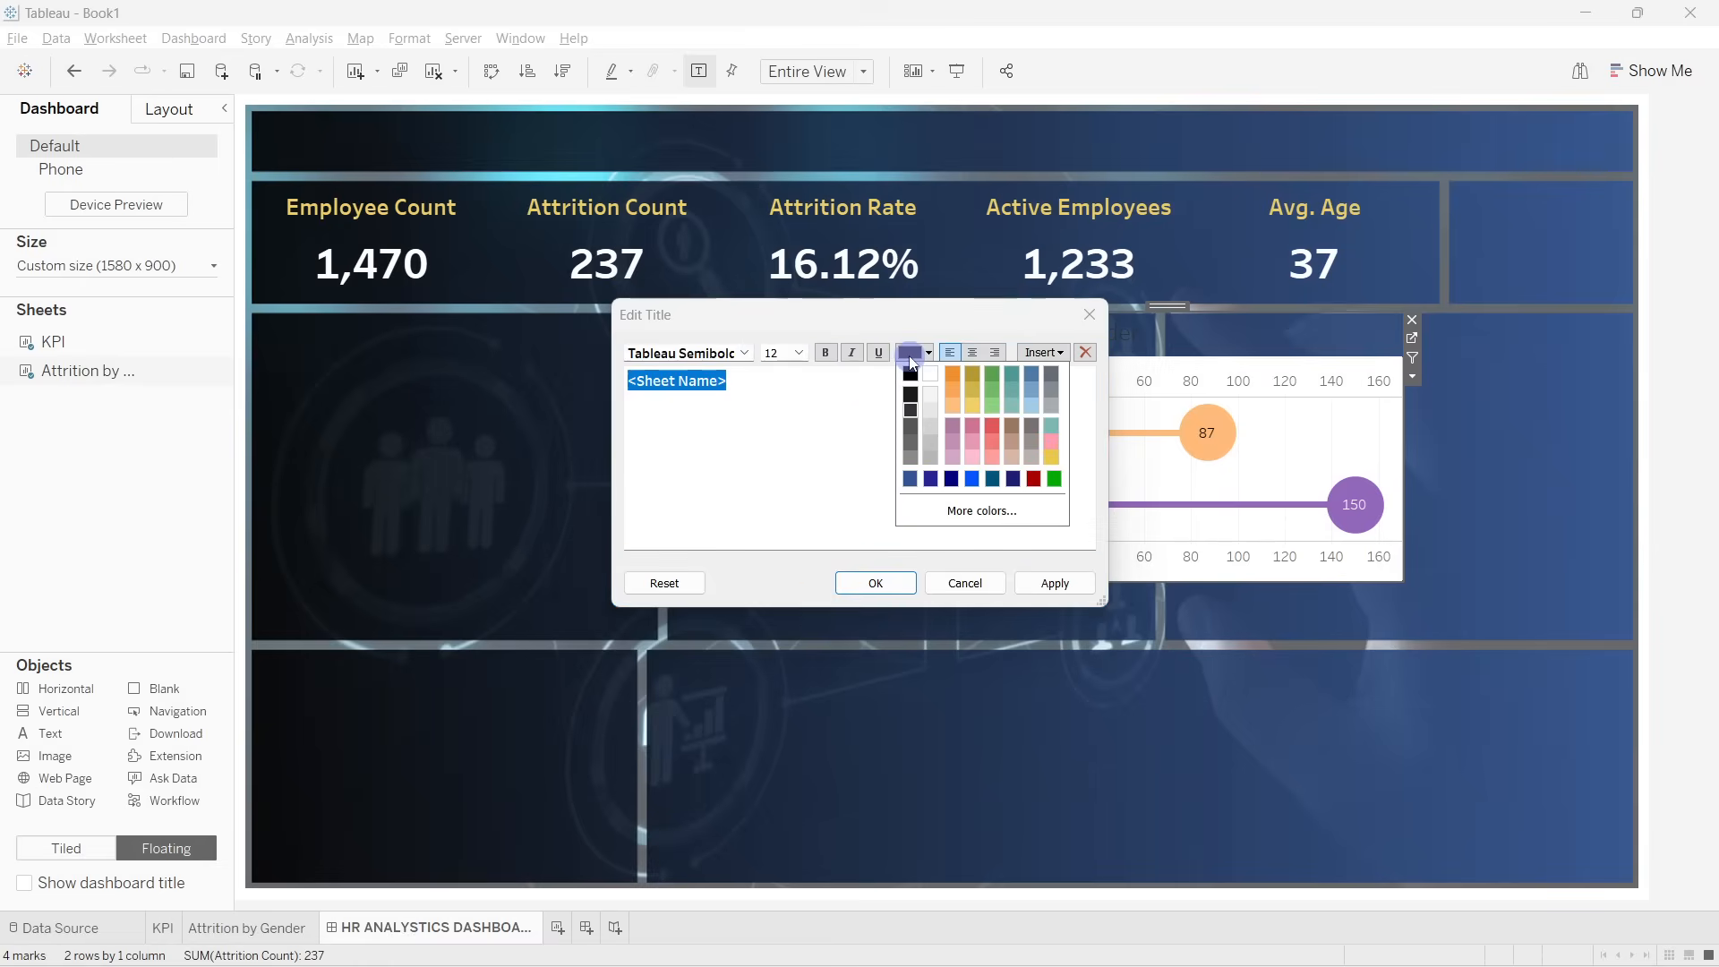
pyautogui.click(974, 412)
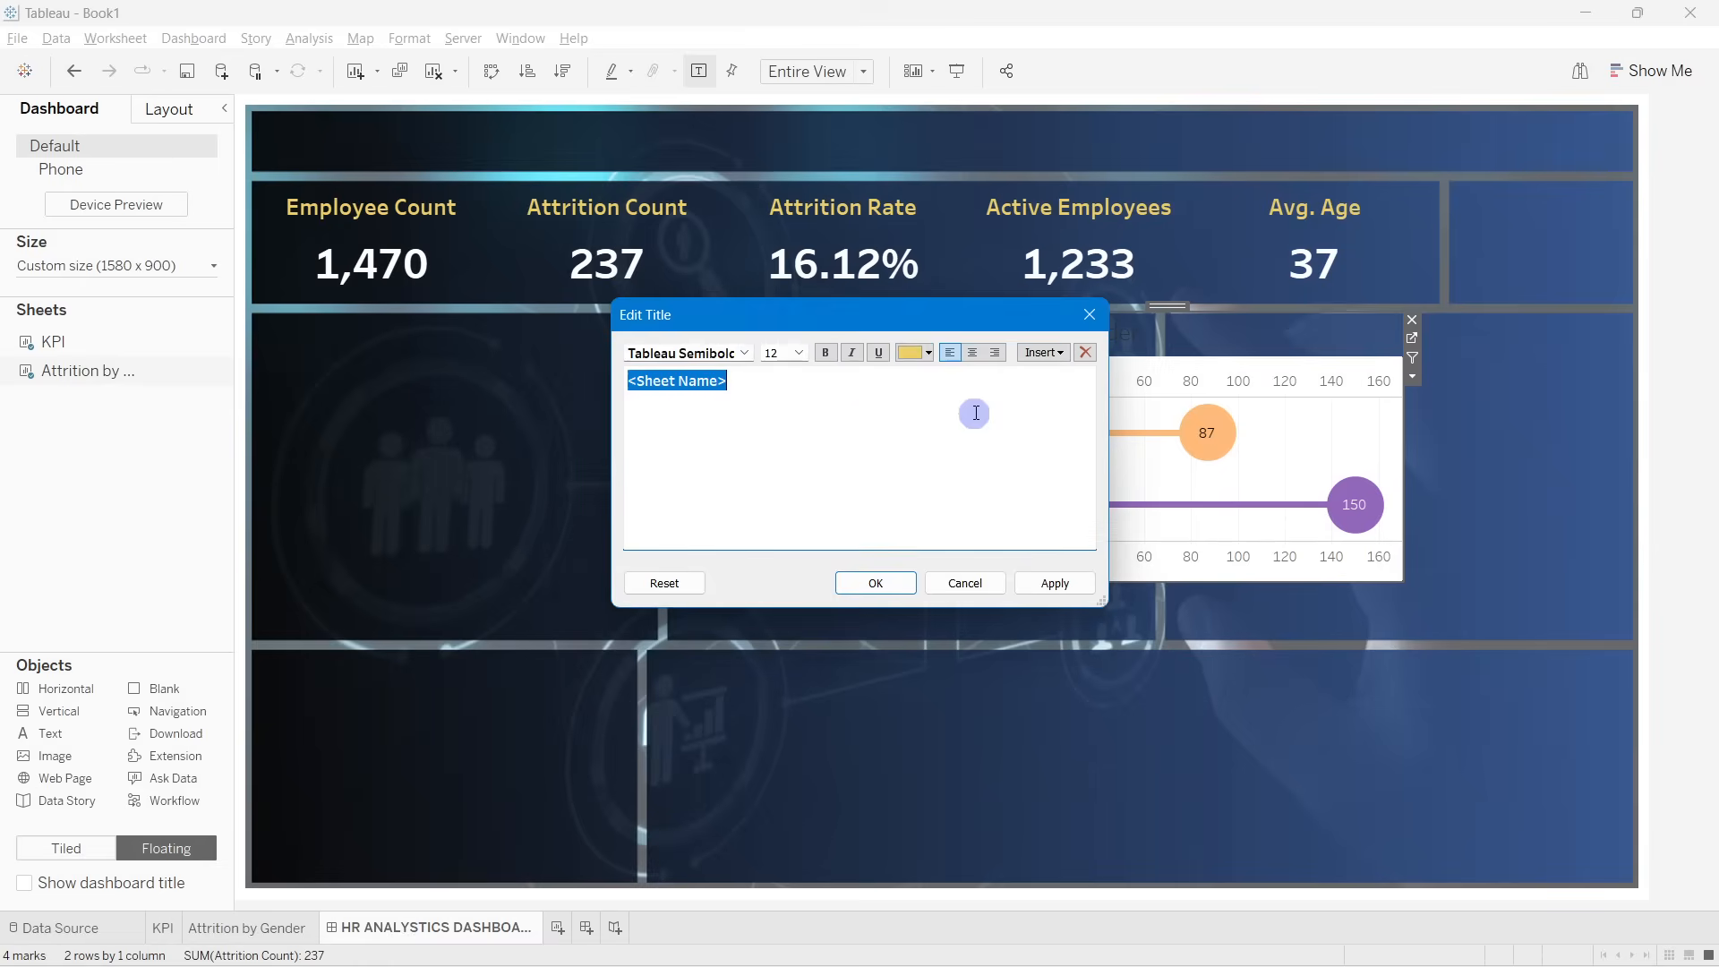
pyautogui.click(1054, 586)
pyautogui.click(876, 583)
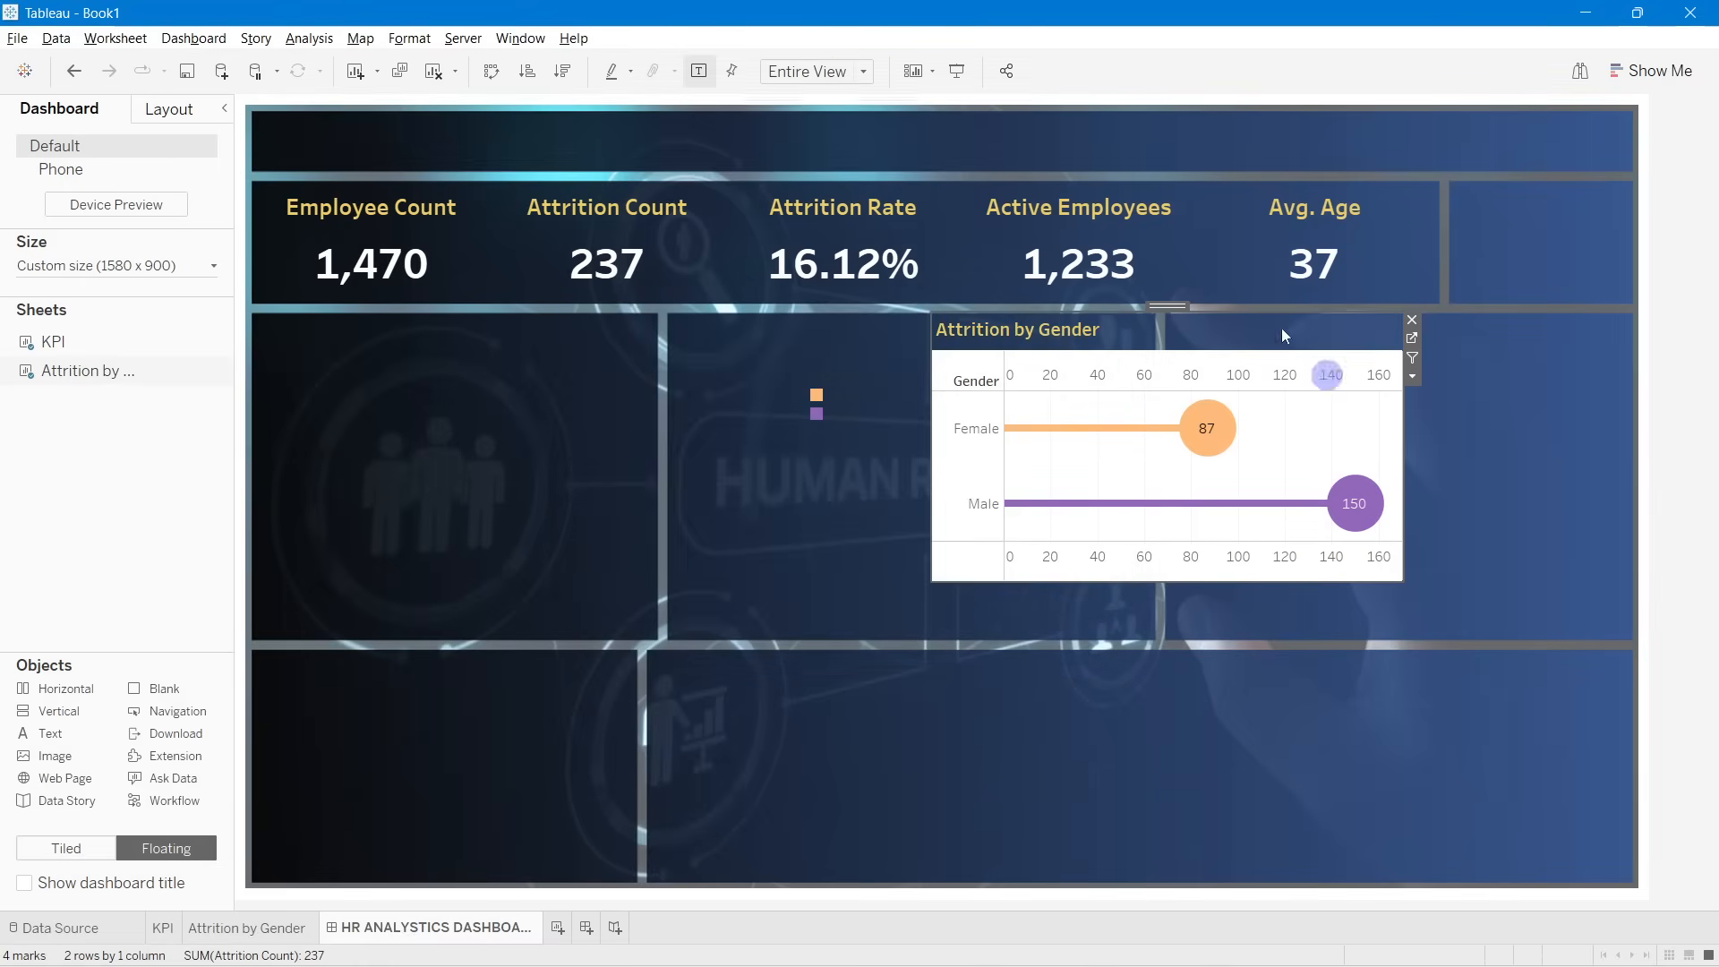
# Step: Hide the upper and lower axis headers of the Attrition by Gender chart
pyautogui.moveTo(1170, 305); pyautogui.dragTo(1209, 279)
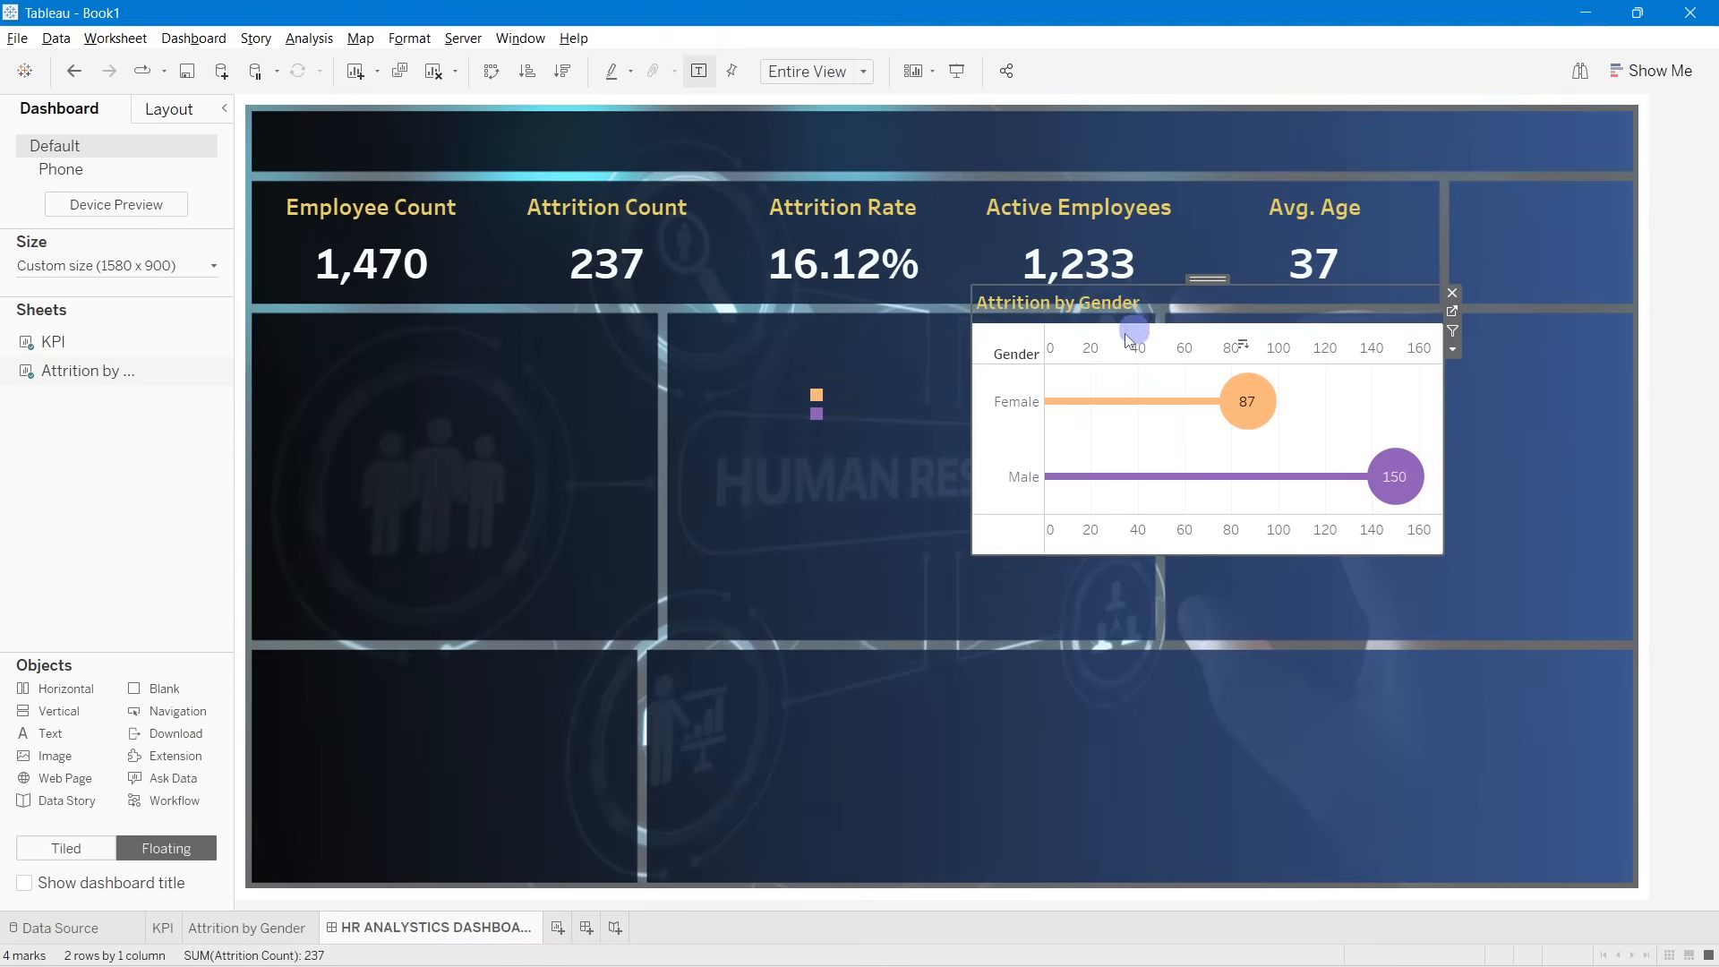
pyautogui.rightClick(1085, 352)
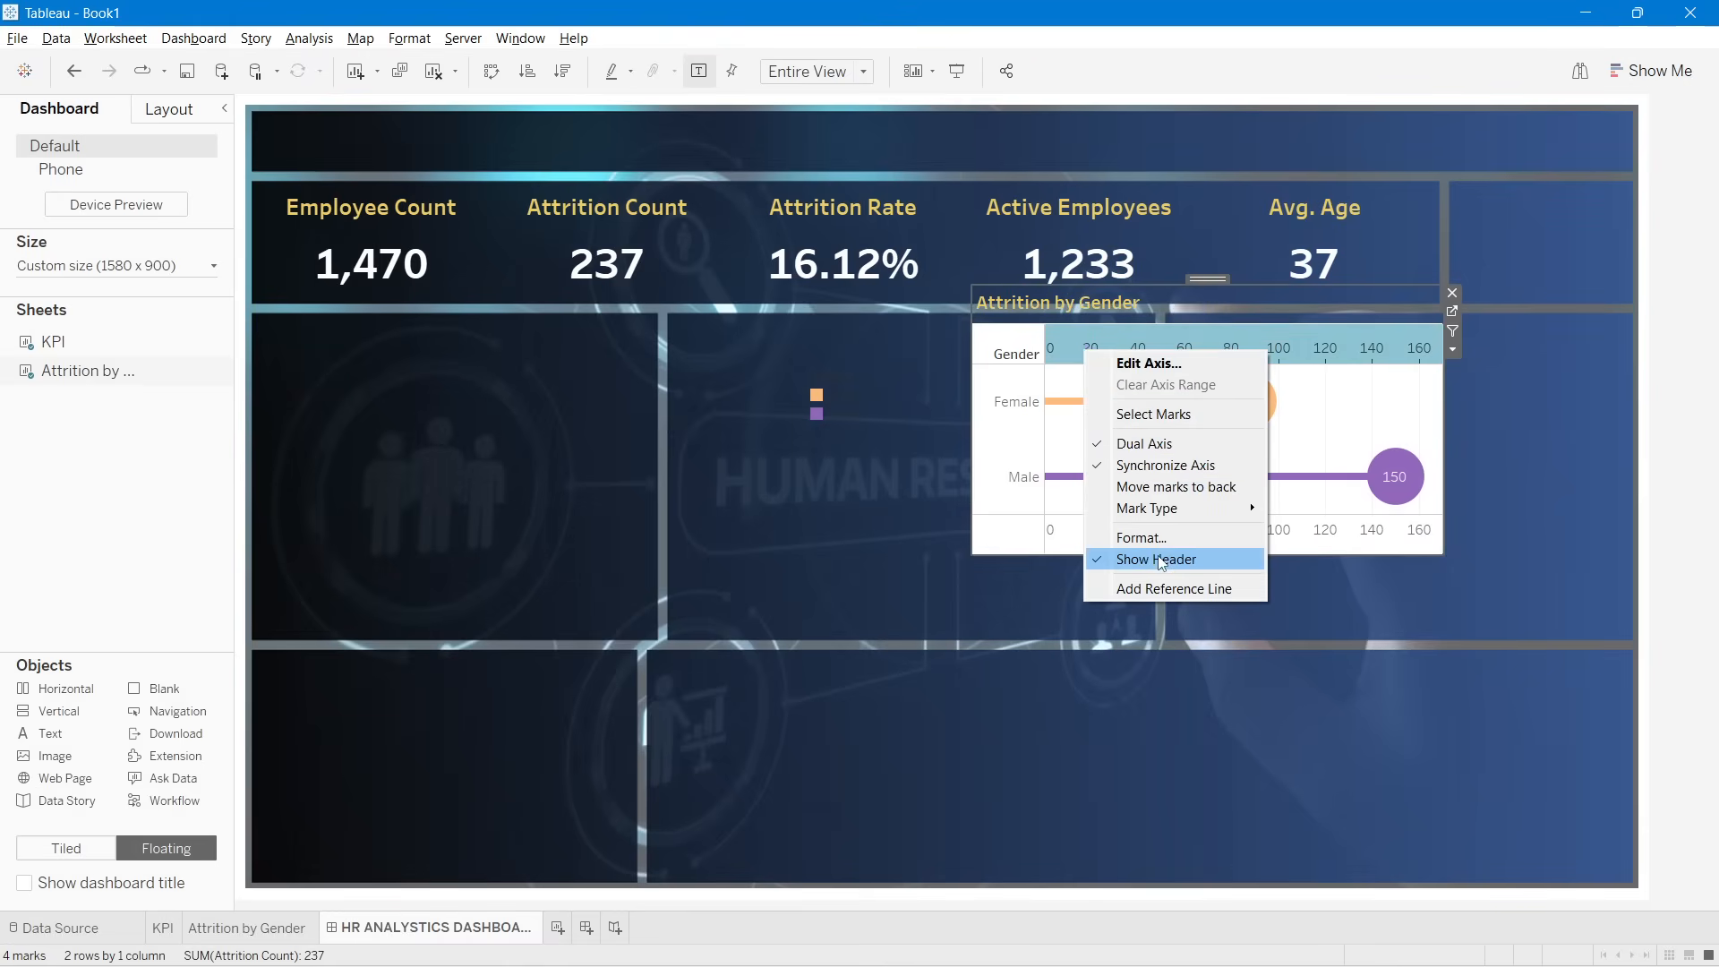
pyautogui.click(1121, 564)
pyautogui.rightClick(1120, 541)
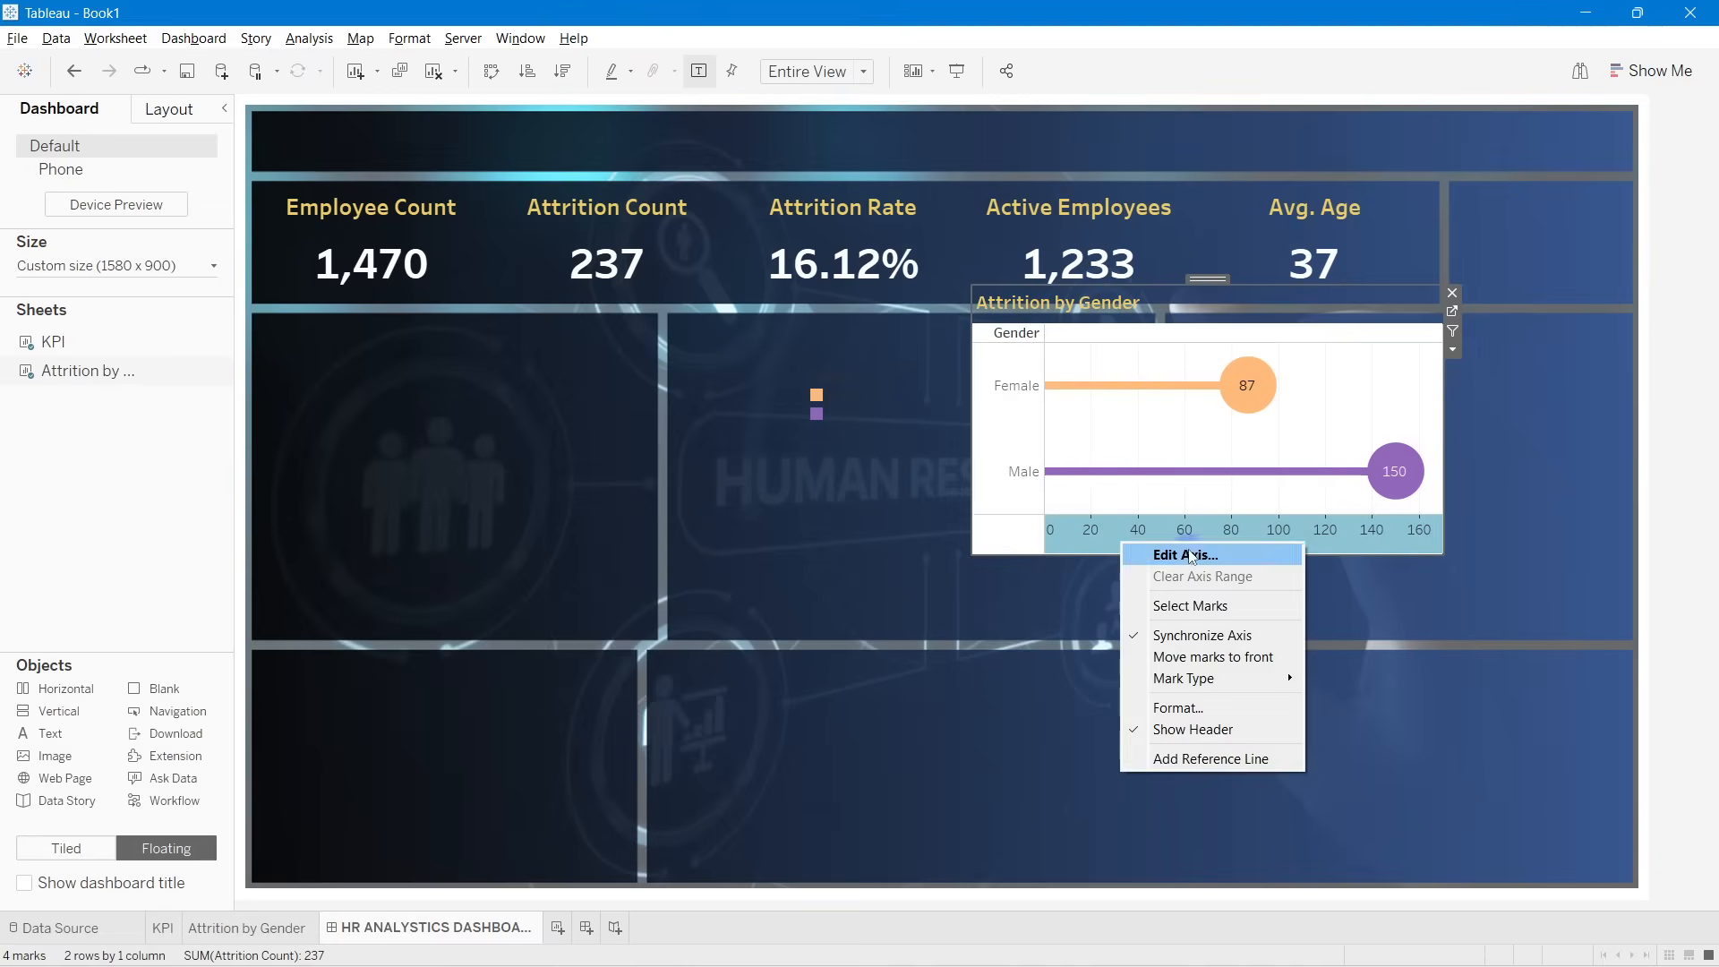
pyautogui.click(1162, 732)
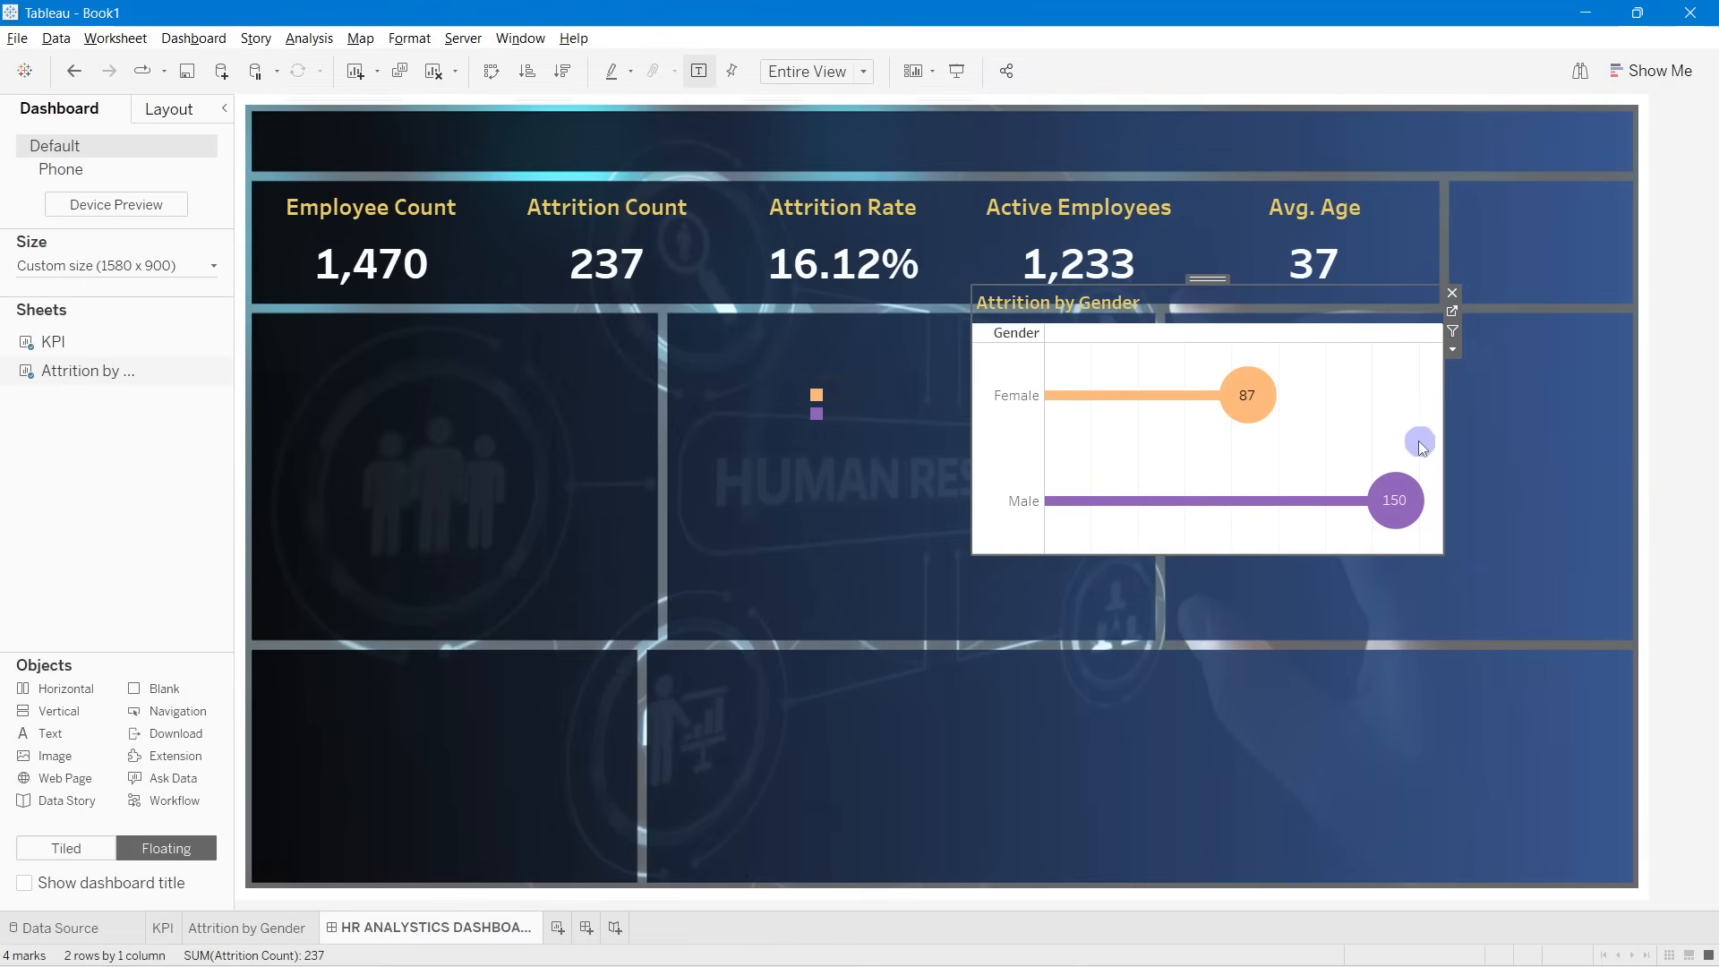
# Step: Shrink the Attrition by Gender chart's width and height, and hide its field labels for rows
pyautogui.moveTo(1439, 407); pyautogui.dragTo(1259, 404)
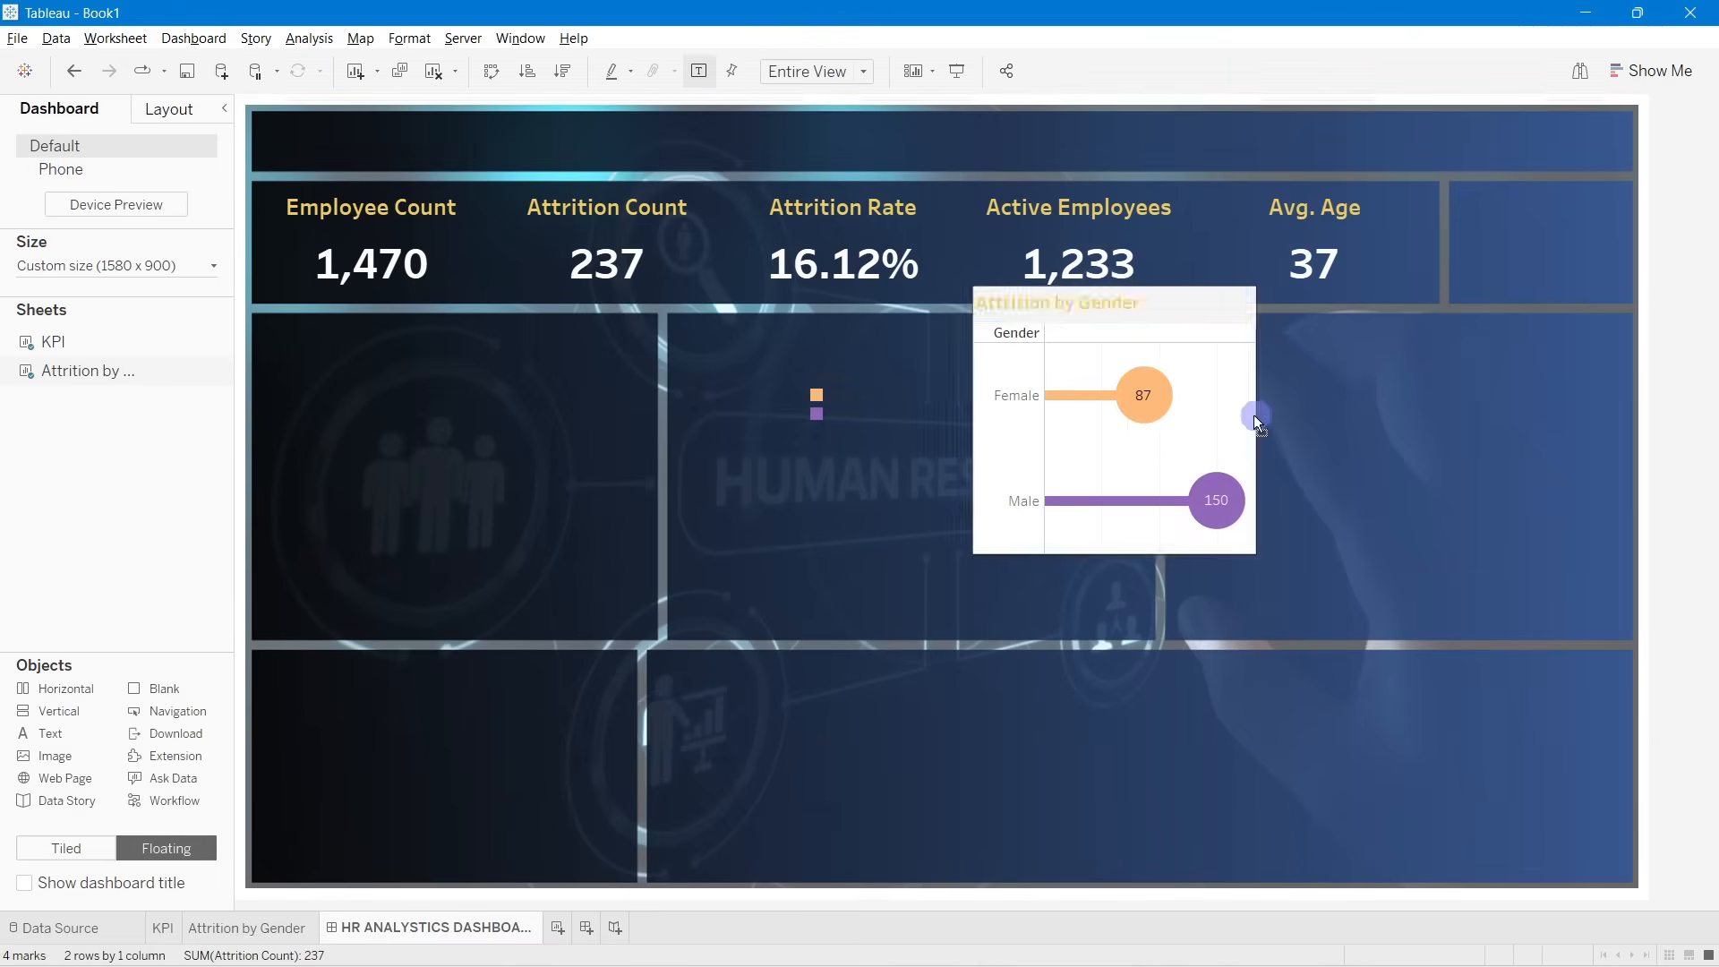
pyautogui.moveTo(1113, 281); pyautogui.dragTo(1120, 429)
pyautogui.moveTo(972, 515); pyautogui.dragTo(1001, 505)
pyautogui.rightClick(1037, 476)
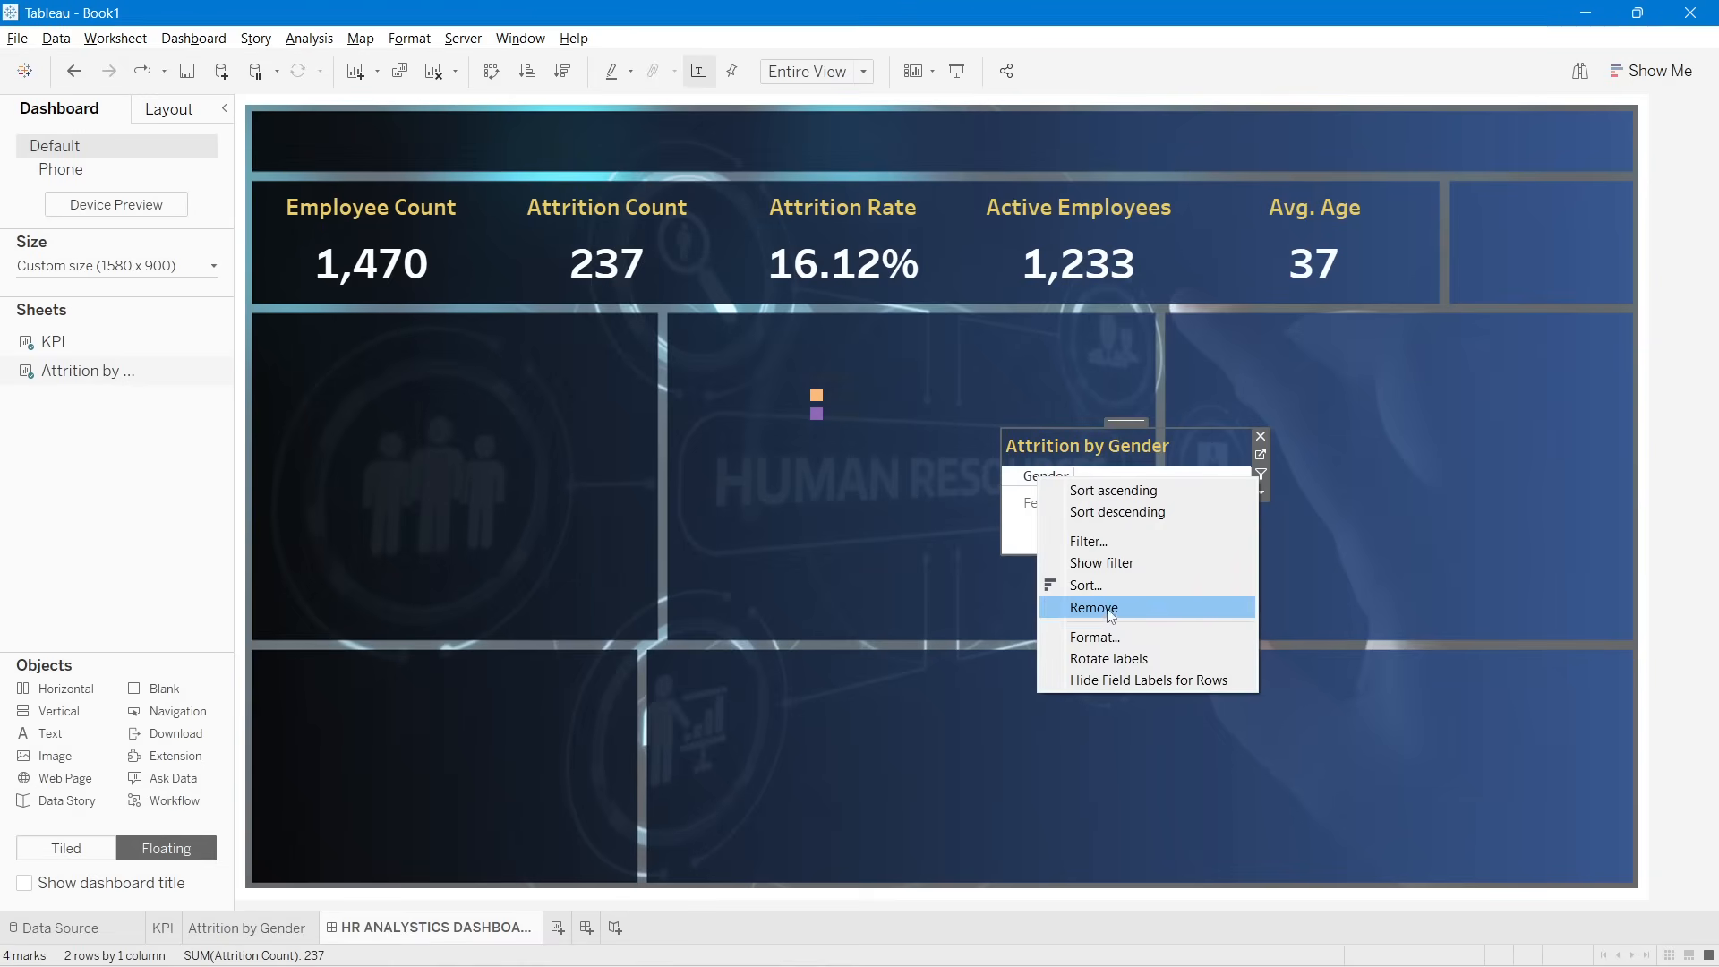
pyautogui.click(1109, 680)
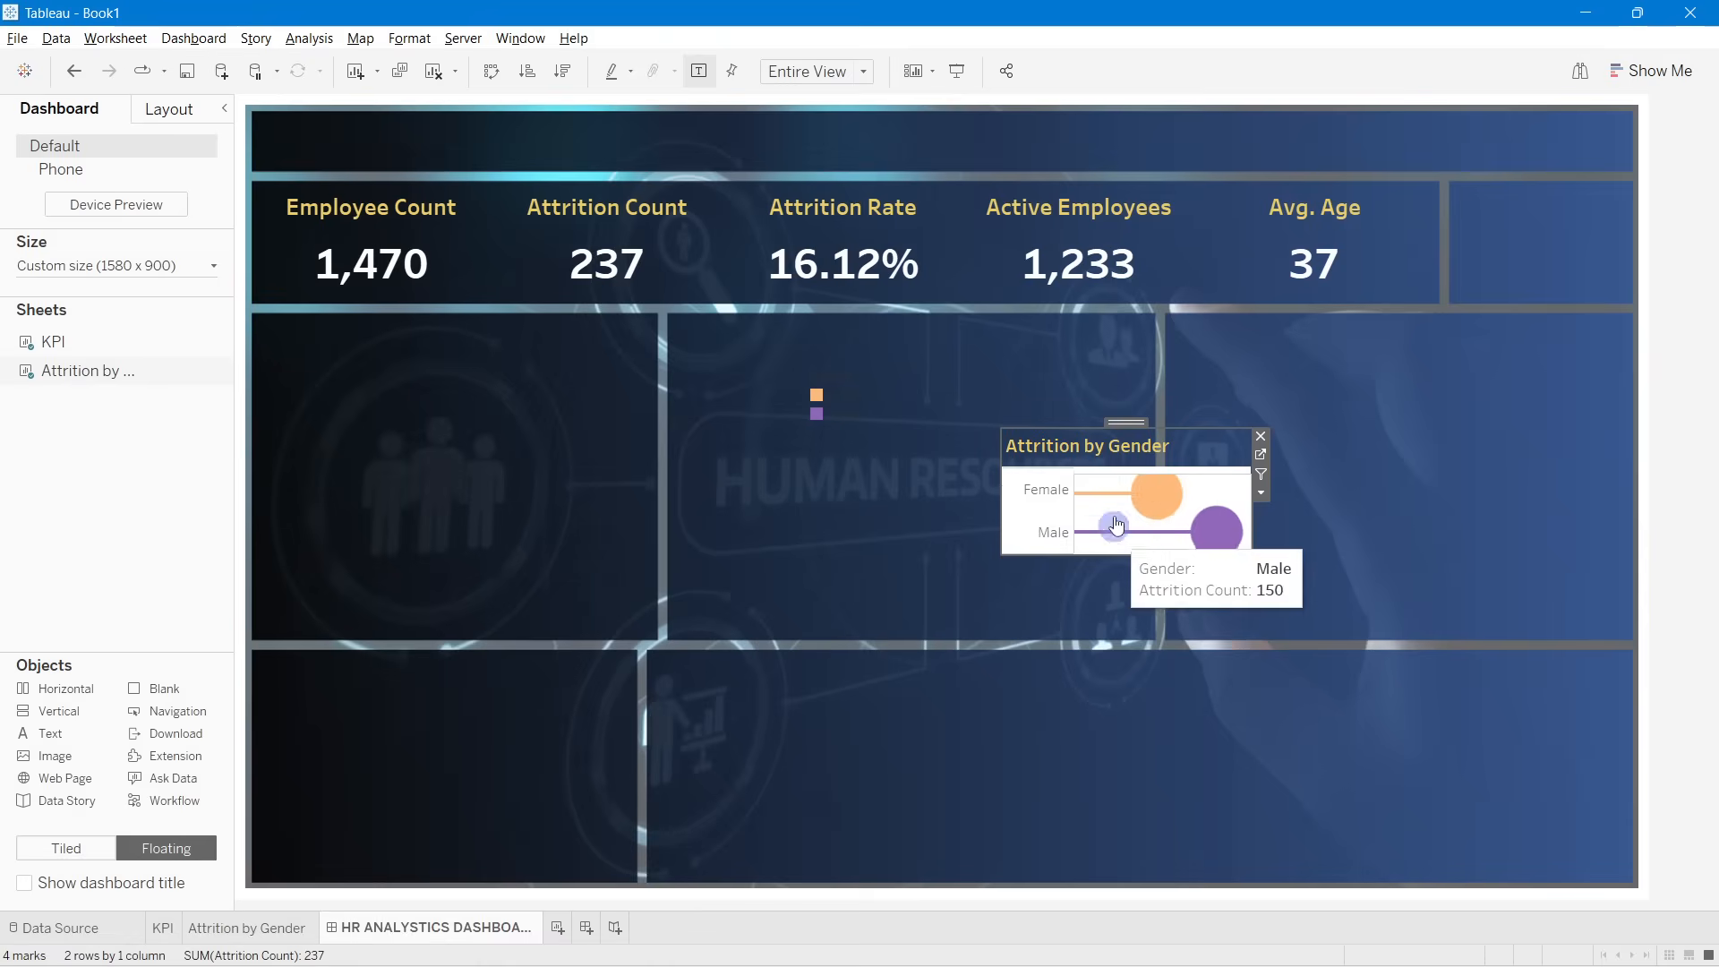
# Step: Move the Attrition by Gender chart into the small background box beside Avg. Age and resize it to fit
pyautogui.moveTo(1111, 428); pyautogui.dragTo(1574, 178)
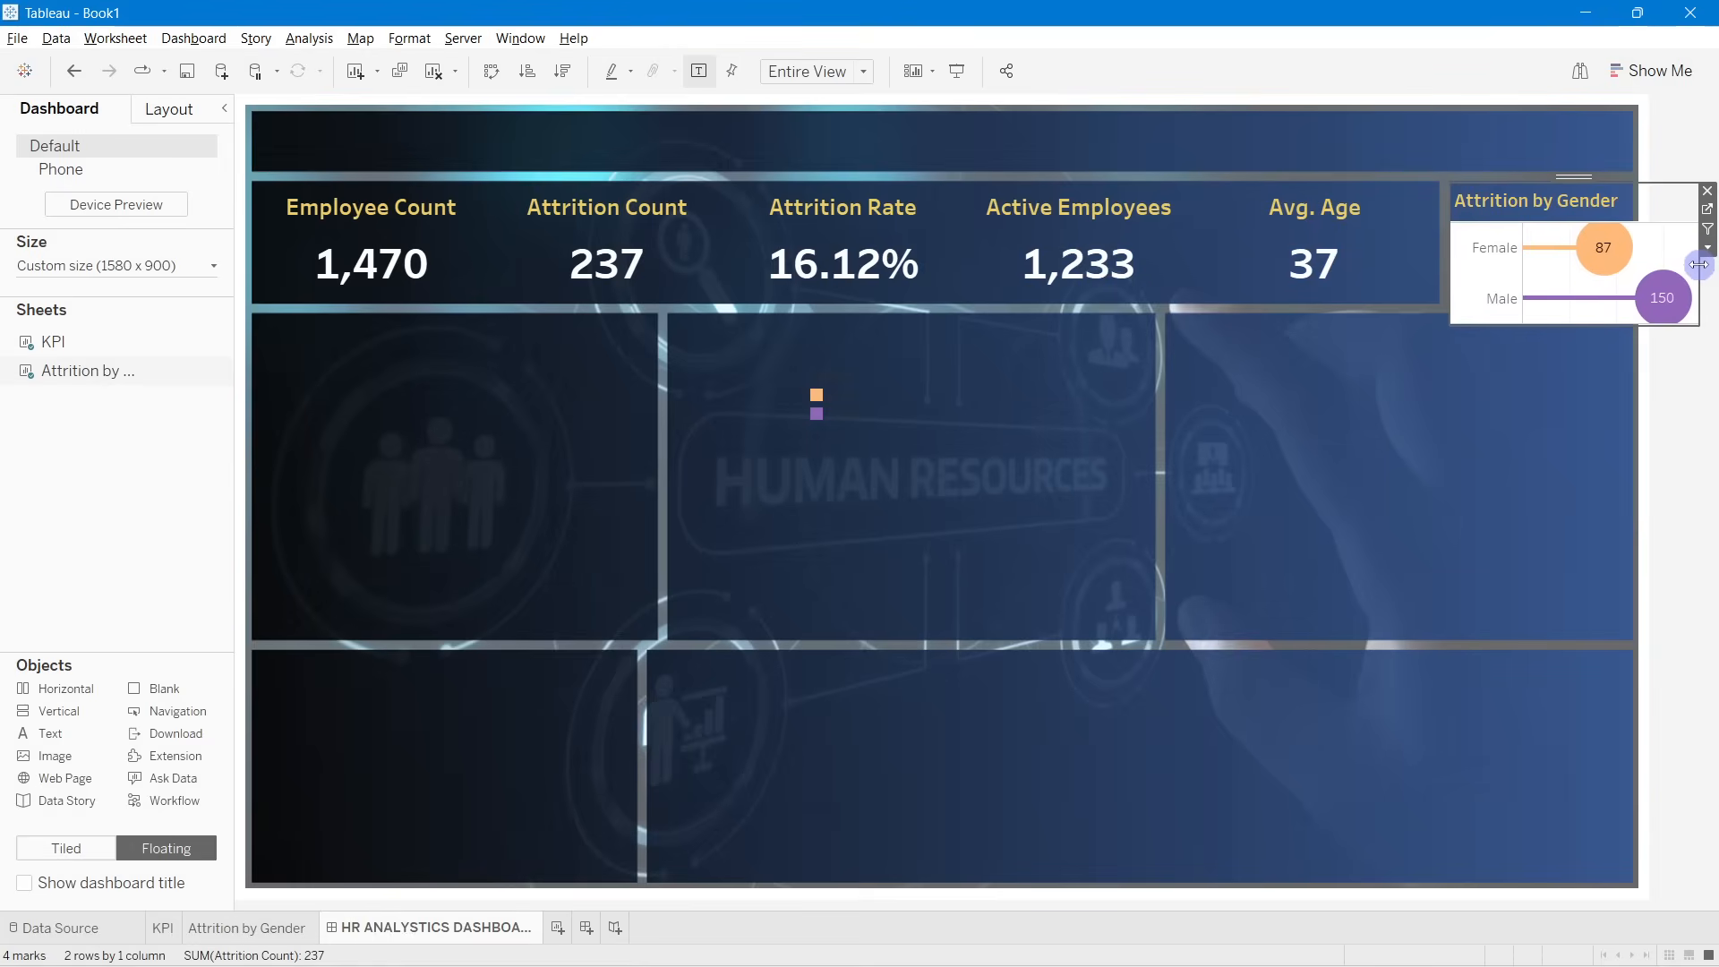
pyautogui.moveTo(1699, 265); pyautogui.dragTo(1629, 261)
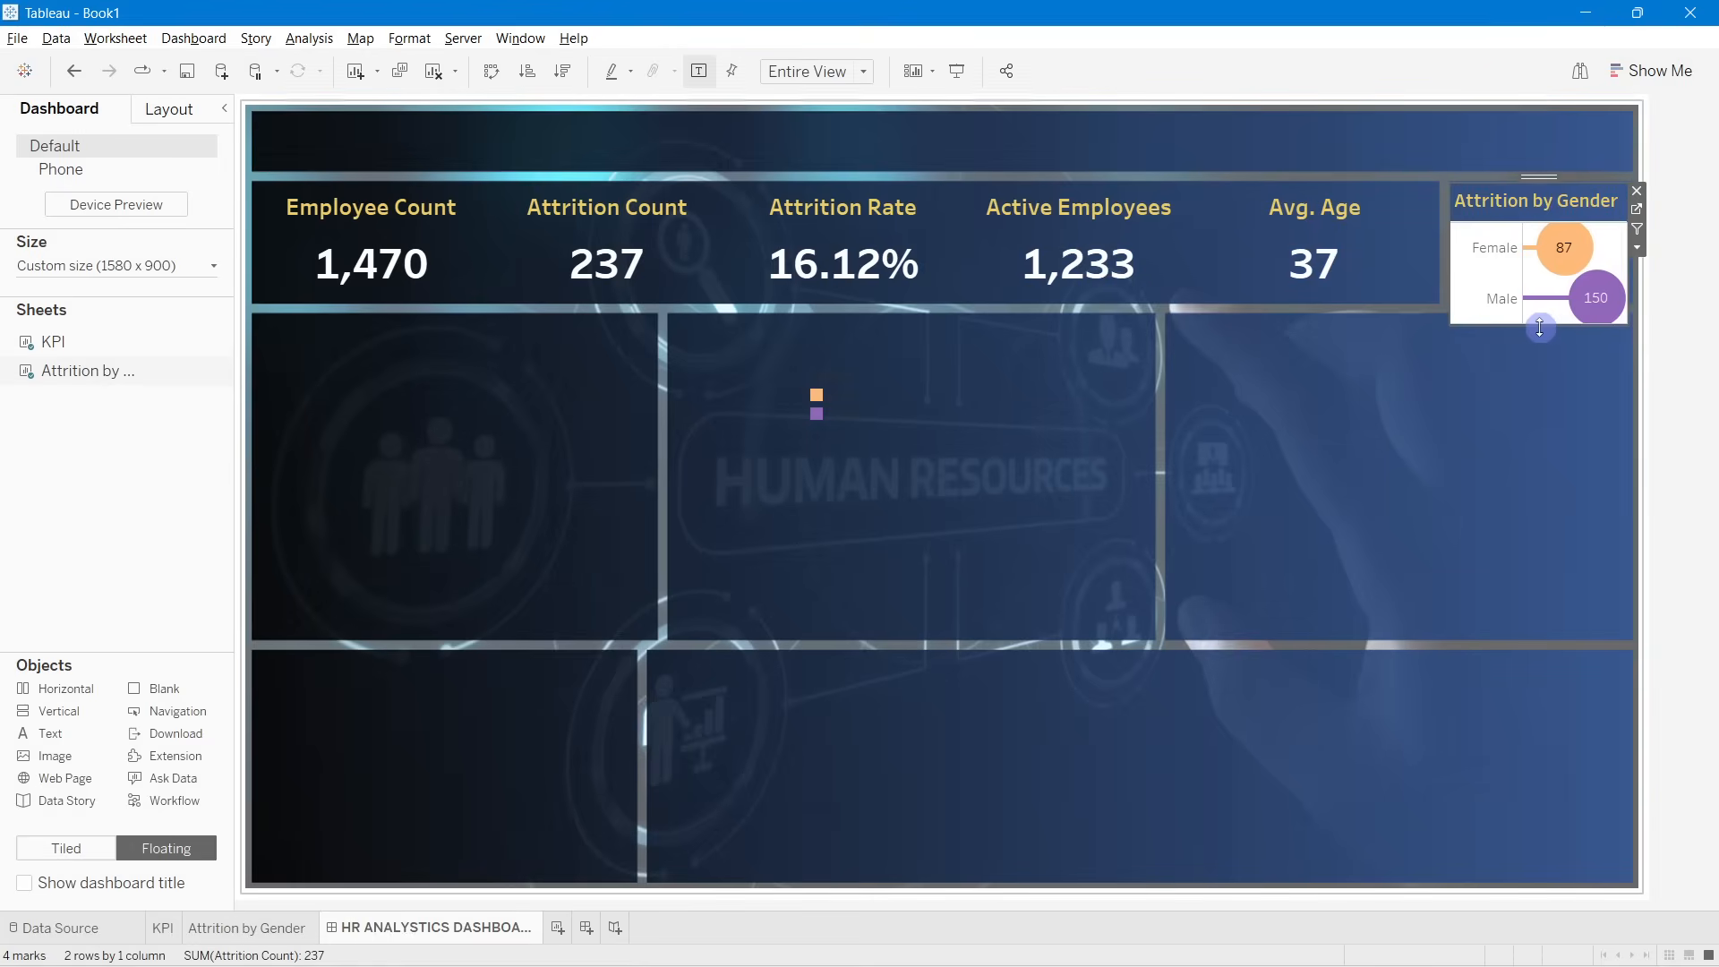
pyautogui.moveTo(1539, 327); pyautogui.dragTo(1540, 297)
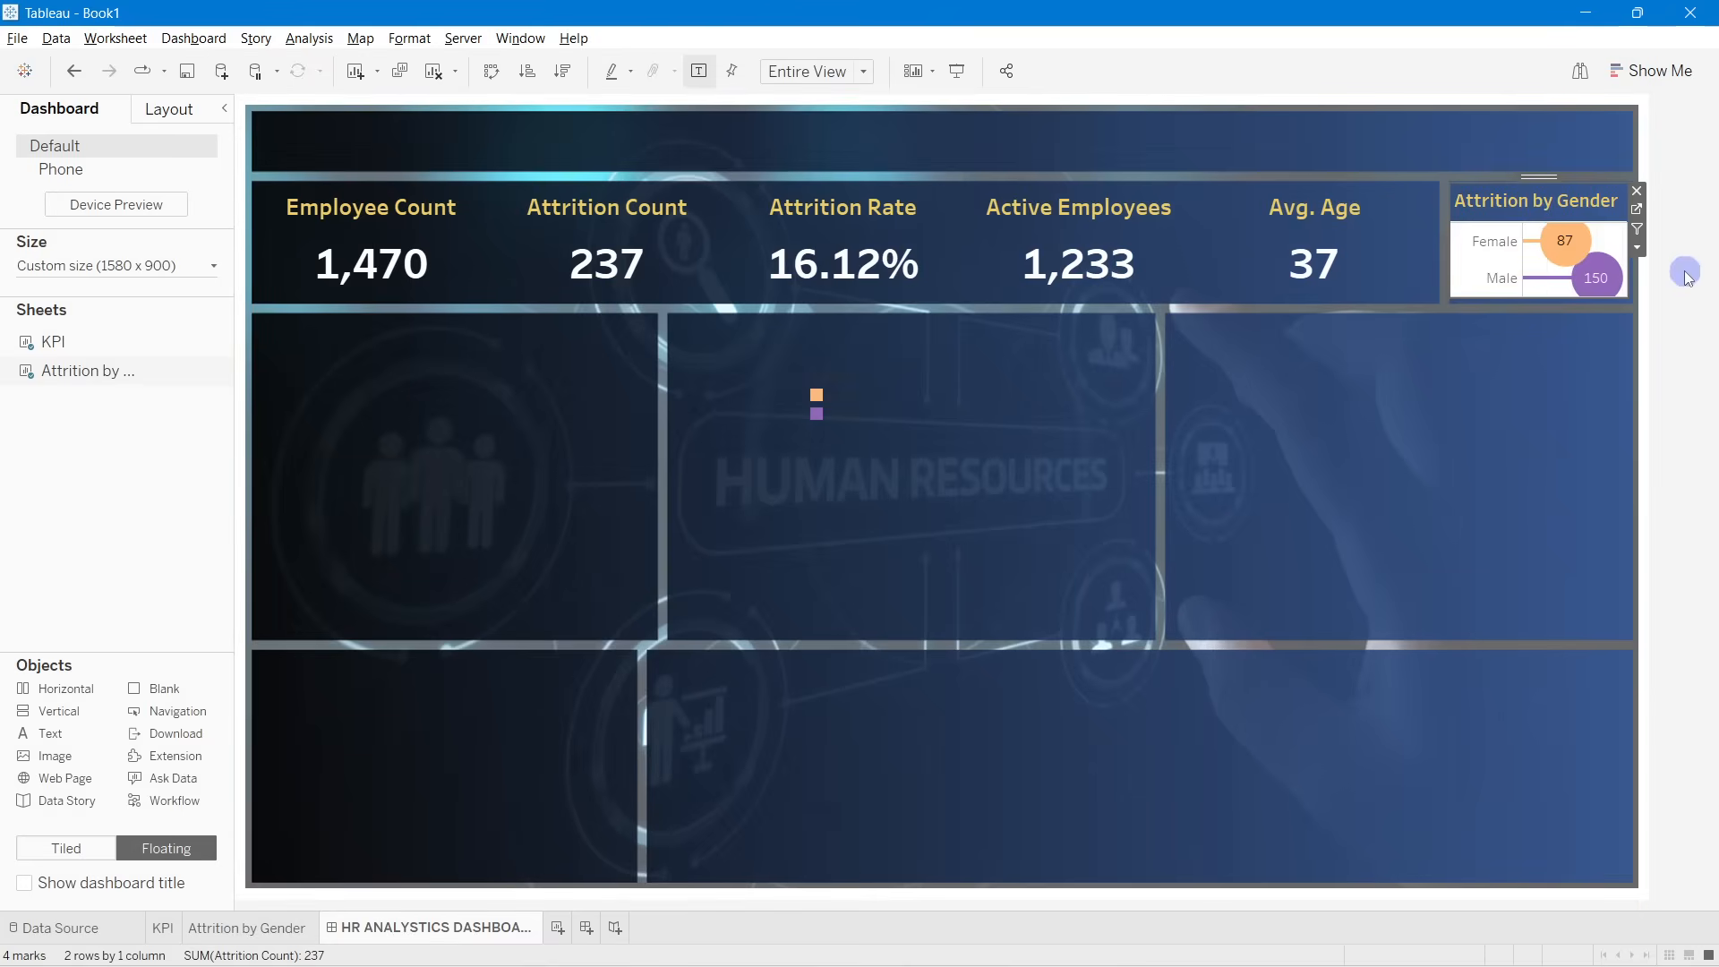
pyautogui.moveTo(1559, 244)
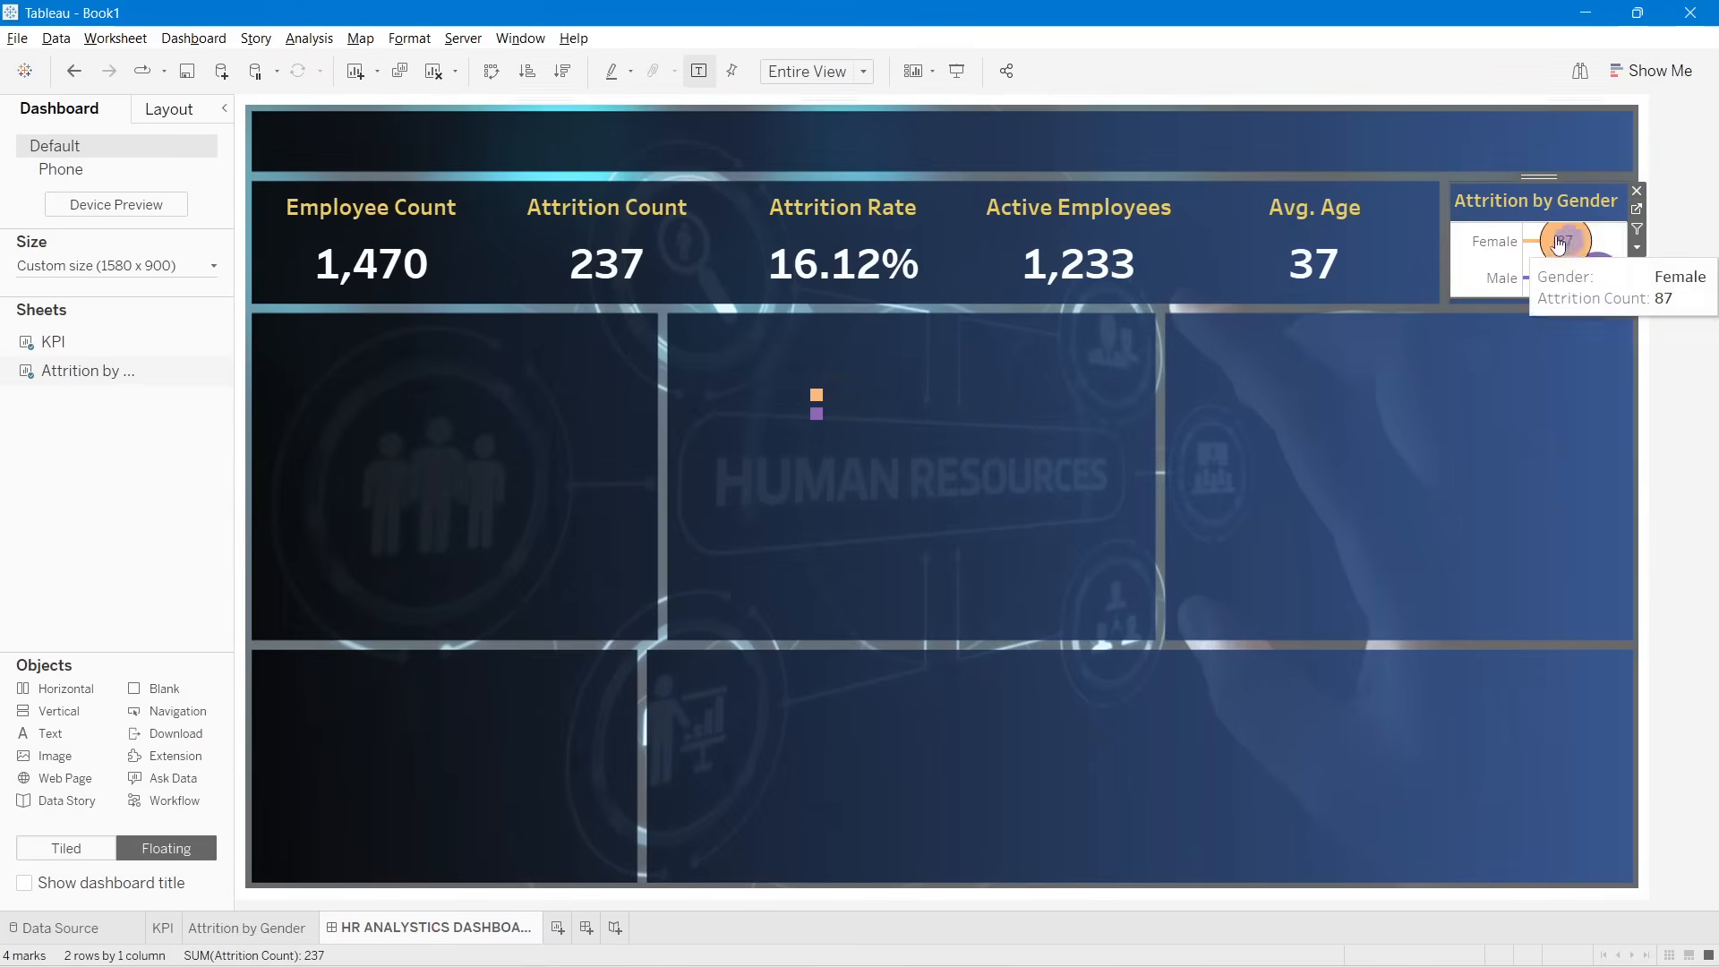
# Step: Open the Attrition by Gender worksheet and make the bars of the bar-type Attrition Count marks much thicker
pyautogui.moveTo(1584, 284)
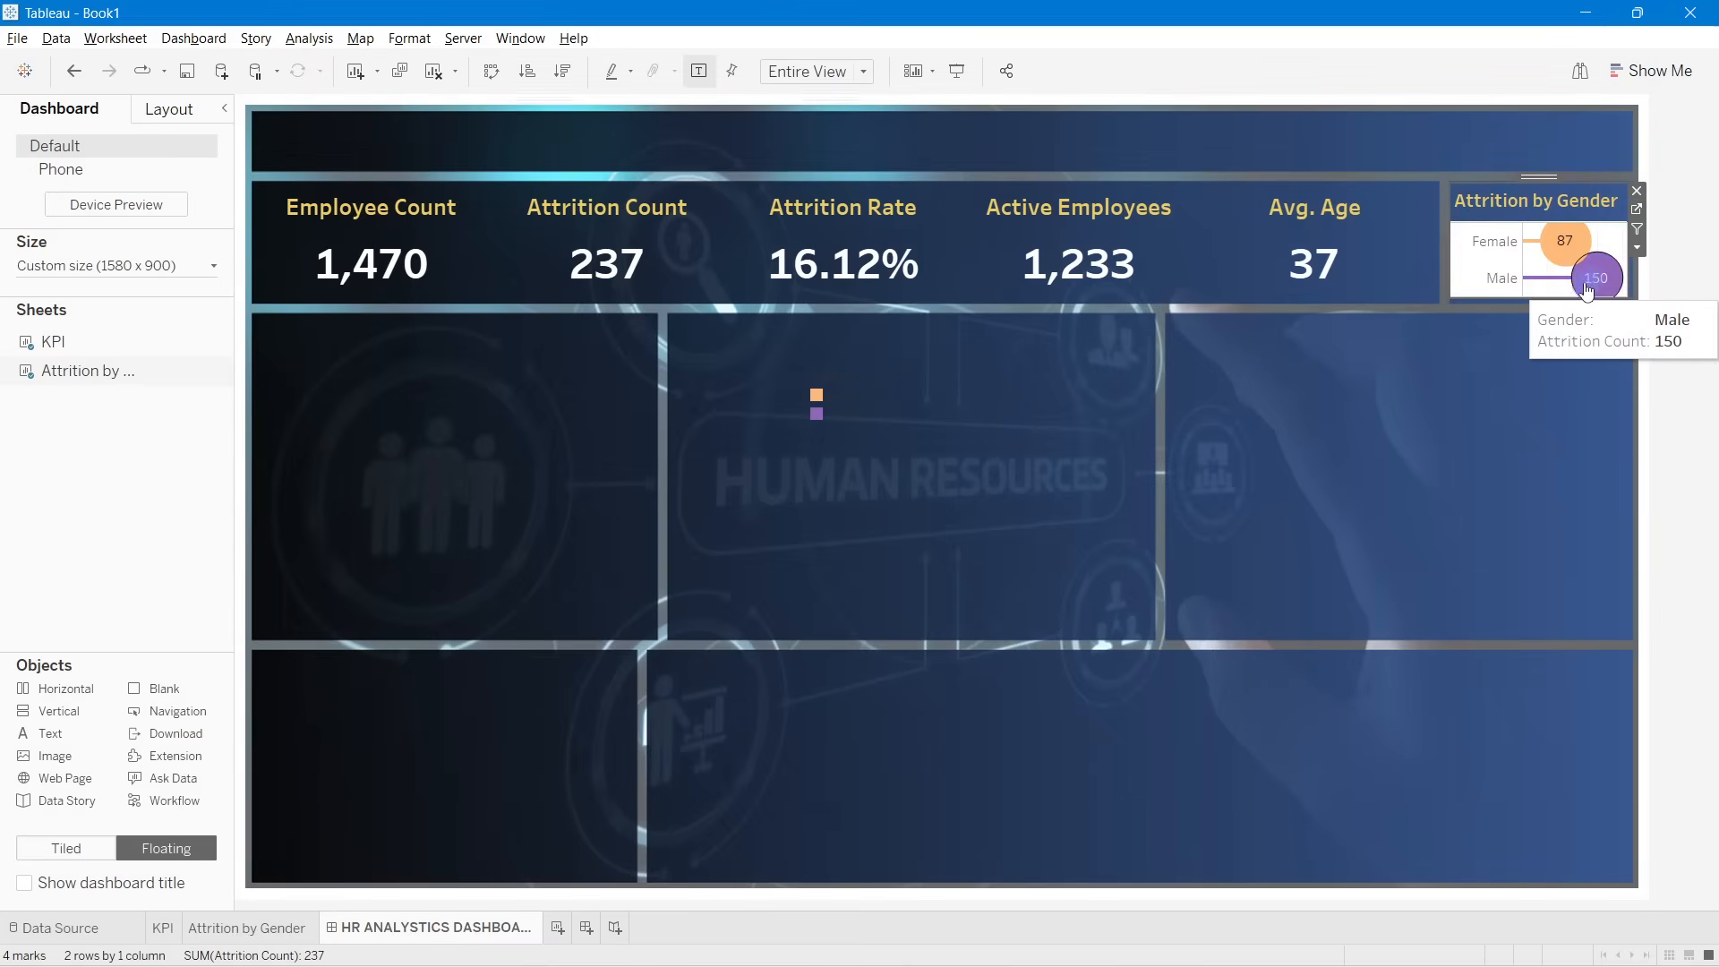
pyautogui.click(1637, 210)
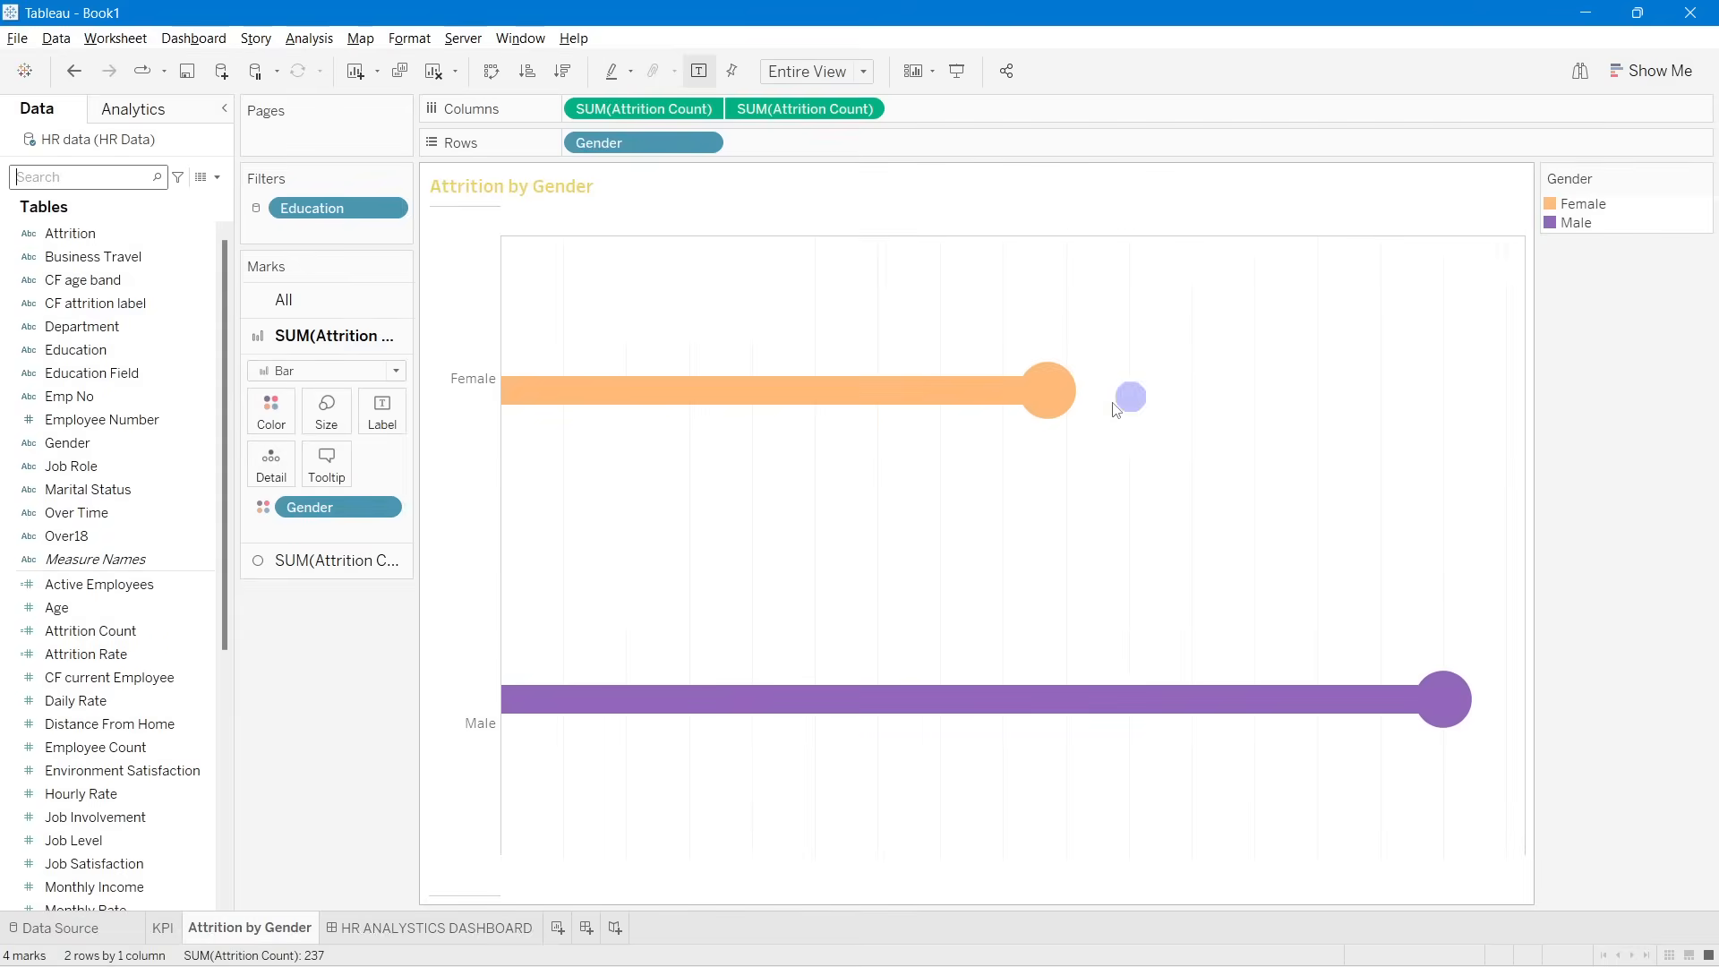
pyautogui.click(324, 428)
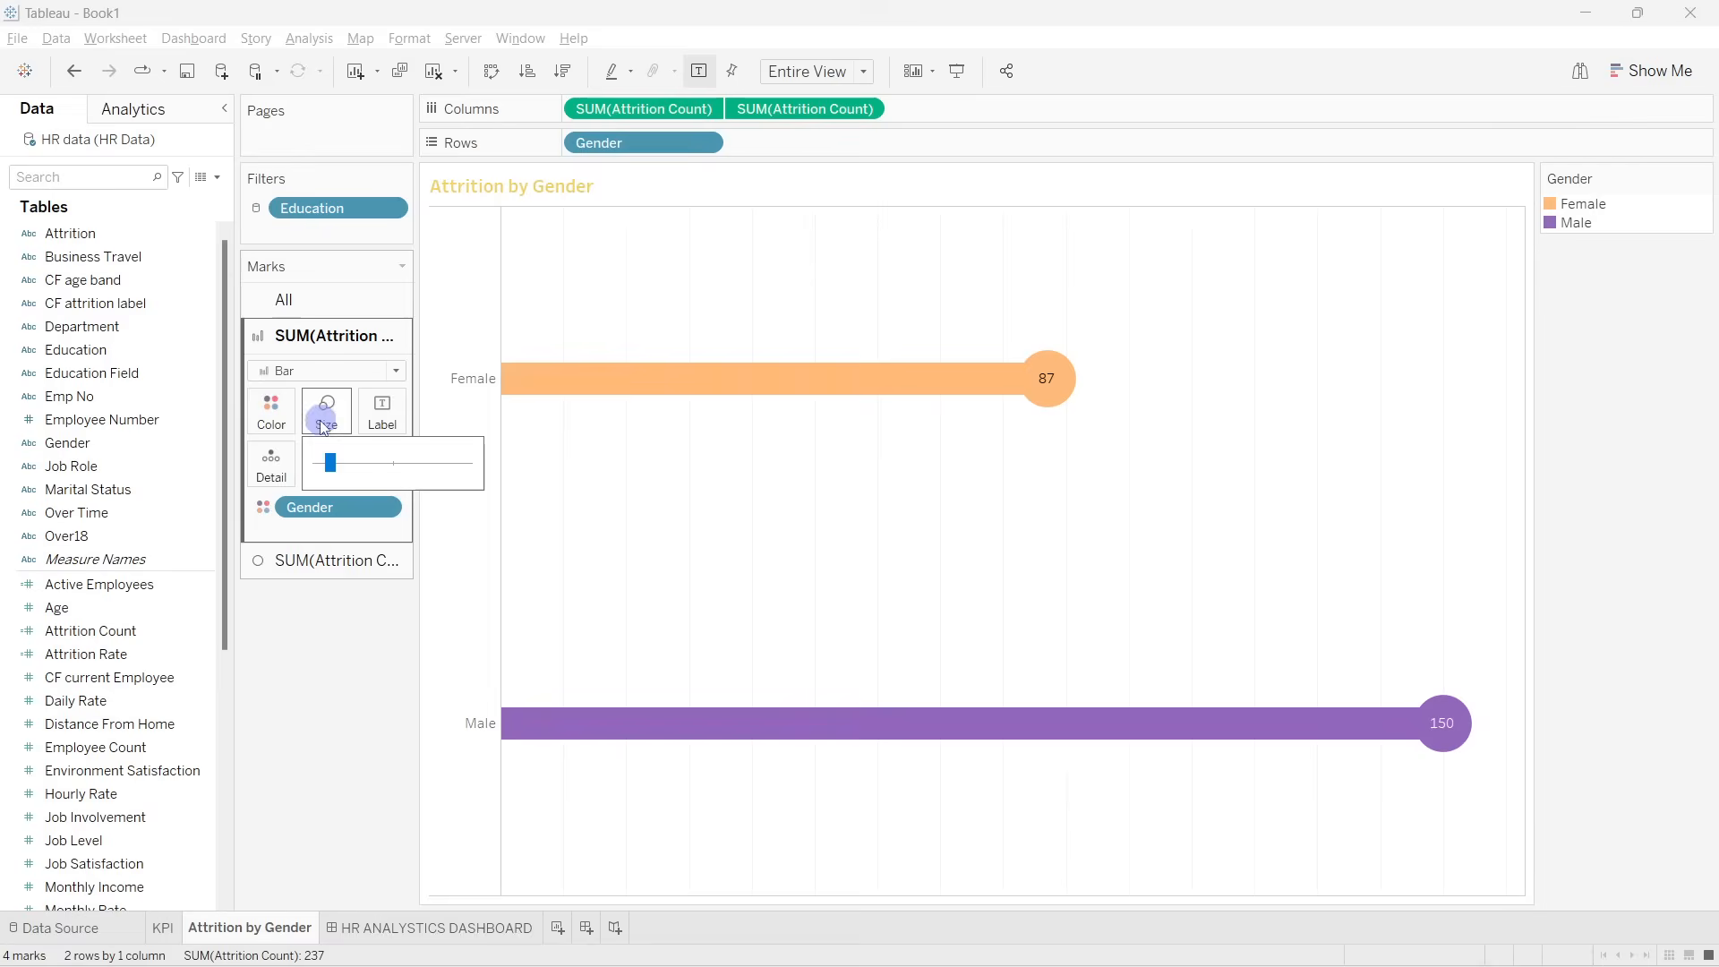
pyautogui.click(330, 465)
pyautogui.moveTo(372, 472)
pyautogui.mouseDown()
pyautogui.moveTo(397, 506)
pyautogui.moveTo(370, 499)
pyautogui.mouseUp()
# Step: Shrink the circle marks at the bar ends and check the result on the HR dashboard
pyautogui.click(340, 559)
pyautogui.click(325, 443)
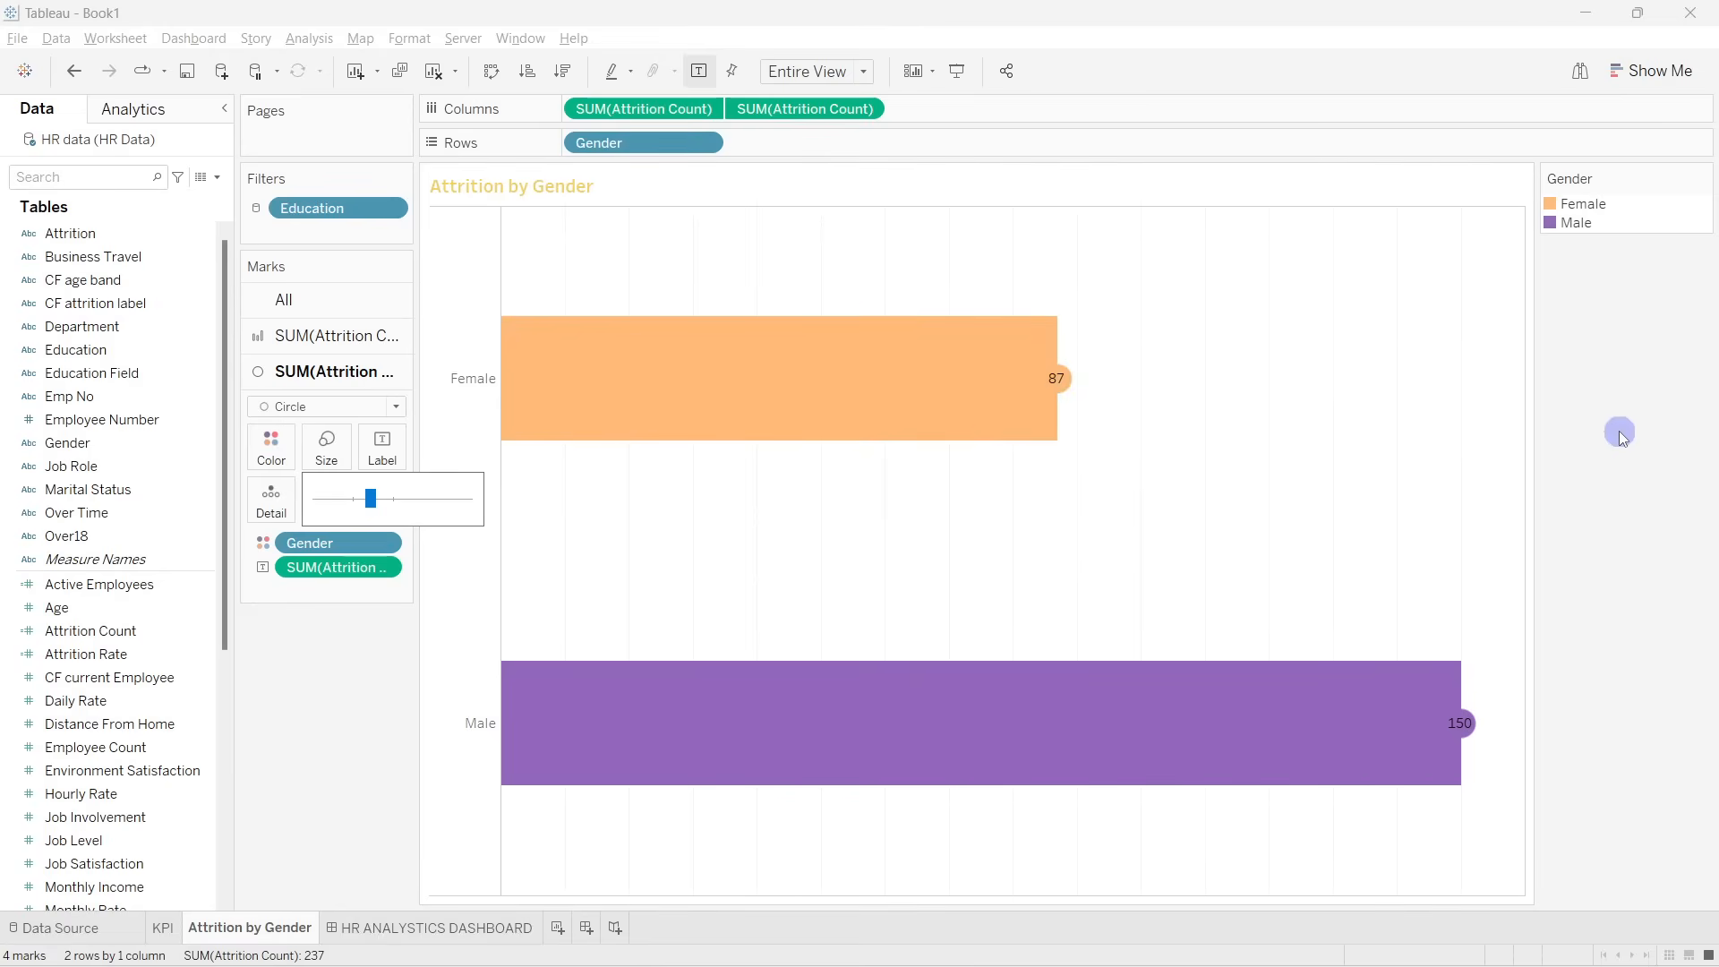
pyautogui.click(1571, 480)
pyautogui.click(421, 922)
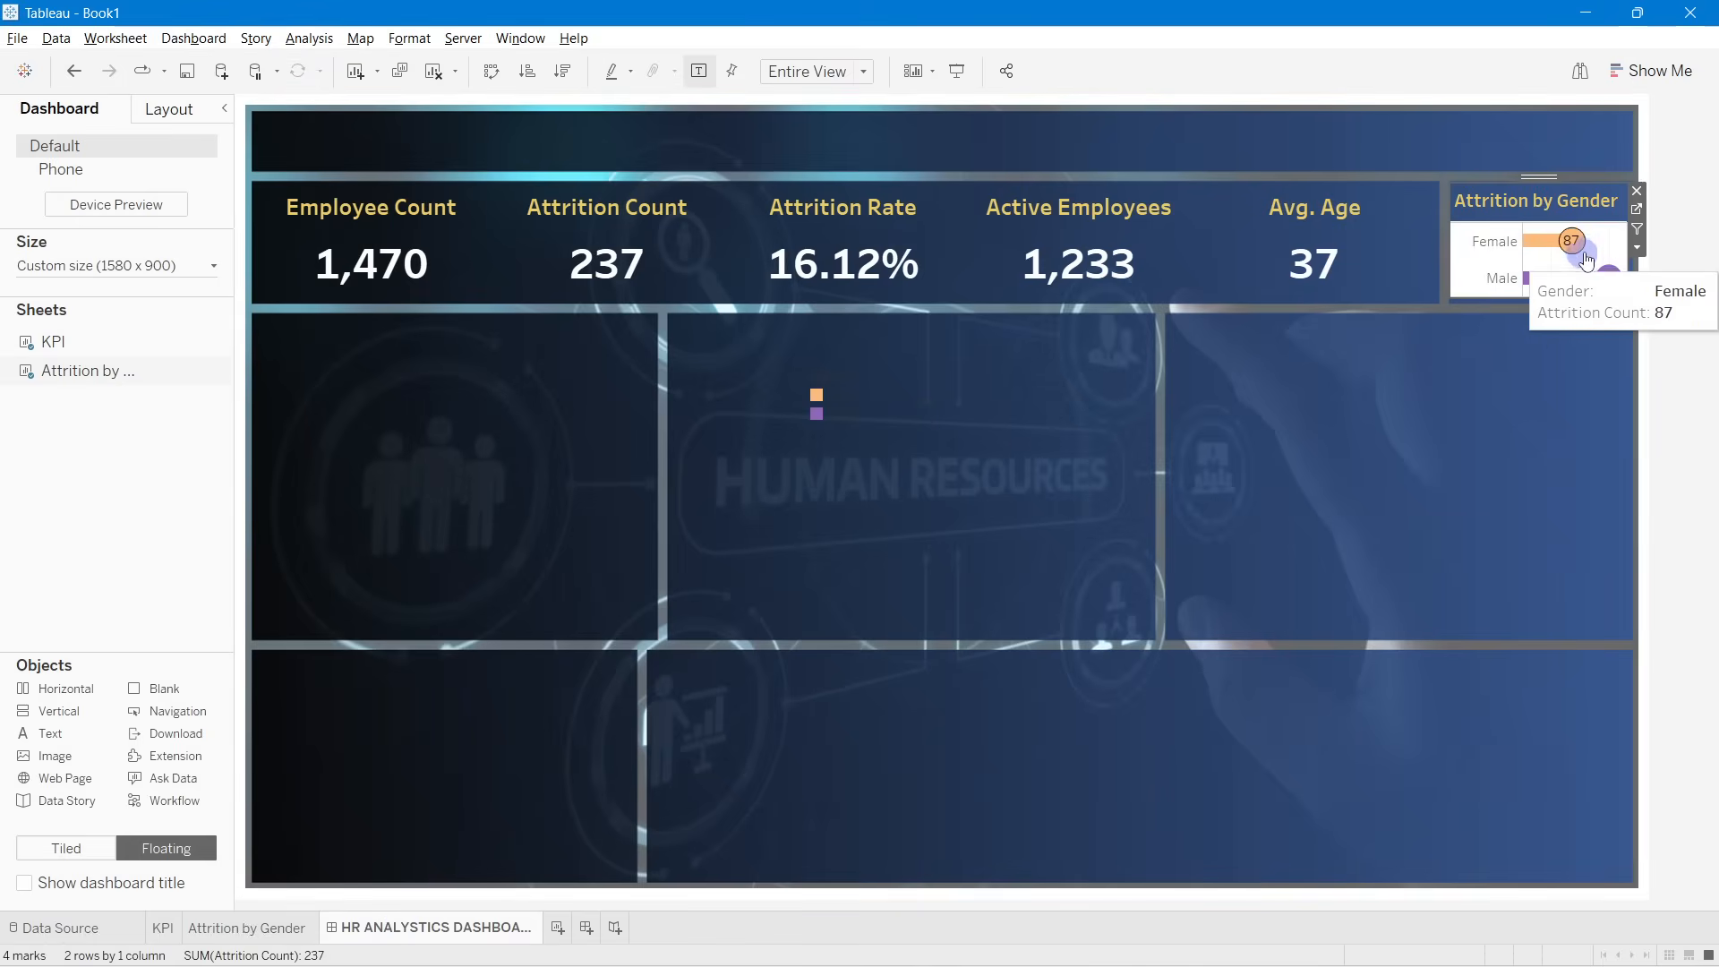
pyautogui.click(1684, 237)
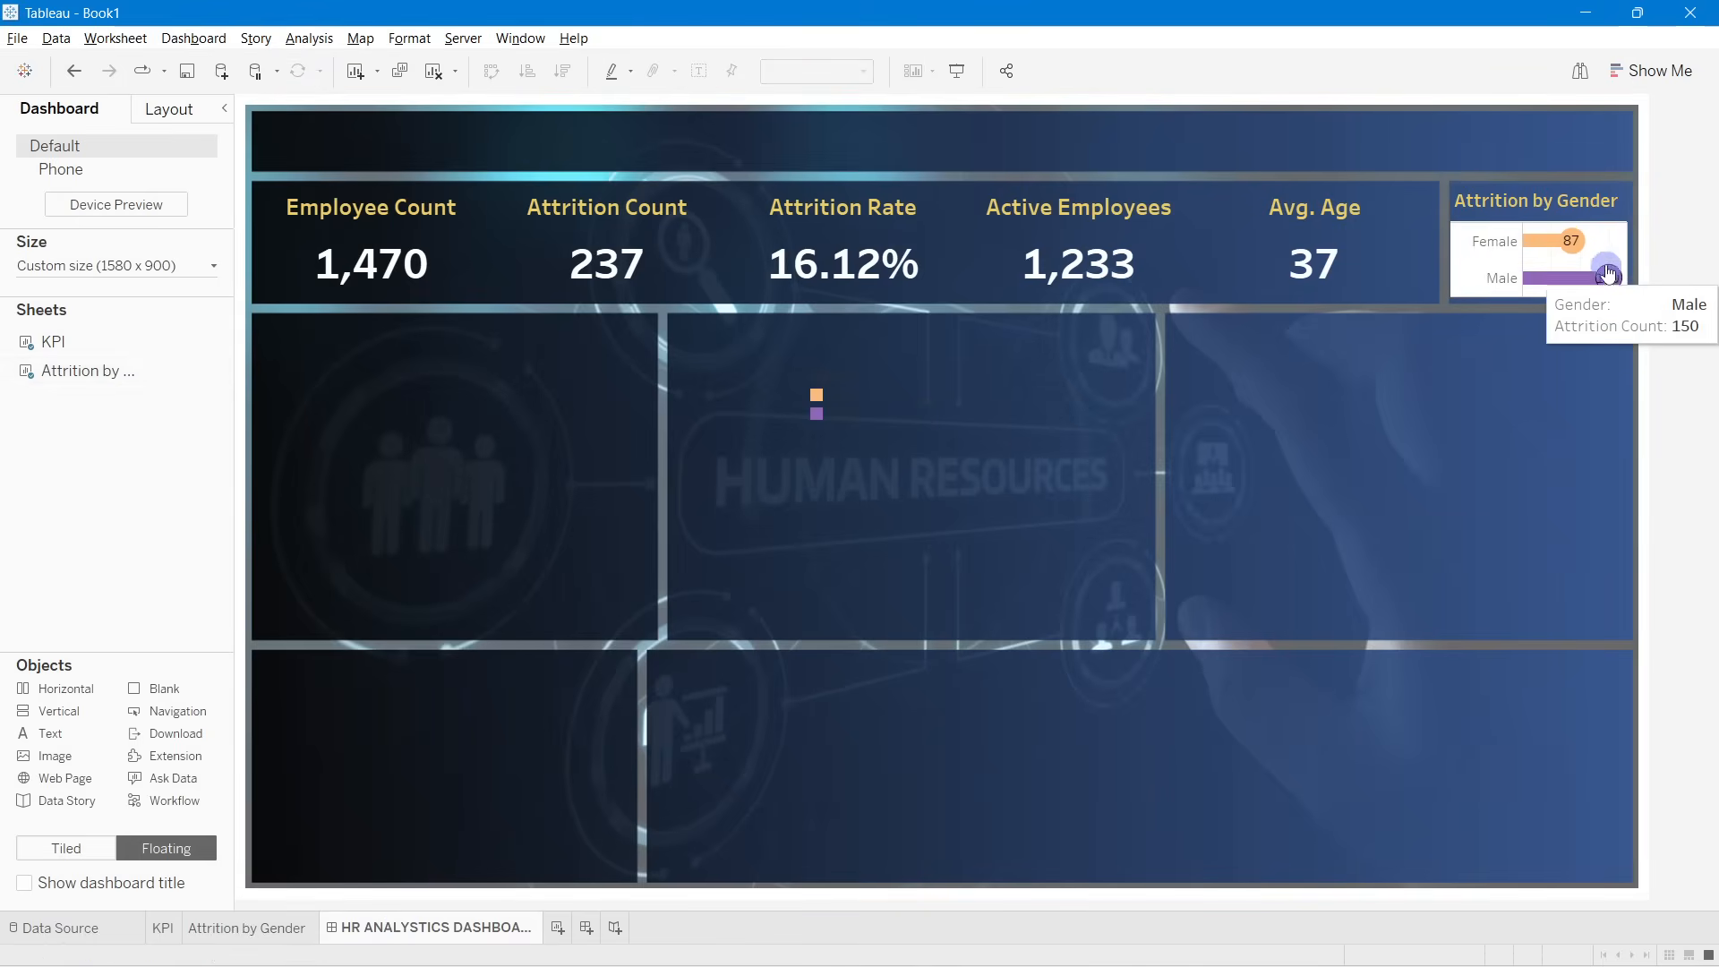
# Step: Enlarge the circle marks slightly on the Attrition by Gender worksheet and return to the dashboard
pyautogui.click(280, 935)
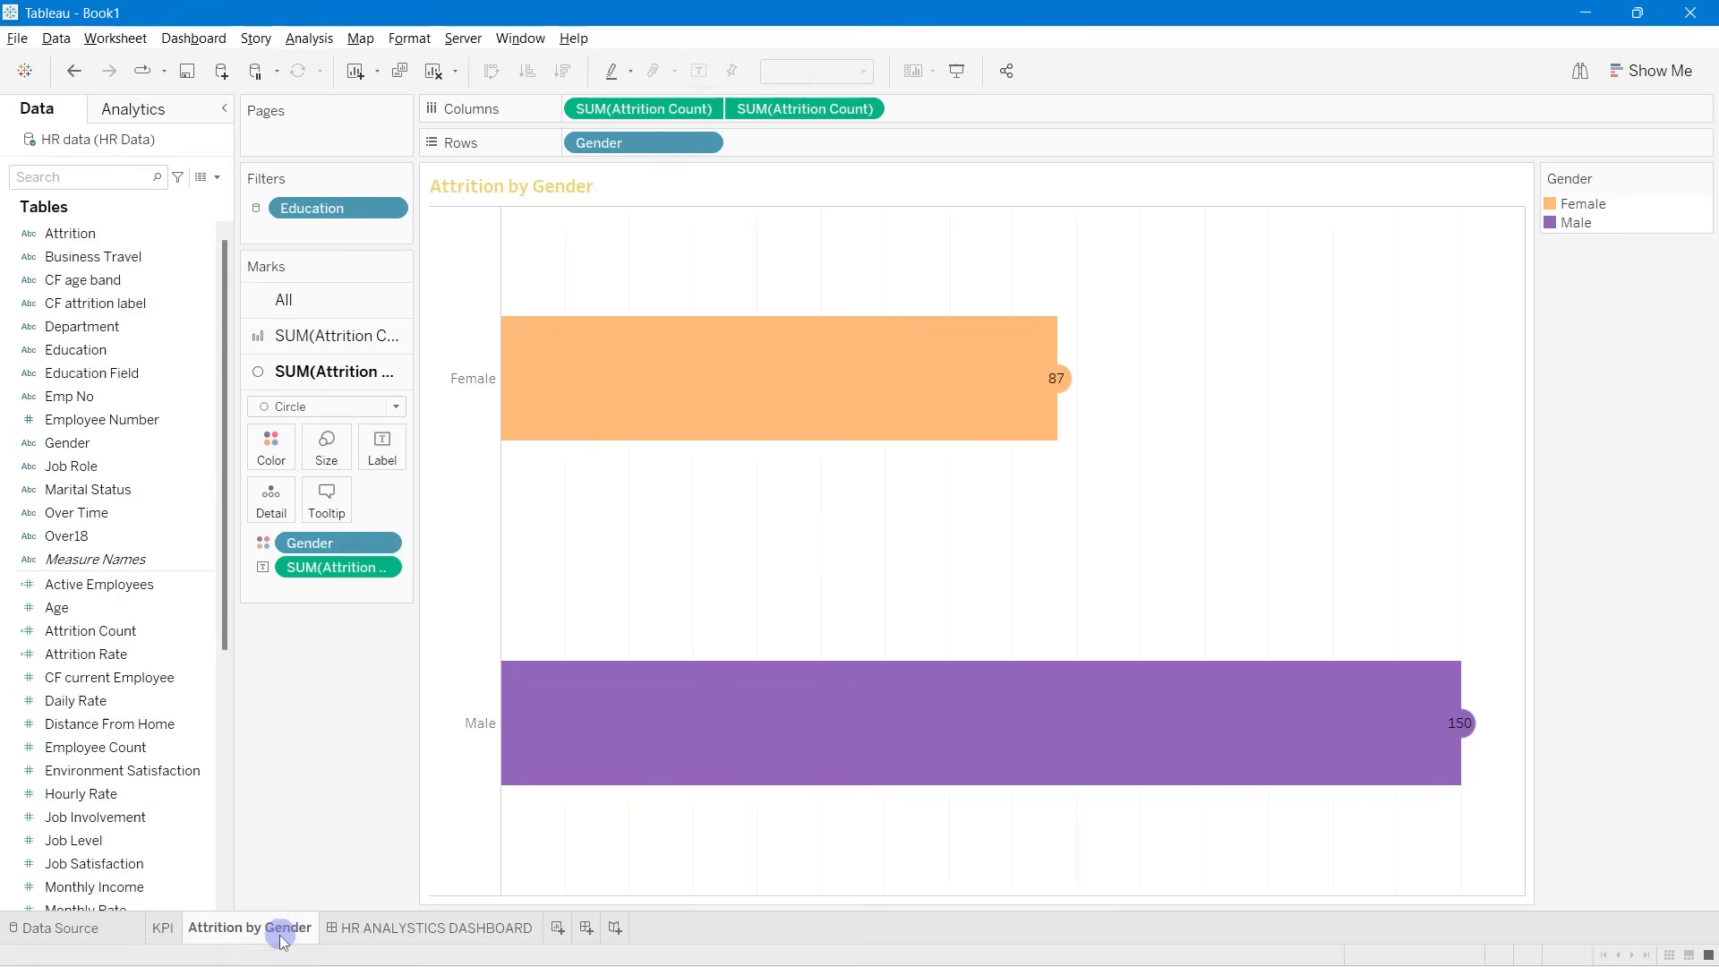
pyautogui.click(323, 473)
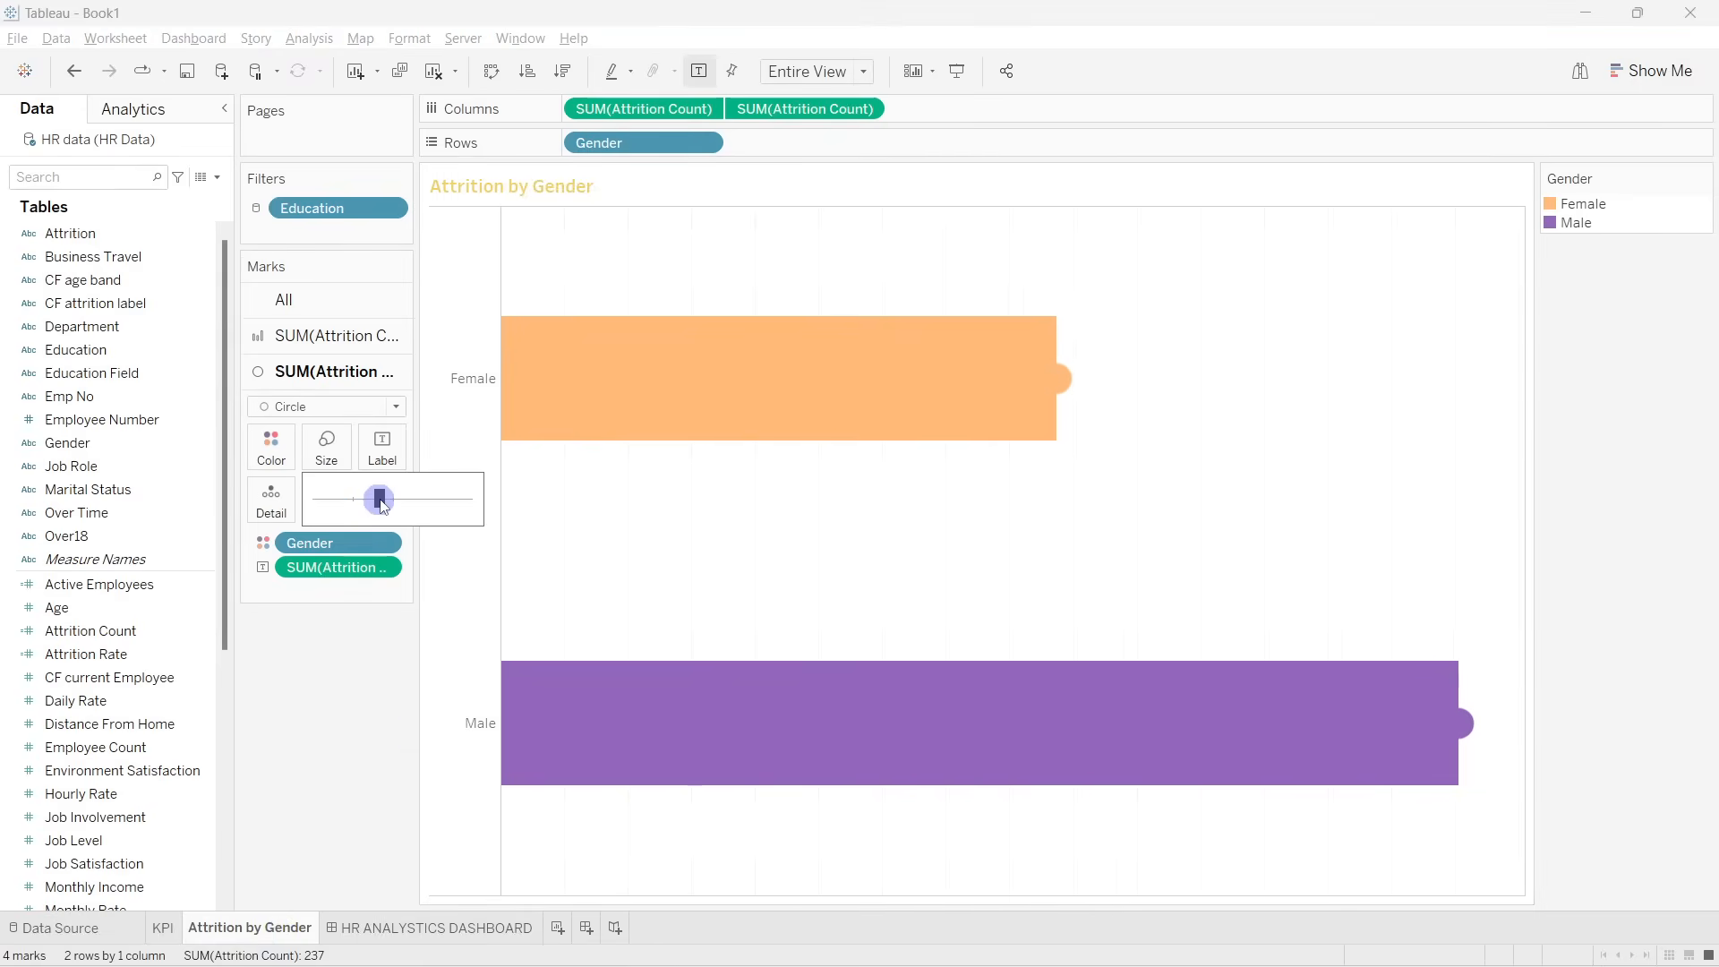
pyautogui.click(498, 931)
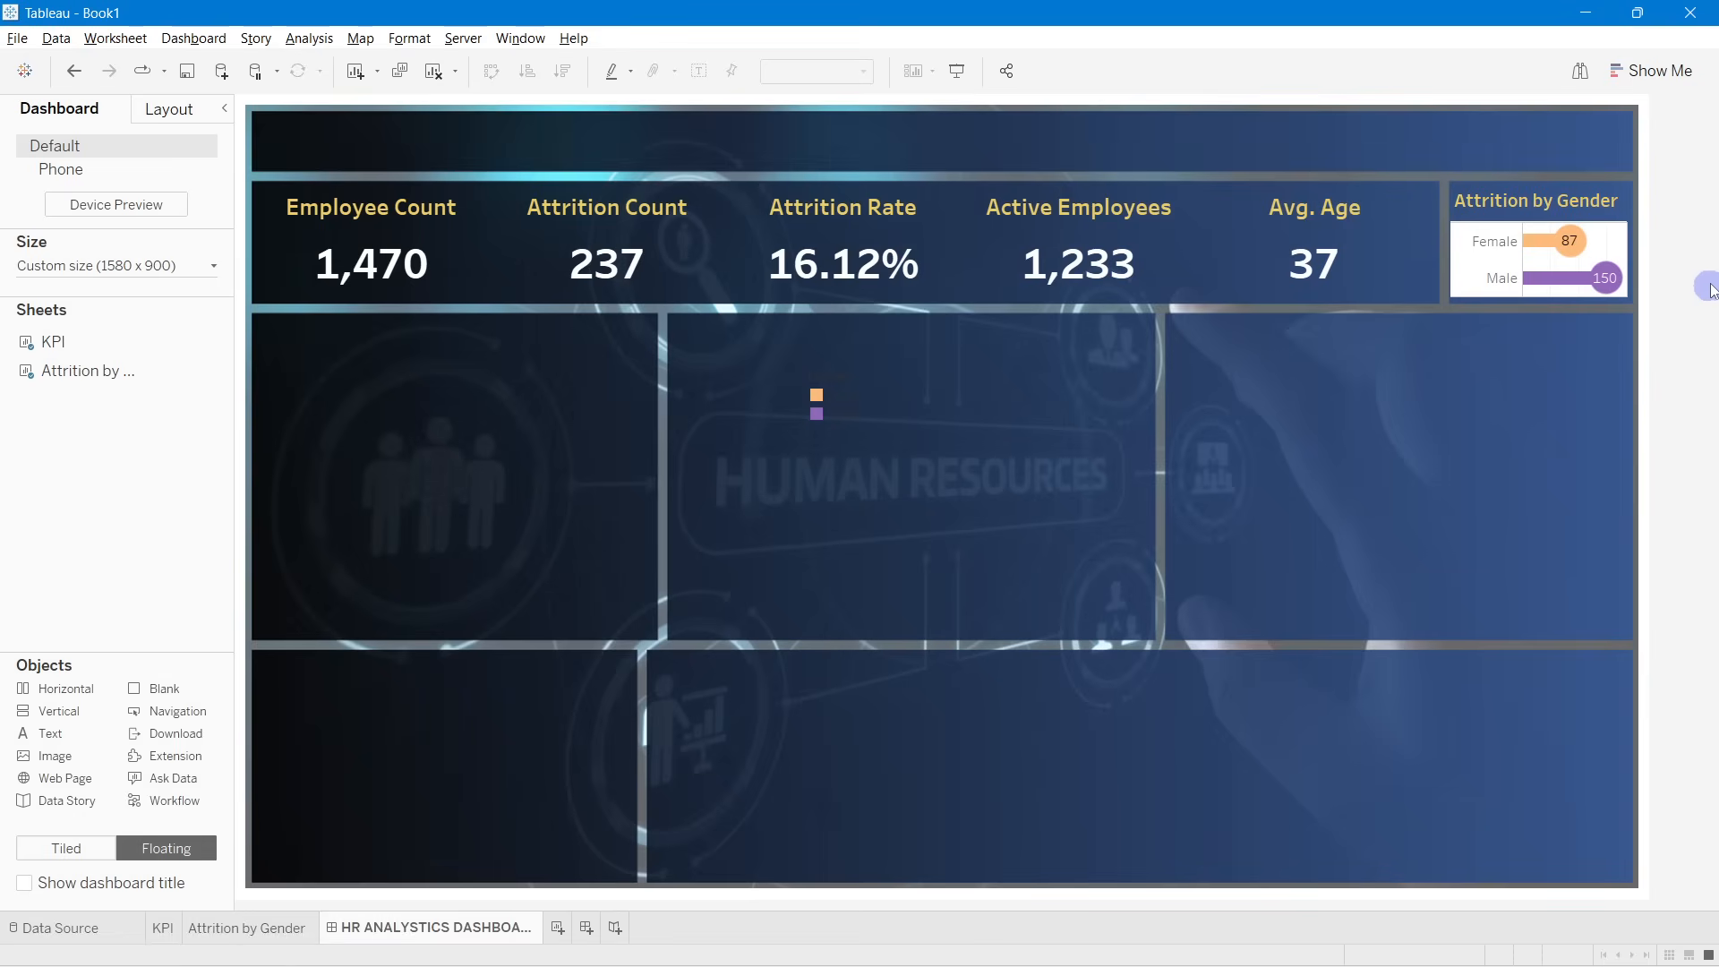
pyautogui.rightClick(1533, 205)
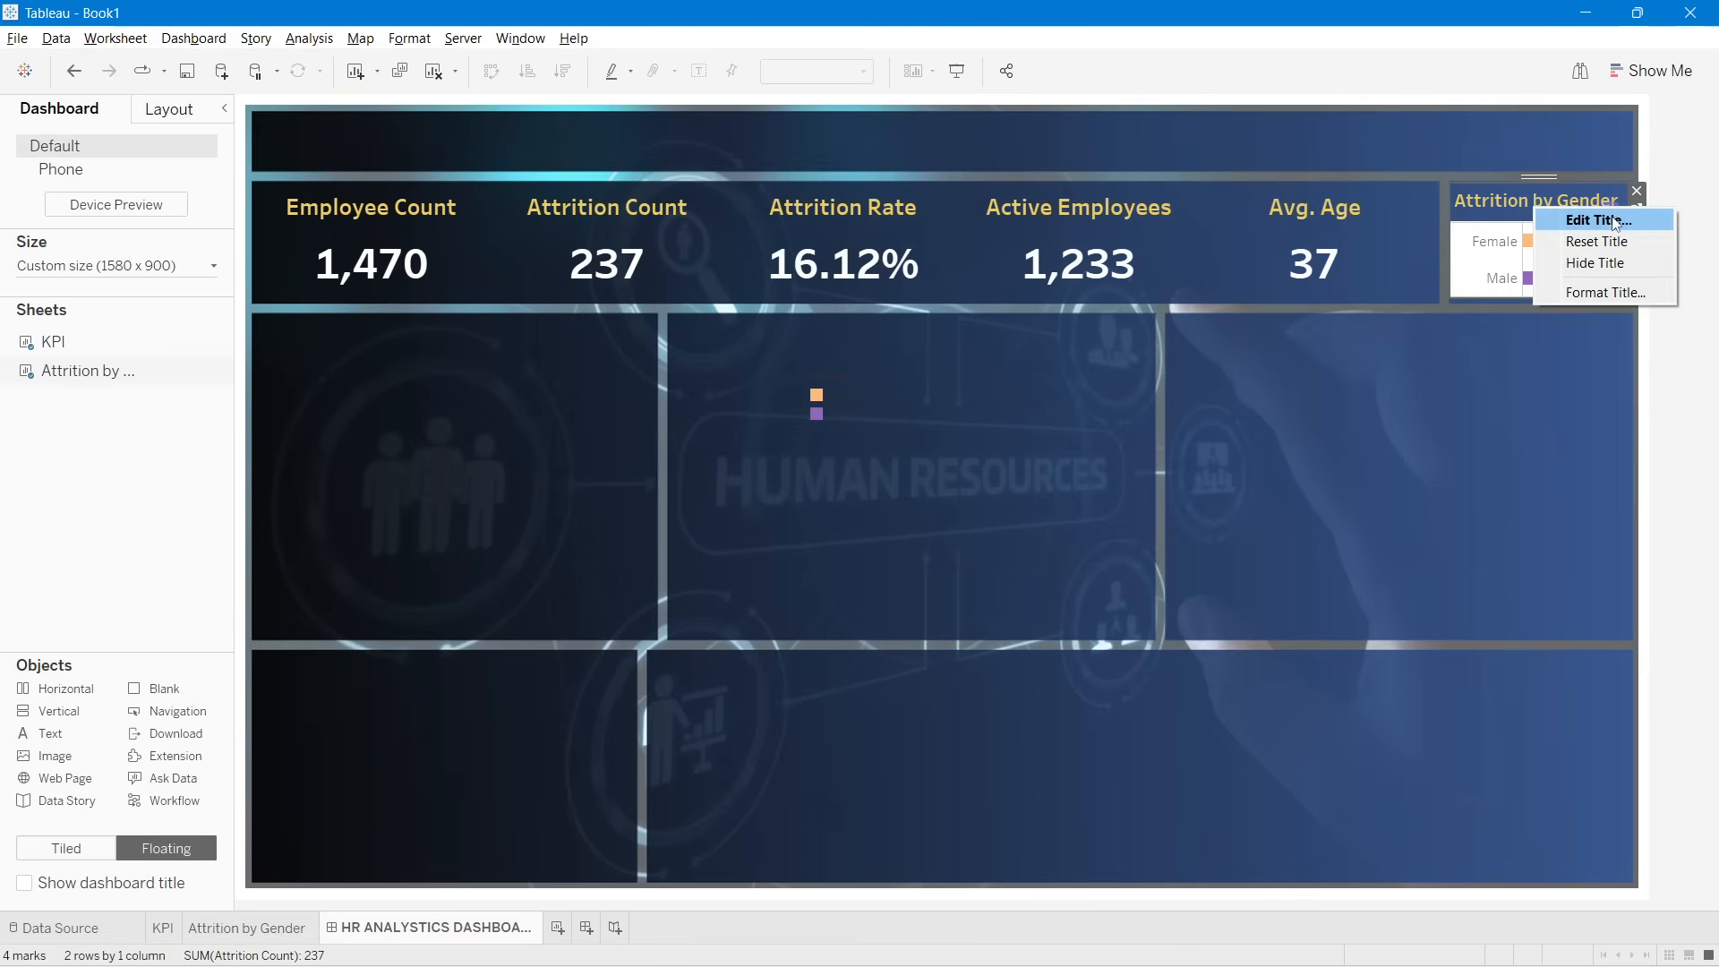
pyautogui.click(1599, 293)
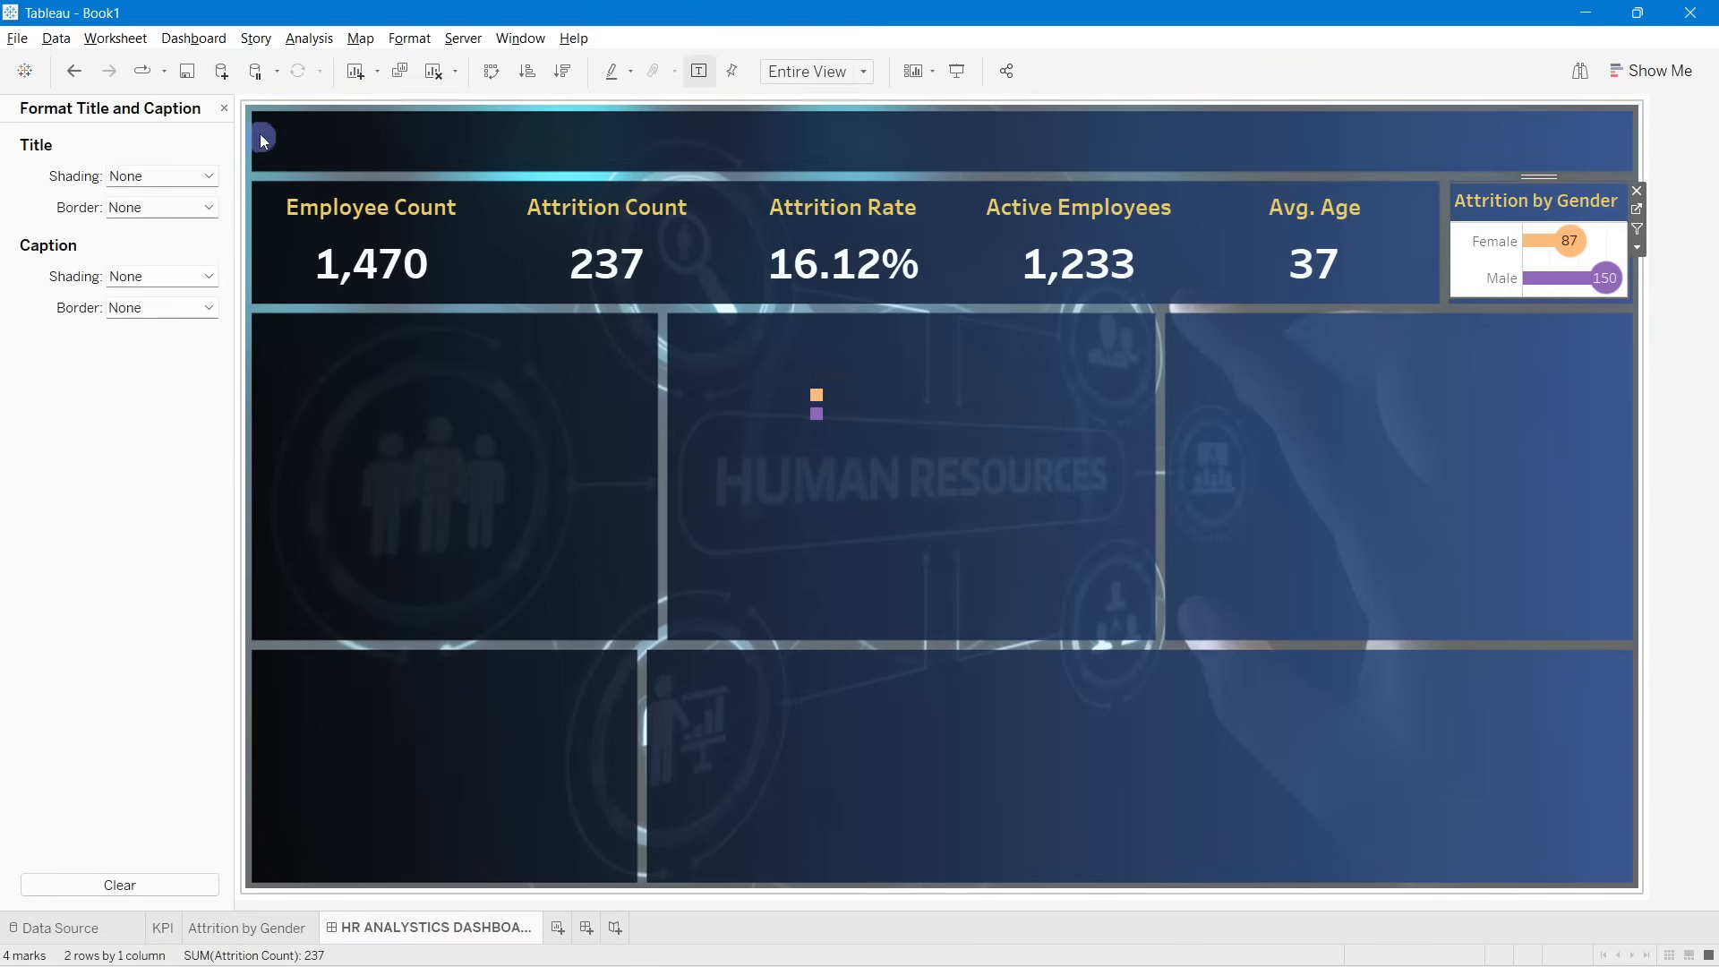
pyautogui.click(225, 109)
# Step: Set the worksheet shading of the Attrition by Gender chart to None and clear the Female header selection
pyautogui.rightClick(1468, 240)
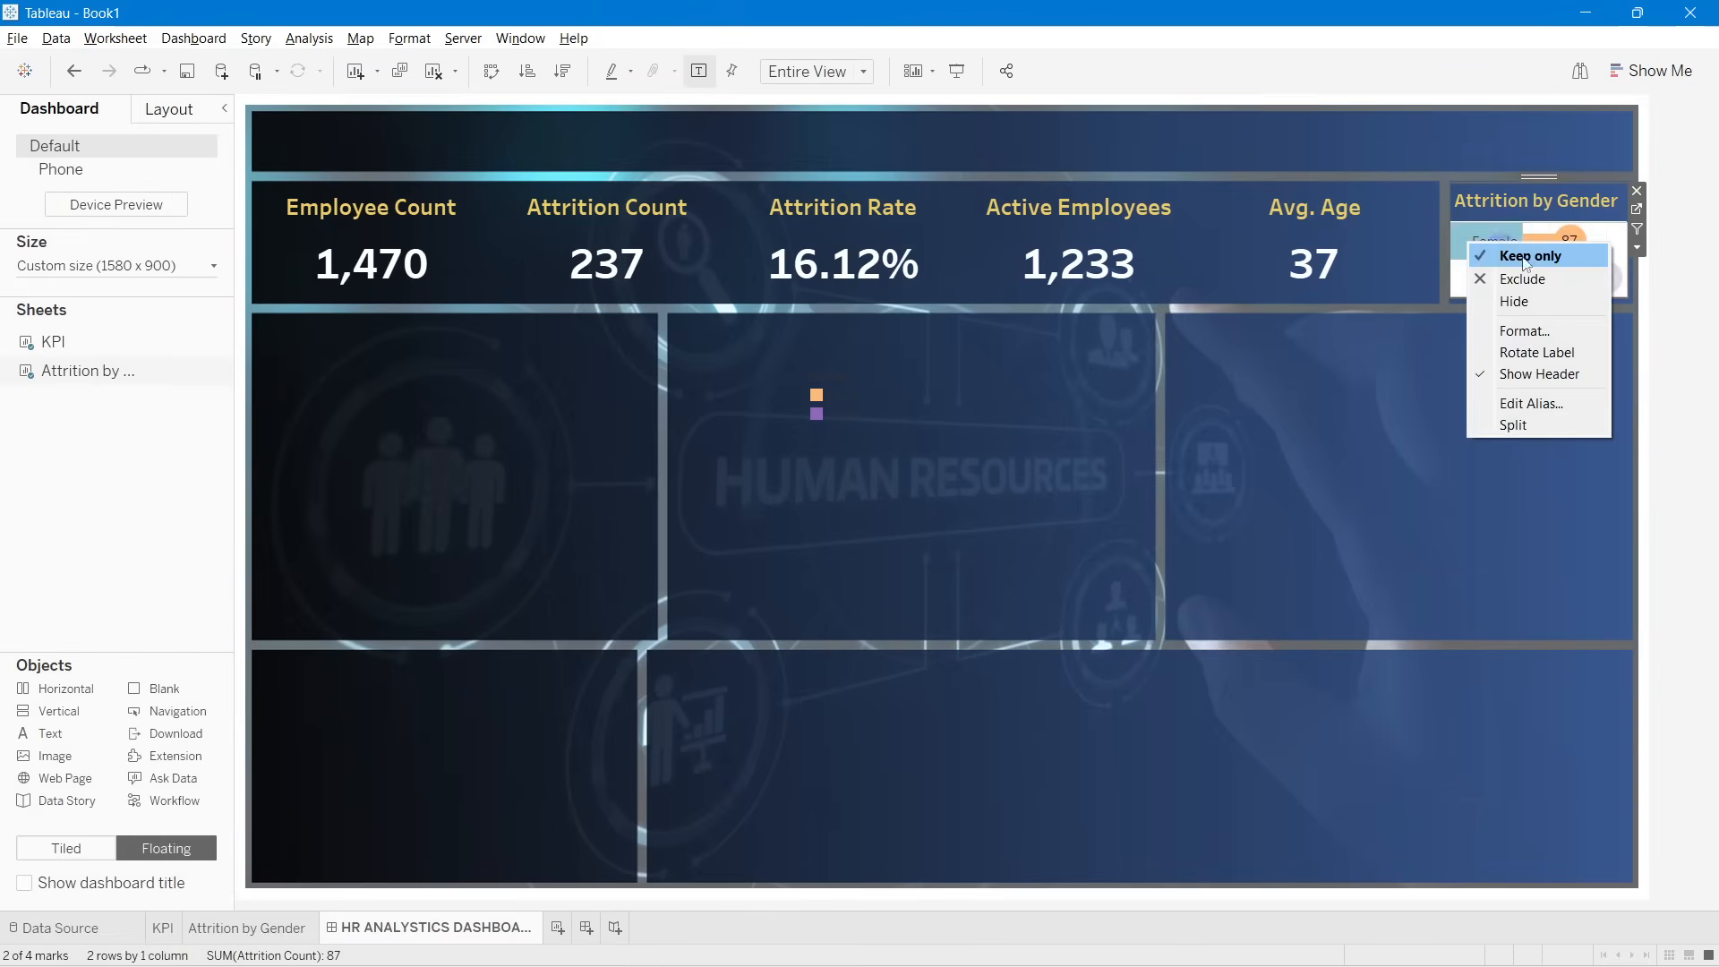
pyautogui.click(1522, 332)
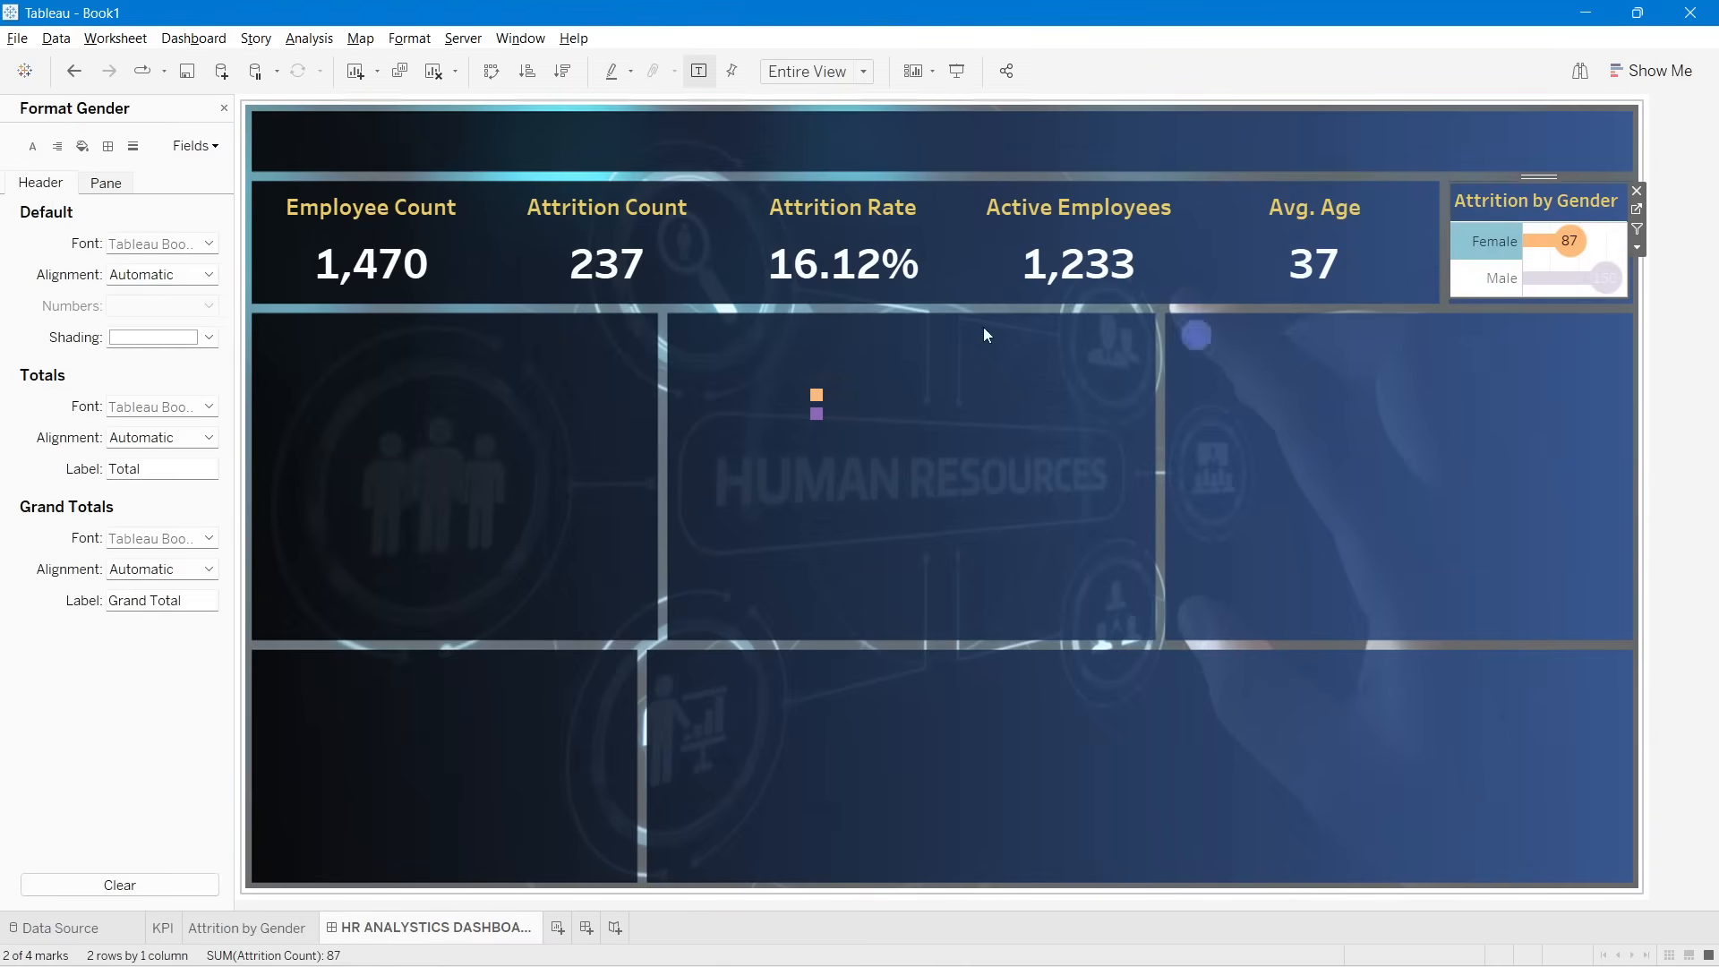
pyautogui.click(84, 149)
pyautogui.click(37, 183)
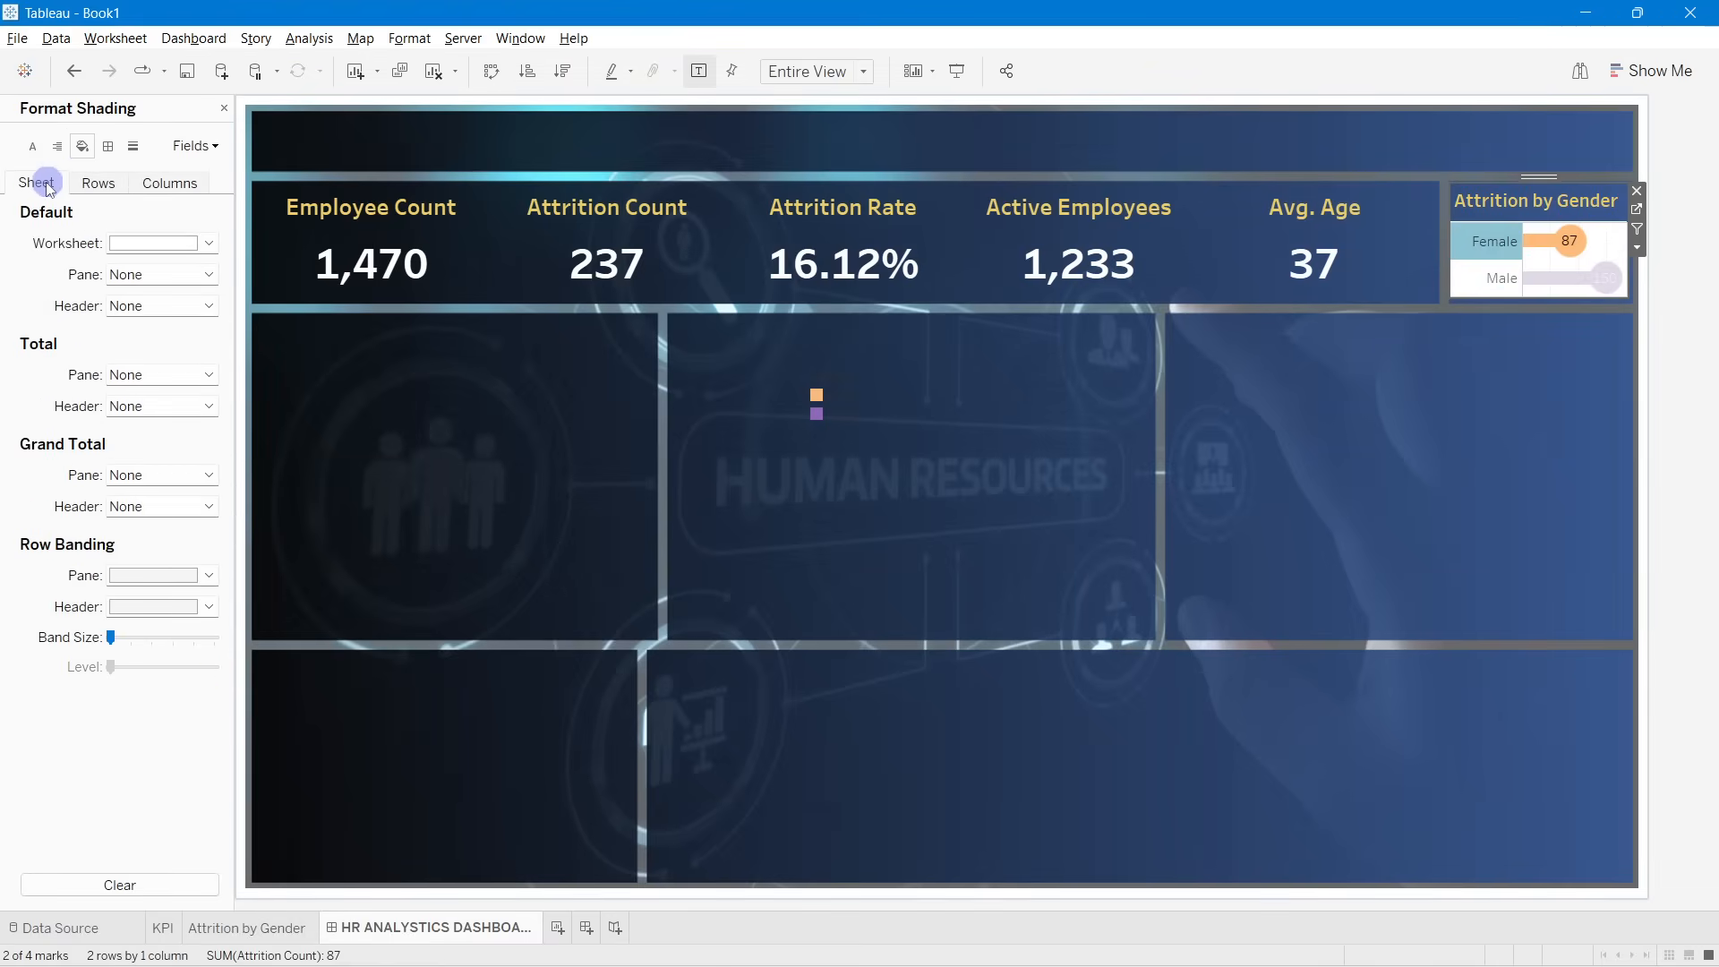
pyautogui.click(156, 241)
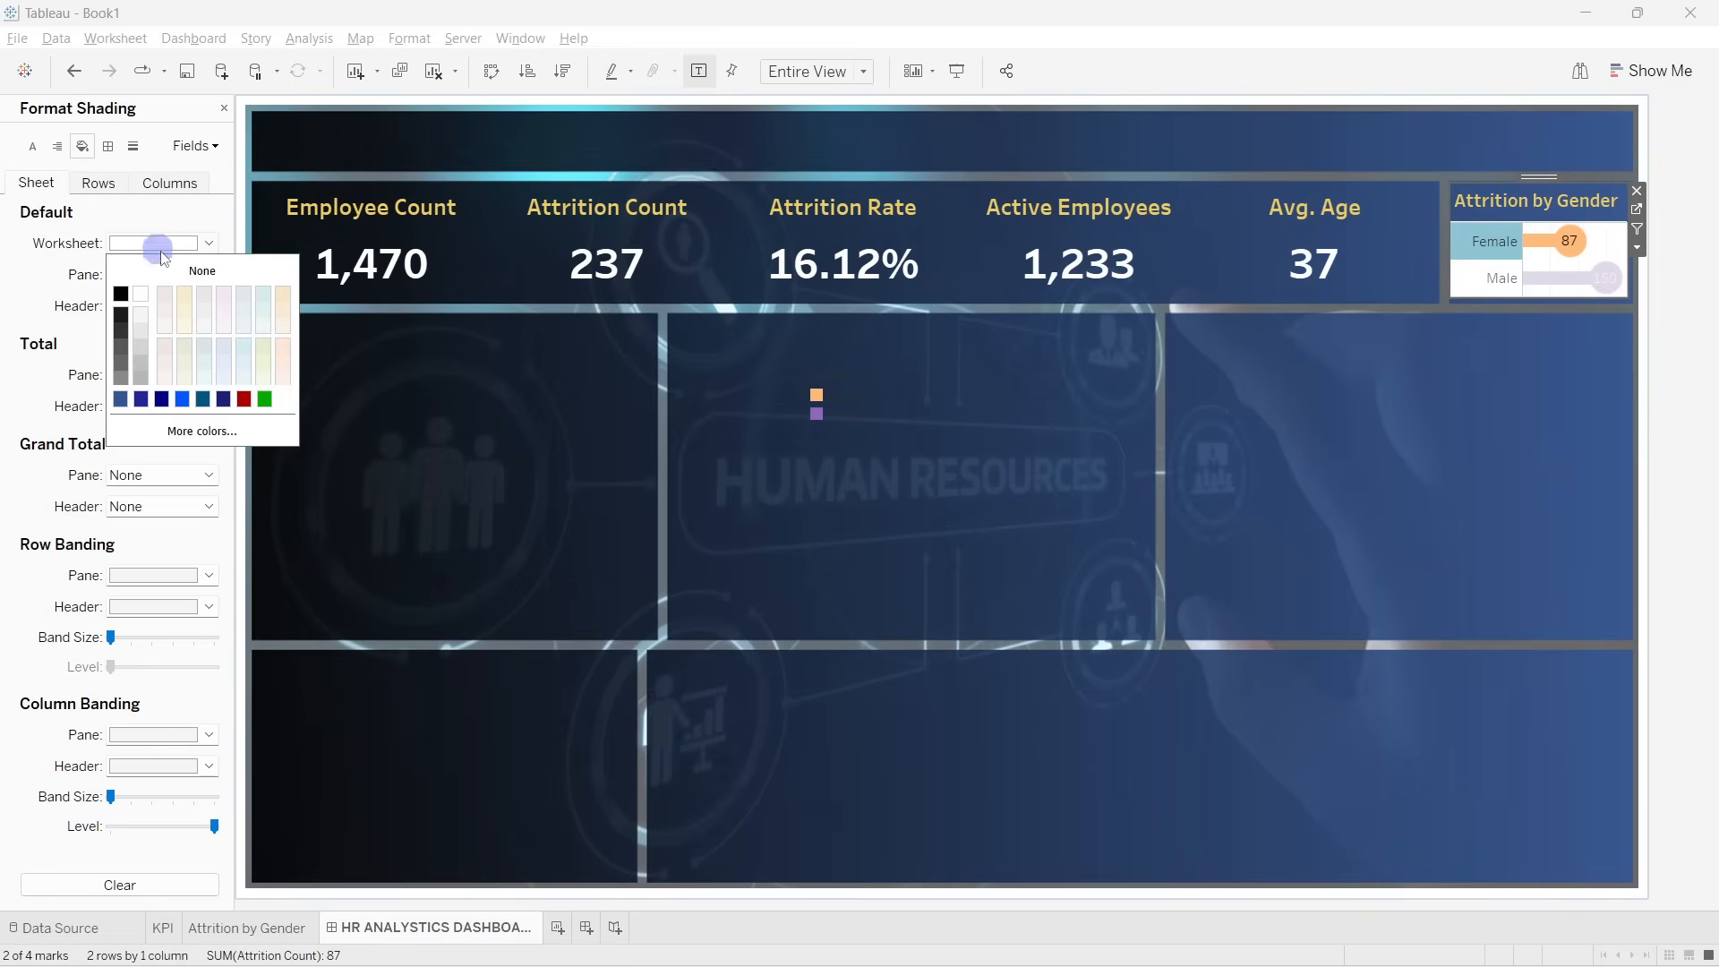
pyautogui.click(173, 269)
pyautogui.click(1709, 305)
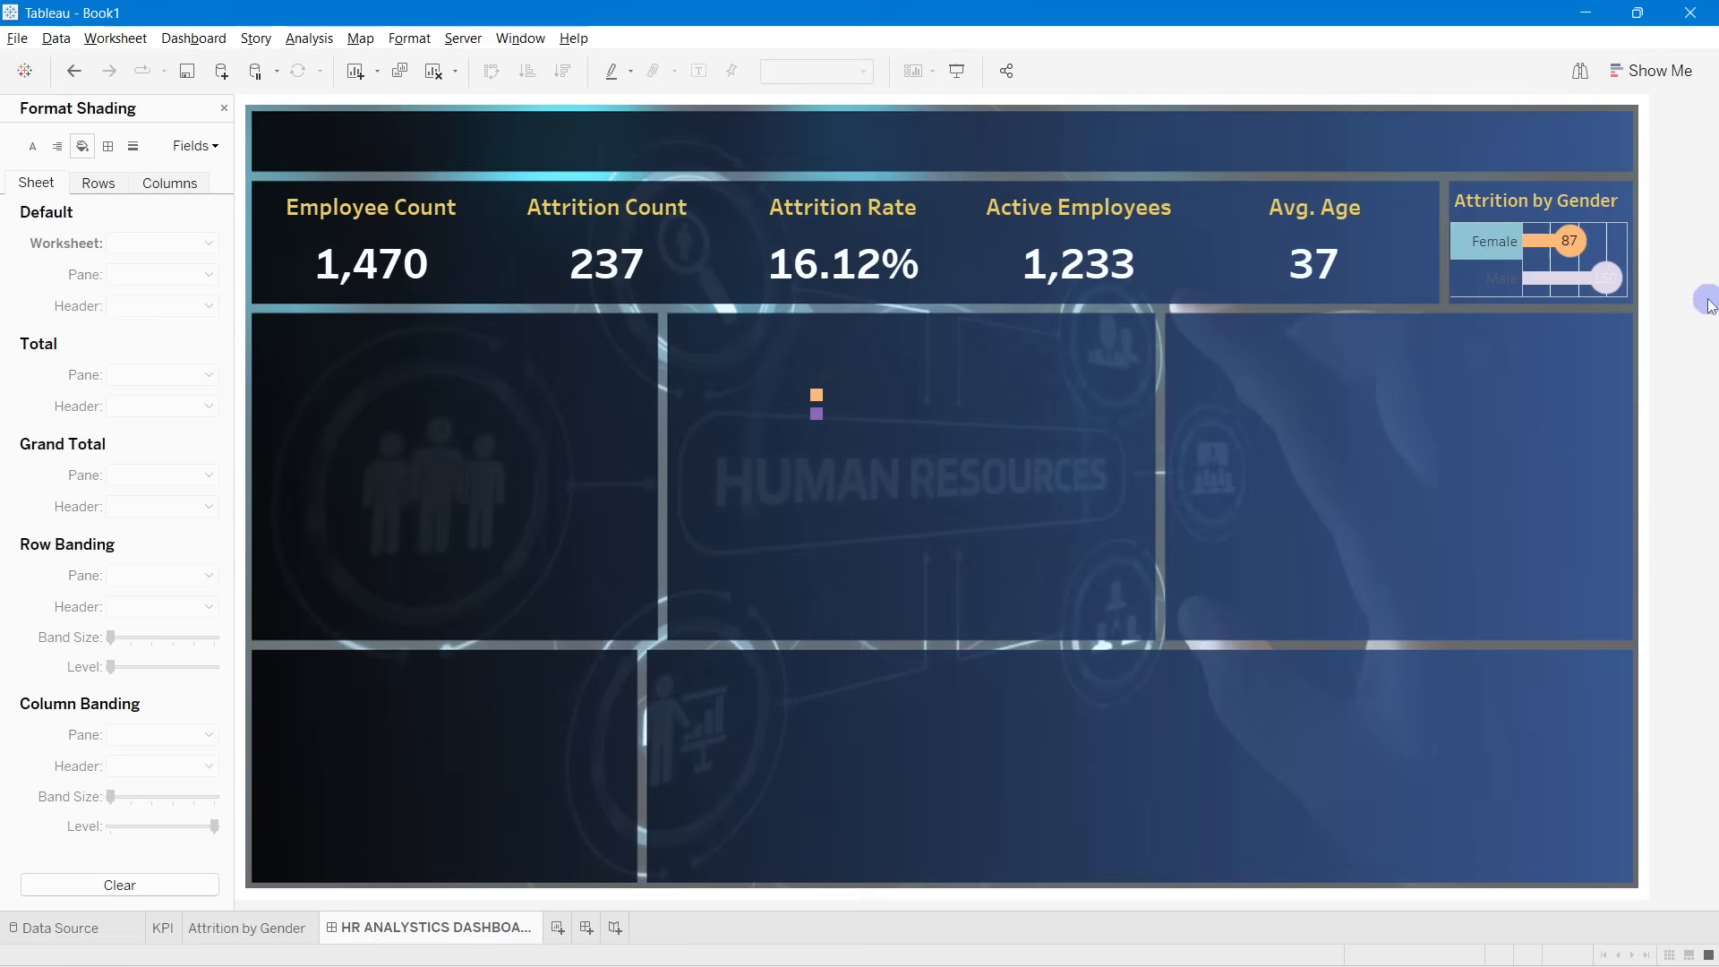
pyautogui.click(1494, 244)
pyautogui.click(1690, 250)
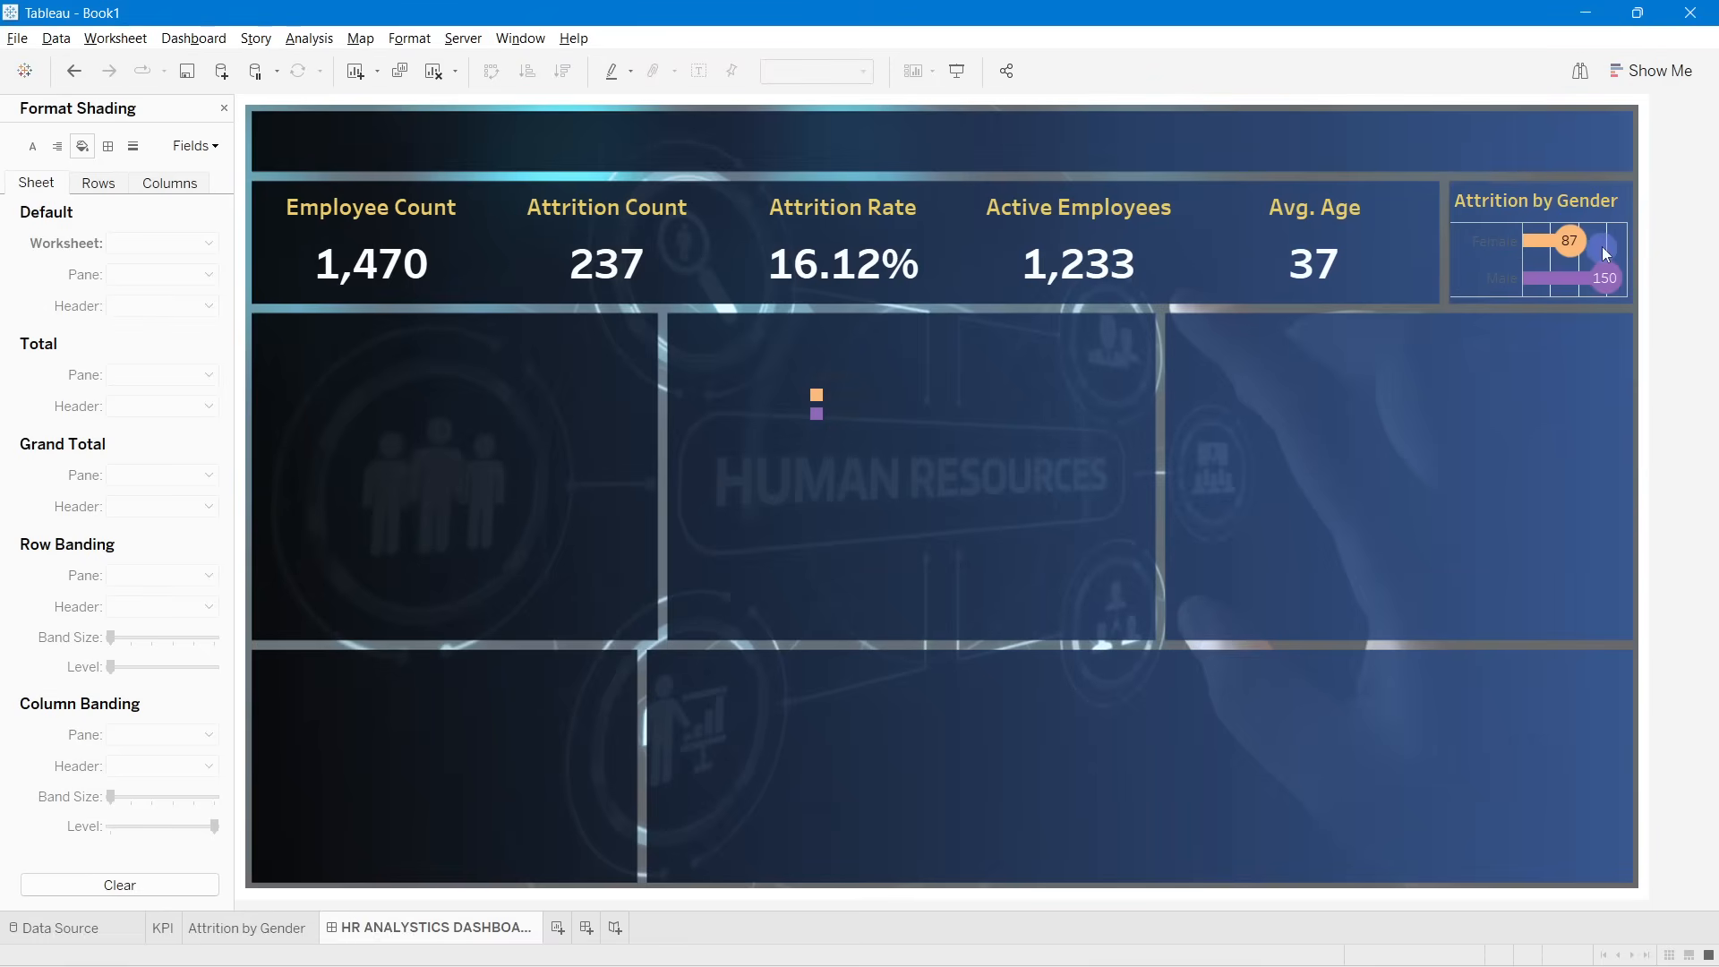
# Step: Set the Attrition by Gender chart's zero, trend, reference and drop lines and its axis ticks to None for the whole sheet
pyautogui.click(1613, 246)
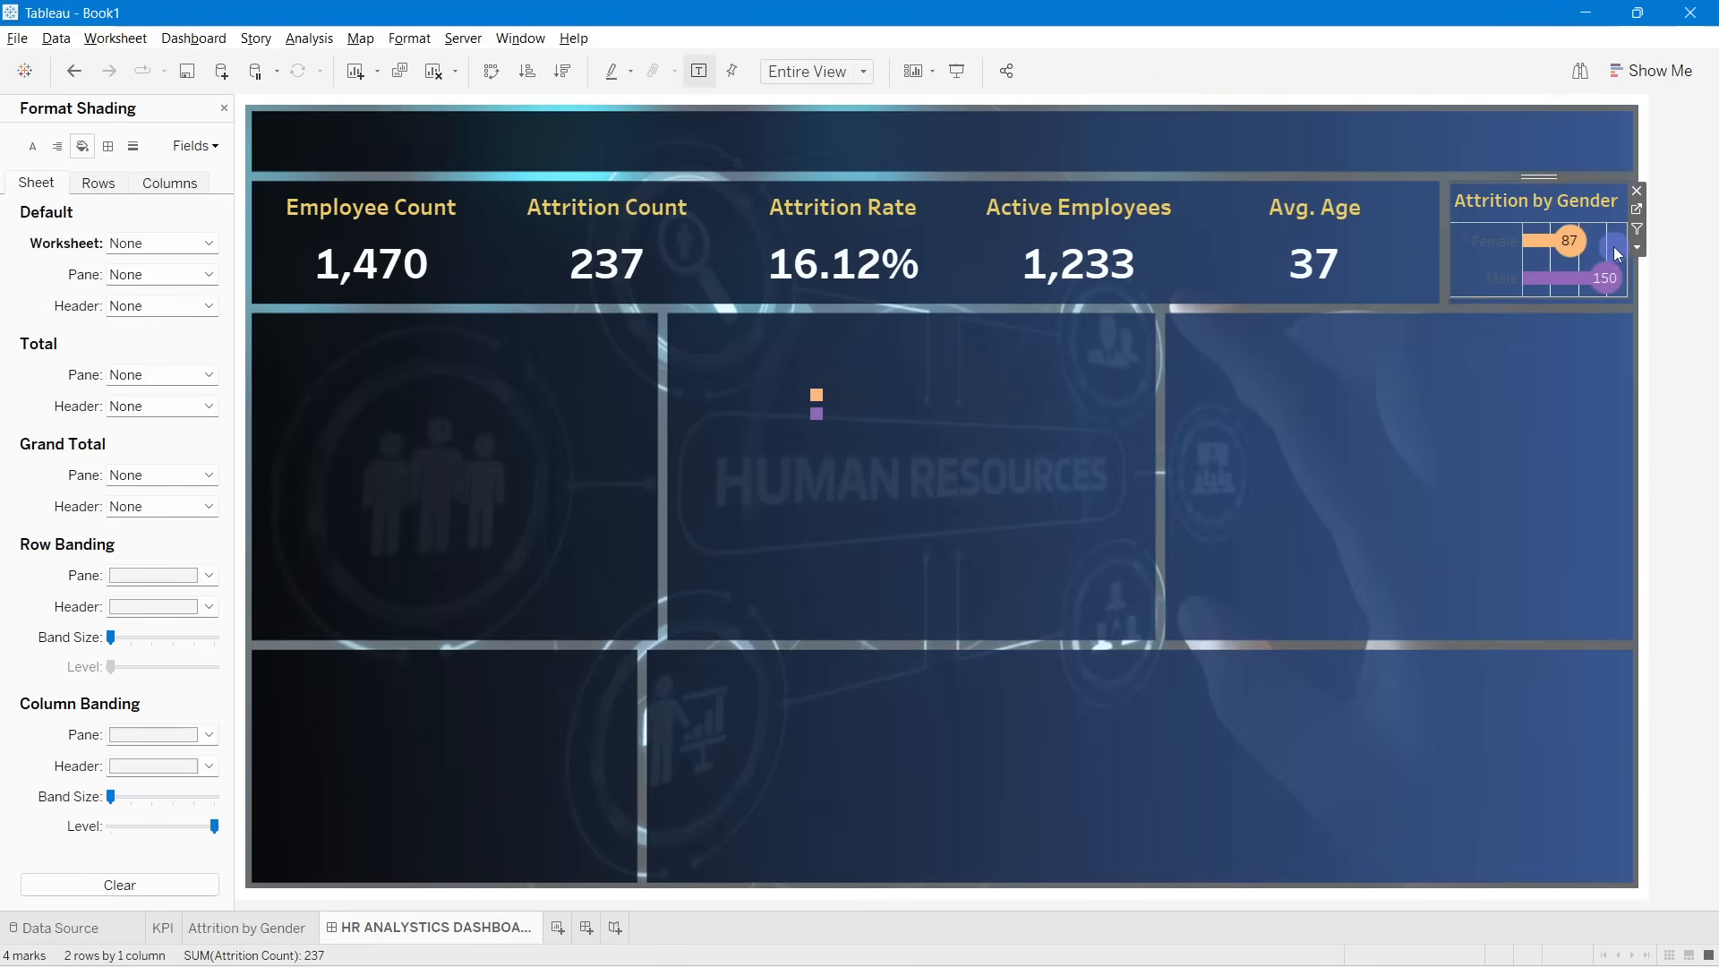
pyautogui.click(132, 148)
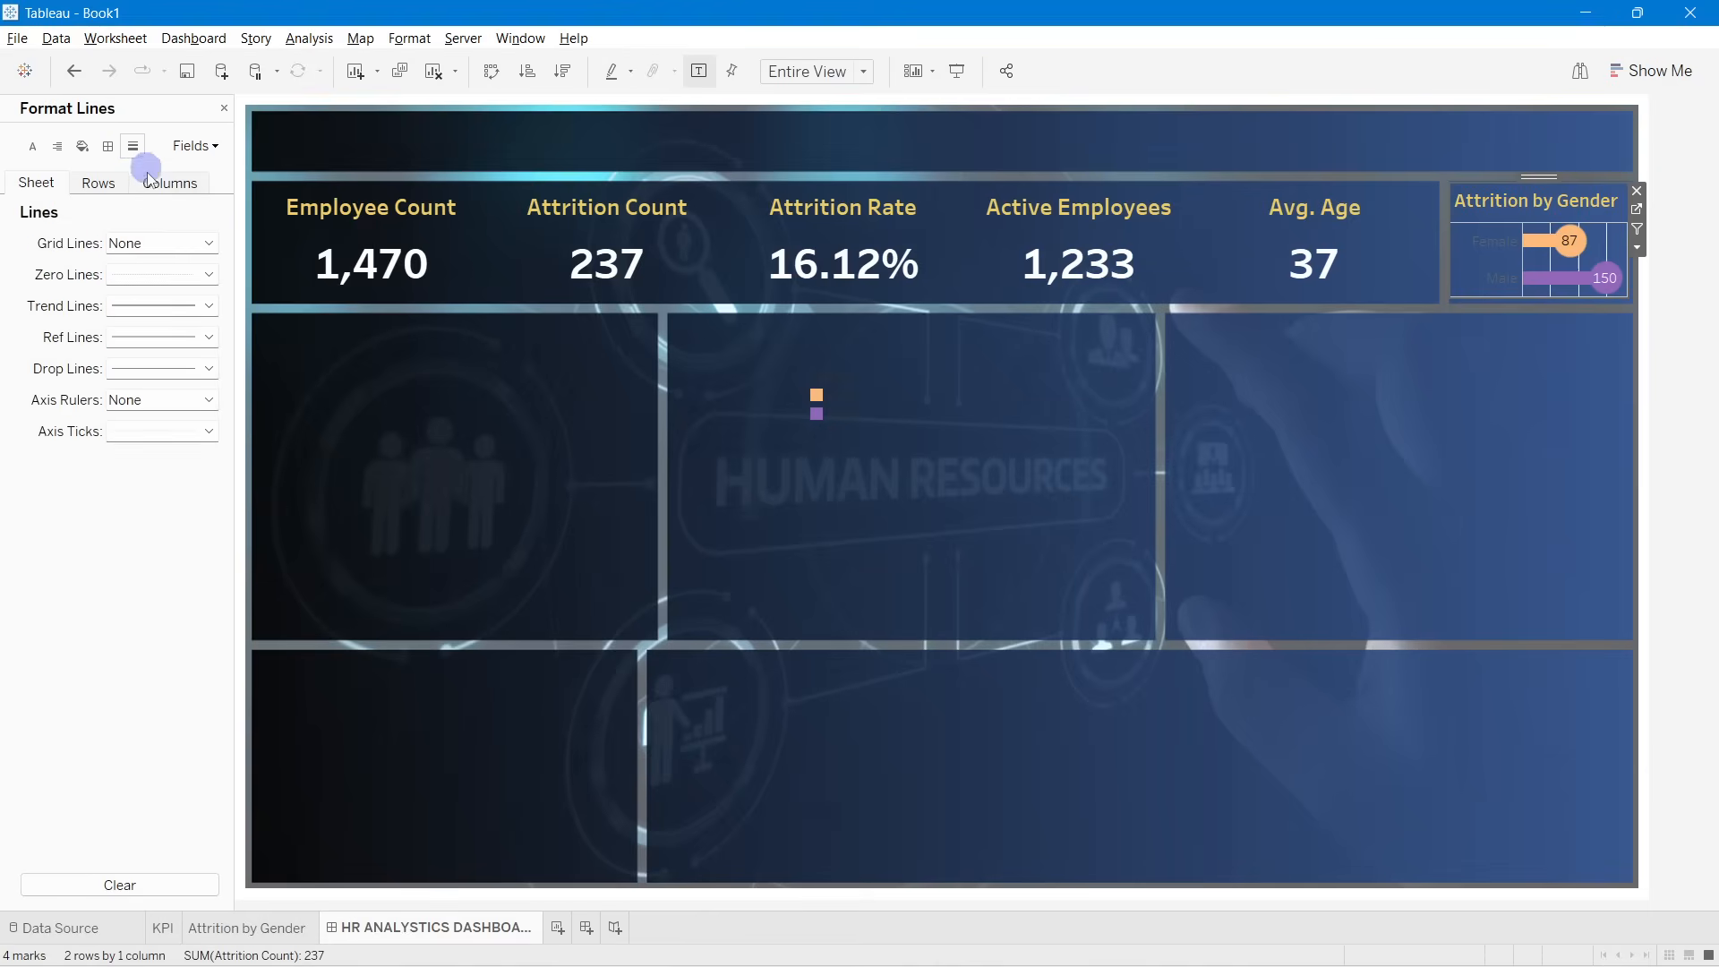
pyautogui.click(158, 282)
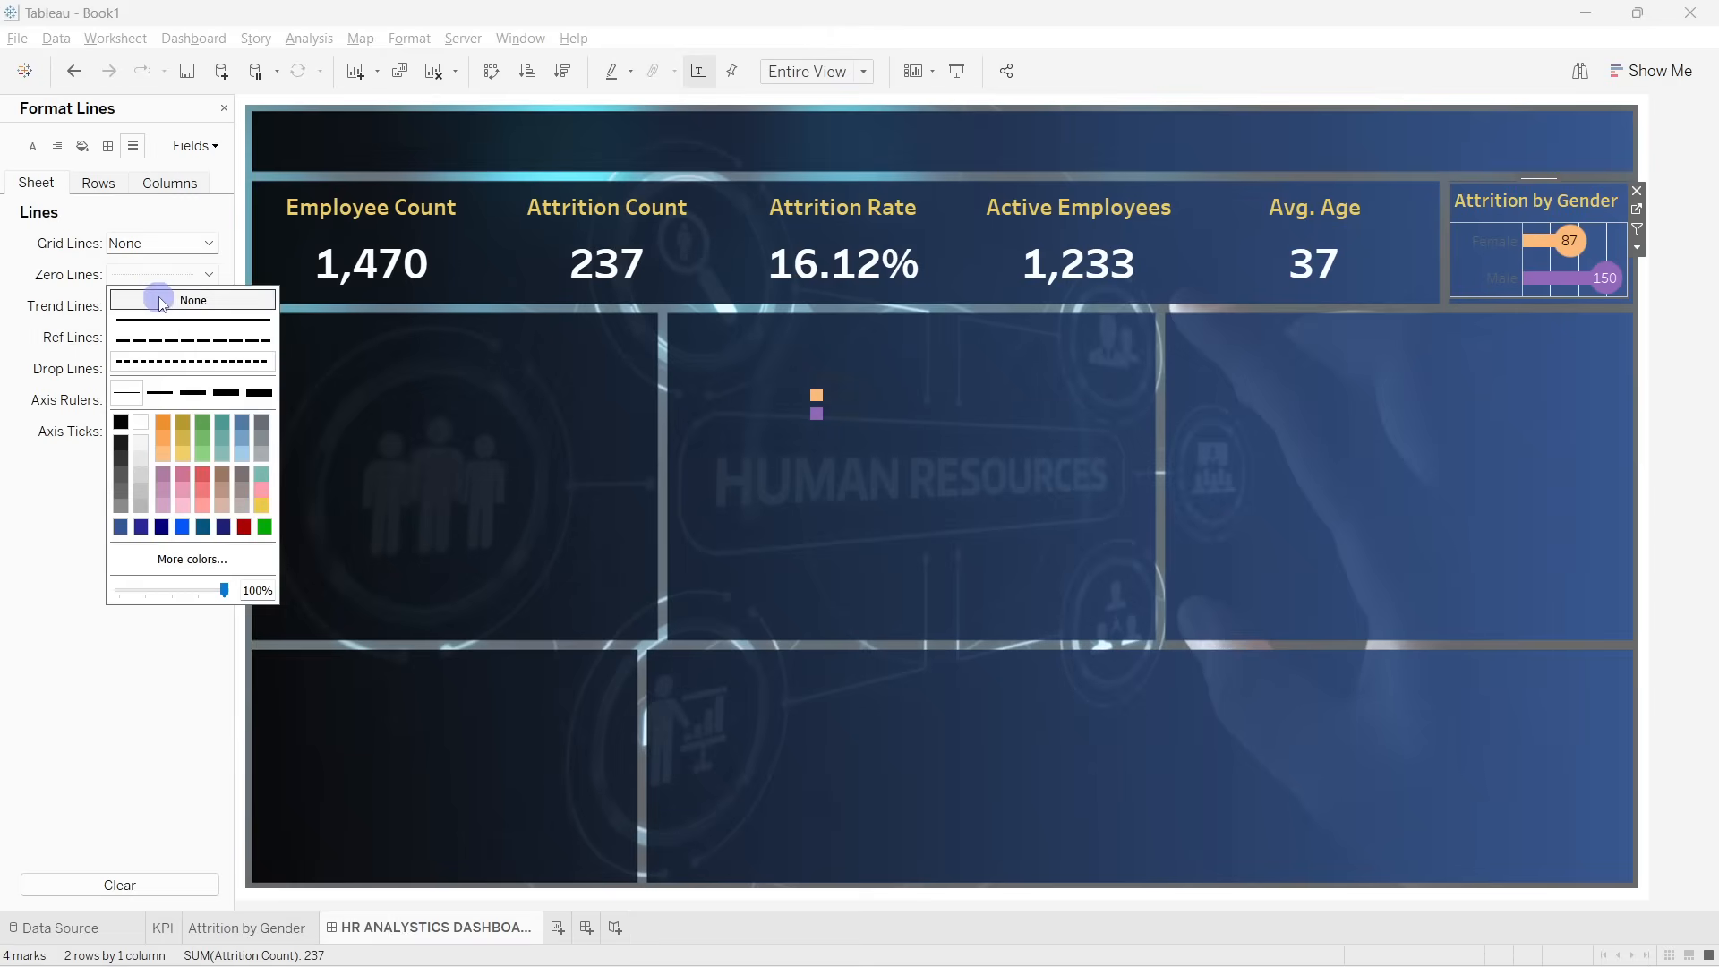
pyautogui.click(166, 298)
pyautogui.click(135, 335)
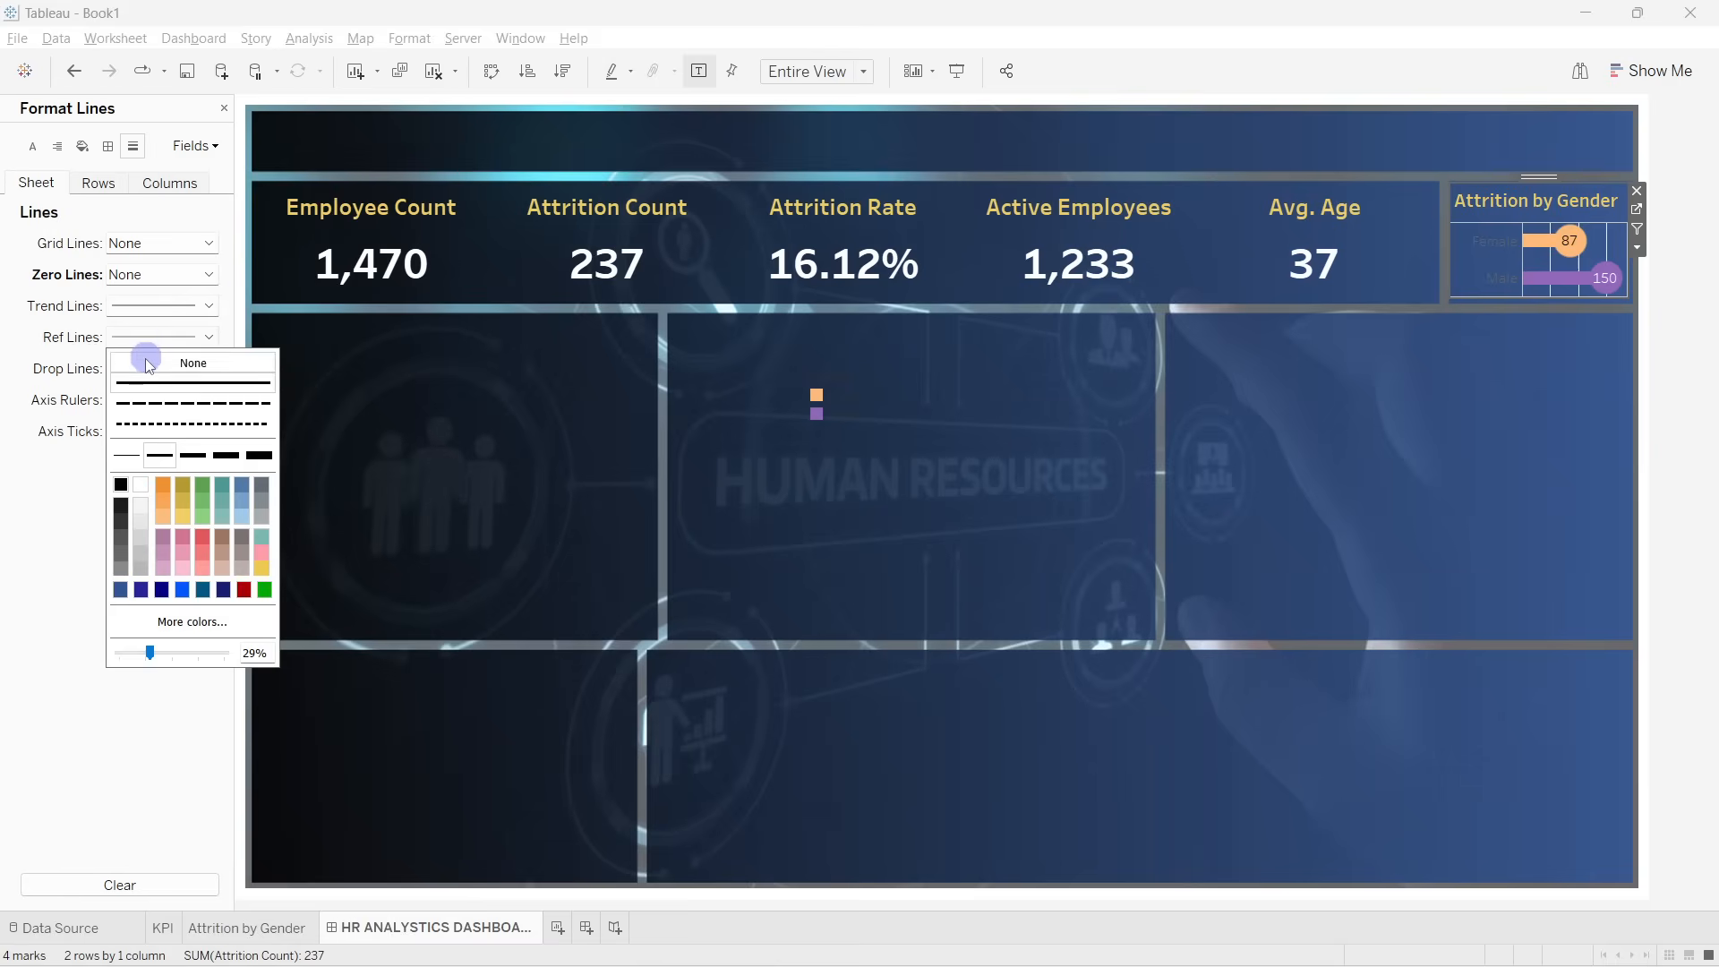
pyautogui.click(166, 361)
pyautogui.click(161, 309)
pyautogui.click(165, 330)
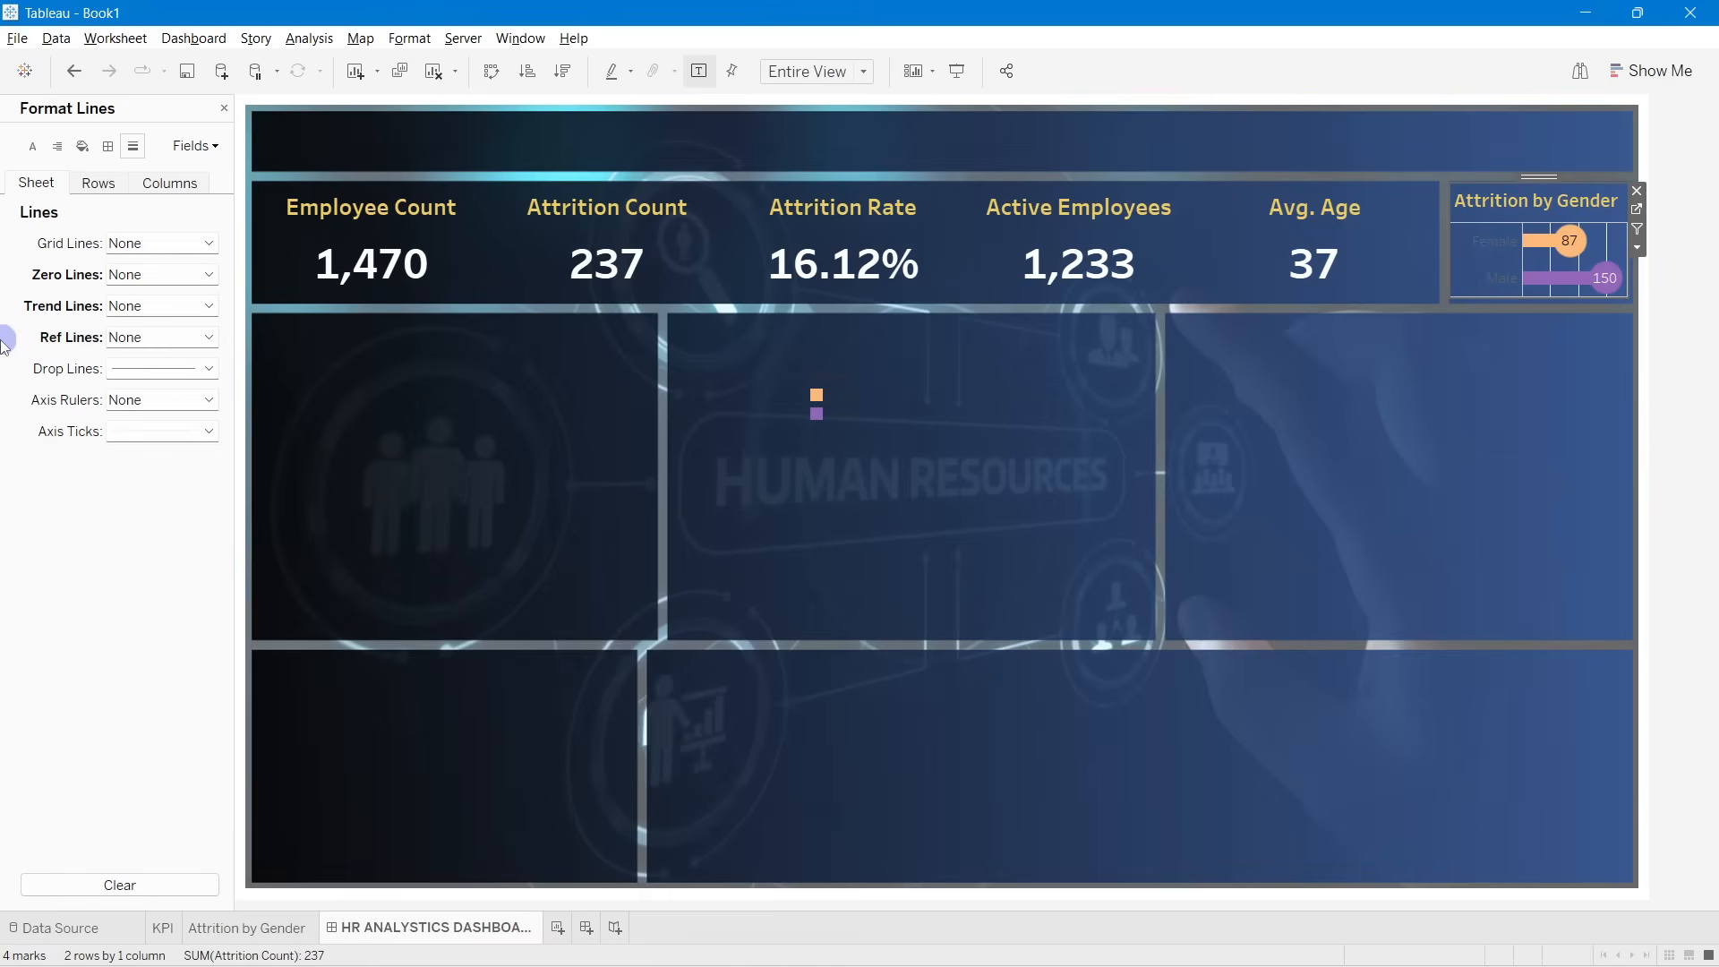
pyautogui.click(134, 370)
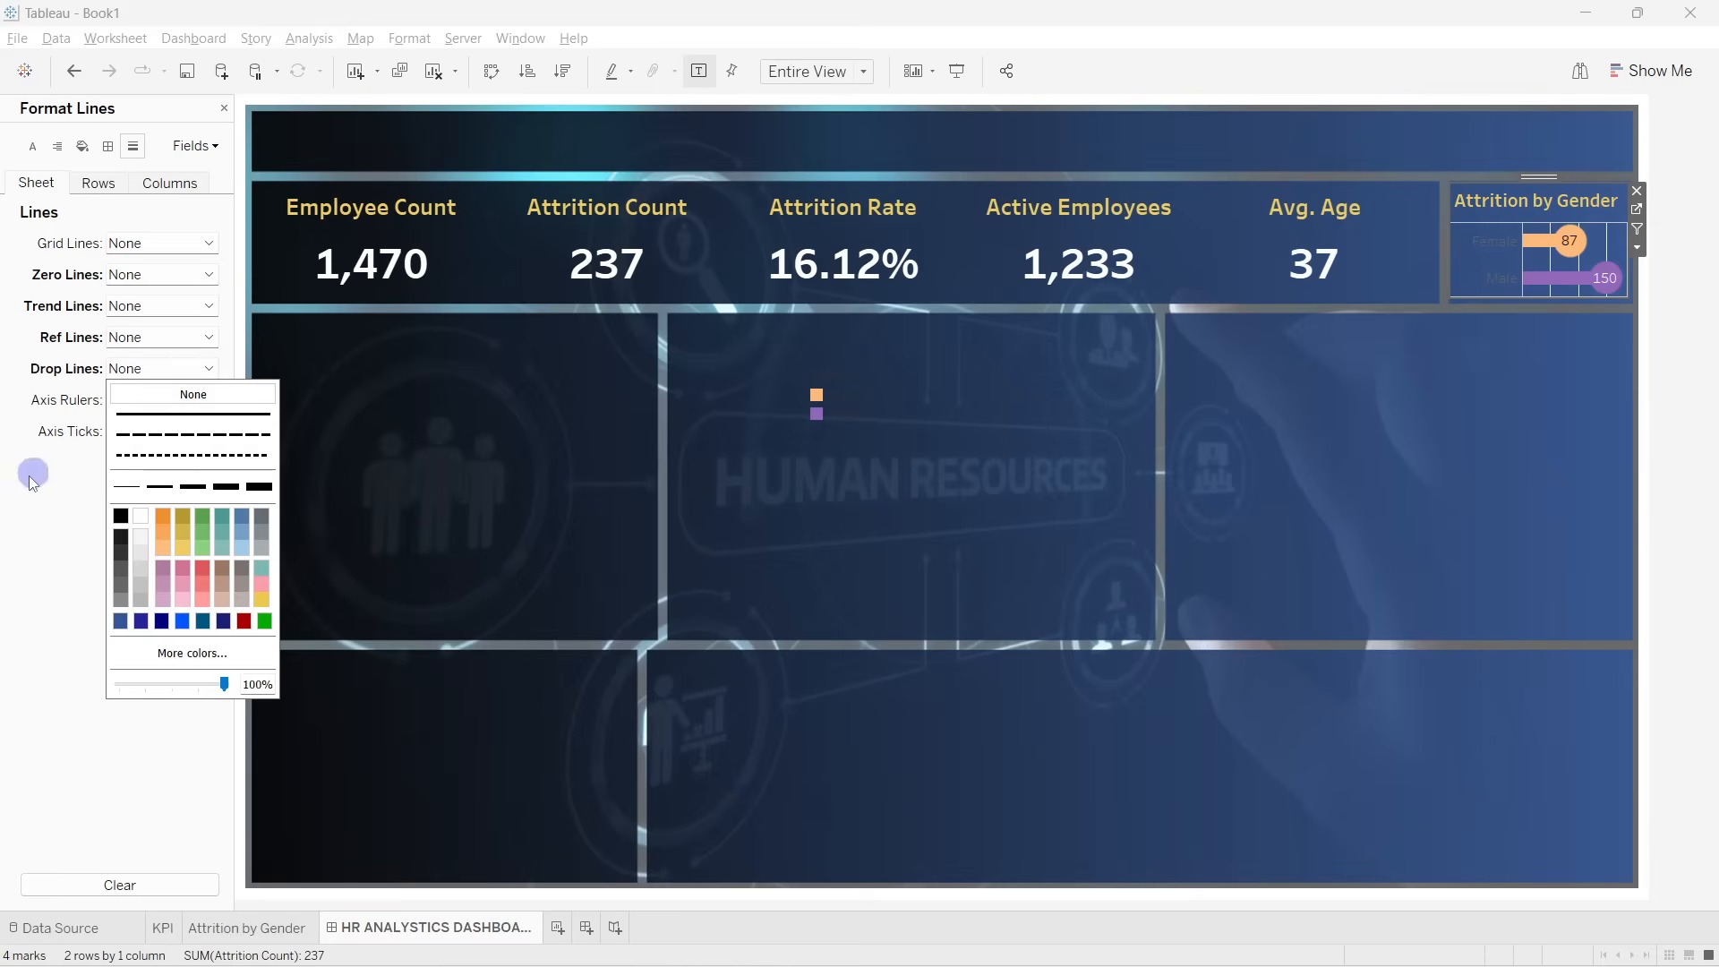
pyautogui.click(170, 400)
pyautogui.click(151, 429)
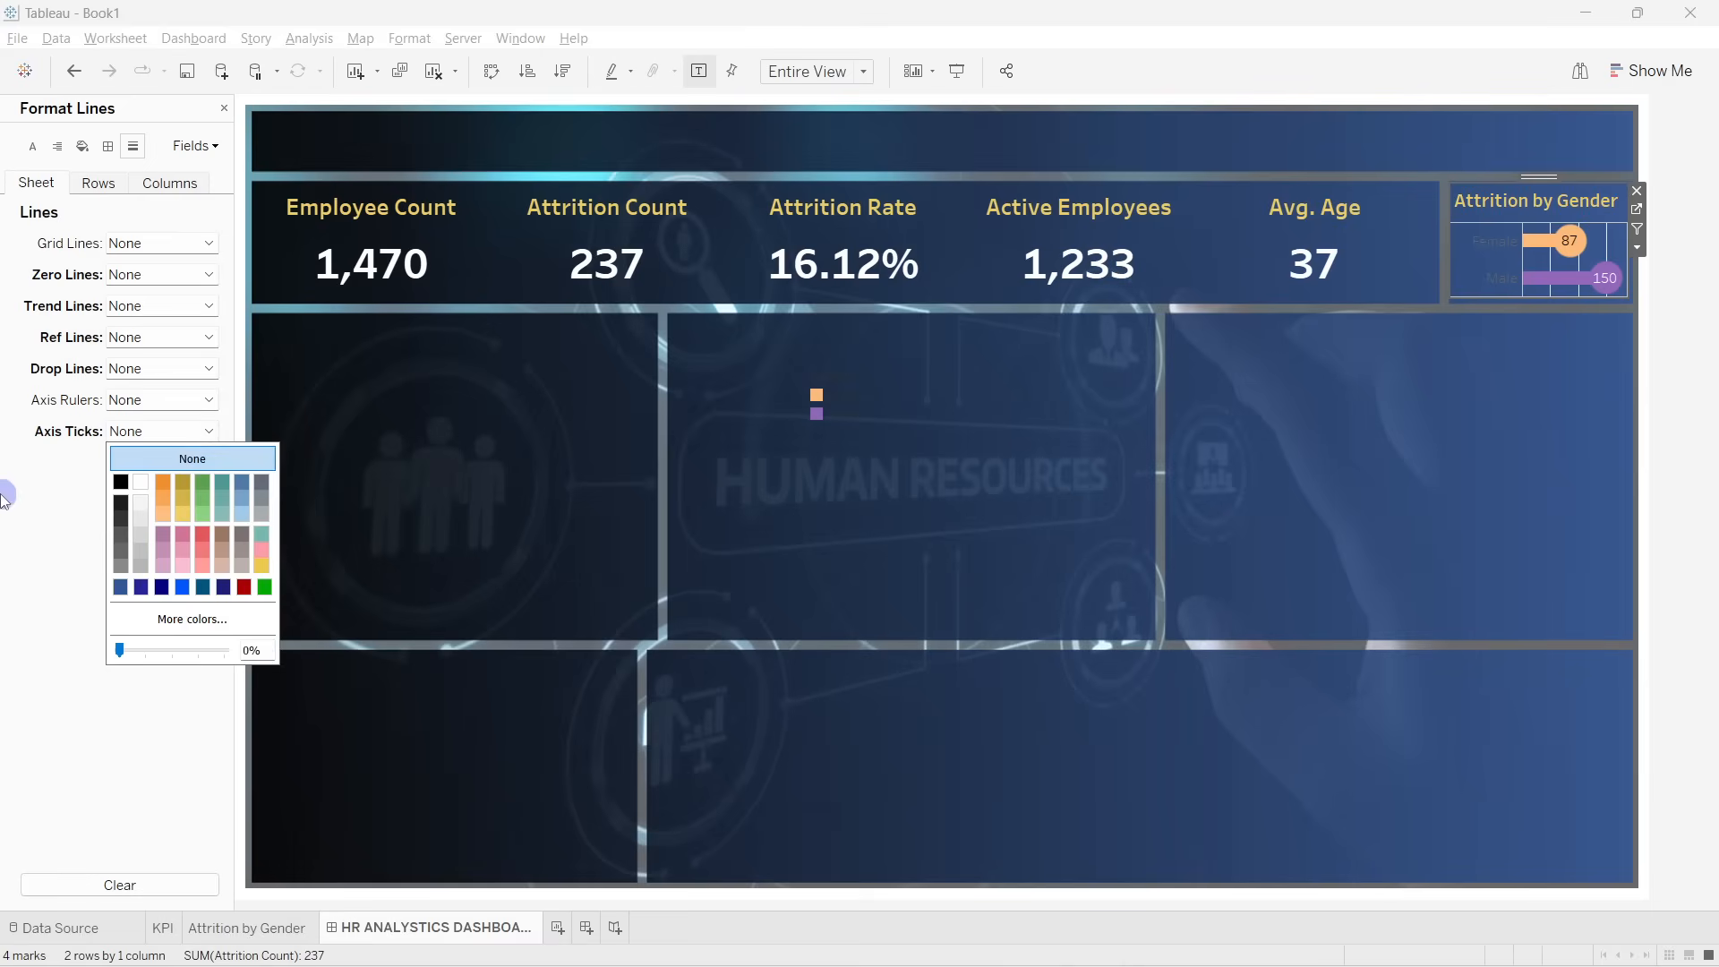
pyautogui.click(184, 460)
# Step: Set the column grid lines of the Attrition by Gender chart to None
pyautogui.click(98, 184)
pyautogui.click(150, 185)
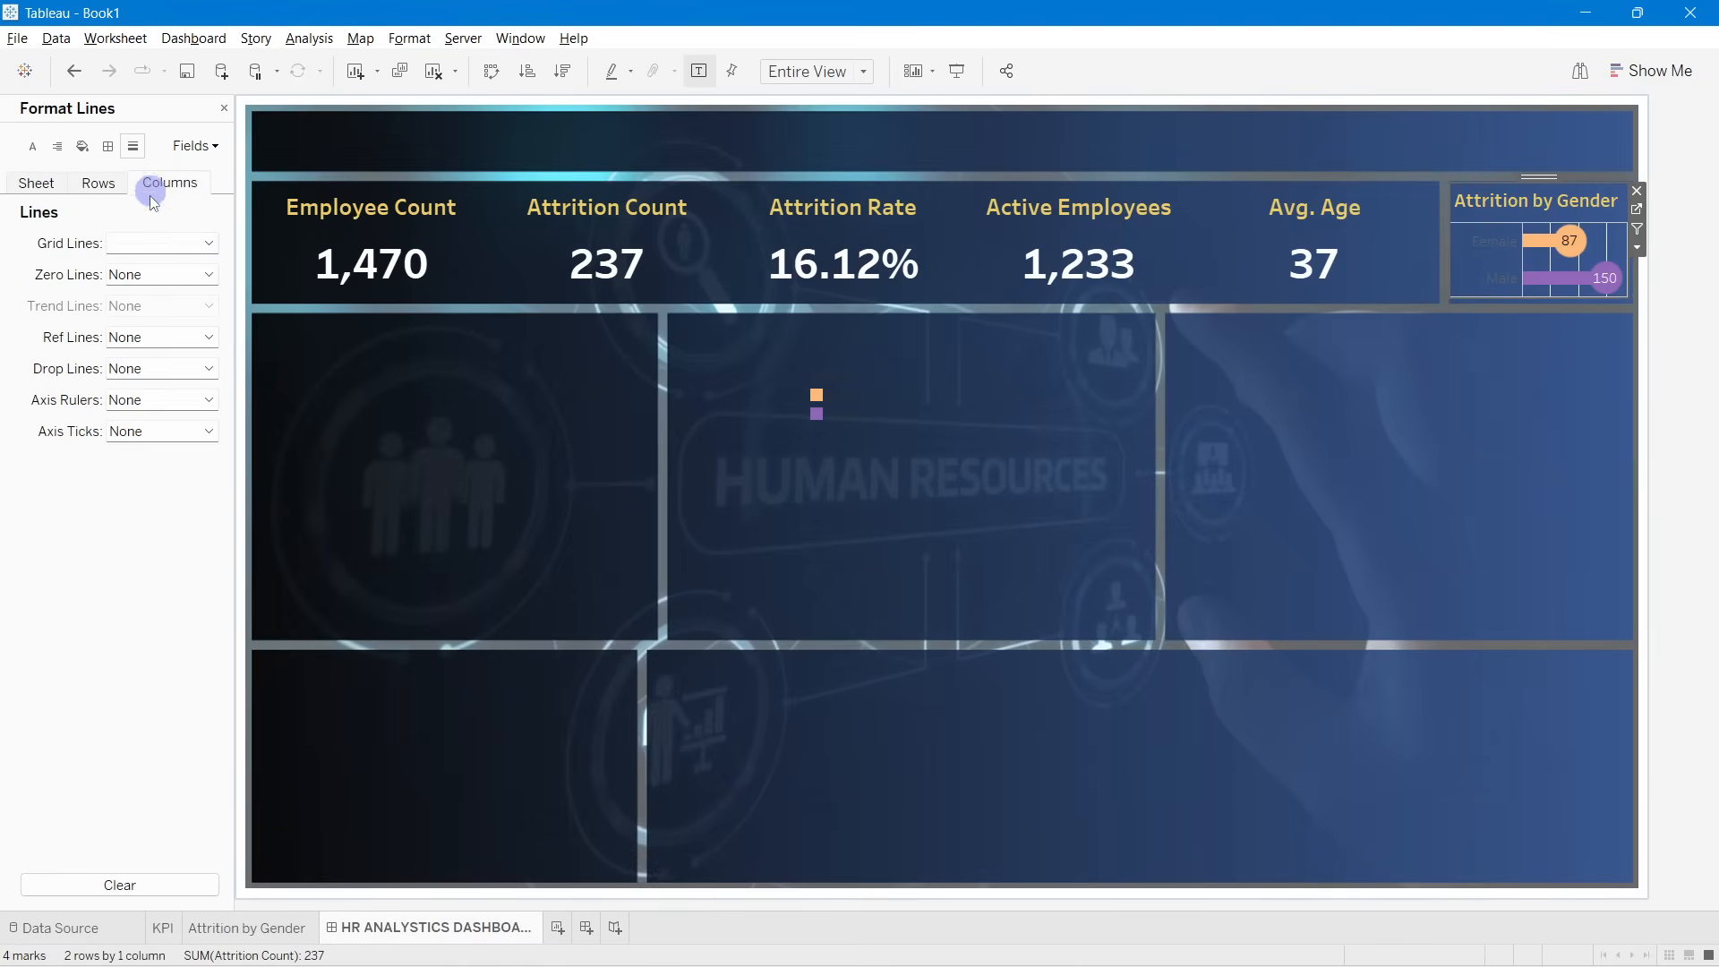
pyautogui.click(142, 240)
pyautogui.click(179, 262)
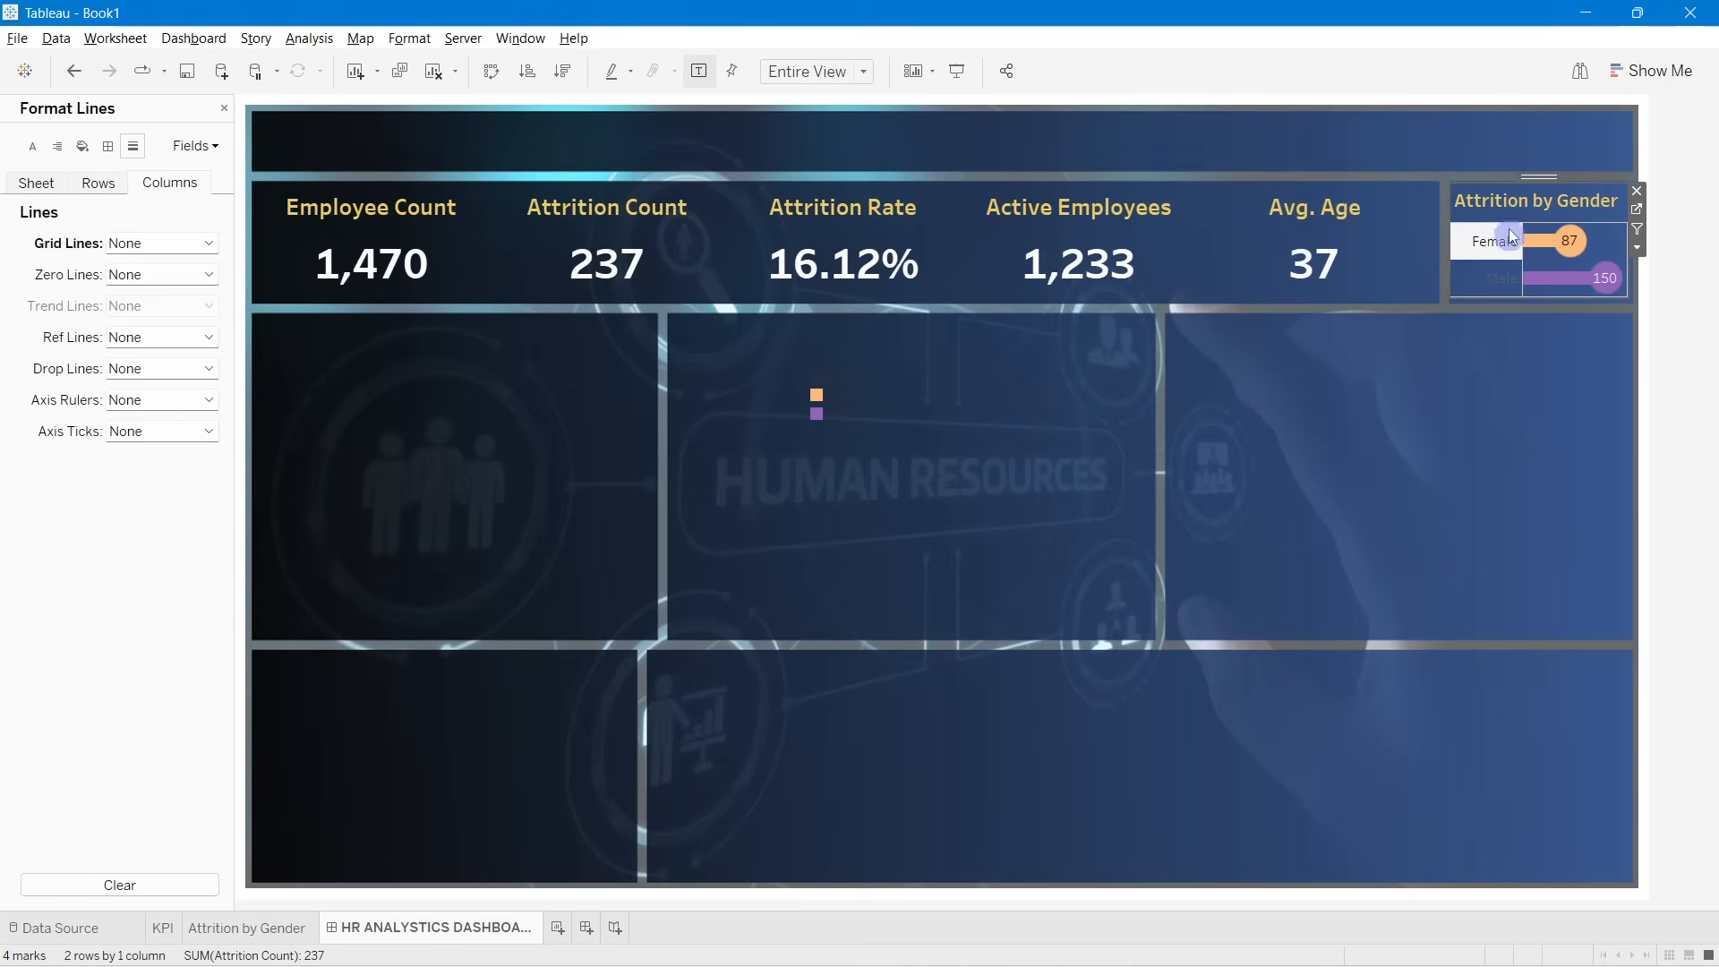
pyautogui.click(396, 228)
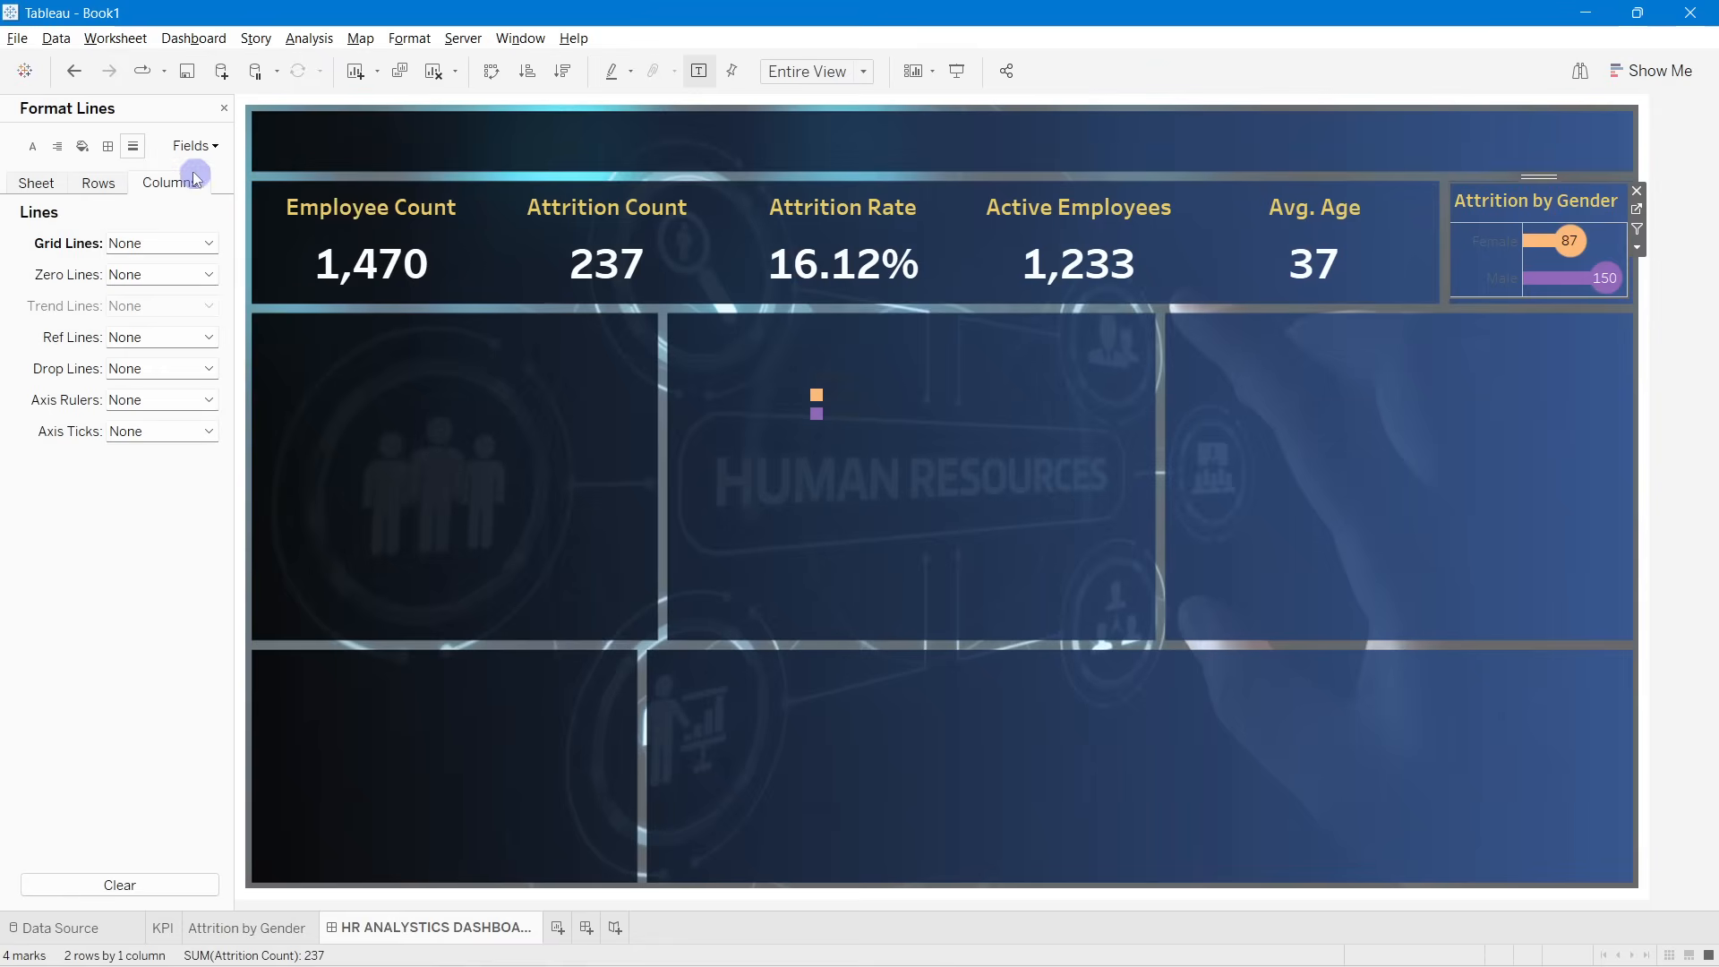
# Step: Set the row borders for the Grand Total pane and header and the Row Divider pane to None
pyautogui.click(109, 147)
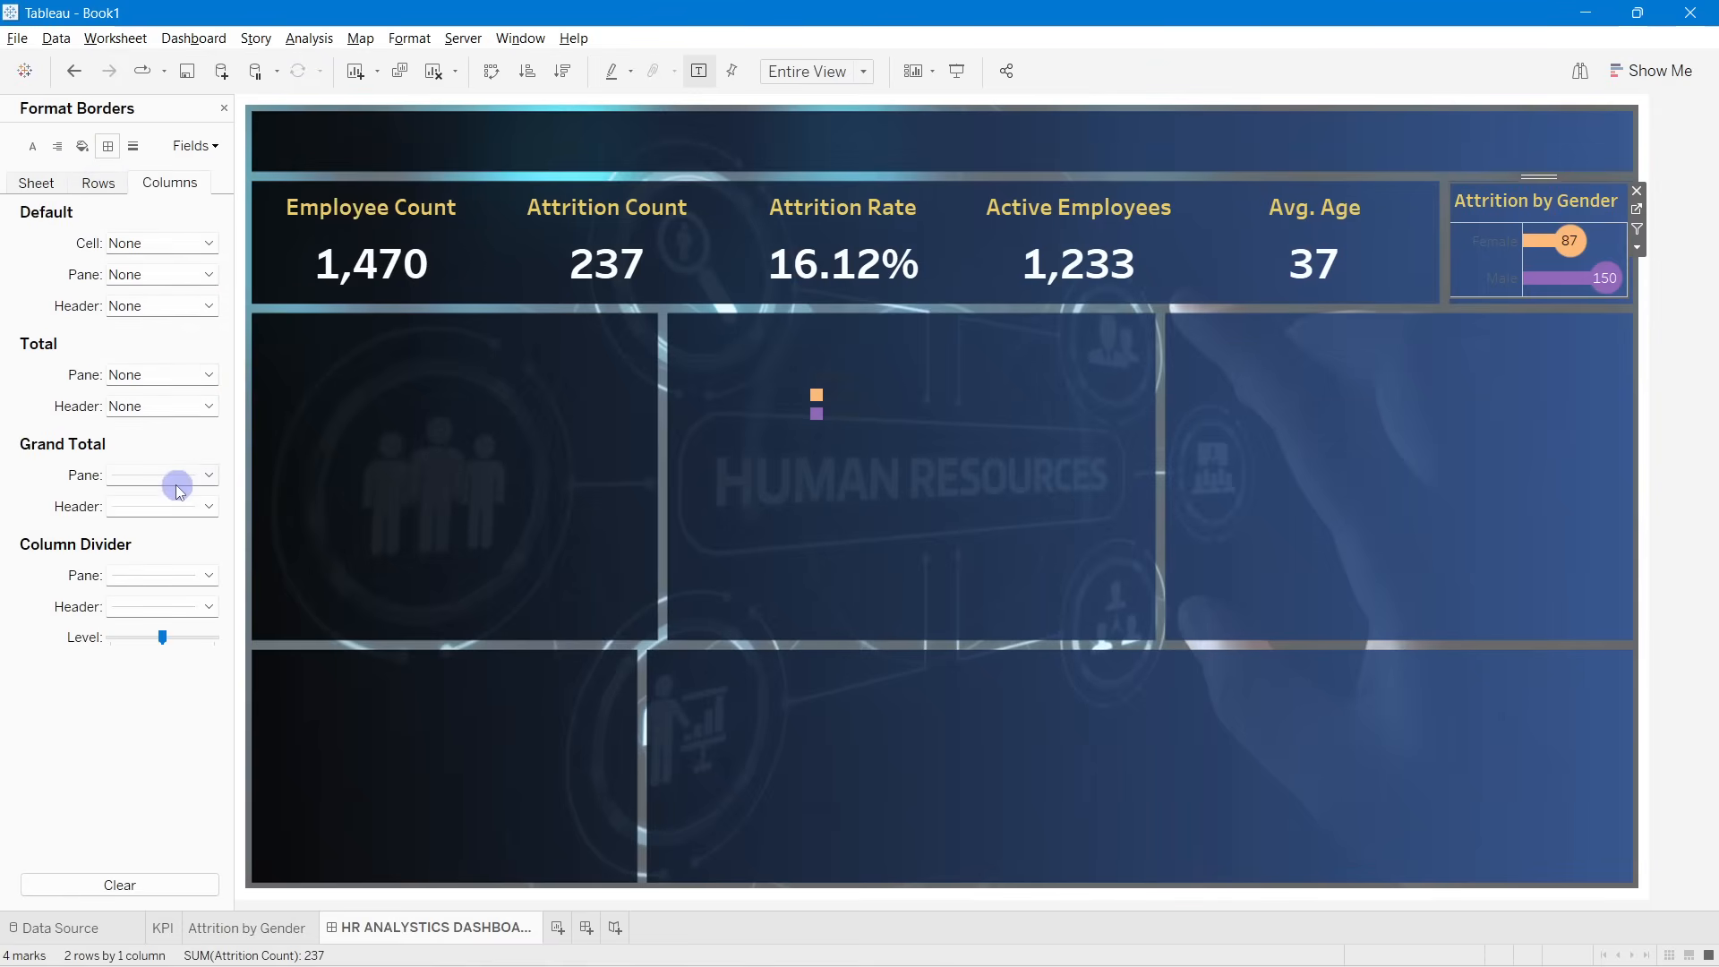
pyautogui.click(97, 184)
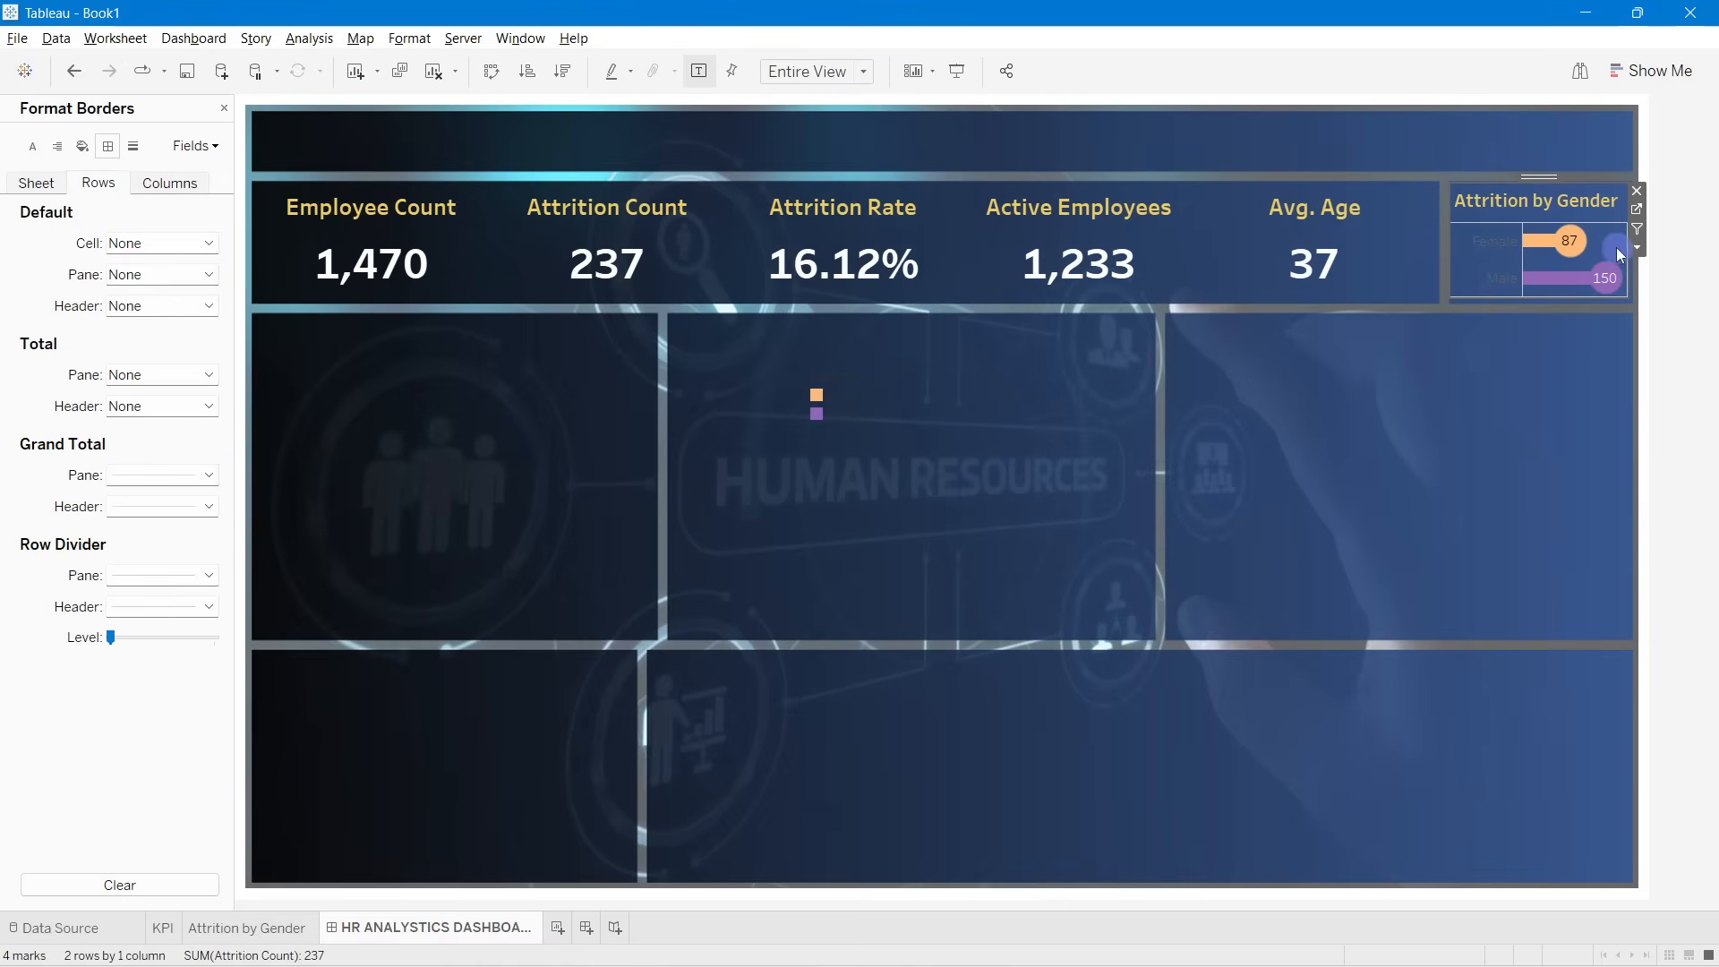
pyautogui.click(114, 475)
pyautogui.click(138, 491)
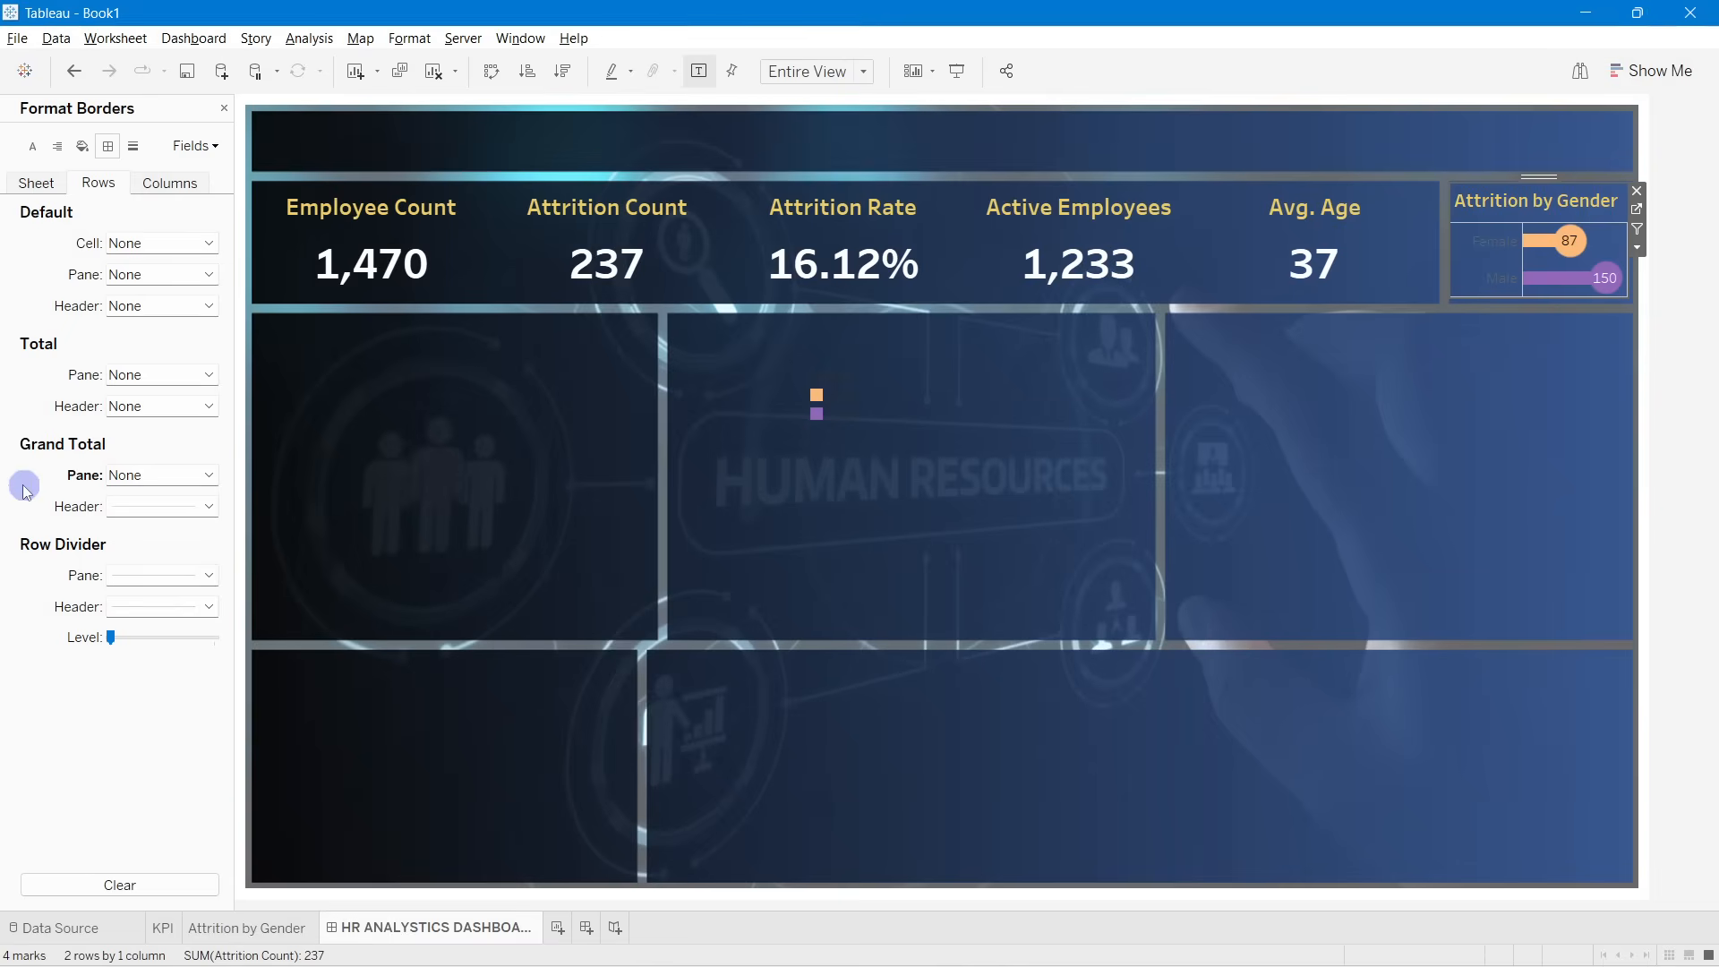
pyautogui.click(124, 519)
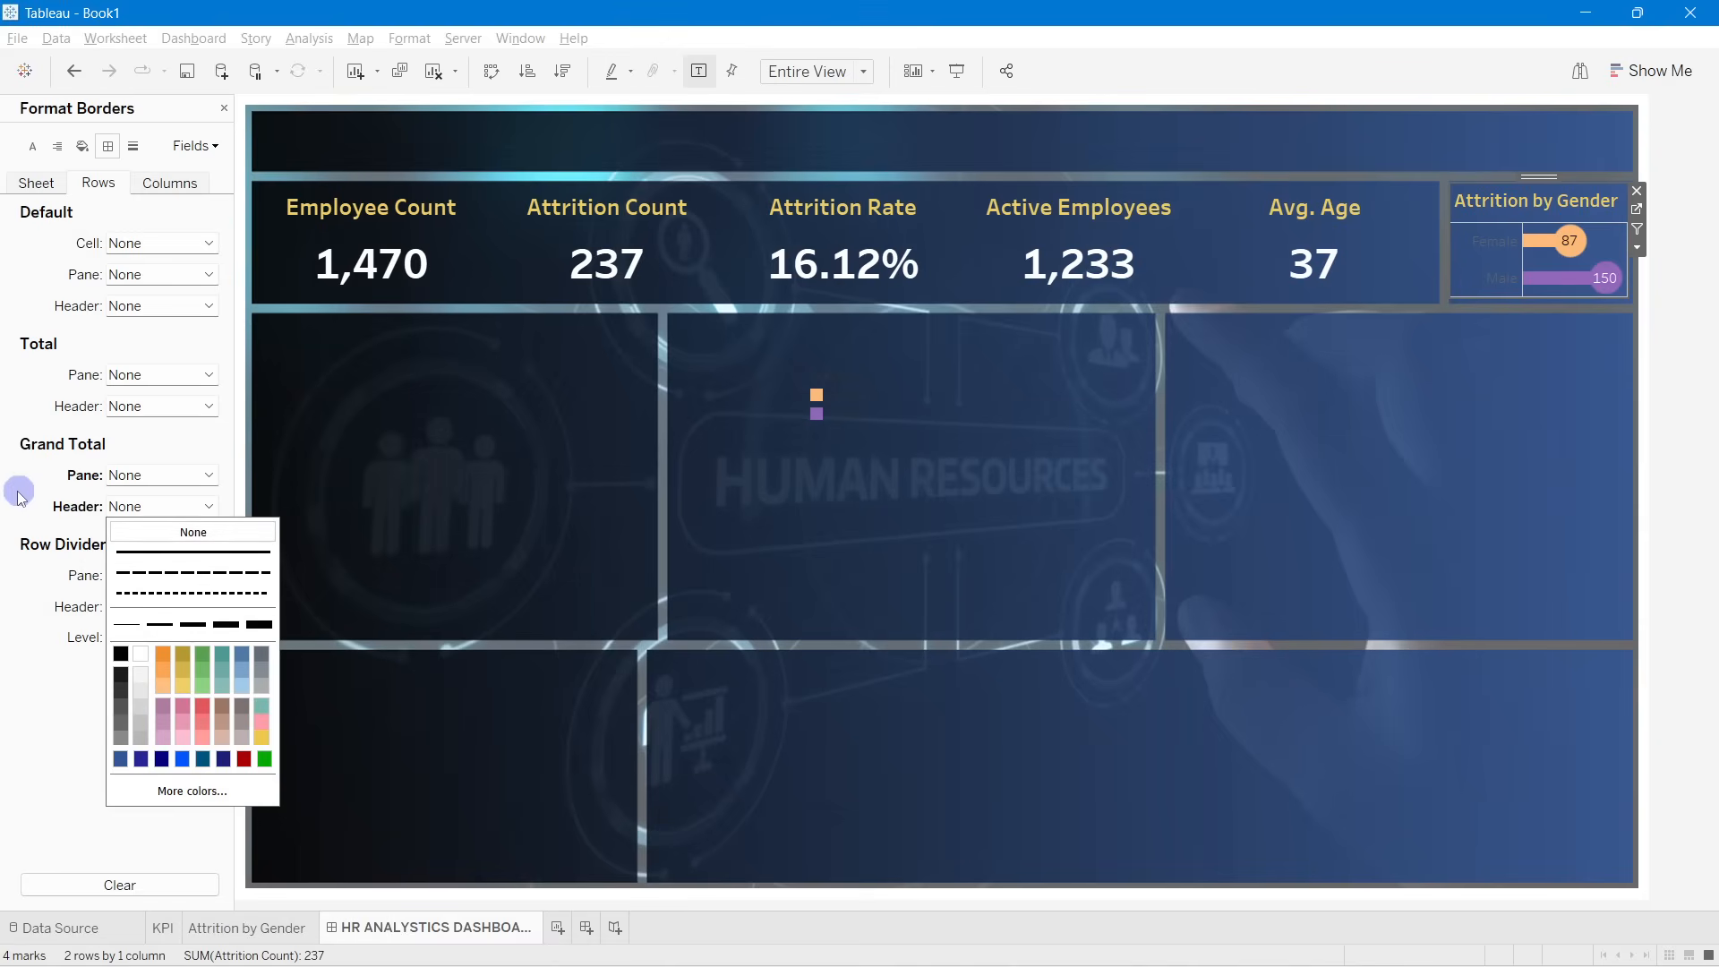
pyautogui.click(152, 529)
pyautogui.click(111, 572)
pyautogui.click(167, 590)
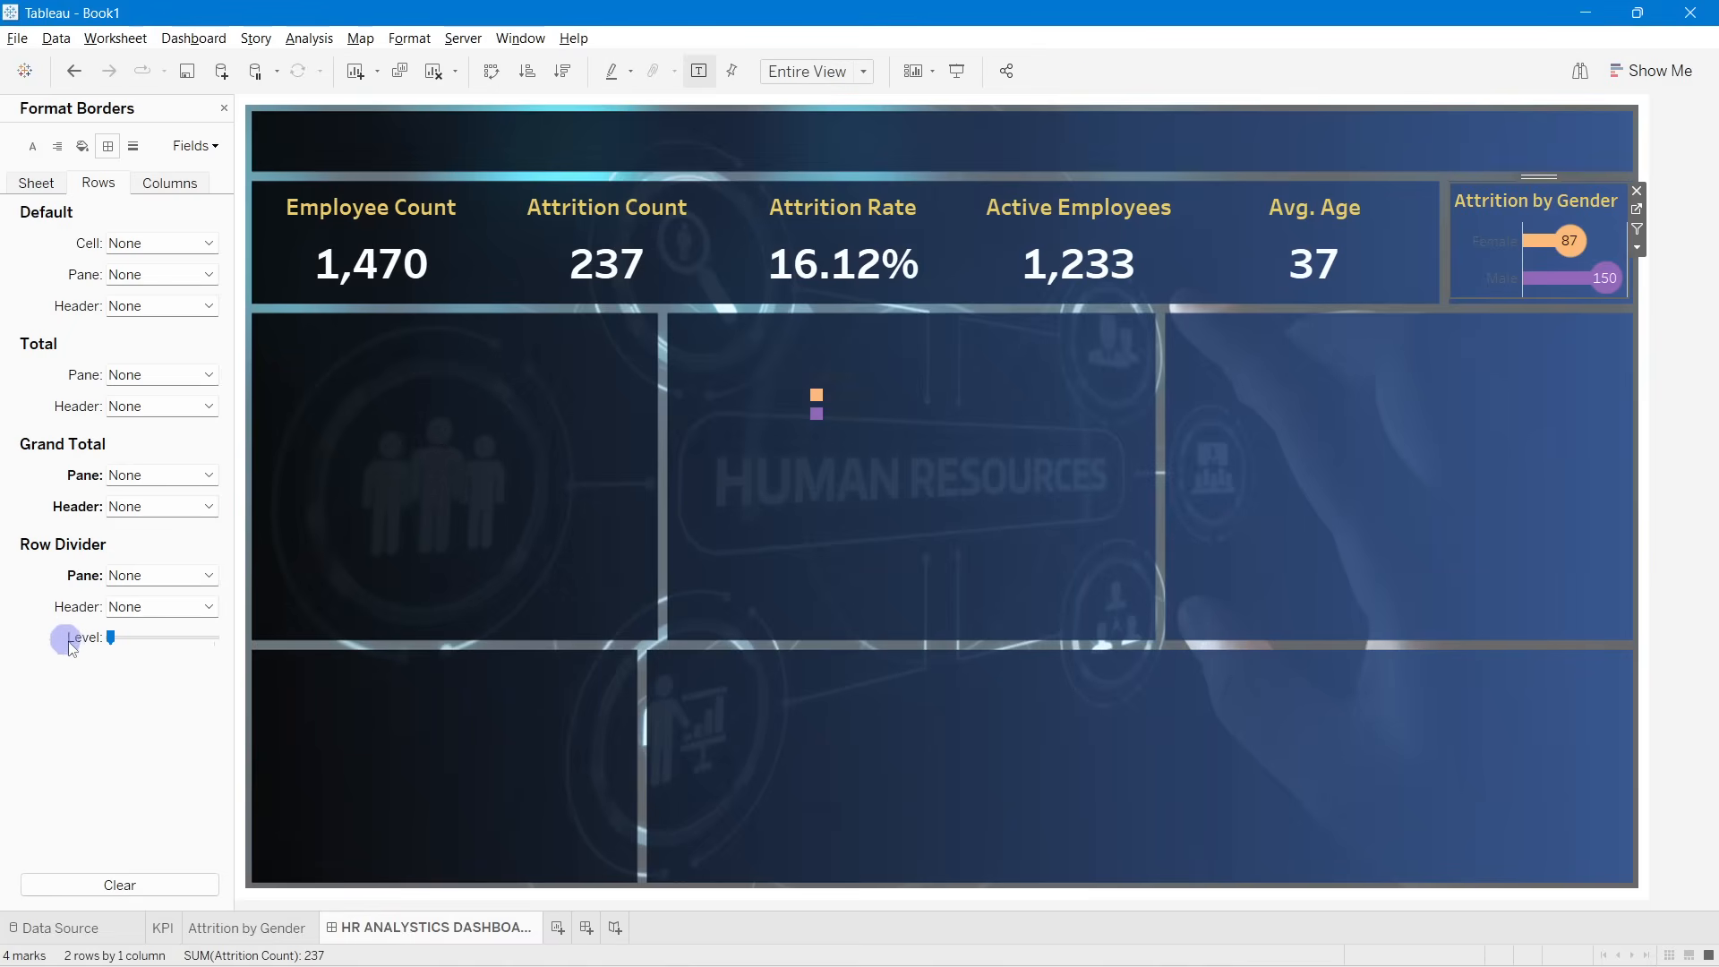
# Step: Set the column borders of the Attrition by Gender chart to None for the Grand Total pane and header and the Column Divider pane
pyautogui.click(167, 182)
pyautogui.click(141, 475)
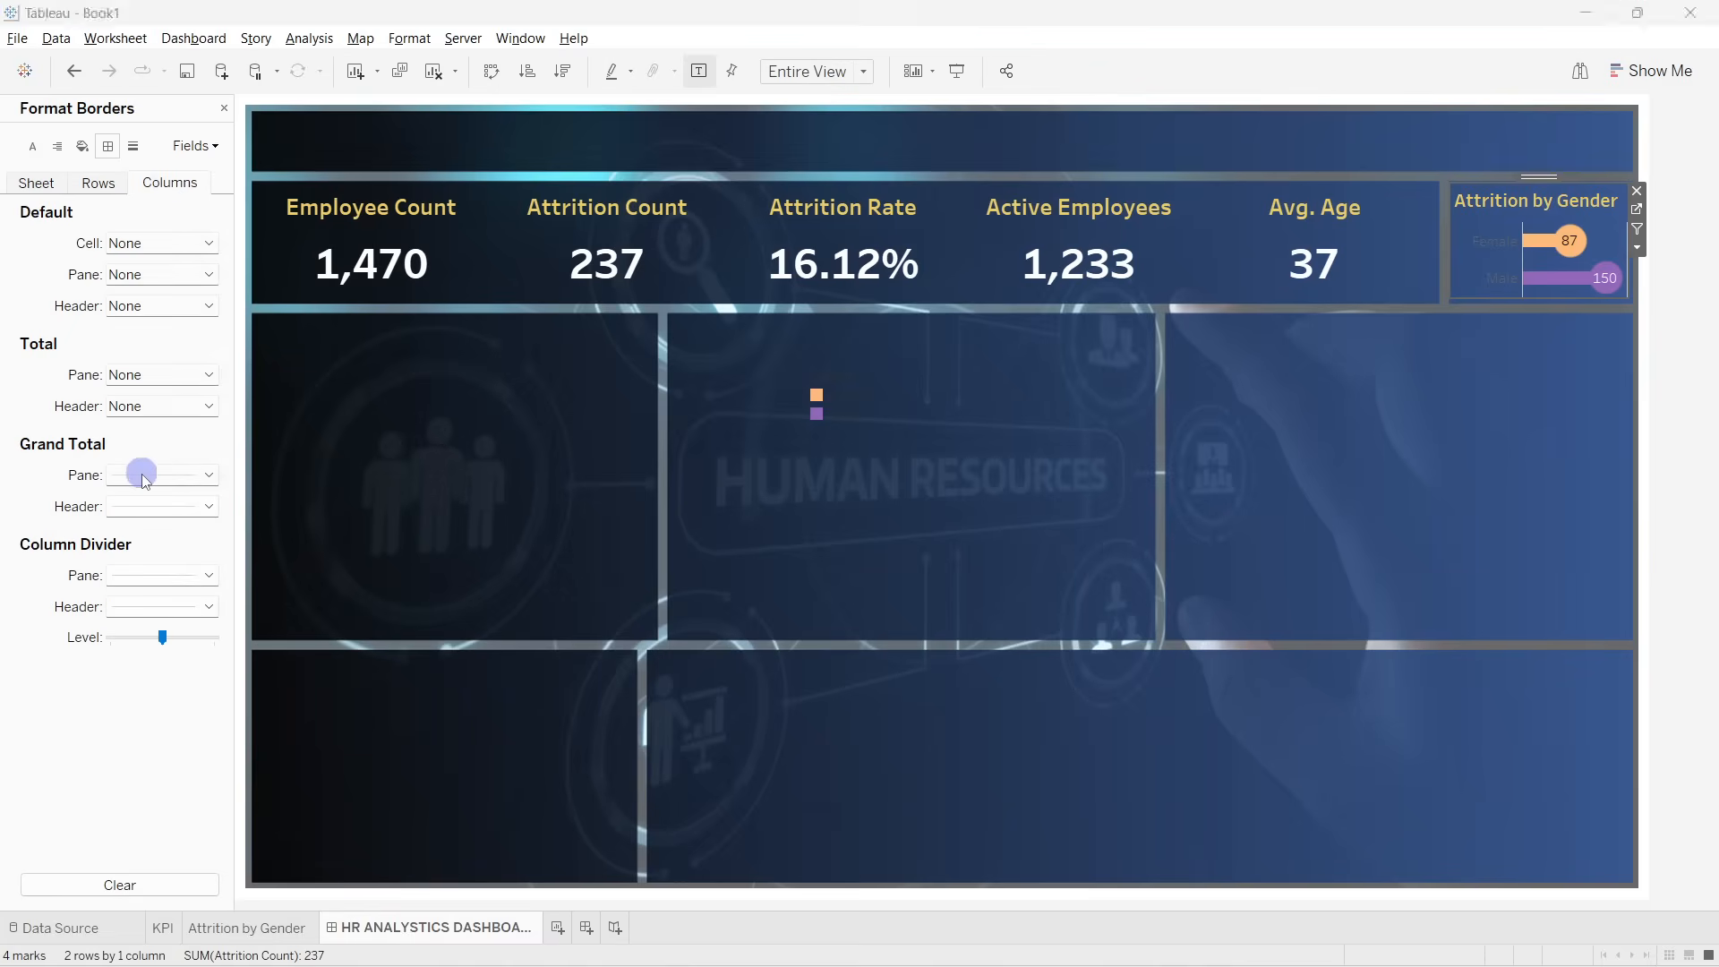
pyautogui.click(164, 501)
pyautogui.click(134, 506)
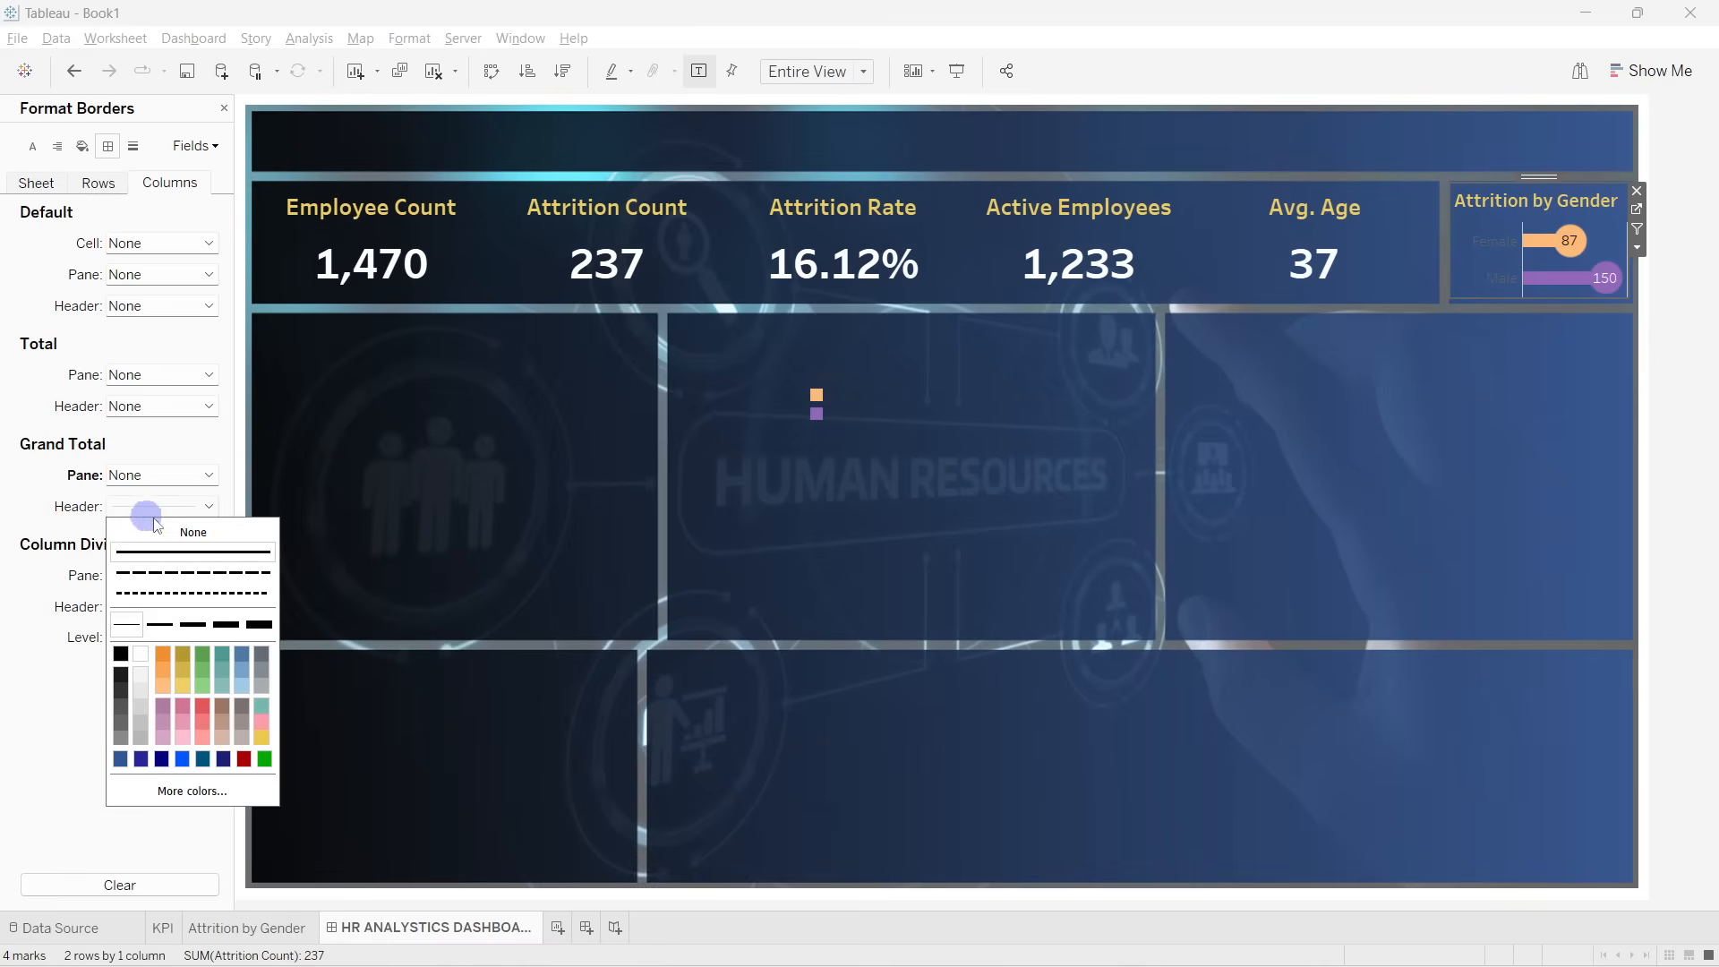
pyautogui.click(121, 573)
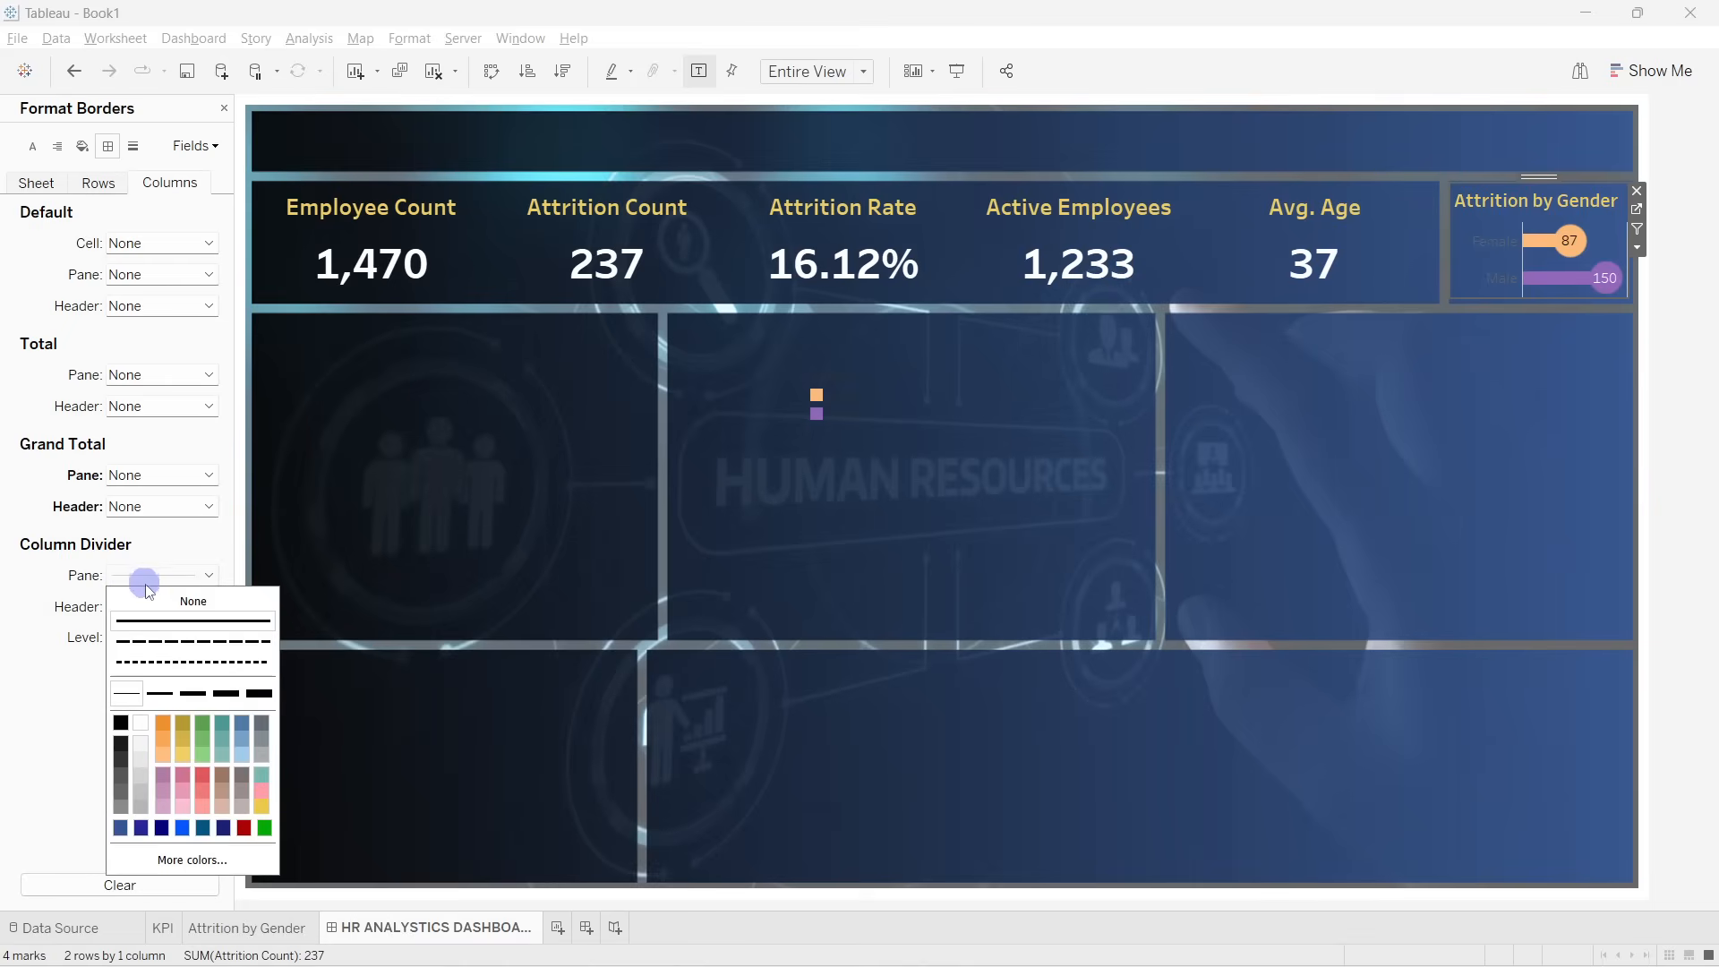
pyautogui.click(146, 594)
pyautogui.click(1503, 405)
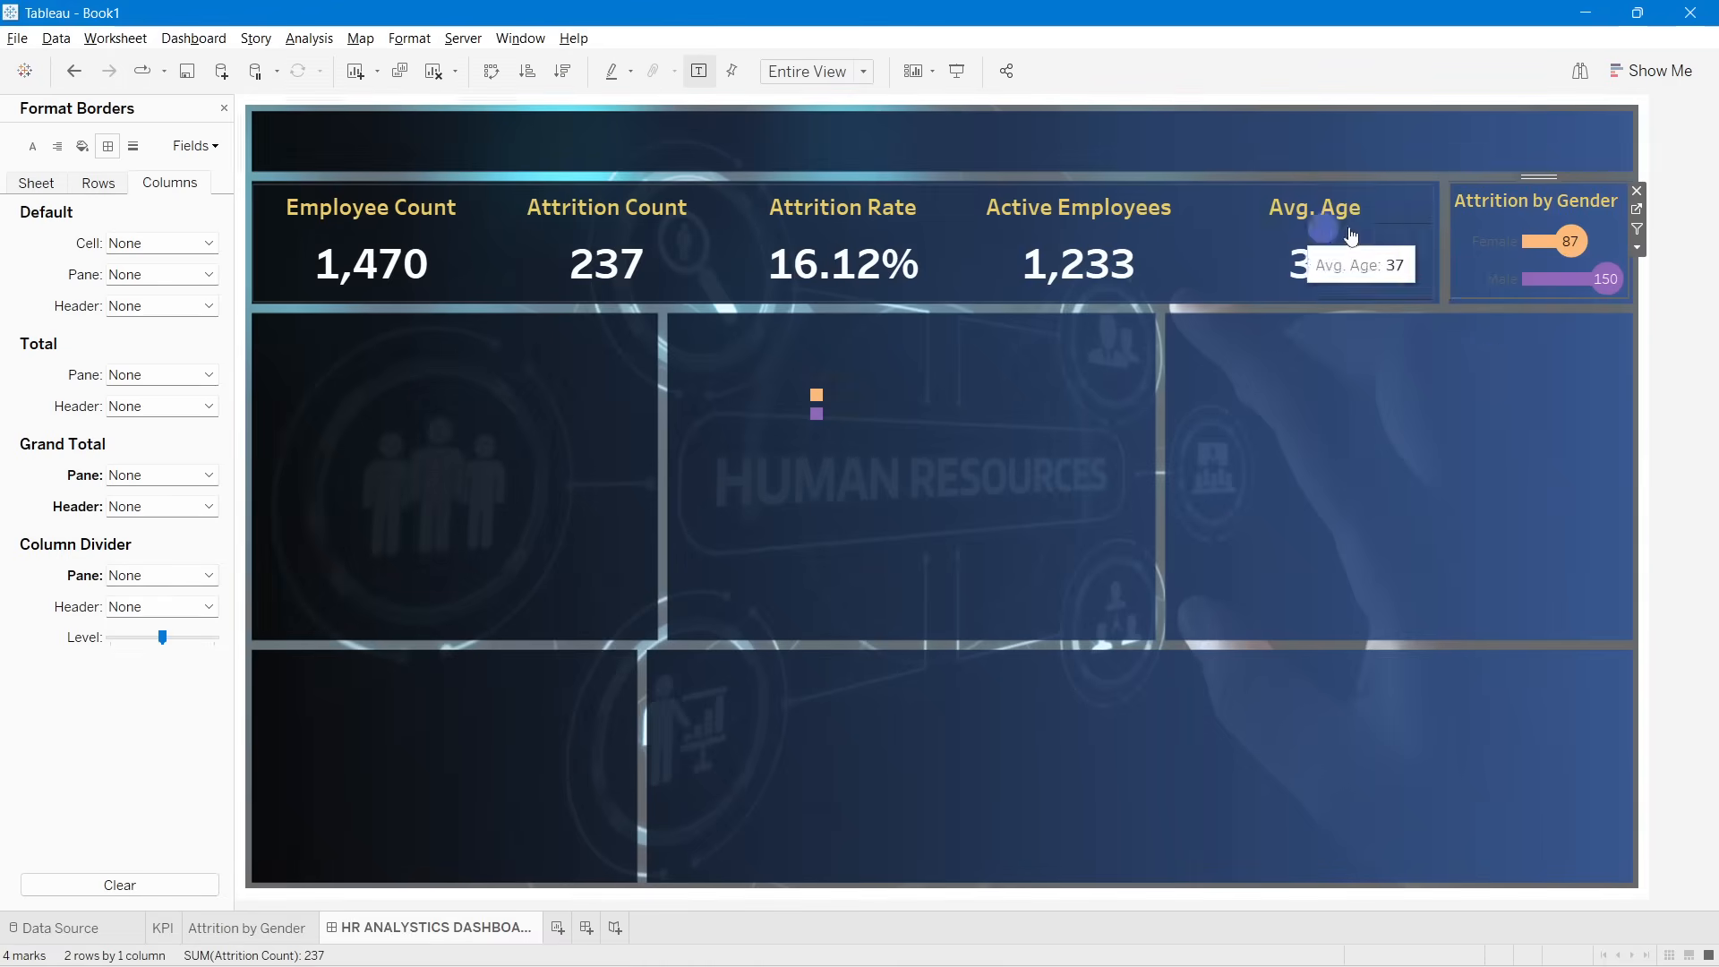
# Step: Set the header font color of the Attrition by Gender chart to white for the whole sheet and clear the header selection
pyautogui.click(1504, 259)
pyautogui.click(1487, 244)
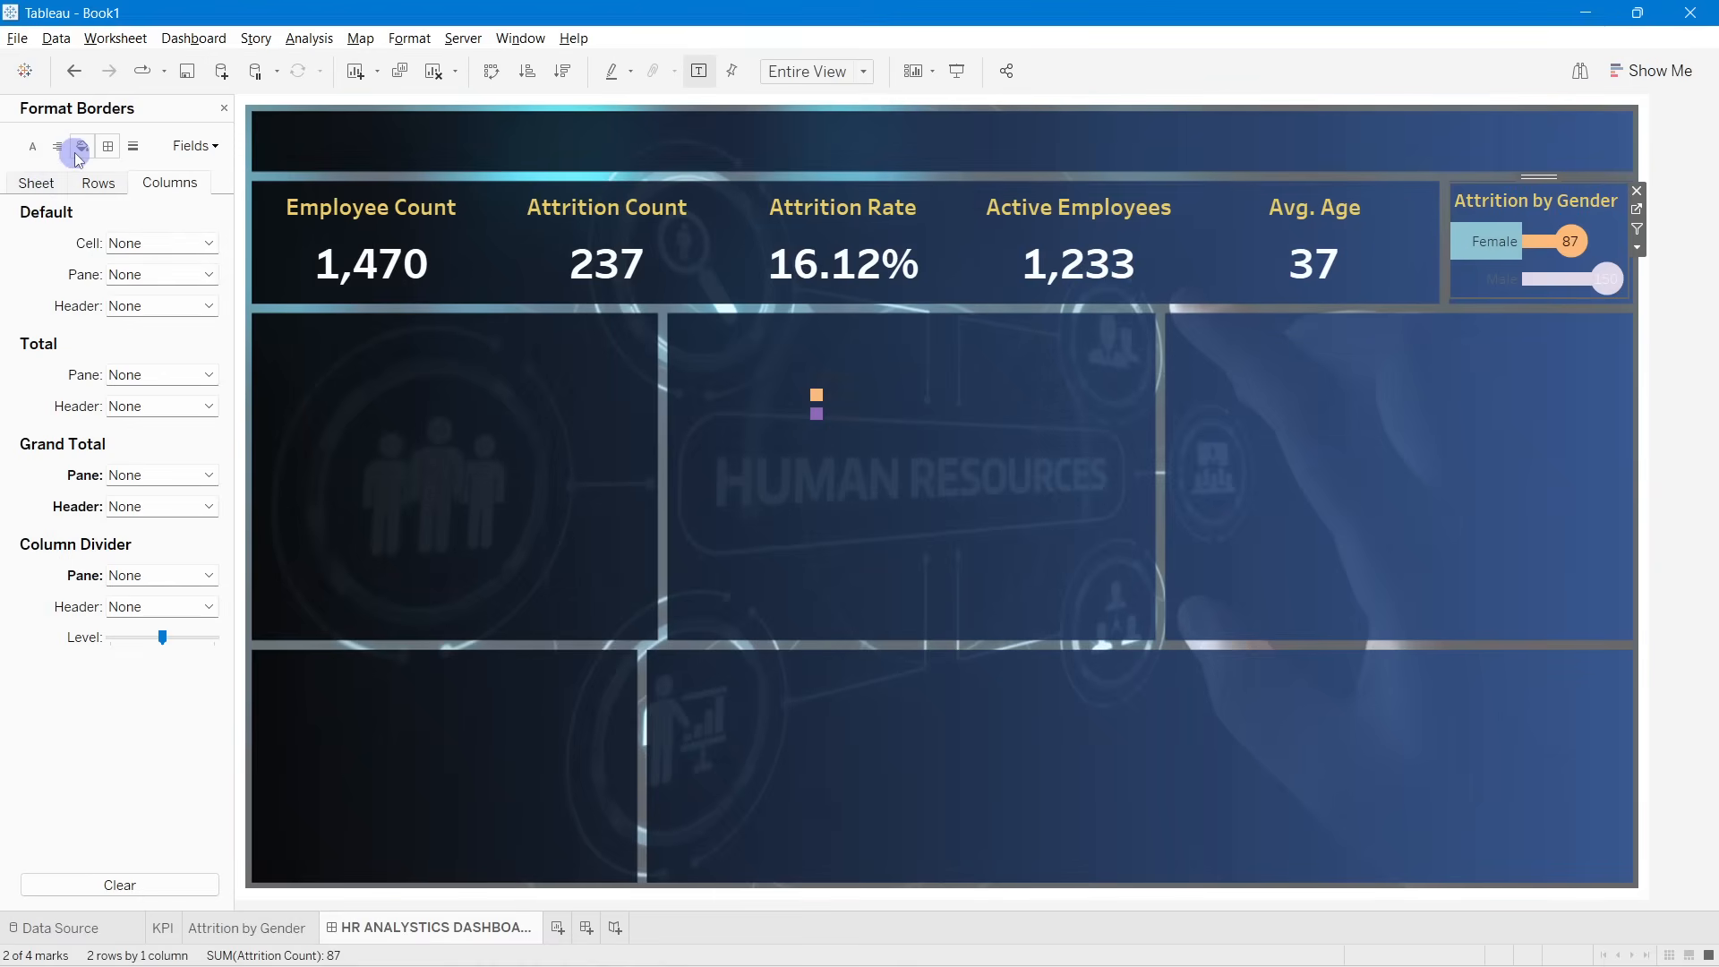
pyautogui.click(34, 147)
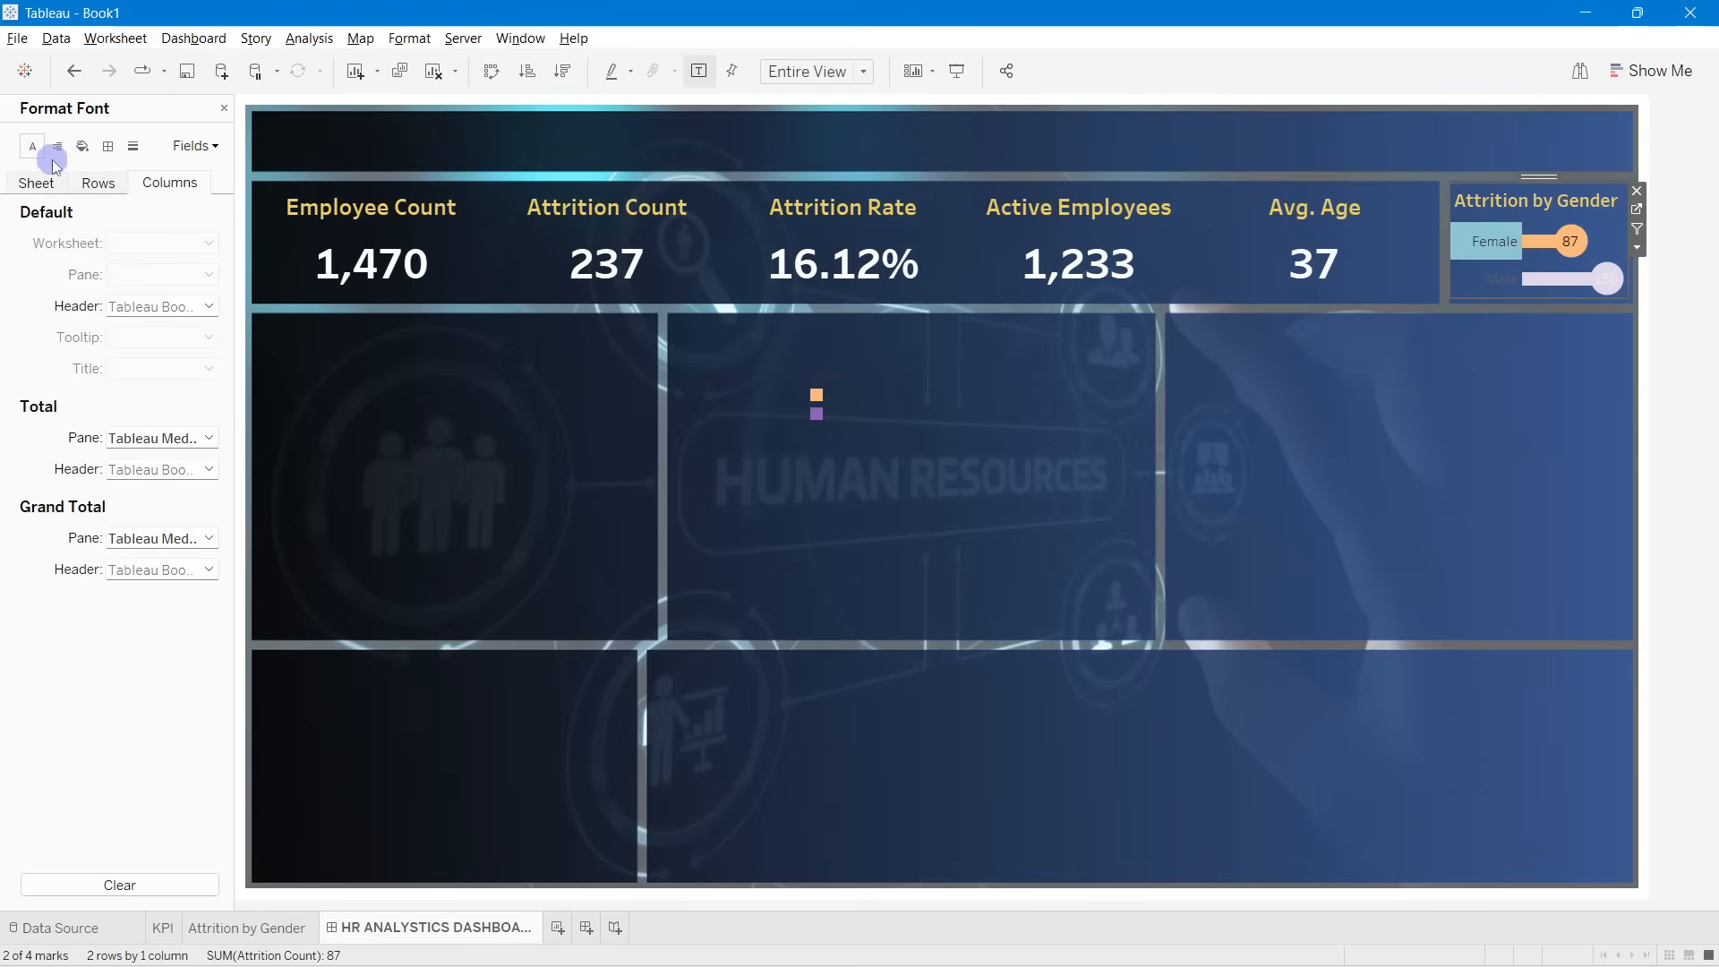
pyautogui.click(34, 186)
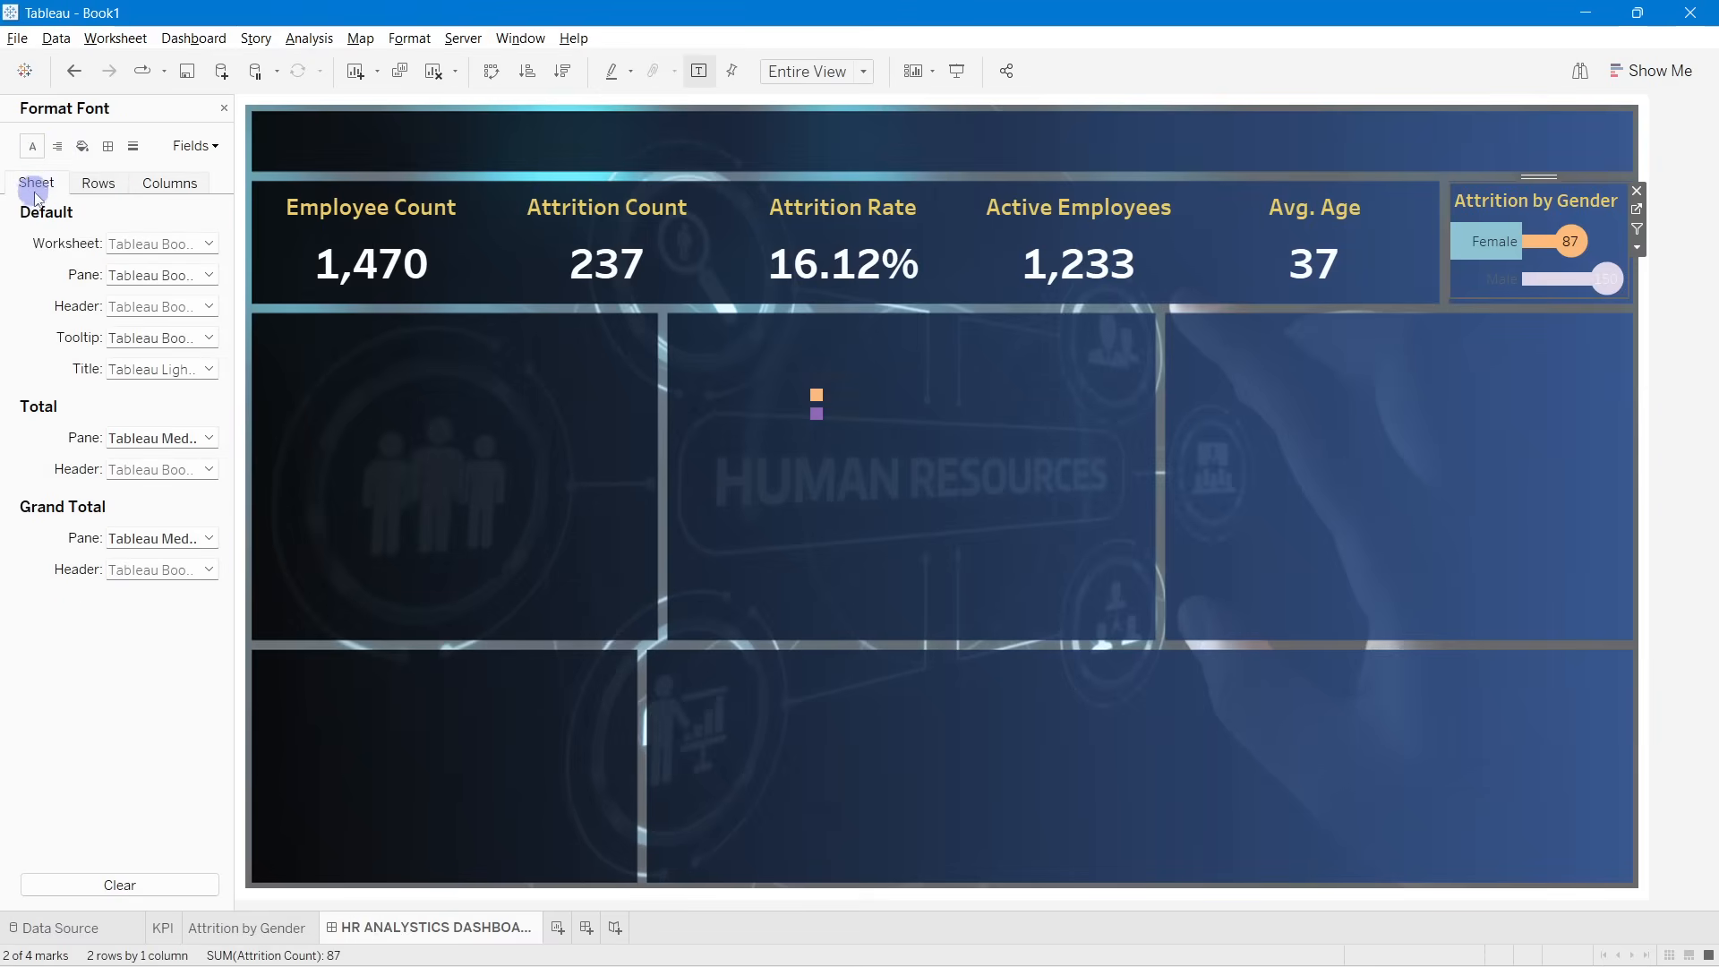
pyautogui.click(128, 309)
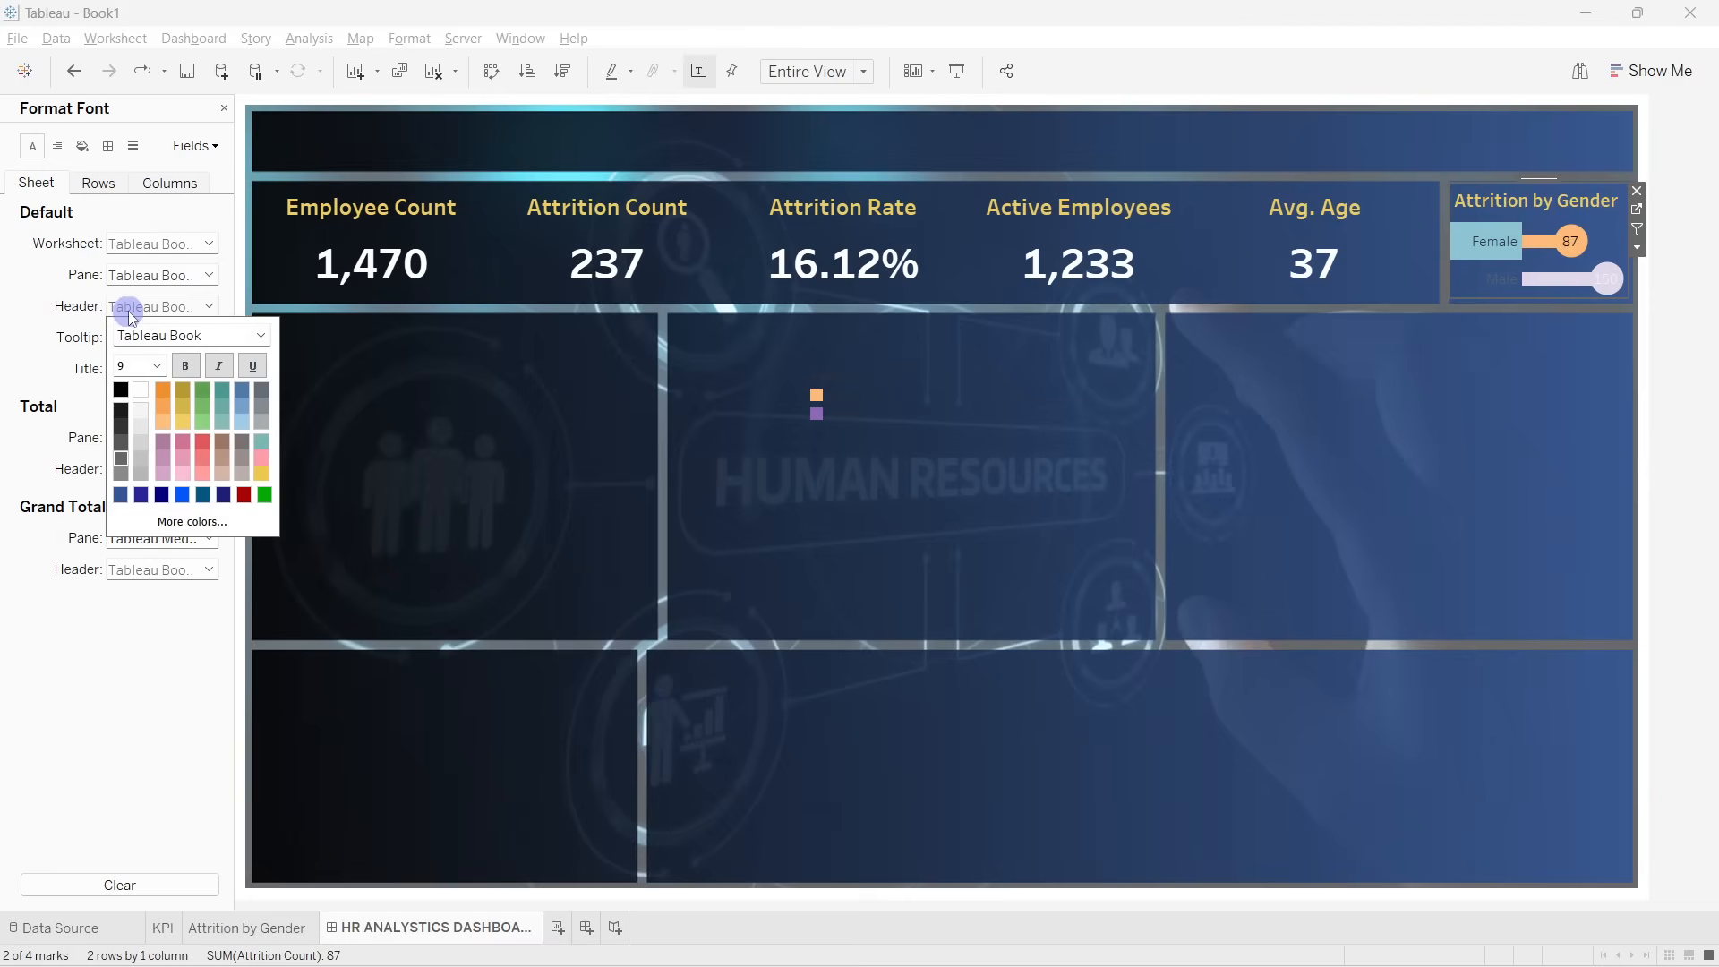
pyautogui.click(142, 390)
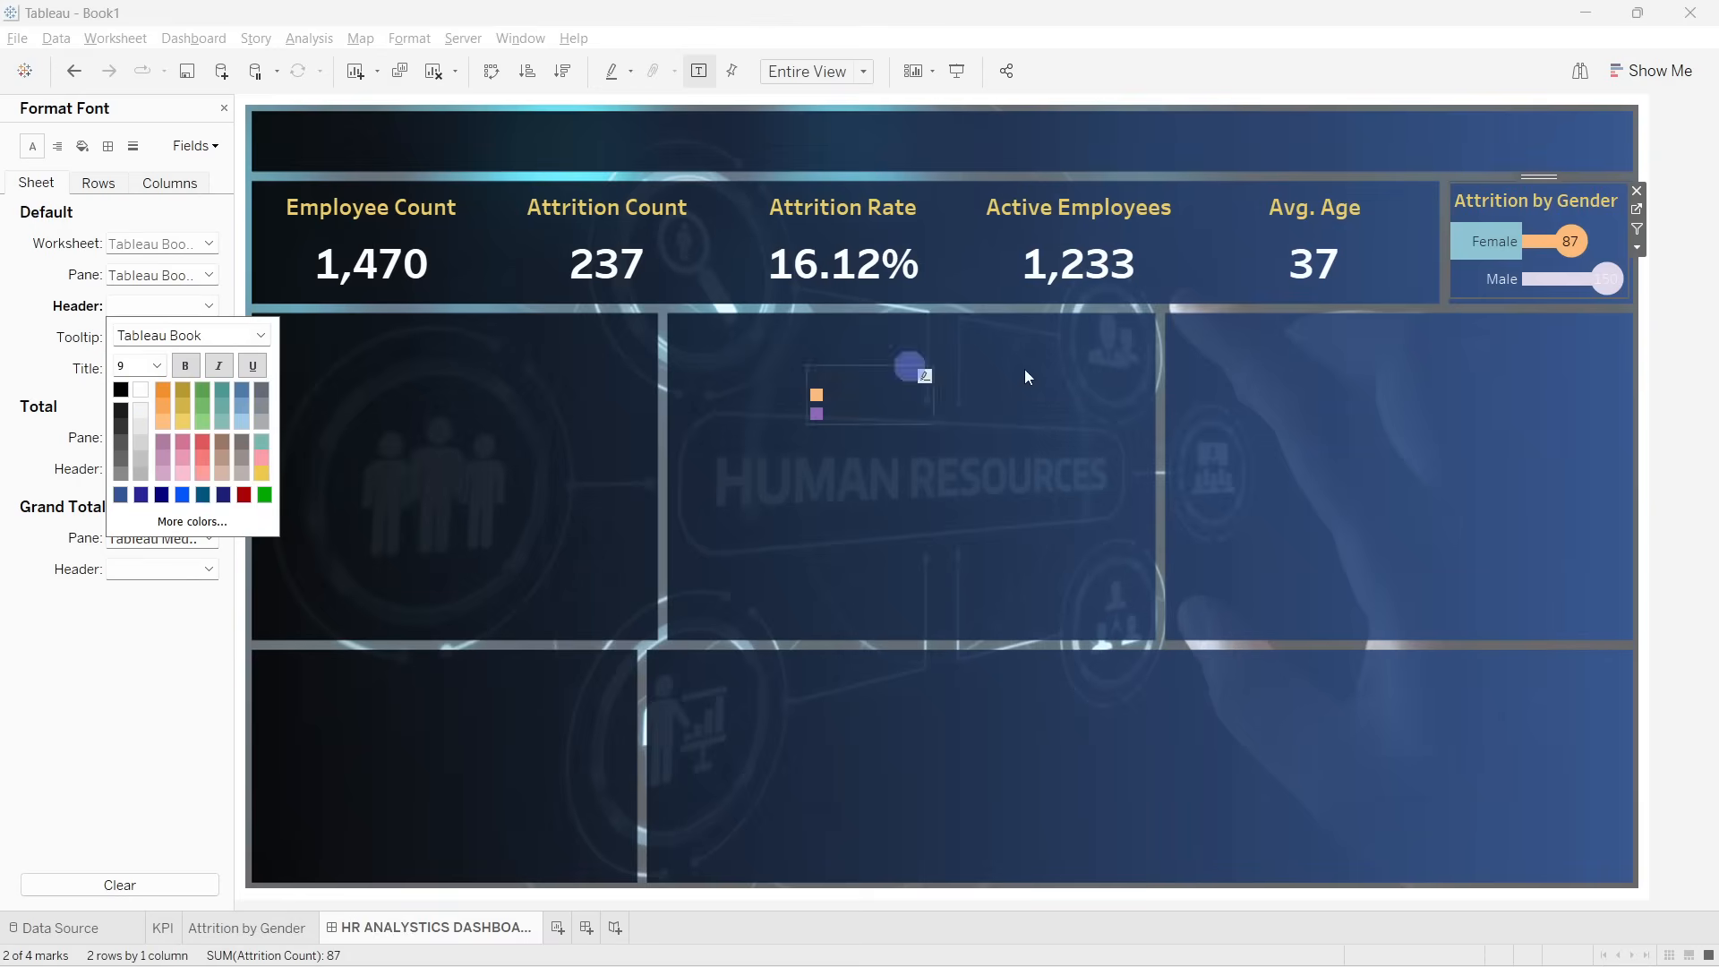
pyautogui.click(1501, 270)
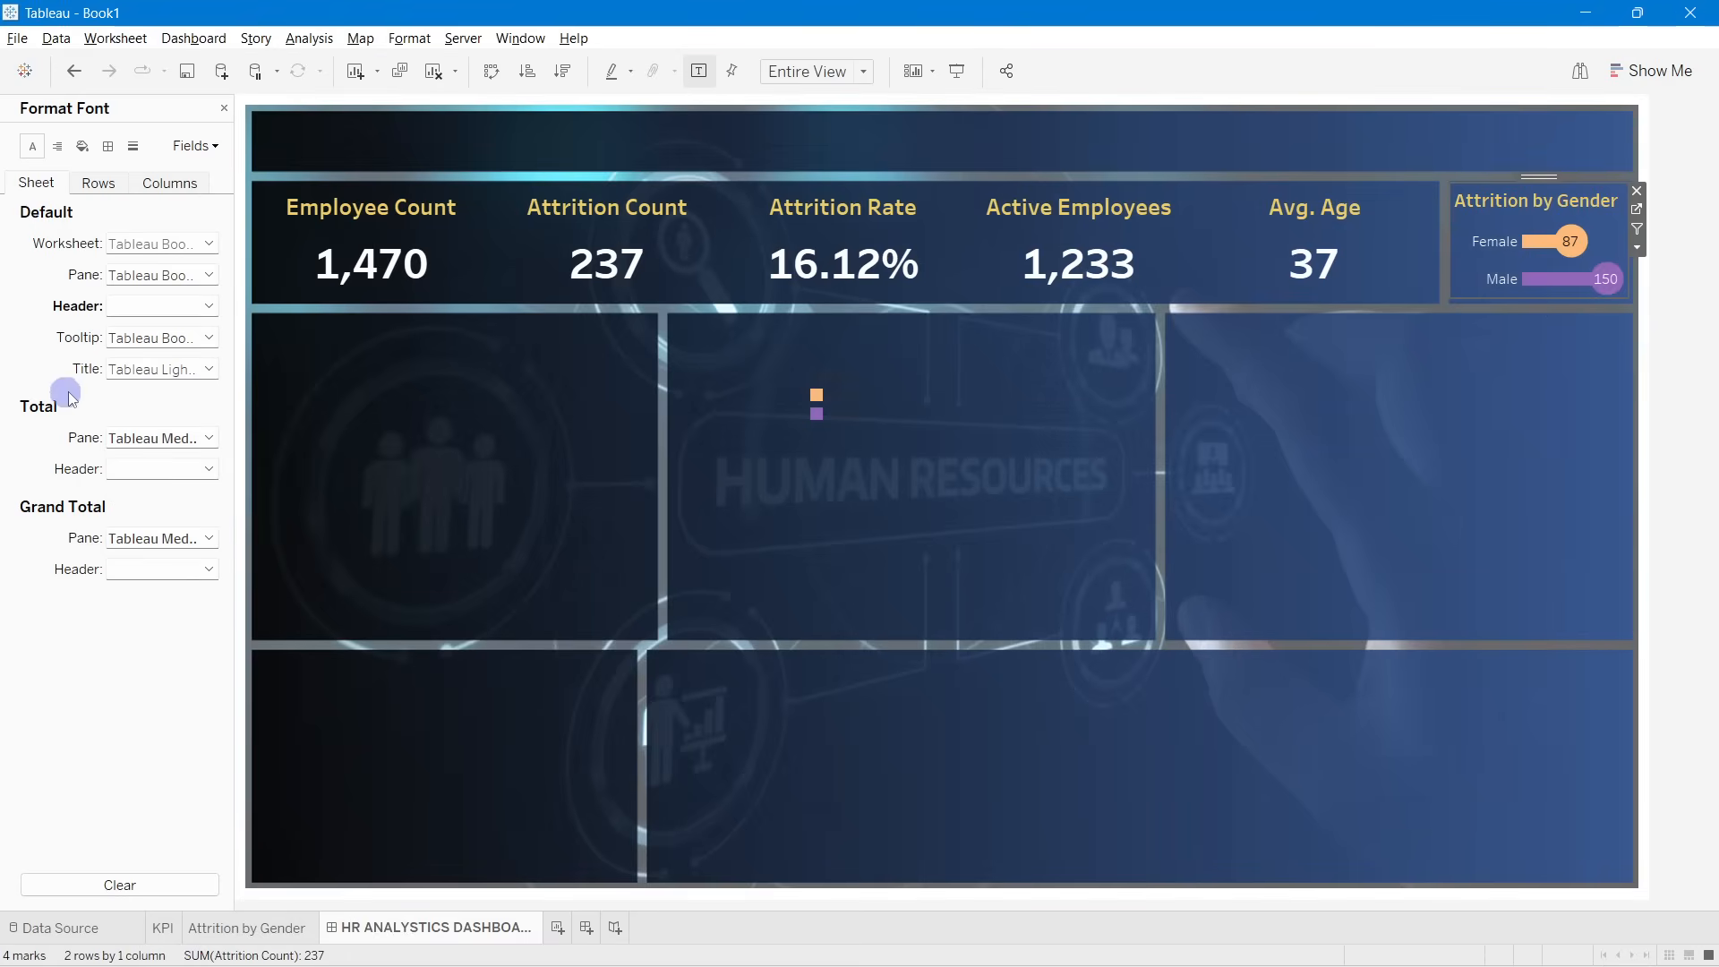
# Step: Set the header font of the Attrition by Gender chart to Tableau Medium
pyautogui.click(121, 307)
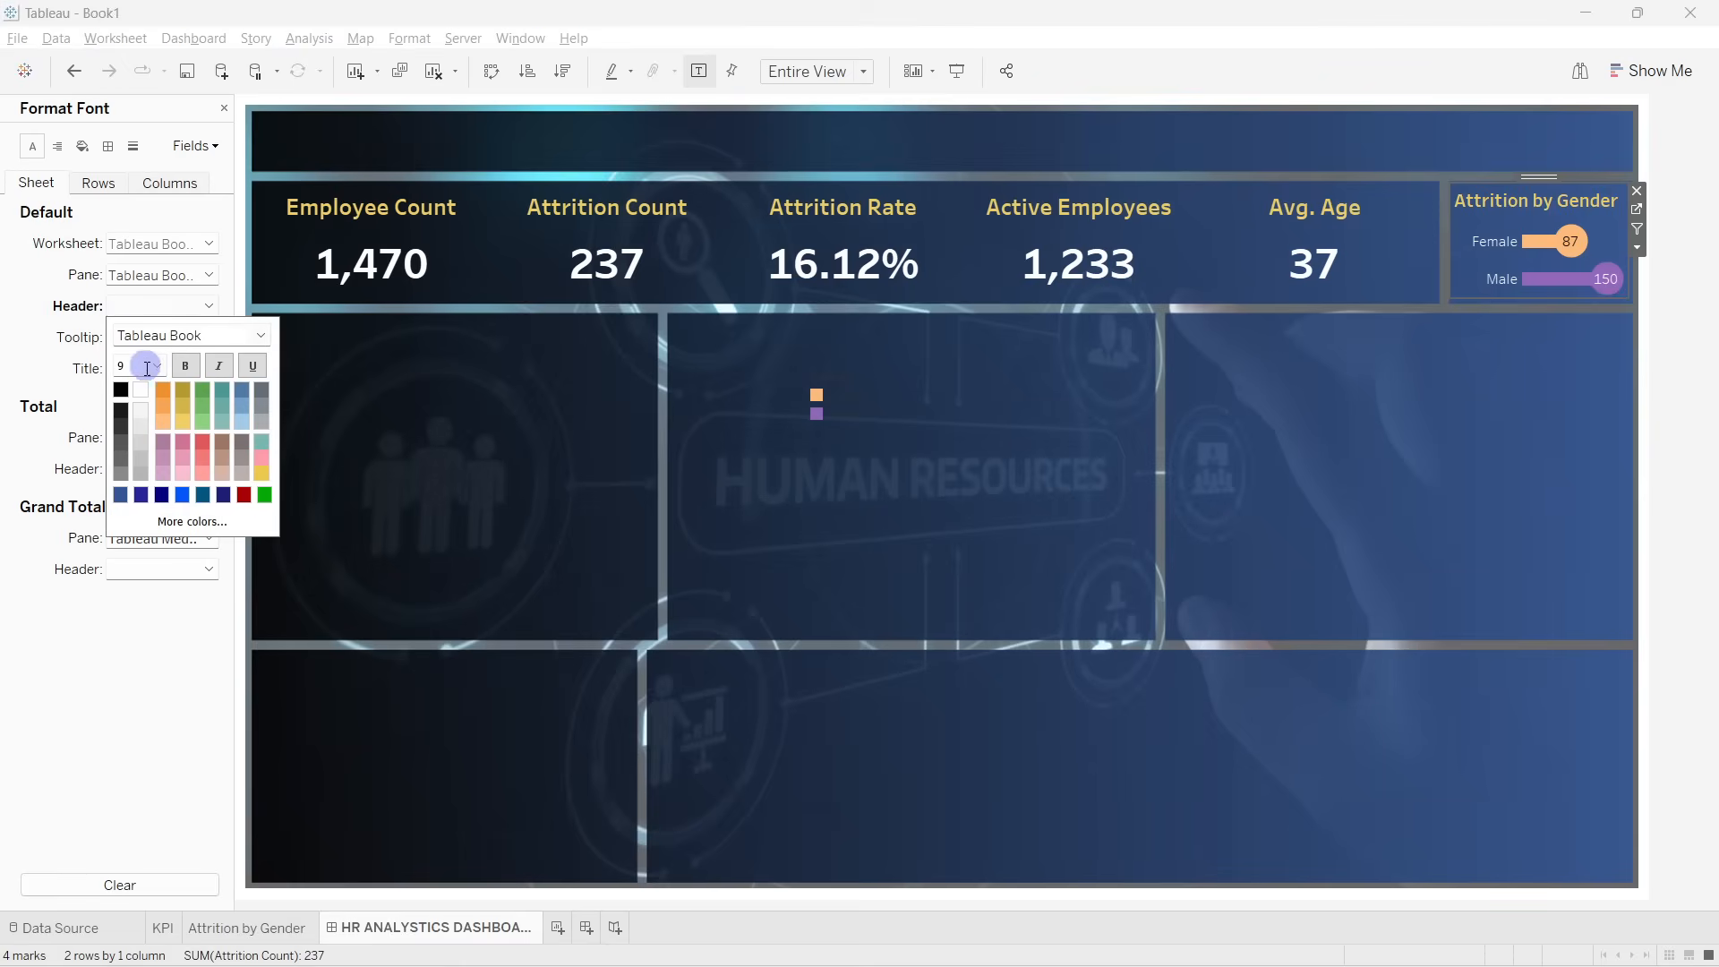
pyautogui.click(157, 376)
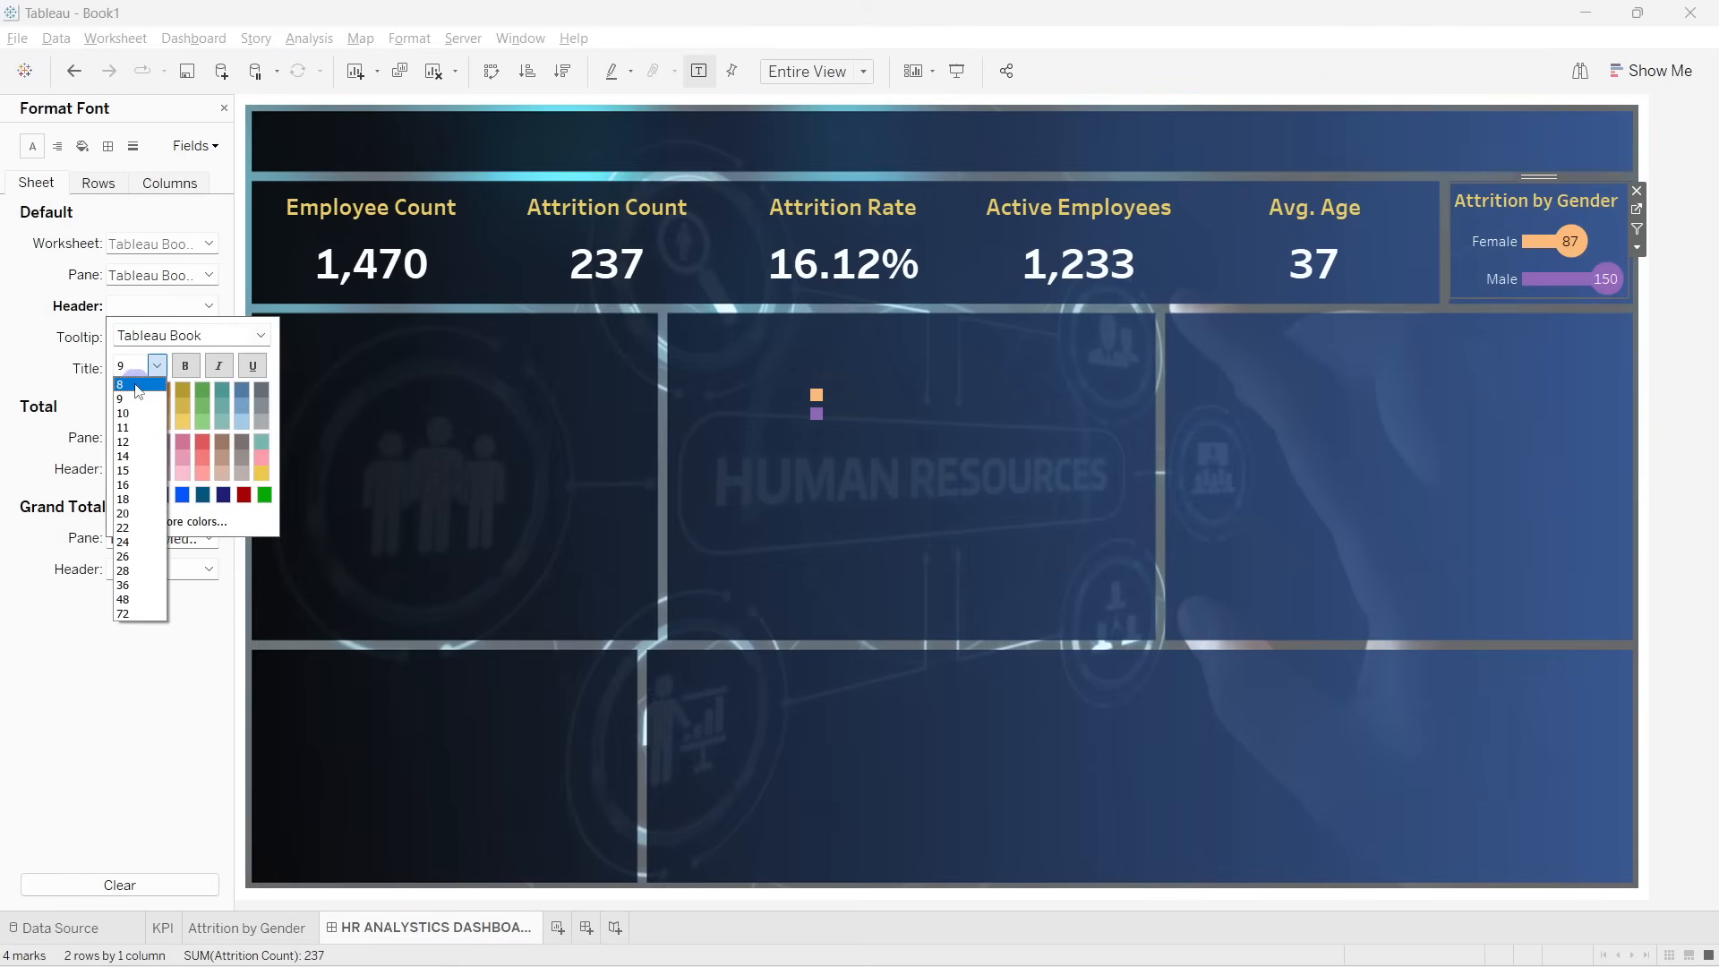
pyautogui.click(139, 391)
pyautogui.click(157, 365)
pyautogui.click(143, 391)
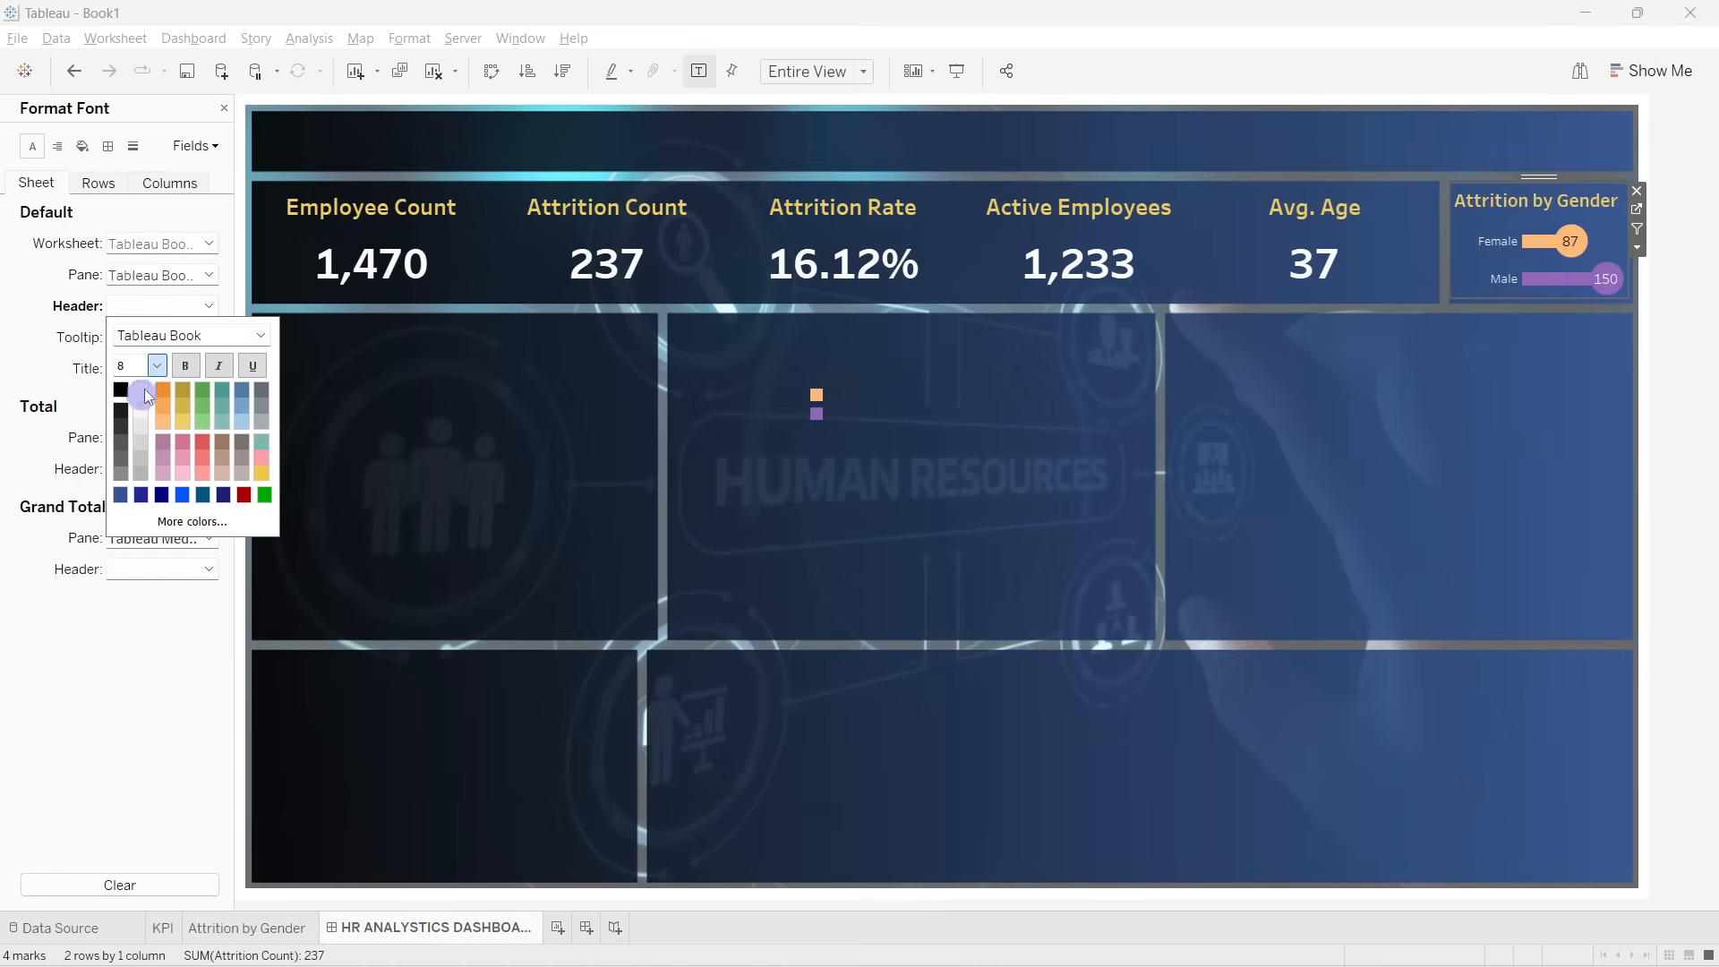
pyautogui.click(261, 335)
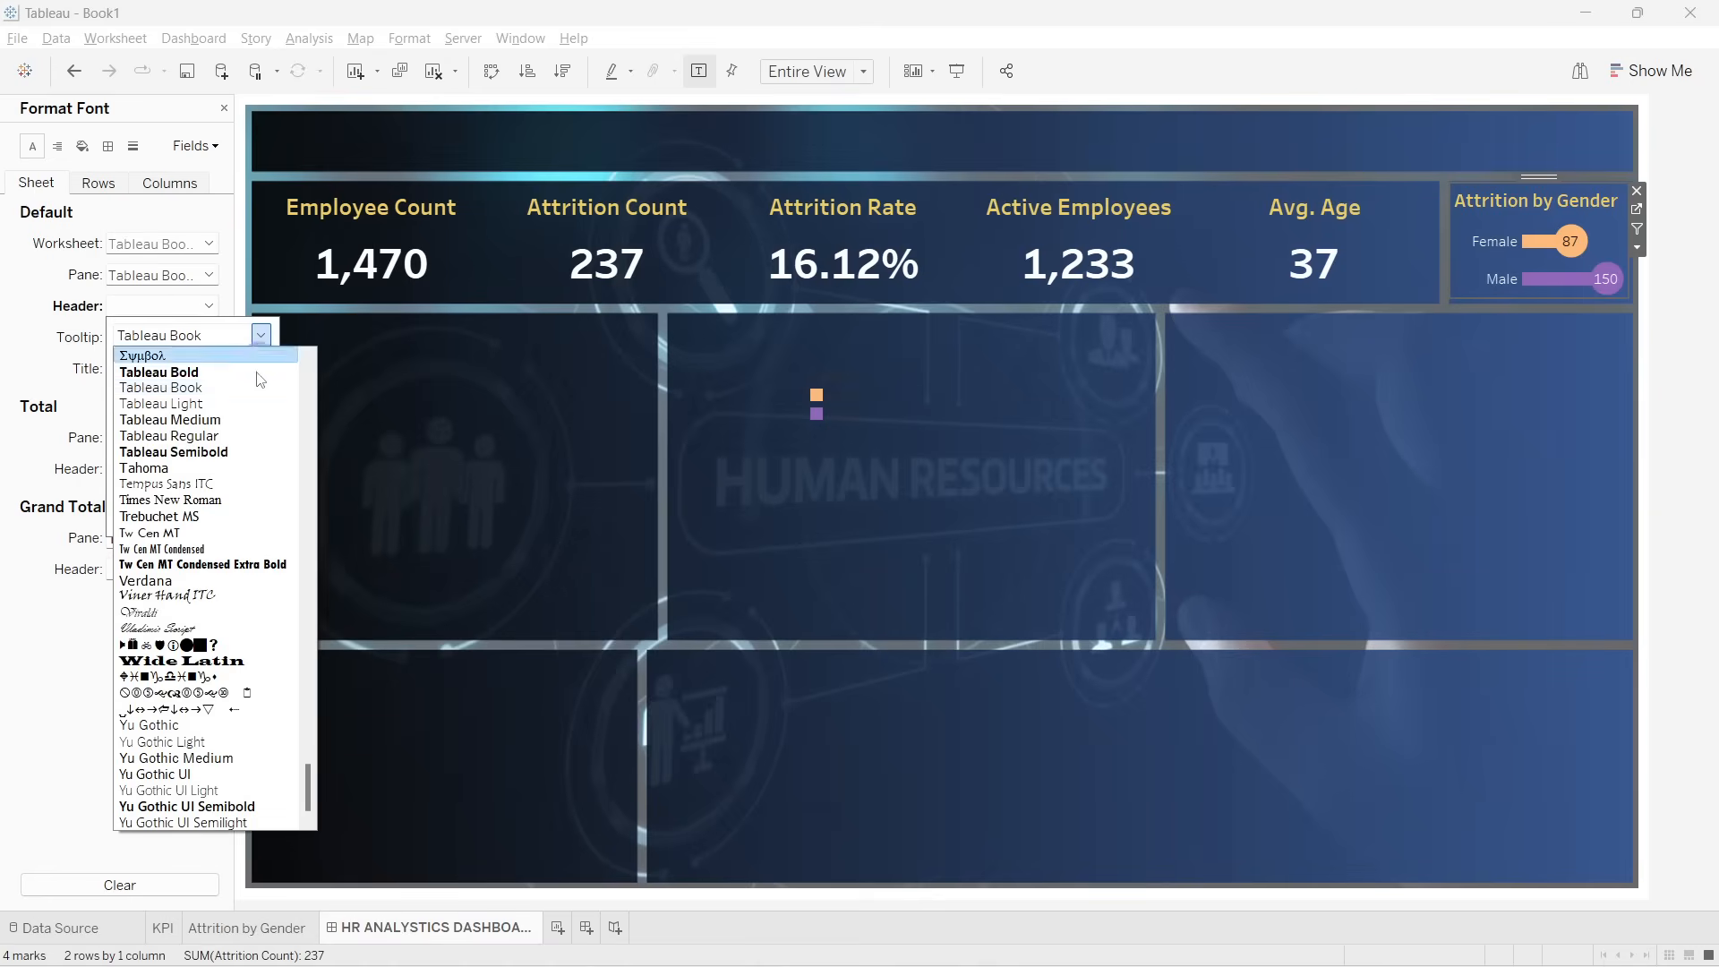
pyautogui.click(191, 416)
pyautogui.click(9, 626)
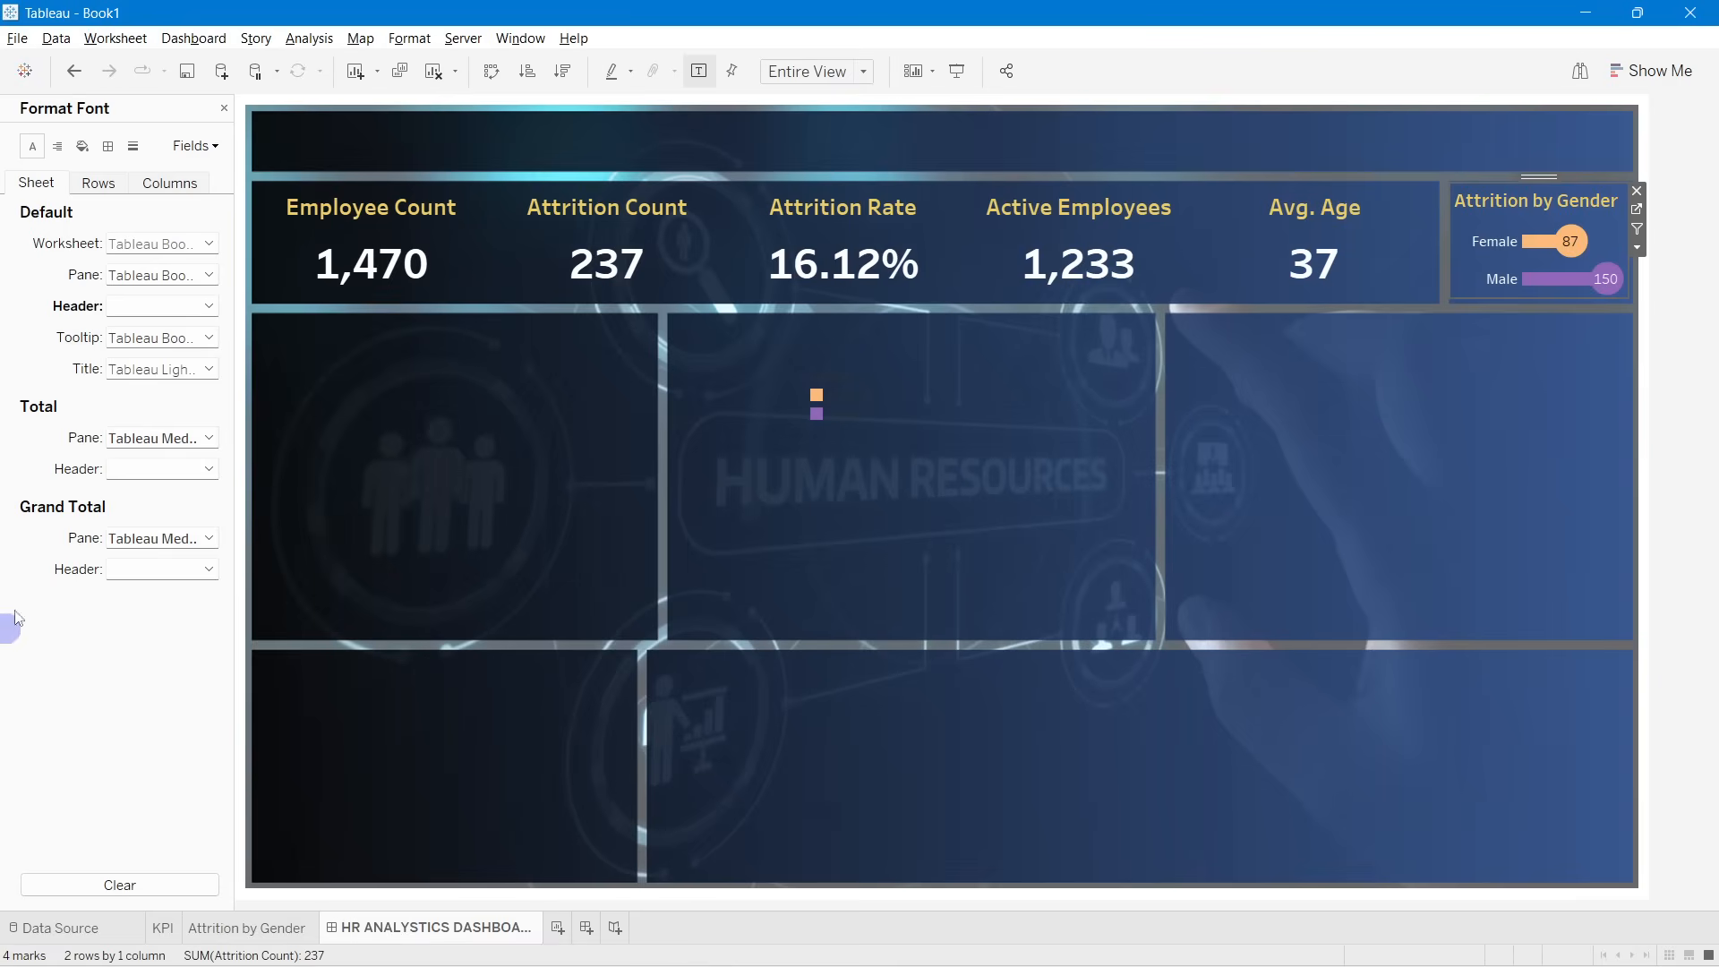
# Step: Close the font formatting options and remove the floating gender color legend from the dashboard
pyautogui.click(224, 108)
pyautogui.click(1705, 358)
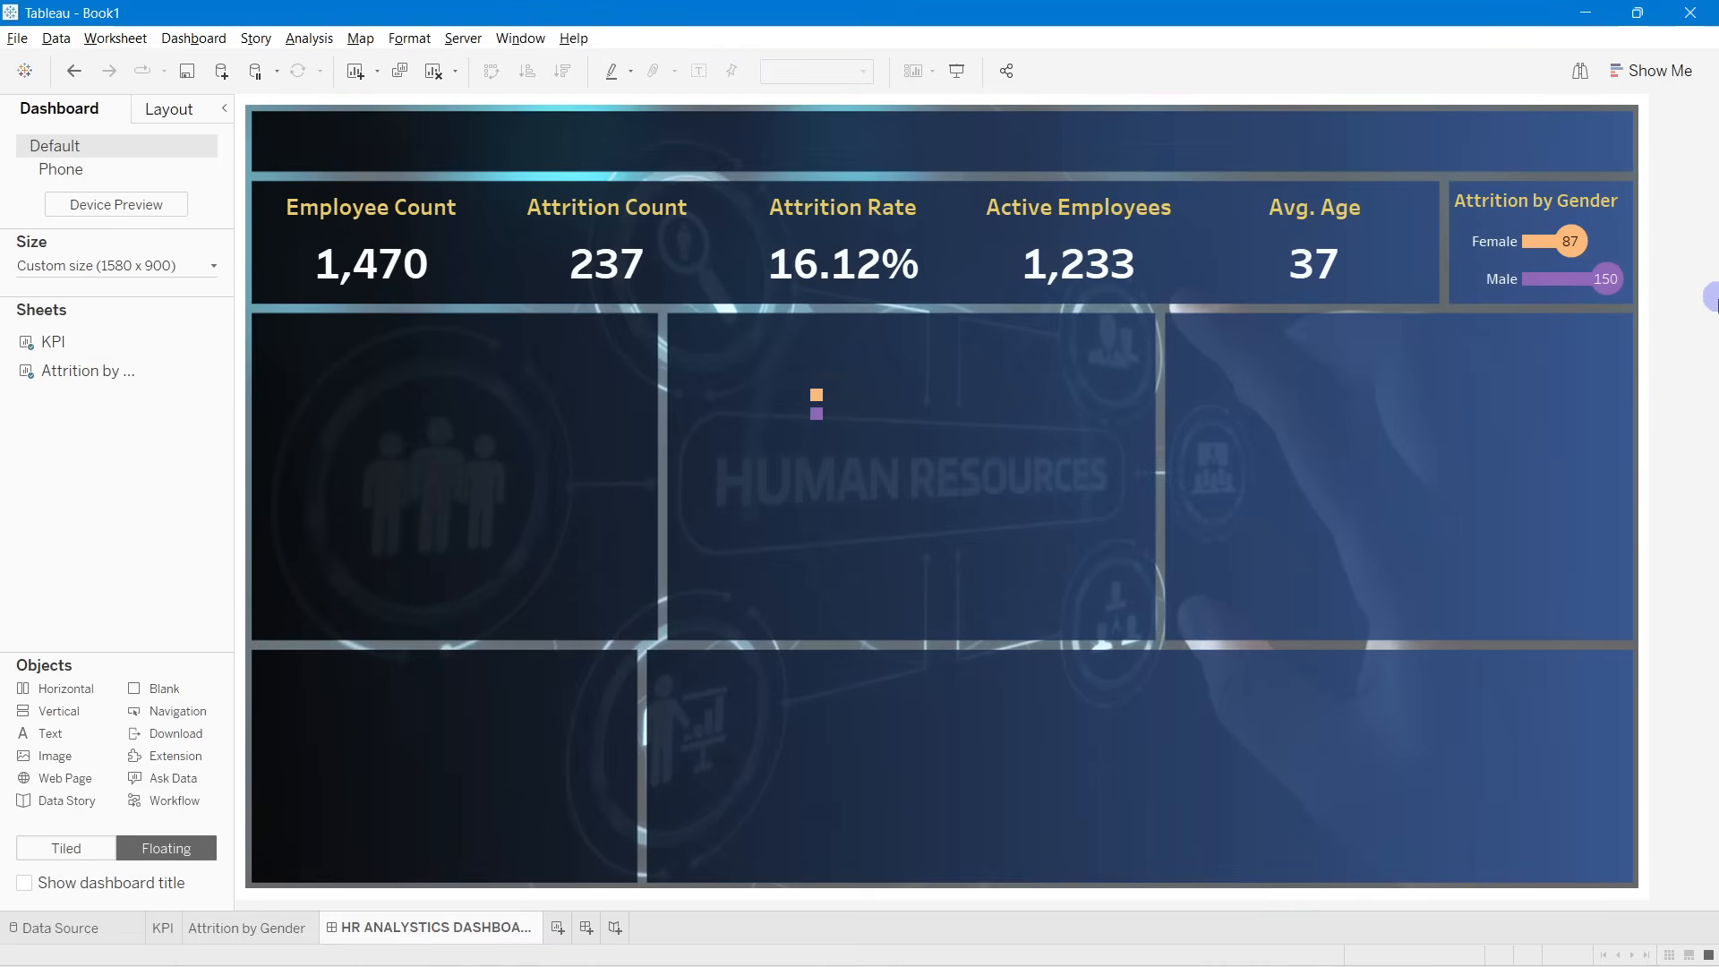
pyautogui.click(815, 403)
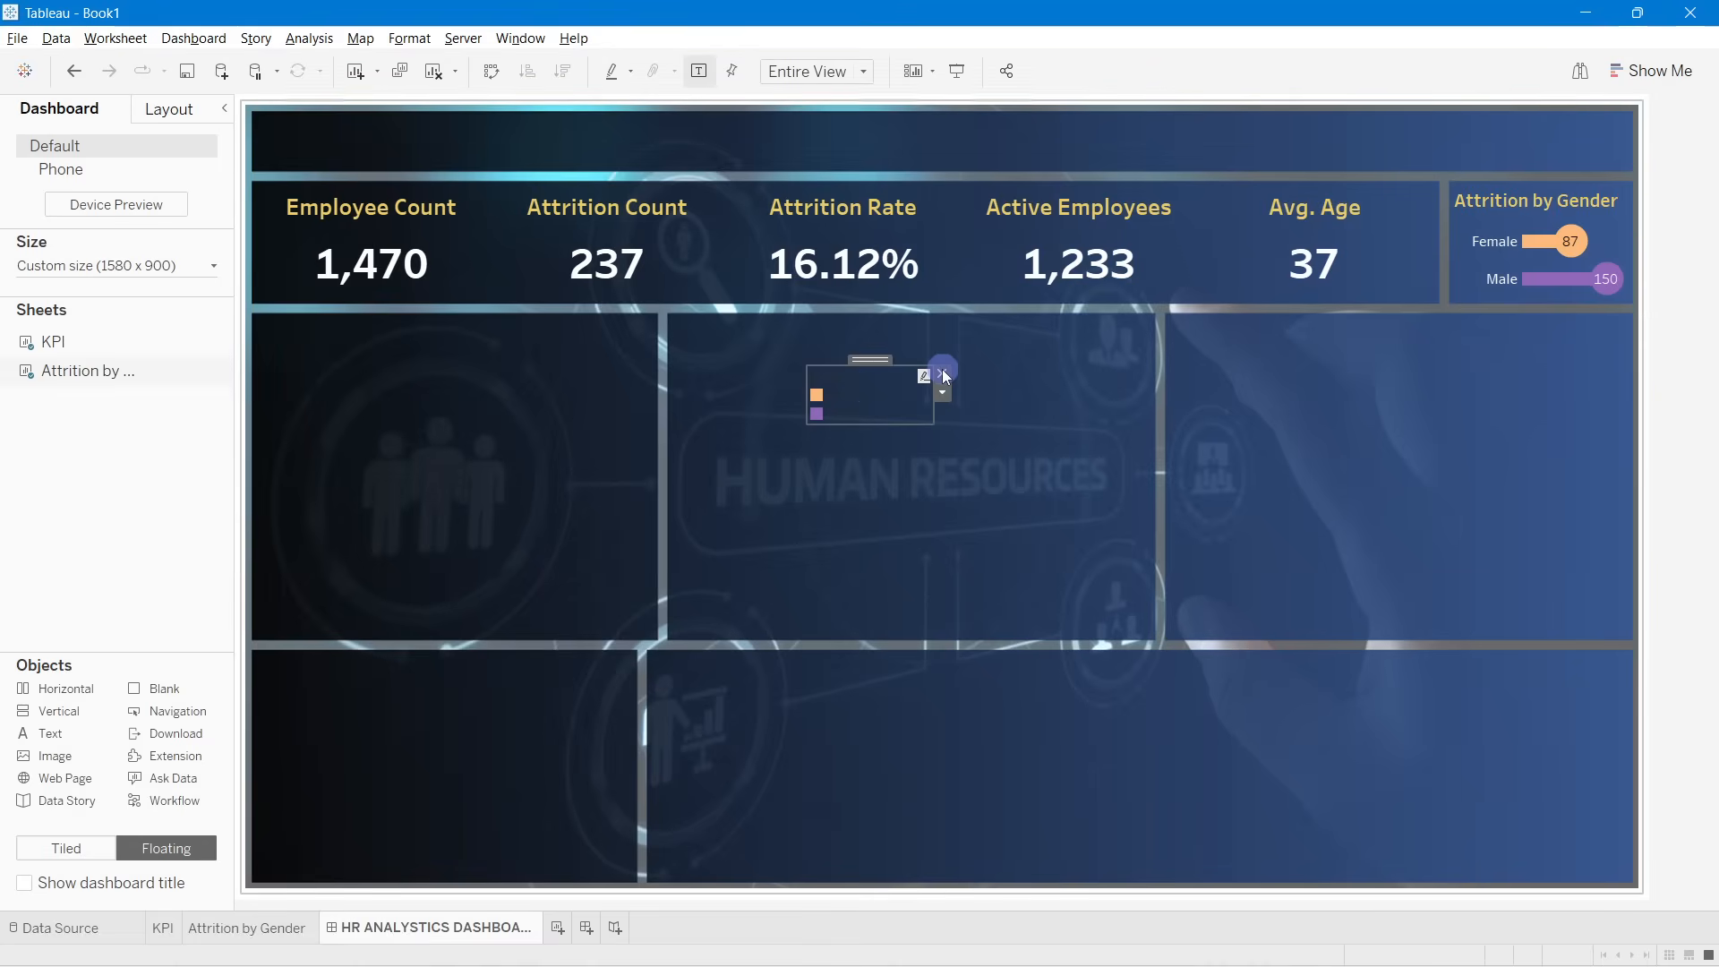
pyautogui.click(942, 373)
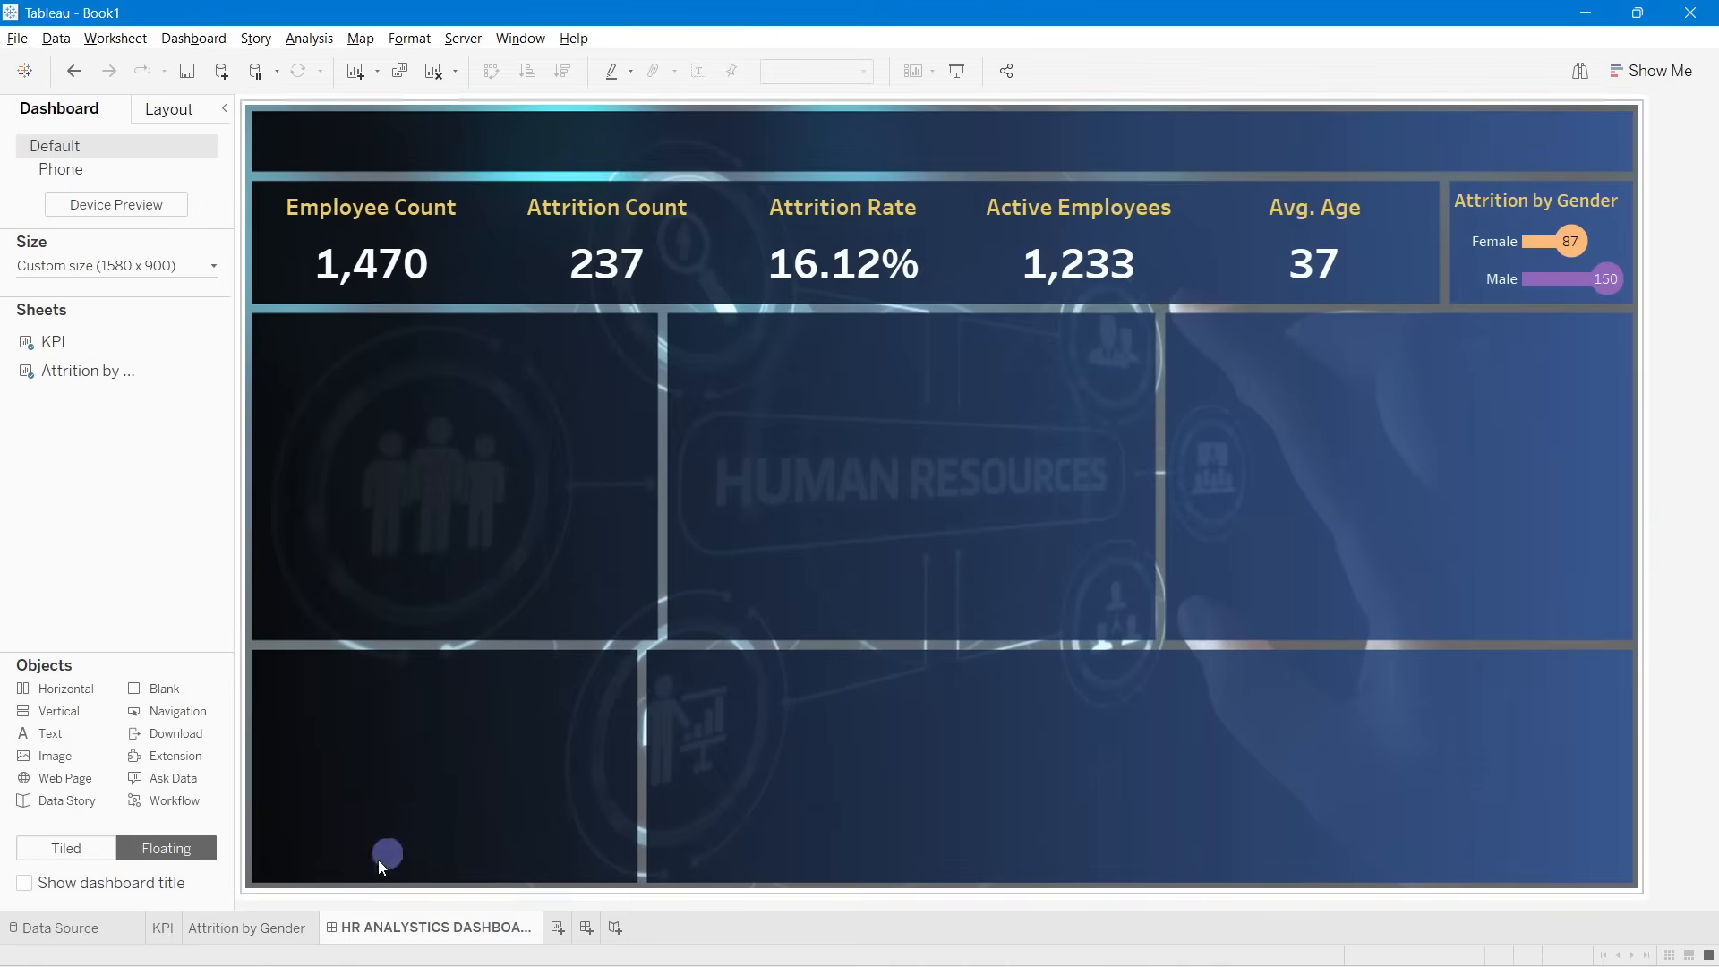
# Step: Add a floating text object reading HR ANALYTICS DASHBOARD and fit it into the empty banner above the KPIs
pyautogui.moveTo(41, 740); pyautogui.dragTo(336, 453)
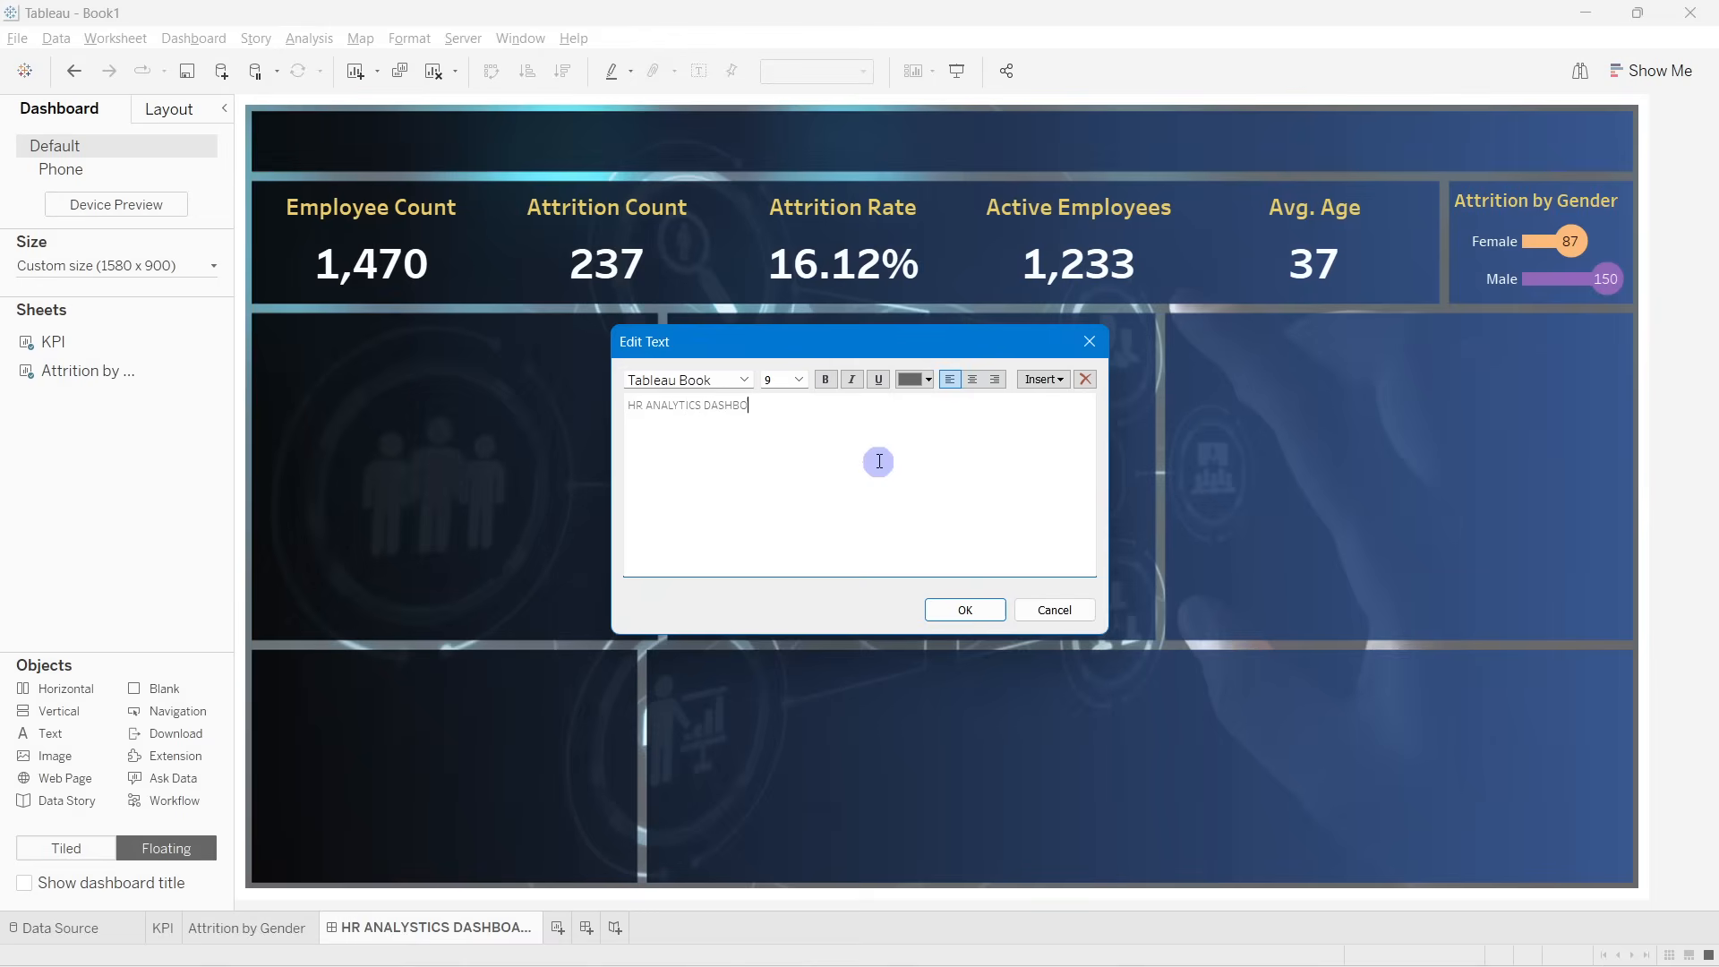
pyautogui.click(967, 607)
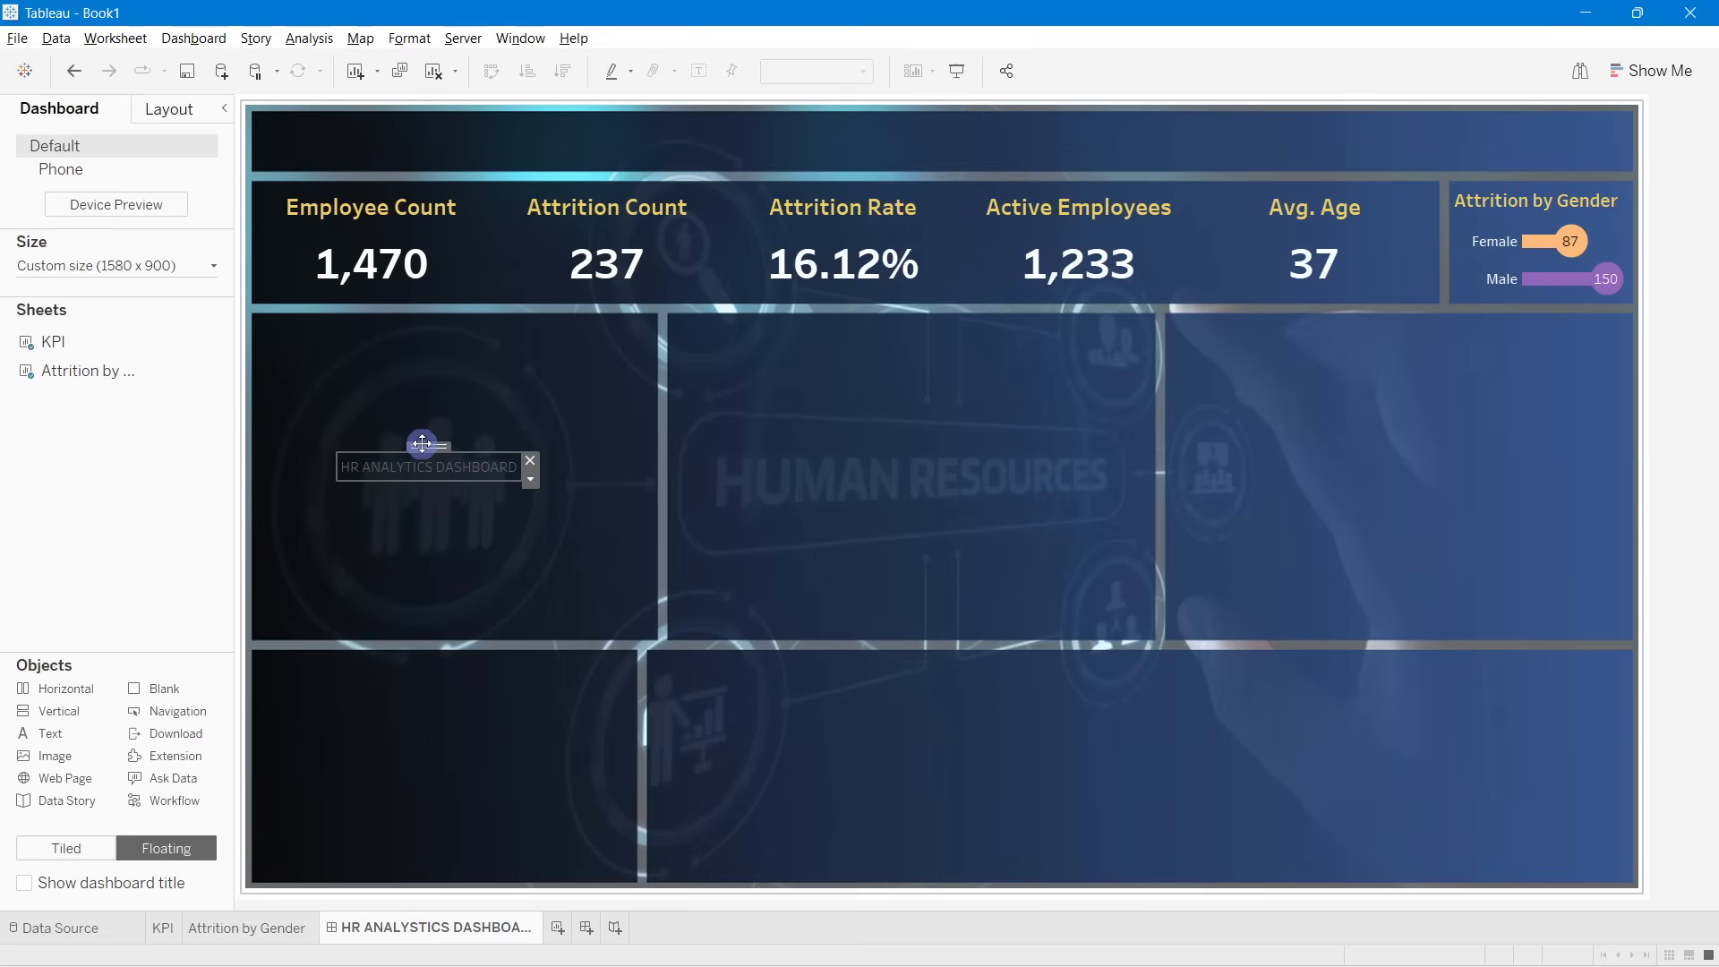
pyautogui.moveTo(422, 443); pyautogui.dragTo(1009, 138)
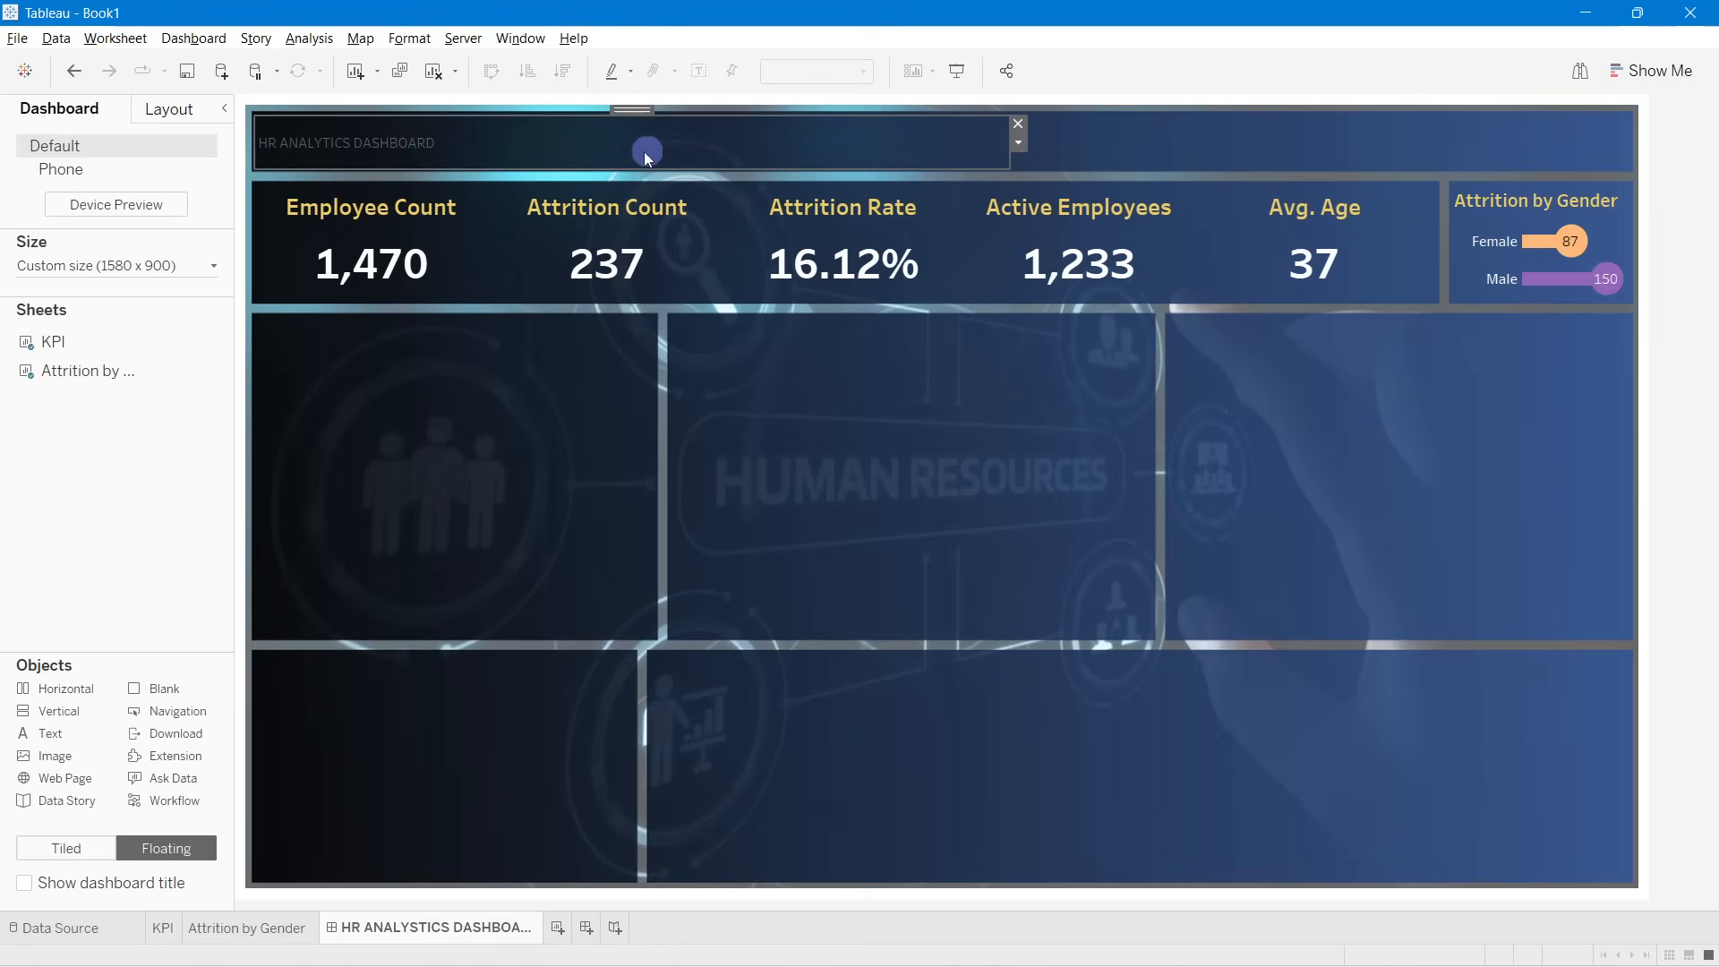
# Step: Format the dashboard title text as Tableau Bold, white, size 36
pyautogui.doubleClick(646, 154)
pyautogui.moveTo(770, 405); pyautogui.dragTo(626, 405)
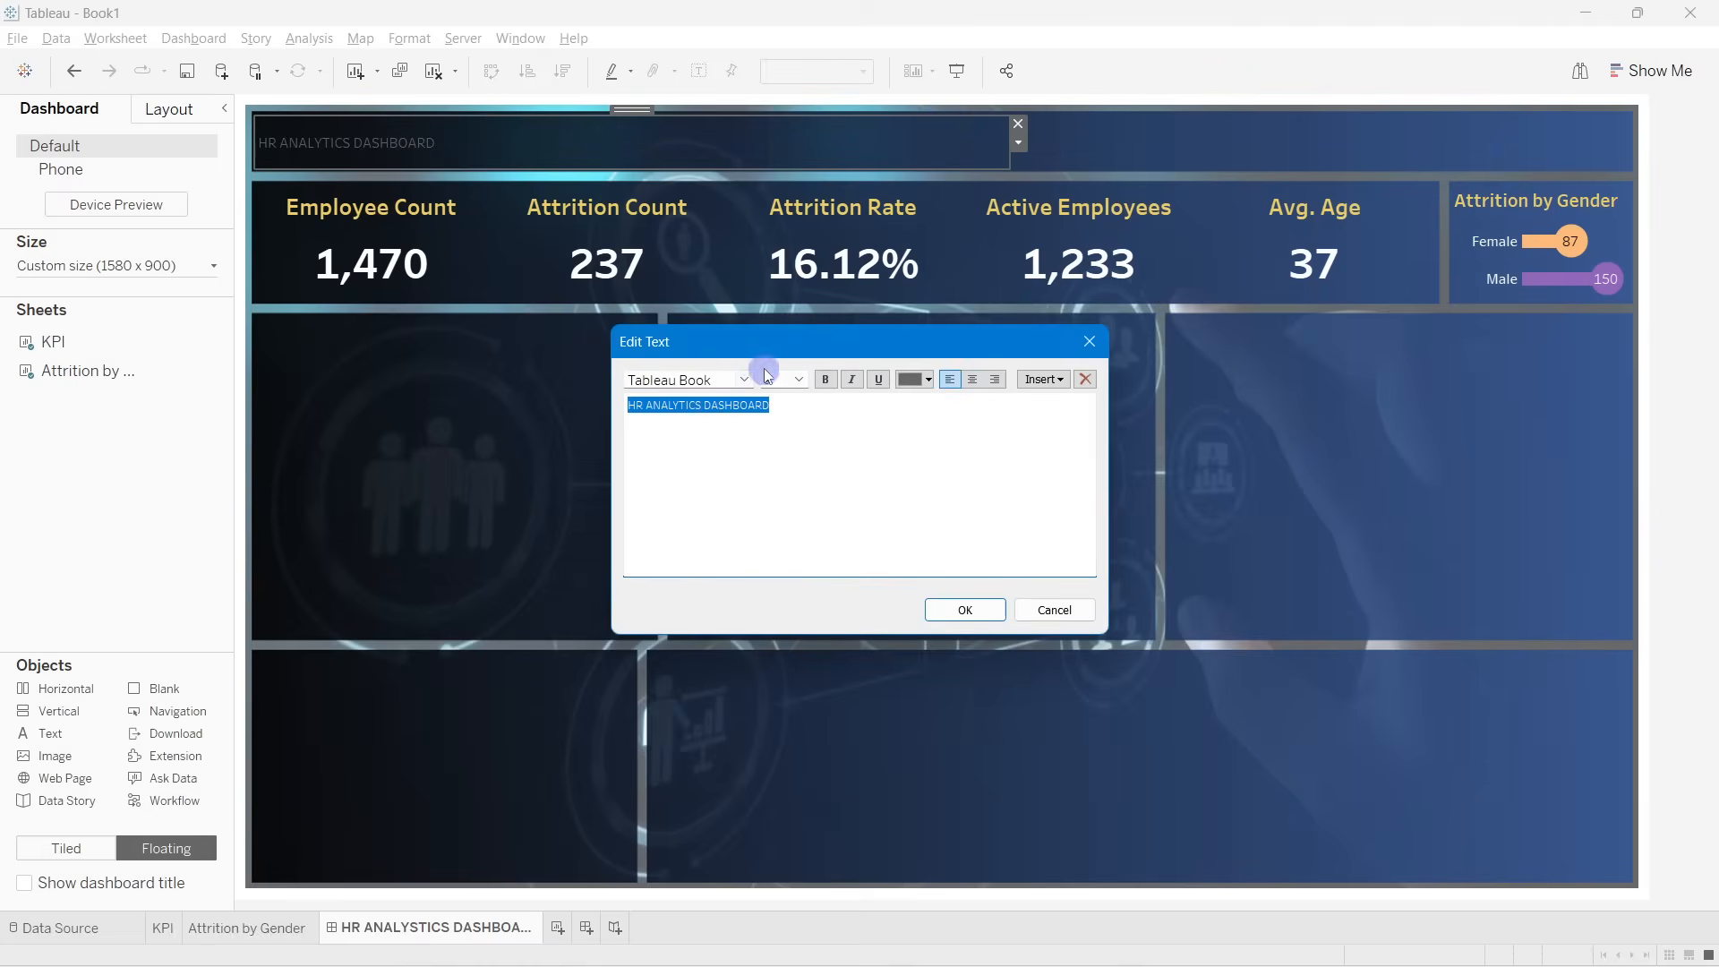
pyautogui.click(744, 380)
pyautogui.click(721, 416)
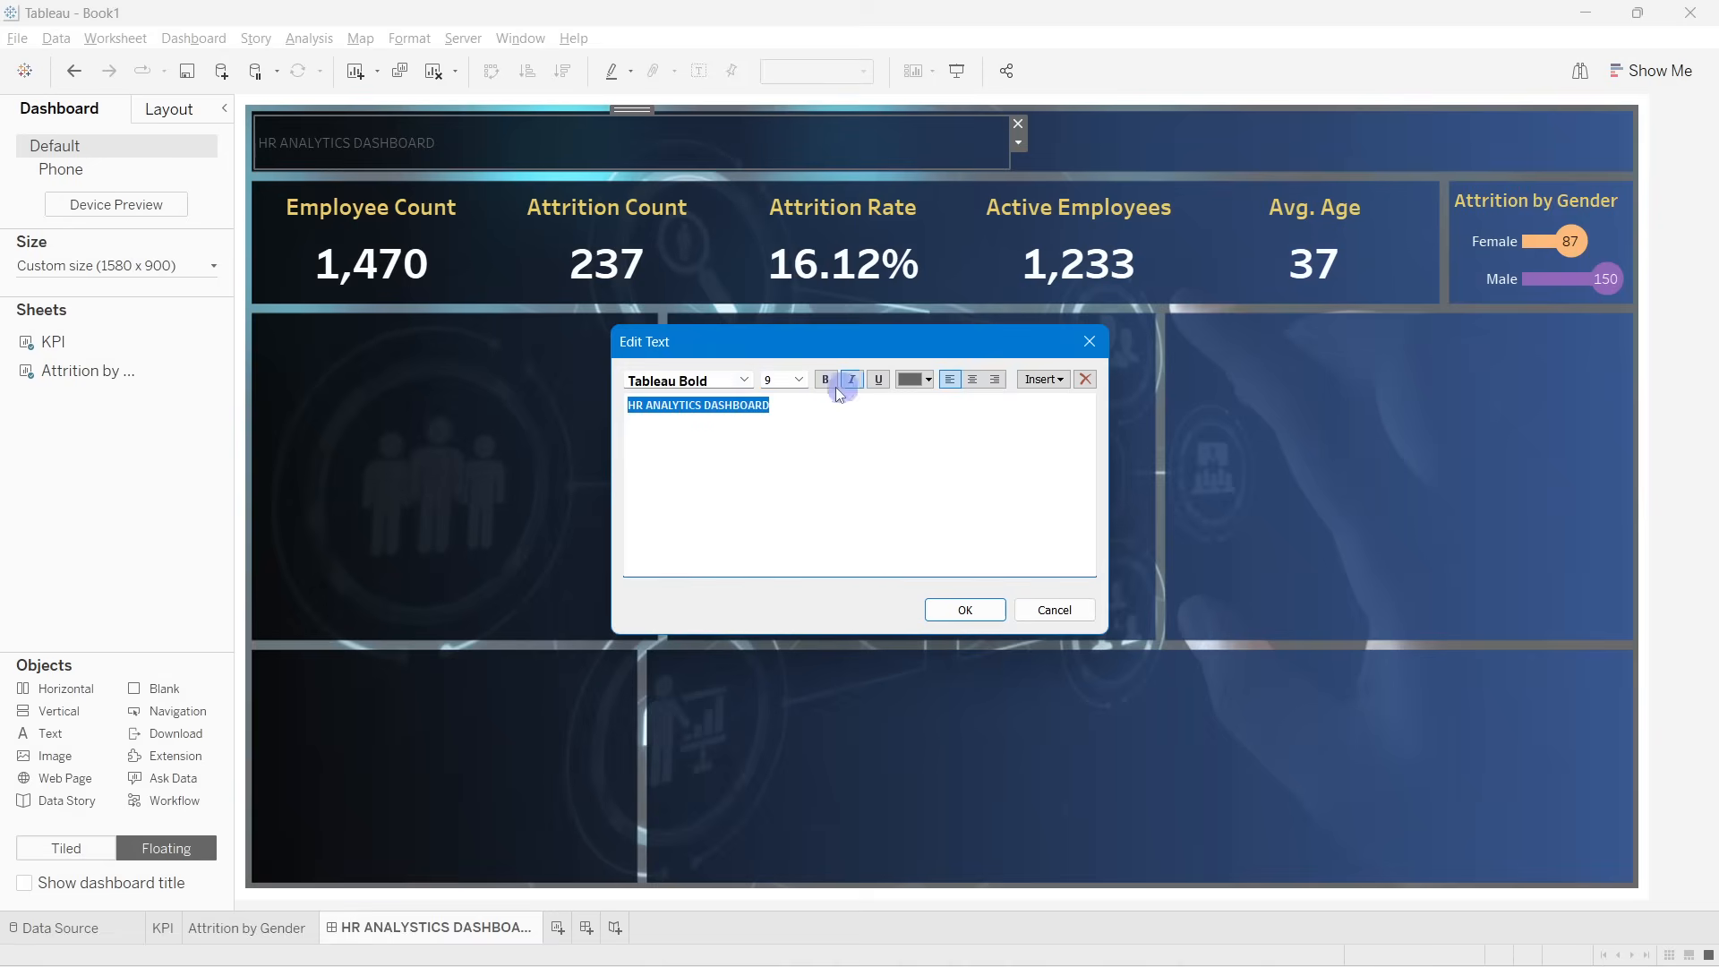
pyautogui.click(929, 380)
pyautogui.click(931, 403)
pyautogui.click(801, 380)
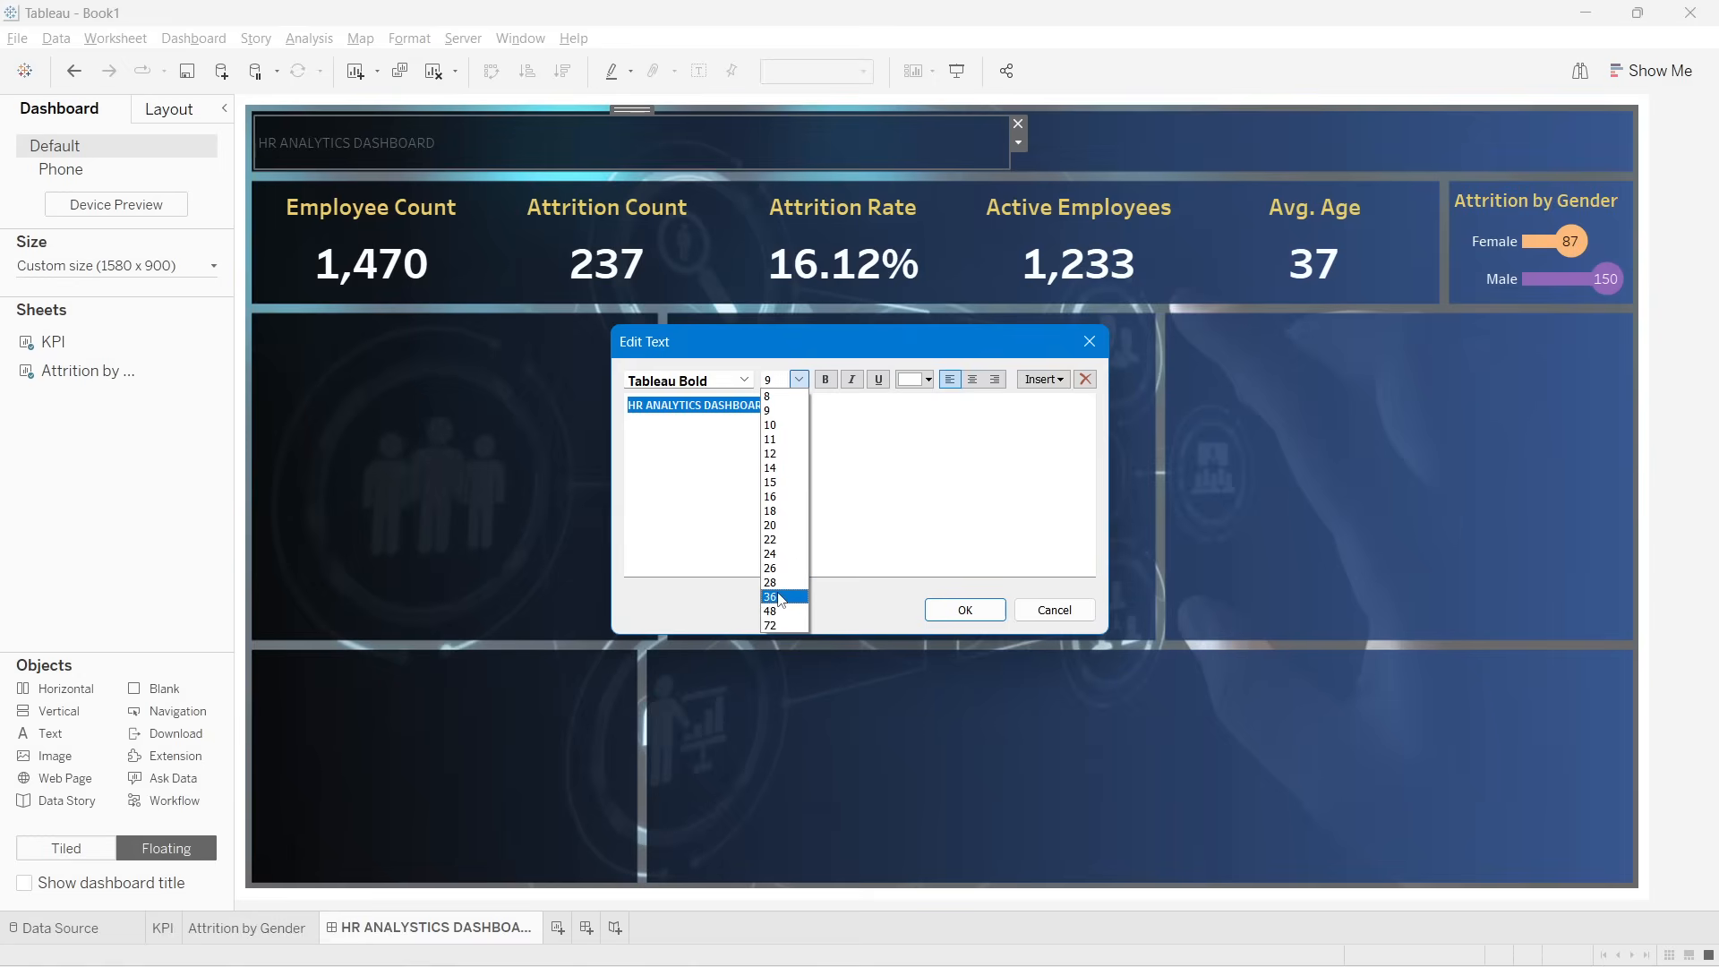
pyautogui.click(784, 592)
pyautogui.click(961, 609)
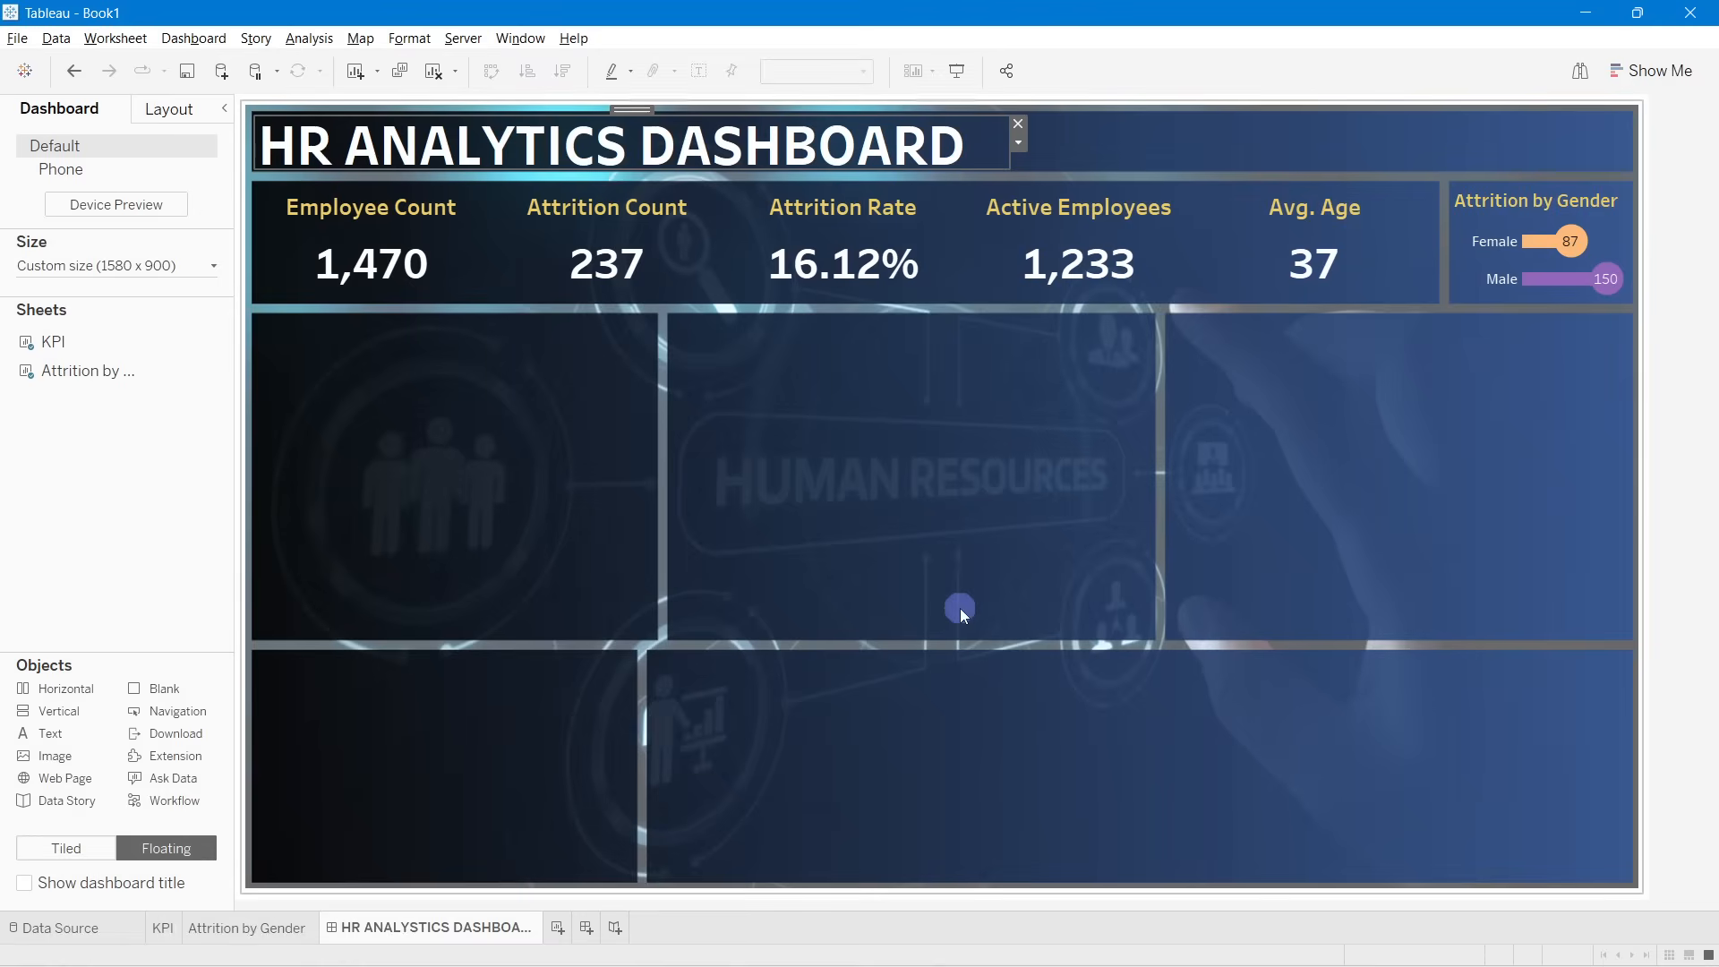
# Step: Nudge the dashboard title slightly up and to the left within its banner and deselect it
pyautogui.moveTo(547, 170); pyautogui.dragTo(547, 168)
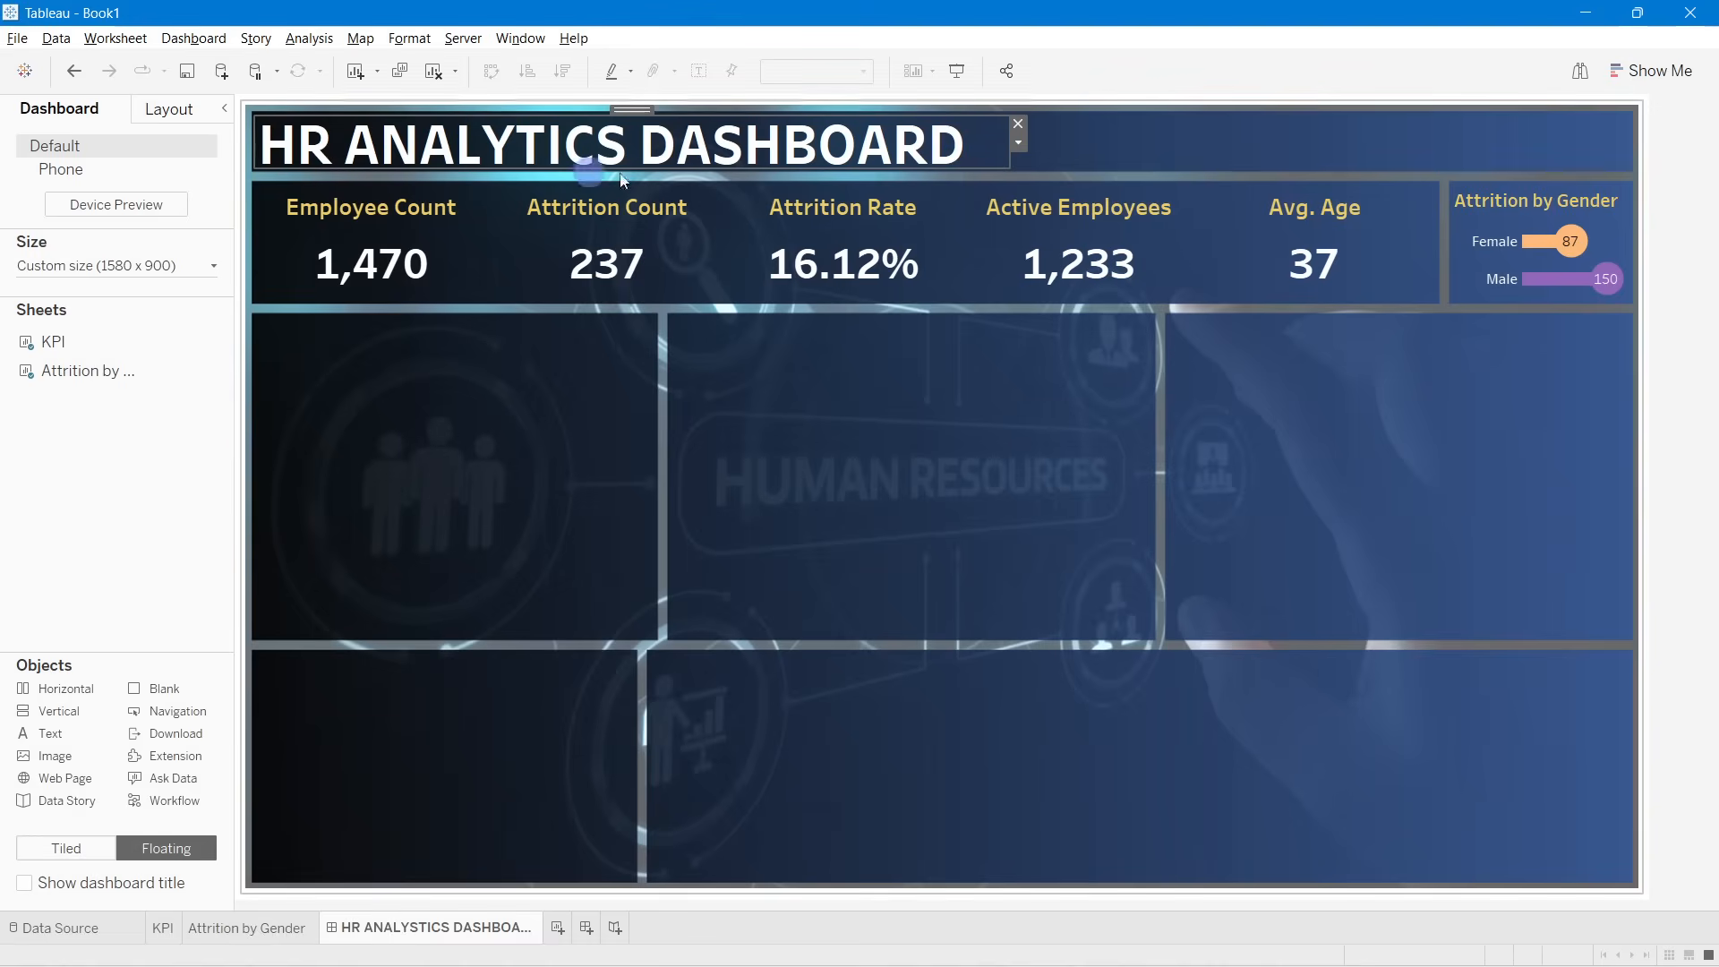
pyautogui.click(120, 452)
pyautogui.click(553, 132)
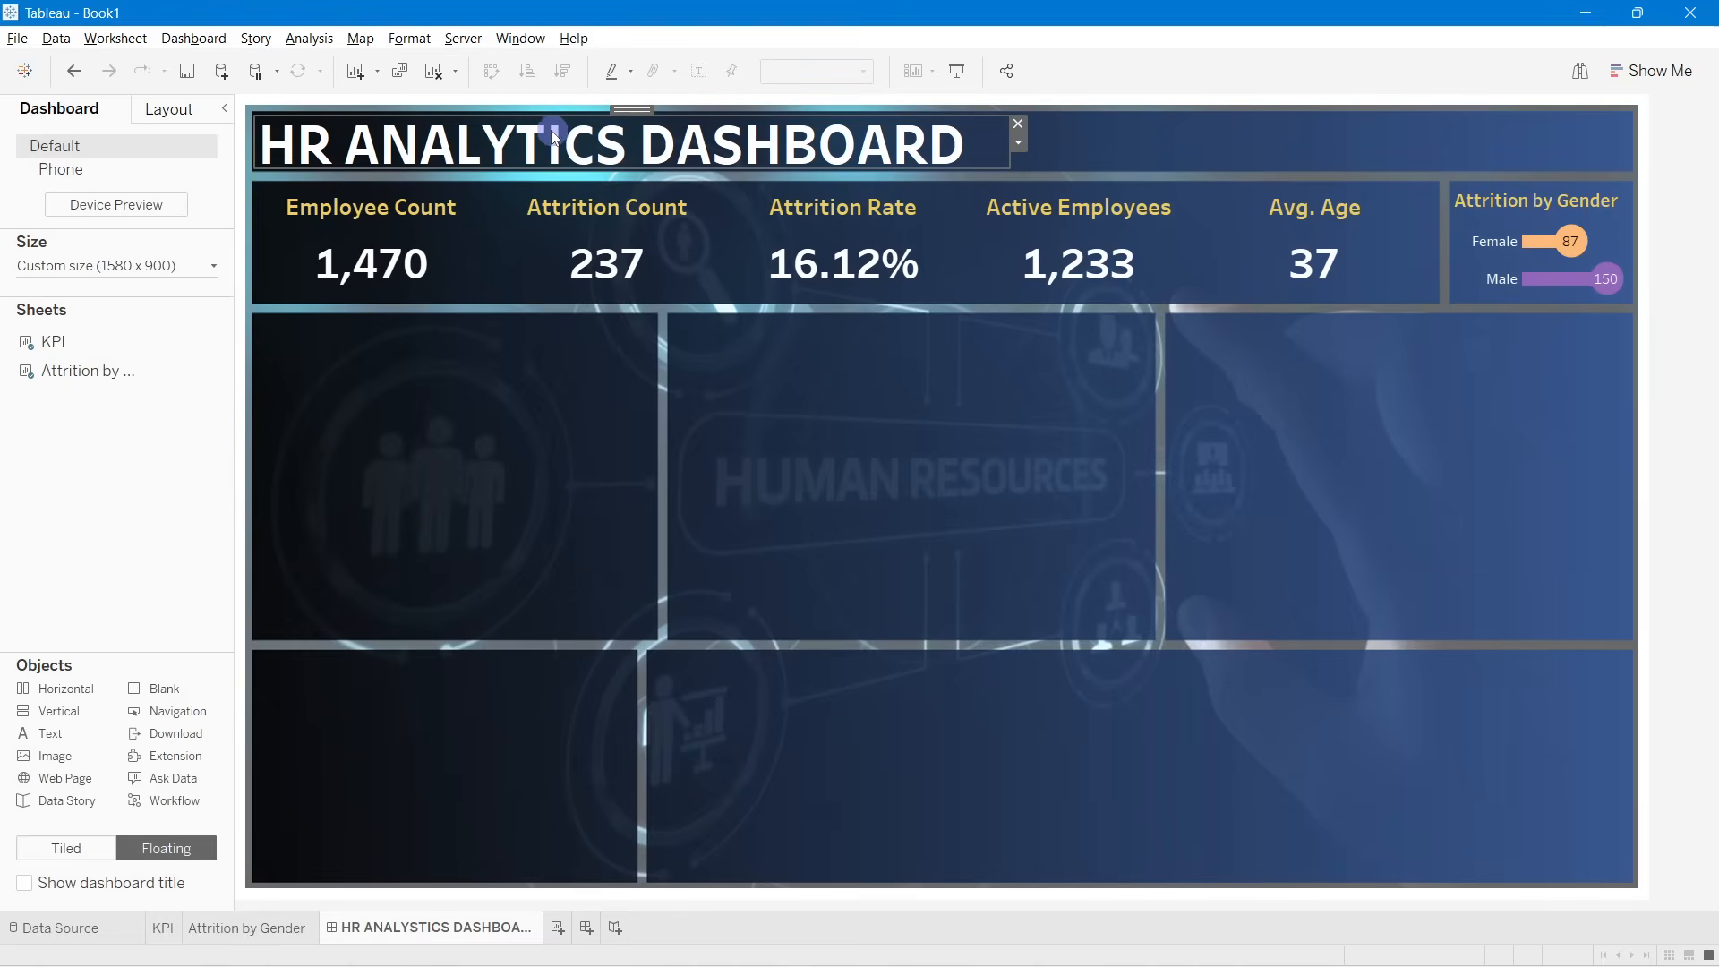
pyautogui.moveTo(620, 108); pyautogui.dragTo(616, 104)
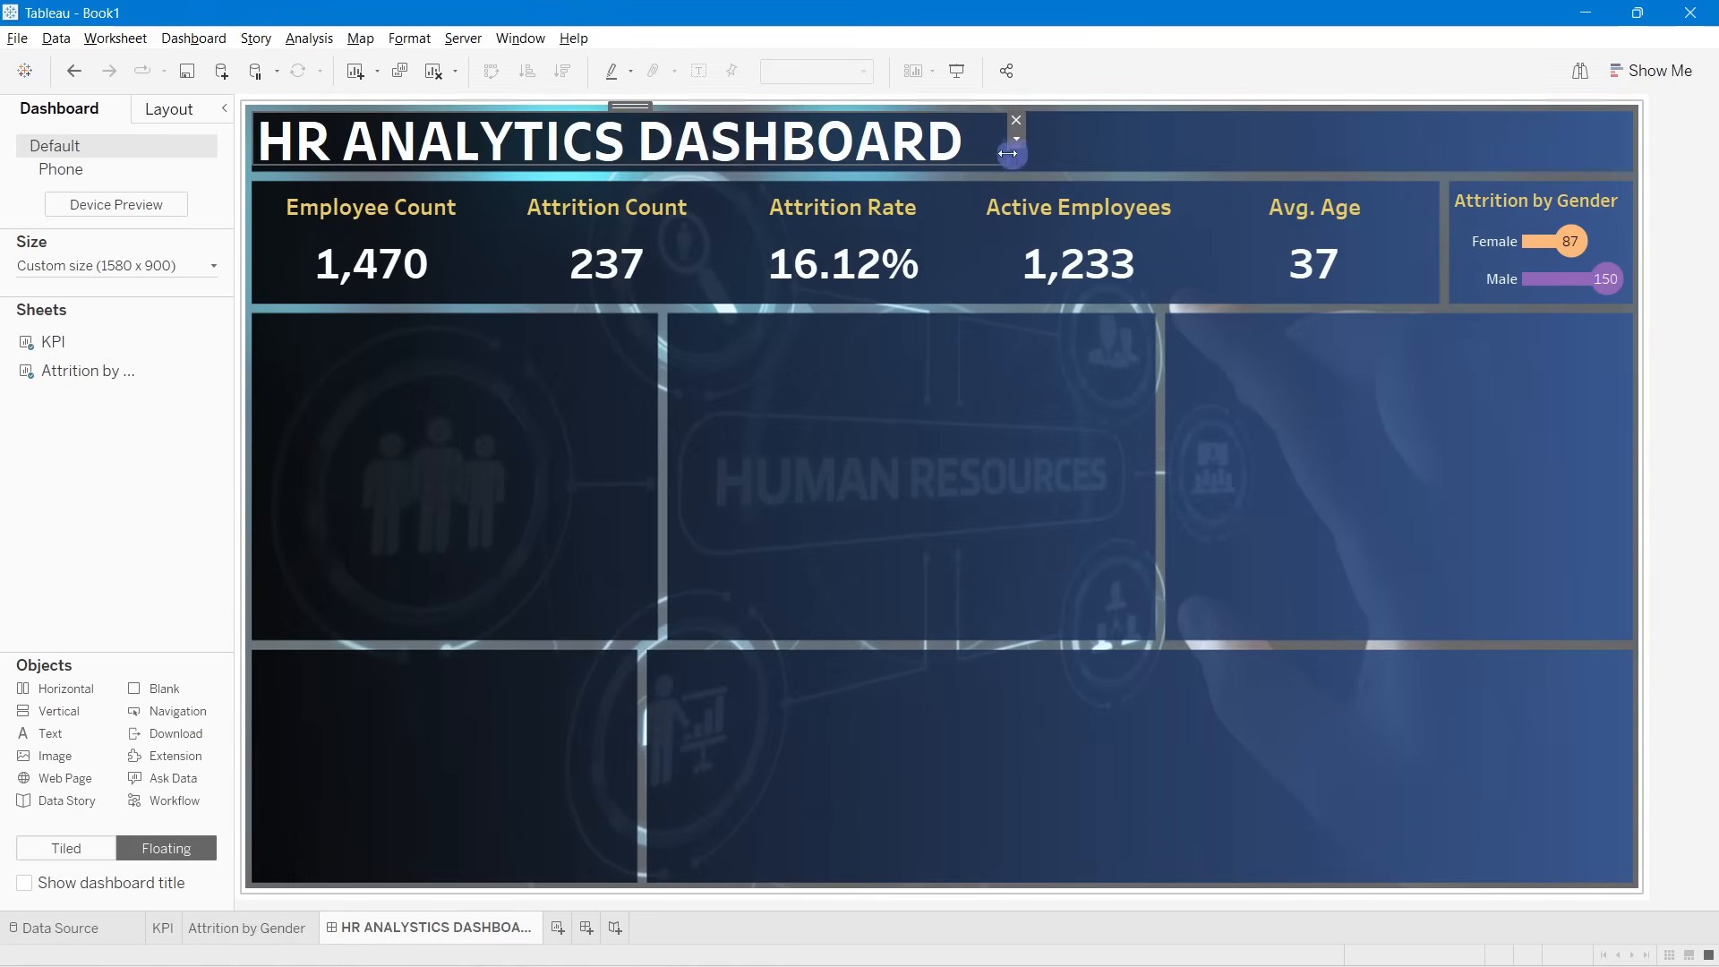
pyautogui.doubleClick(981, 144)
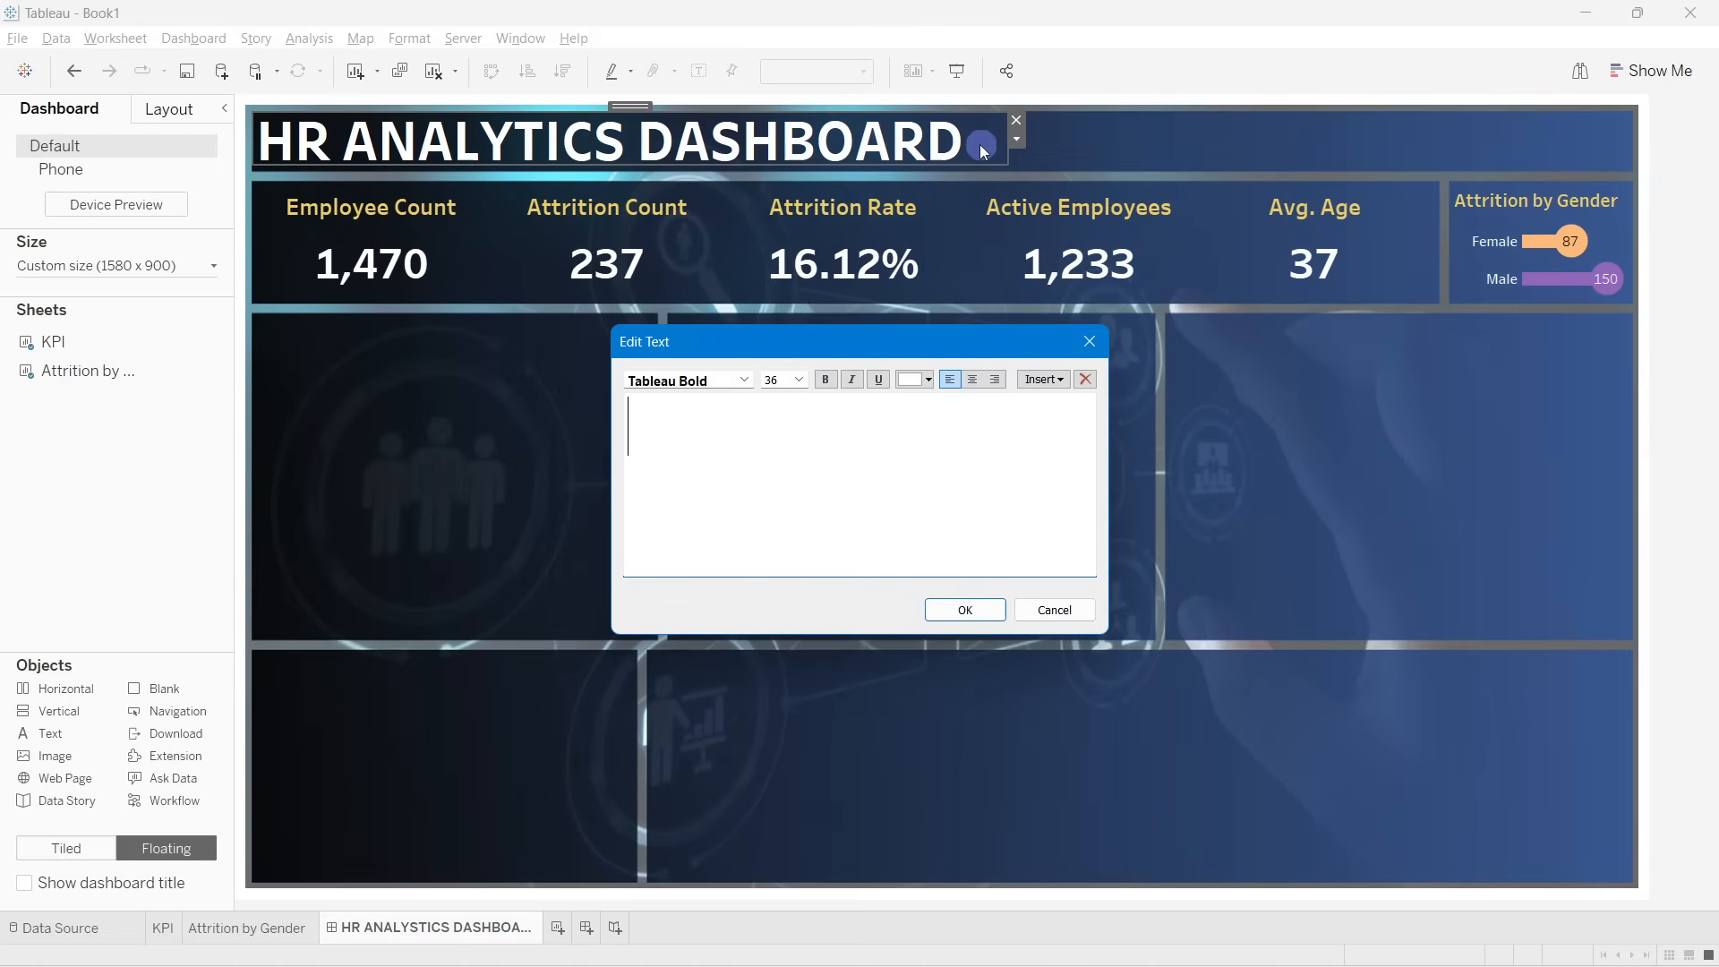
pyautogui.click(1089, 341)
pyautogui.click(1673, 259)
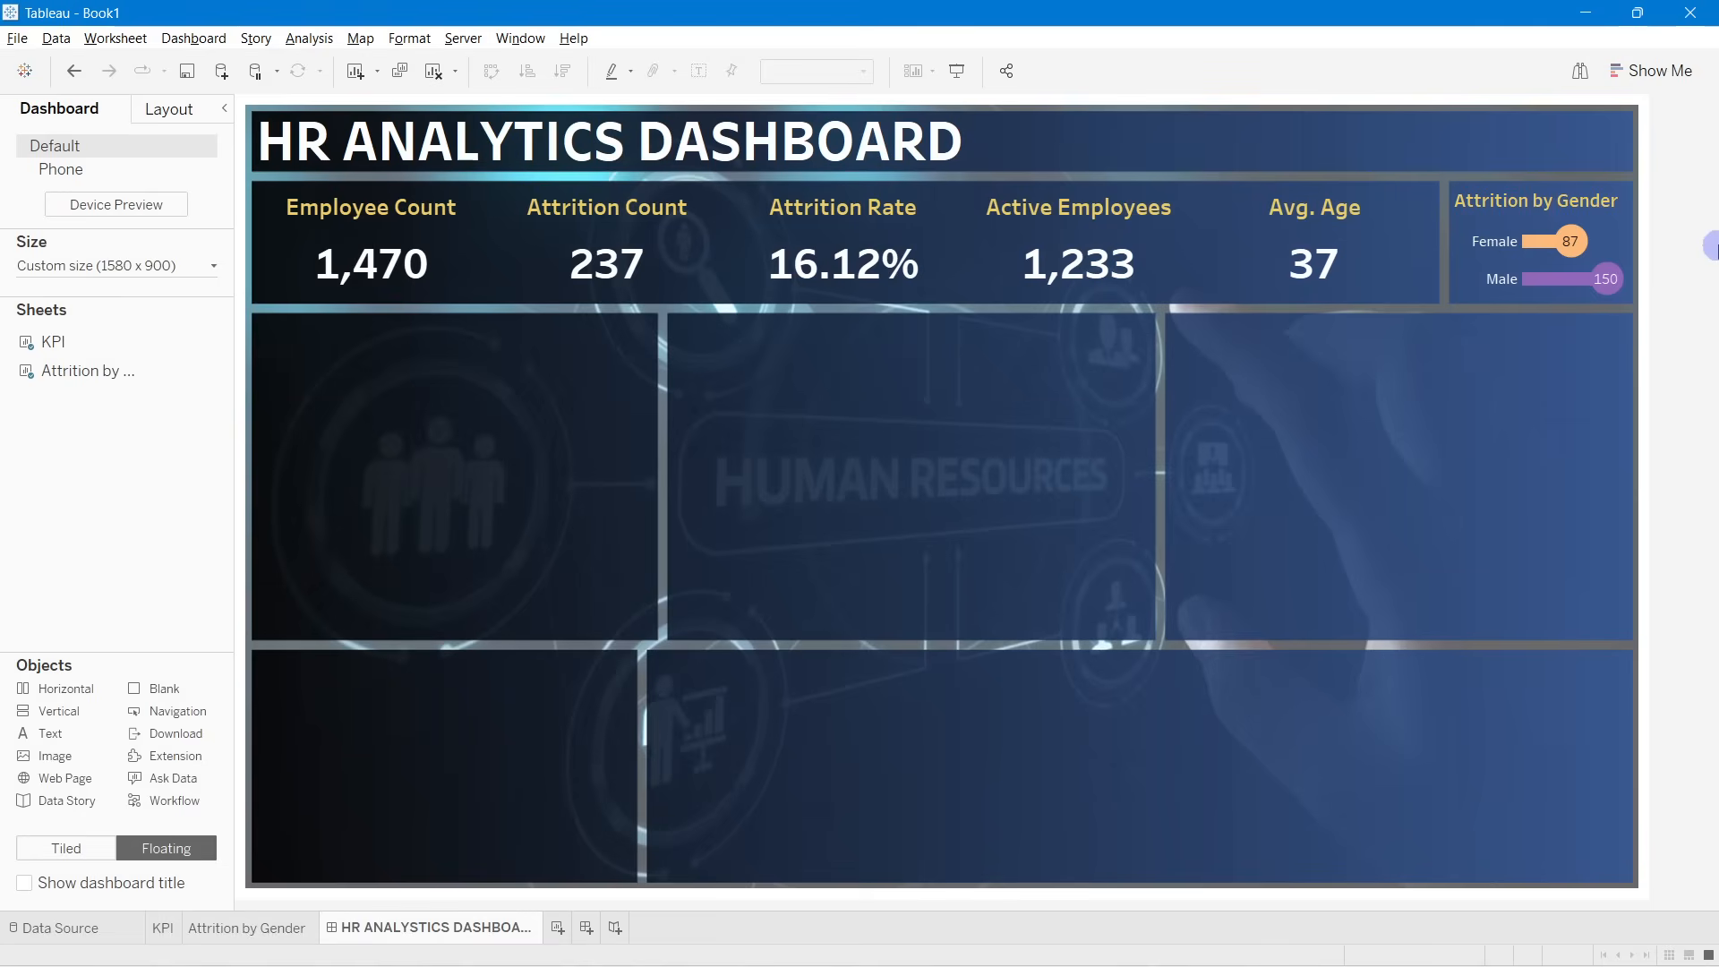
# Step: Go from the dashboard's Attrition by Gender view to its source worksheet
pyautogui.moveTo(1576, 240)
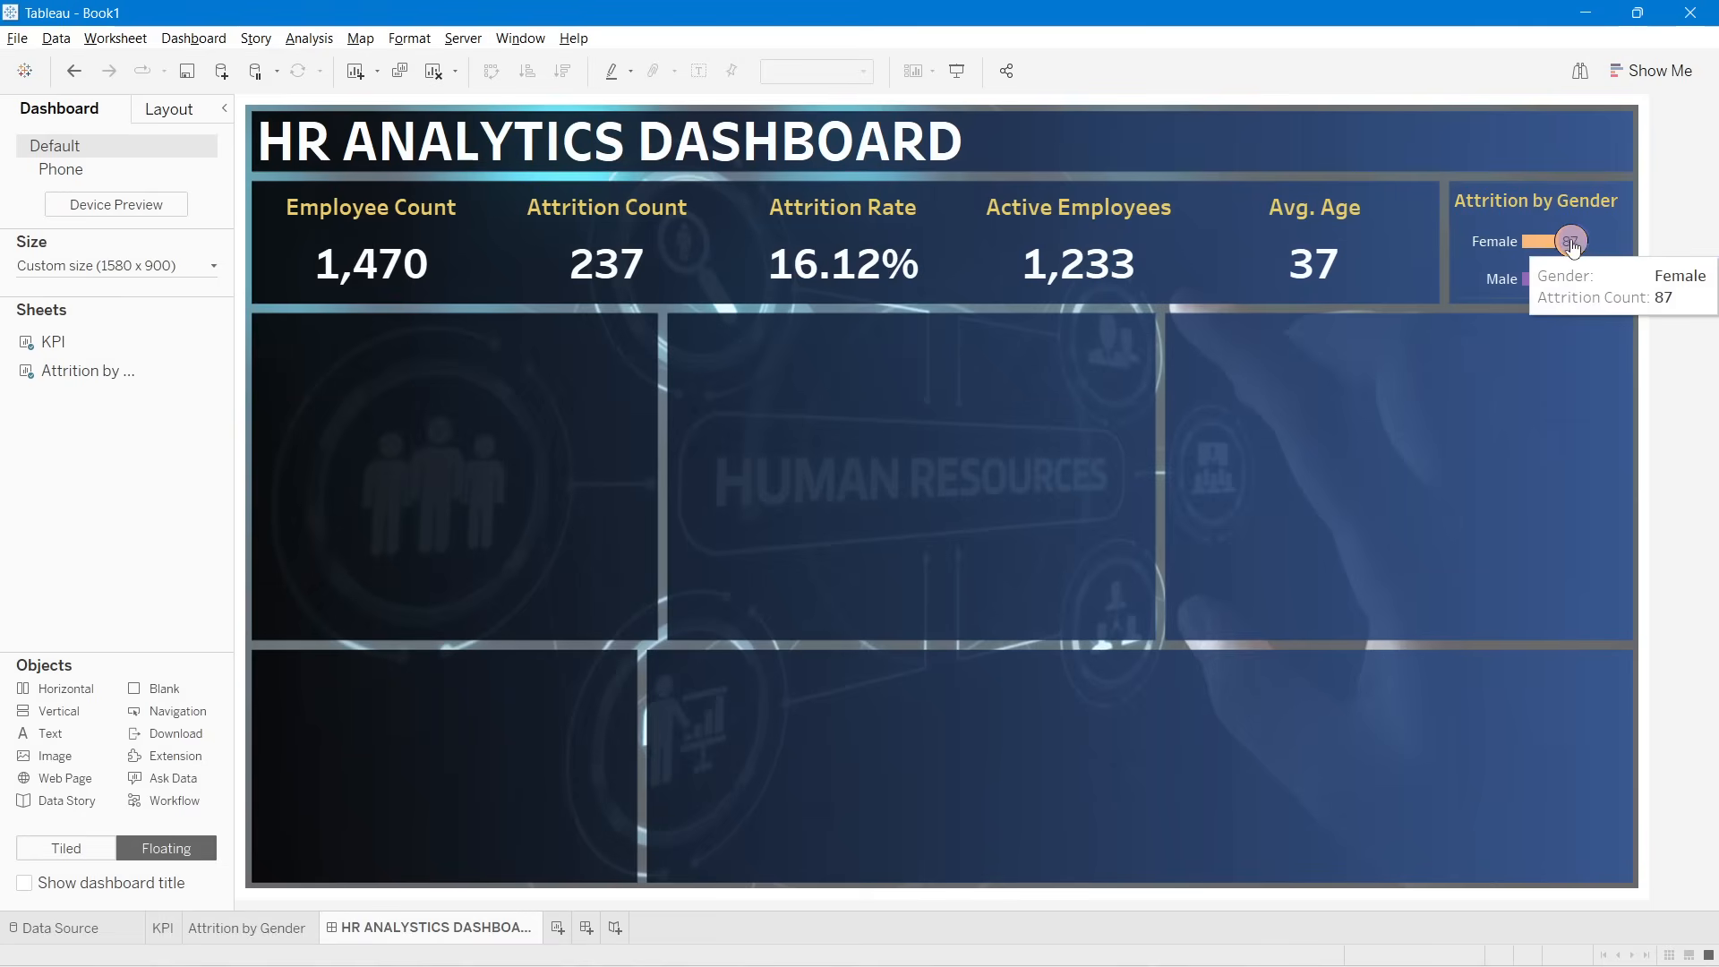
pyautogui.click(1604, 227)
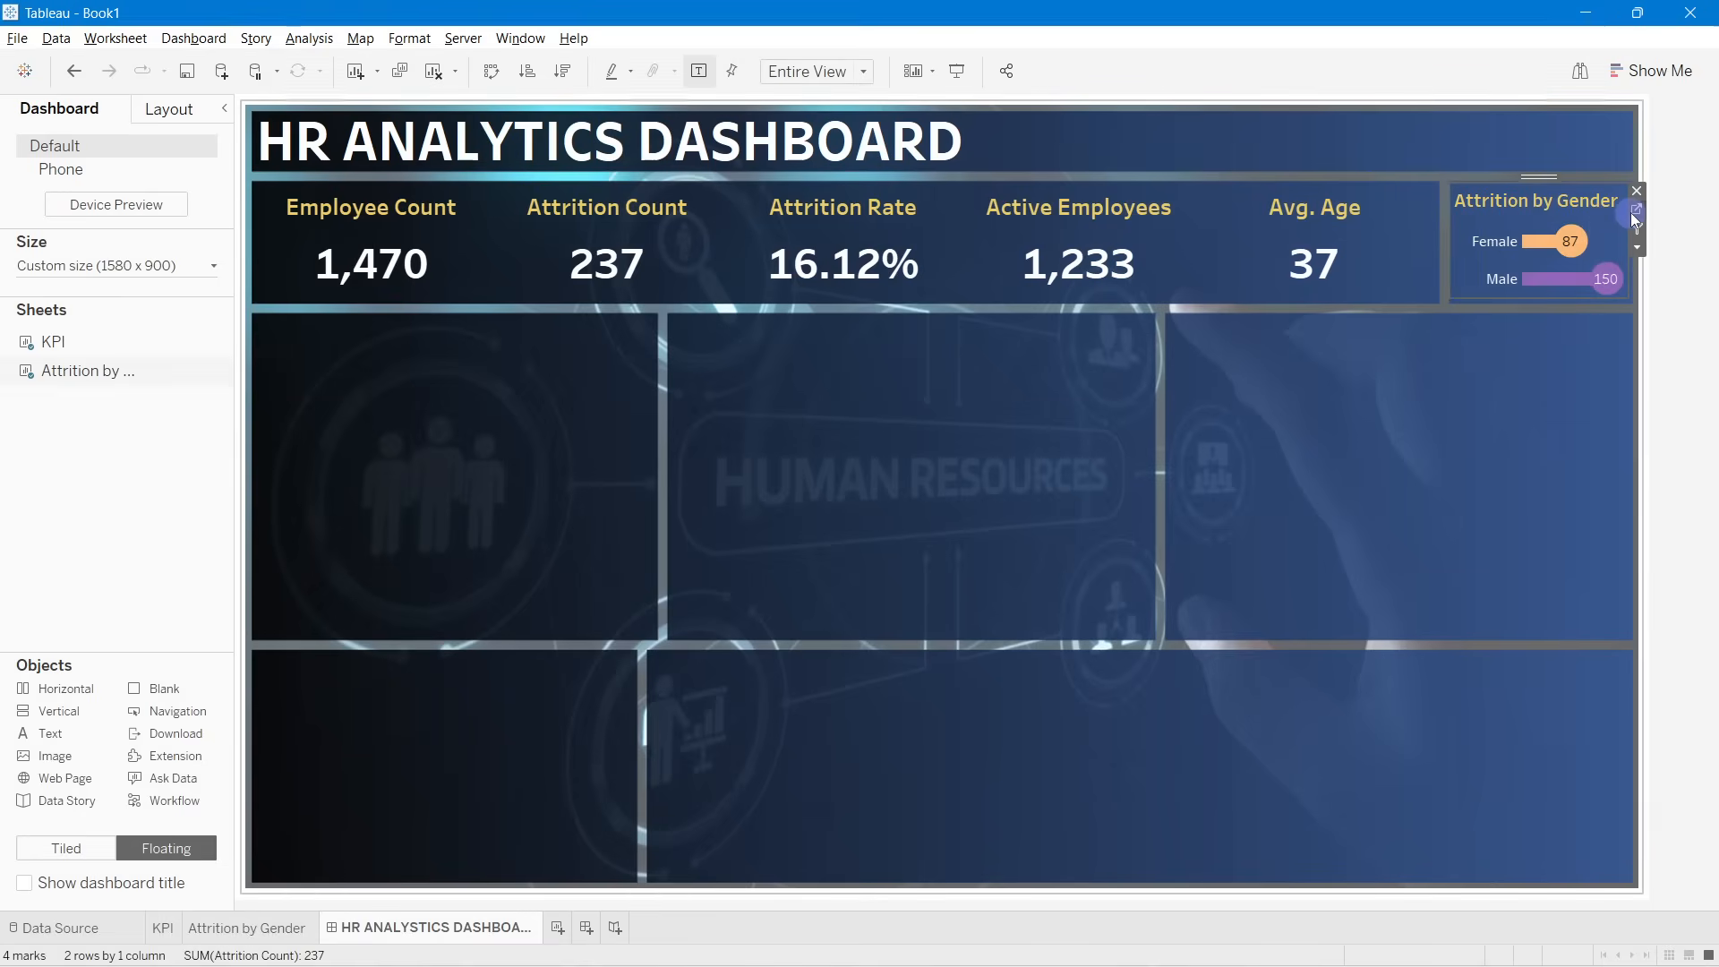
pyautogui.click(1630, 212)
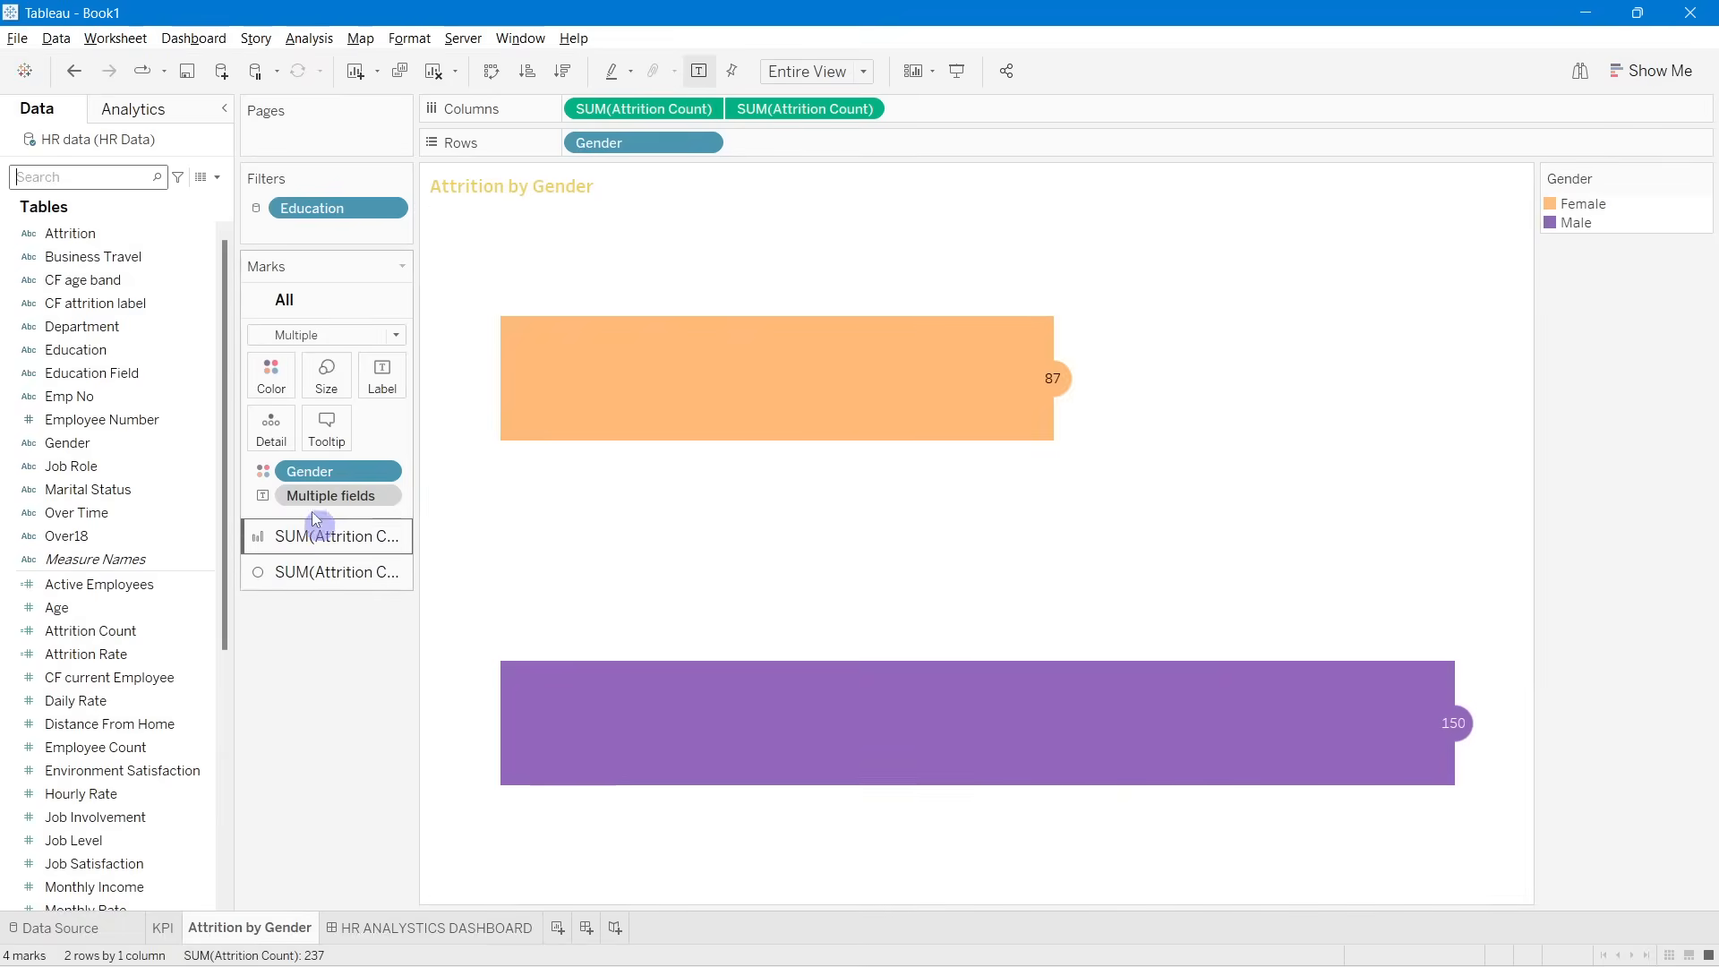
# Step: Format the attrition count labels on all marks as Tableau Semibold, size 10, and return to the HR dashboard
pyautogui.click(380, 376)
pyautogui.click(563, 476)
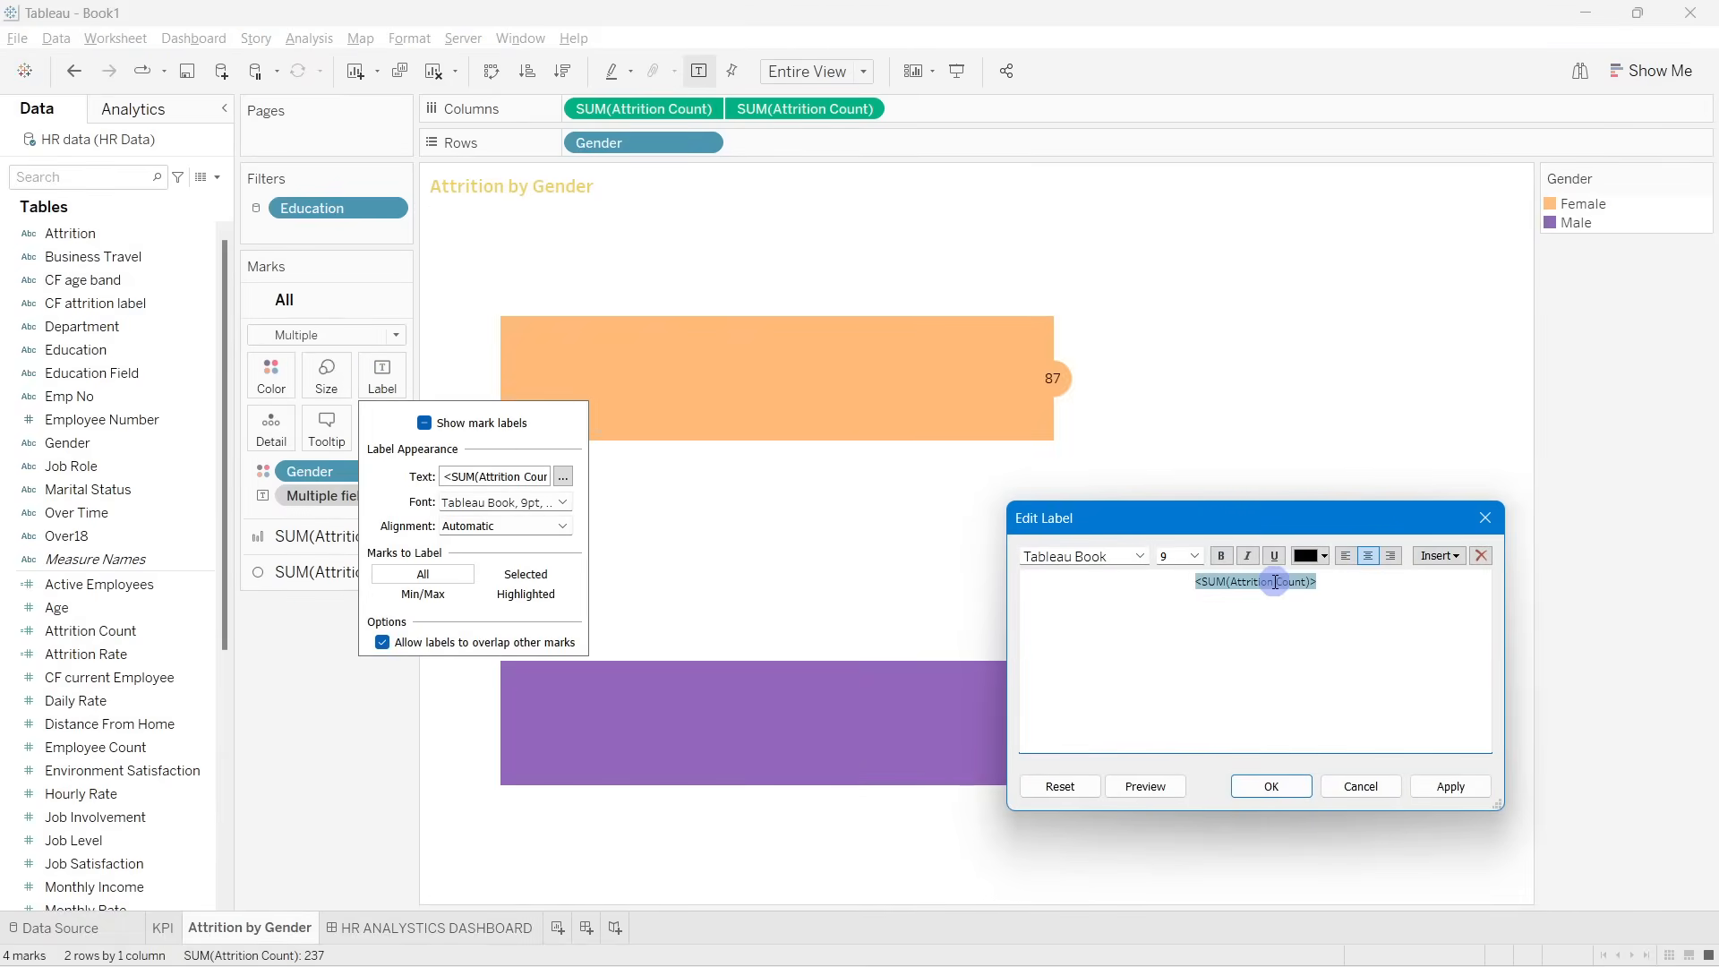
pyautogui.tripleClick(1270, 582)
pyautogui.click(1196, 556)
pyautogui.click(1166, 601)
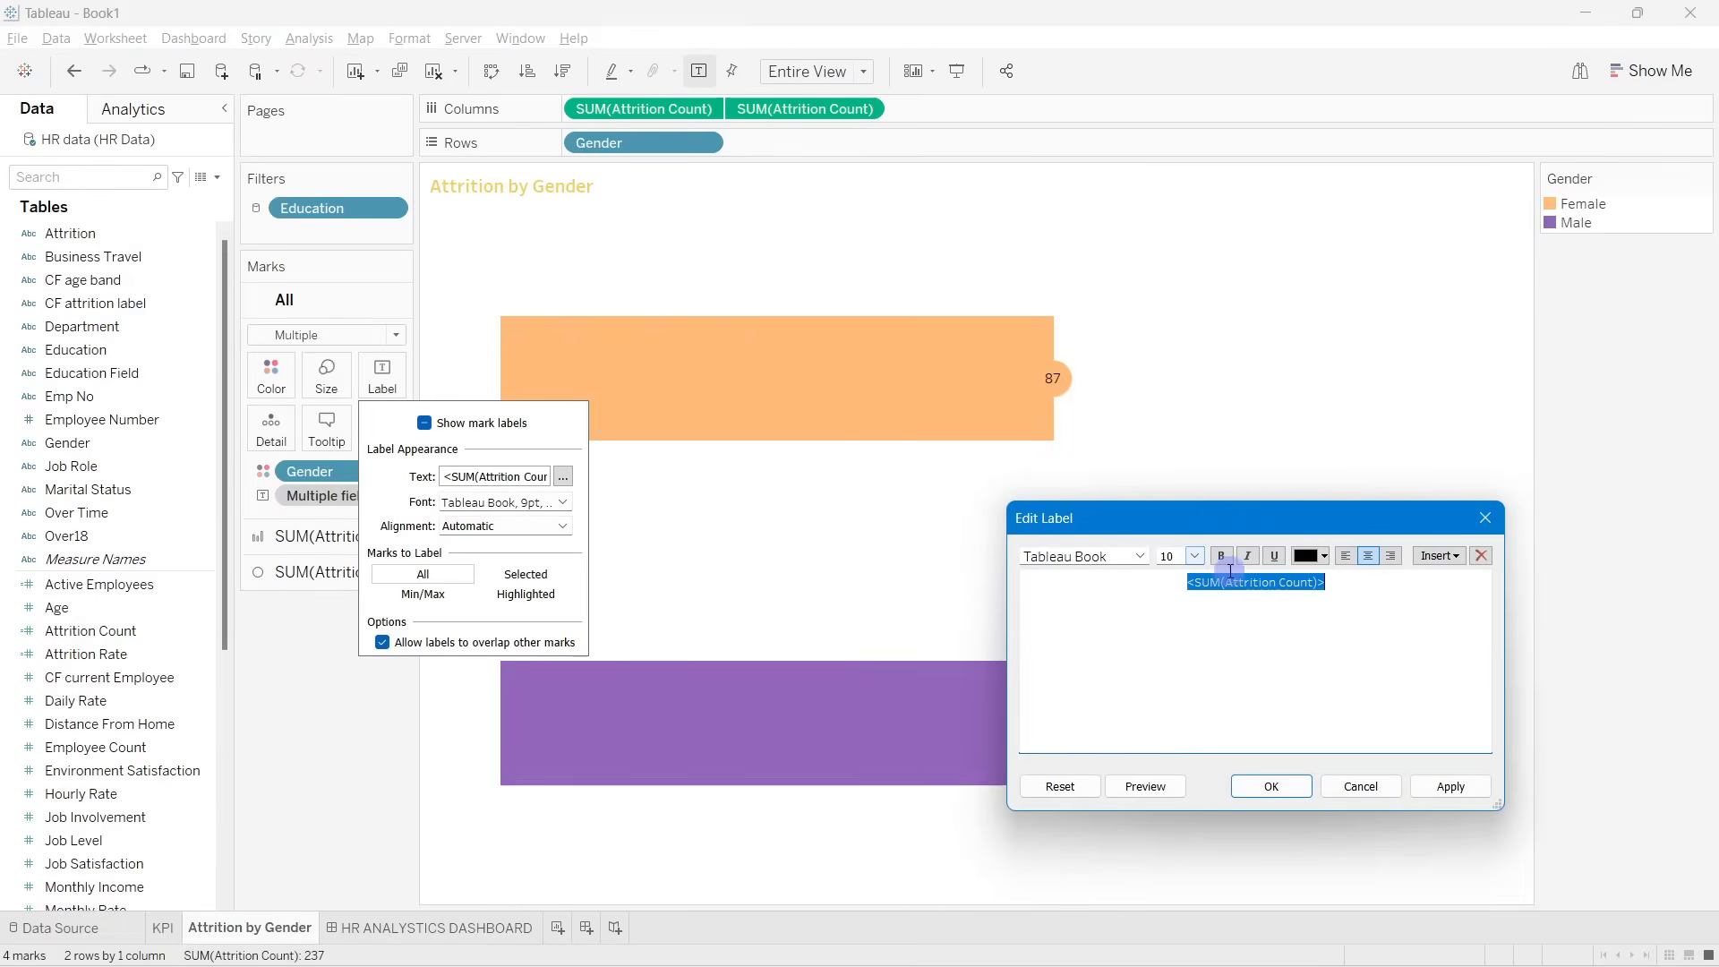
pyautogui.click(1144, 557)
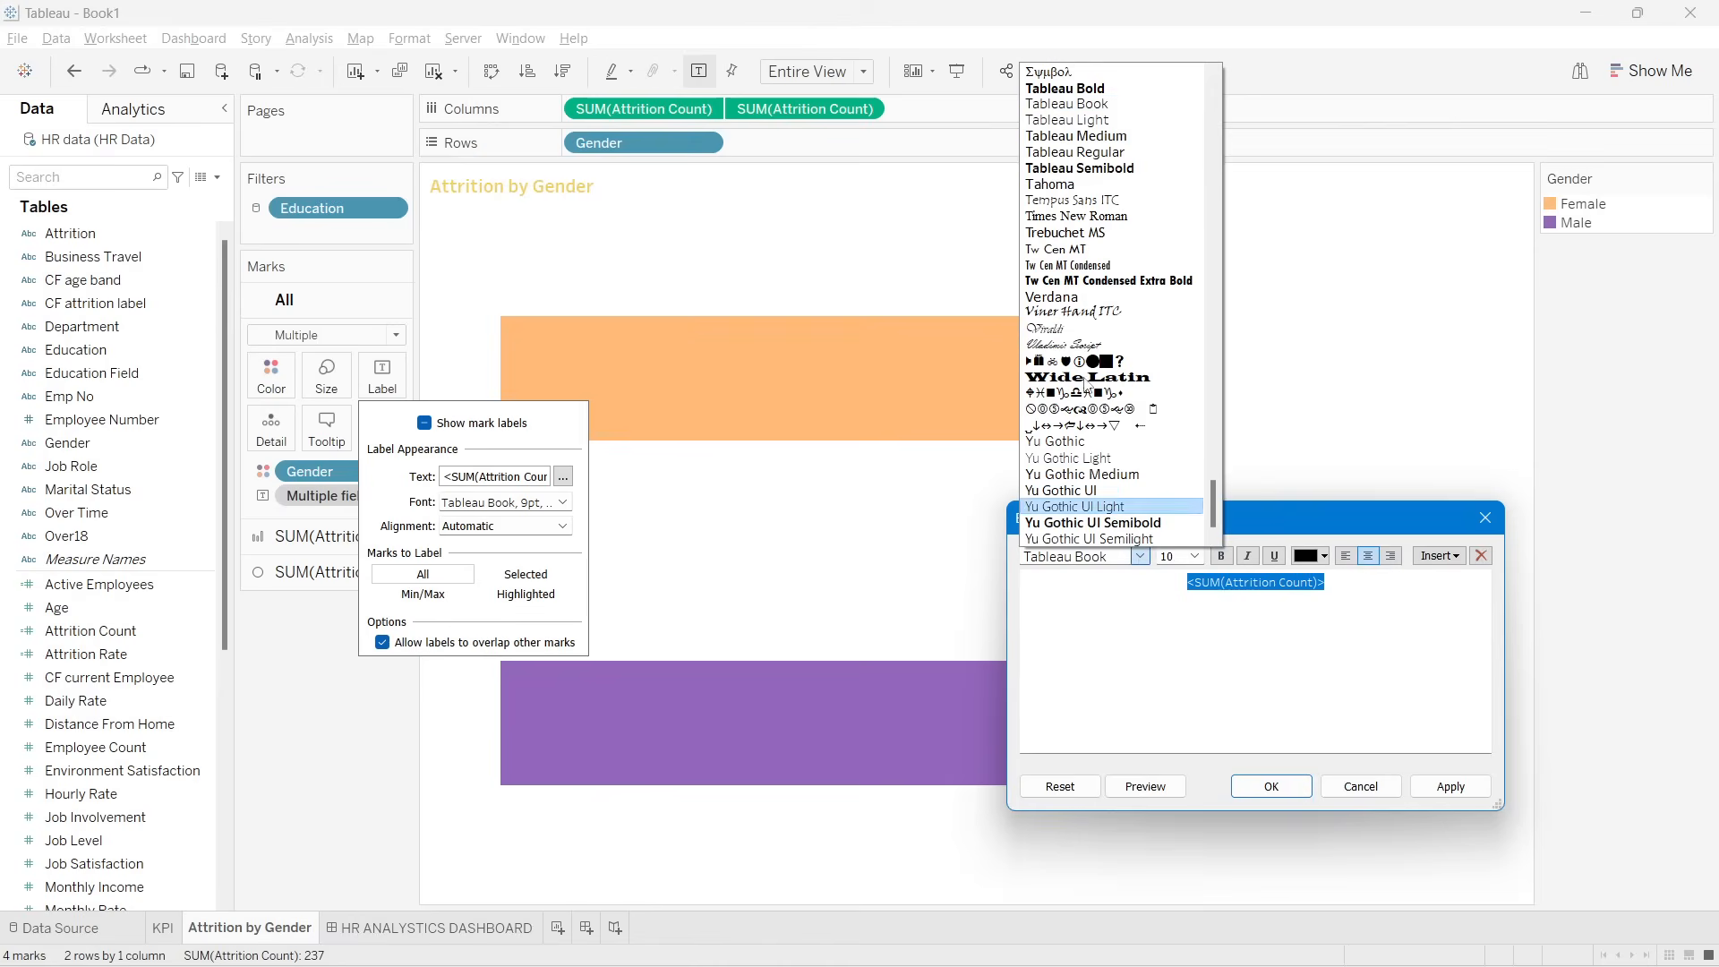
pyautogui.click(1085, 167)
pyautogui.click(1458, 782)
pyautogui.click(1271, 786)
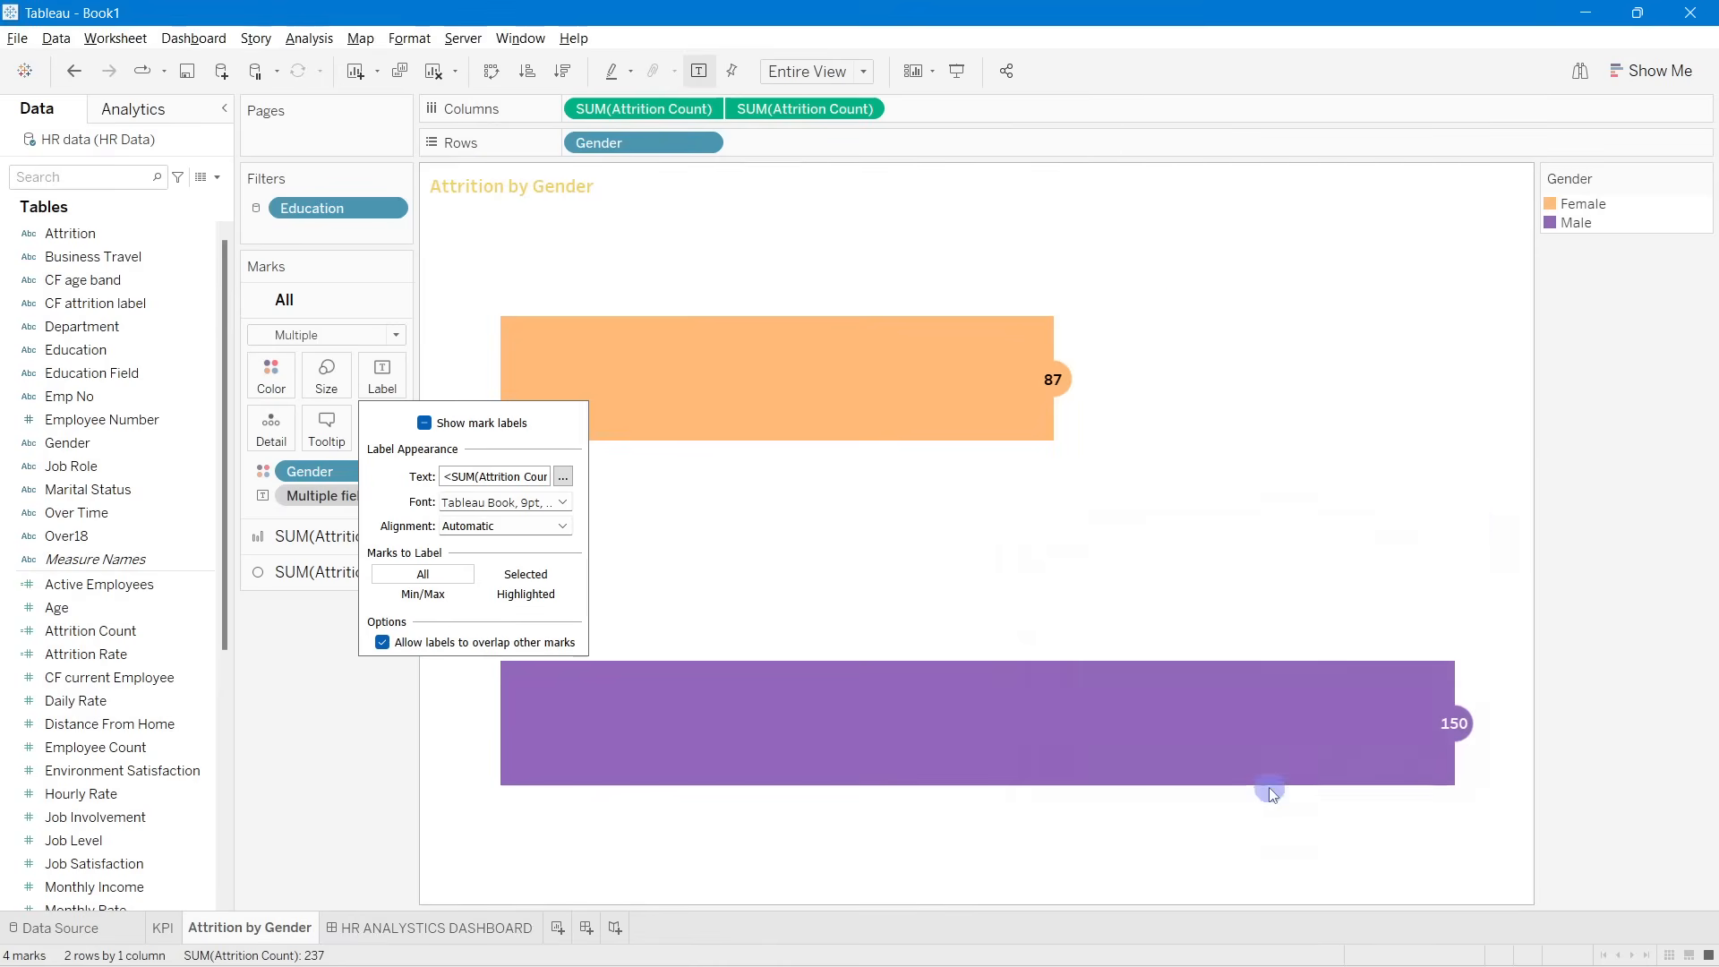
pyautogui.click(1603, 635)
pyautogui.click(508, 940)
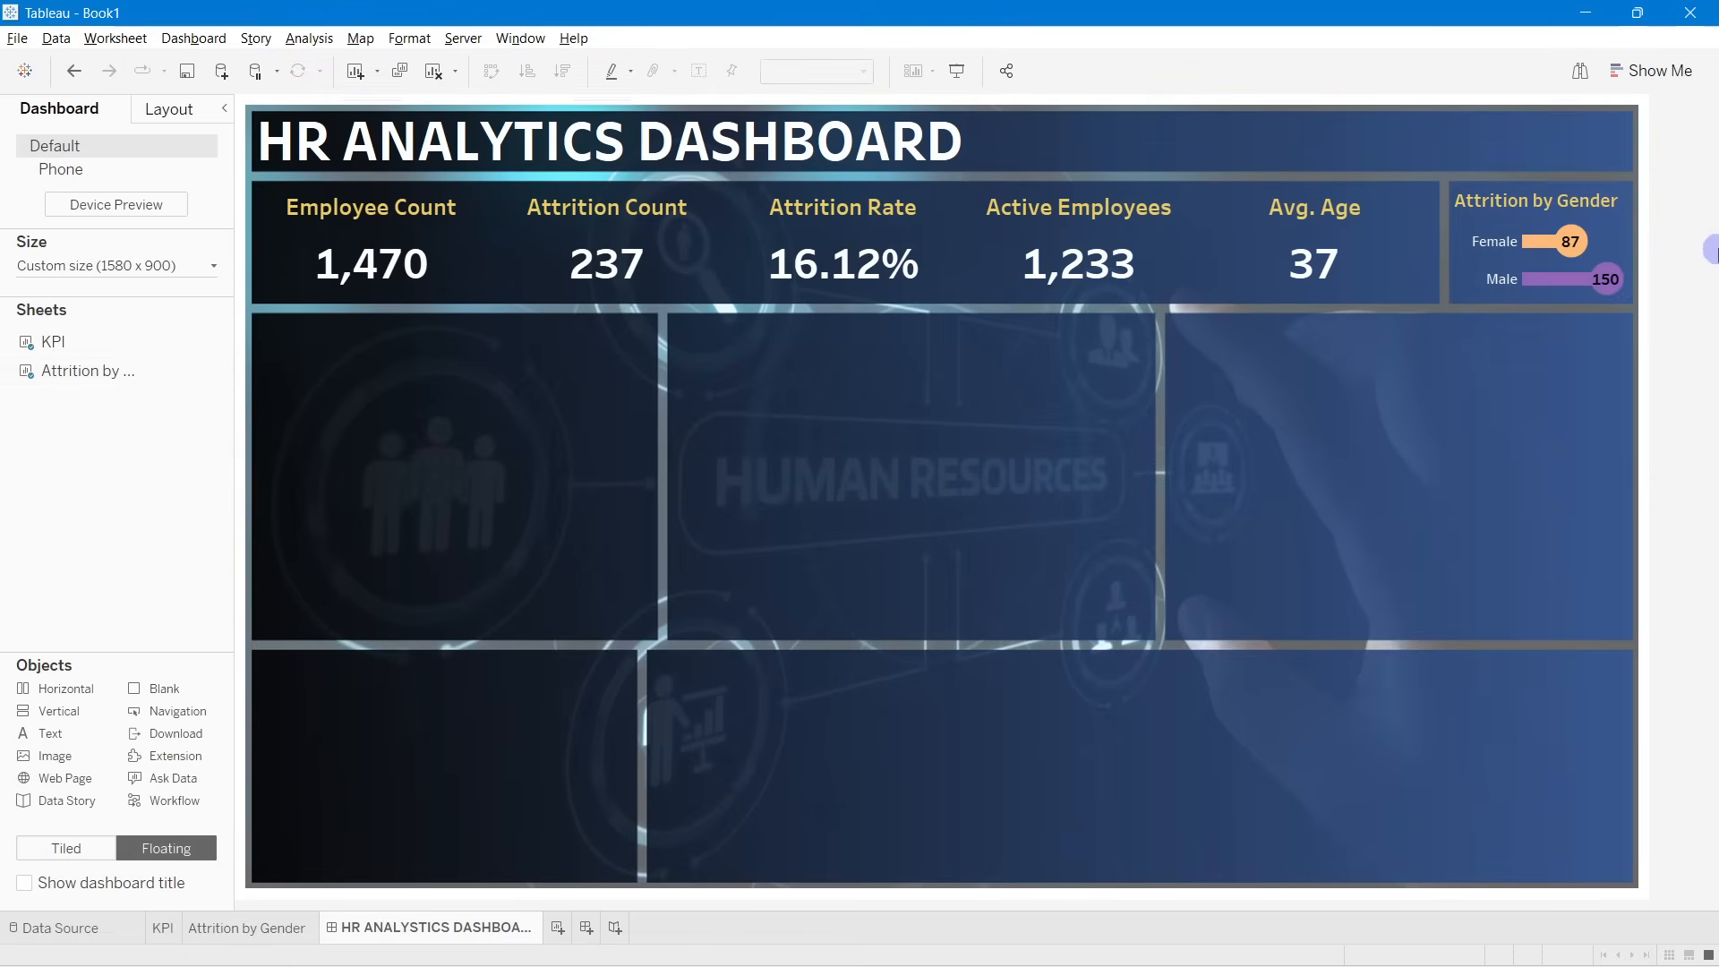
# Step: Reopen the Attrition by Gender worksheet, set the attrition count labels to size 9, and return to the dashboard
pyautogui.click(1615, 238)
pyautogui.click(1633, 214)
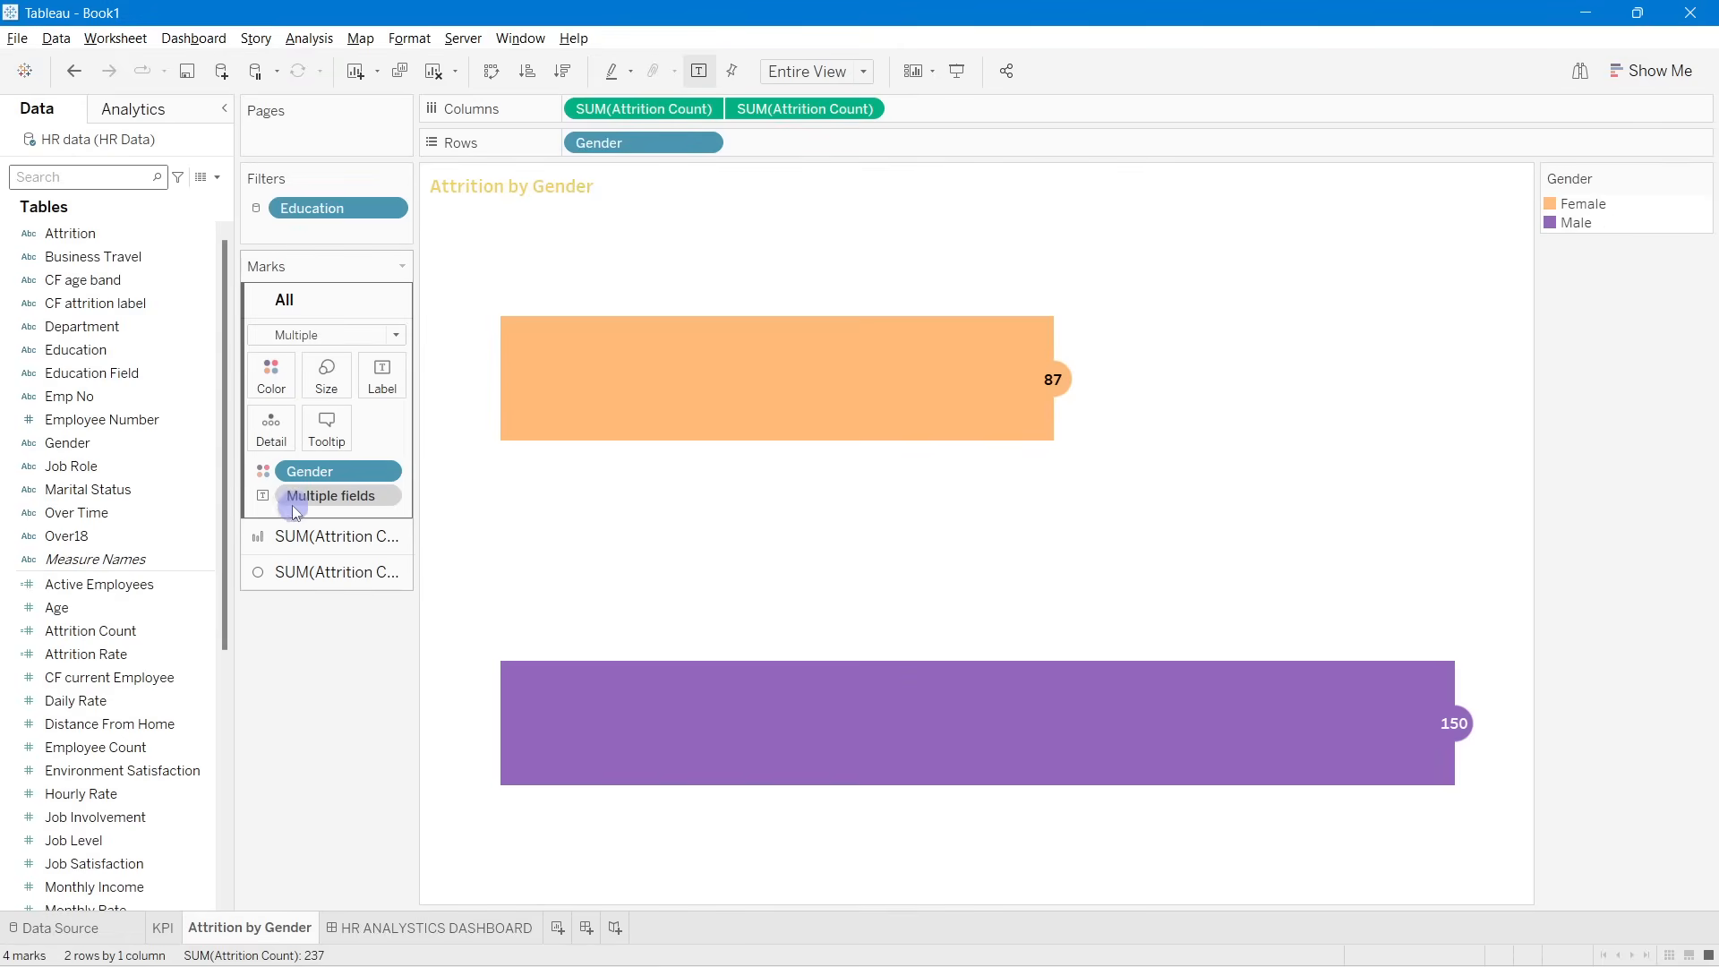
pyautogui.click(382, 376)
pyautogui.click(562, 476)
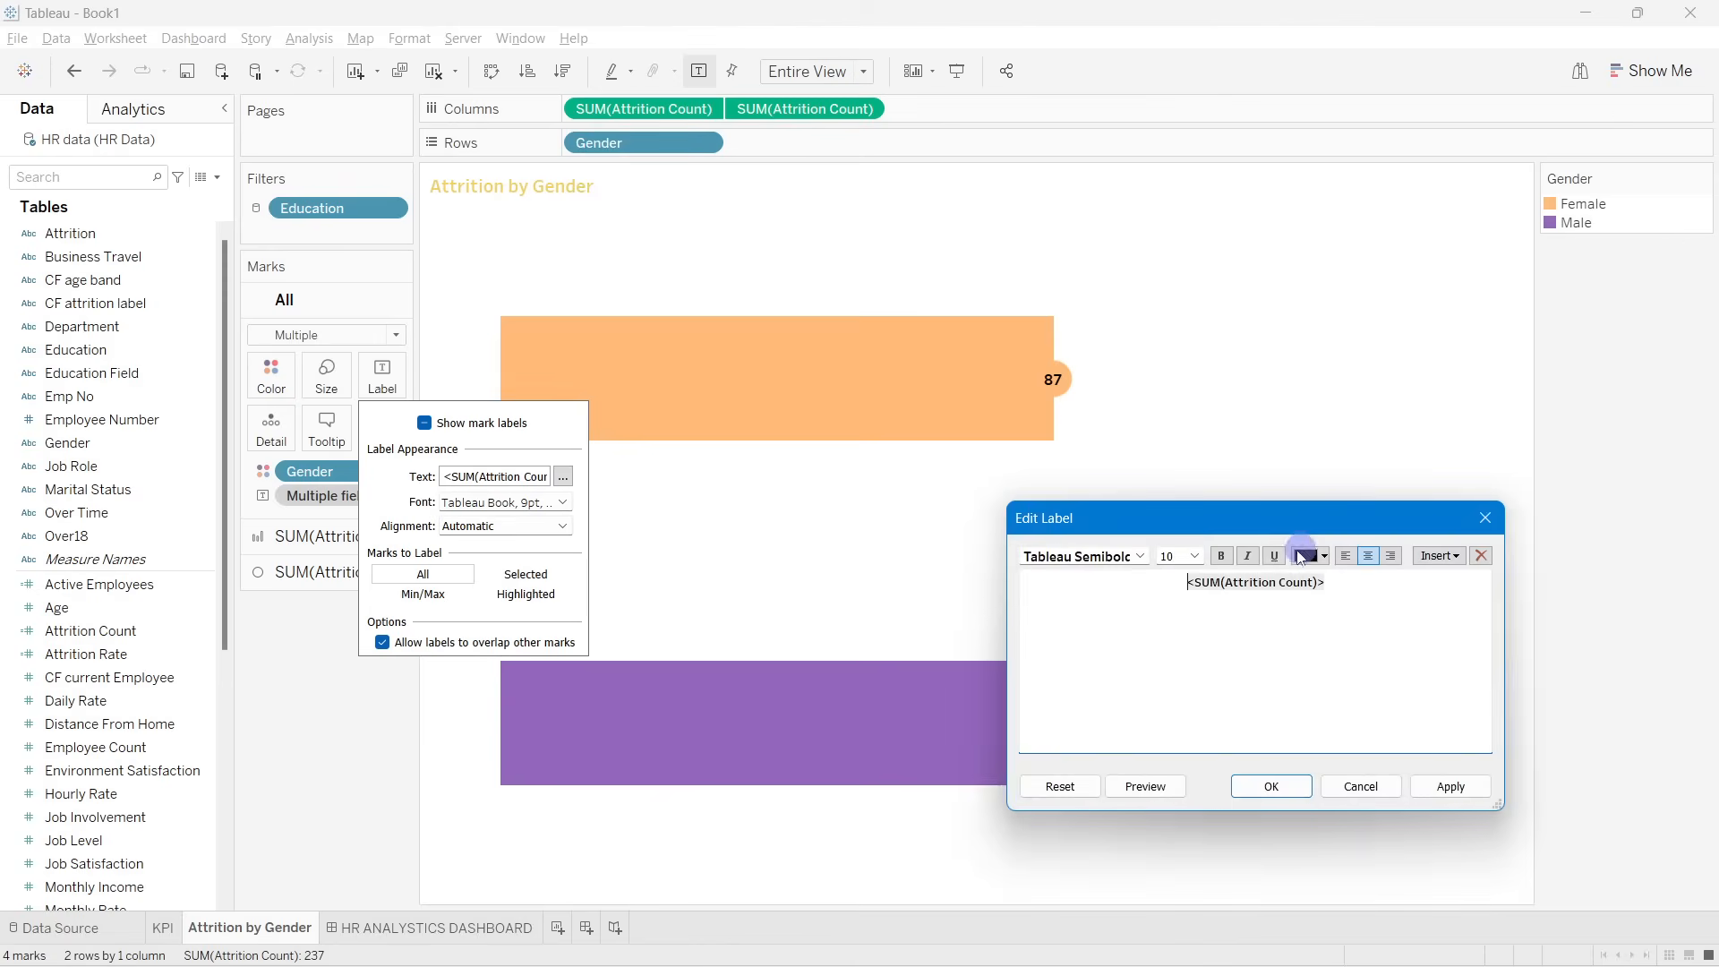
pyautogui.tripleClick(1266, 580)
pyautogui.click(1194, 555)
pyautogui.click(1180, 587)
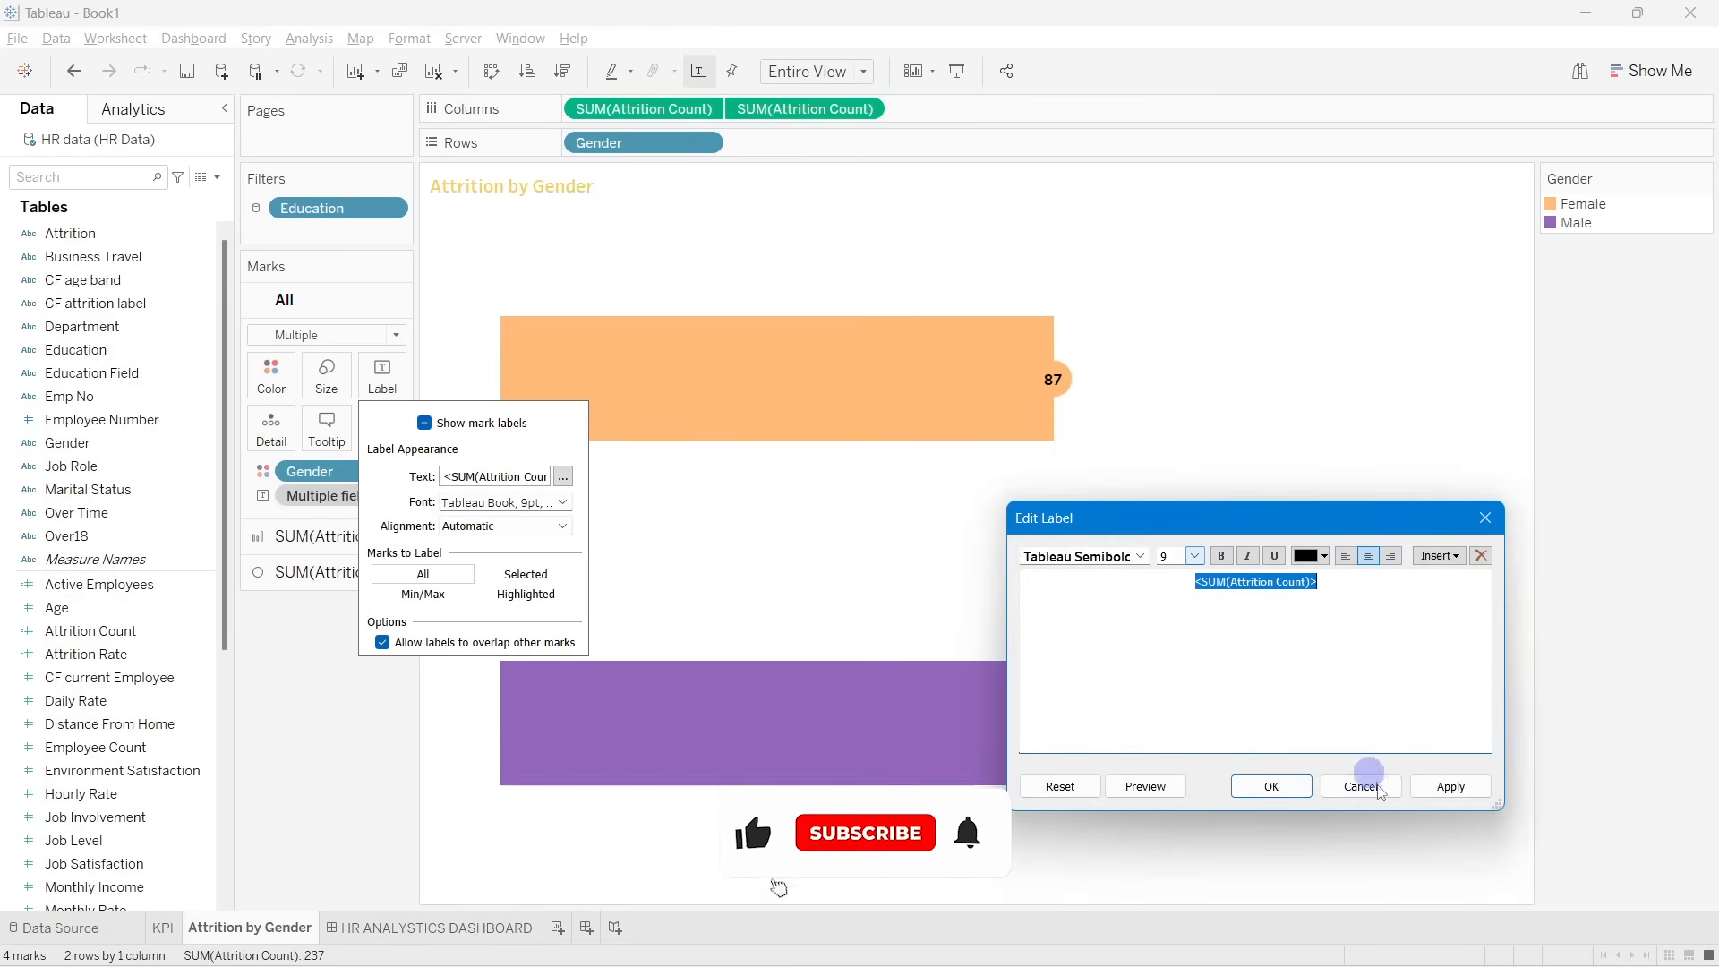
pyautogui.click(1450, 786)
pyautogui.click(1272, 786)
pyautogui.click(562, 853)
pyautogui.click(484, 926)
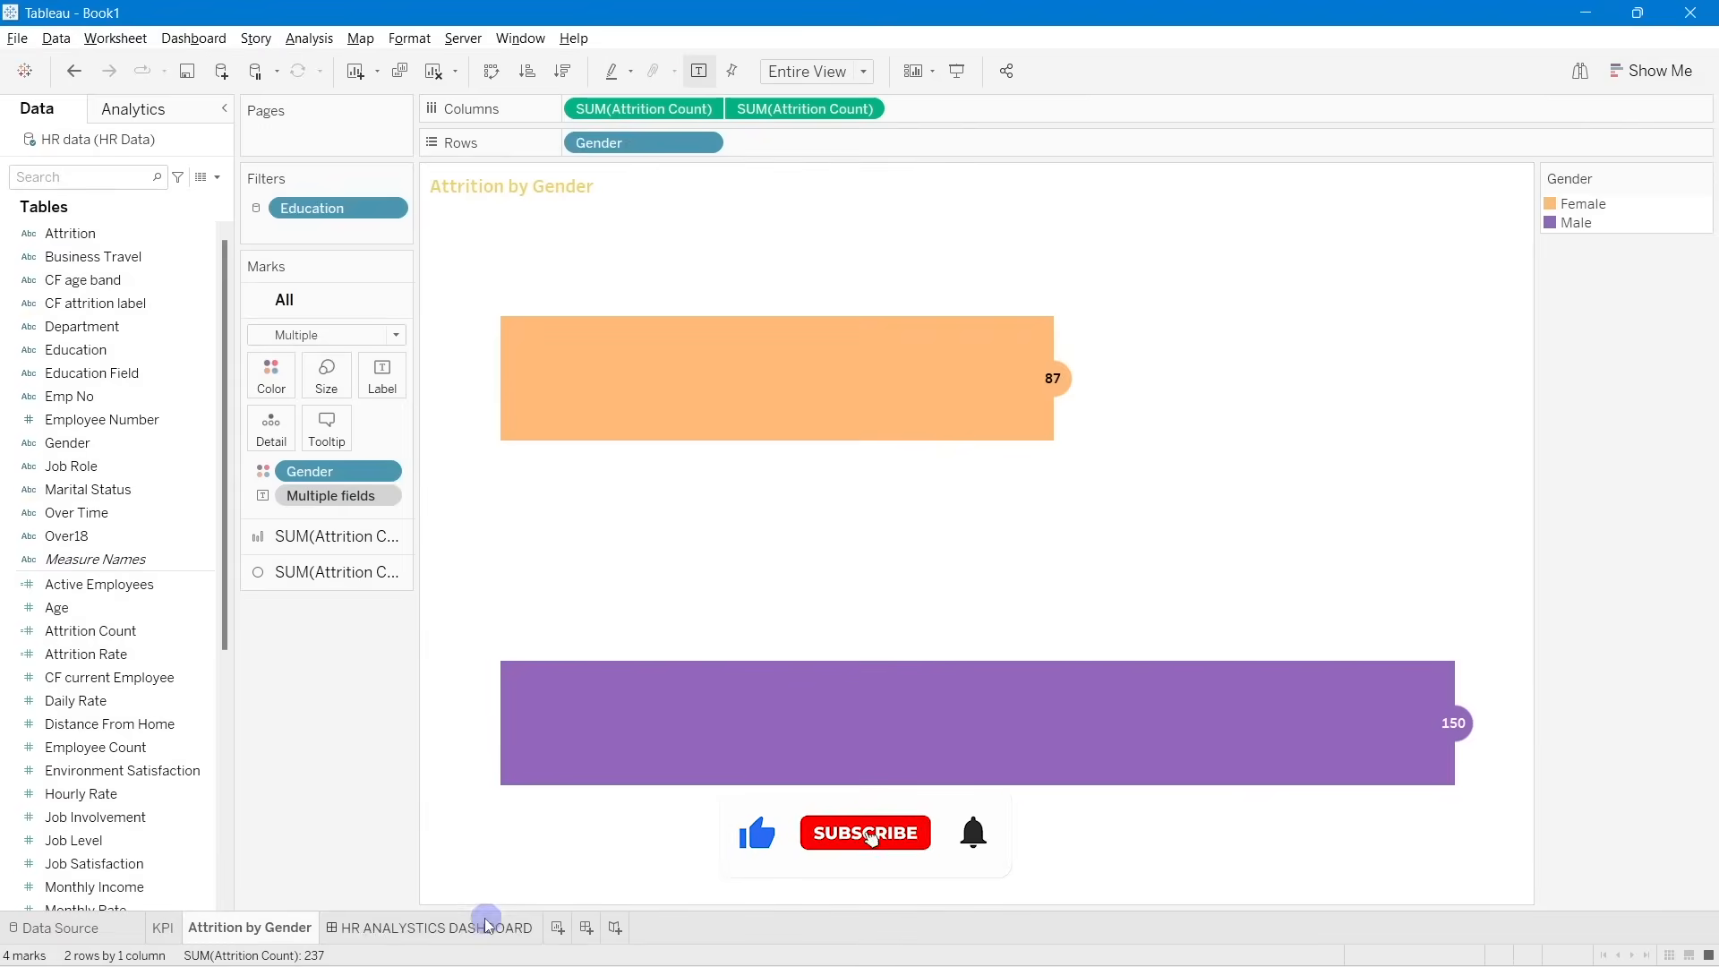